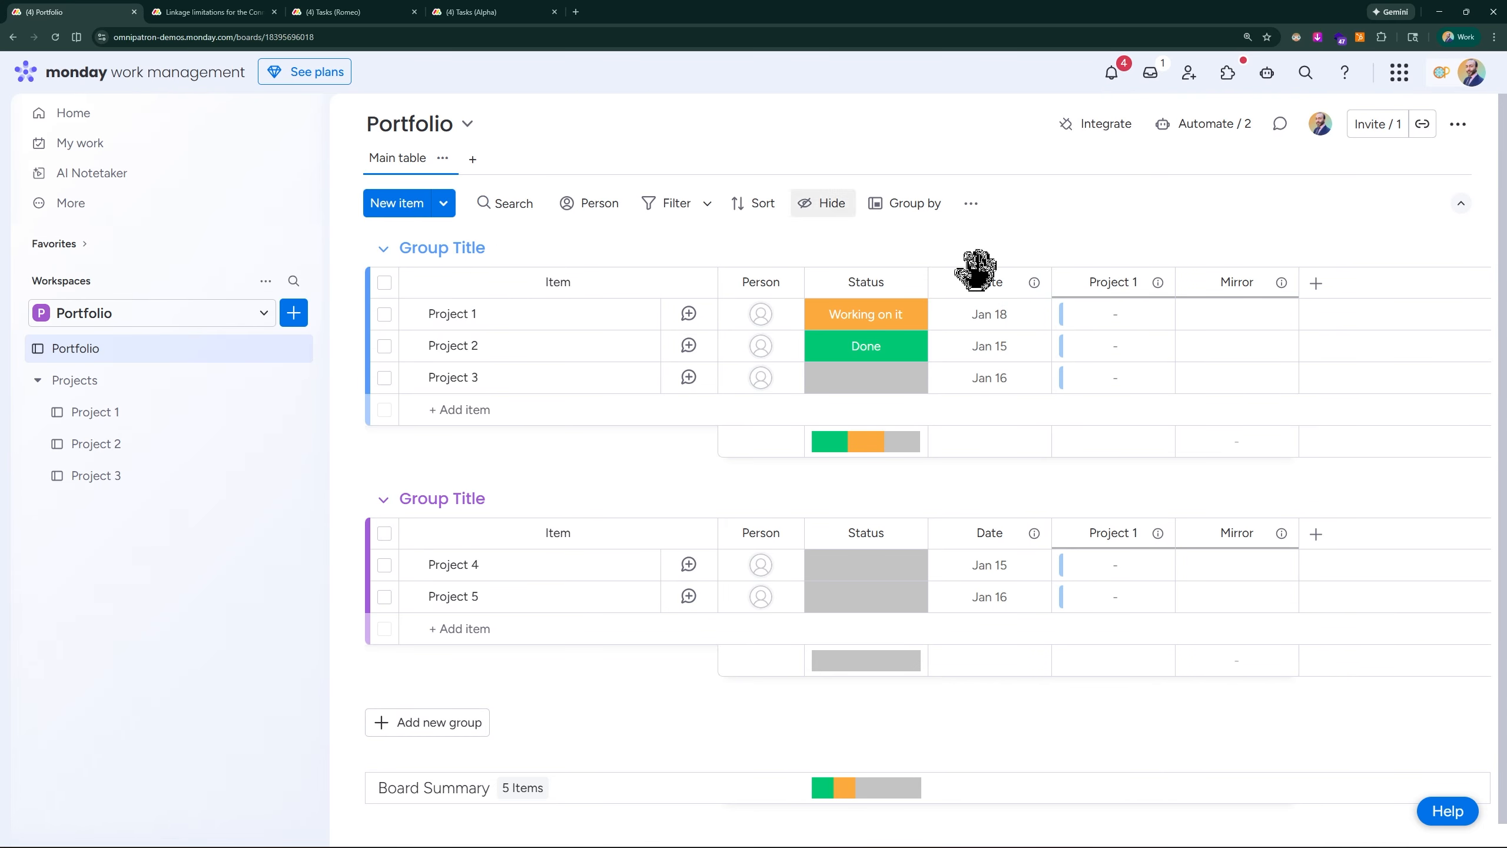
- Examine which Project 1 board tasks can be connected to the Project 1 item in the Portfolio board
click(1127, 321)
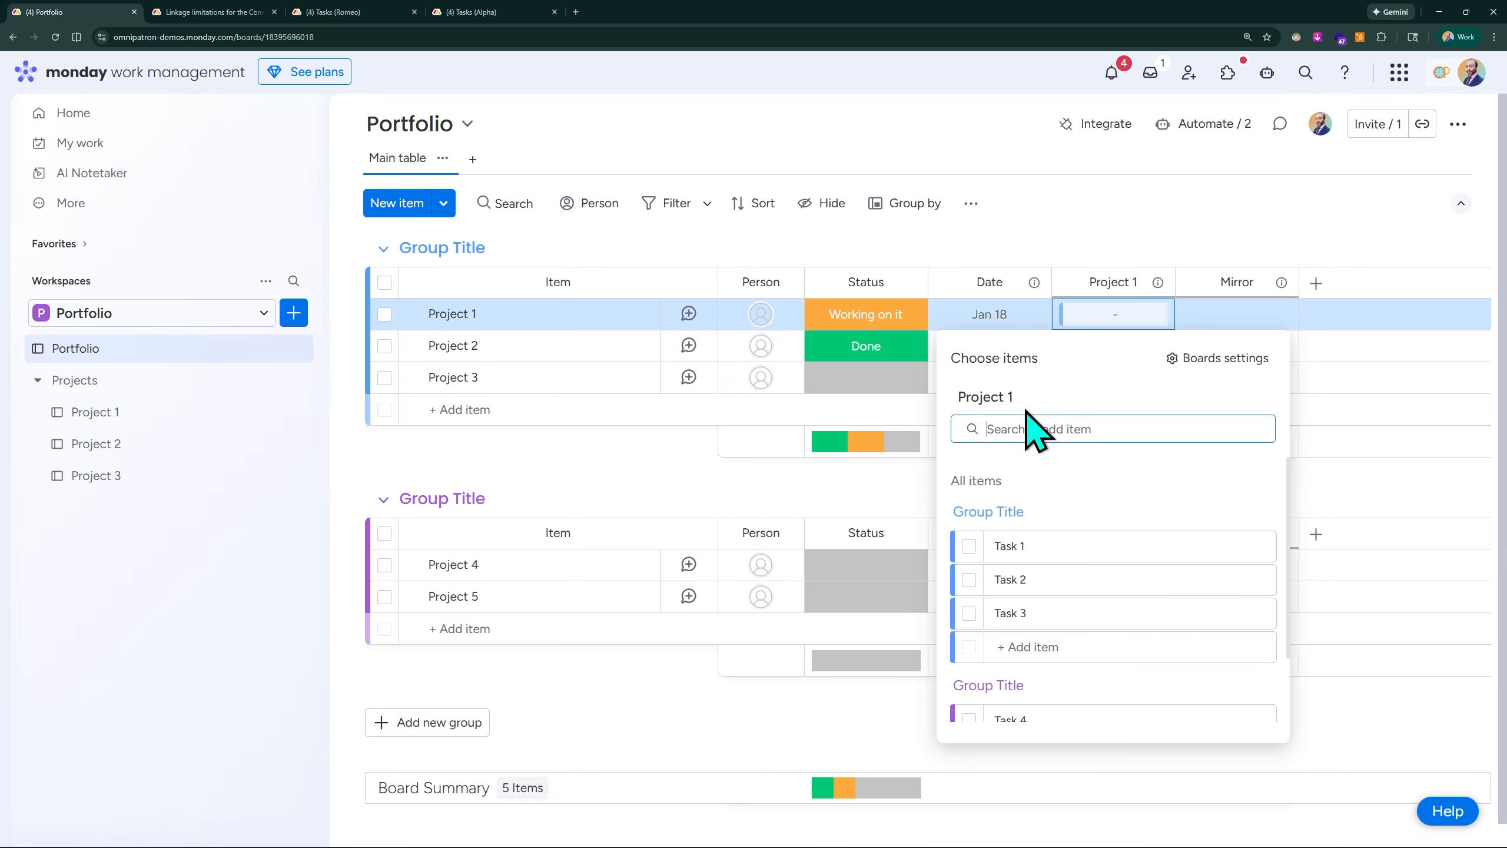
scroll(1103, 535, down, 2)
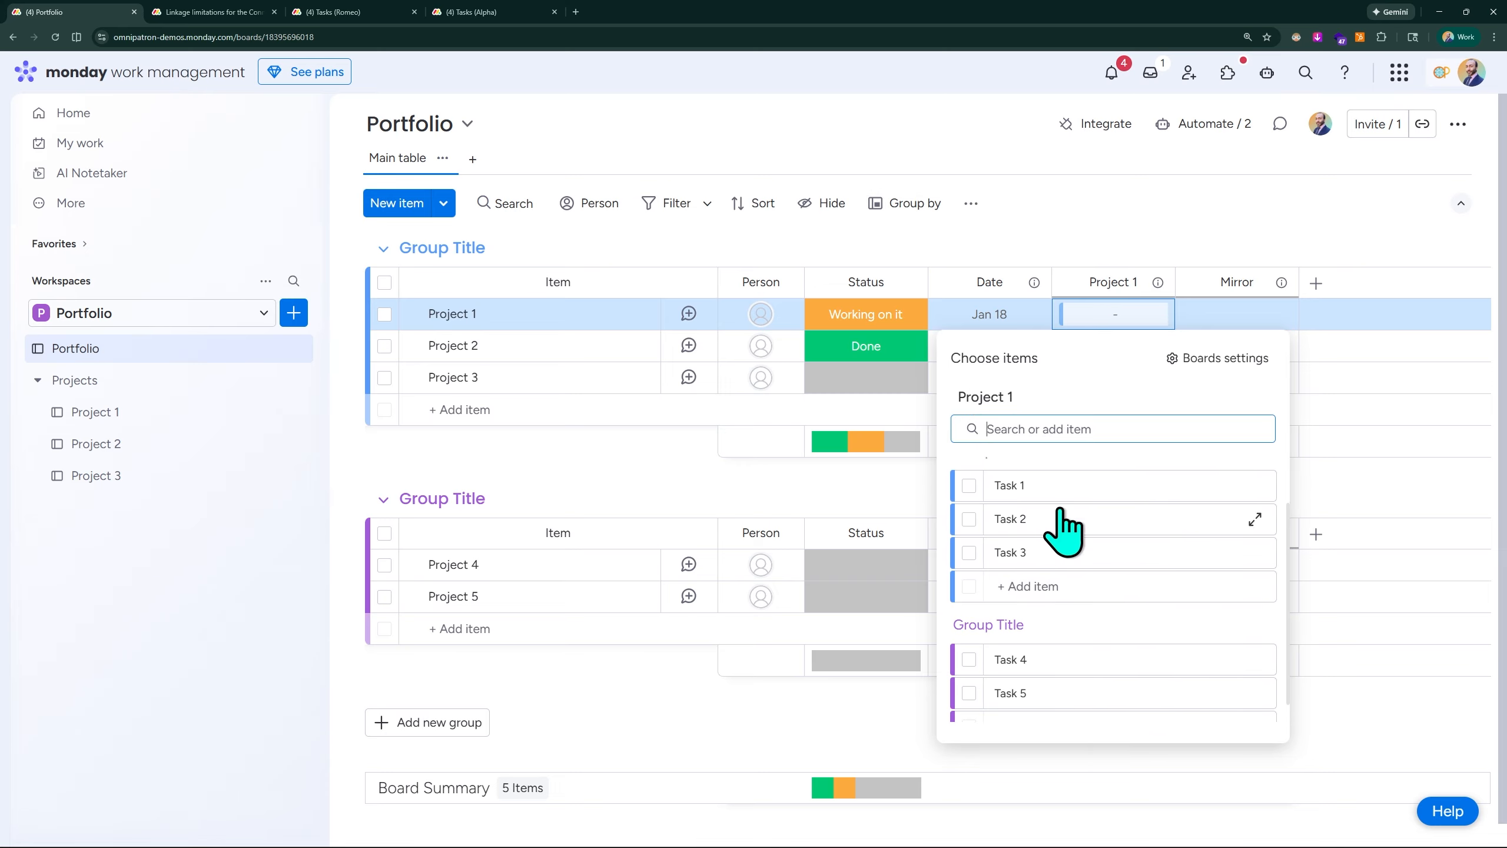
scroll(1008, 516, up, 2)
scroll(982, 546, down, 3)
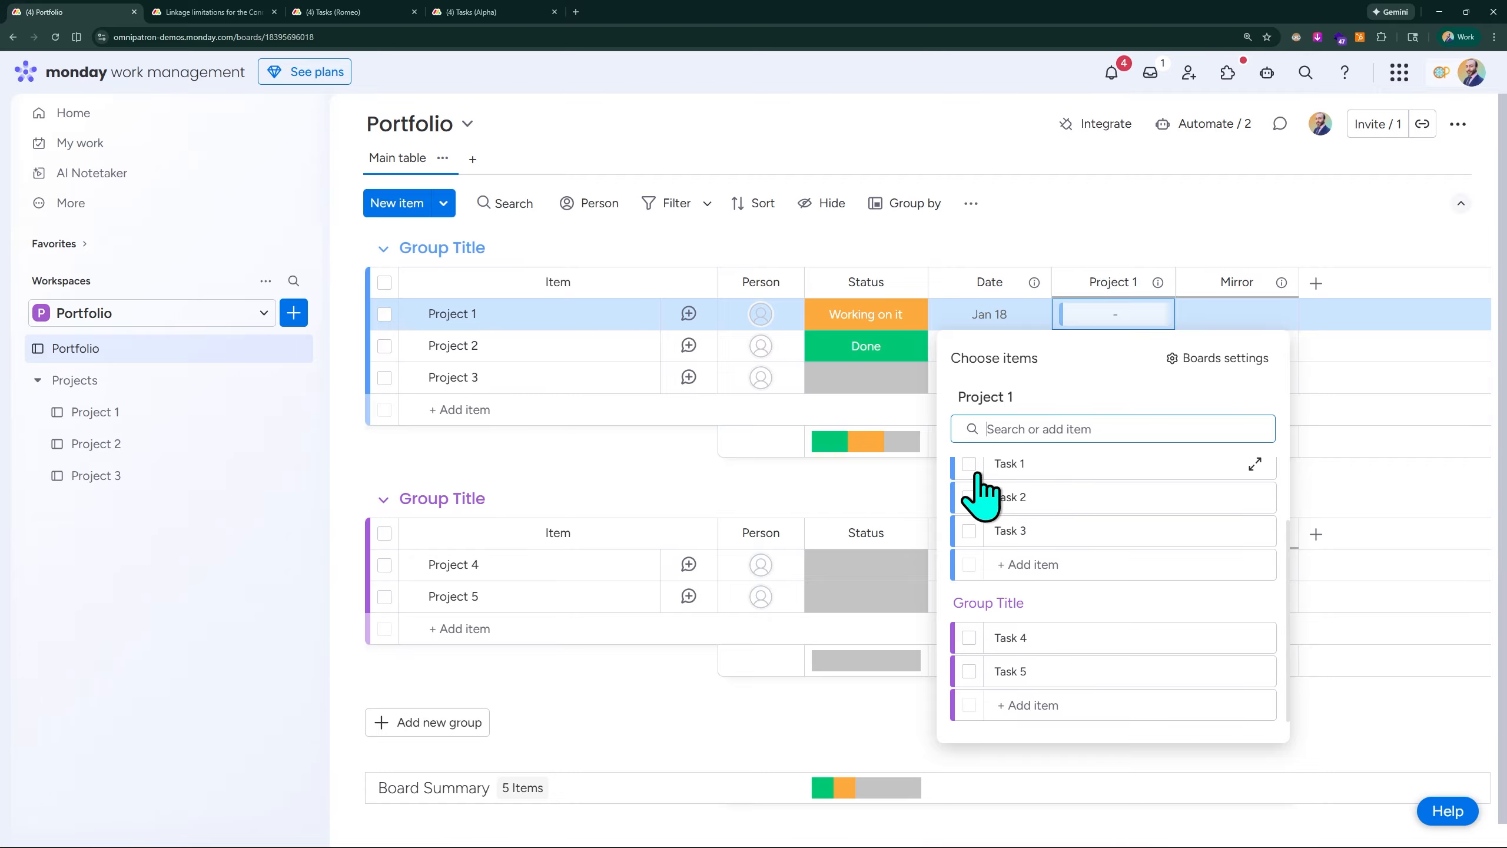
click(1087, 226)
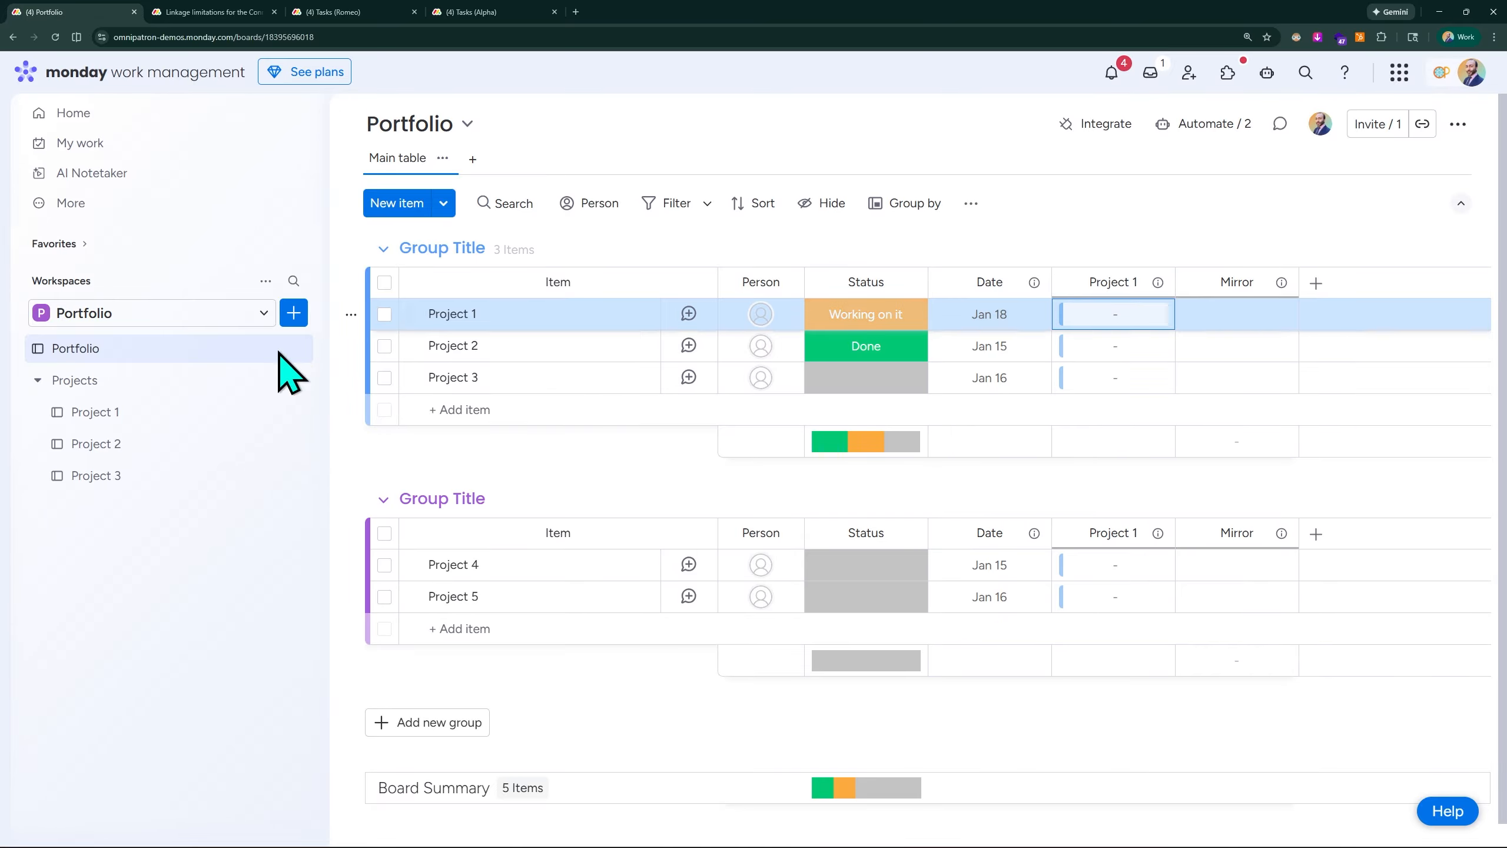
- On the Project 1 board, widen the "link to Portfolio" column and connect Task 1 to the Project 1 portfolio item
click(95, 412)
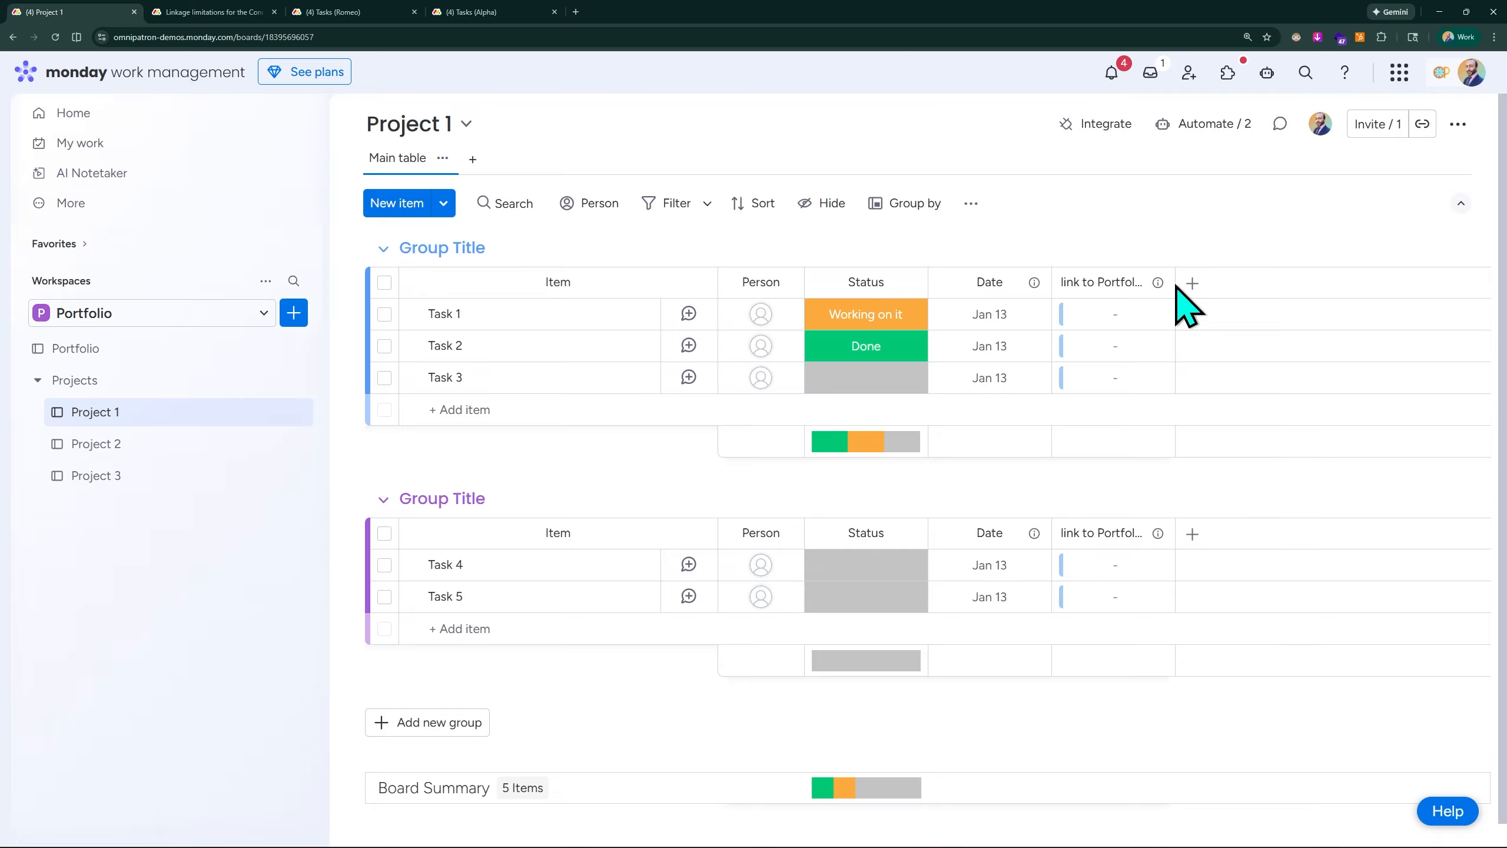
drag(1174, 284, 1235, 284)
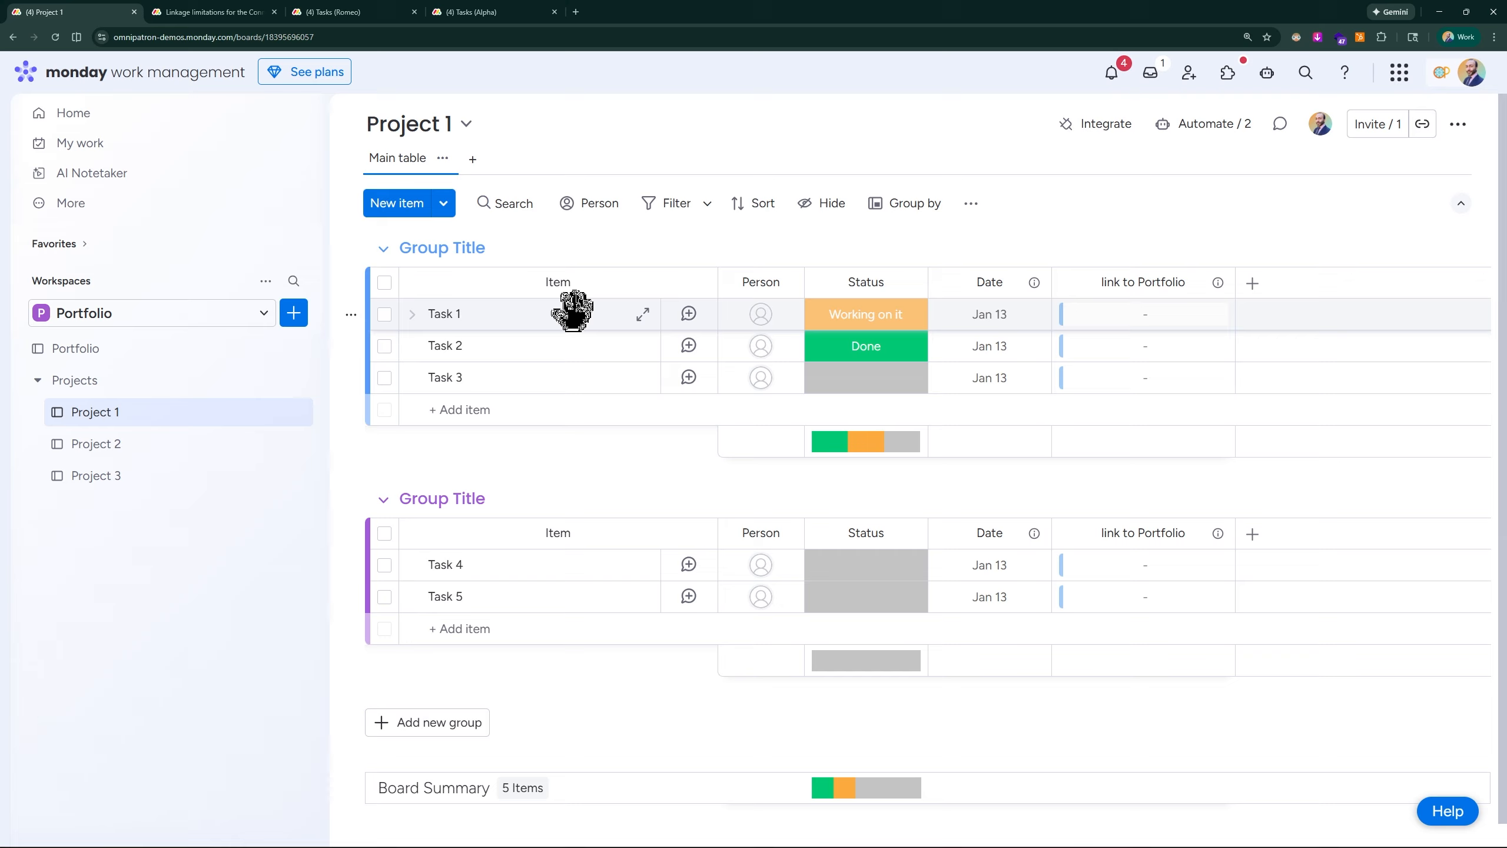
click(1150, 337)
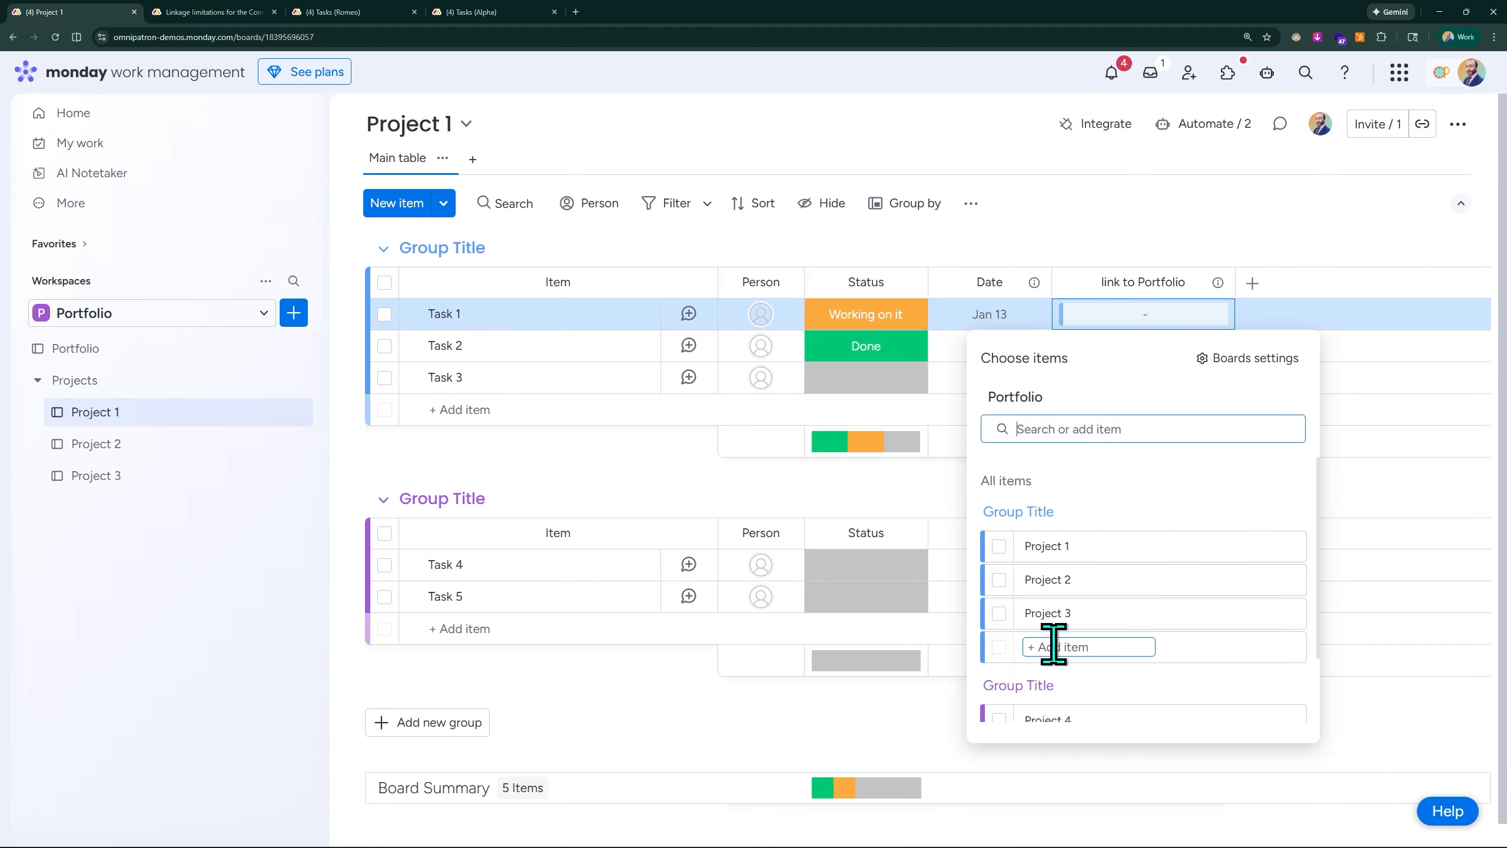
scroll(1084, 641, down, 2)
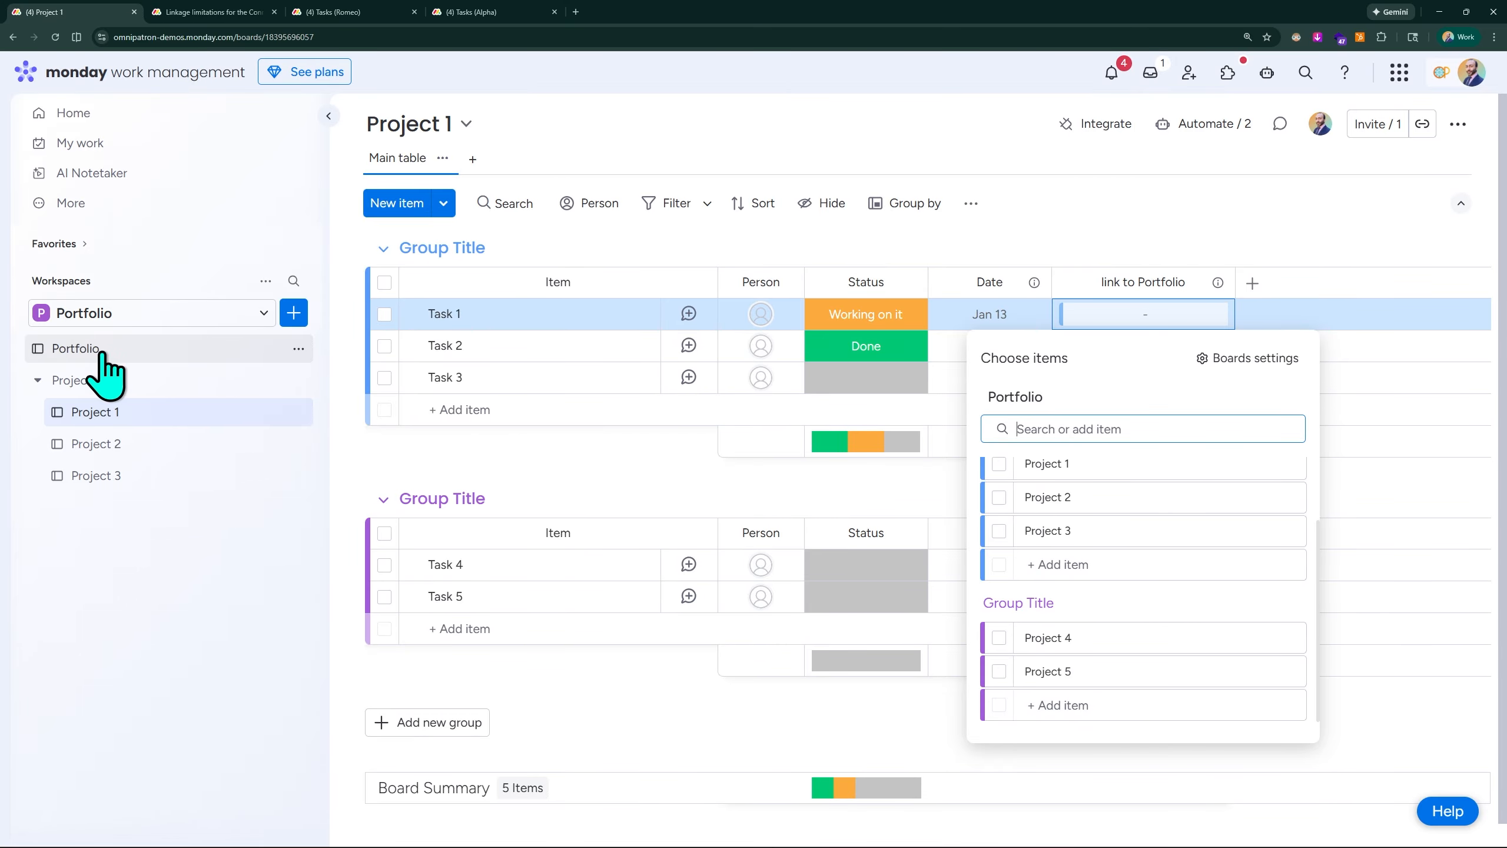
scroll(1186, 558, up, 2)
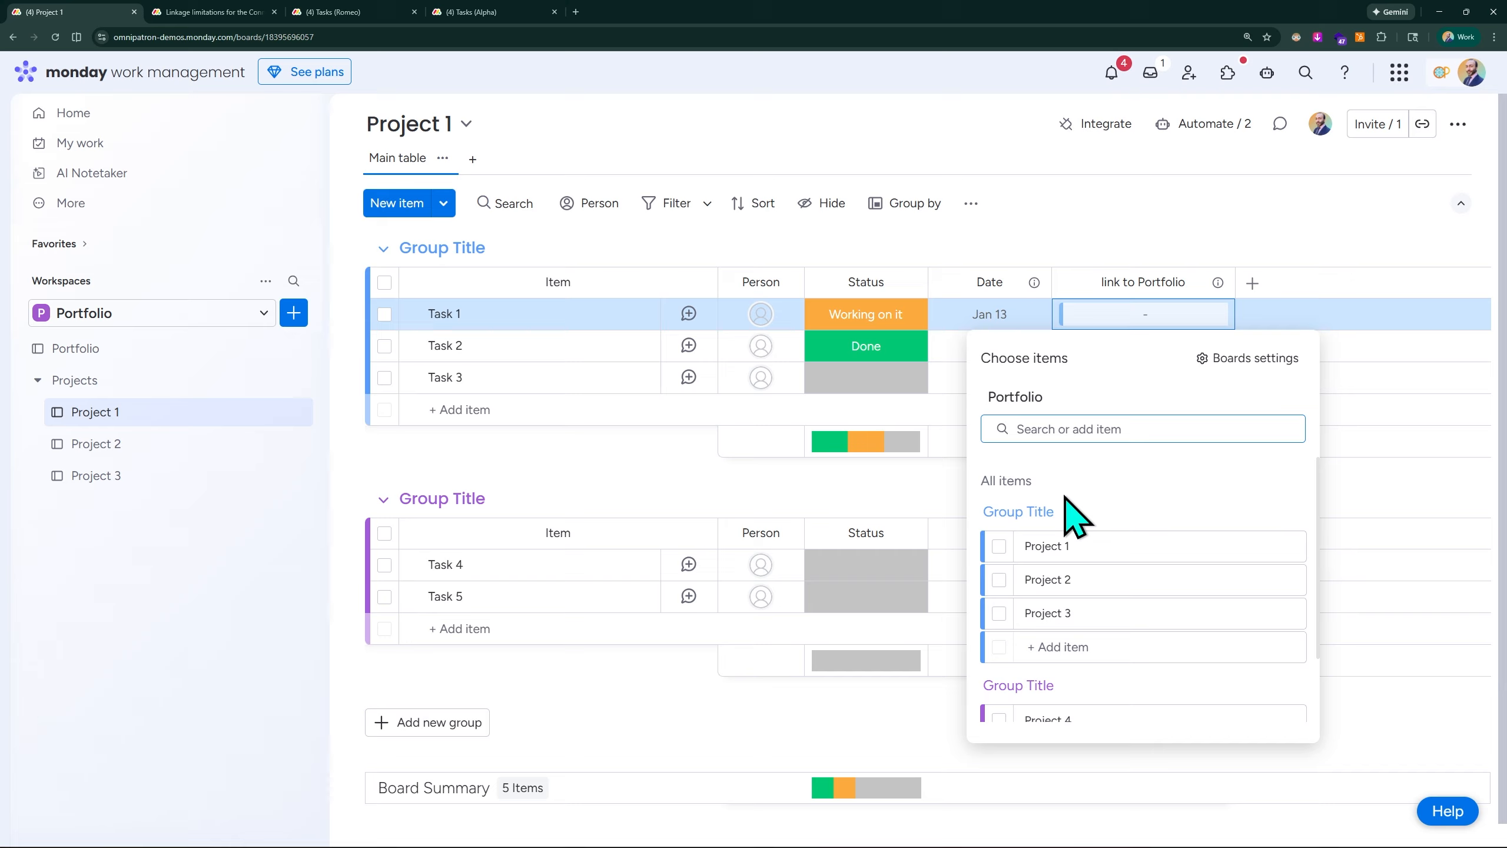
click(999, 546)
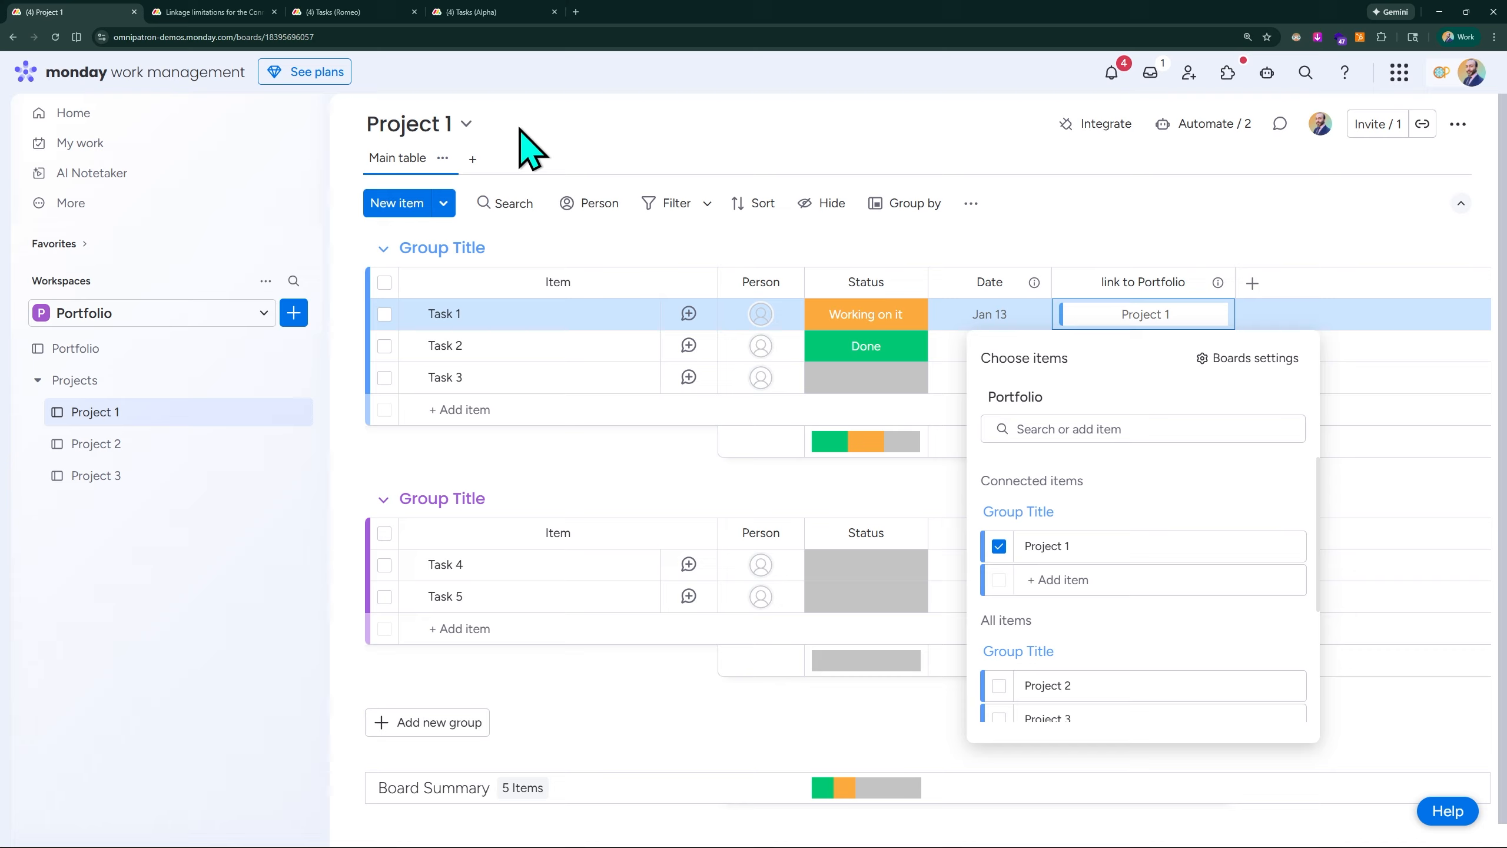
click(1129, 229)
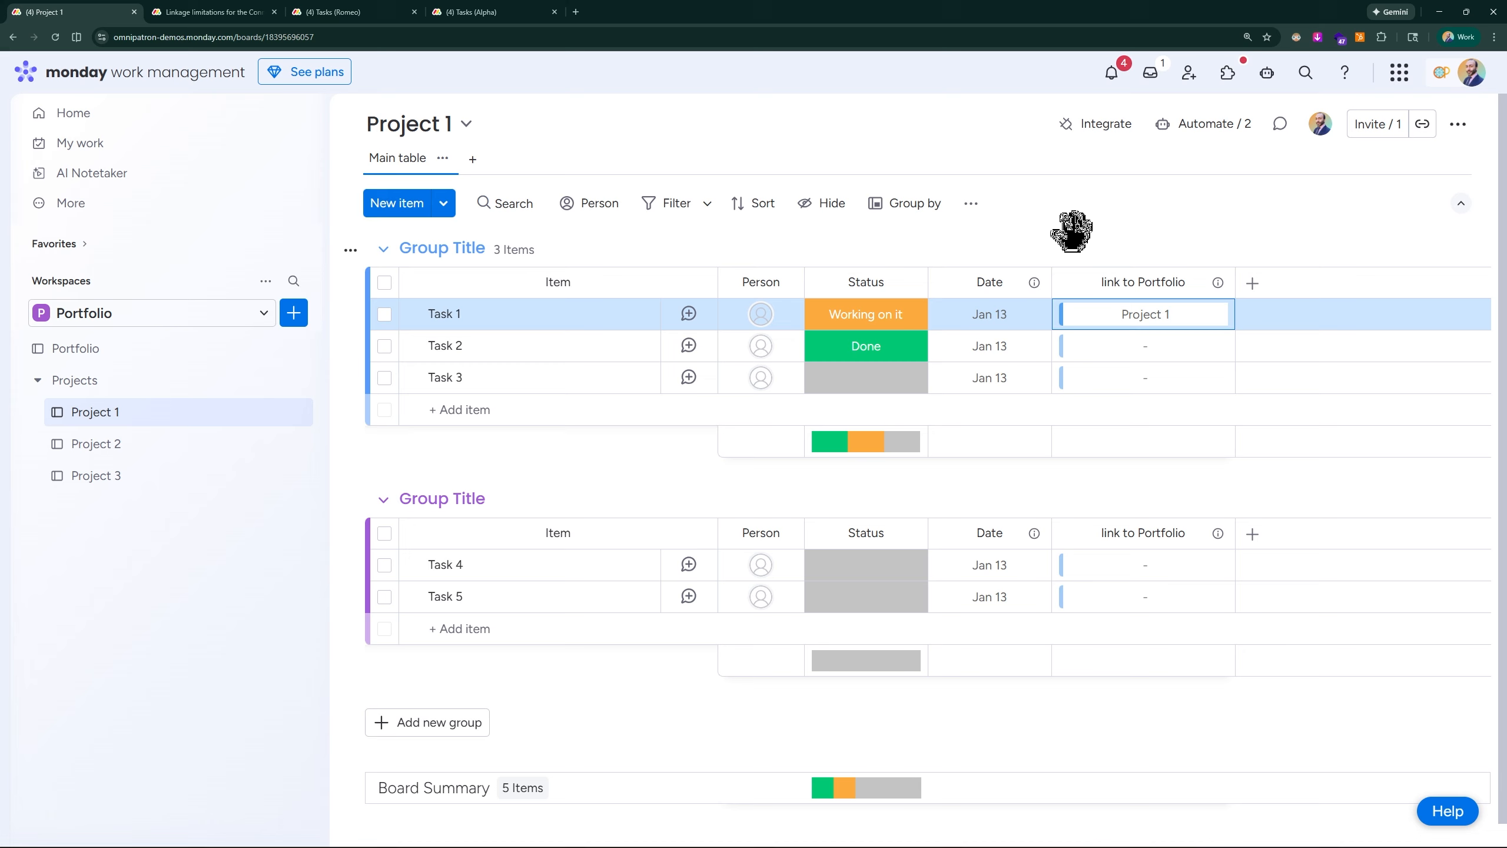
- On the Portfolio board, view the details of the connected Task 1 and remove its link from the Project 1 item
click(119, 350)
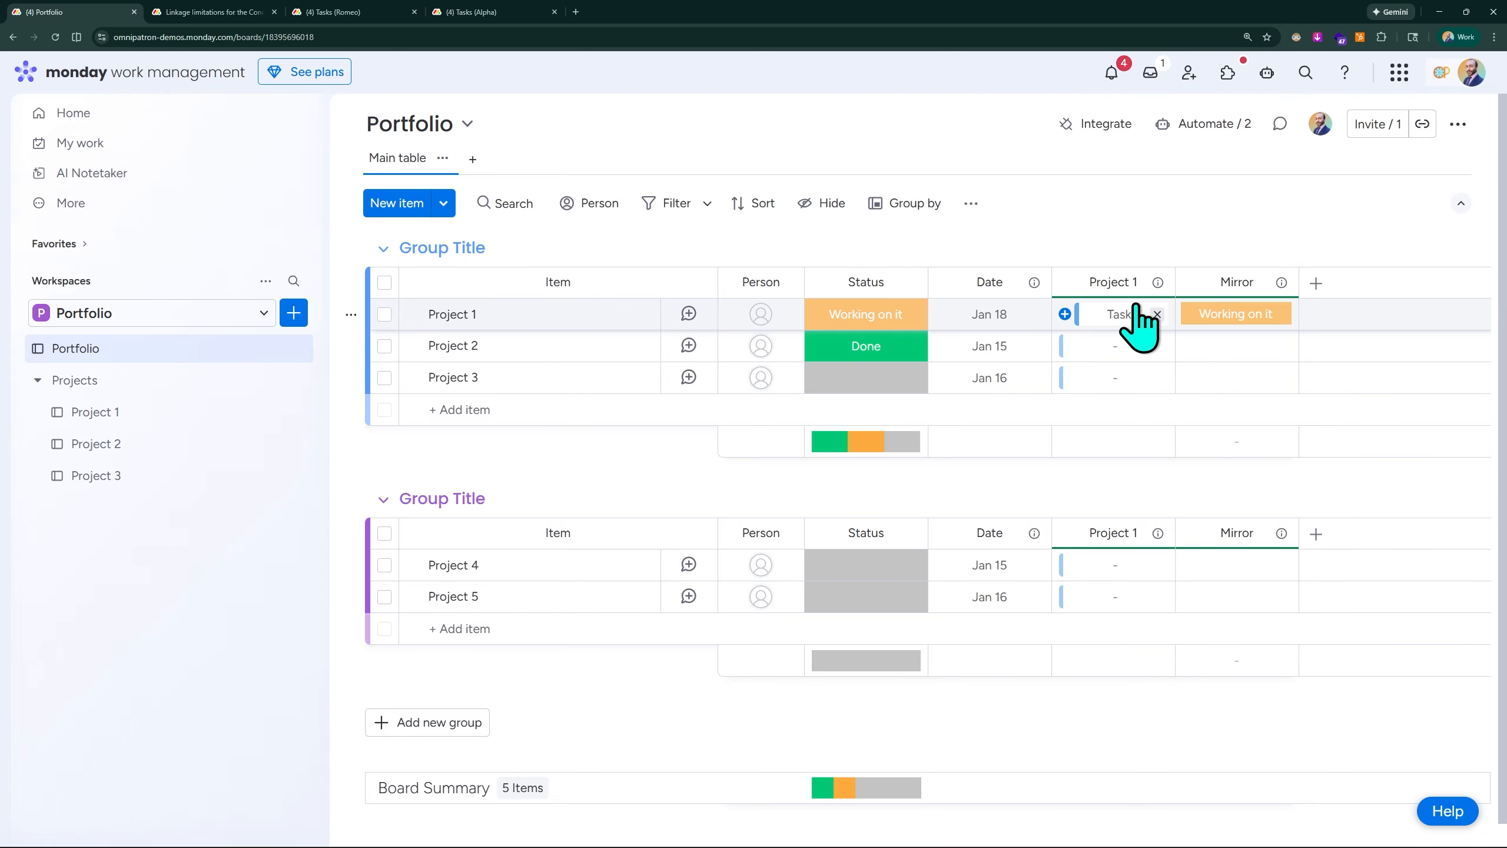
click(1109, 314)
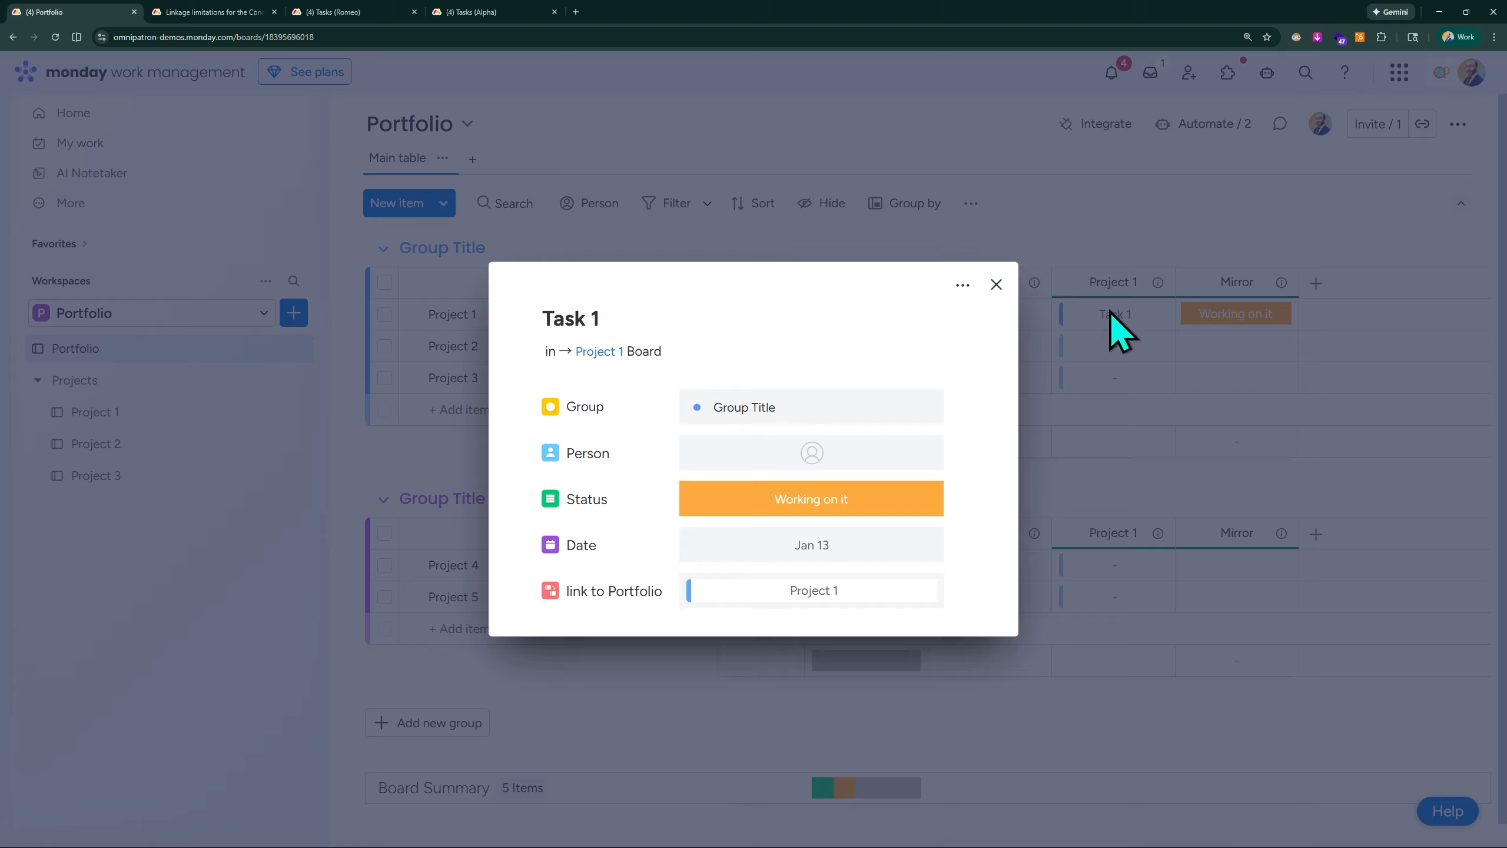
click(1033, 297)
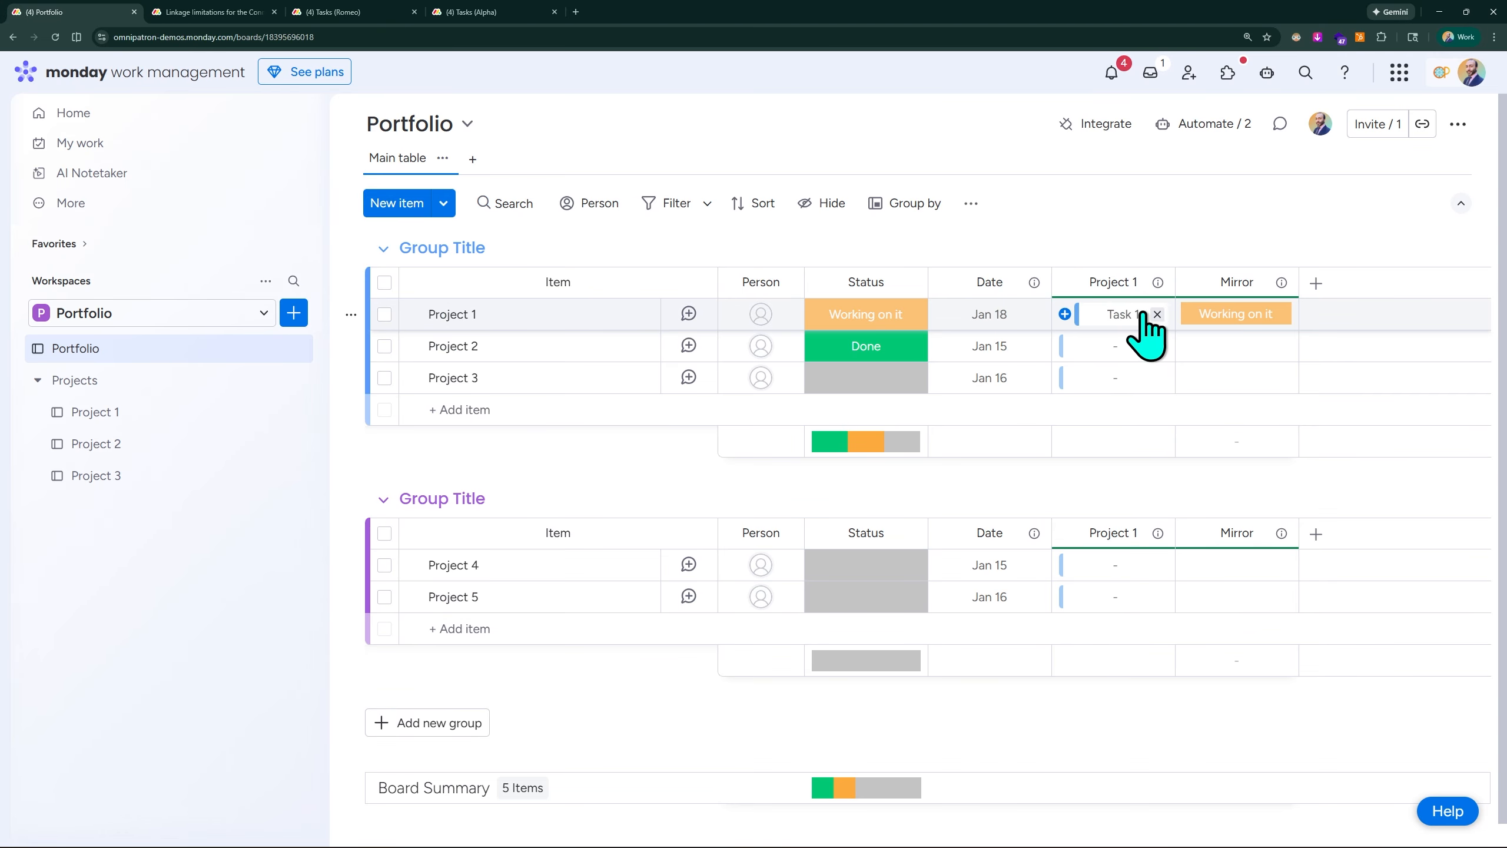
click(1146, 314)
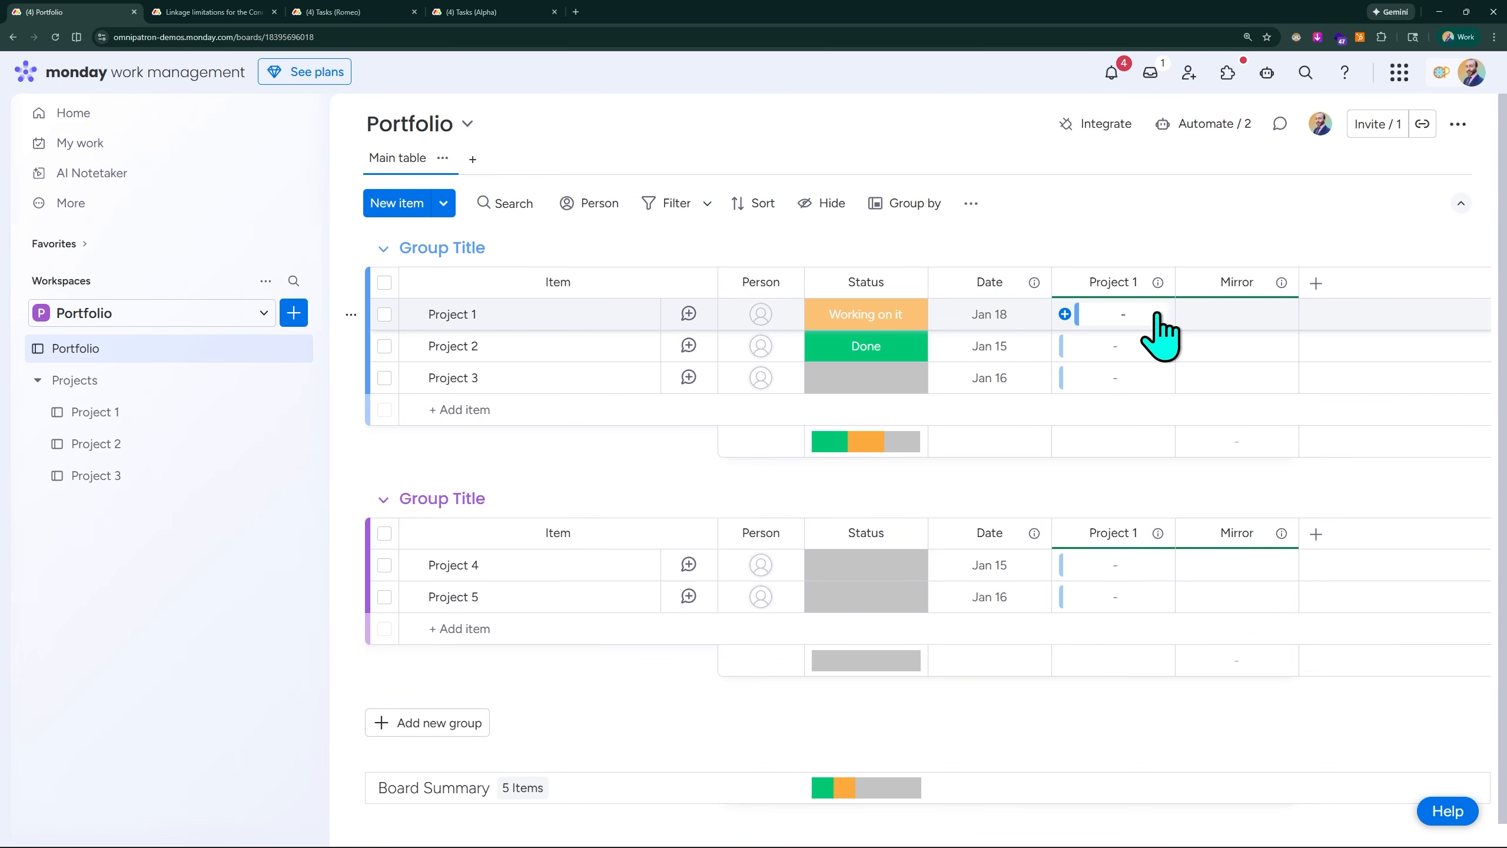
- Connect Task 1, Task 2, Task 3, Task 4 and Task 5 to the Project 1 item in its Project 1 column
click(1130, 318)
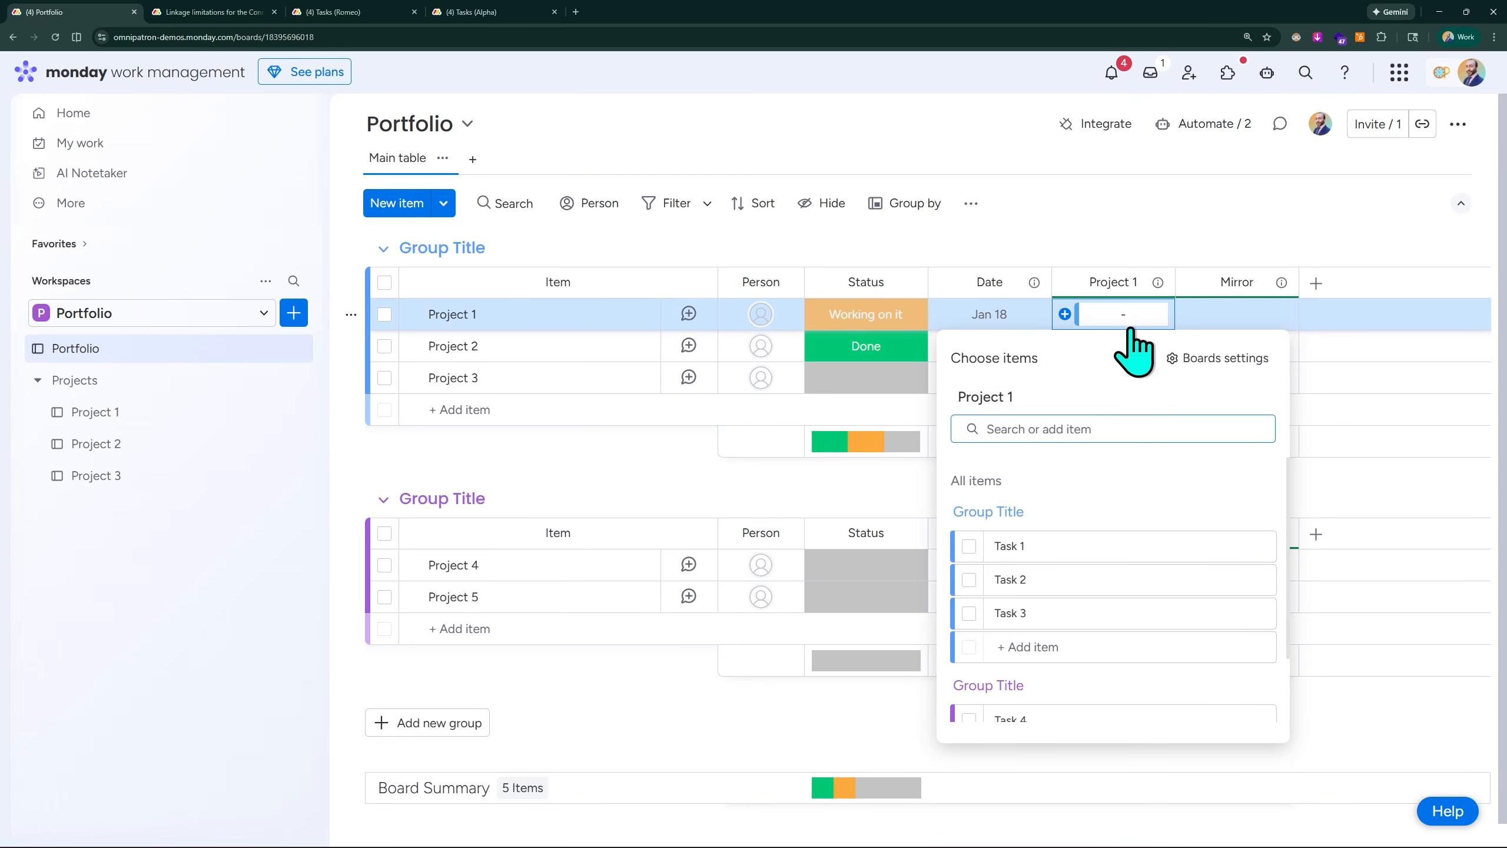
click(969, 547)
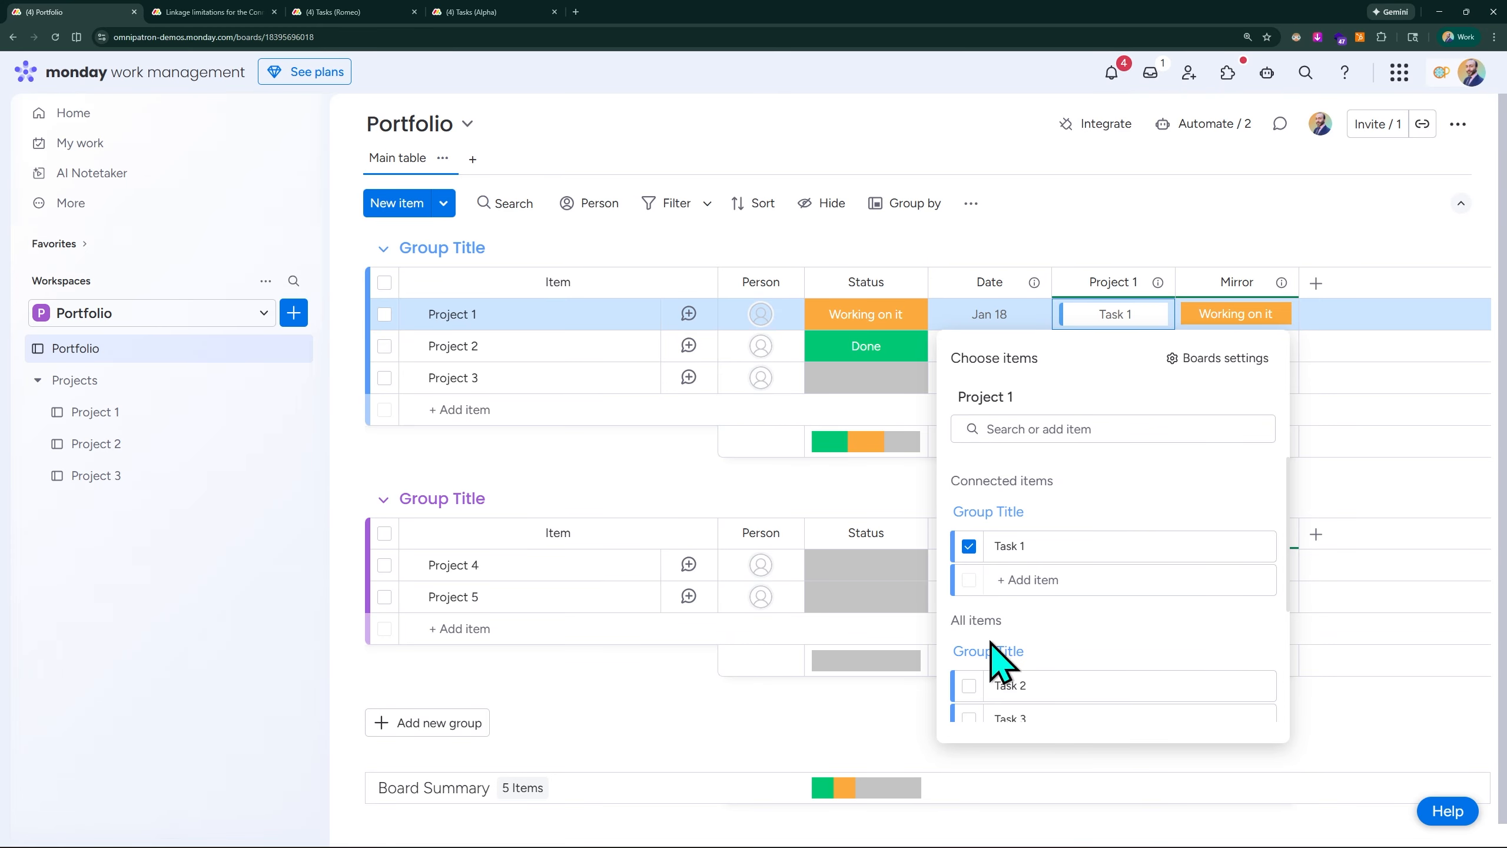
click(969, 686)
scroll(1009, 617, down, 3)
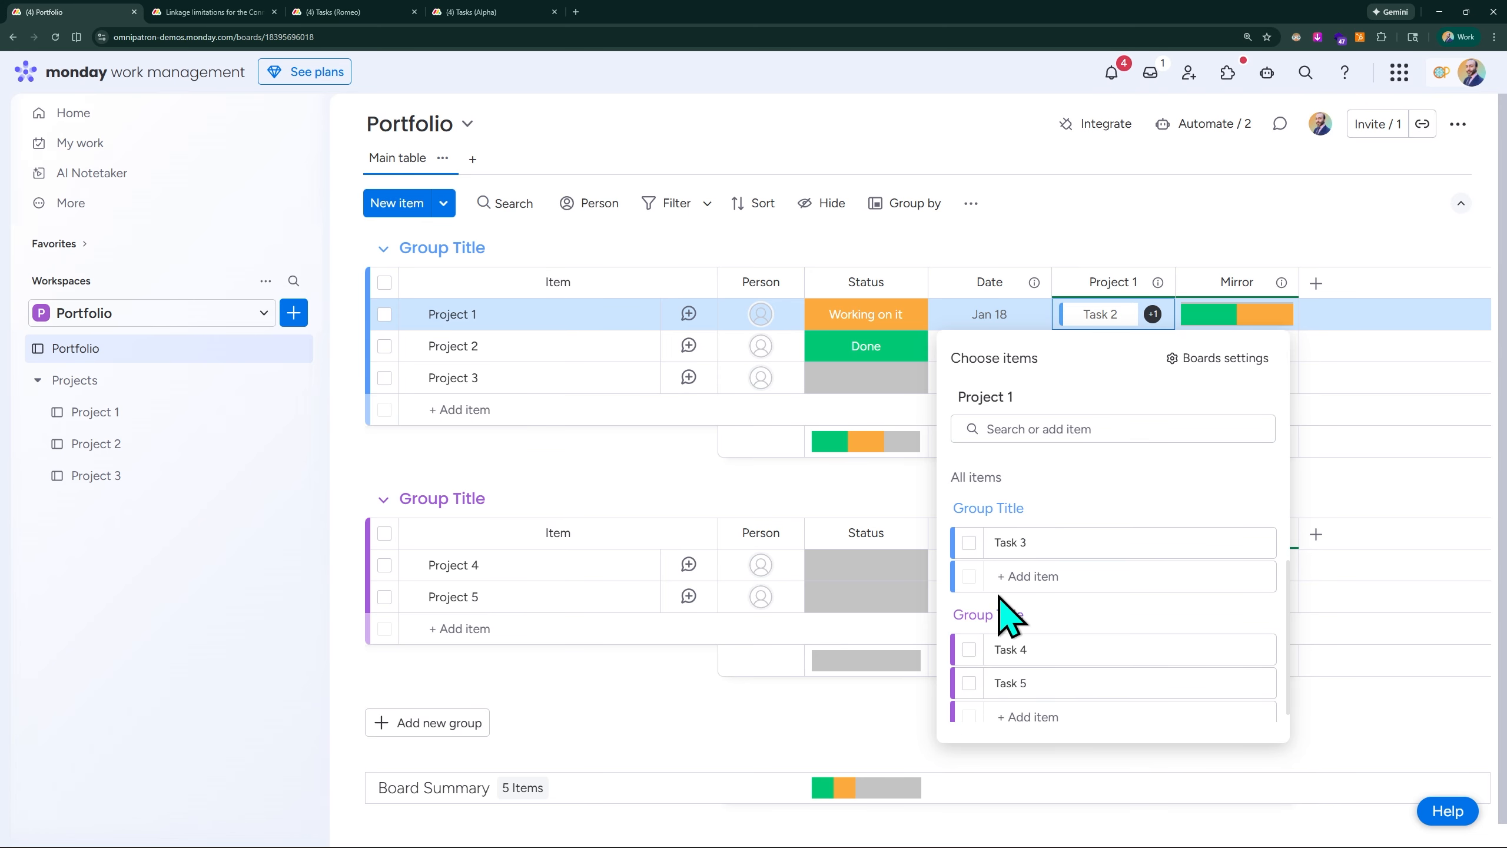
click(969, 543)
click(971, 634)
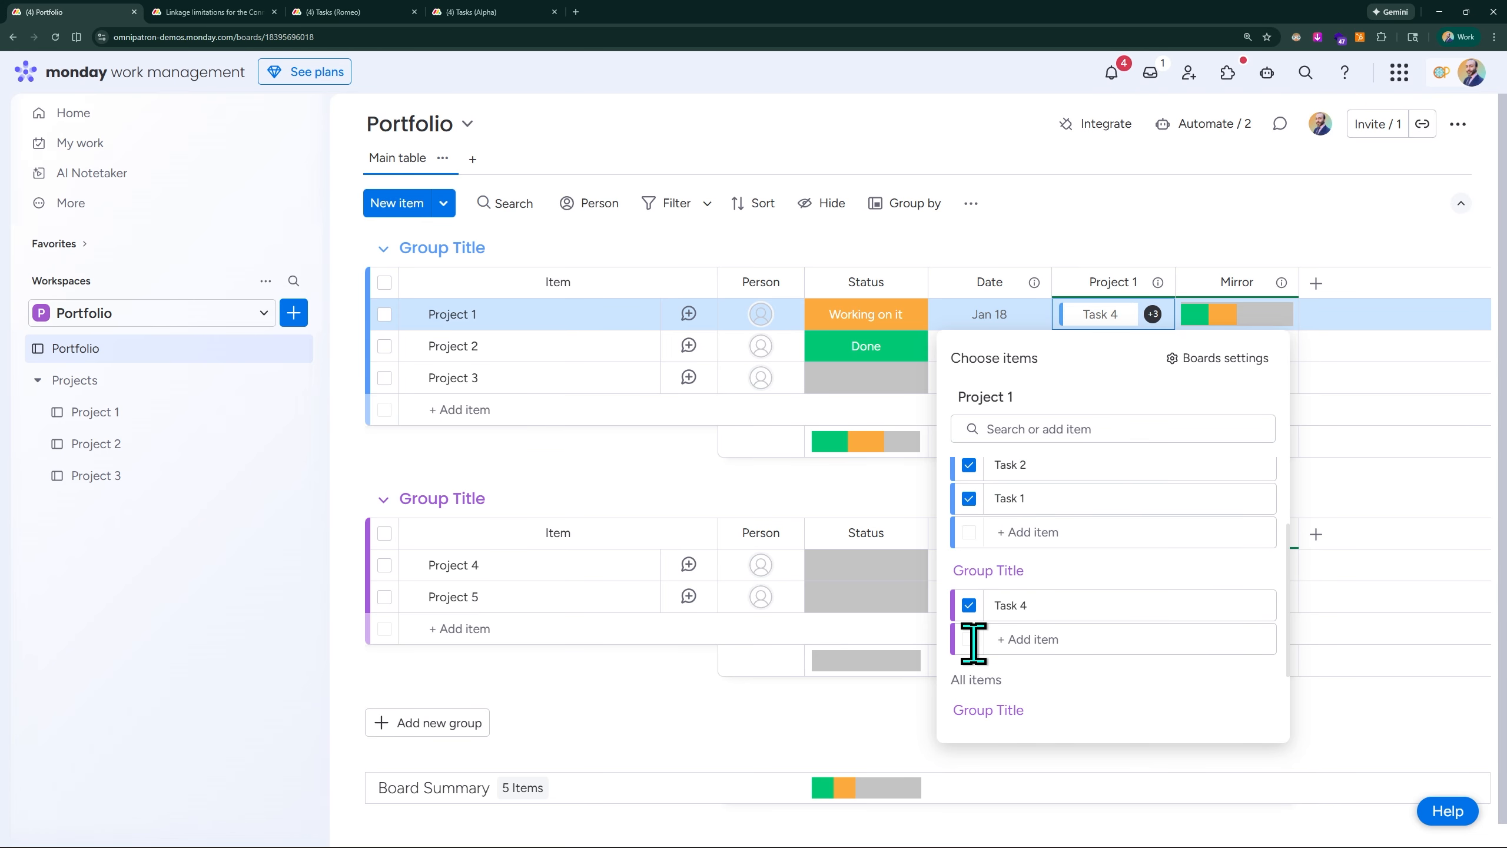
scroll(1068, 565, down, 1)
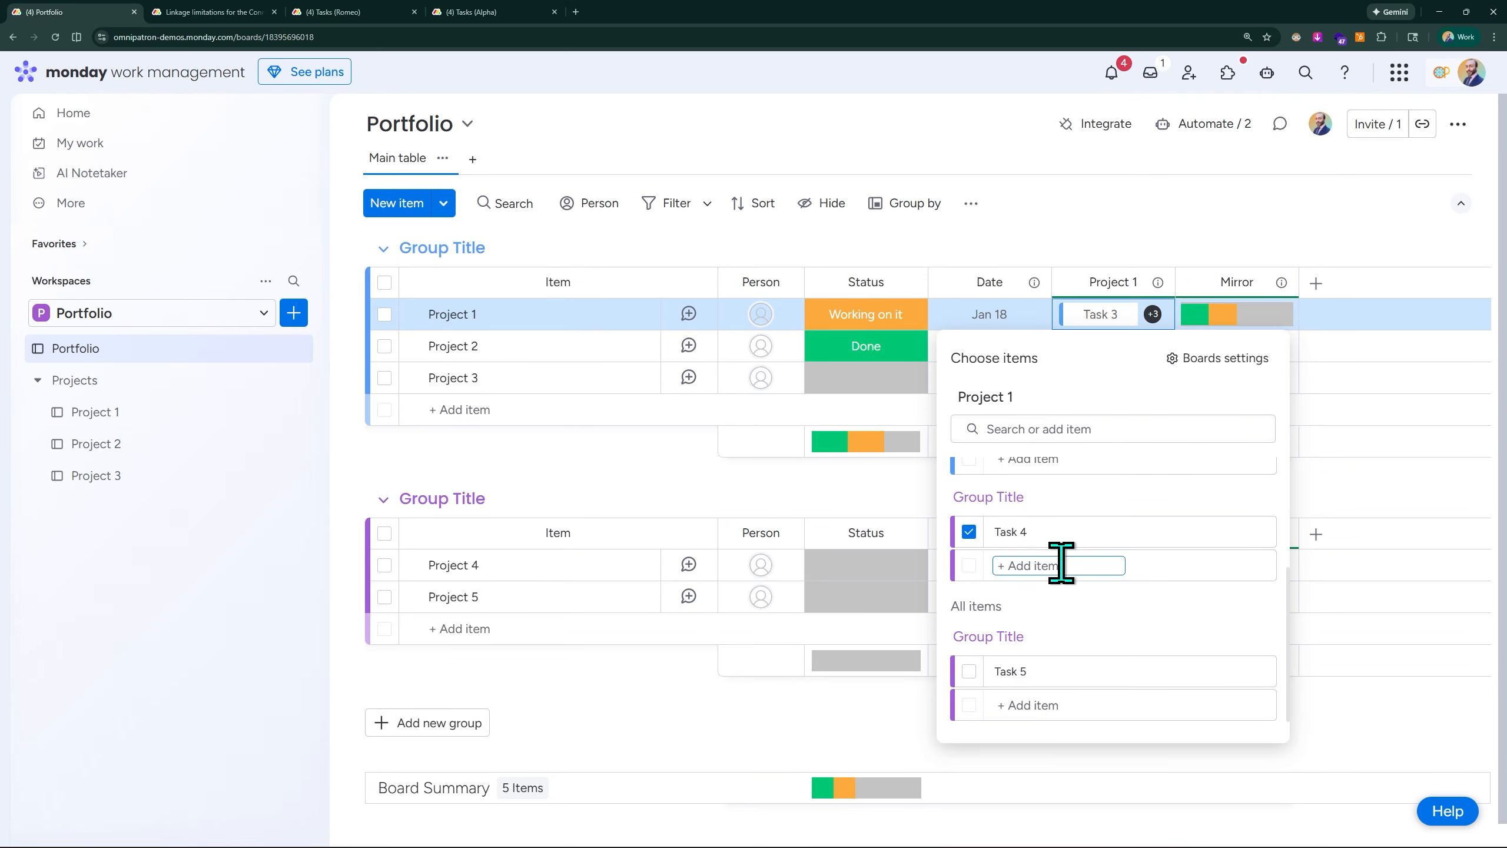
click(968, 671)
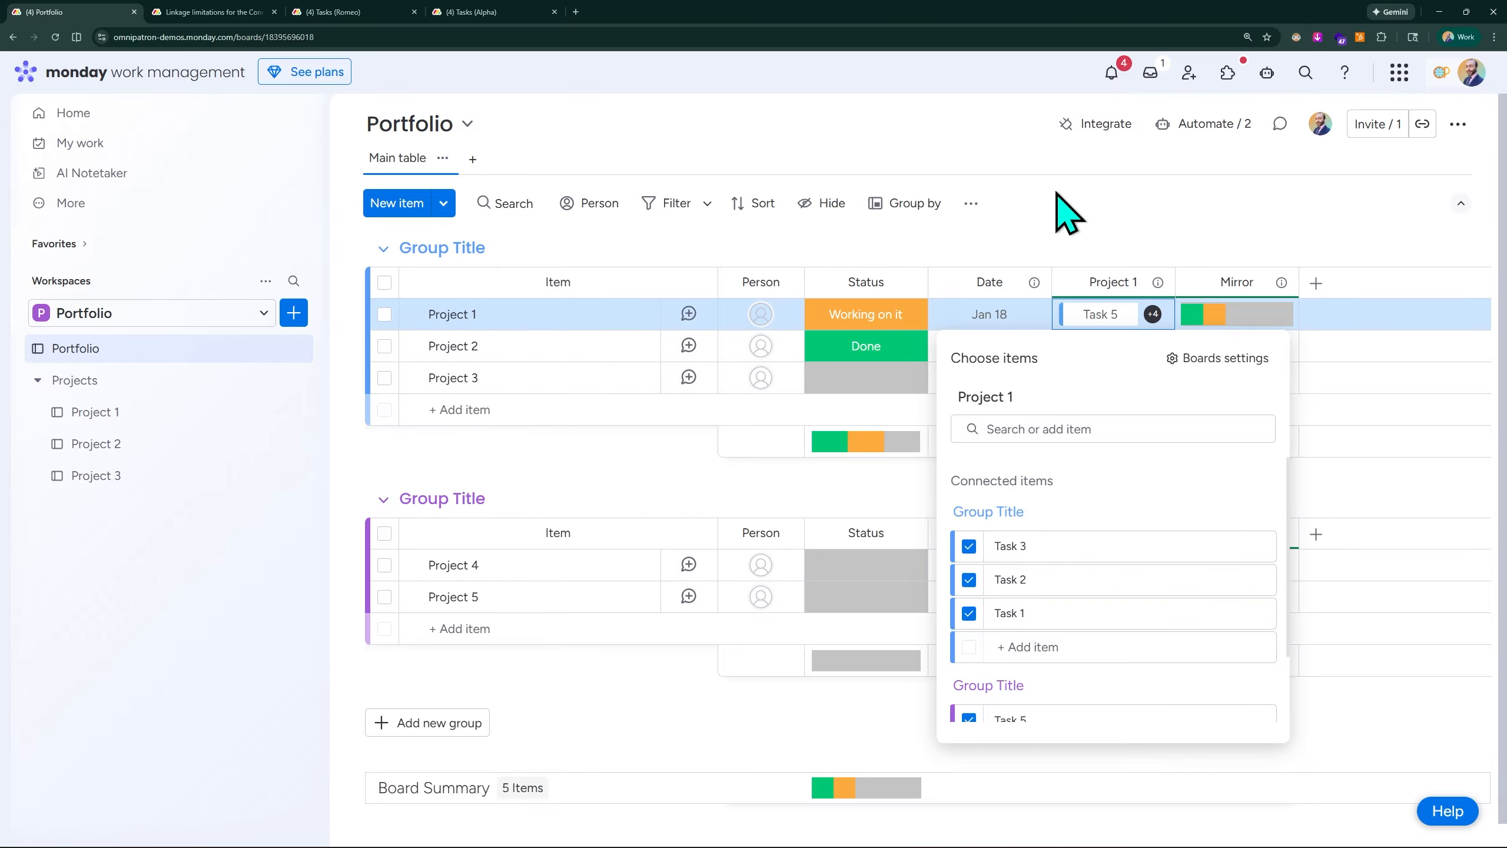
click(1148, 174)
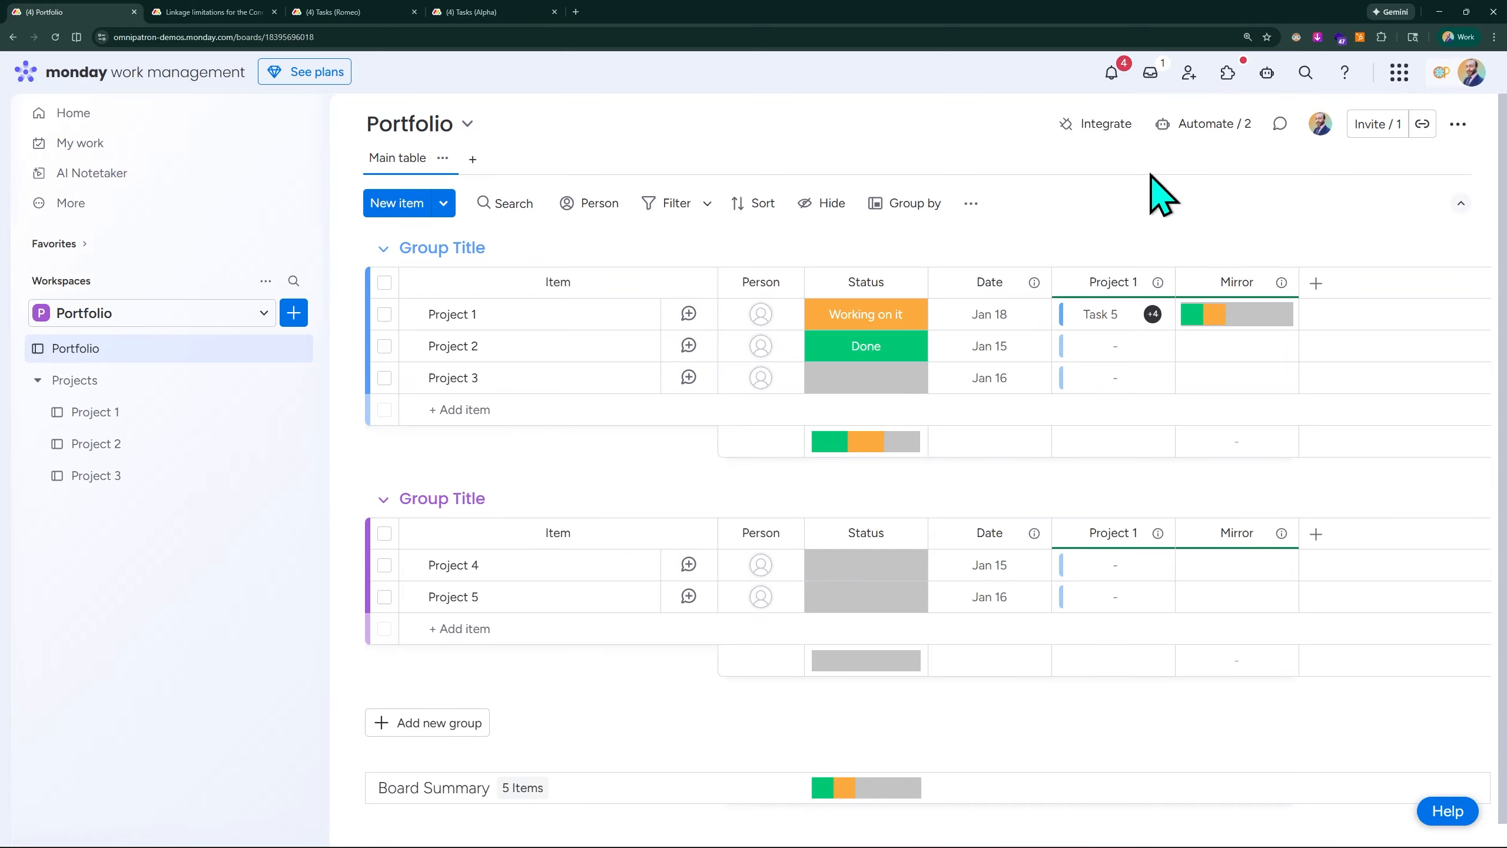
- On the Project 1 board, set the status of Task 3 to Stuck, Task 4 to Done and Task 5 to Working on it
click(107, 411)
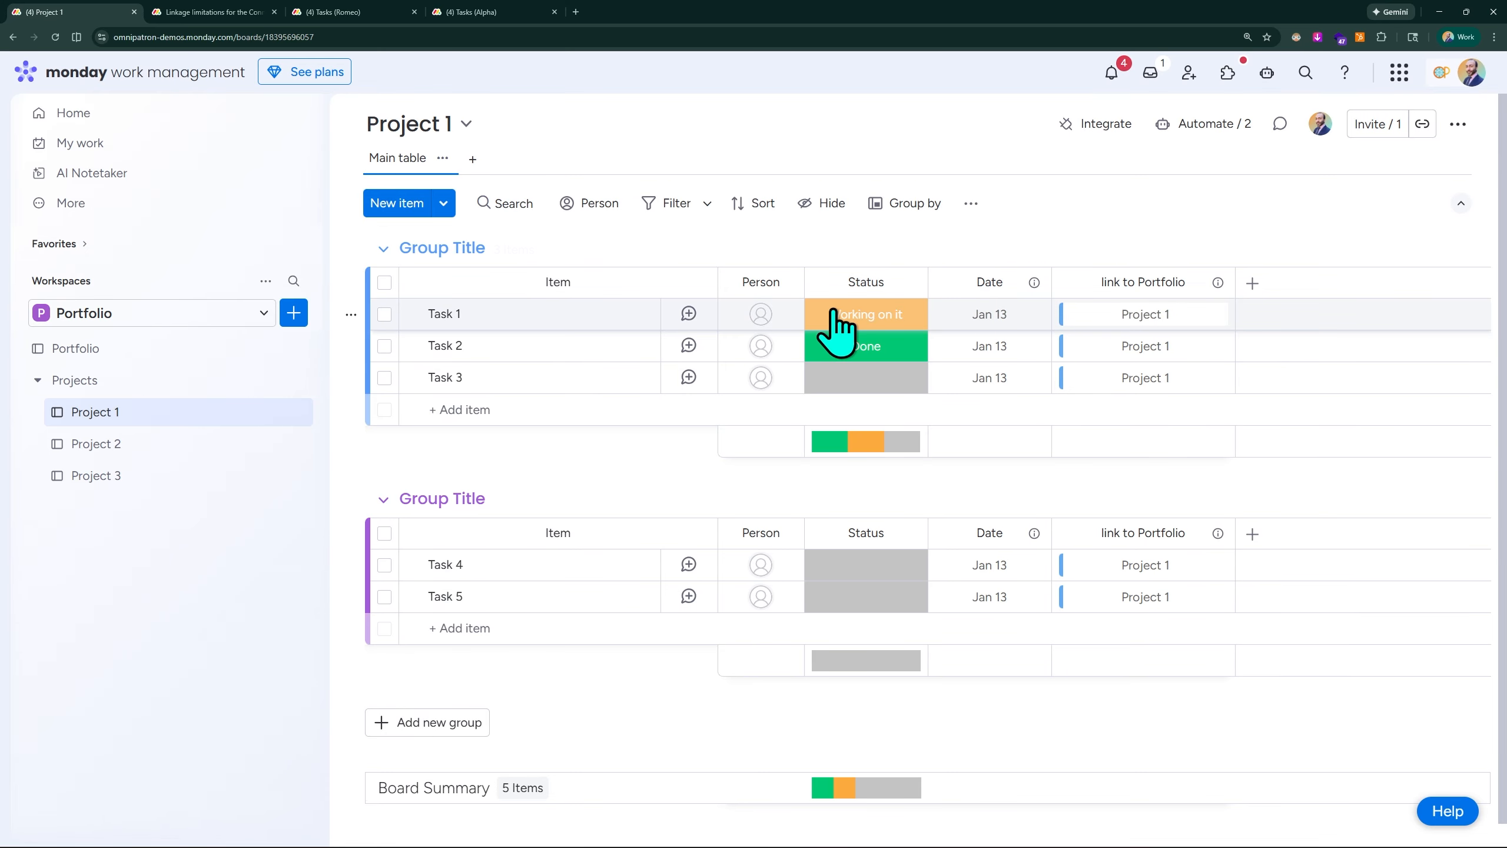
click(856, 386)
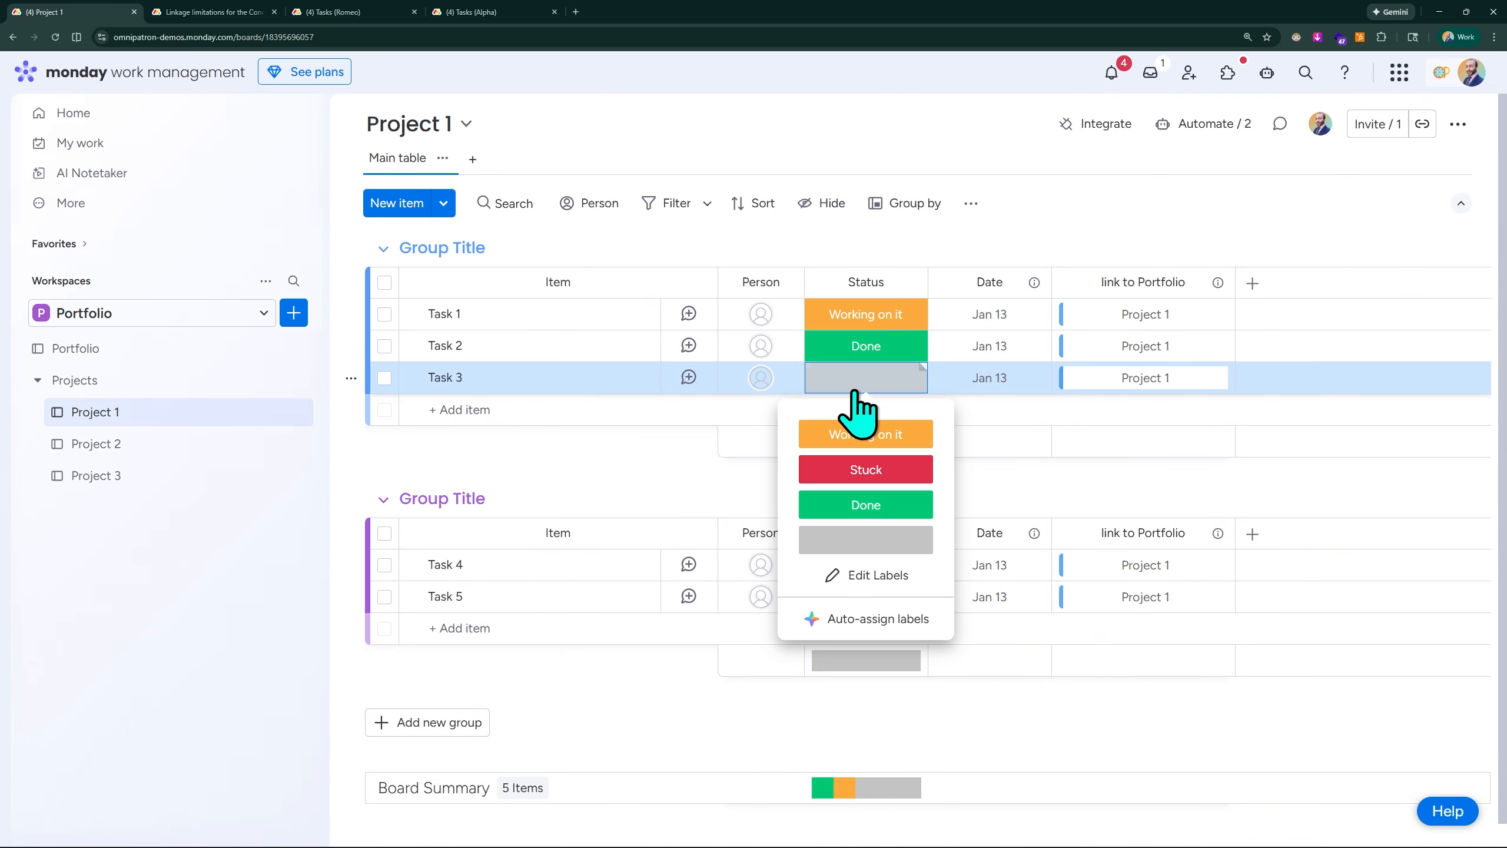
click(859, 470)
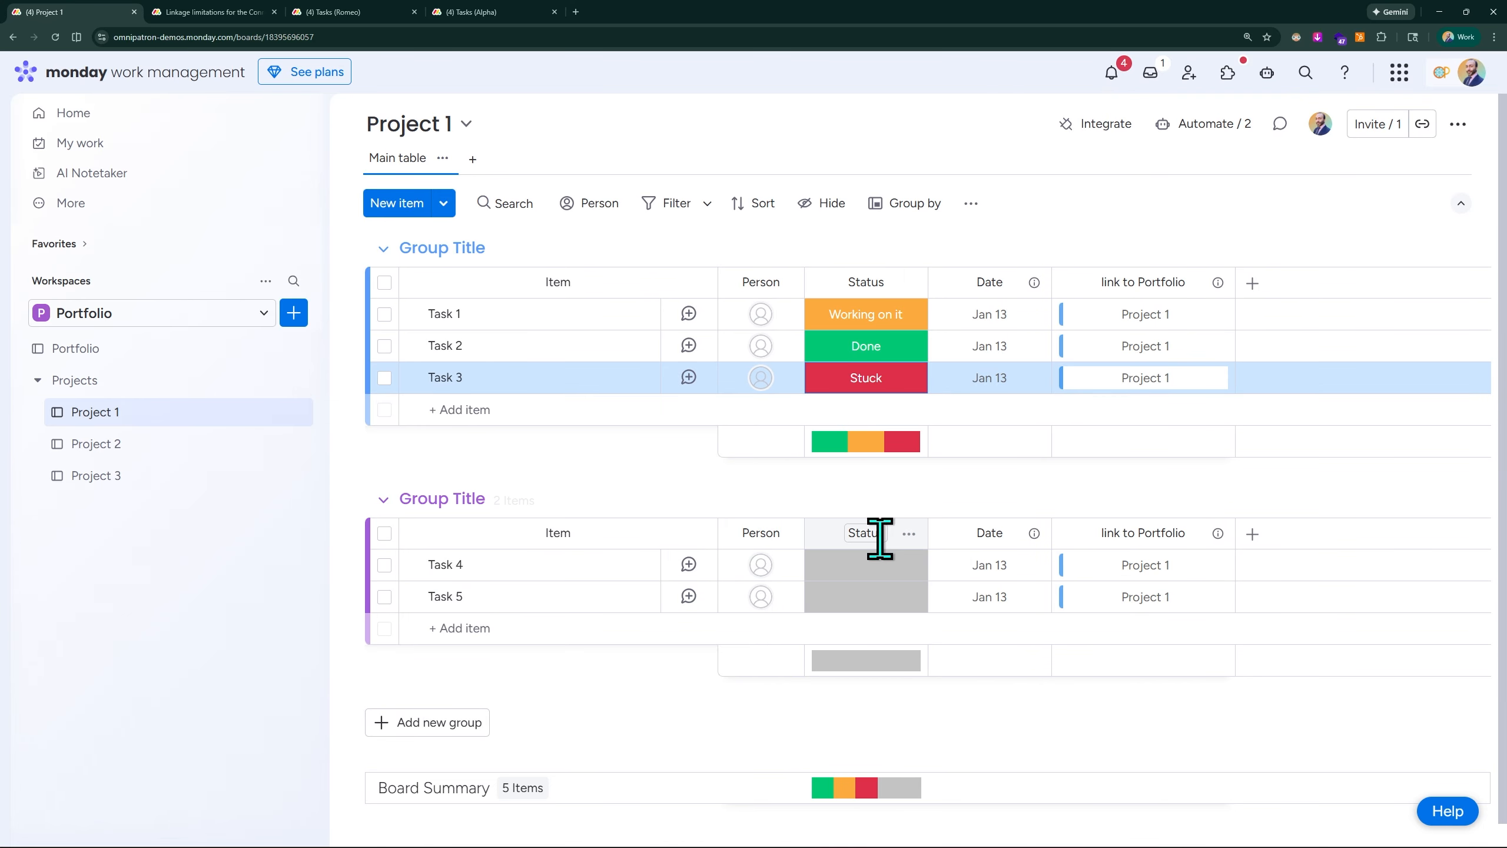
click(853, 575)
click(866, 692)
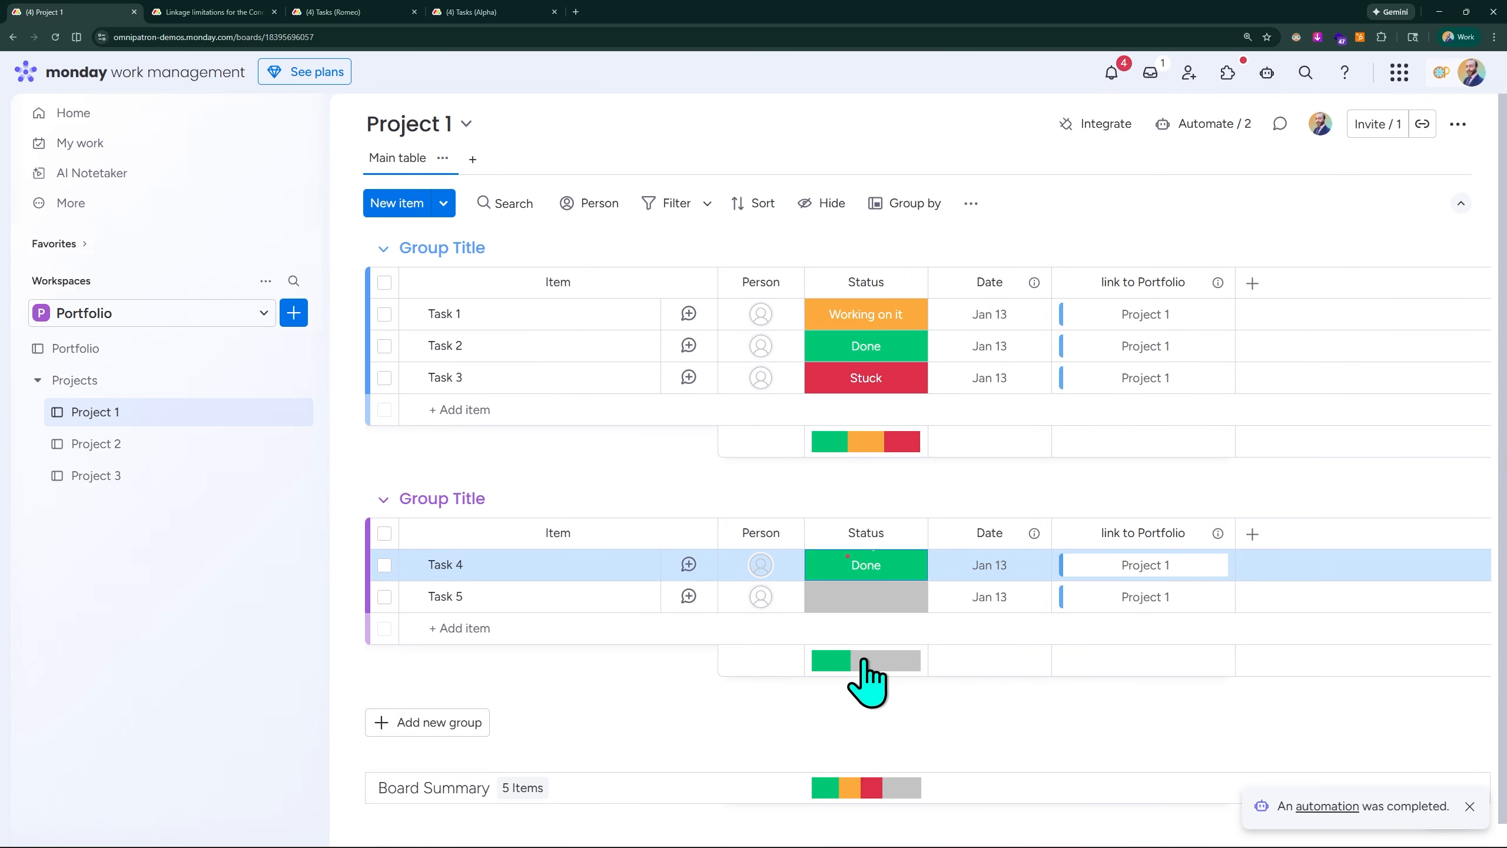
click(866, 598)
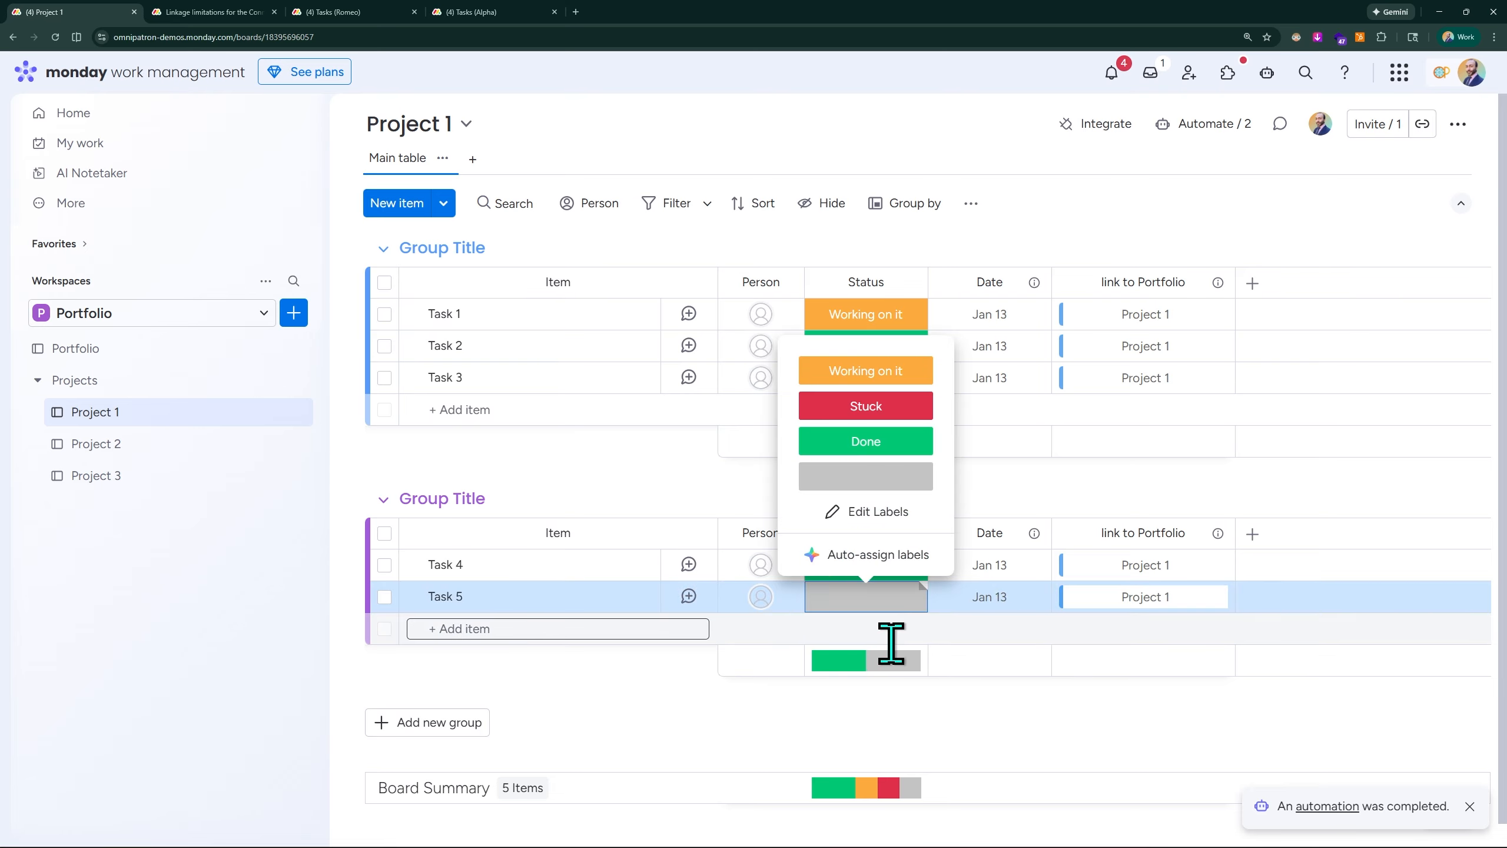
click(868, 372)
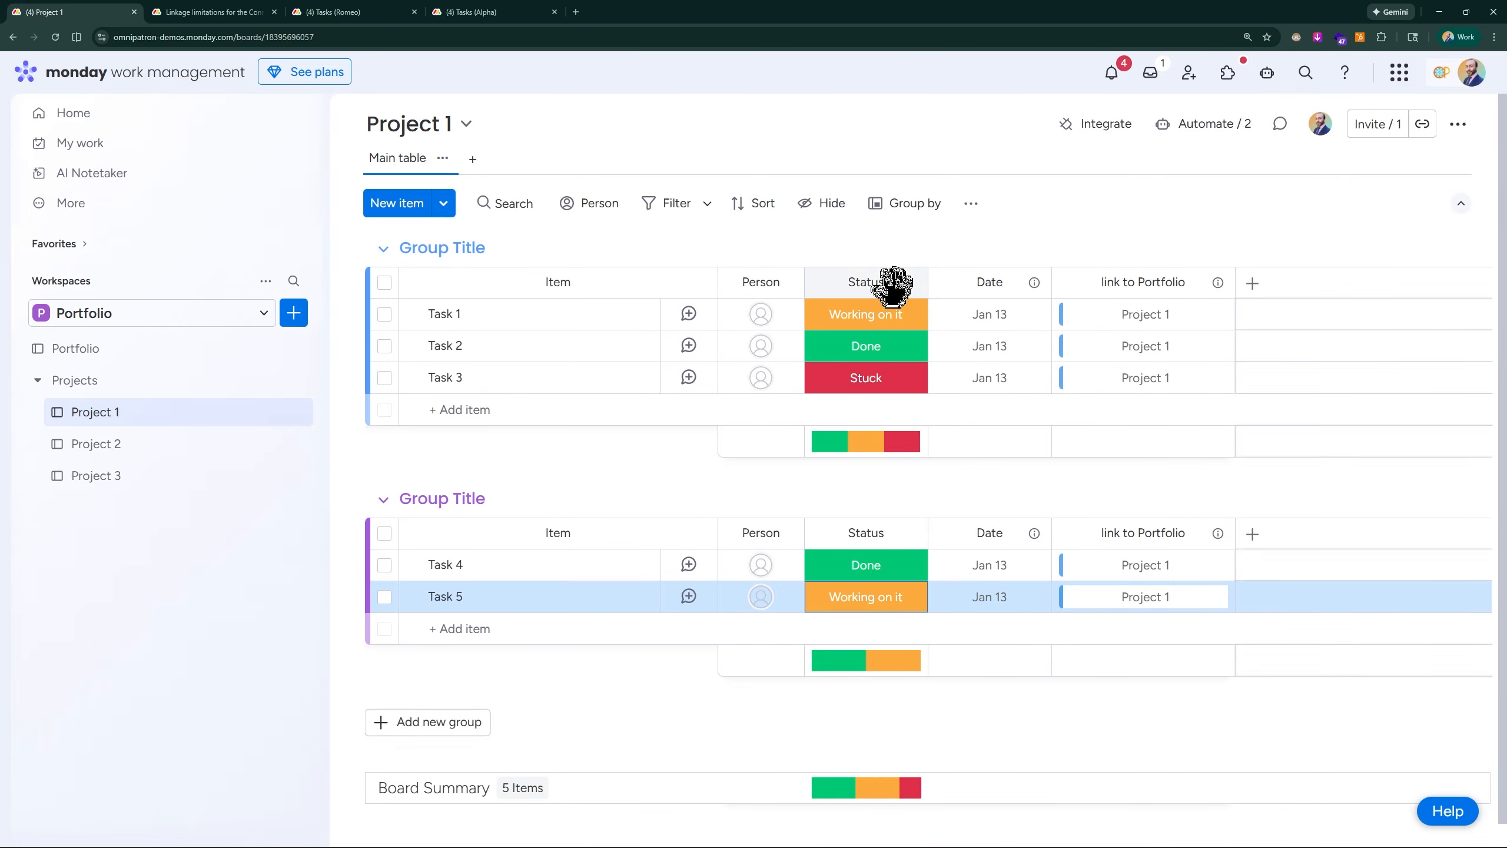
- On the Portfolio board, widen the Mirror column and review its mirrored column and summary settings
click(63, 355)
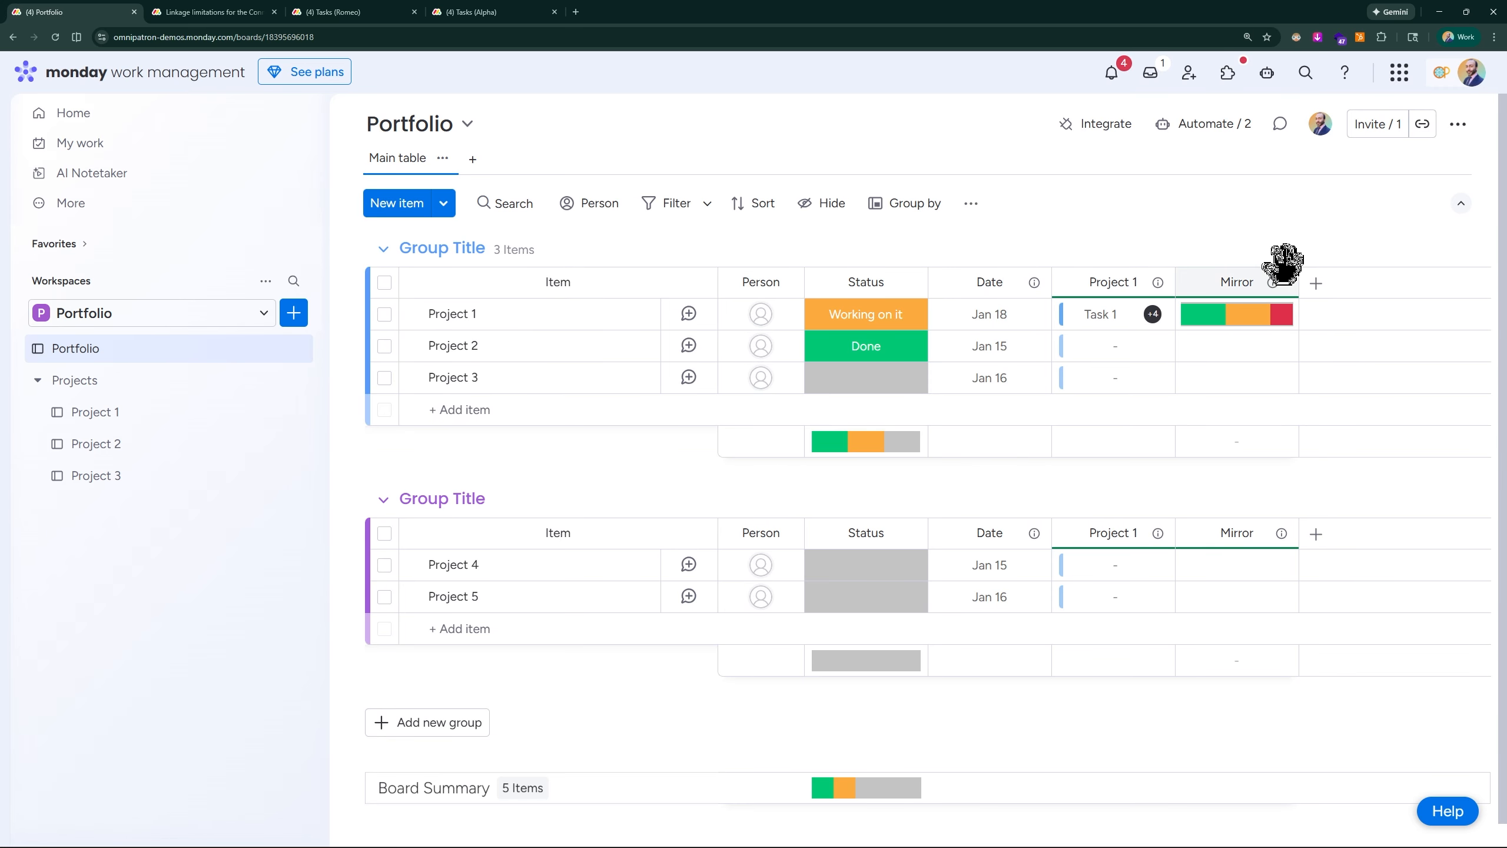
drag(1298, 277, 1341, 277)
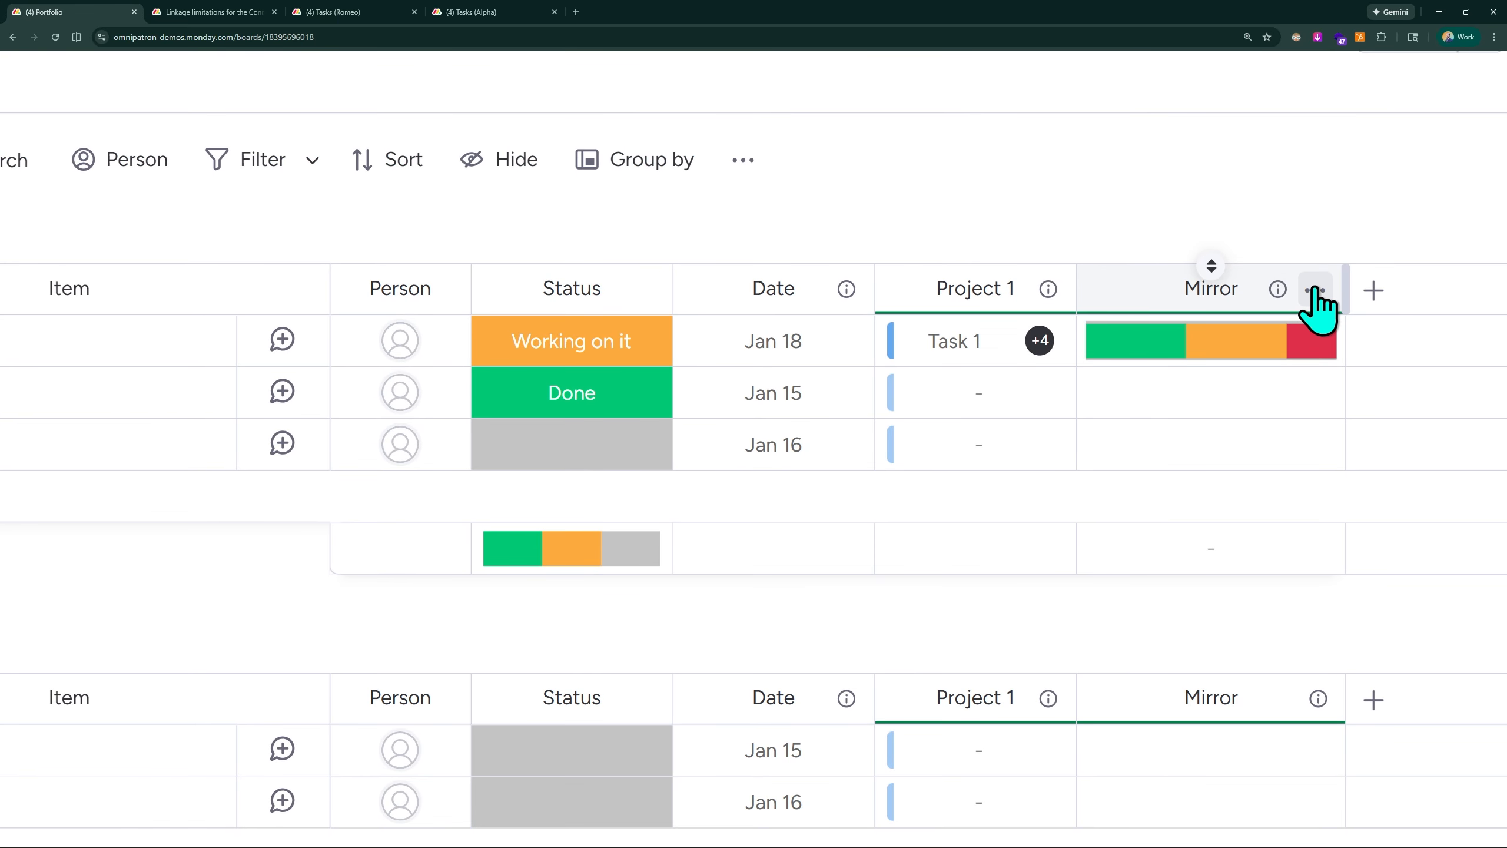
click(1315, 291)
mouse_move(1149, 204)
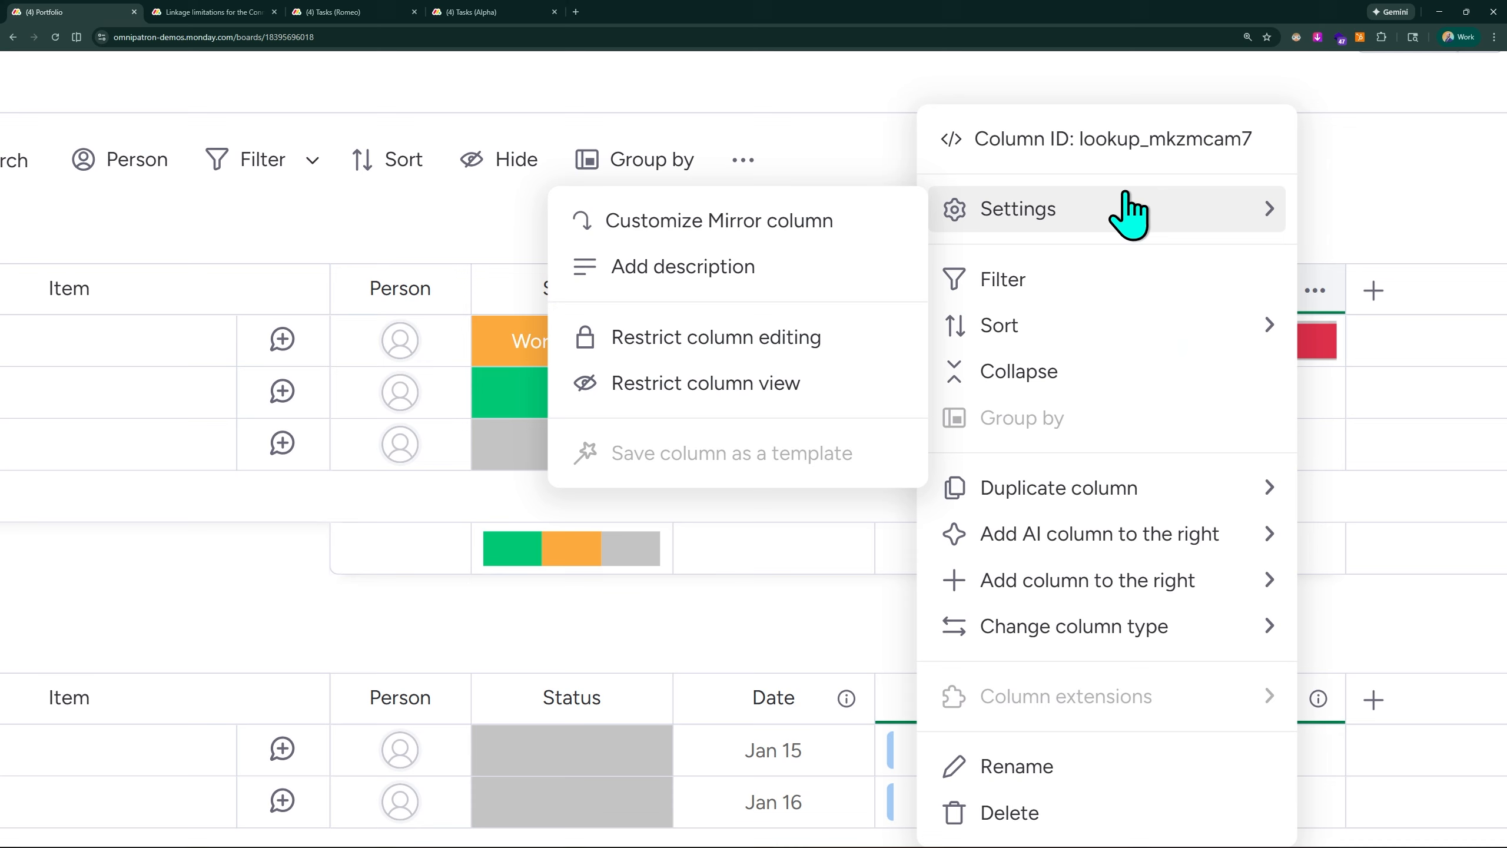
click(669, 223)
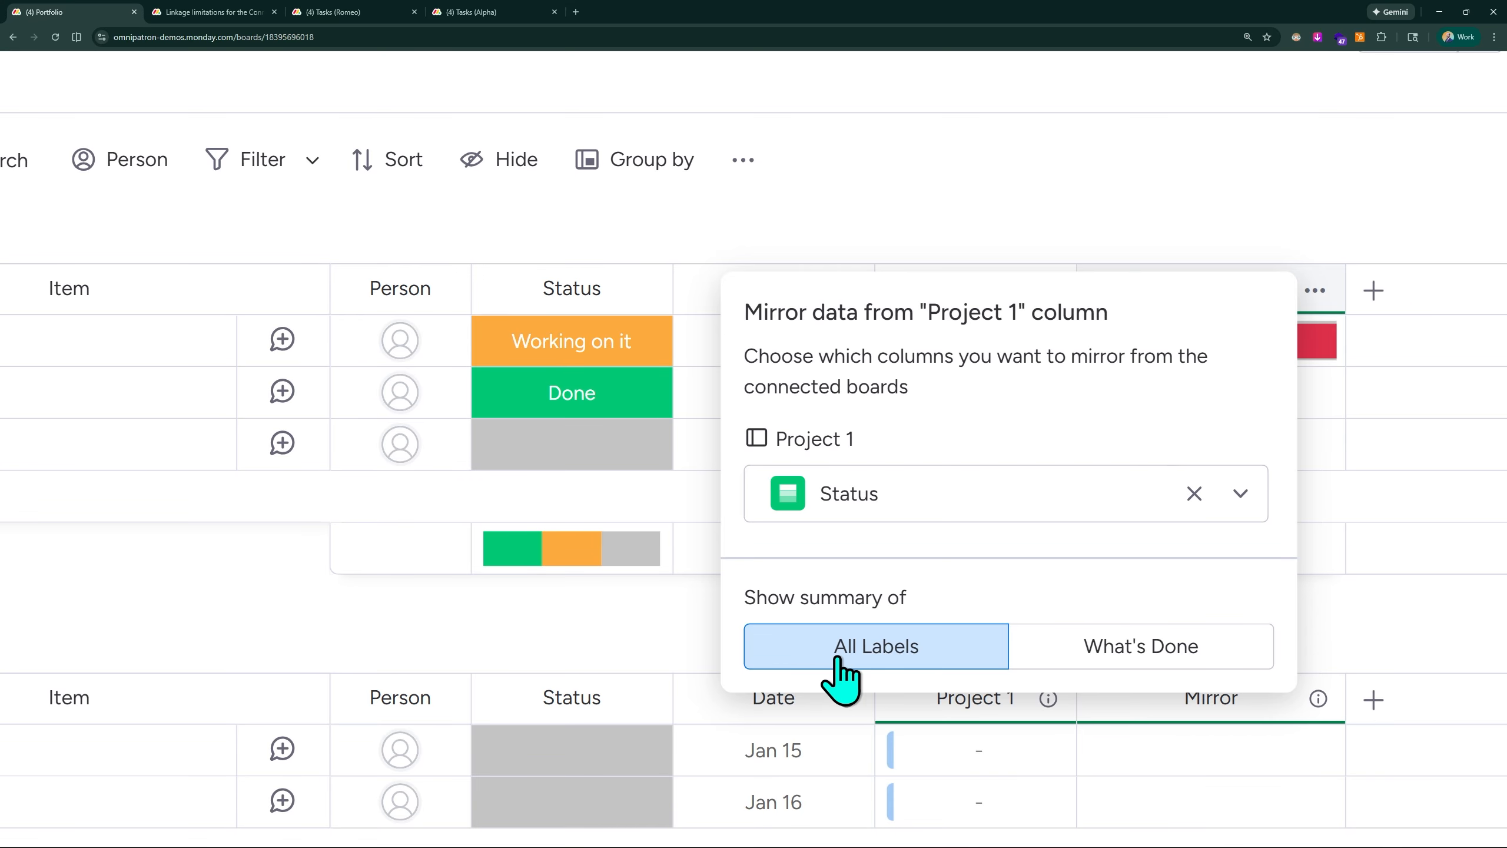
click(1144, 204)
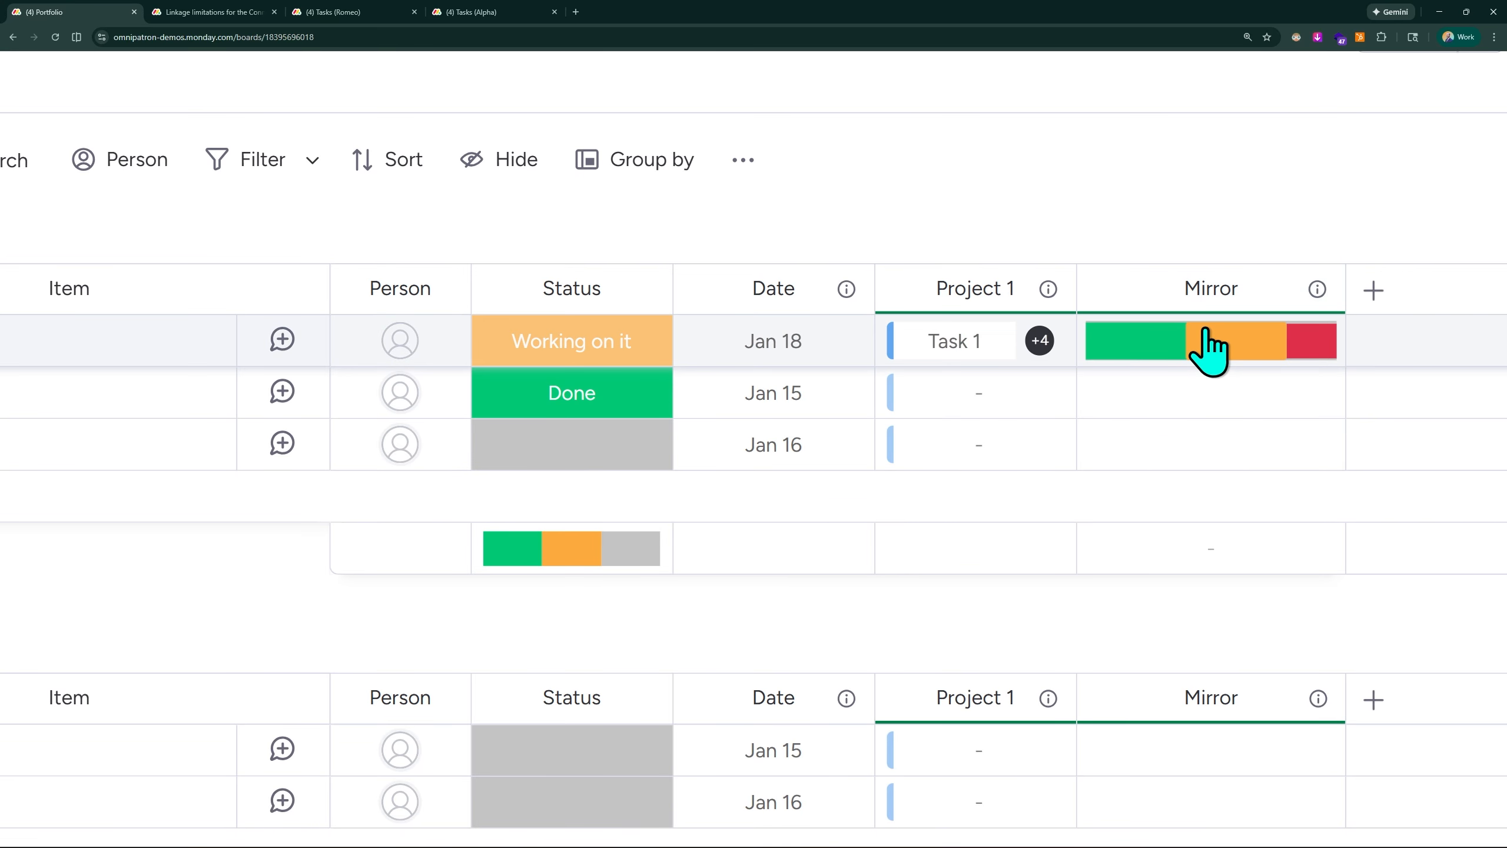
- Rename the Mirror column with a title beginning with "Project 1"
click(1207, 288)
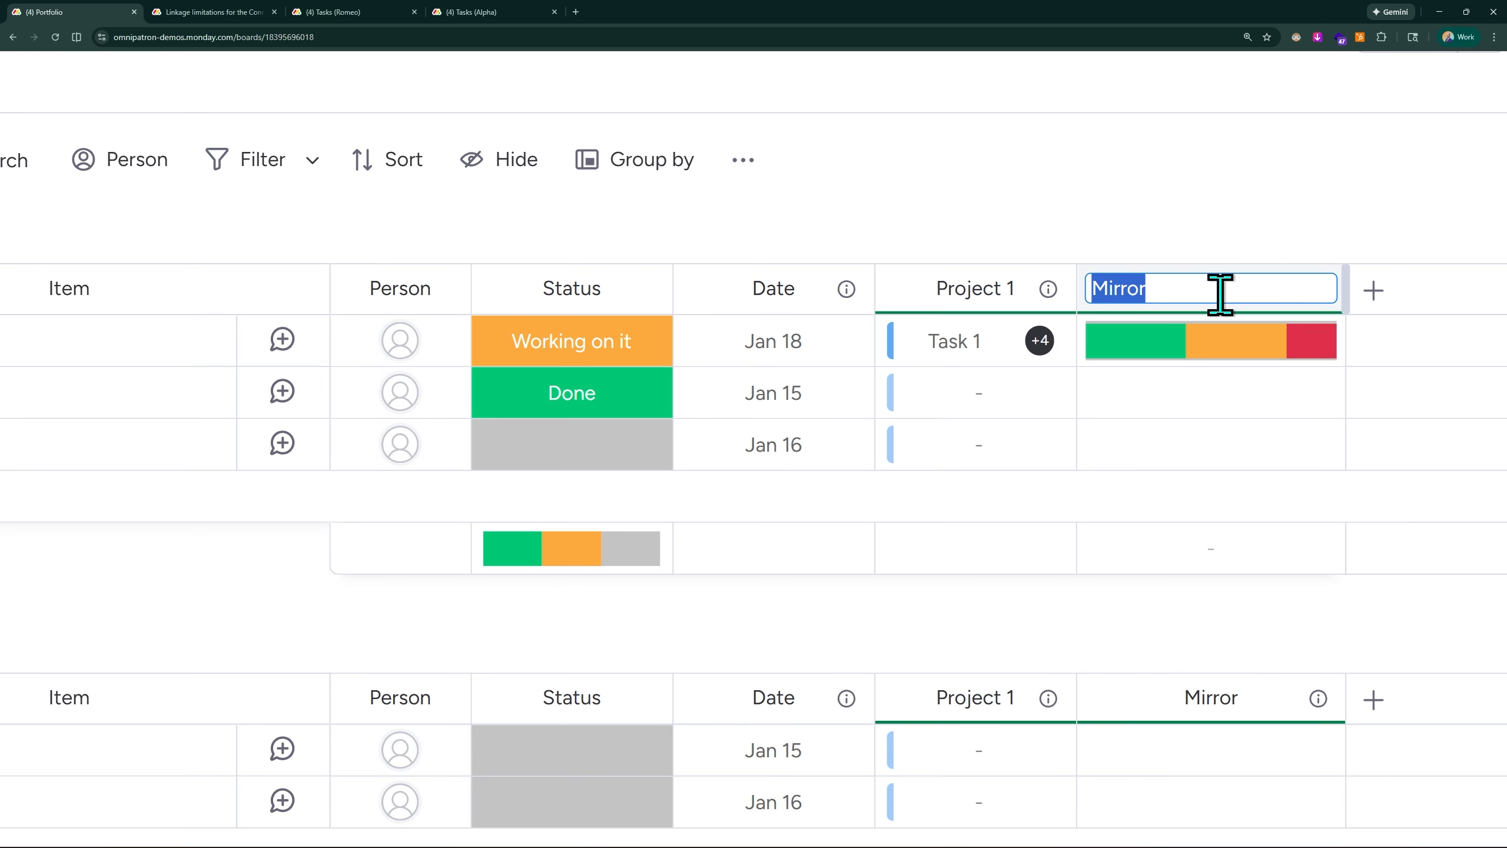
text(Project 1)
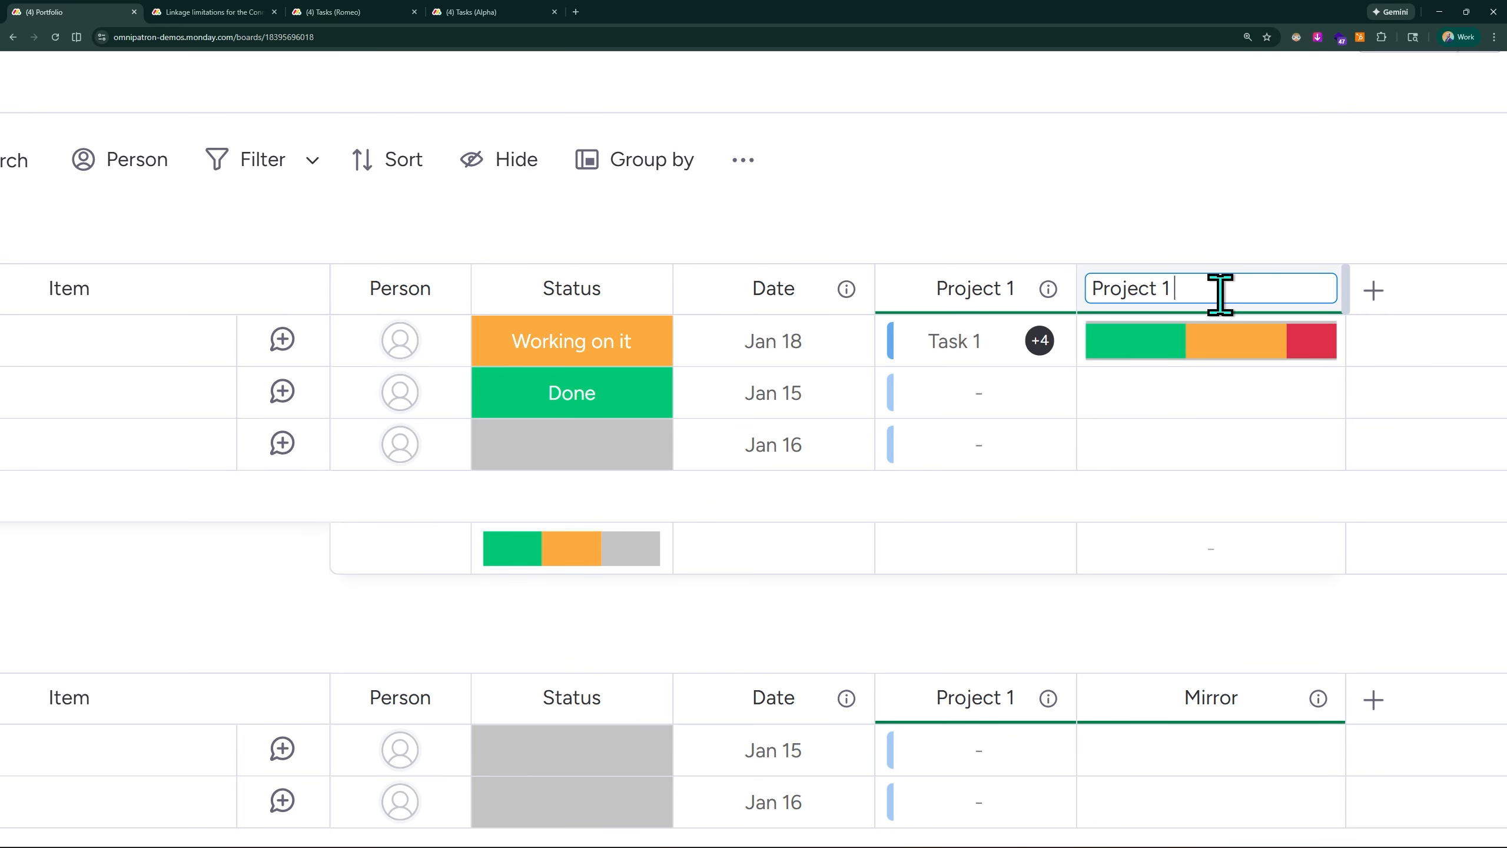
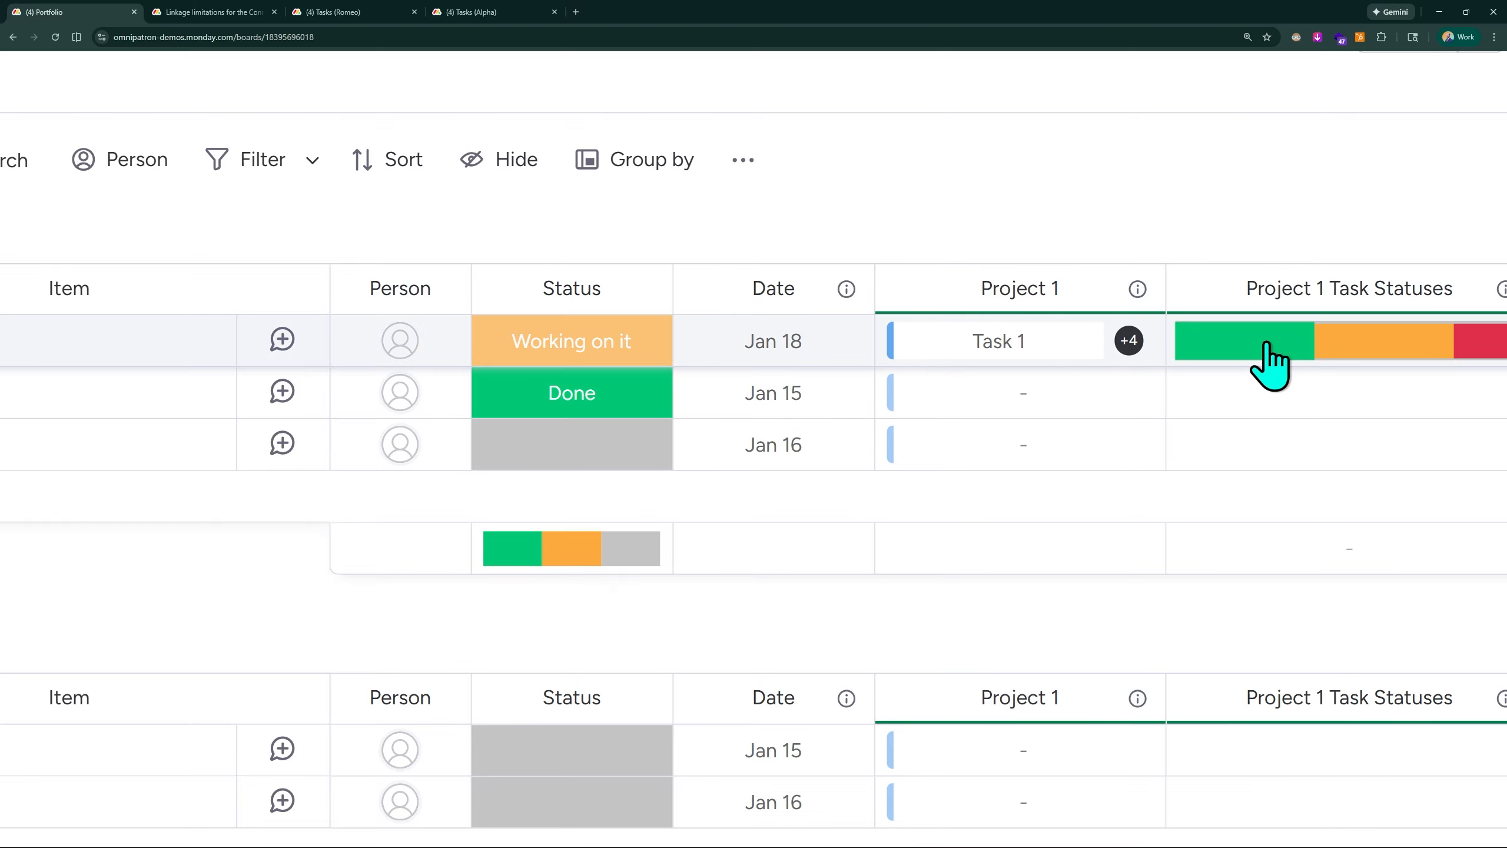
- Open the connected Task 1 from the Project 1 column, review its group, person, status and date, and close its card
click(1003, 344)
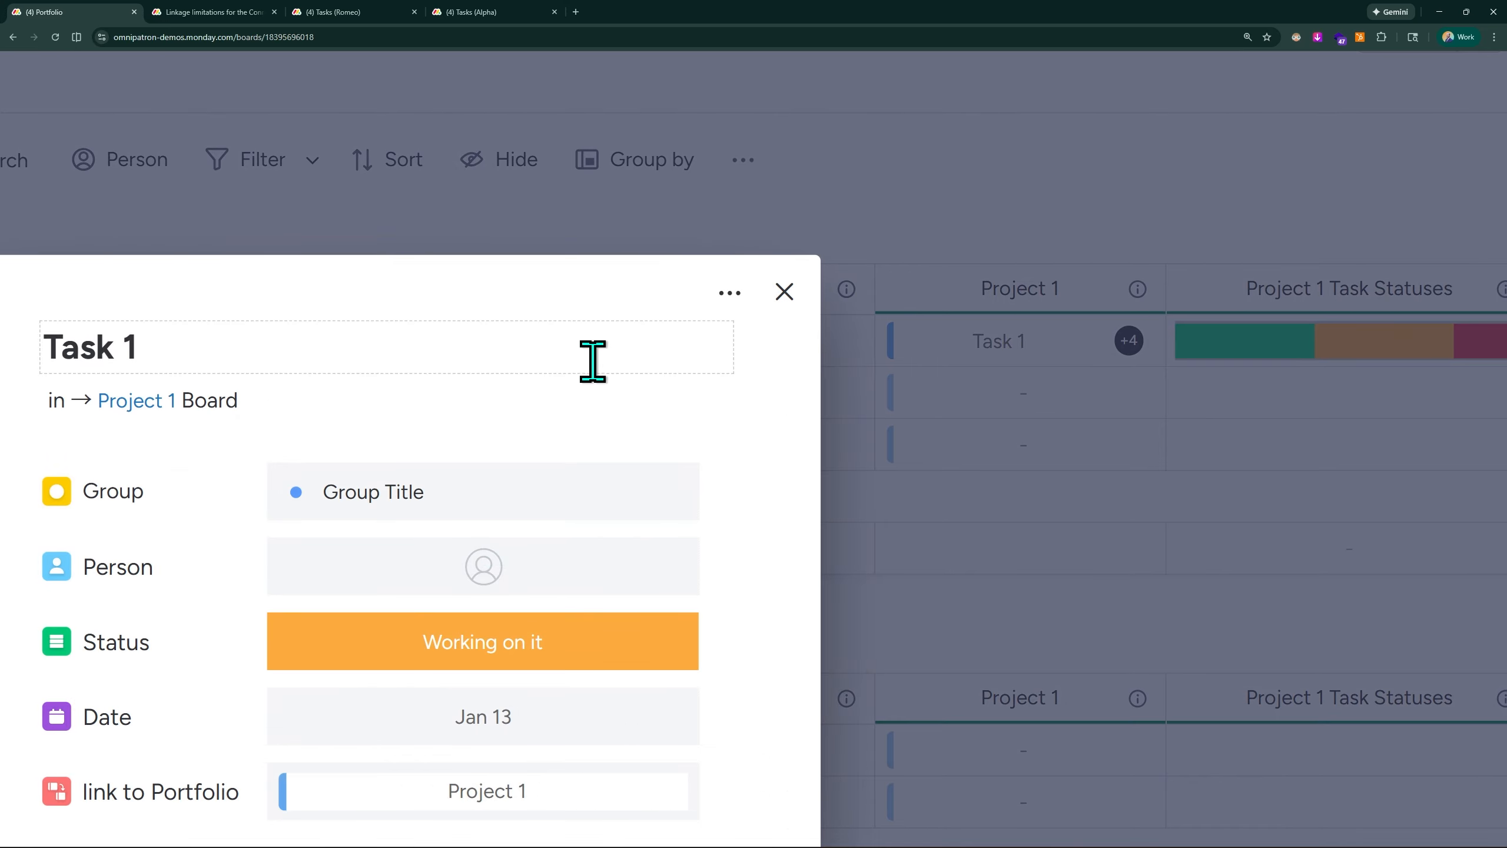
scroll(579, 302, down, 5)
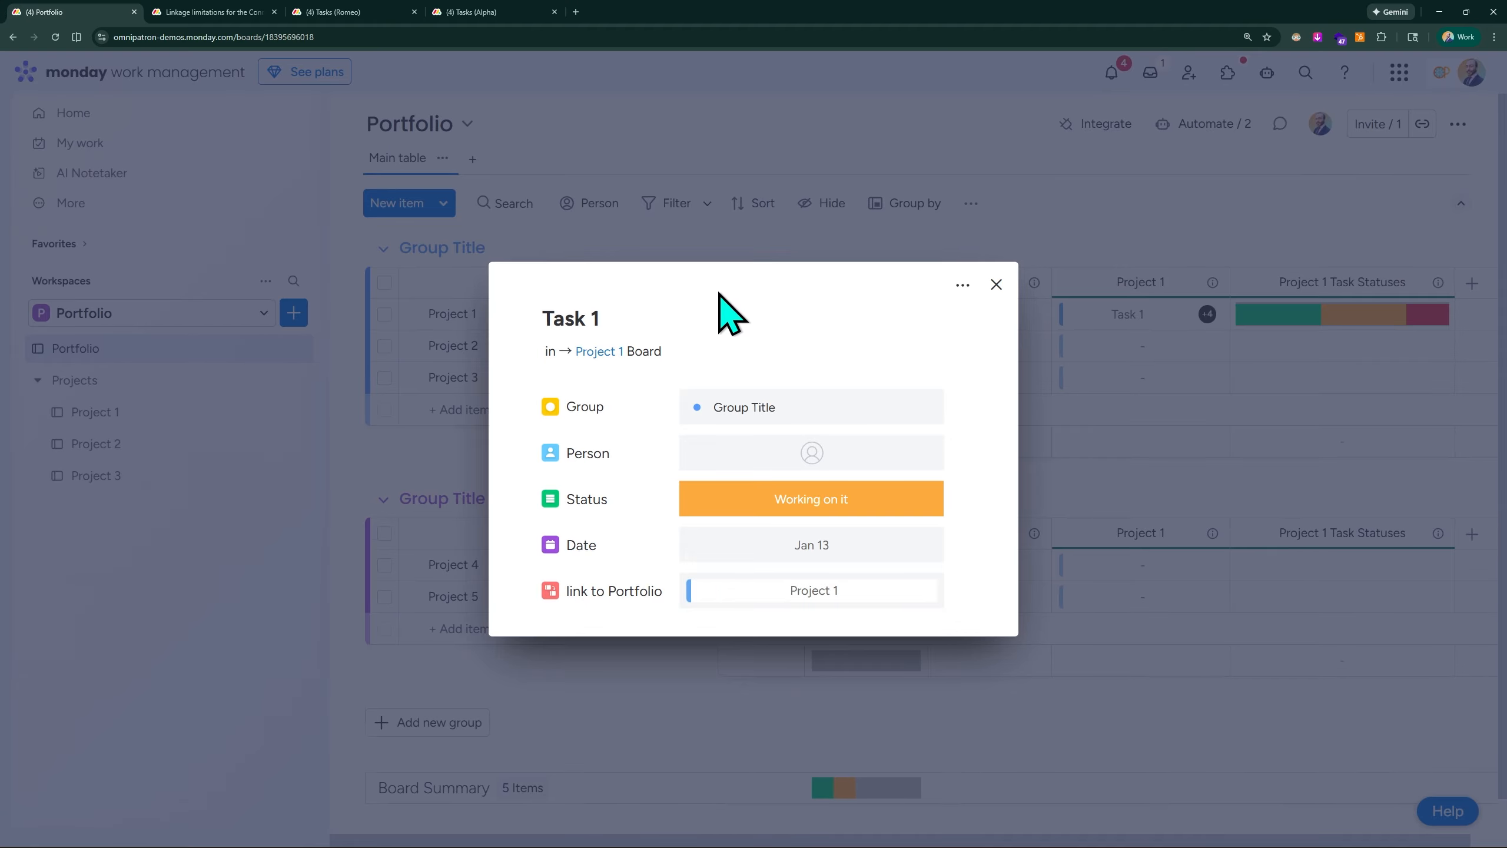
scroll(709, 291, up, 2)
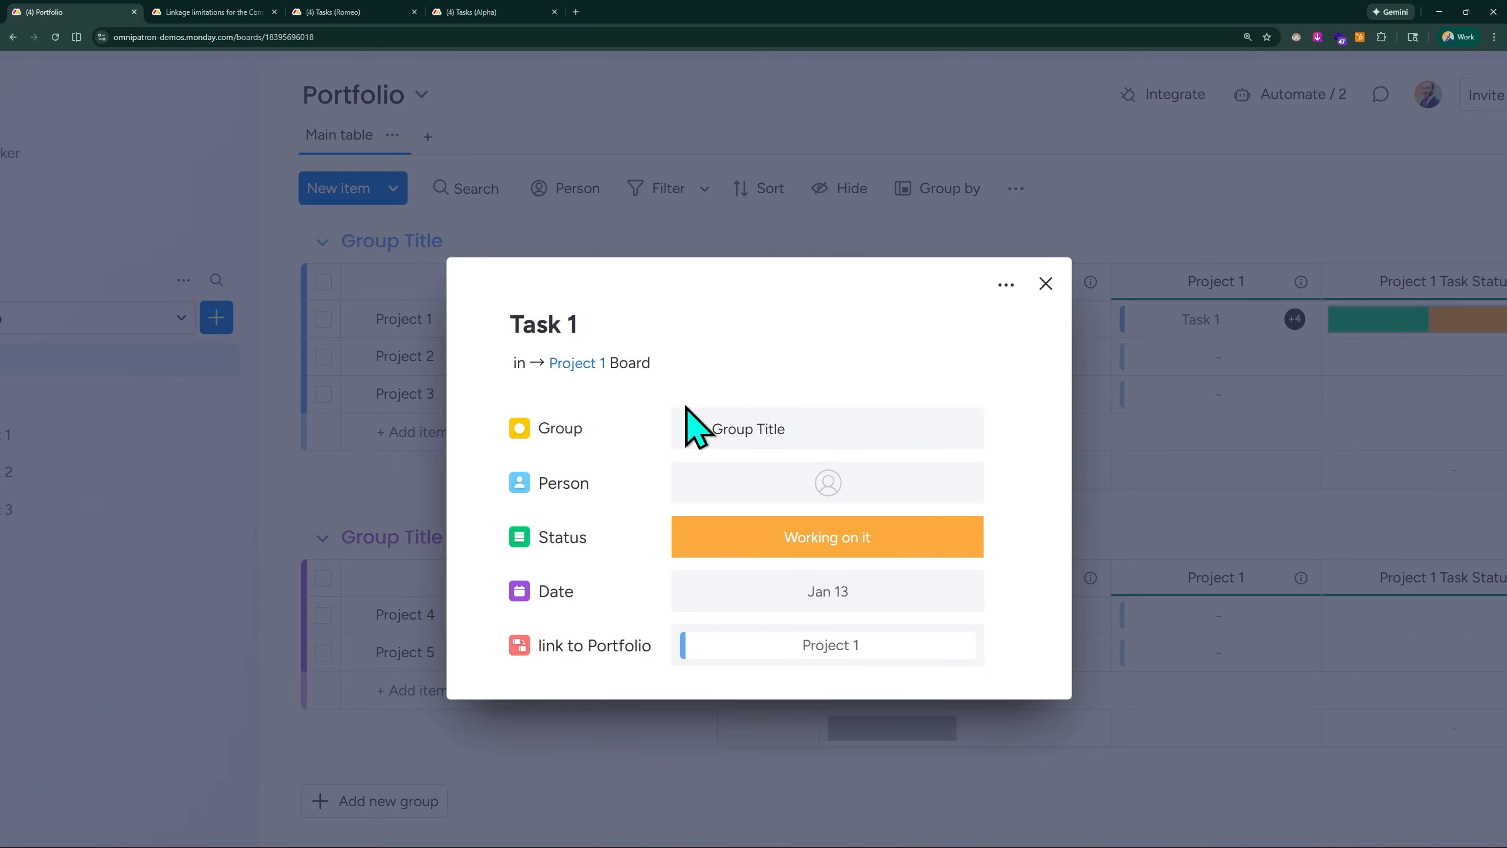
scroll(687, 415, down, 2)
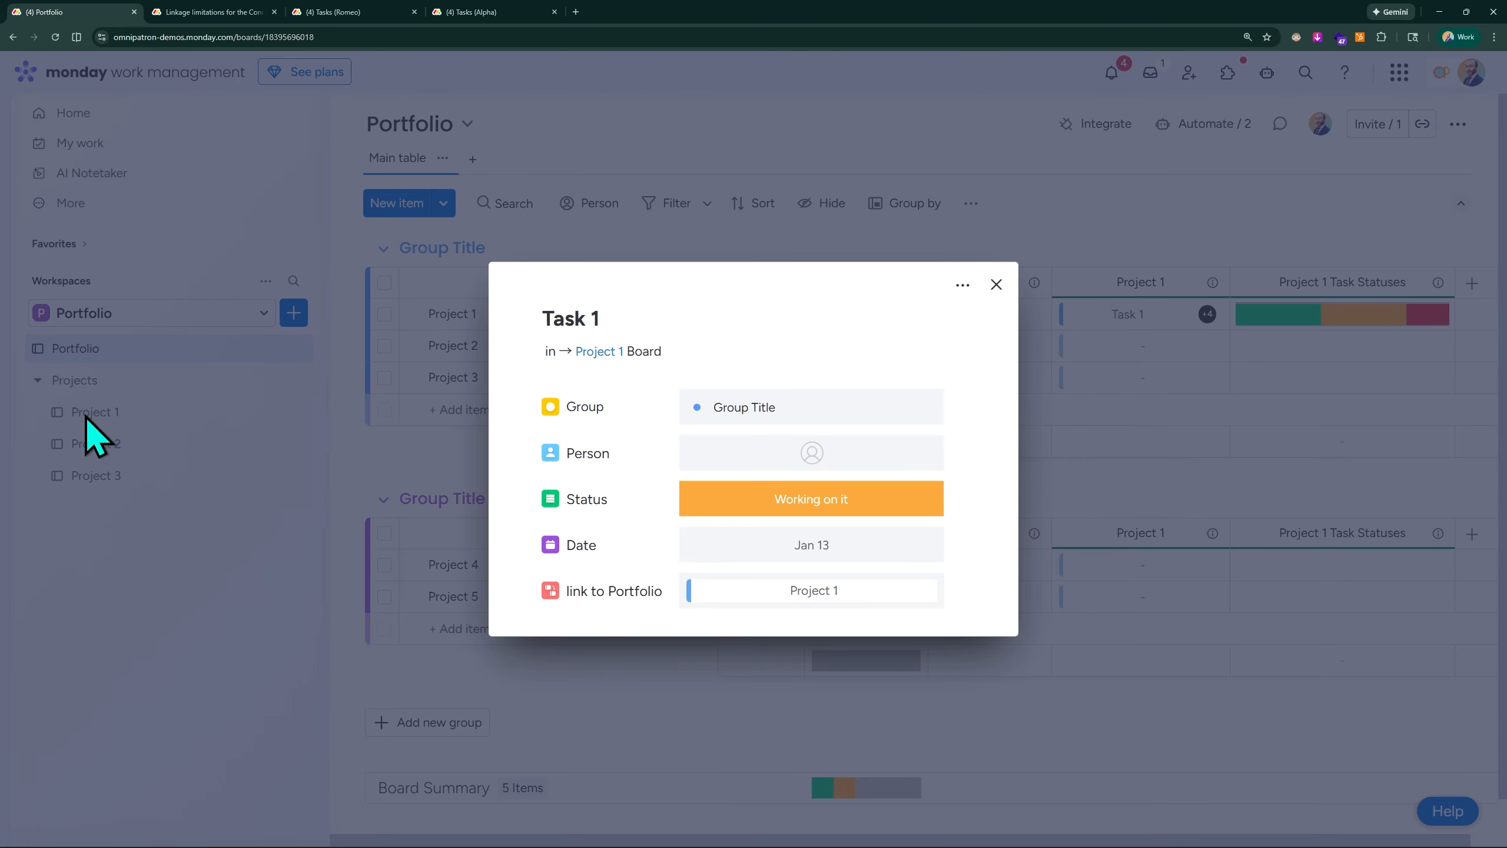
click(995, 285)
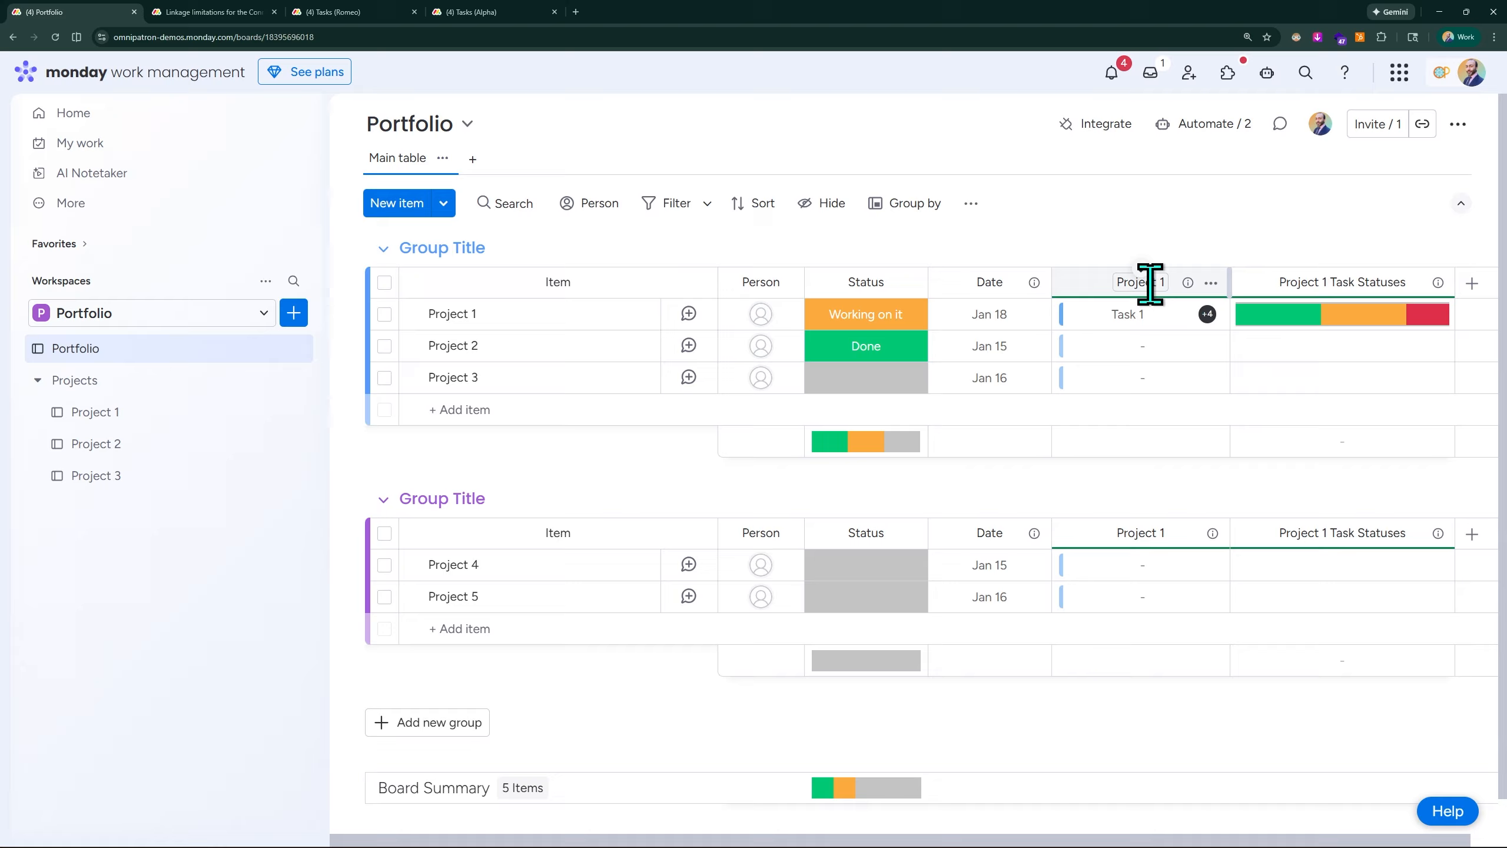
- Disconnect Task 1, Task 2, Task 3, Task 4 and Task 5 from the Project 1 item in its Project 1 column
mouse_move(1207, 320)
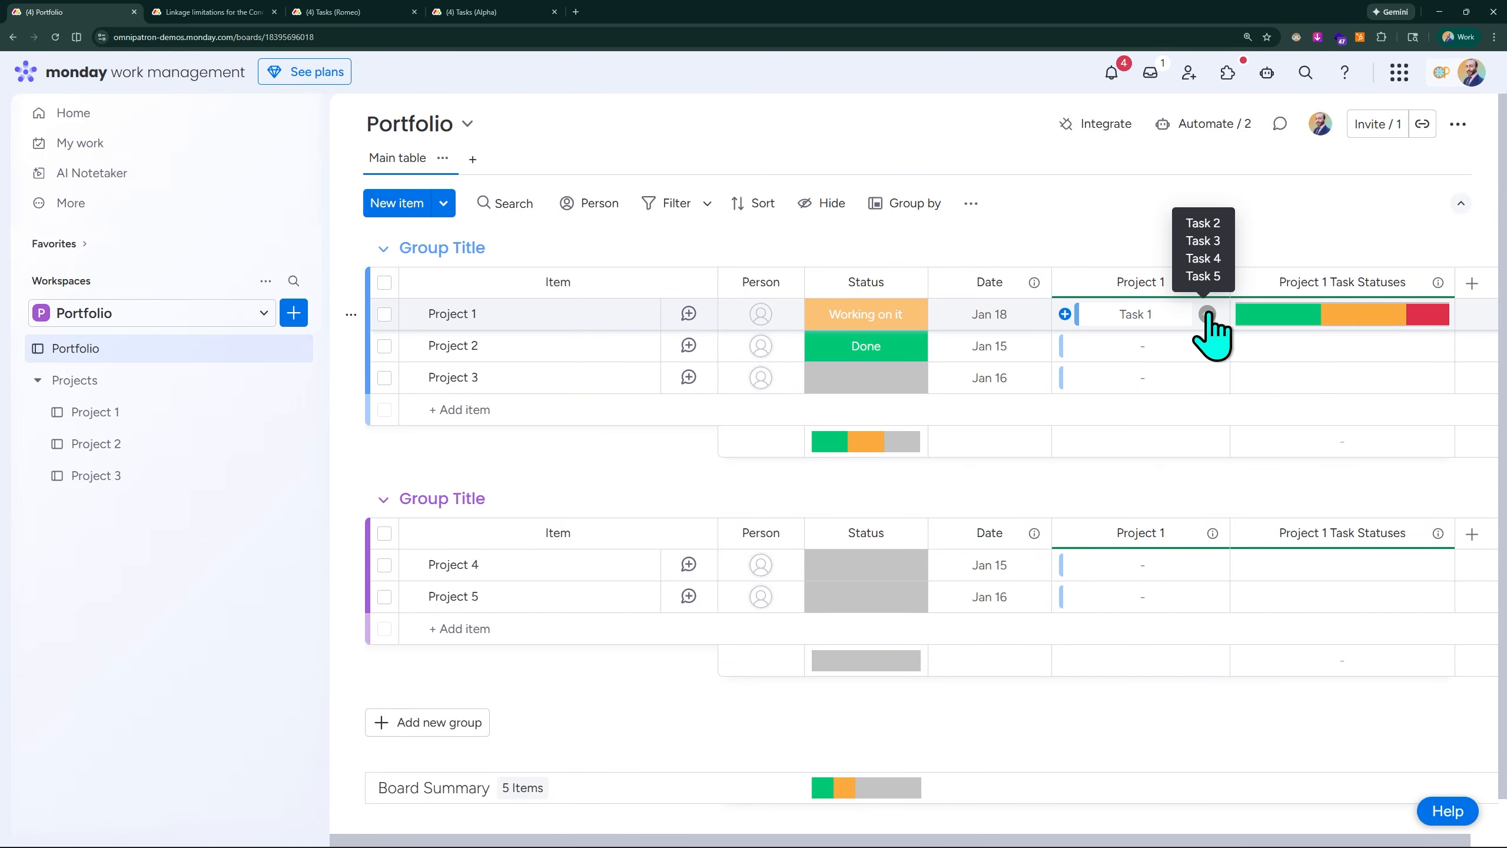
click(1066, 314)
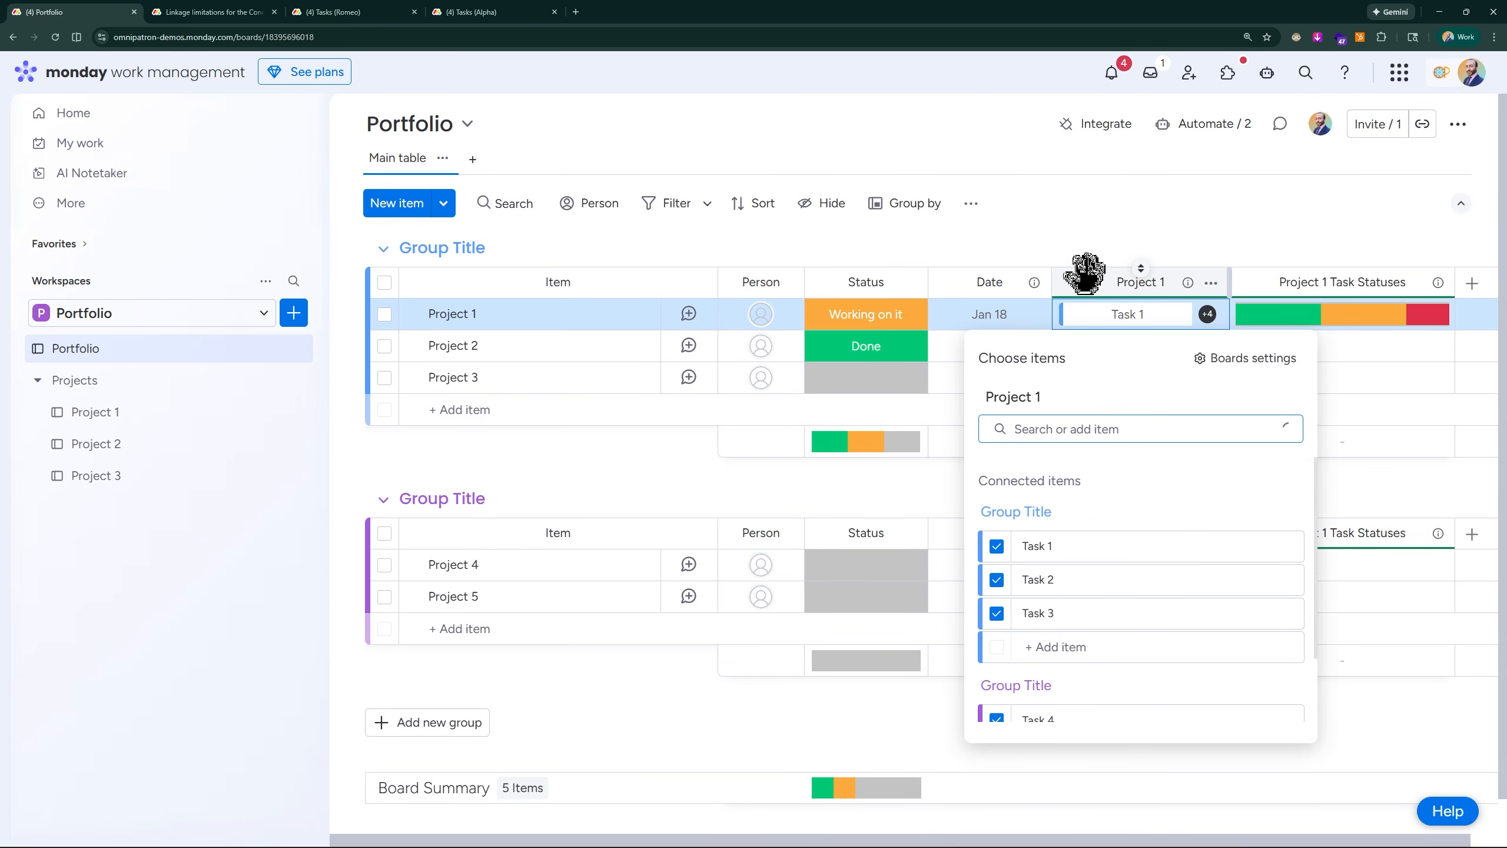
scroll(1151, 480, down, 2)
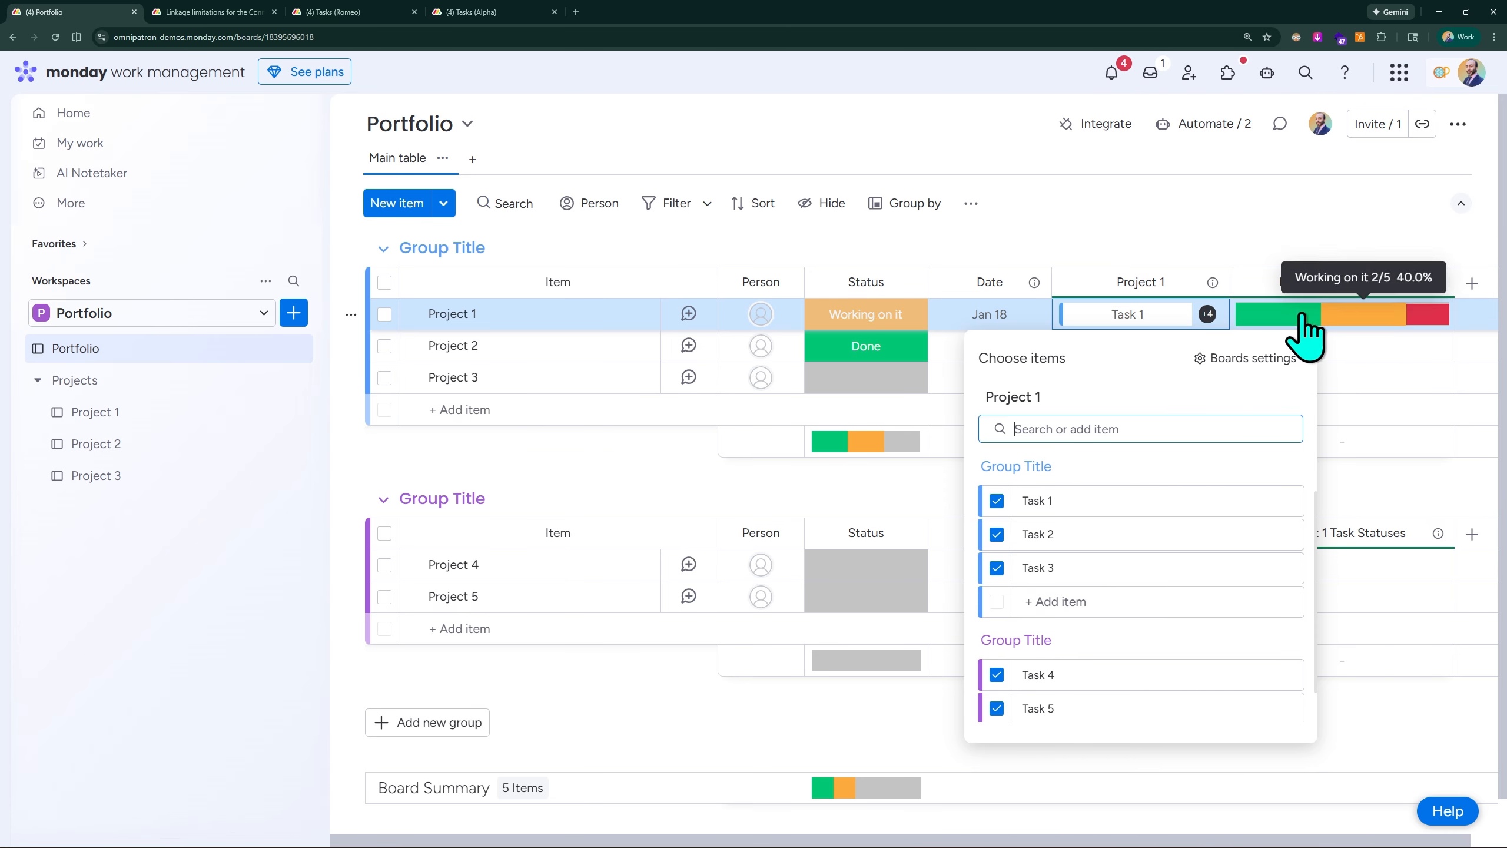
mouse_move(1404, 317)
click(996, 500)
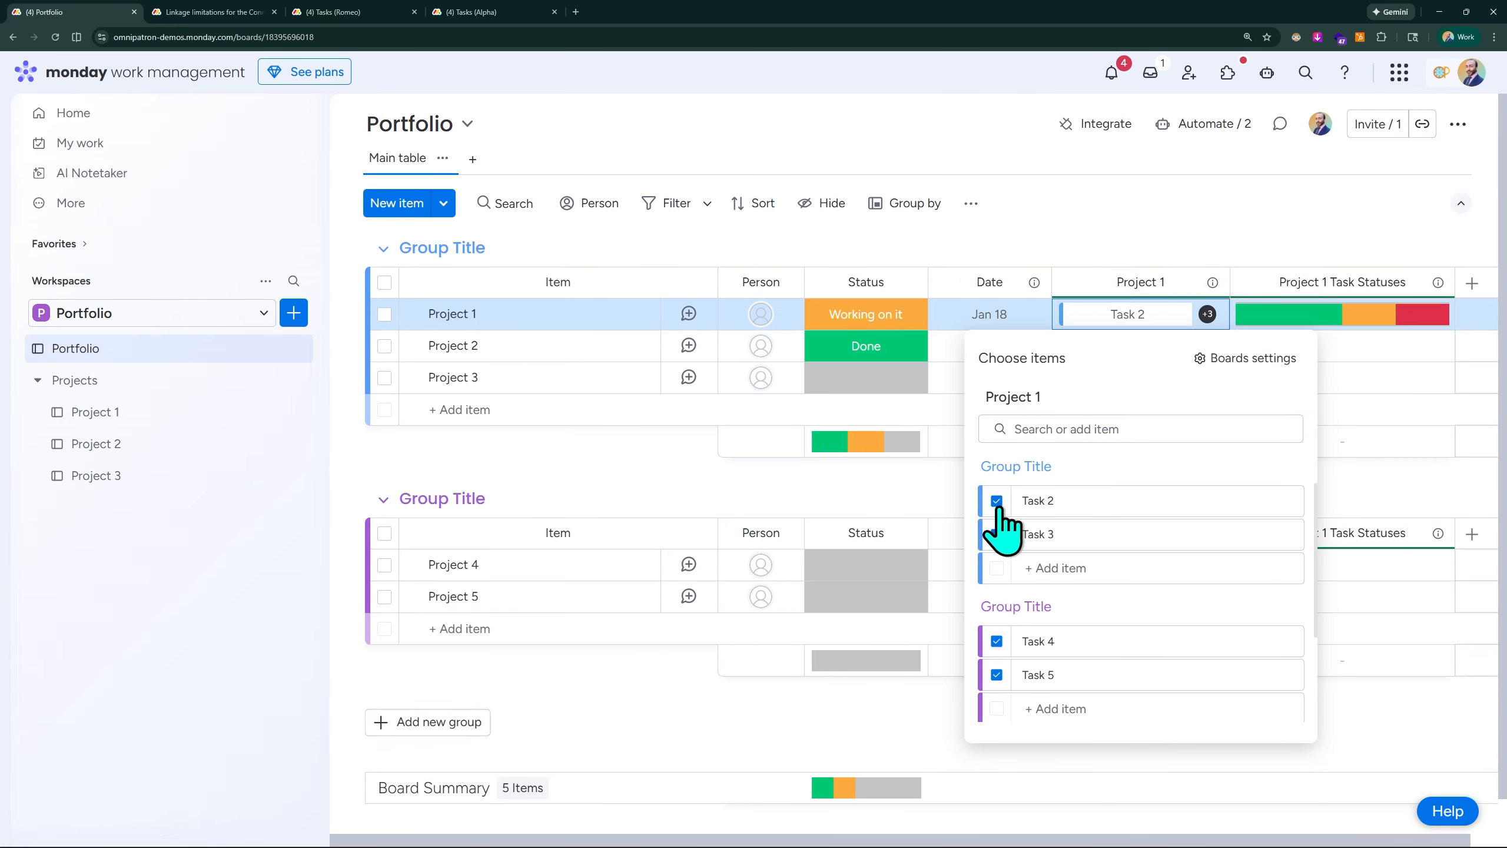
click(997, 501)
click(996, 502)
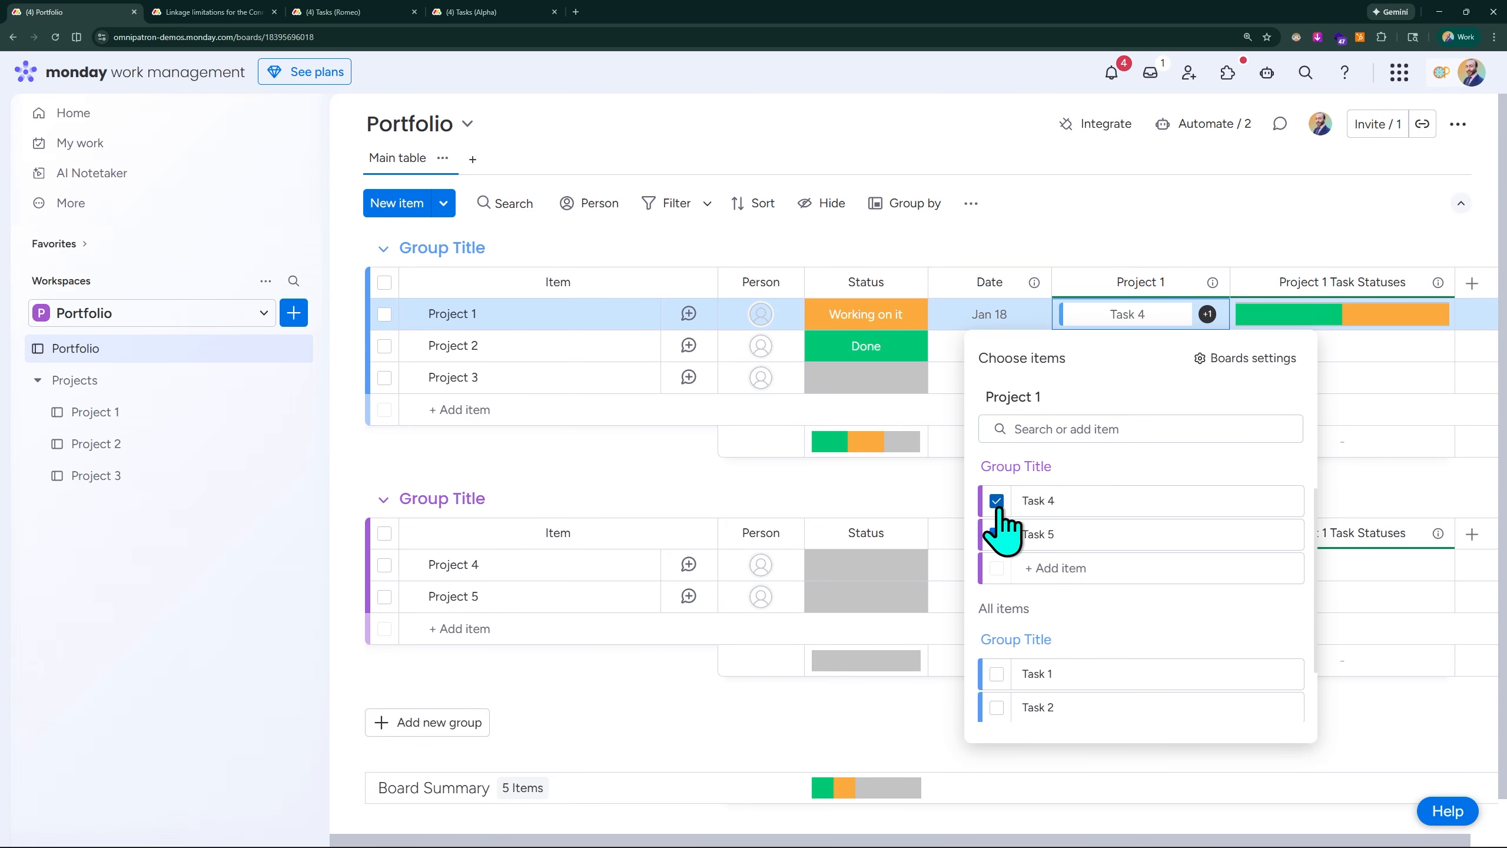
click(997, 501)
click(996, 502)
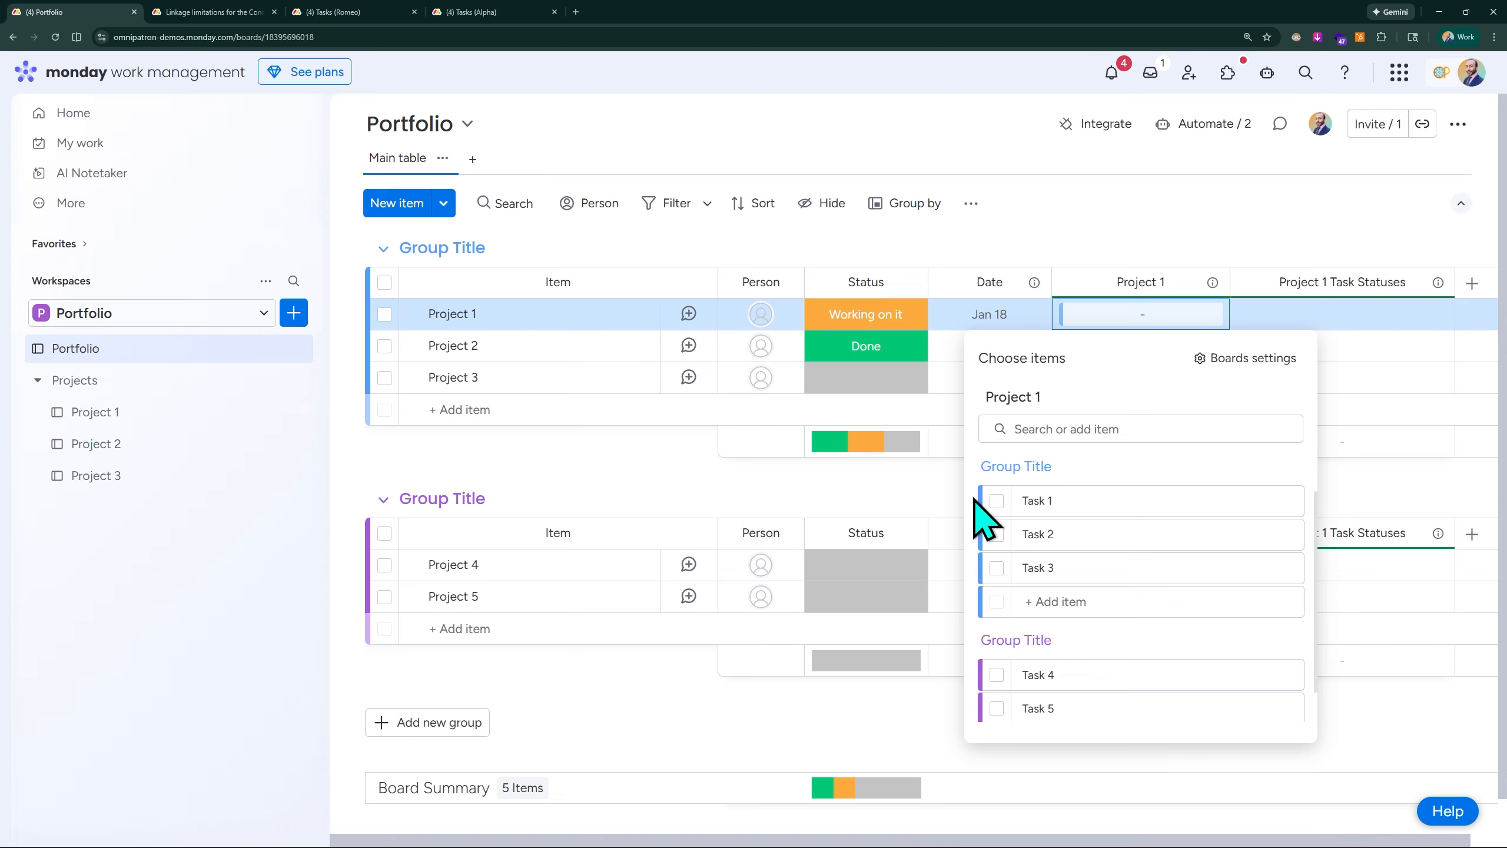
- Reconnect all five tasks, Task 1 through Task 5, to the Project 1 item in its Project 1 column
click(996, 501)
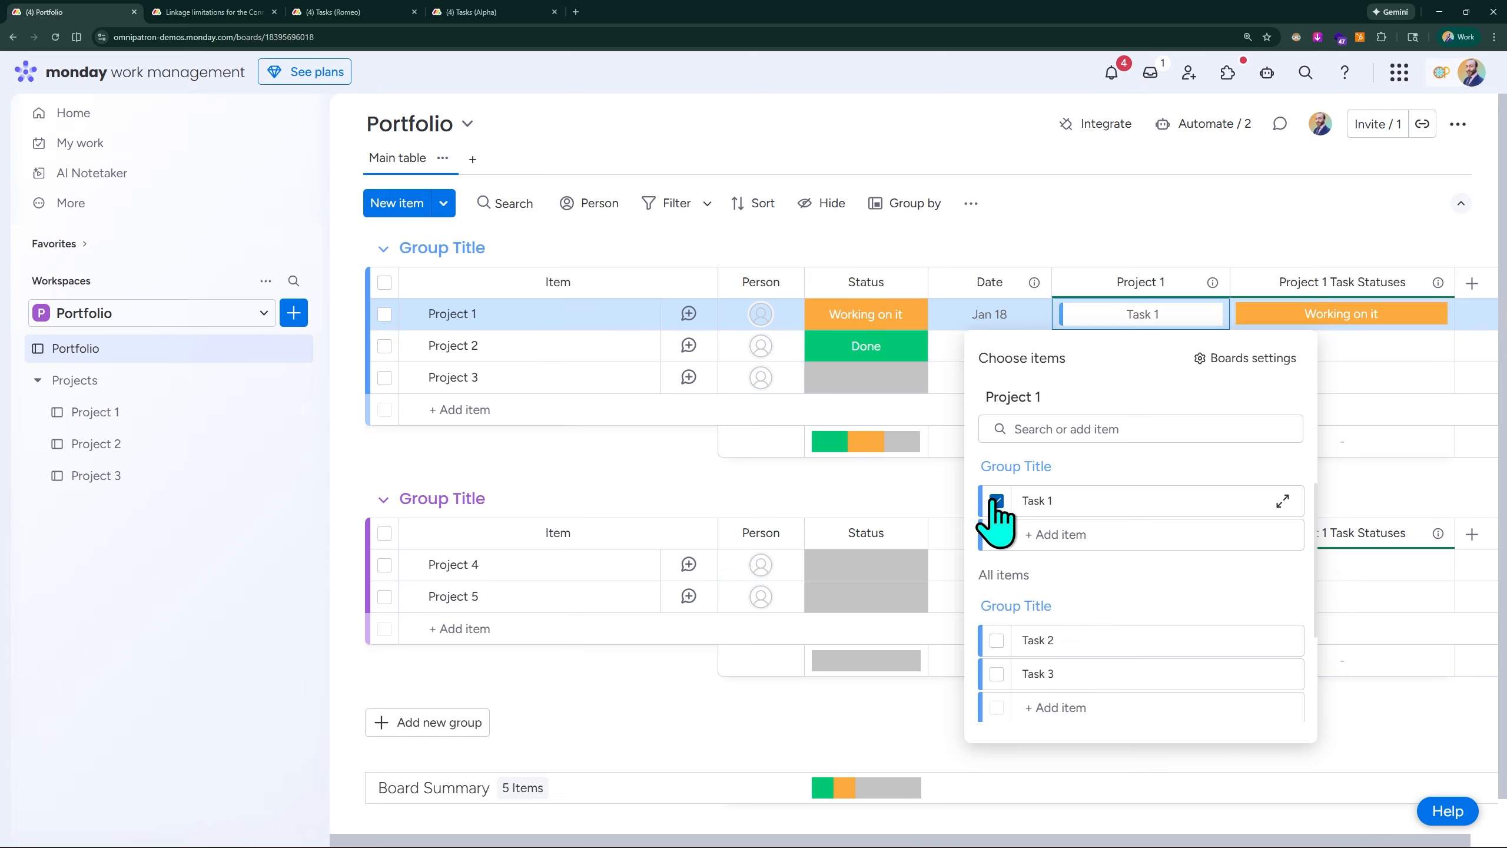
click(997, 641)
click(996, 674)
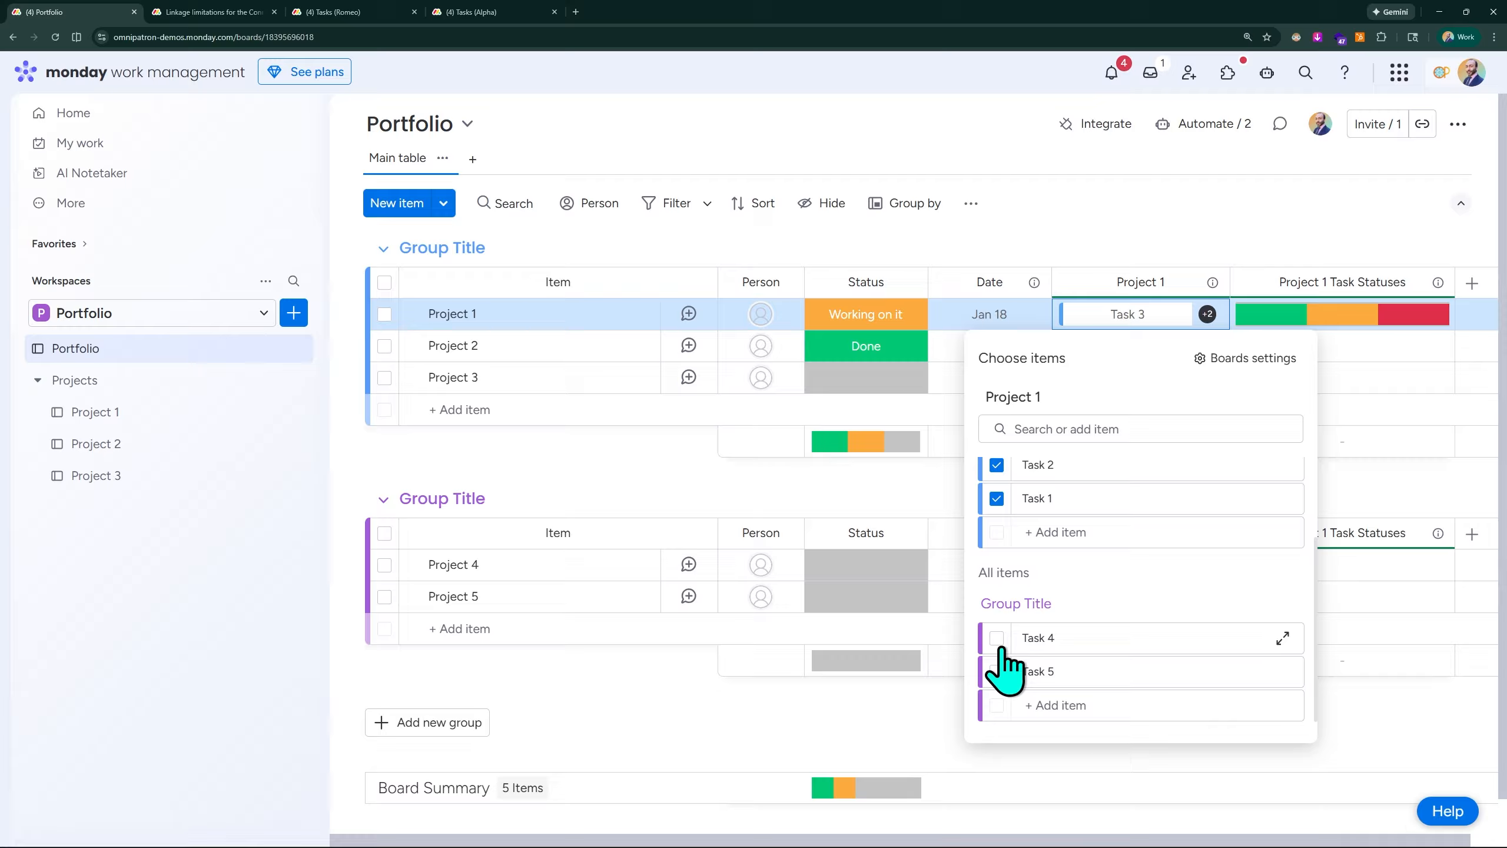
click(997, 636)
scroll(998, 642, down, 1)
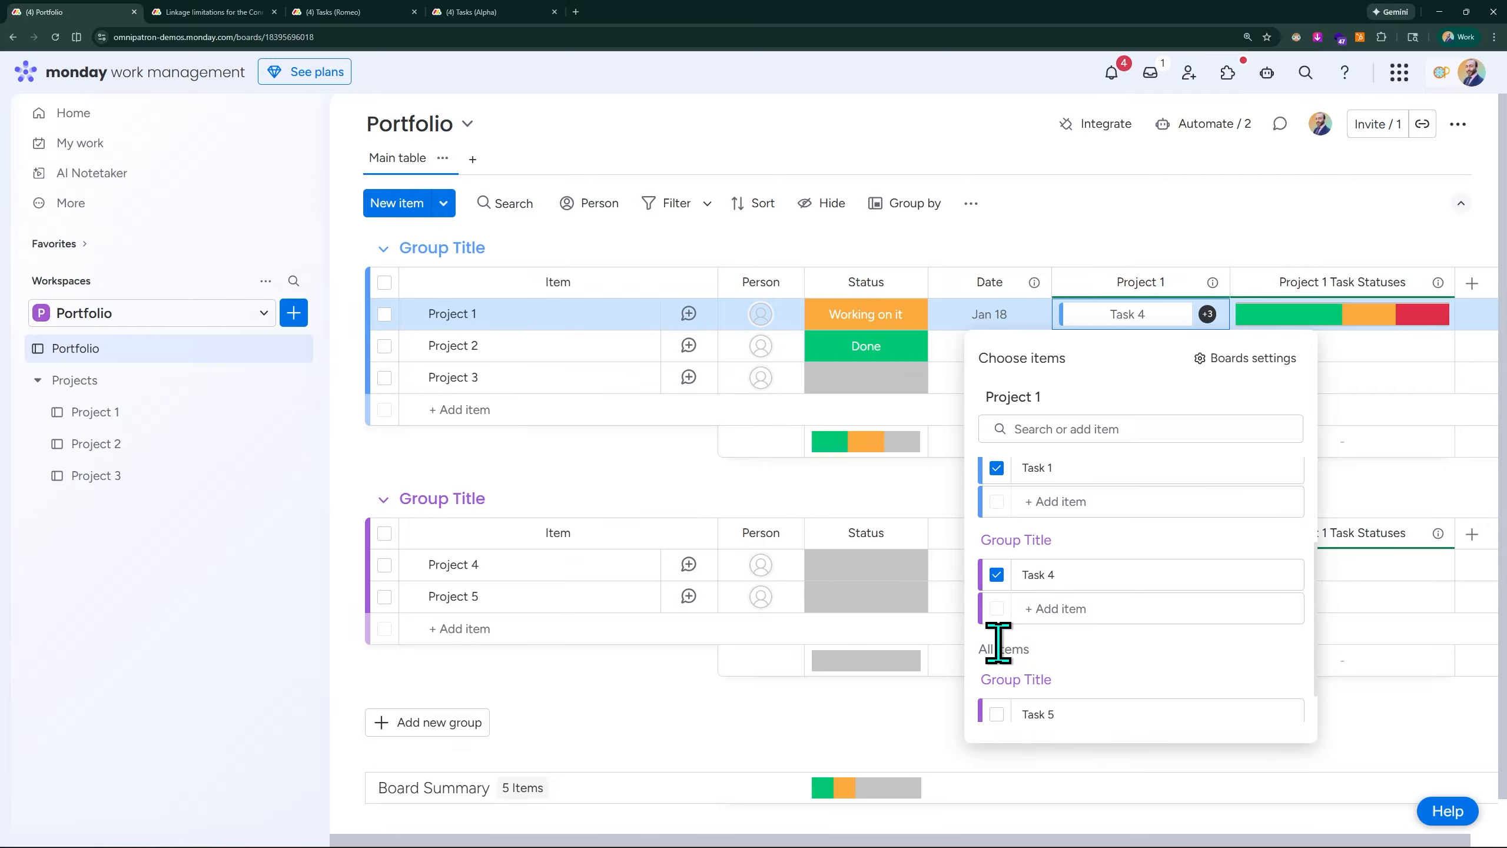
click(997, 712)
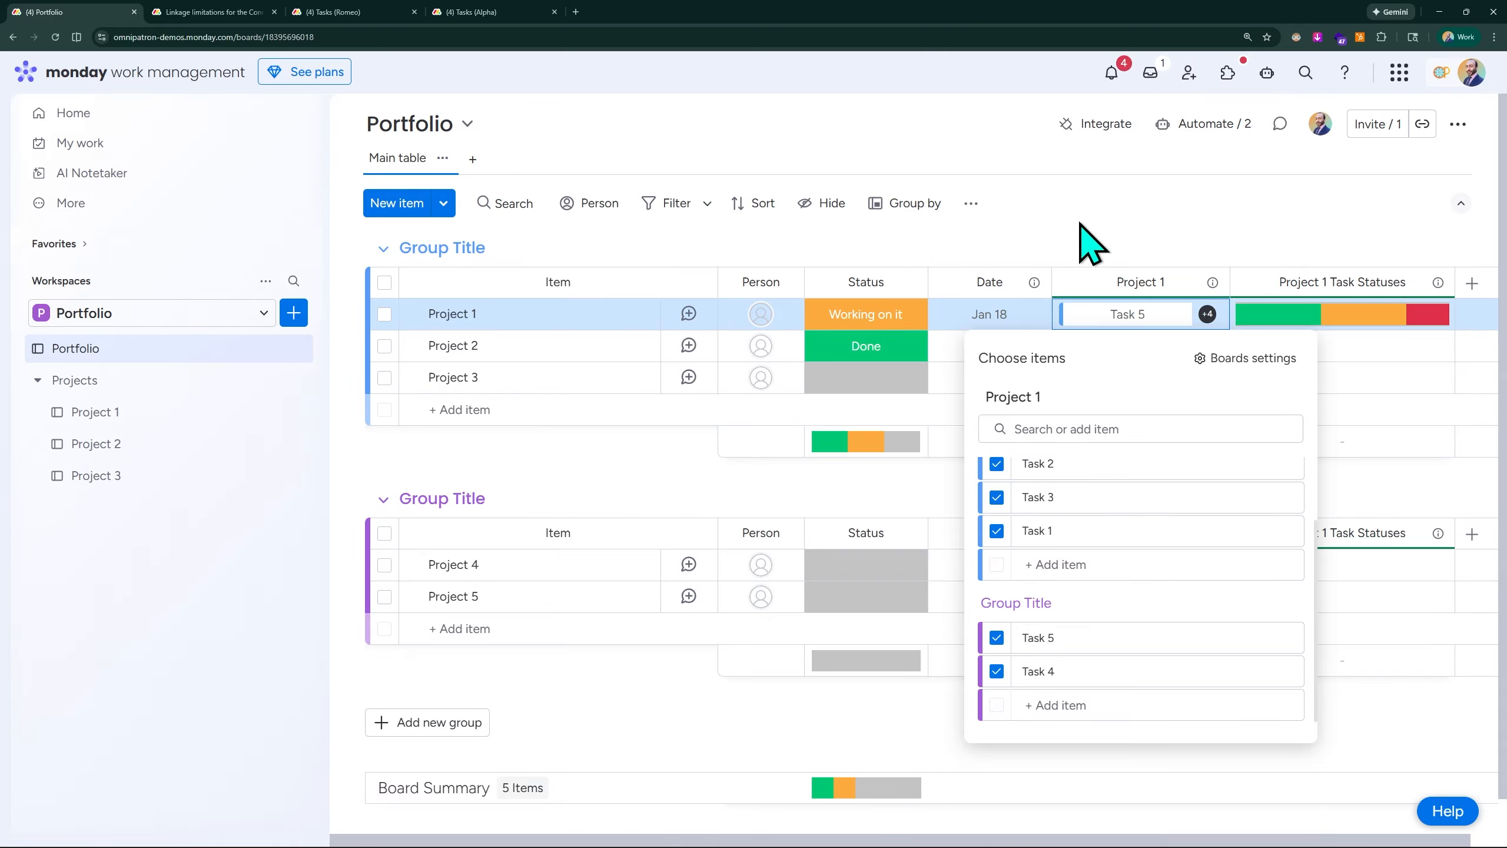
click(1202, 170)
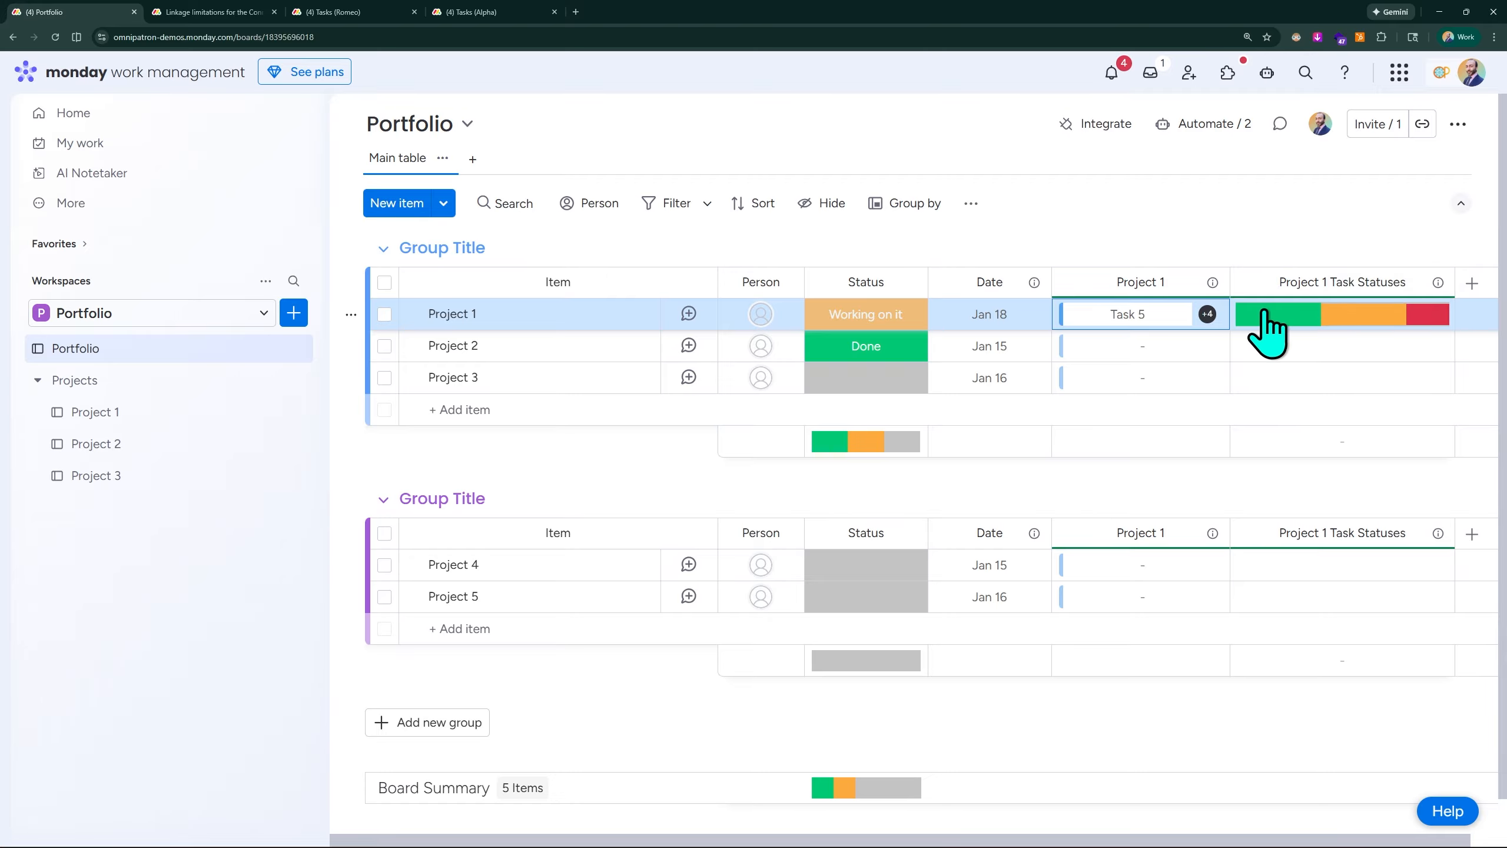
mouse_move(1422, 316)
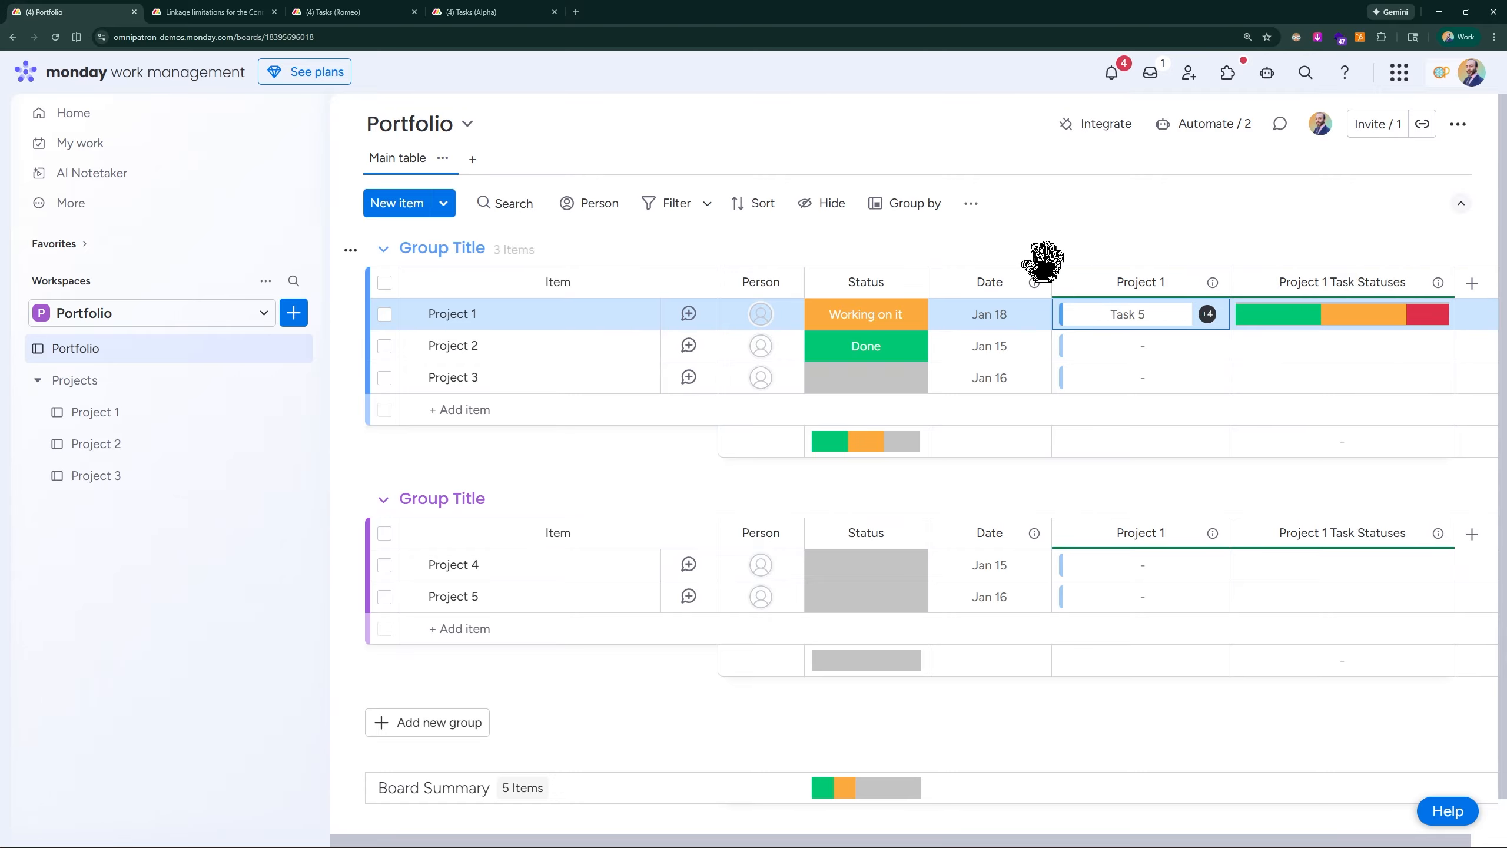
- On the Project 1 board, assign the first suggested person to Task 1, the second to Task 2, and OmniPatron Demos to Task 3
click(179, 414)
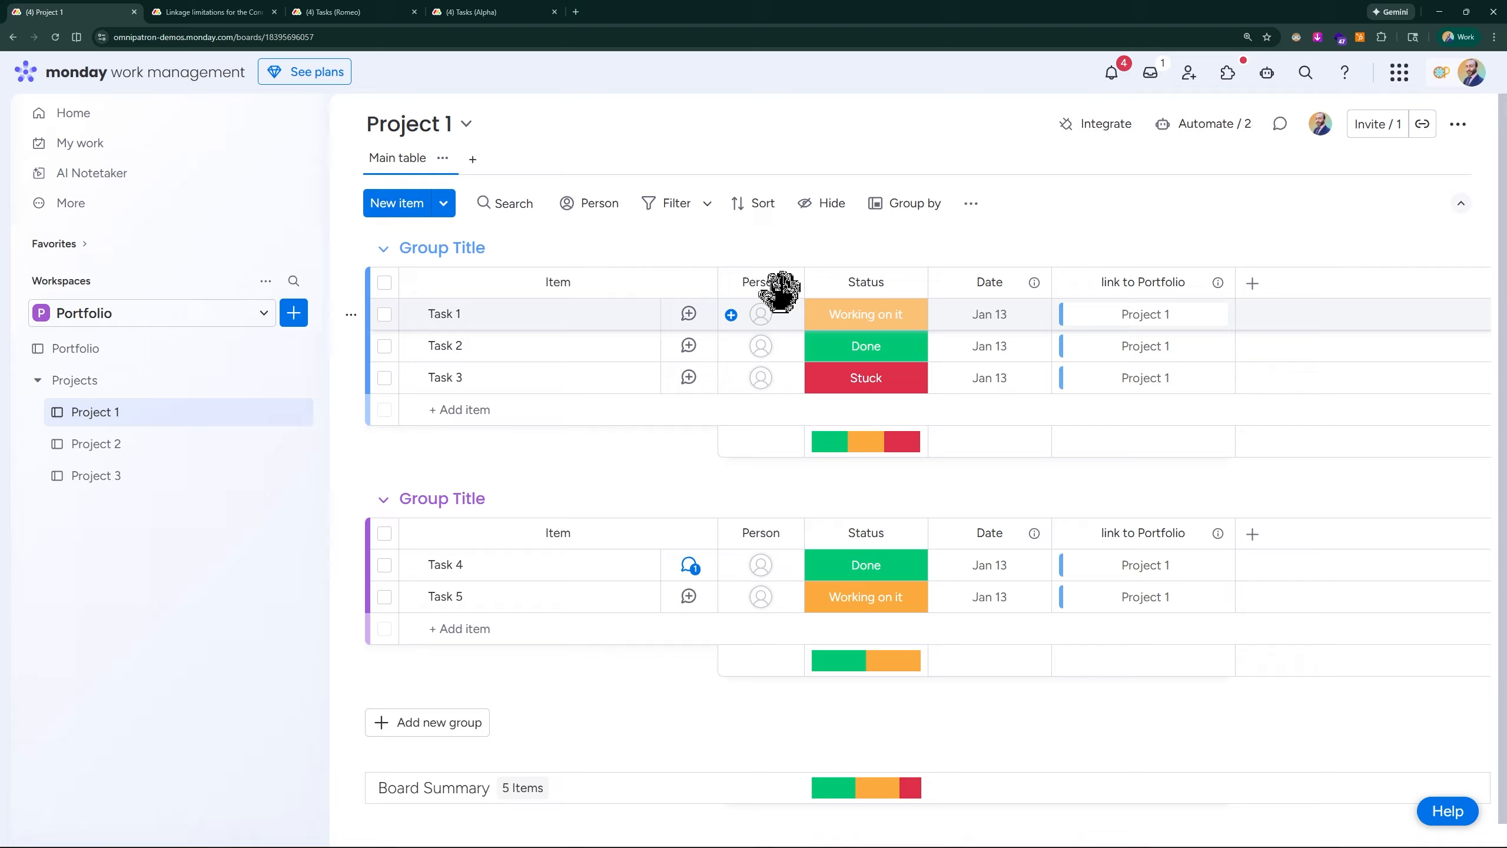
click(769, 310)
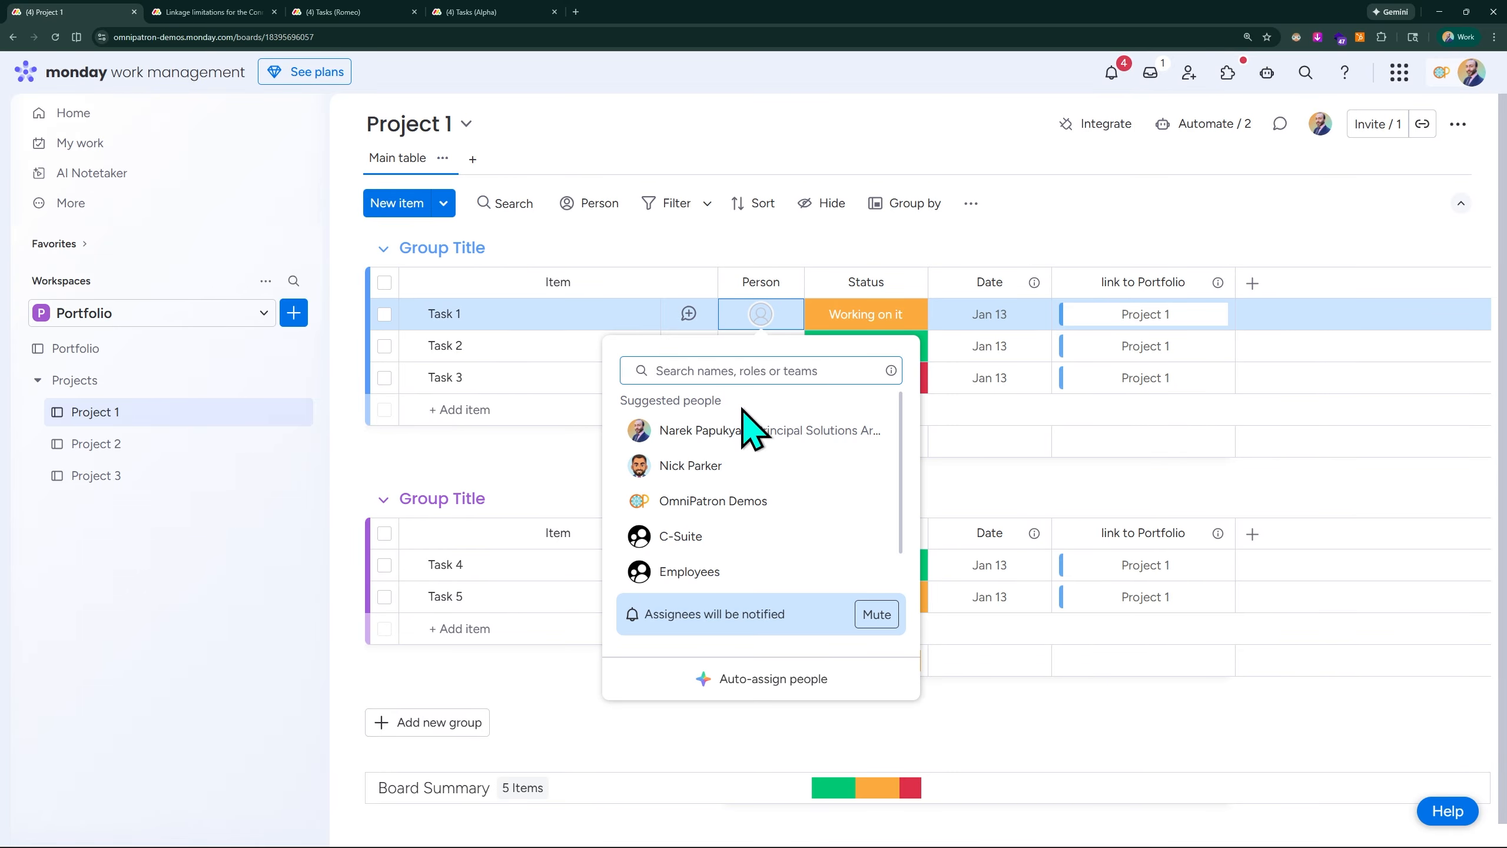
click(720, 430)
click(761, 347)
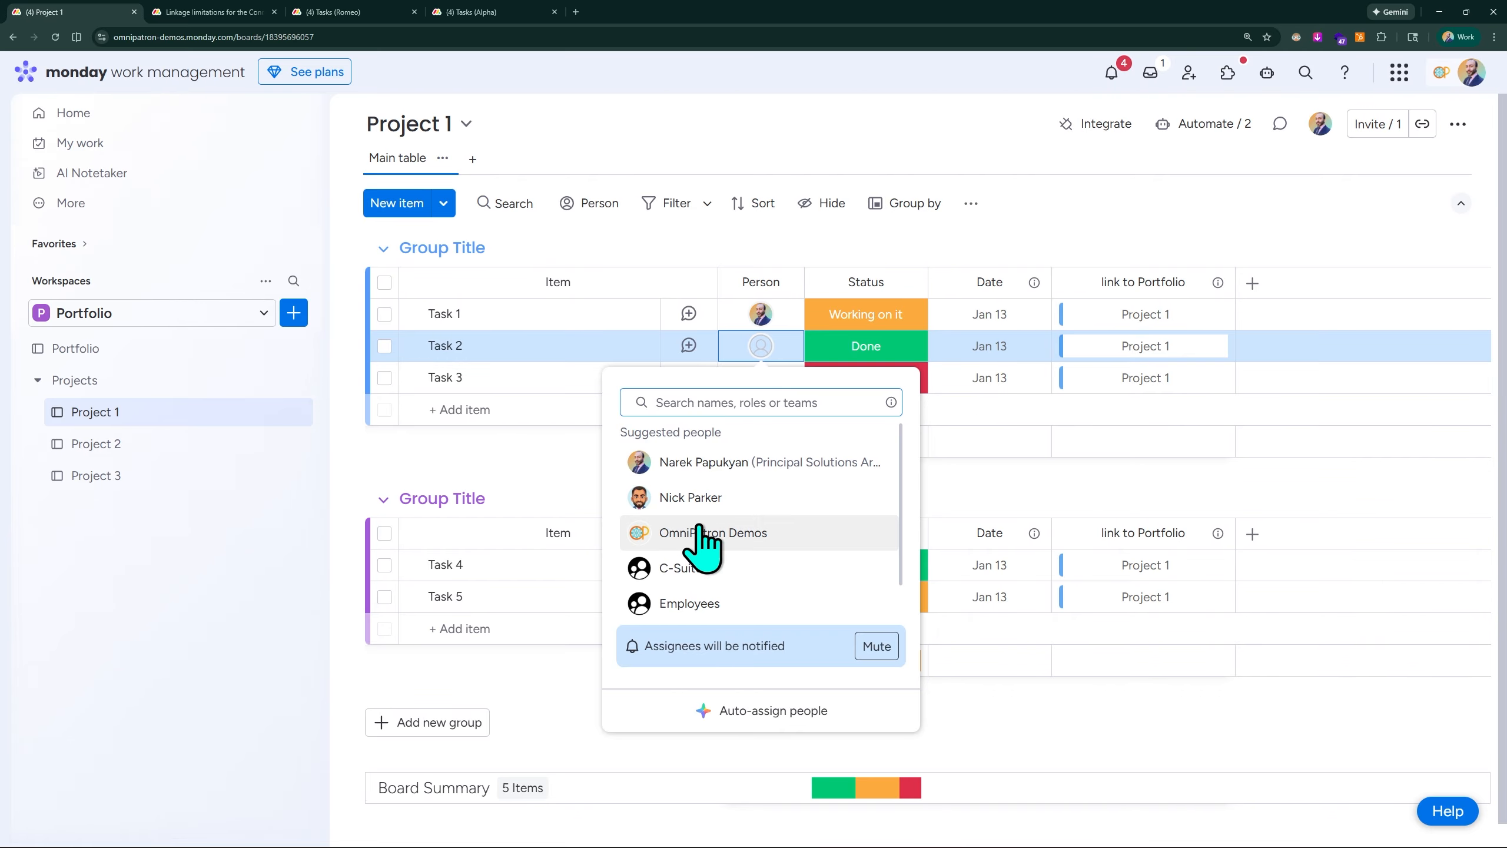
click(695, 495)
click(760, 380)
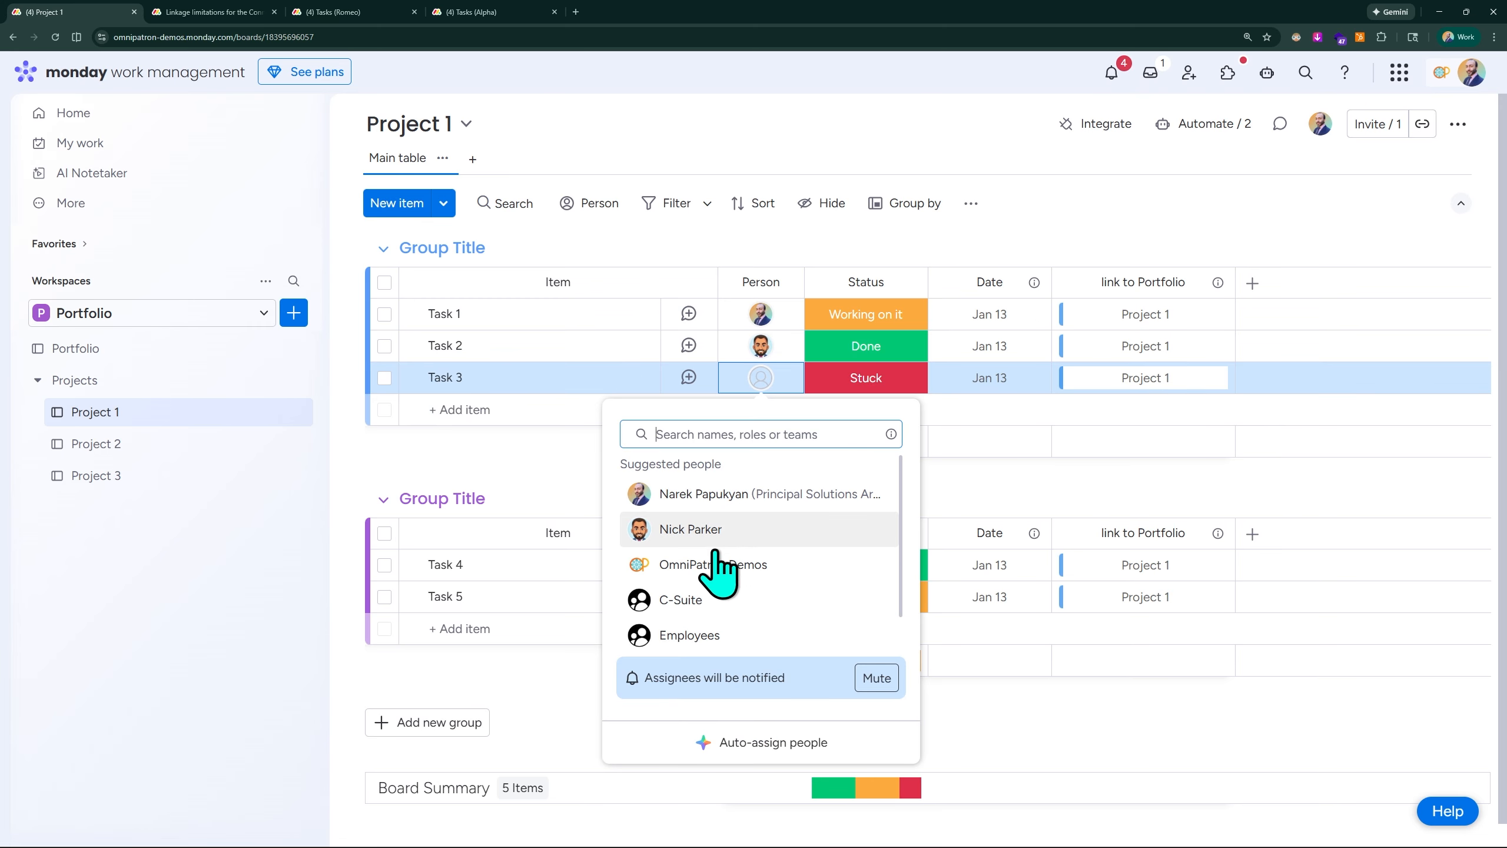
click(703, 565)
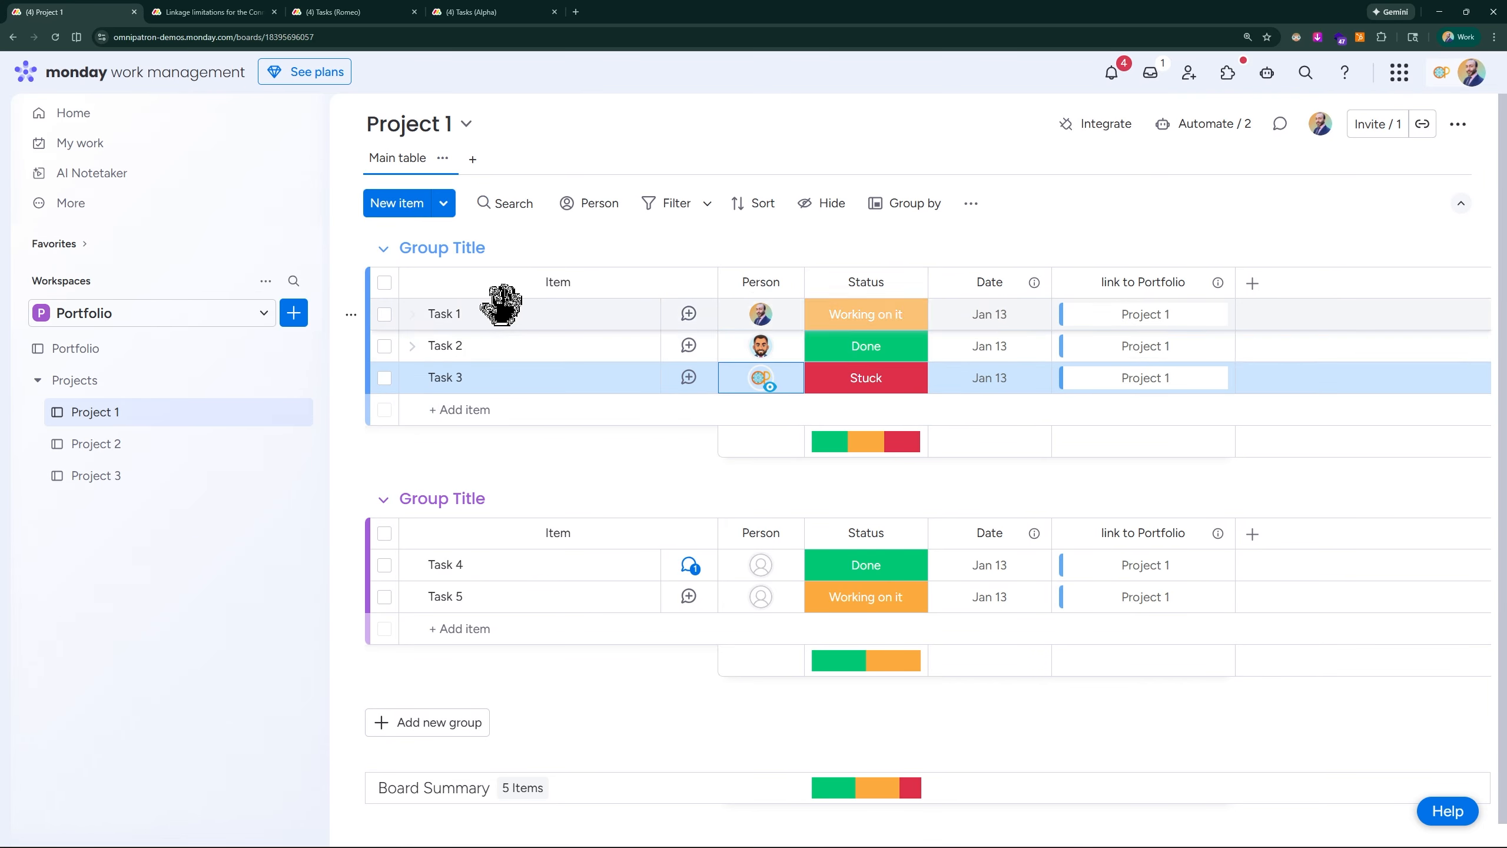
- Assign the second suggested person to both Task 4 and Task 5 on the Project 1 board
click(760, 561)
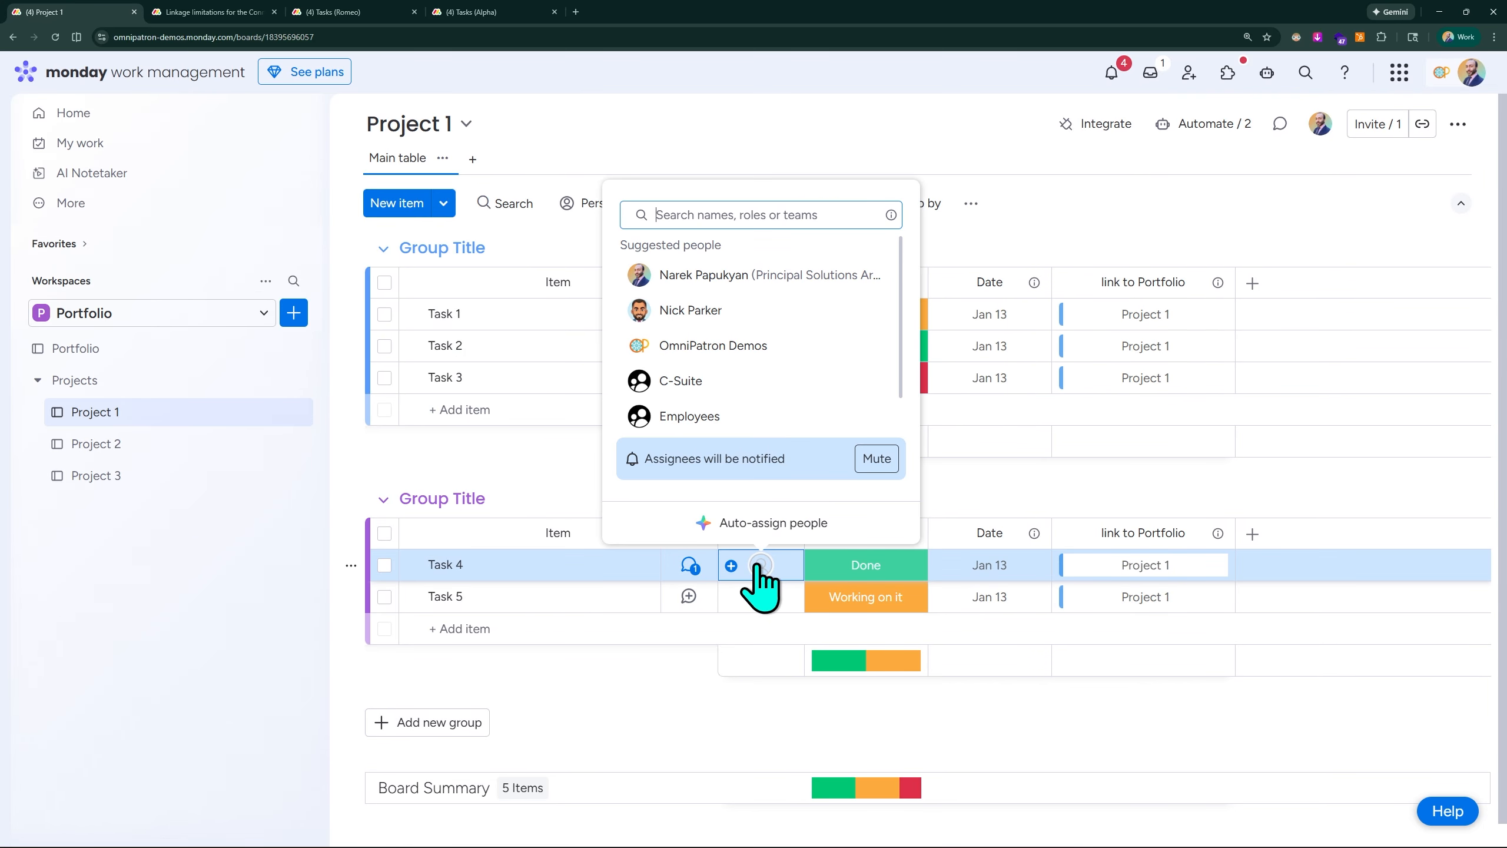
click(698, 319)
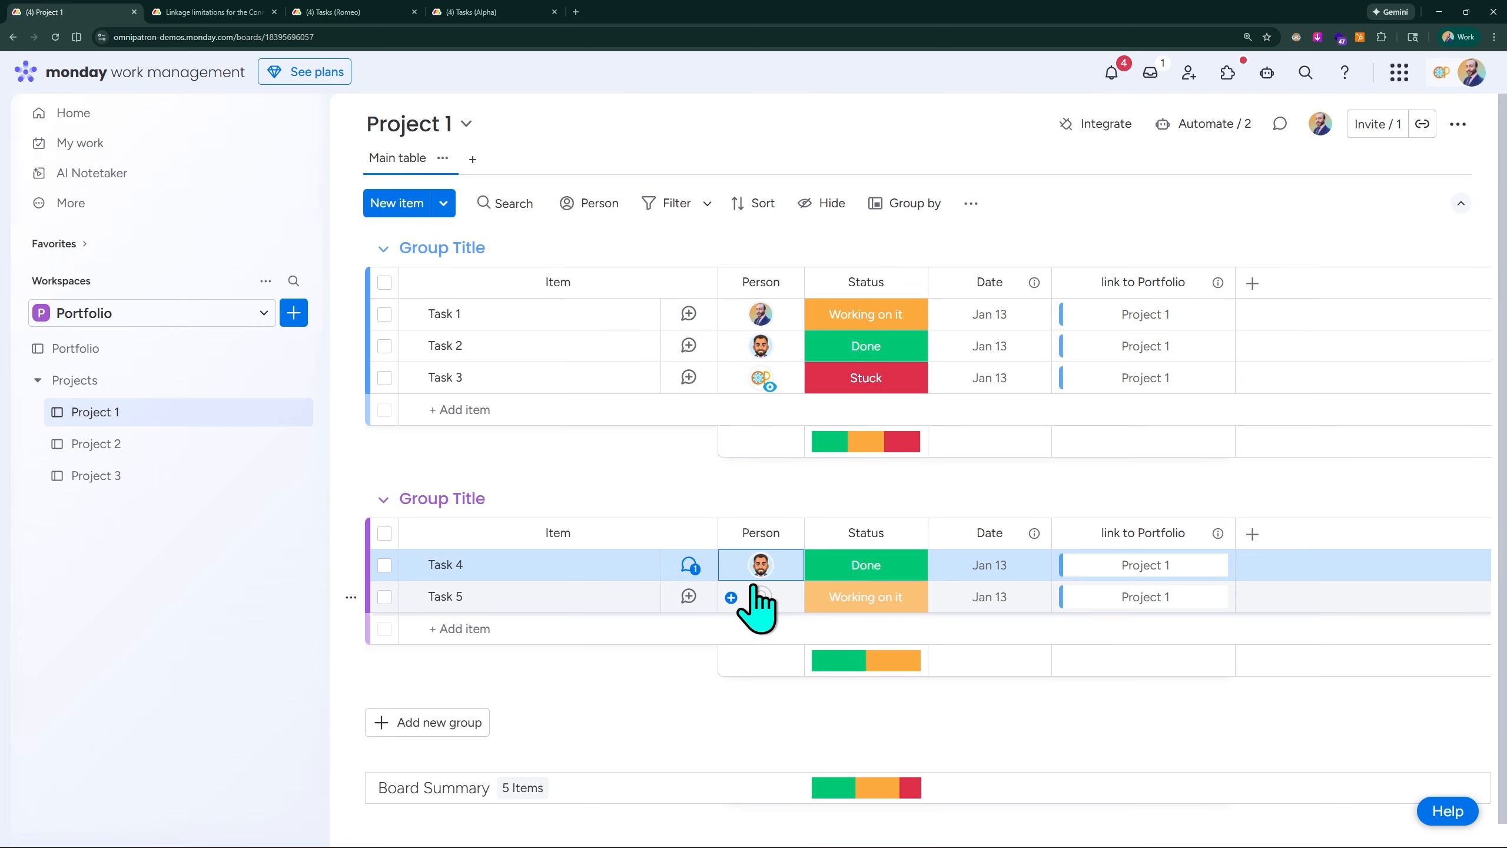
click(760, 596)
click(688, 342)
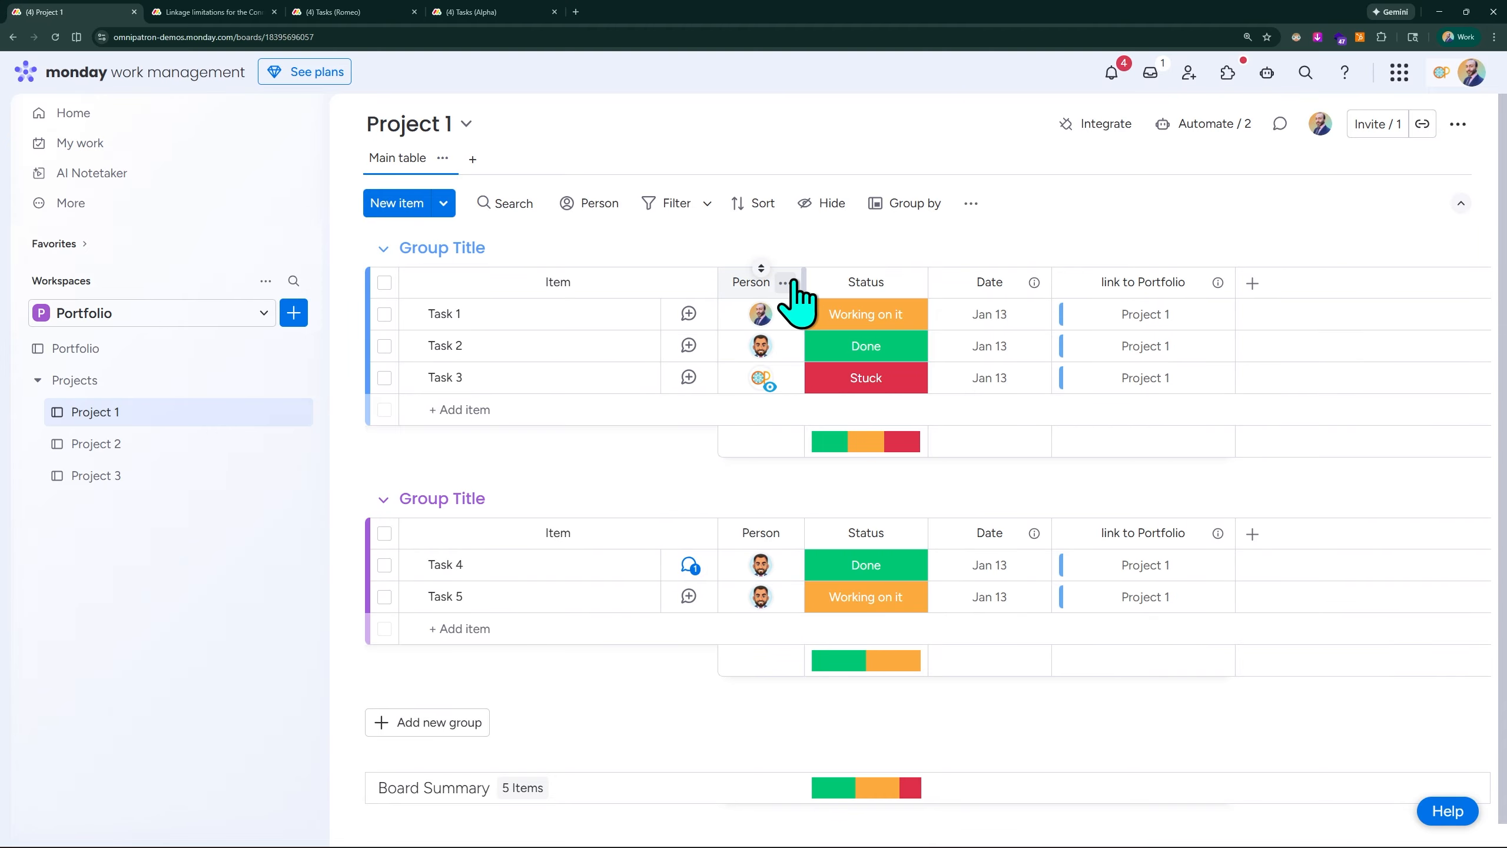
- On the Portfolio board, add a Mirror column that uses the existing Project 1 connection
click(113, 355)
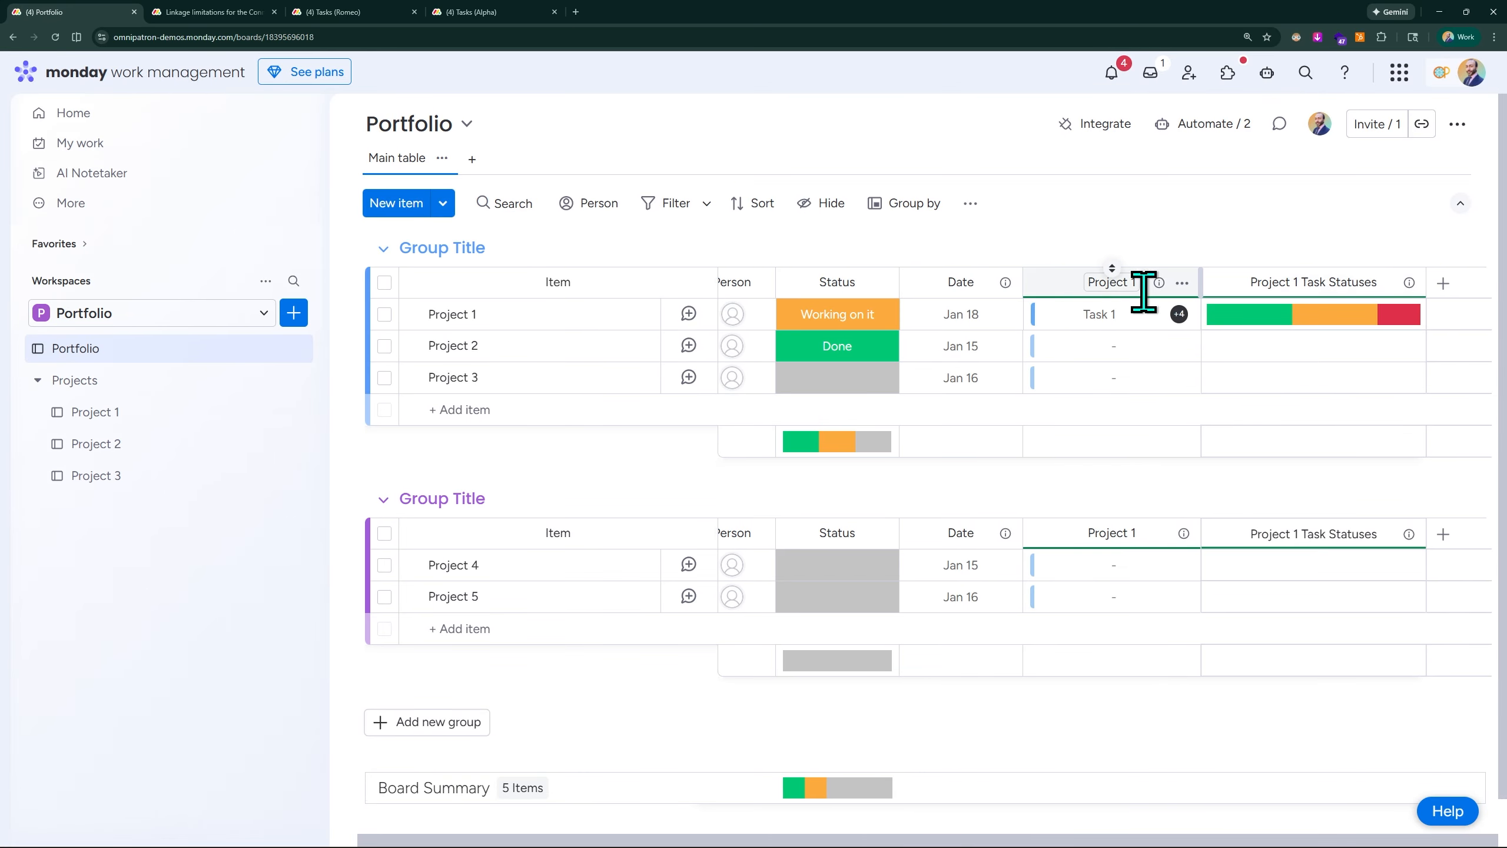
click(1444, 284)
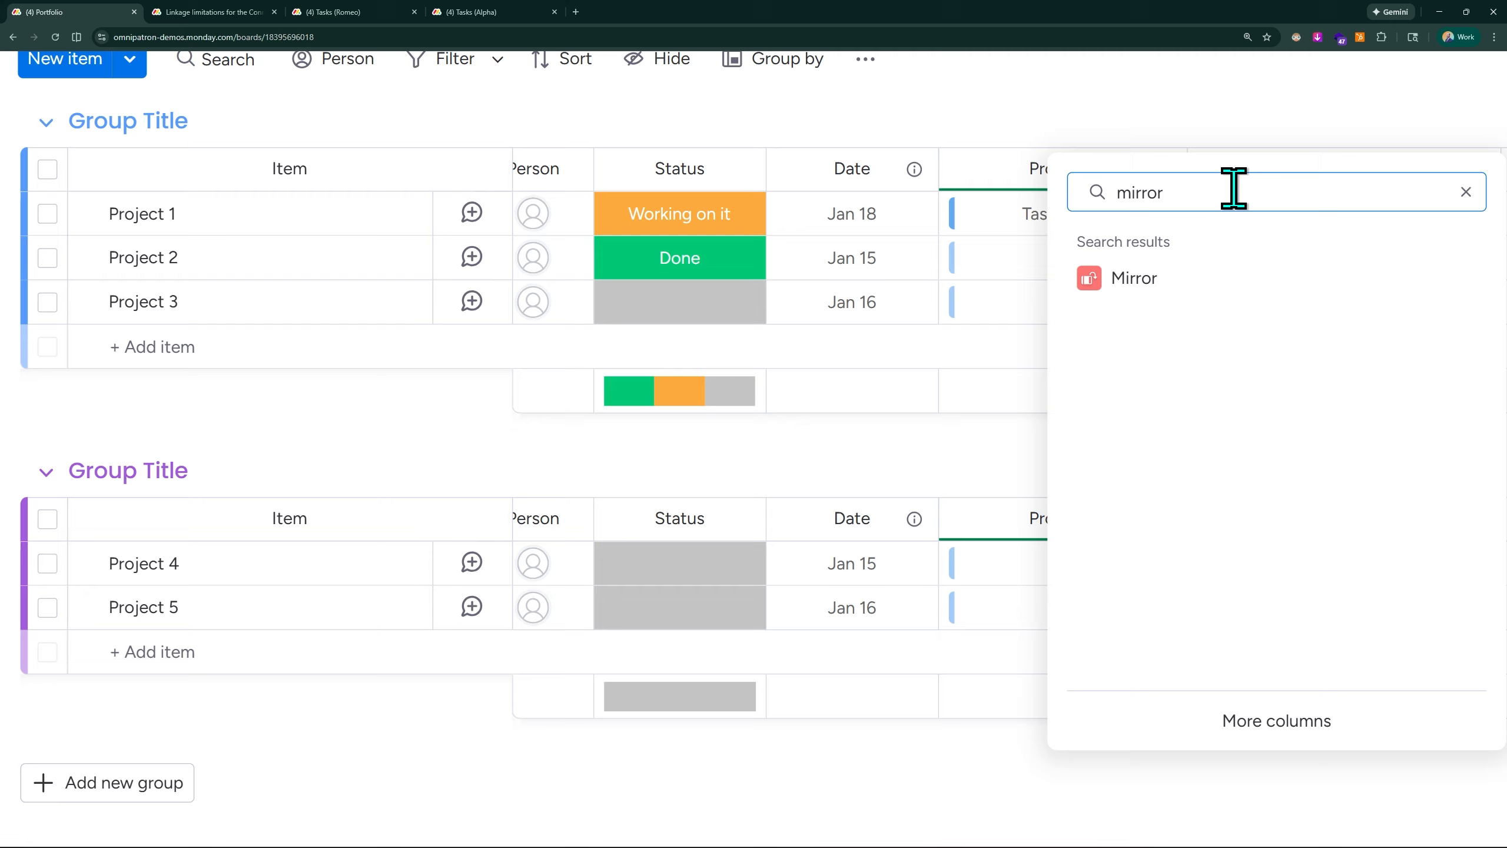
click(1130, 279)
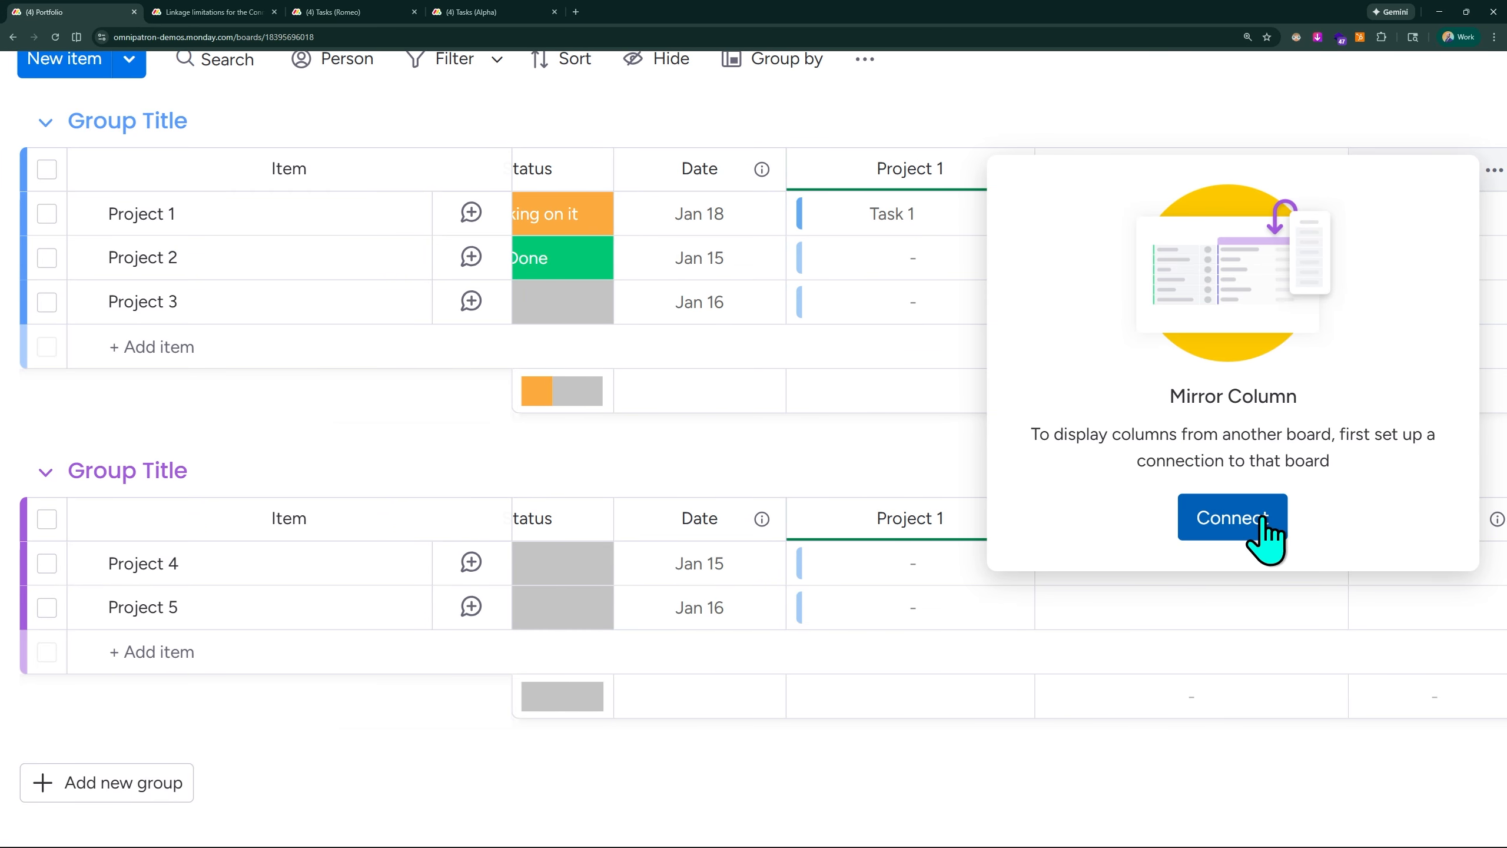
click(1262, 521)
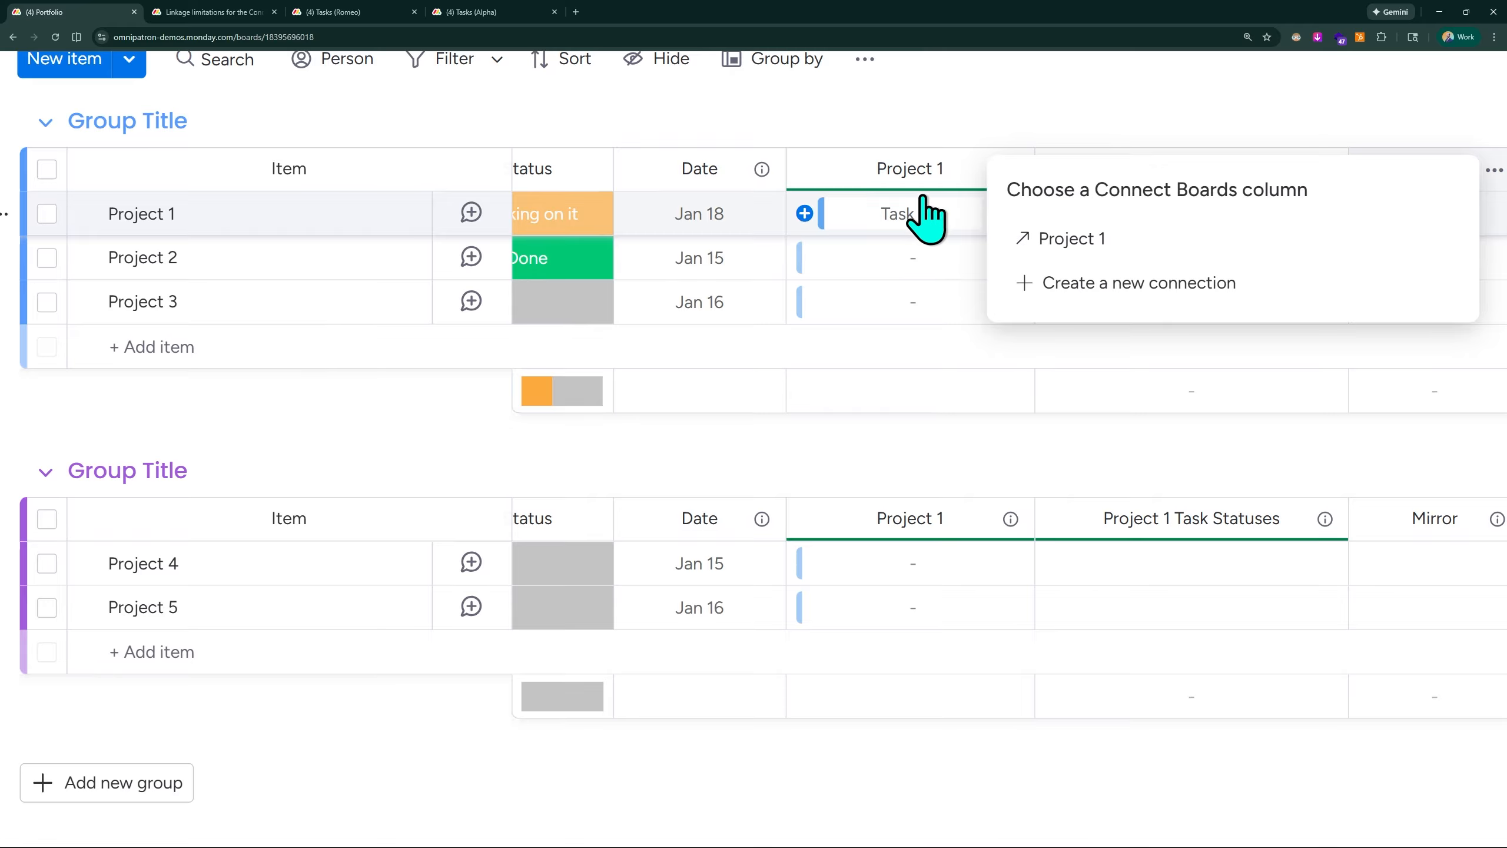
click(1075, 252)
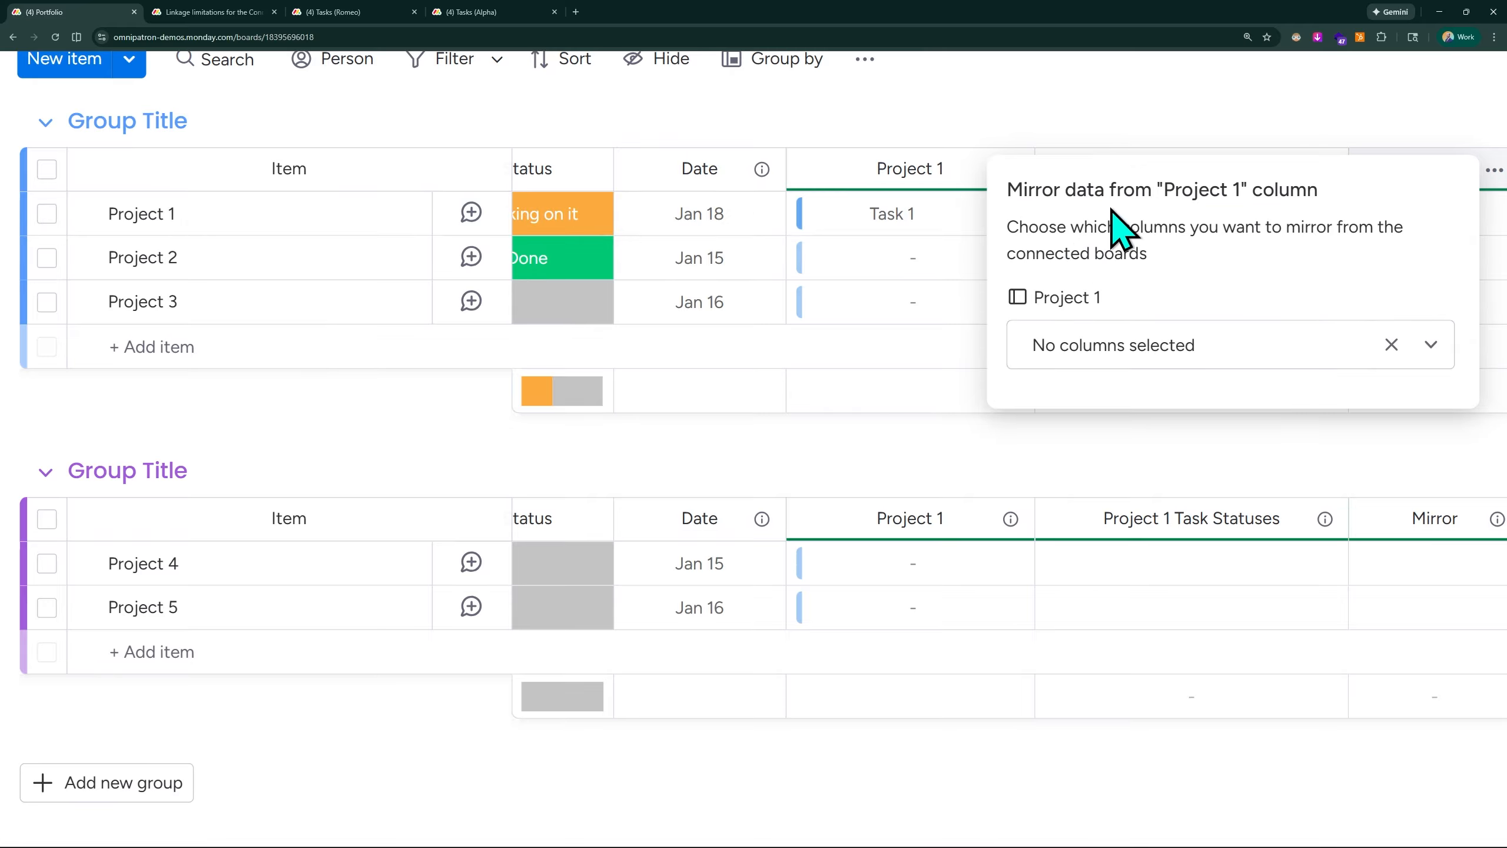
- Set the new Mirror column to mirror the Person column of the Project 1 board and close its settings
click(1211, 356)
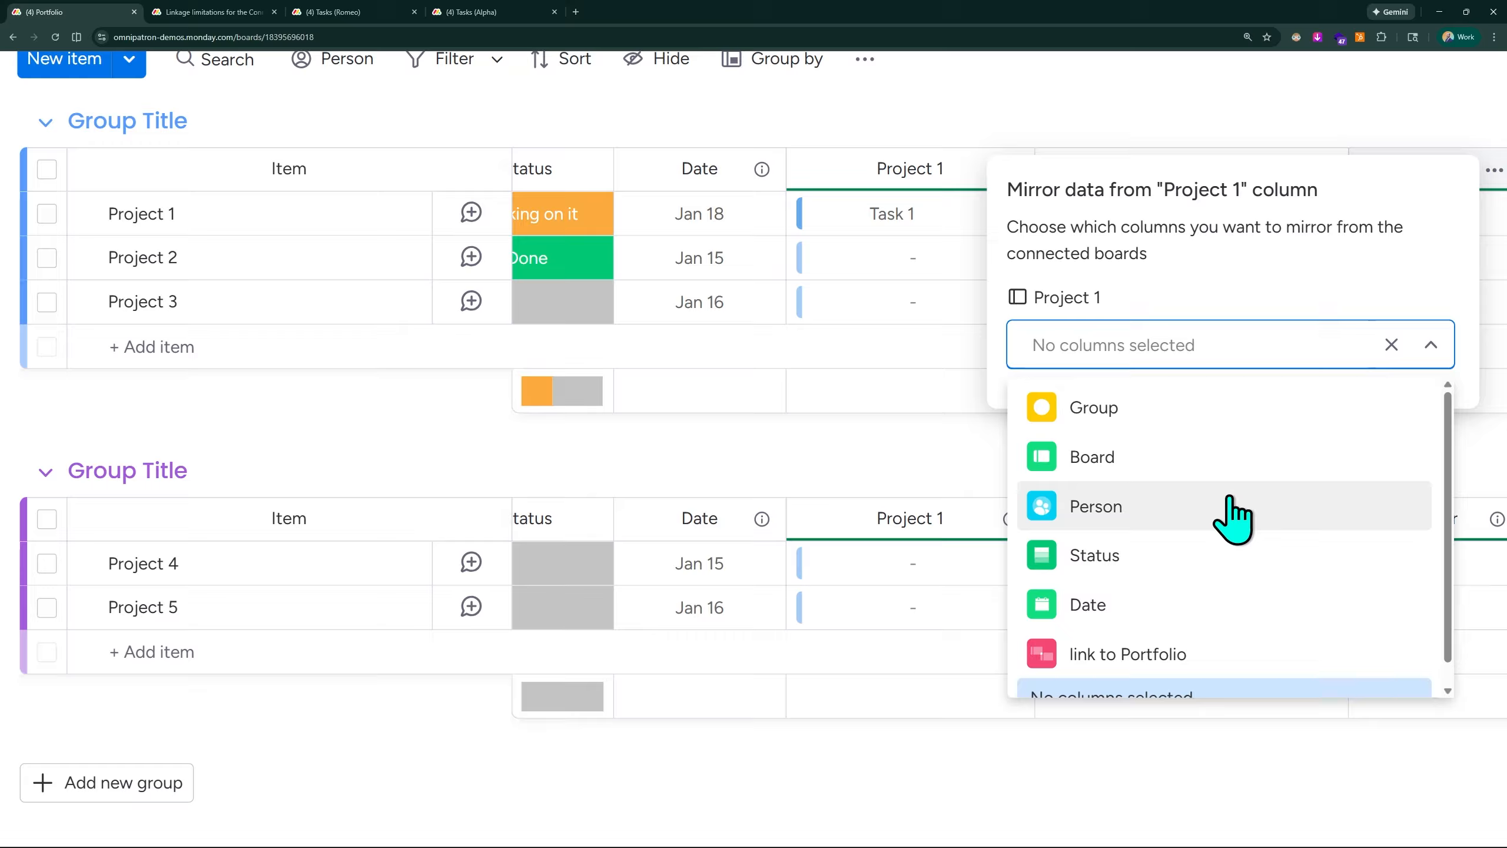
scroll(1145, 570, down, 2)
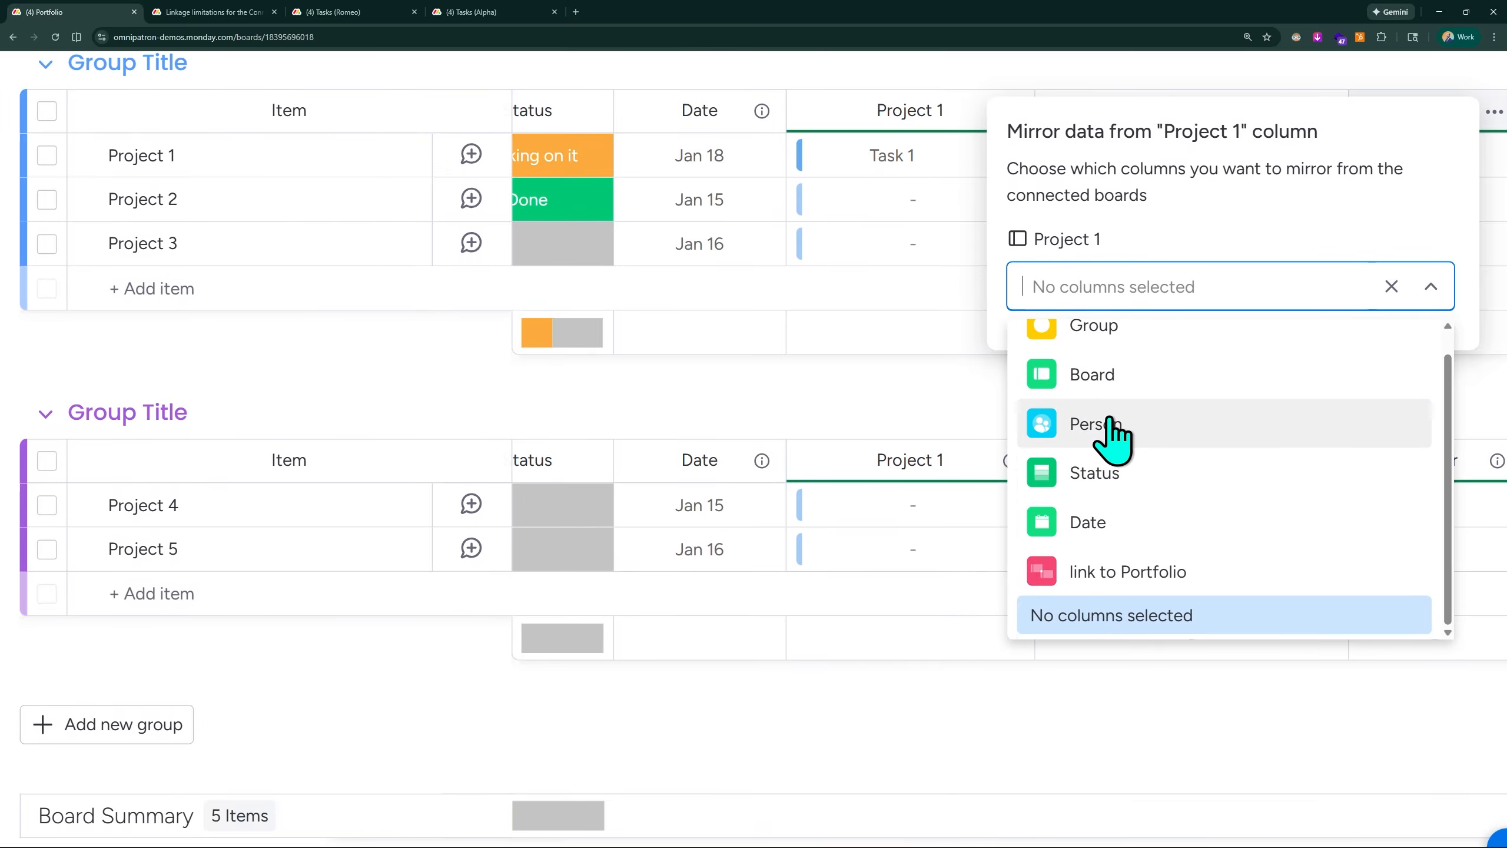
click(1108, 423)
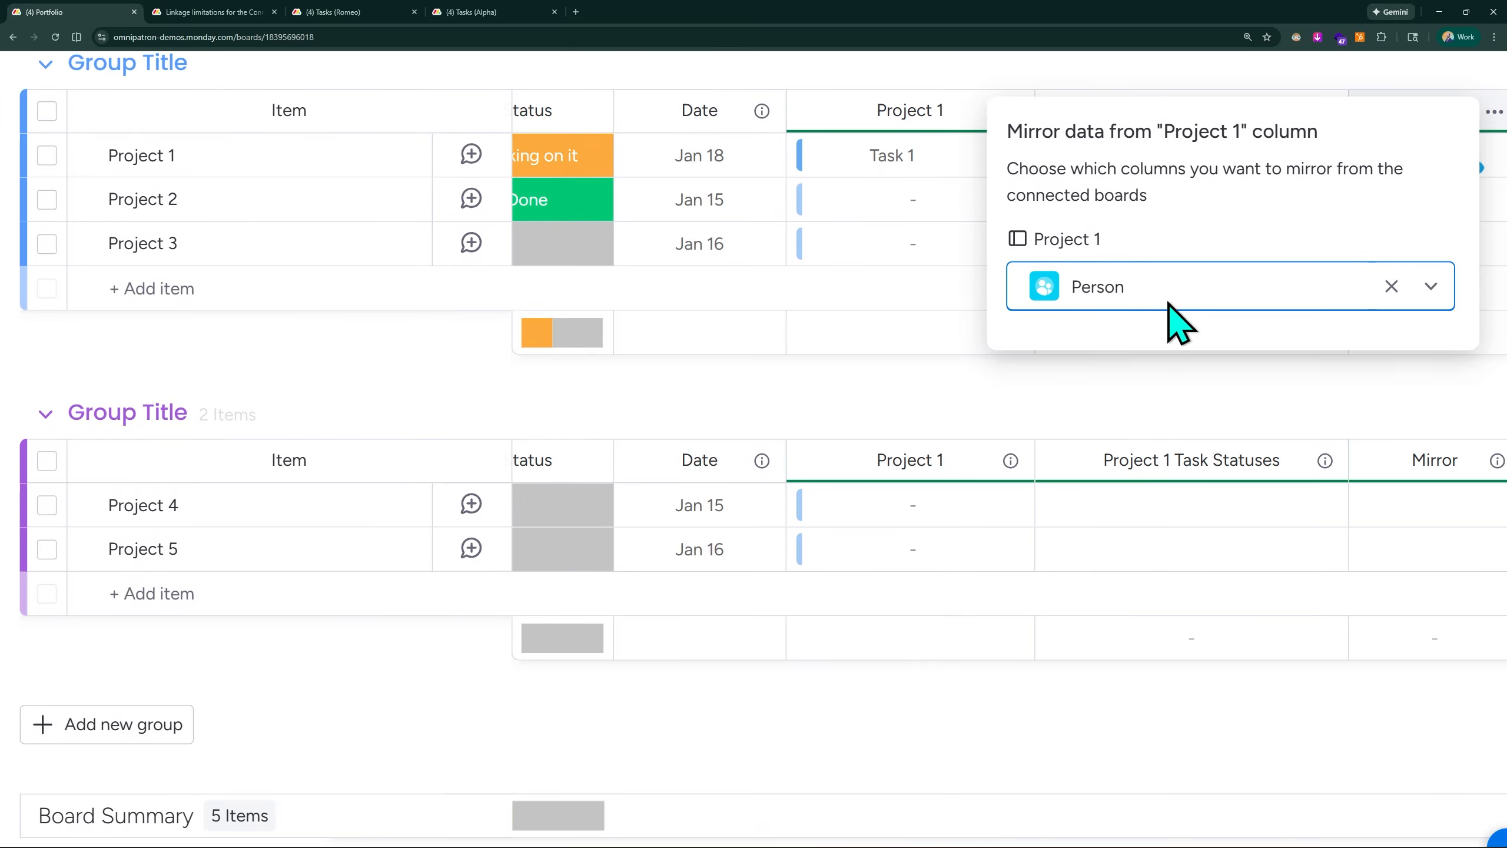
click(1375, 380)
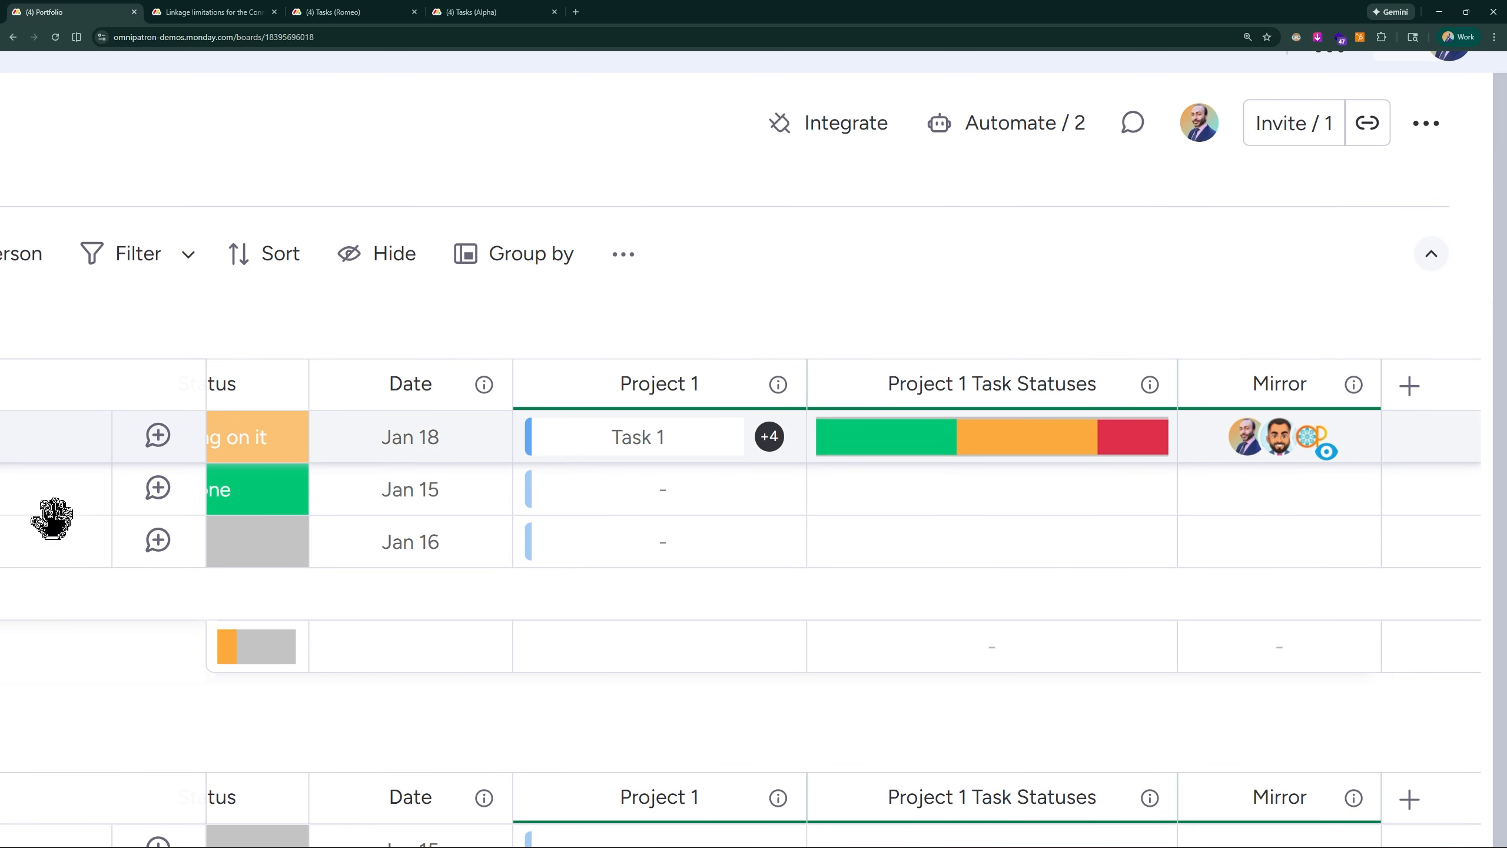
- Check the mirrored people for the Project 1 item, and open the Project 1 board to compare its task assignees
mouse_move(1246, 446)
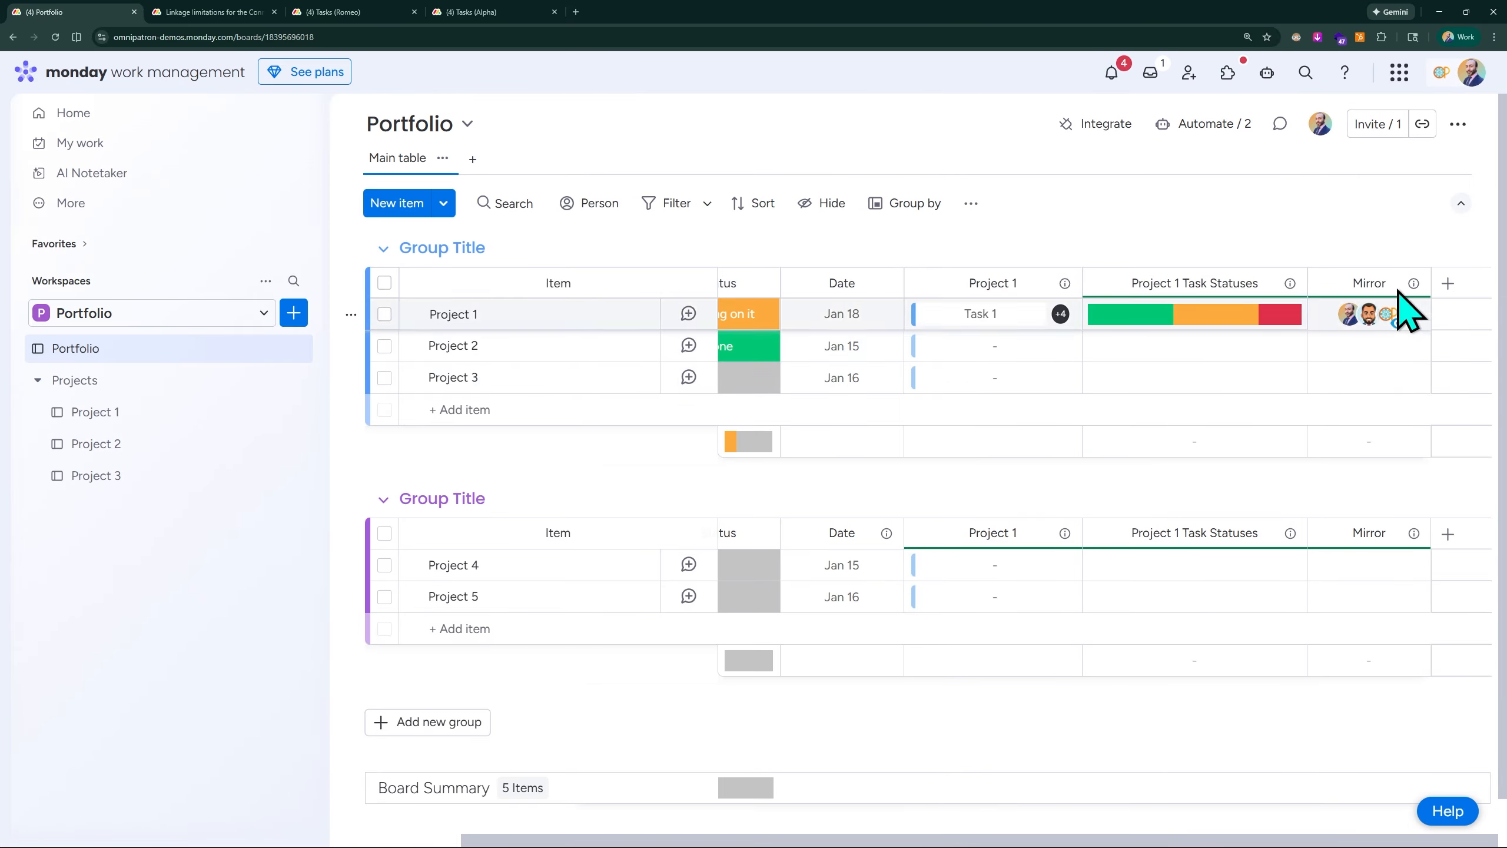
click(146, 412)
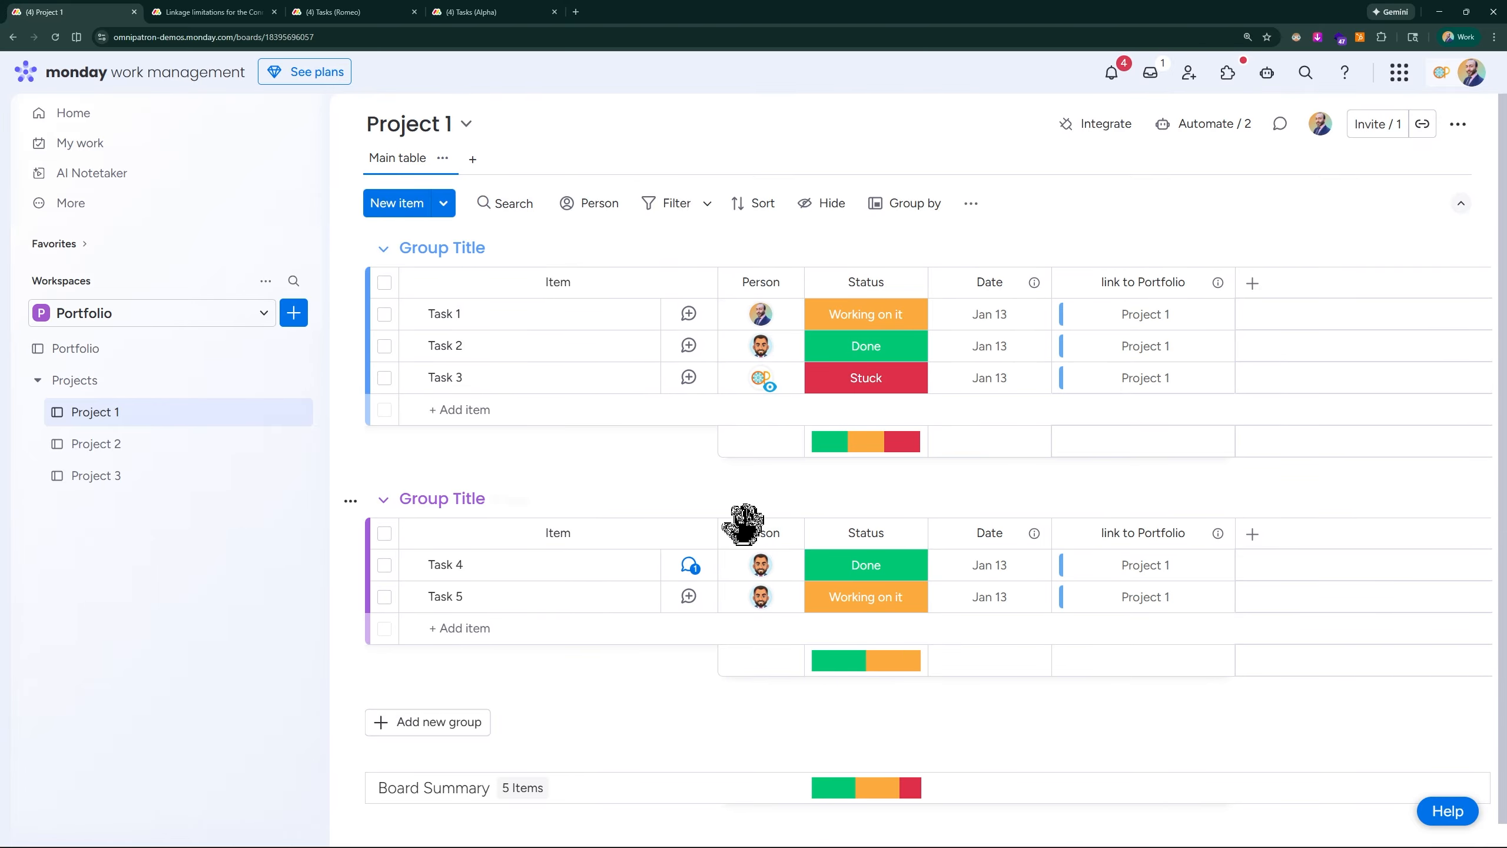
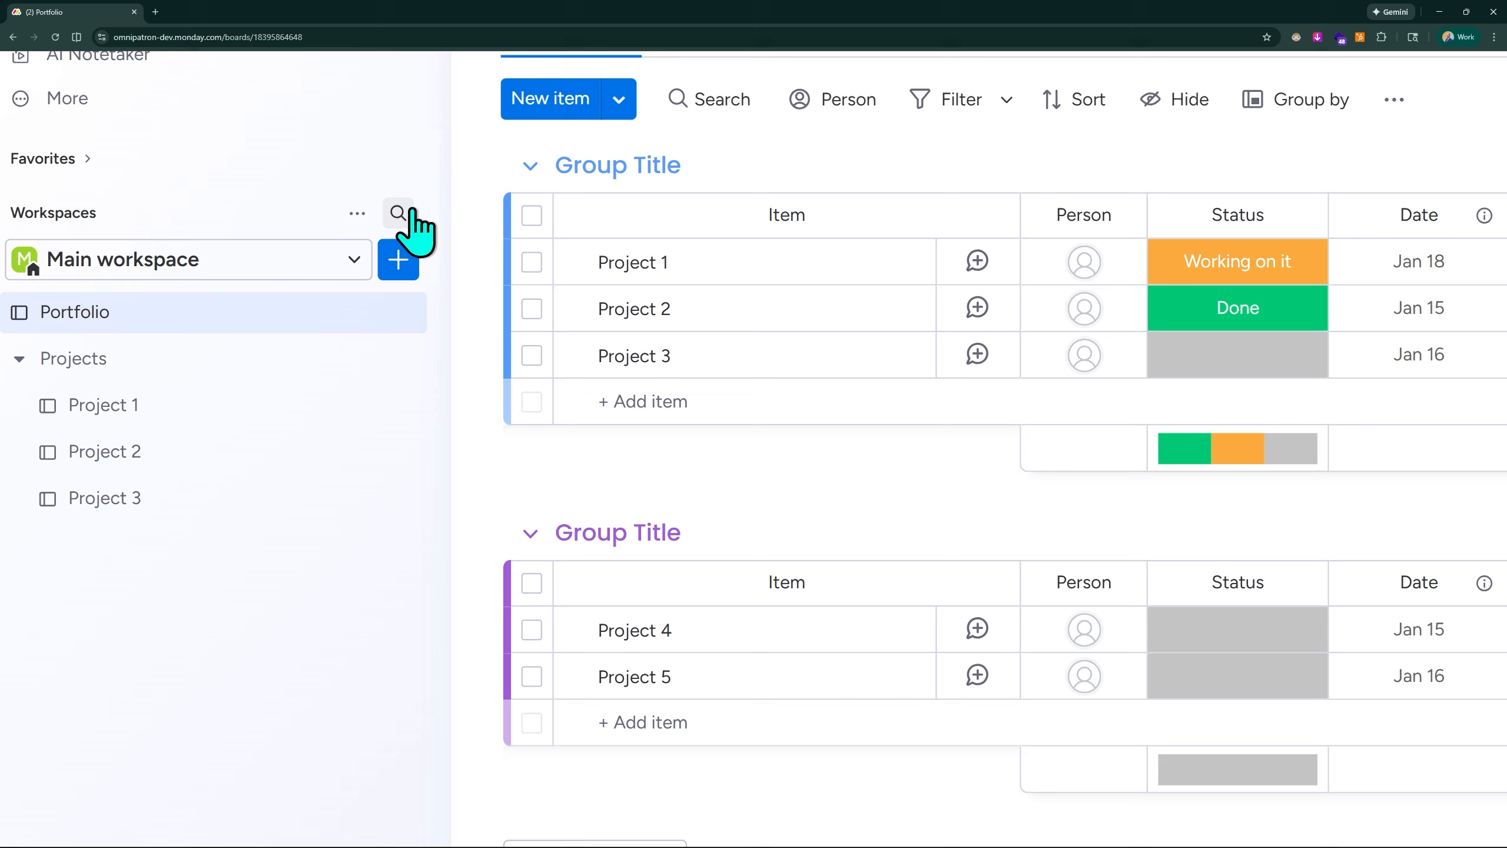
- Rename the Portfolio board's Project 1 connected-board column to "Projects"
scroll(420, 226, down, 5)
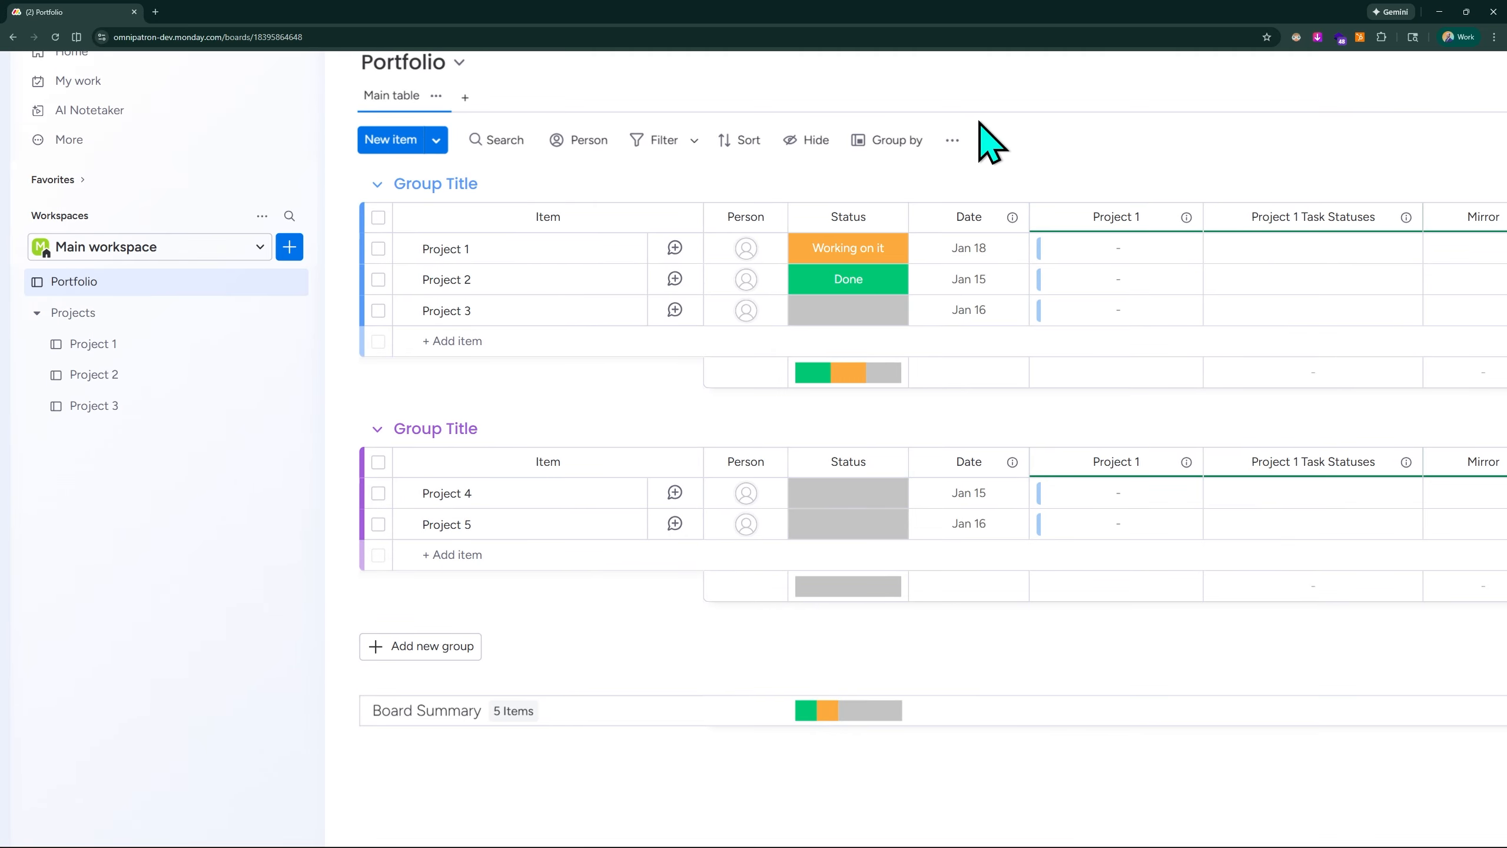
scroll(1244, 129, down, 3)
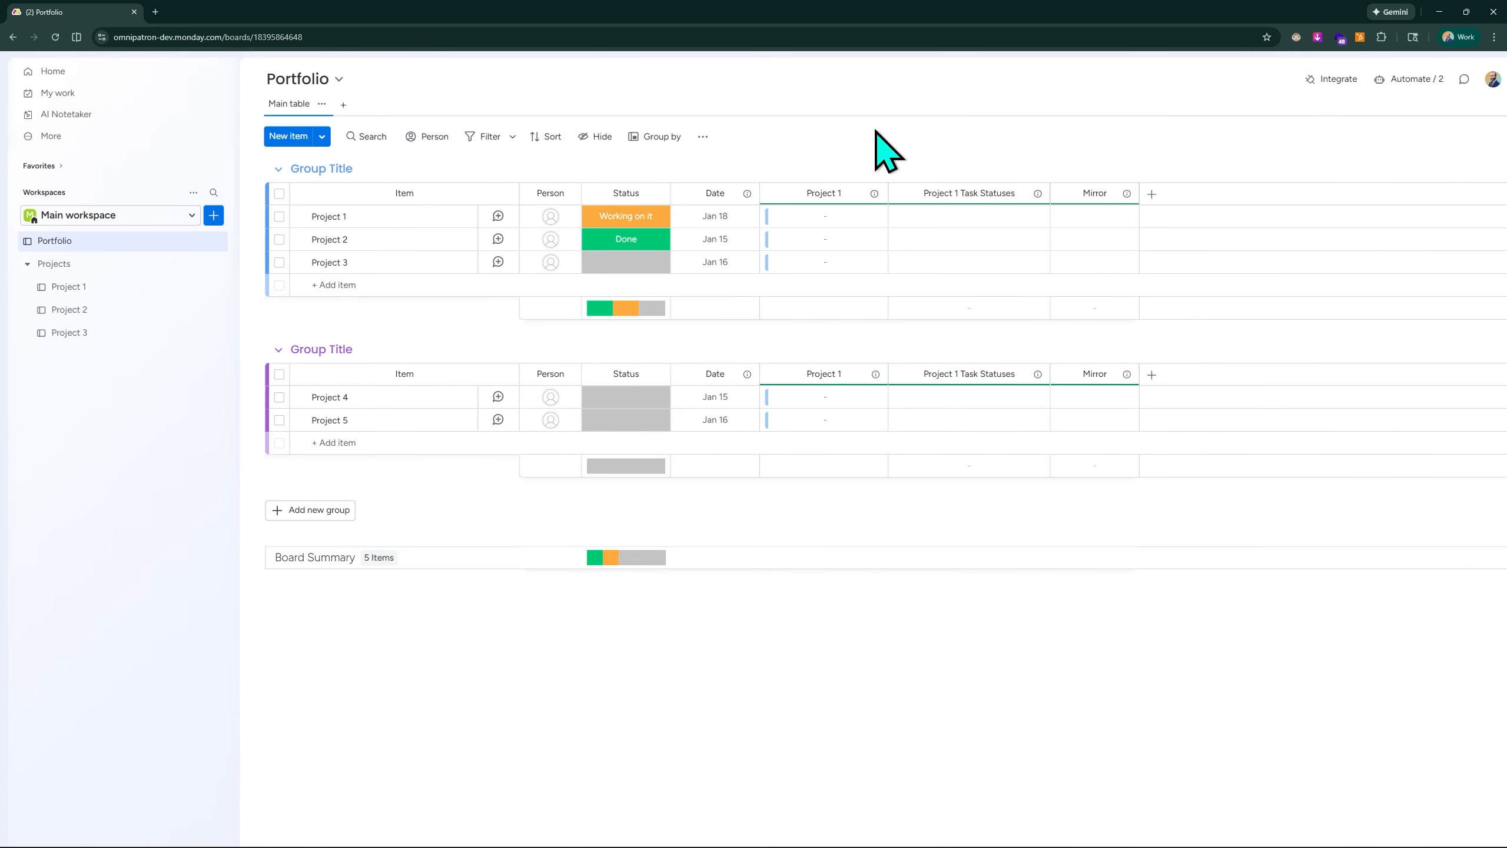
scroll(194, 320, up, 3)
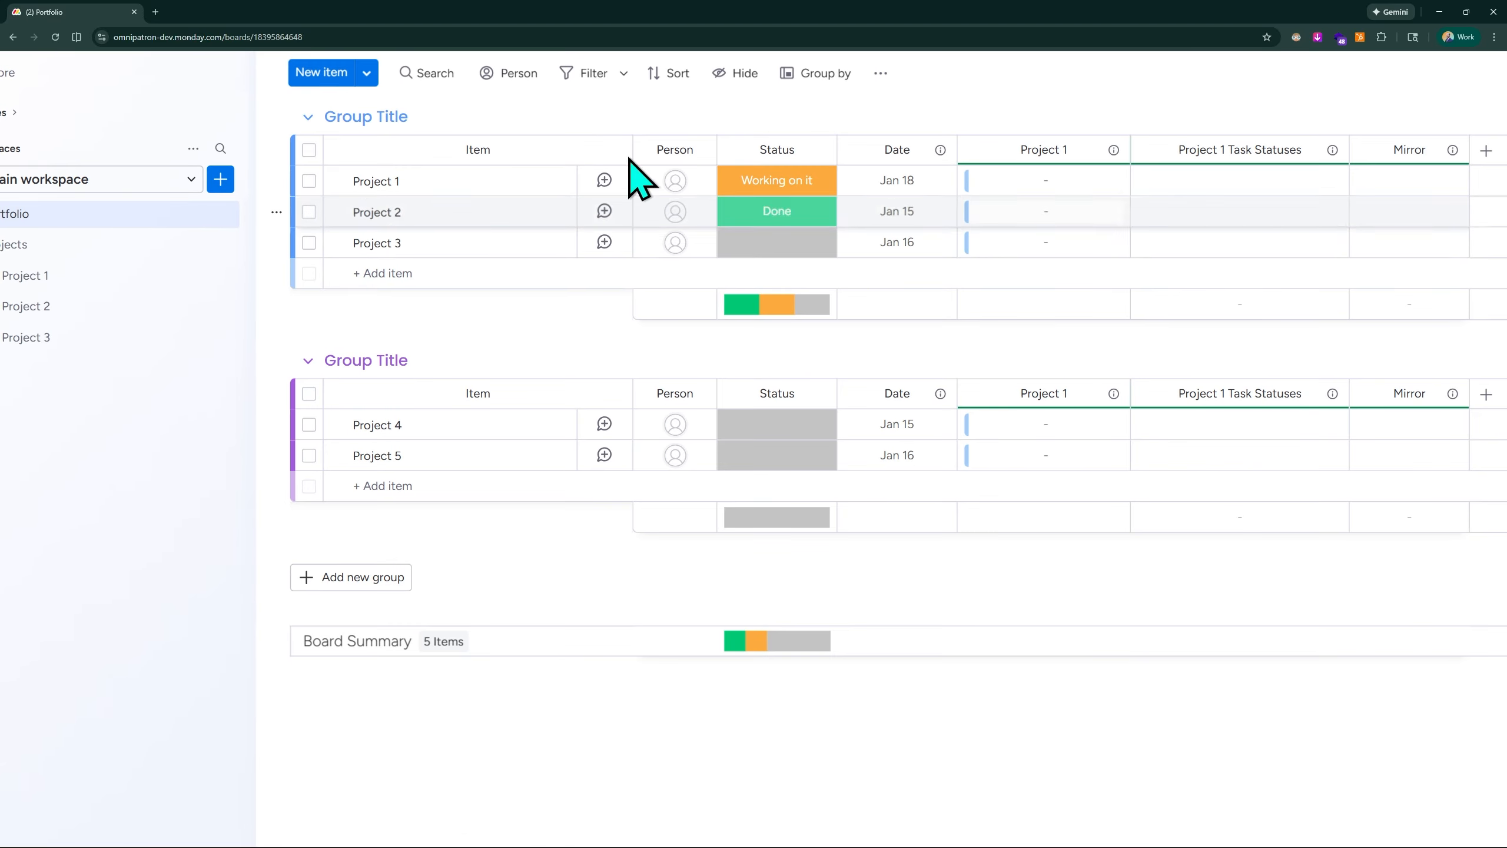
scroll(1041, 178, up, 2)
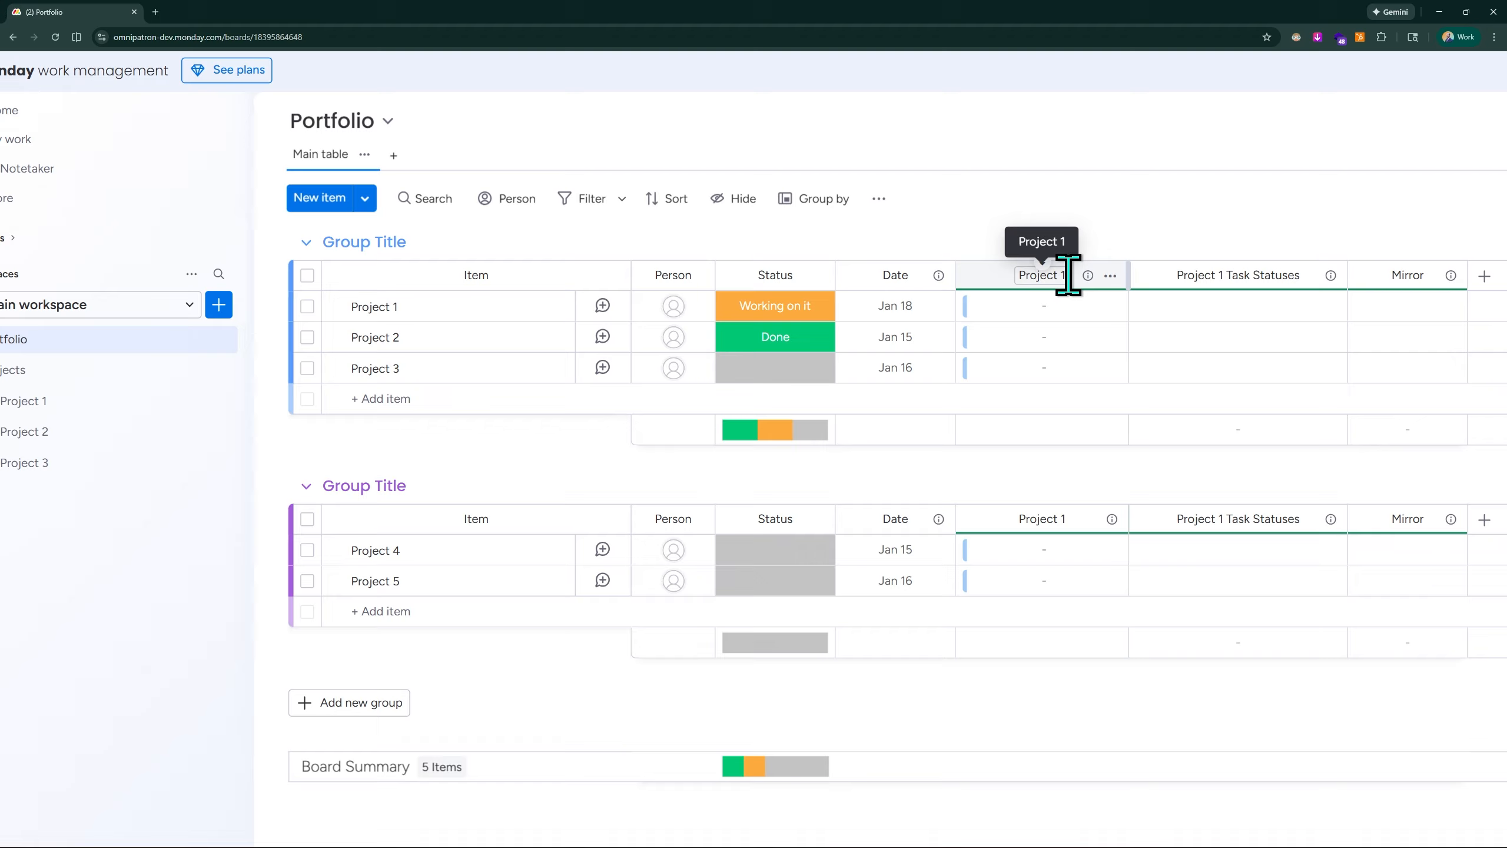
scroll(151, 404, left, 2)
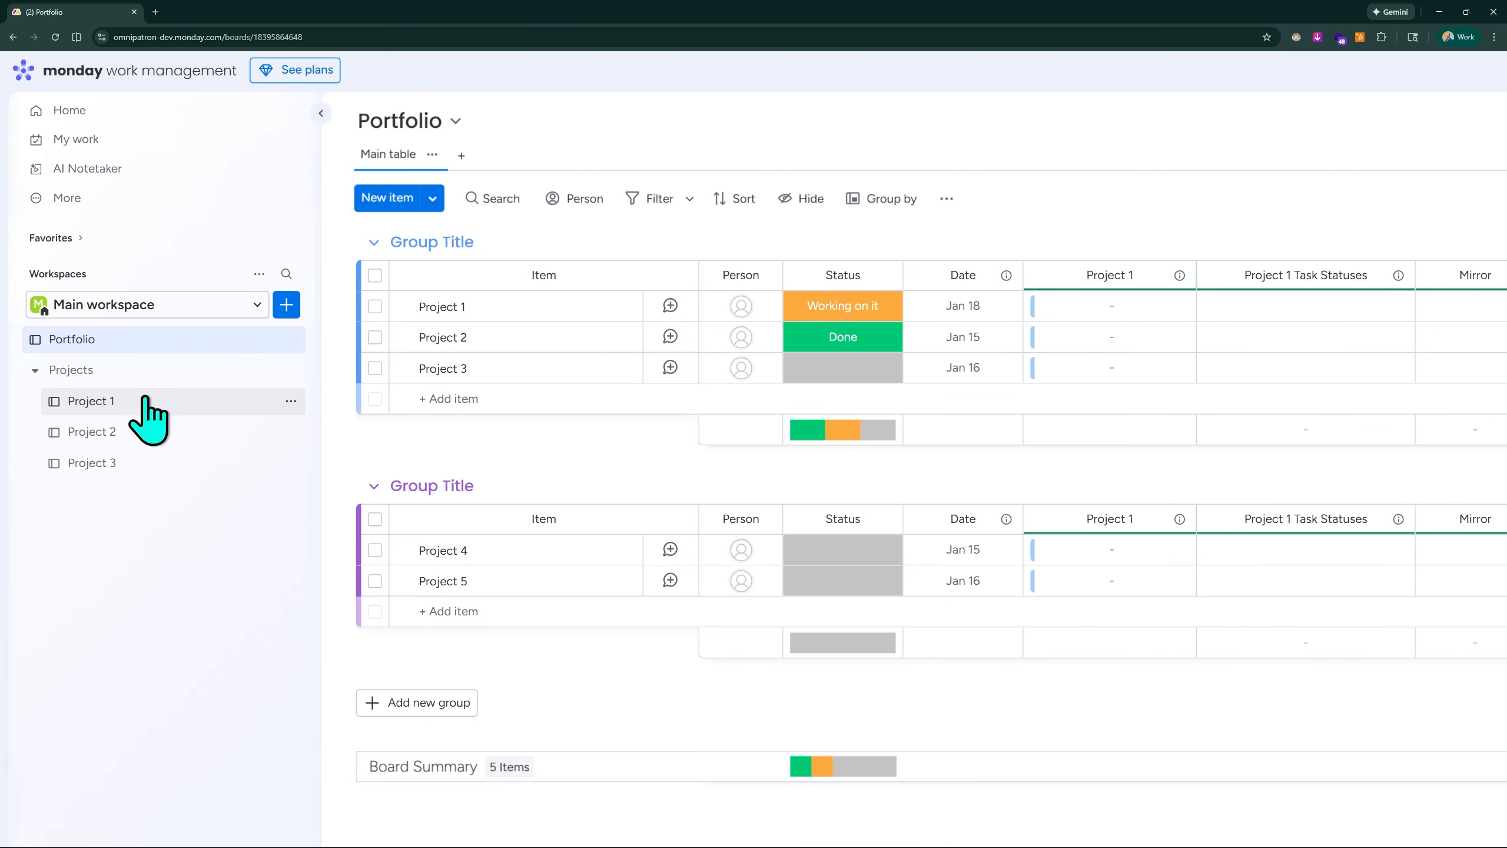
double_click(1103, 277)
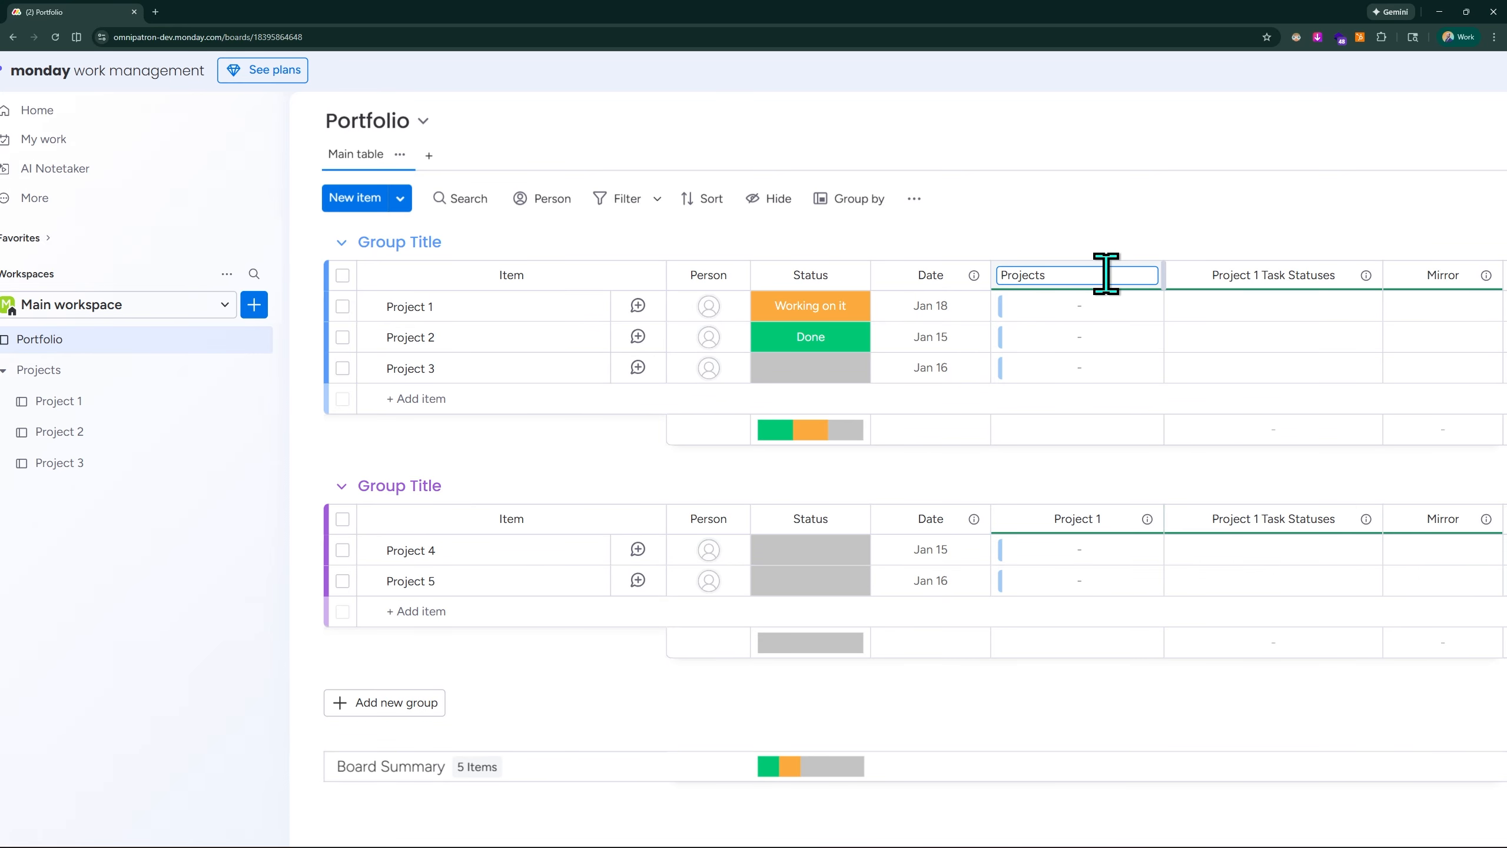
click(1130, 187)
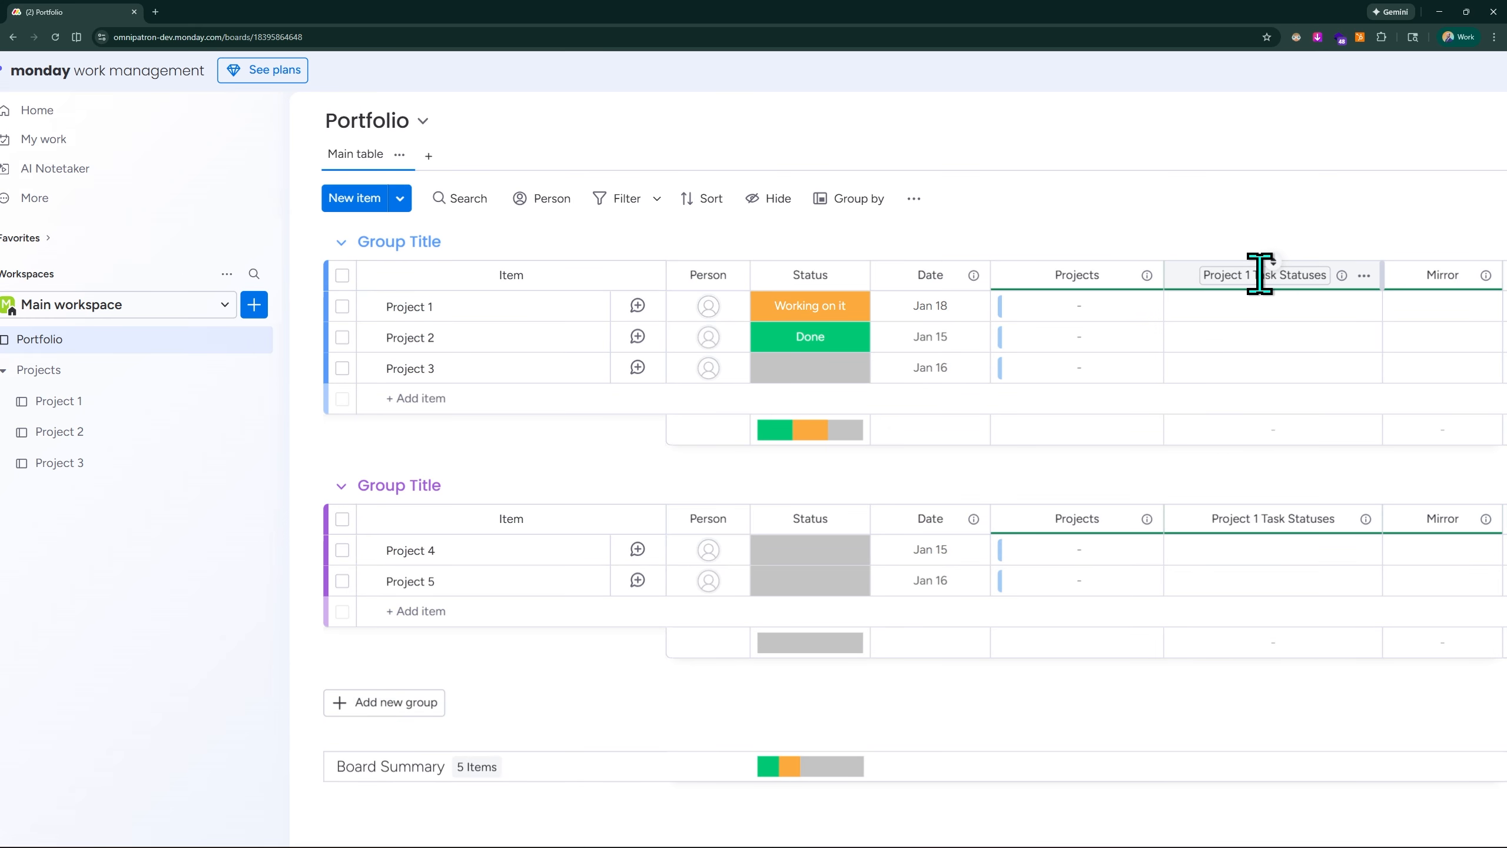
- Rename the "Project 1 Task Statuses" mirror column to "Projects Task Statuses"
click(1242, 275)
text(Projects)
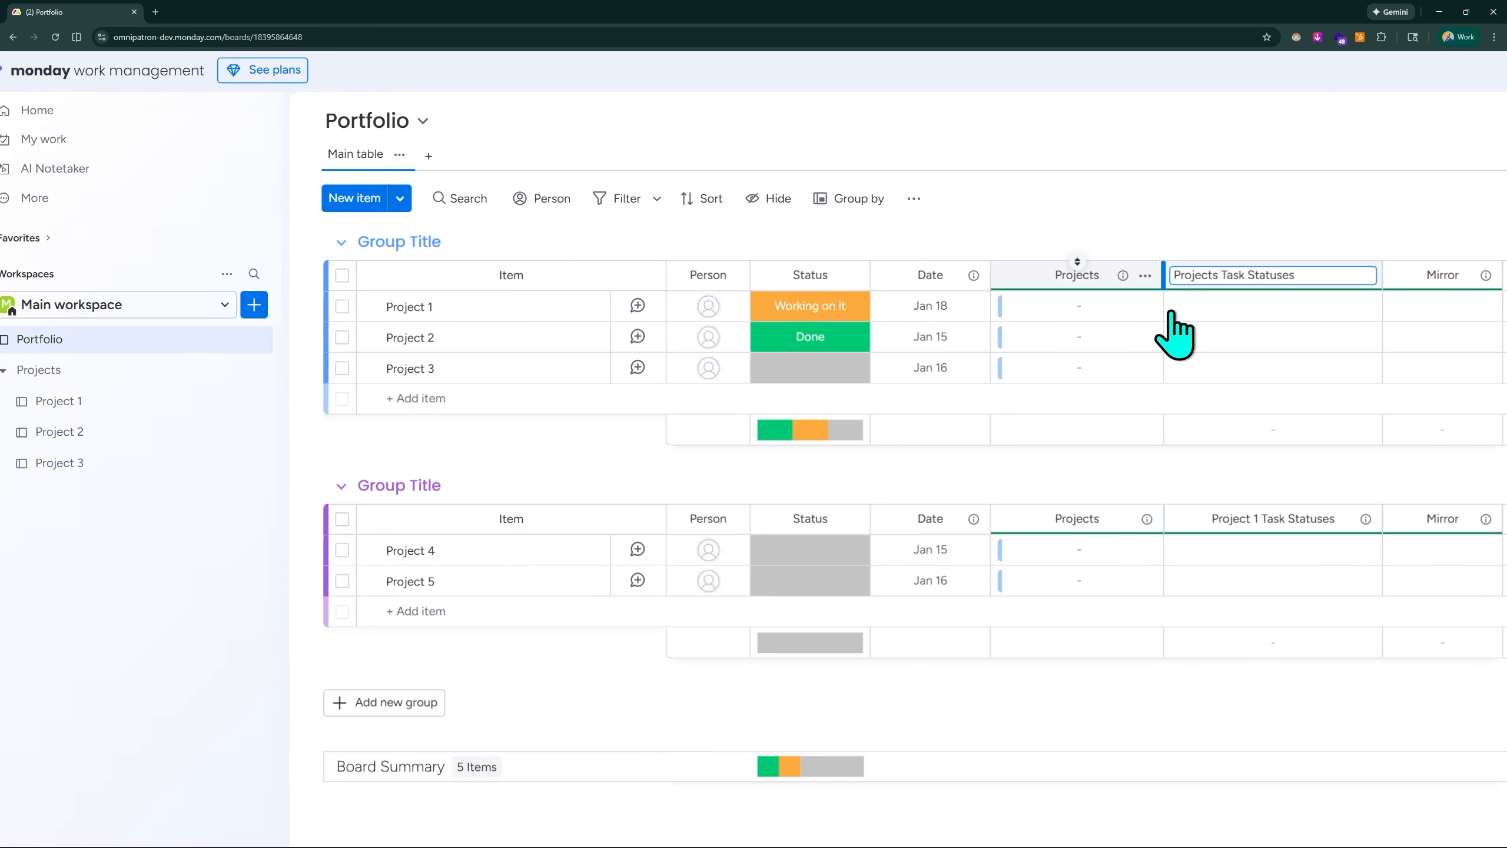
click(1293, 172)
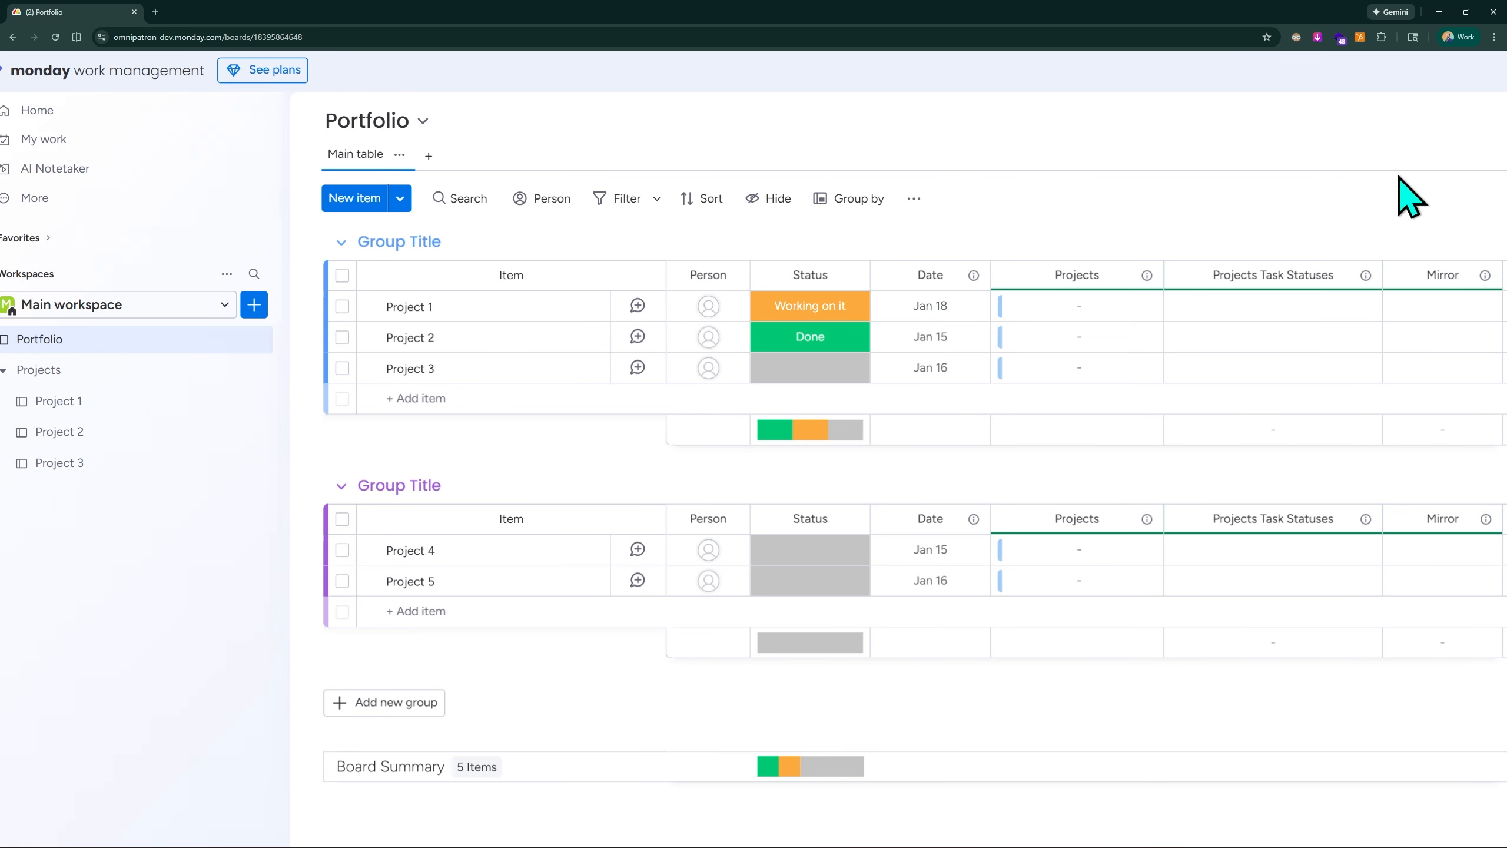
- Disconnect the Project 1, Project 2 and Project 3 boards in the Projects column's connection settings
scroll(1385, 169, right, 1)
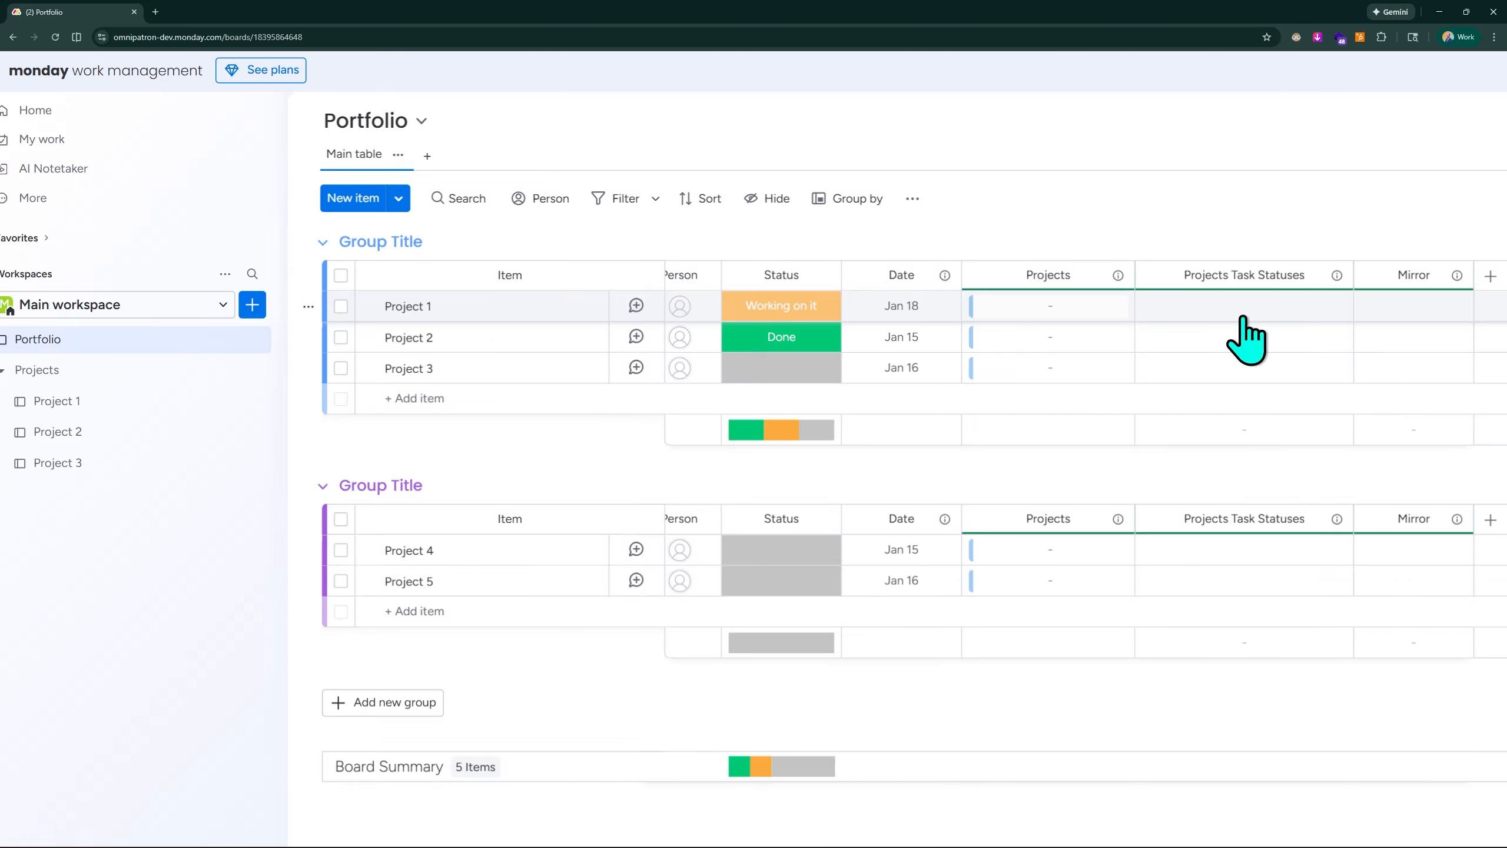
scroll(203, 458, left, 1)
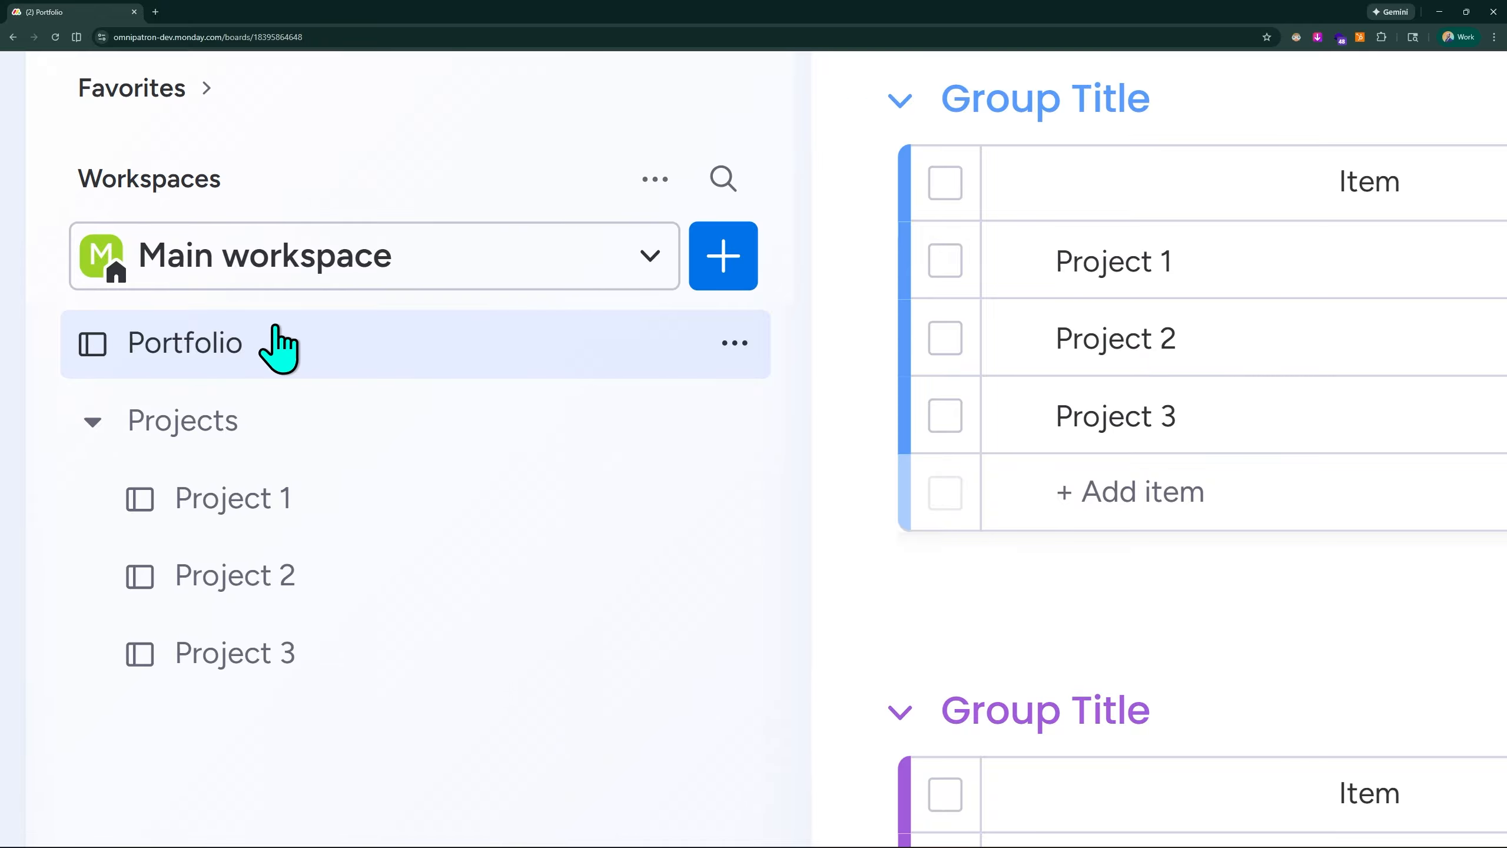
scroll(265, 325, down, 5)
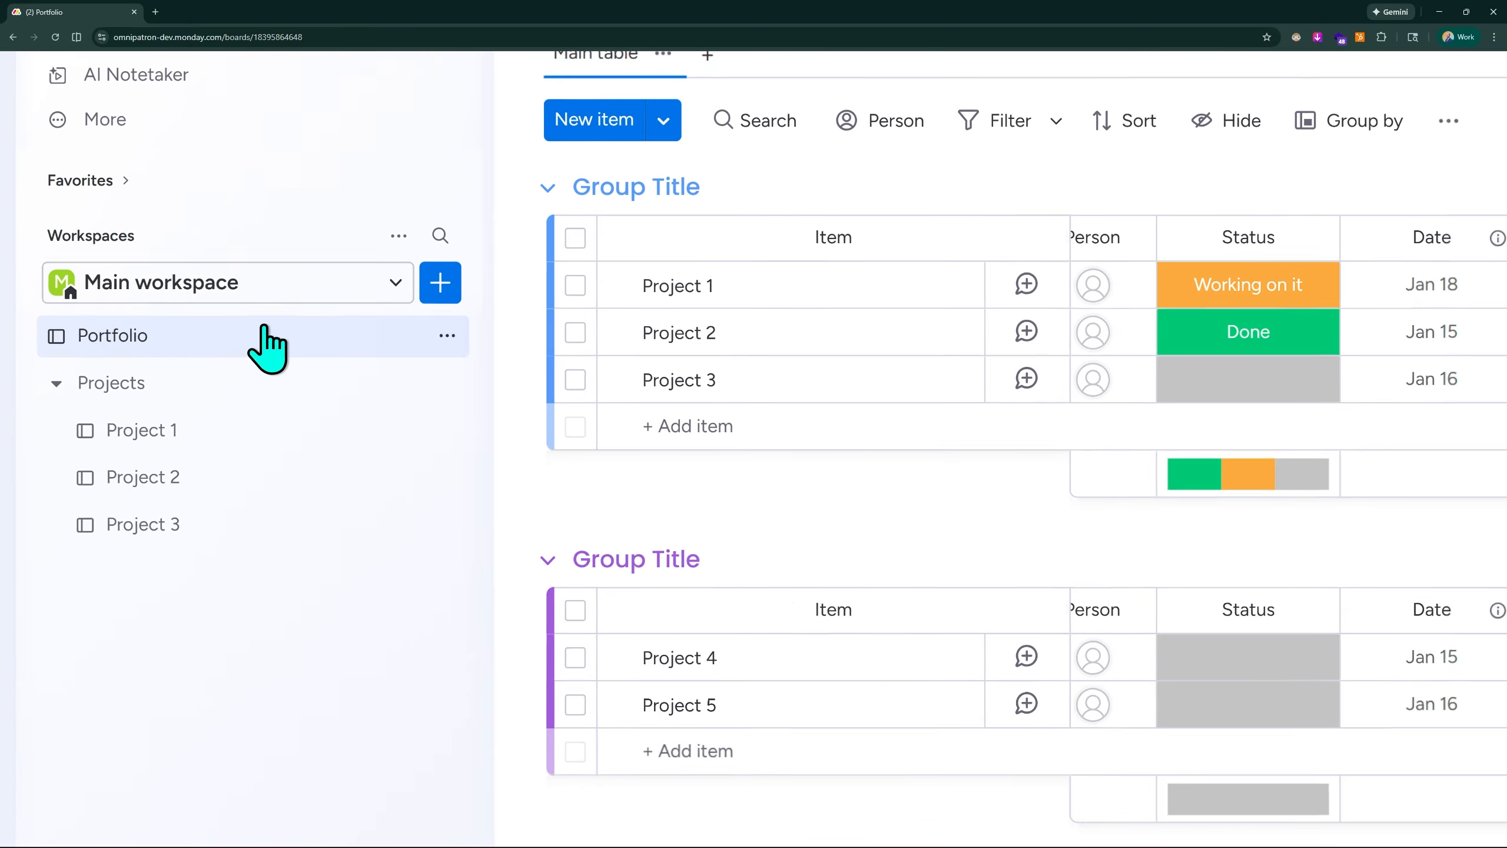
scroll(264, 327, down, 3)
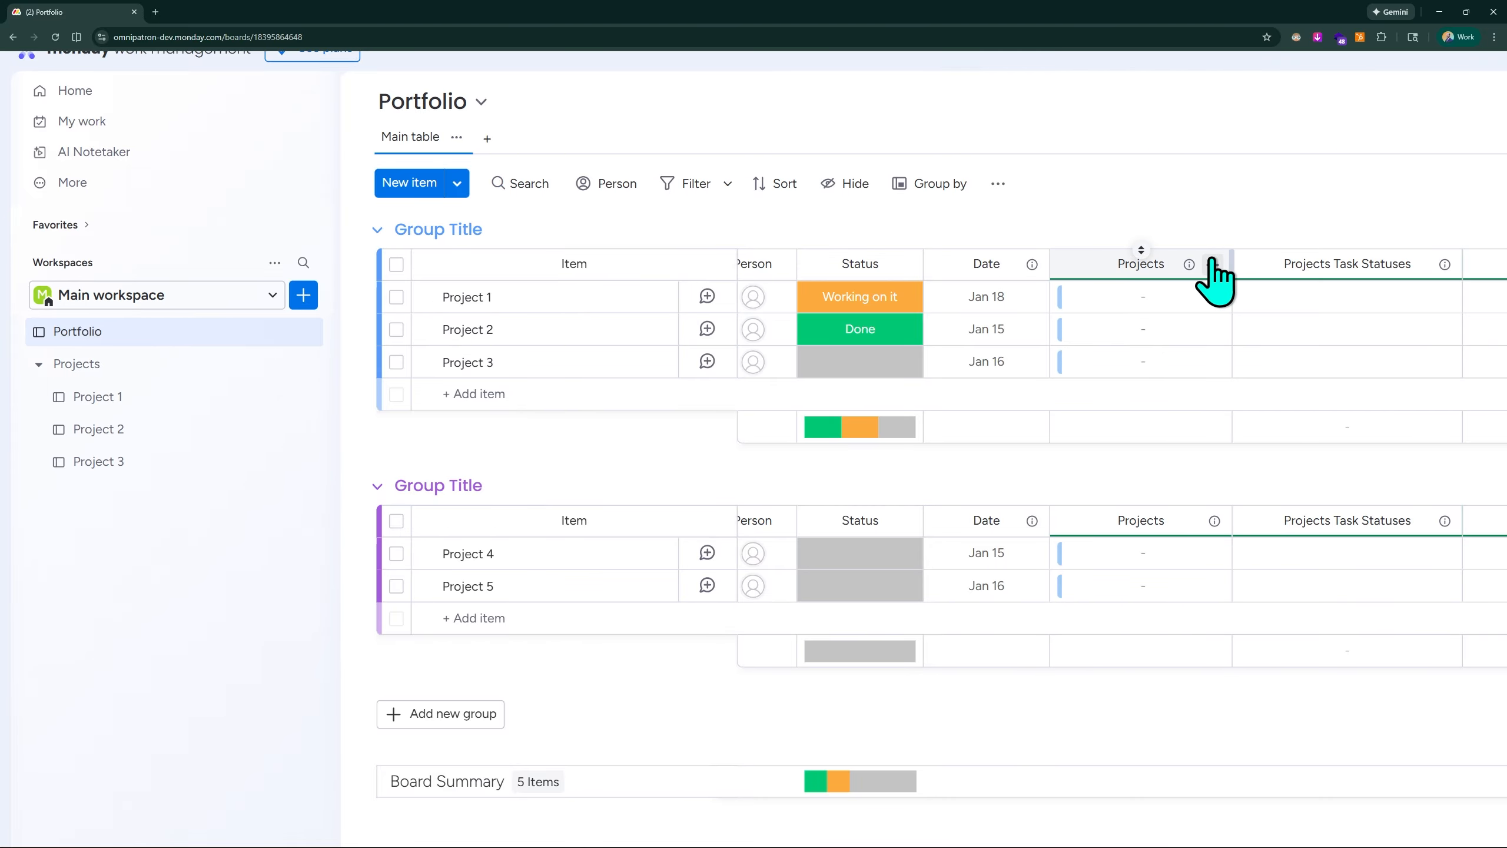
click(1212, 264)
mouse_move(1258, 324)
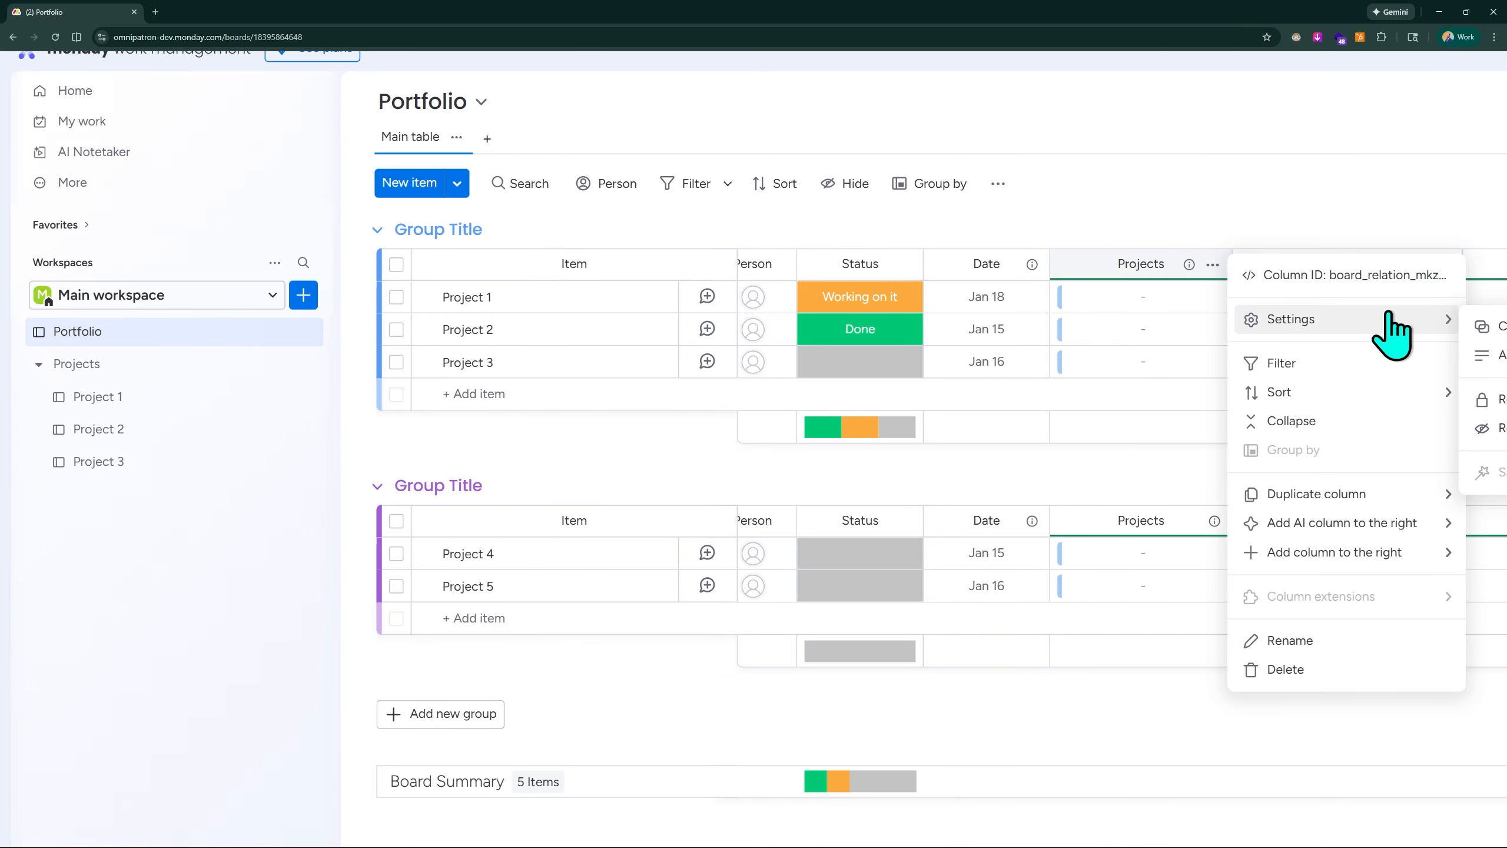
scroll(1347, 313, right, 2)
click(1363, 336)
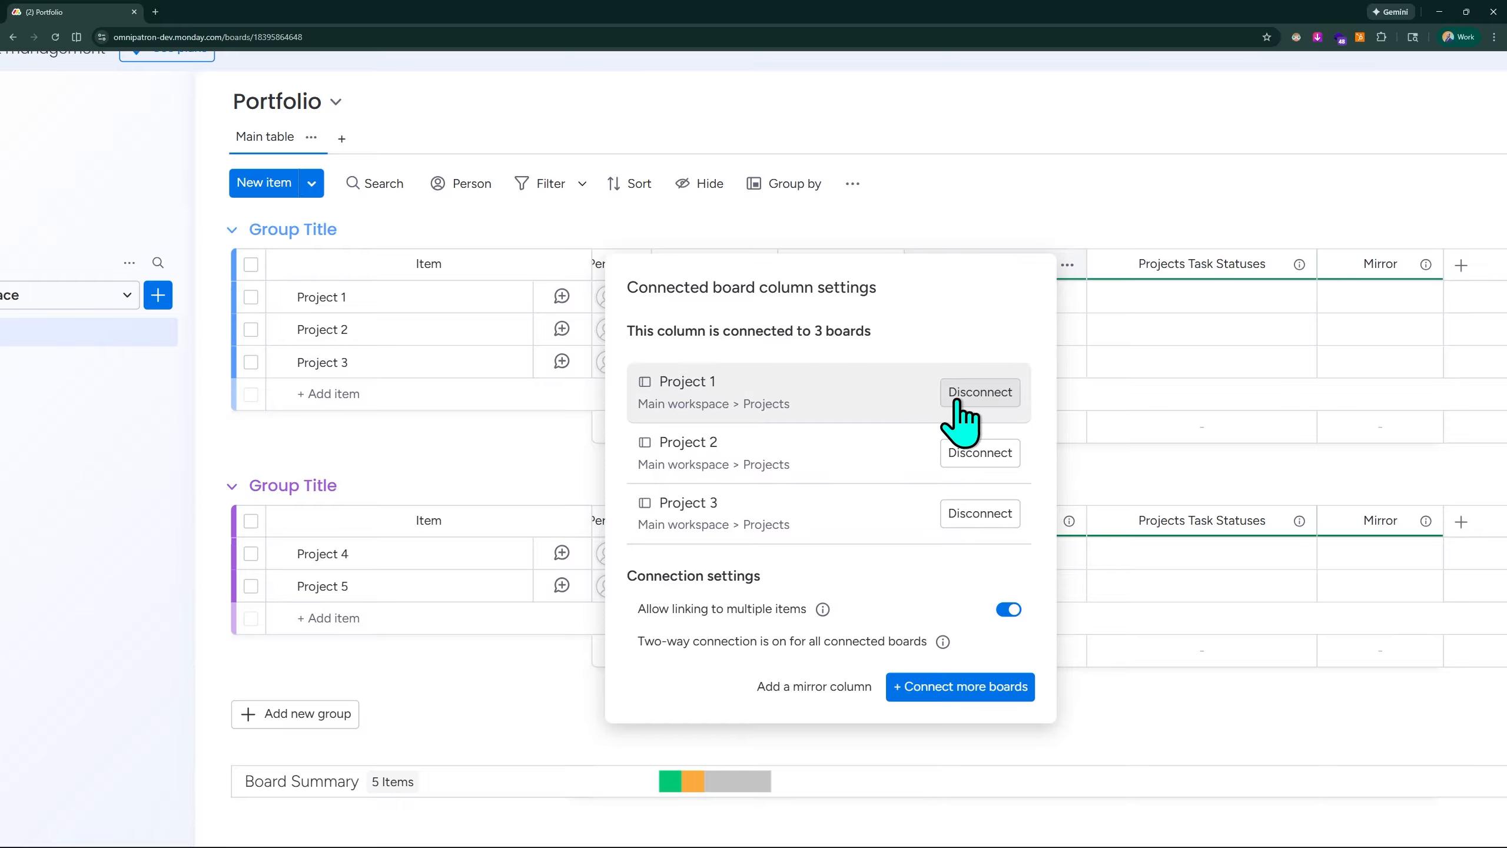
click(973, 394)
click(973, 394)
click(973, 394)
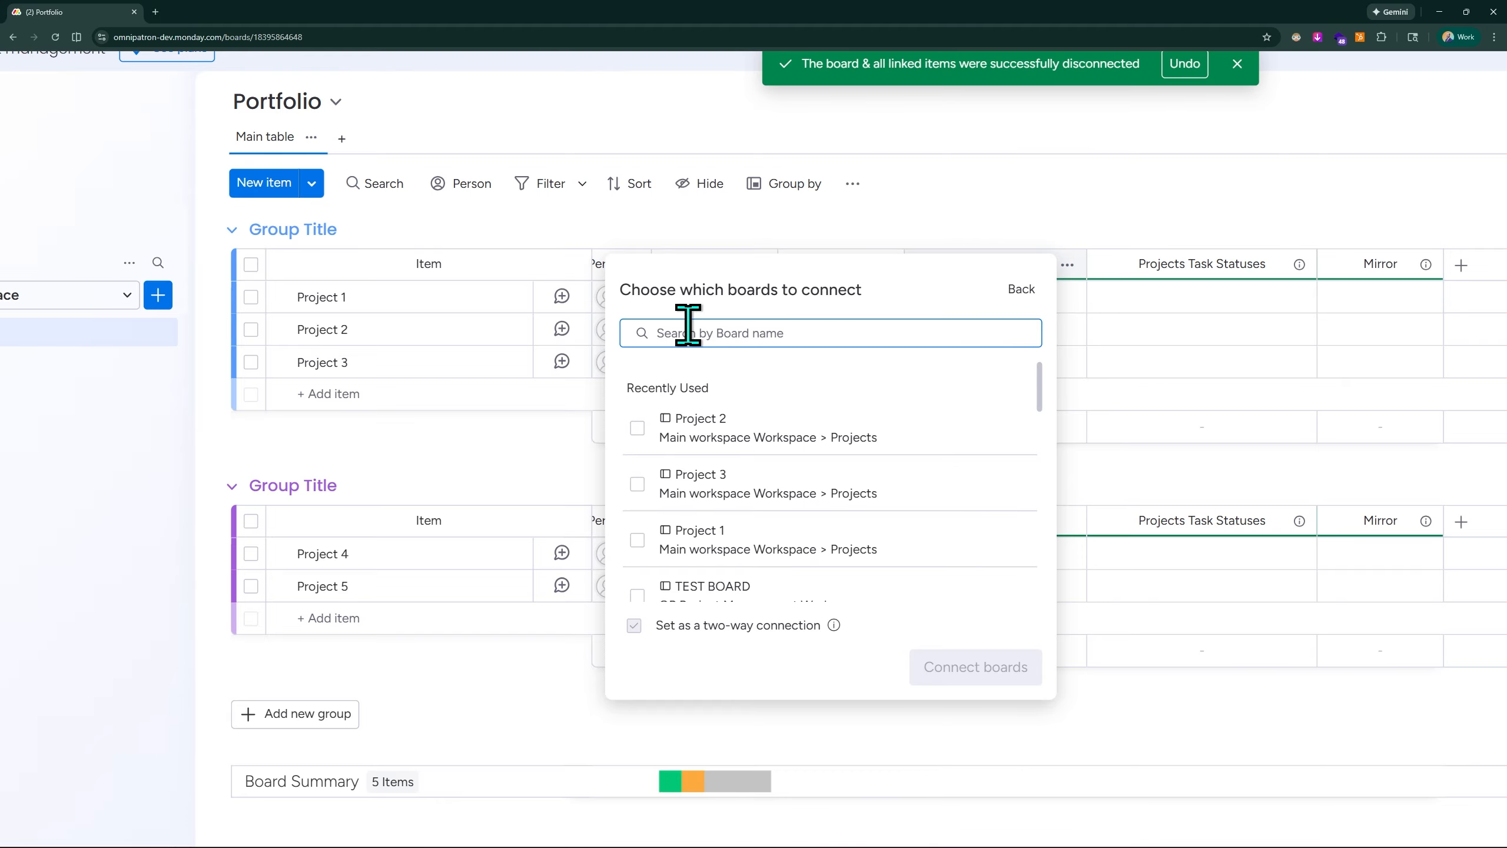
- Connect the column to the Project 1, Project 2 and Project 3 boards with a two-way connection
scroll(773, 325, left, 2)
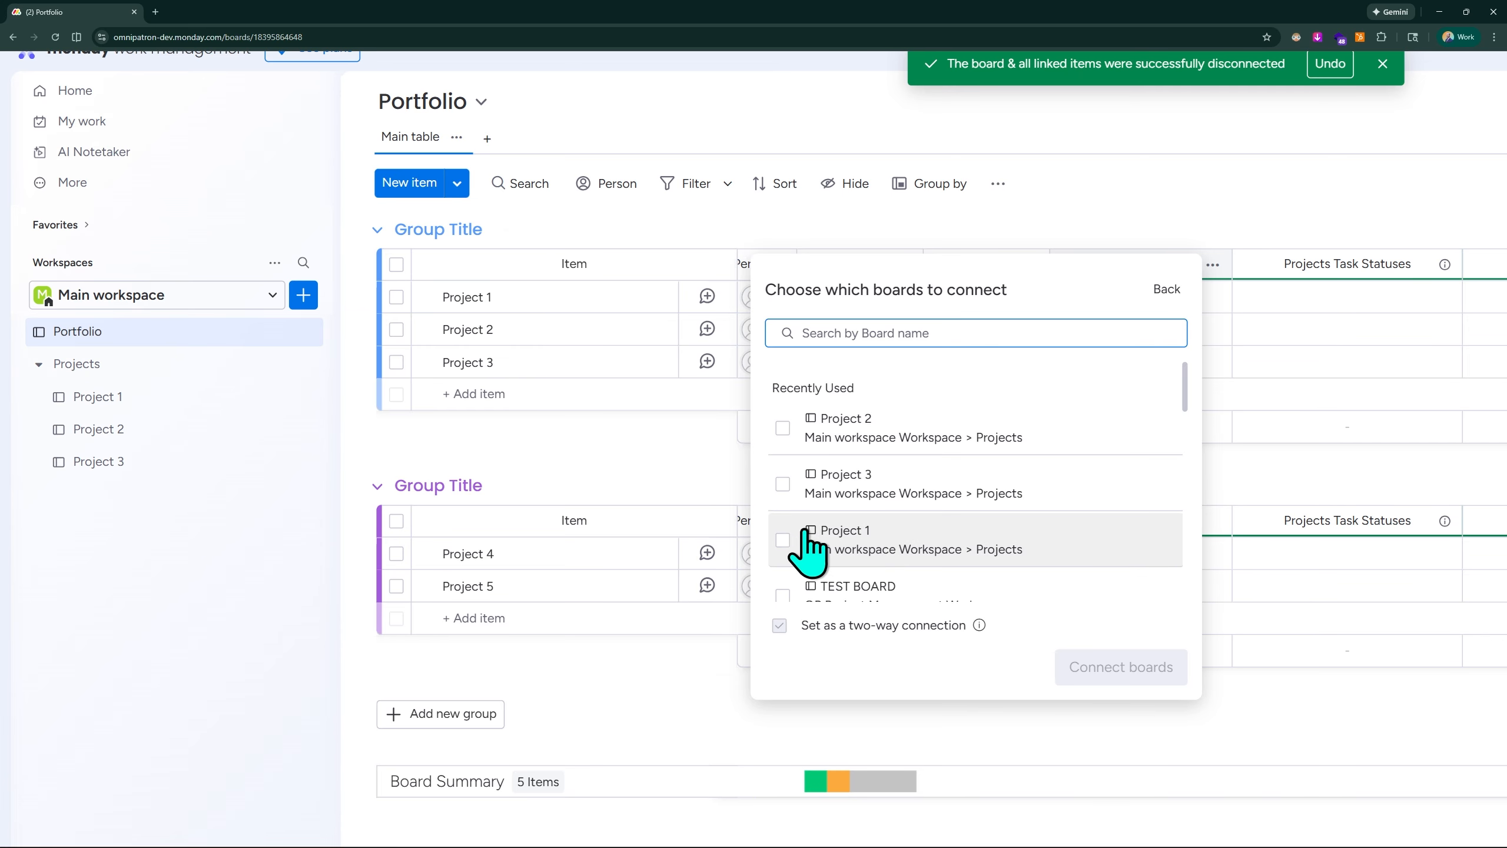
click(782, 541)
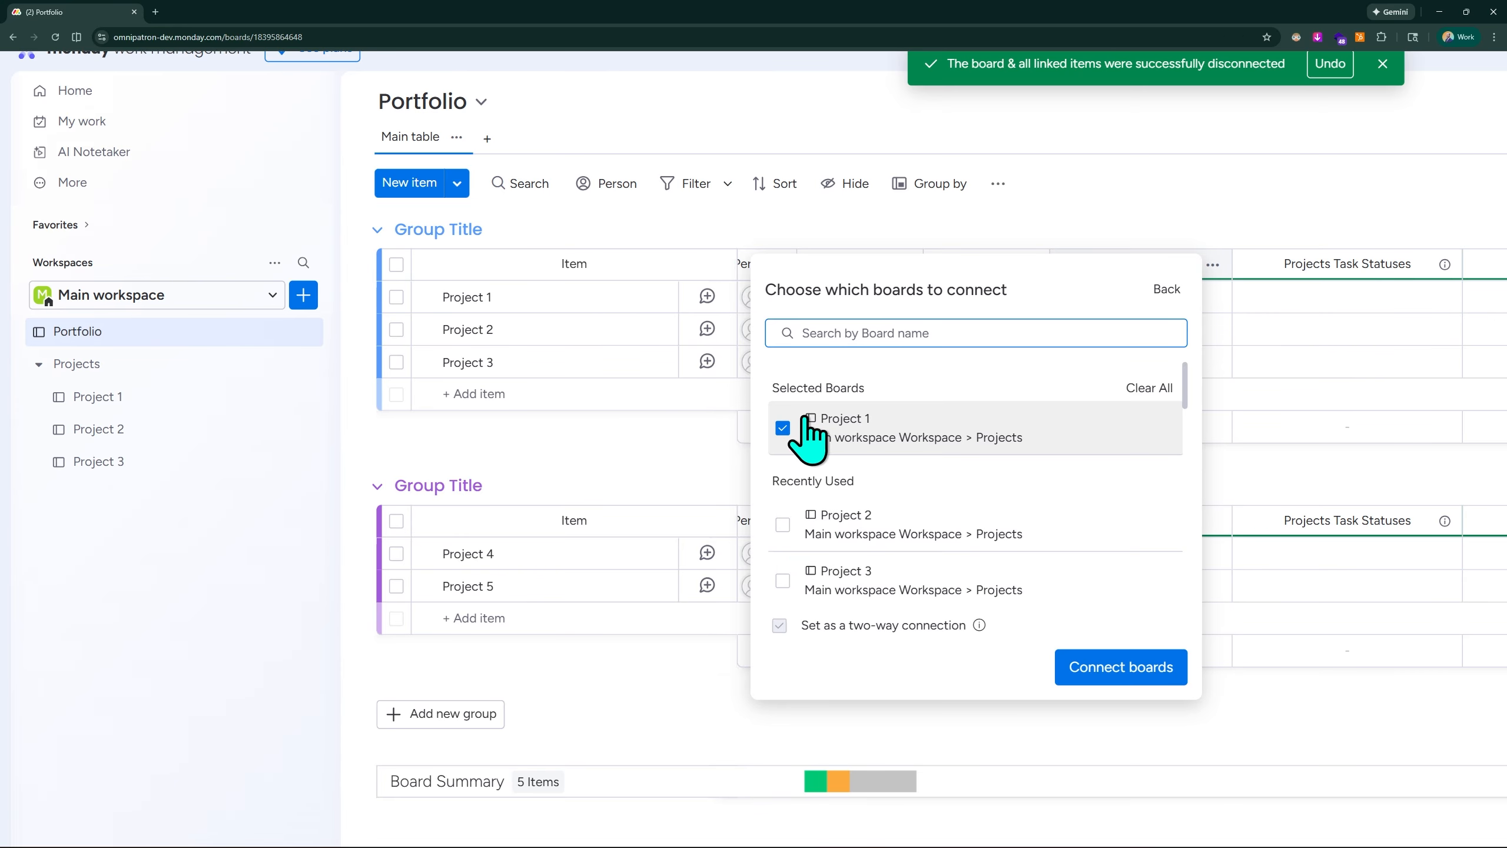
click(783, 522)
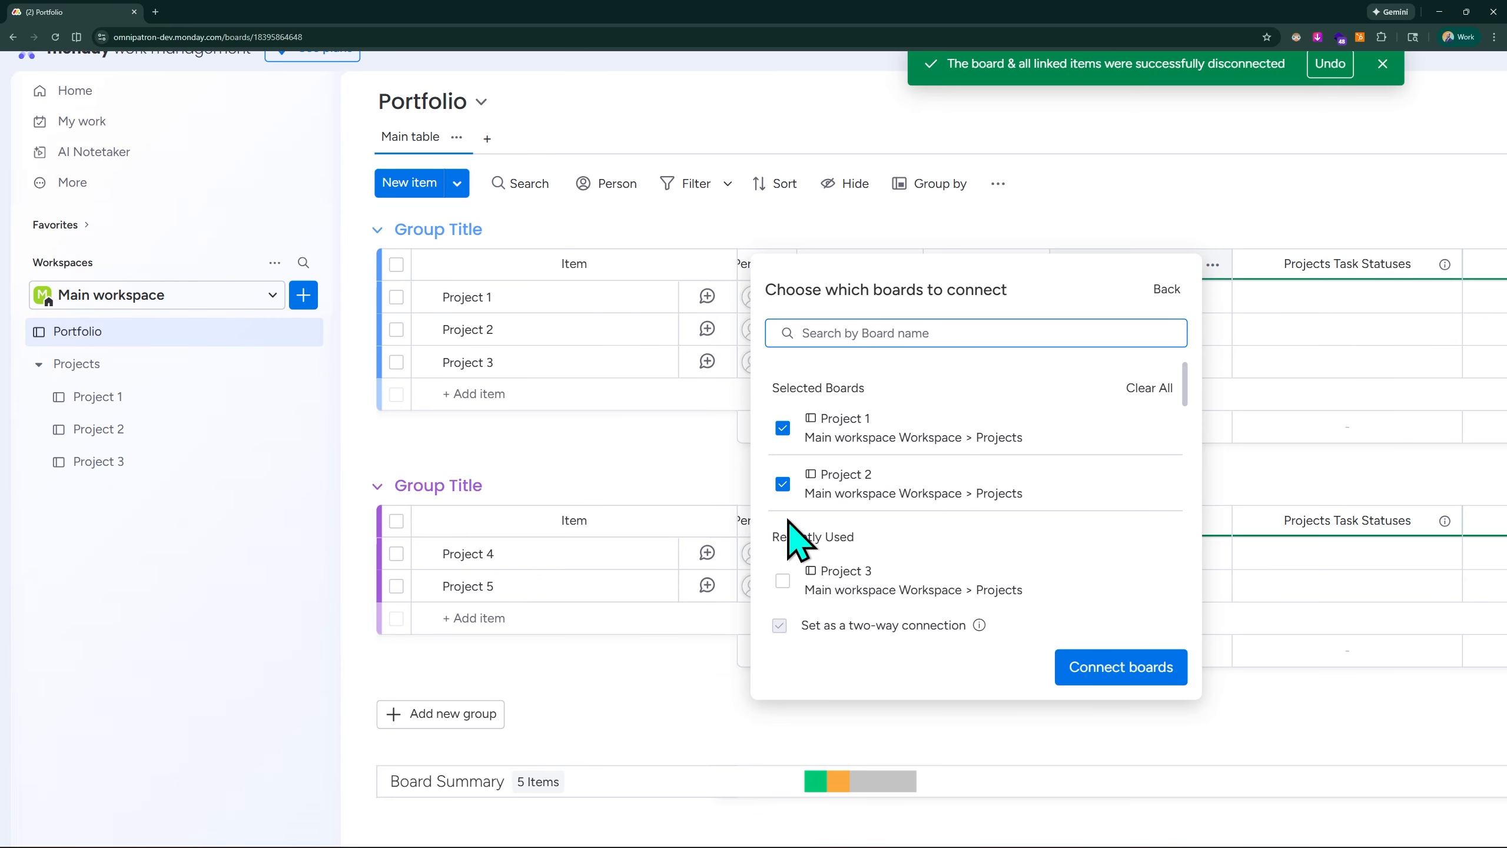
click(783, 580)
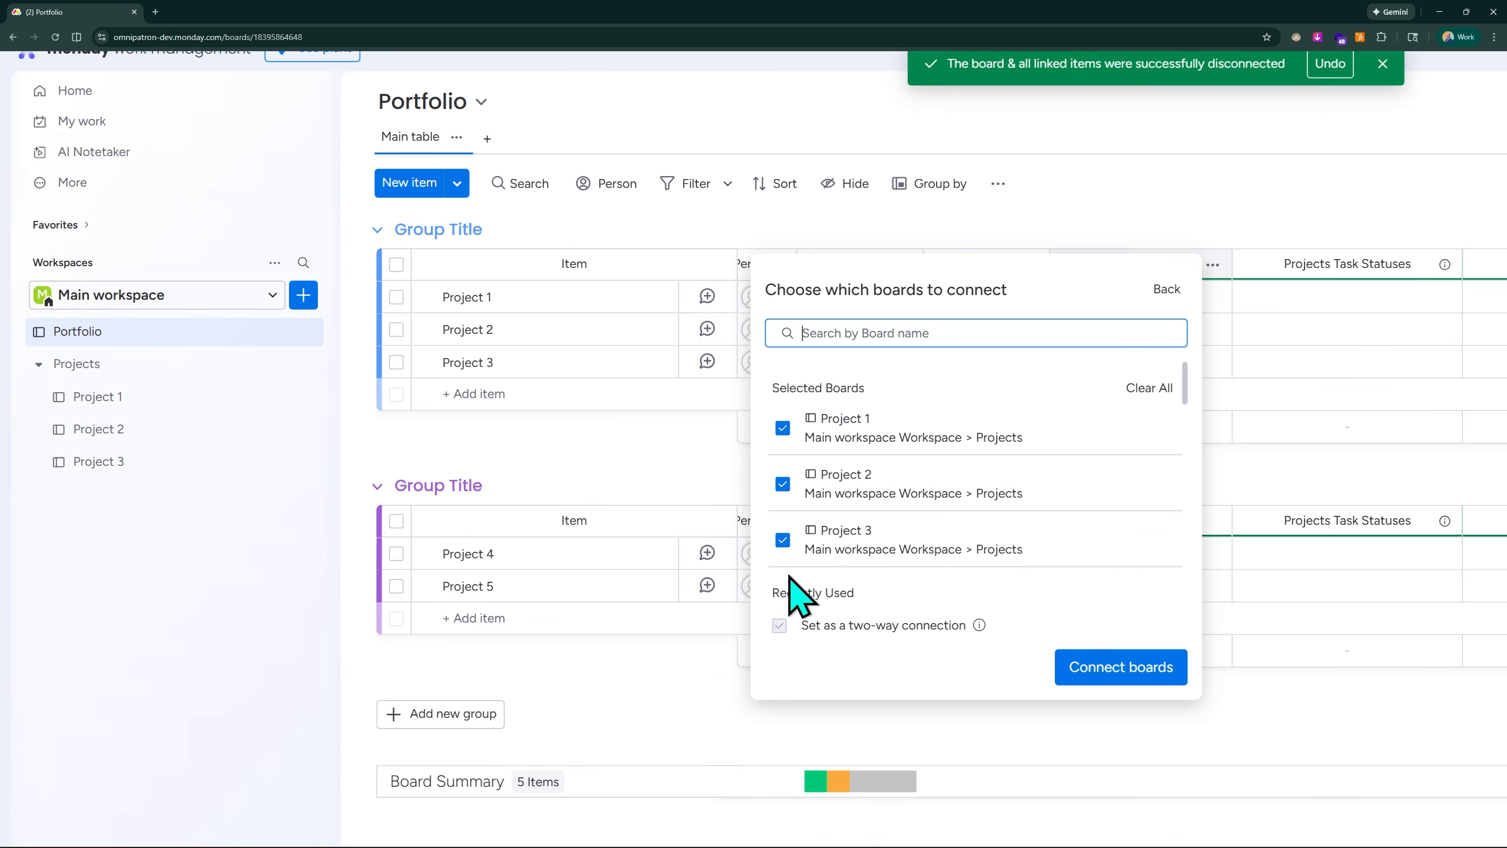
click(1137, 677)
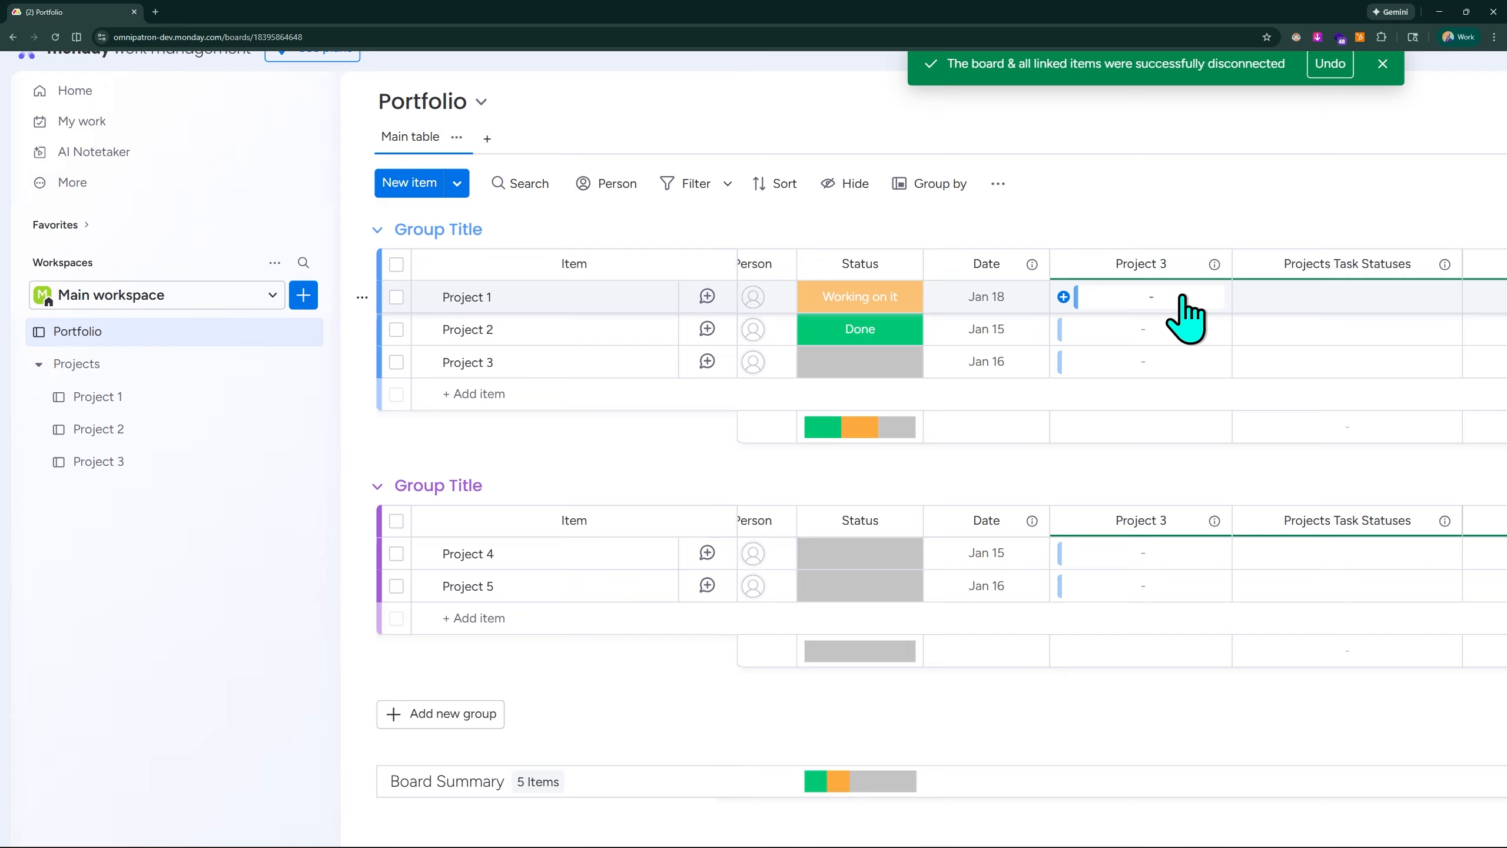
- Examine the tasks and the link to Portfolio columns on the Project 1, Project 2 and Project 3 boards
click(106, 399)
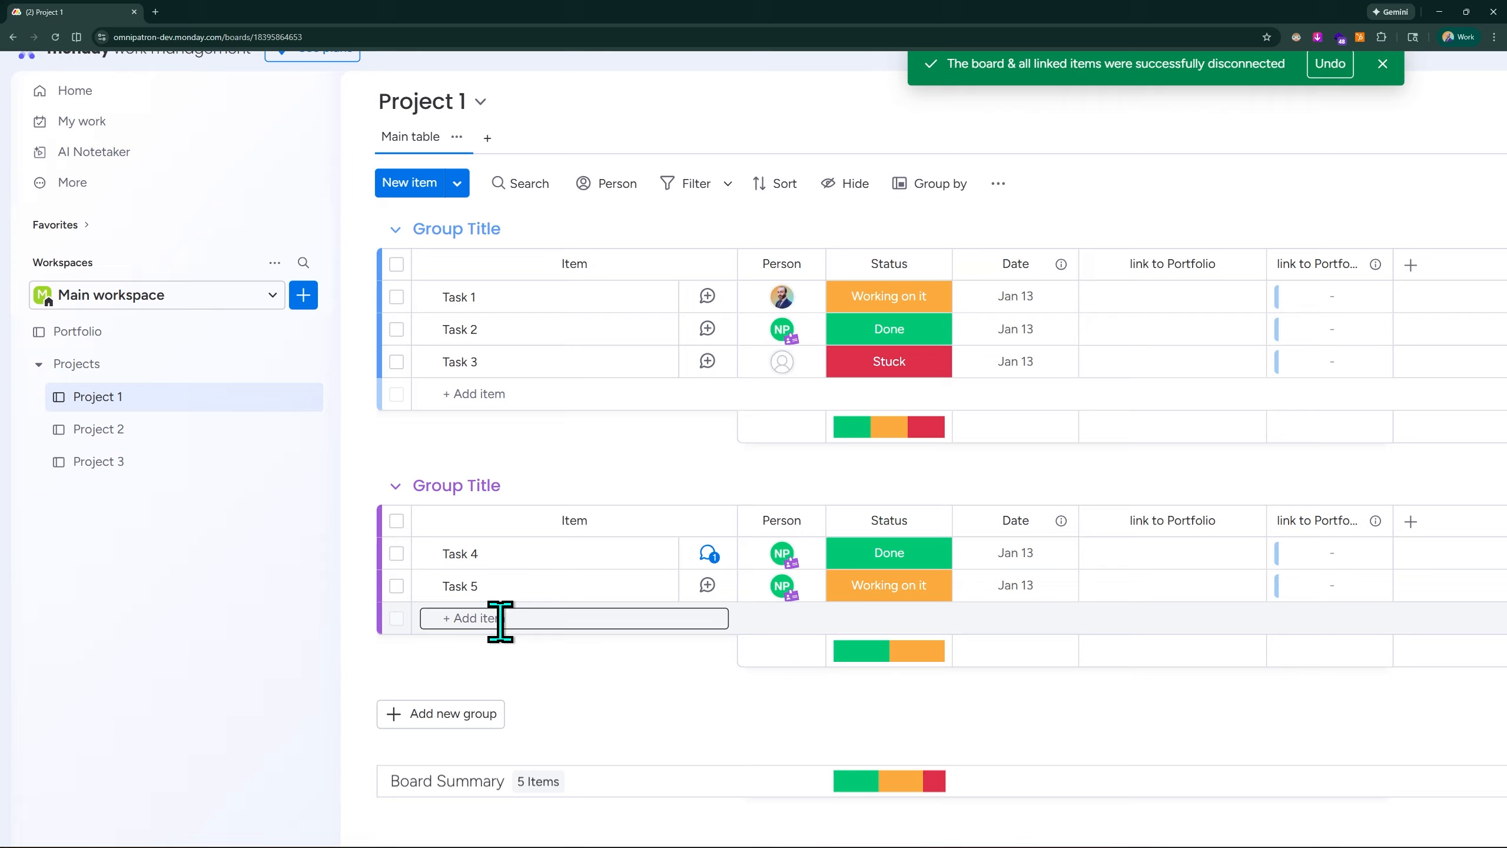
click(176, 439)
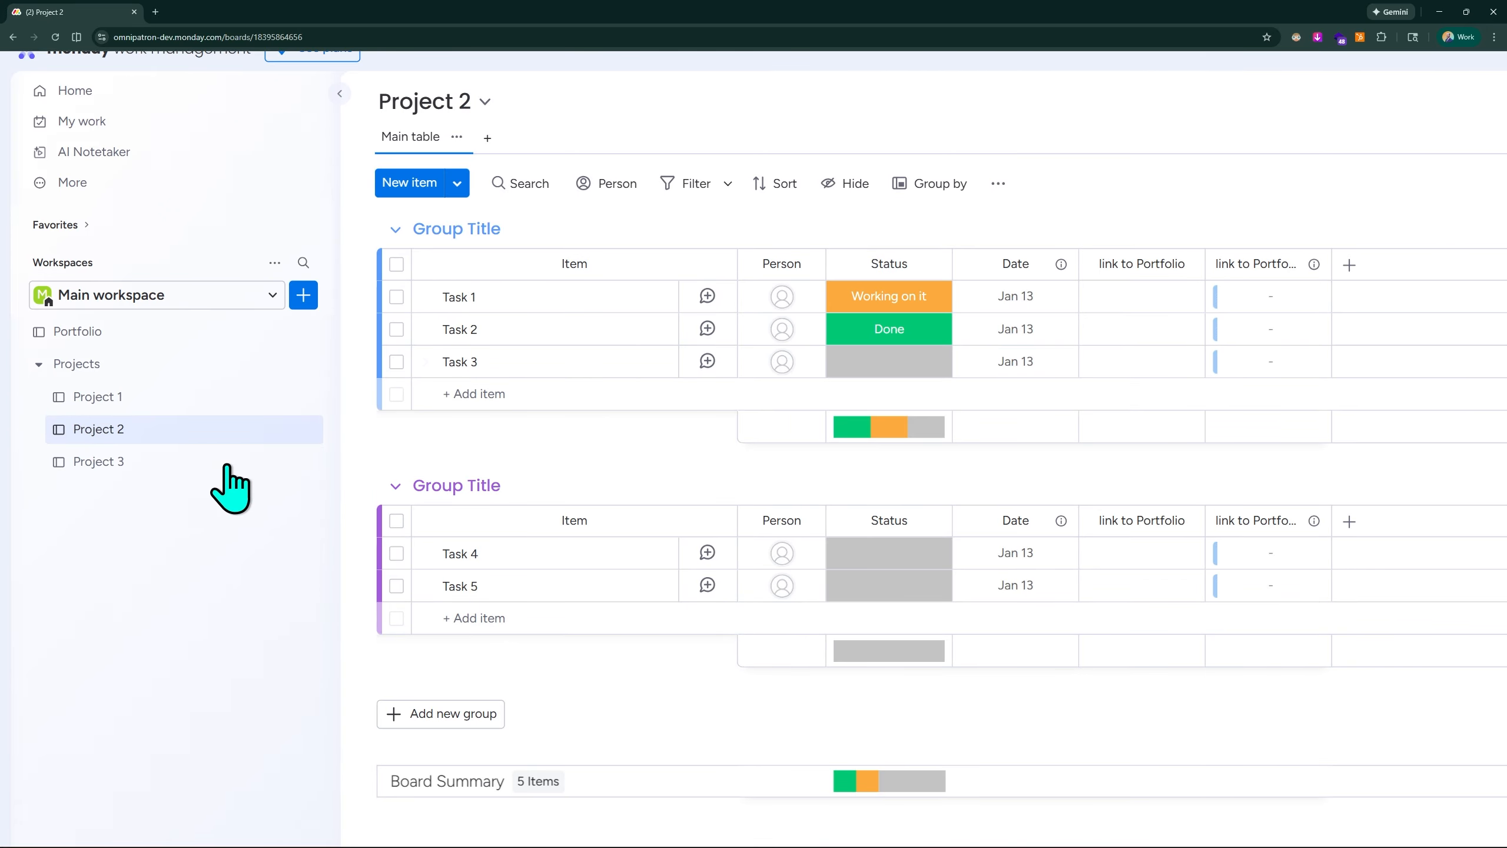
click(180, 469)
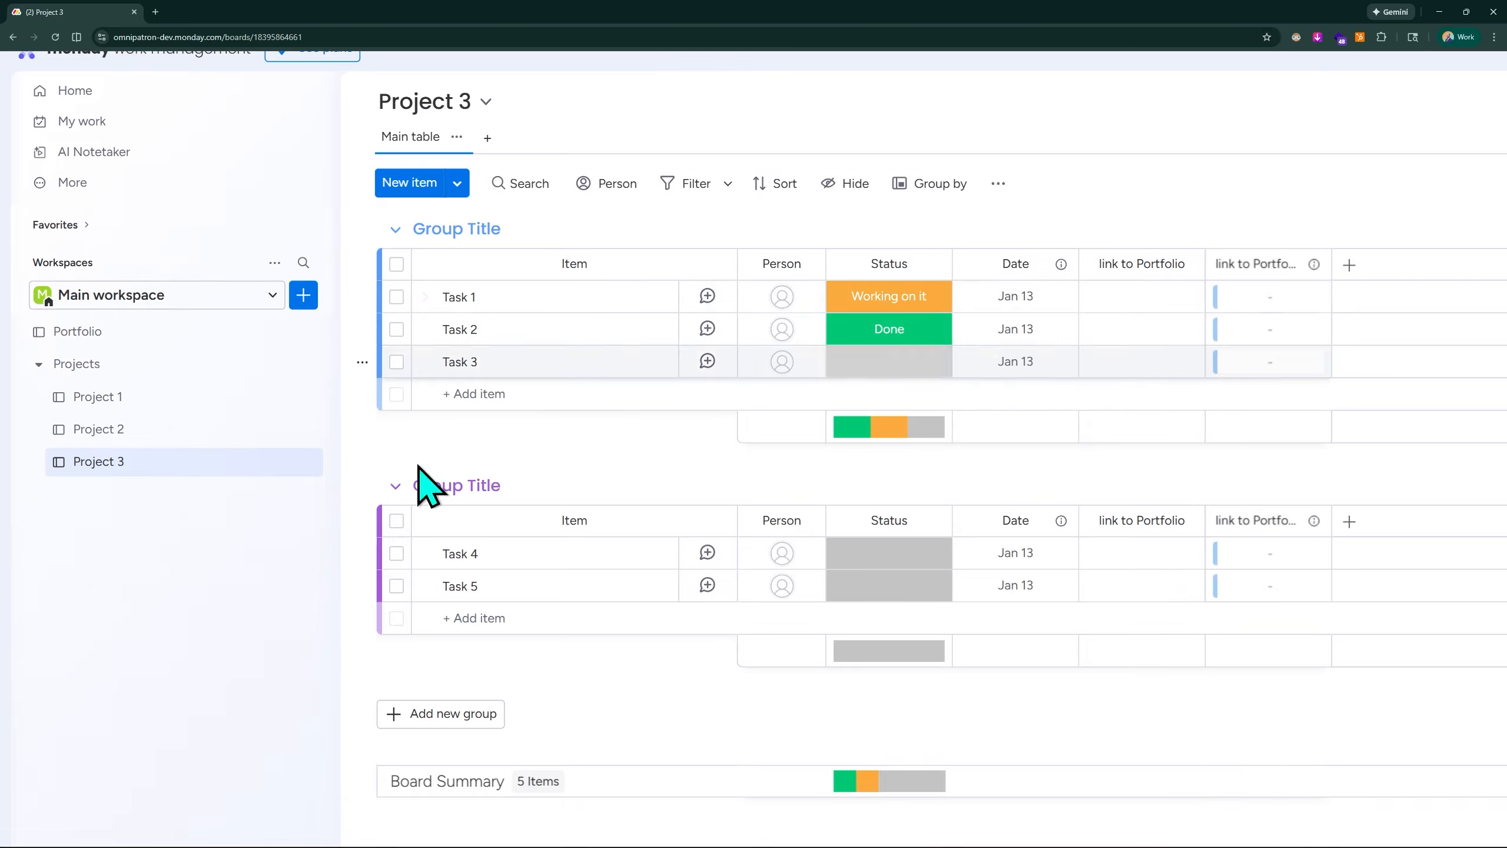
click(122, 396)
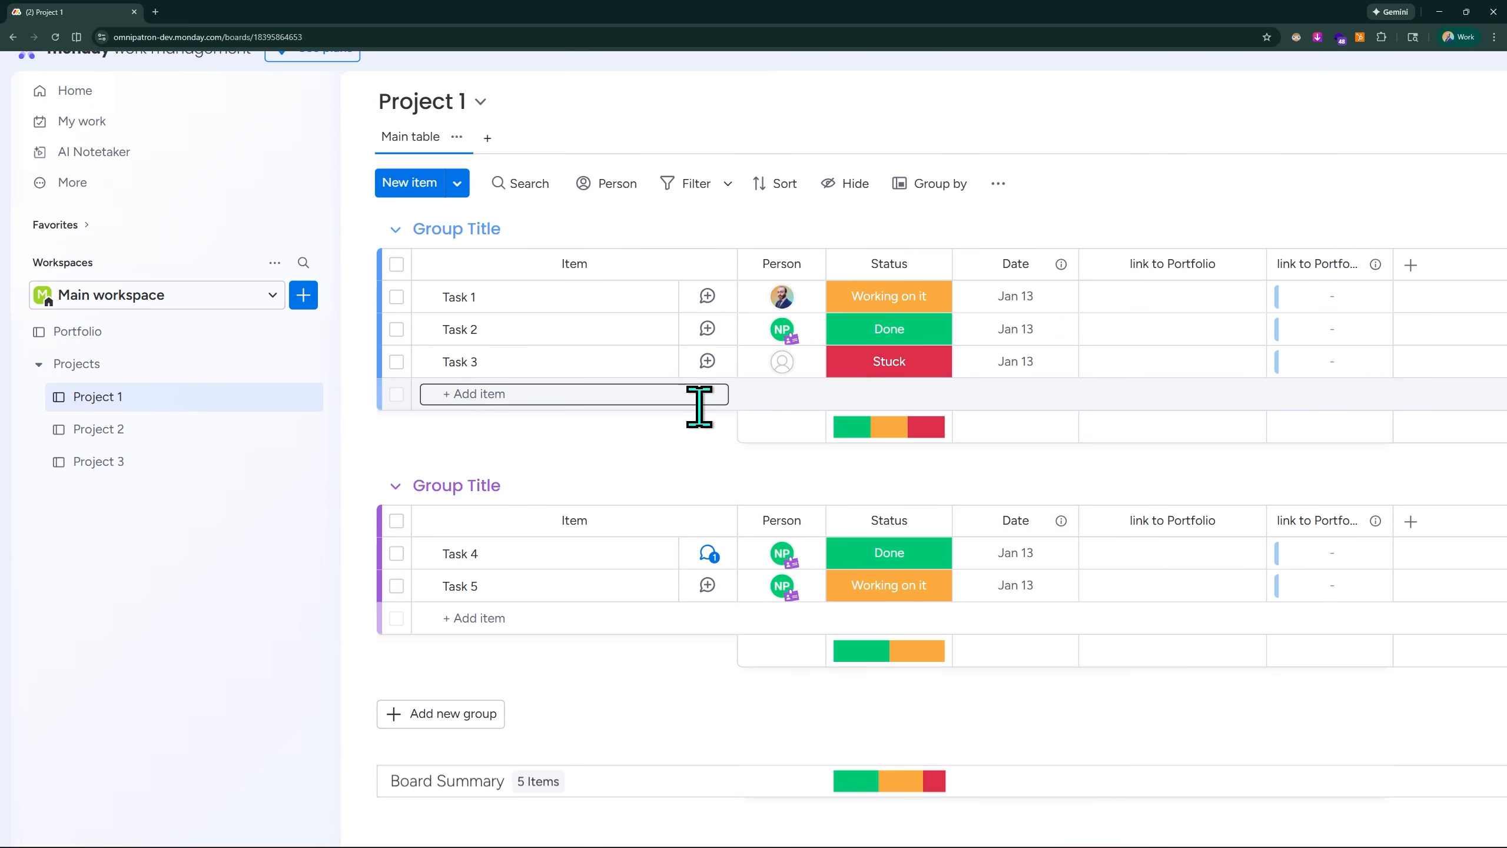
- Return to the Portfolio board and rename the Project 3 connected-board column to "Projects"
click(77, 331)
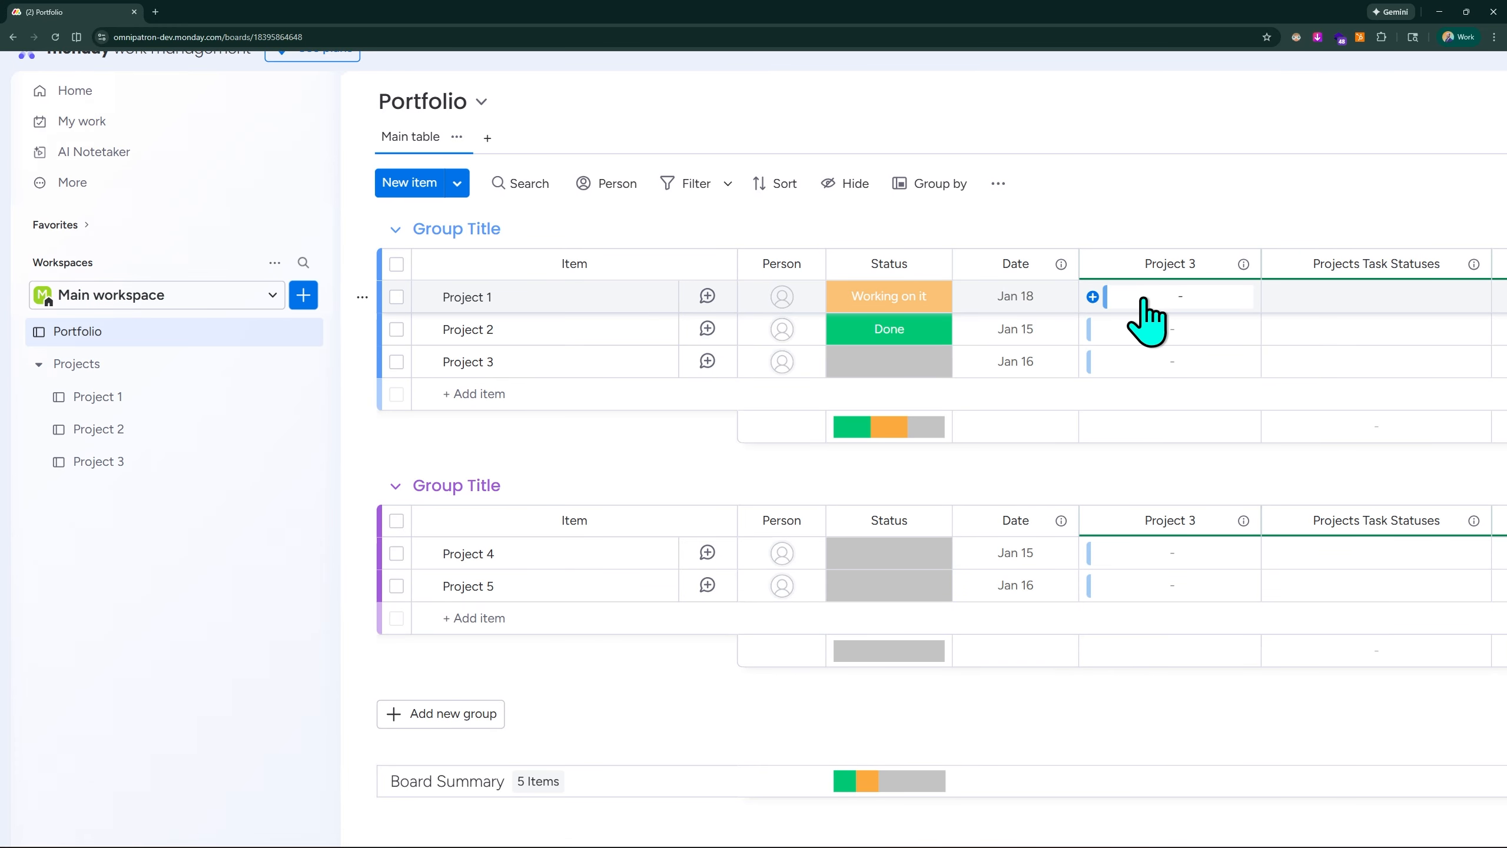
click(1181, 300)
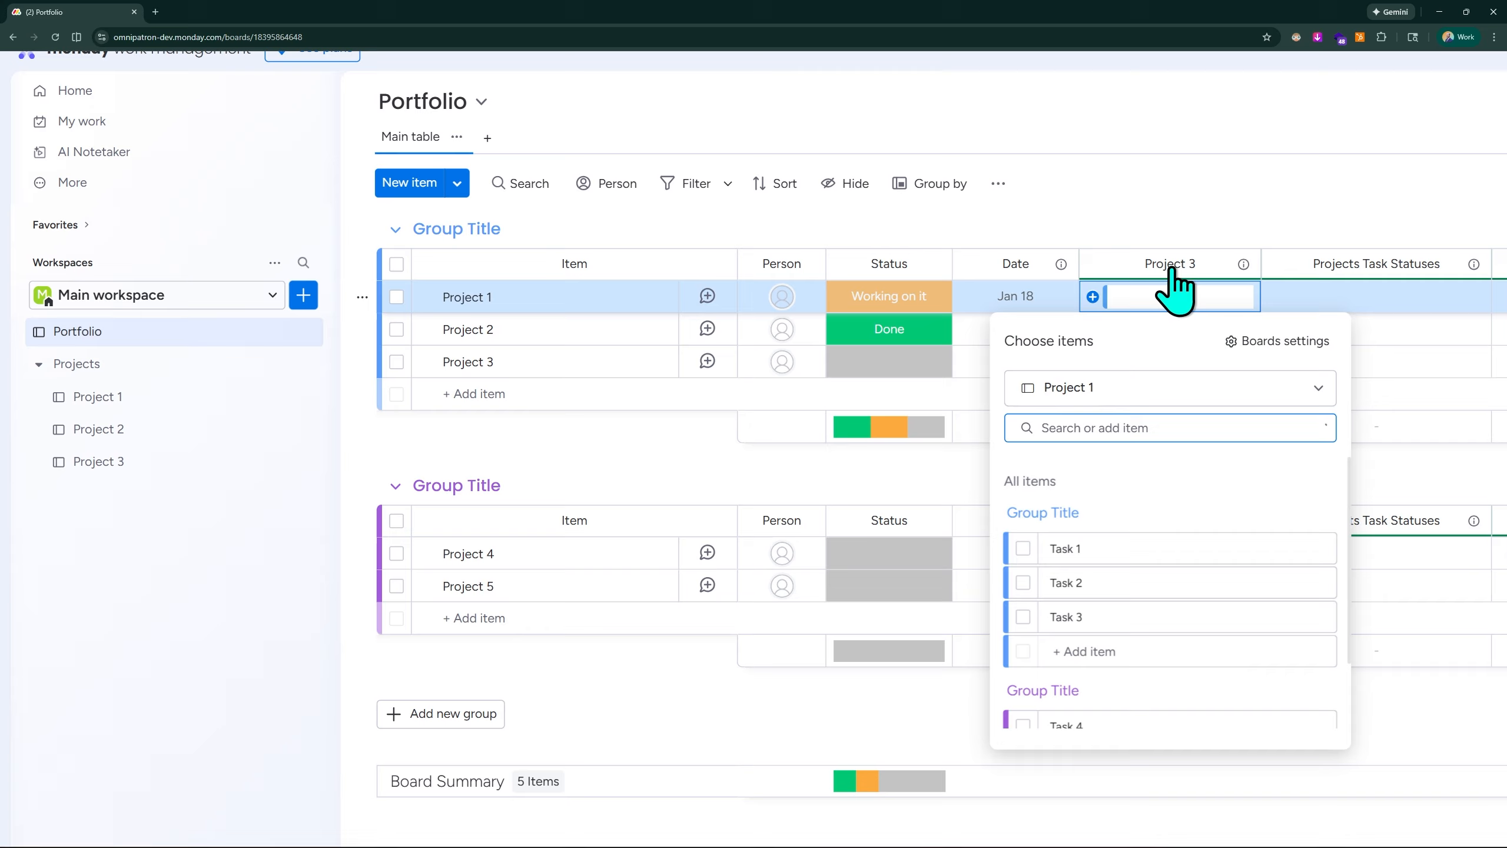
key(Escape)
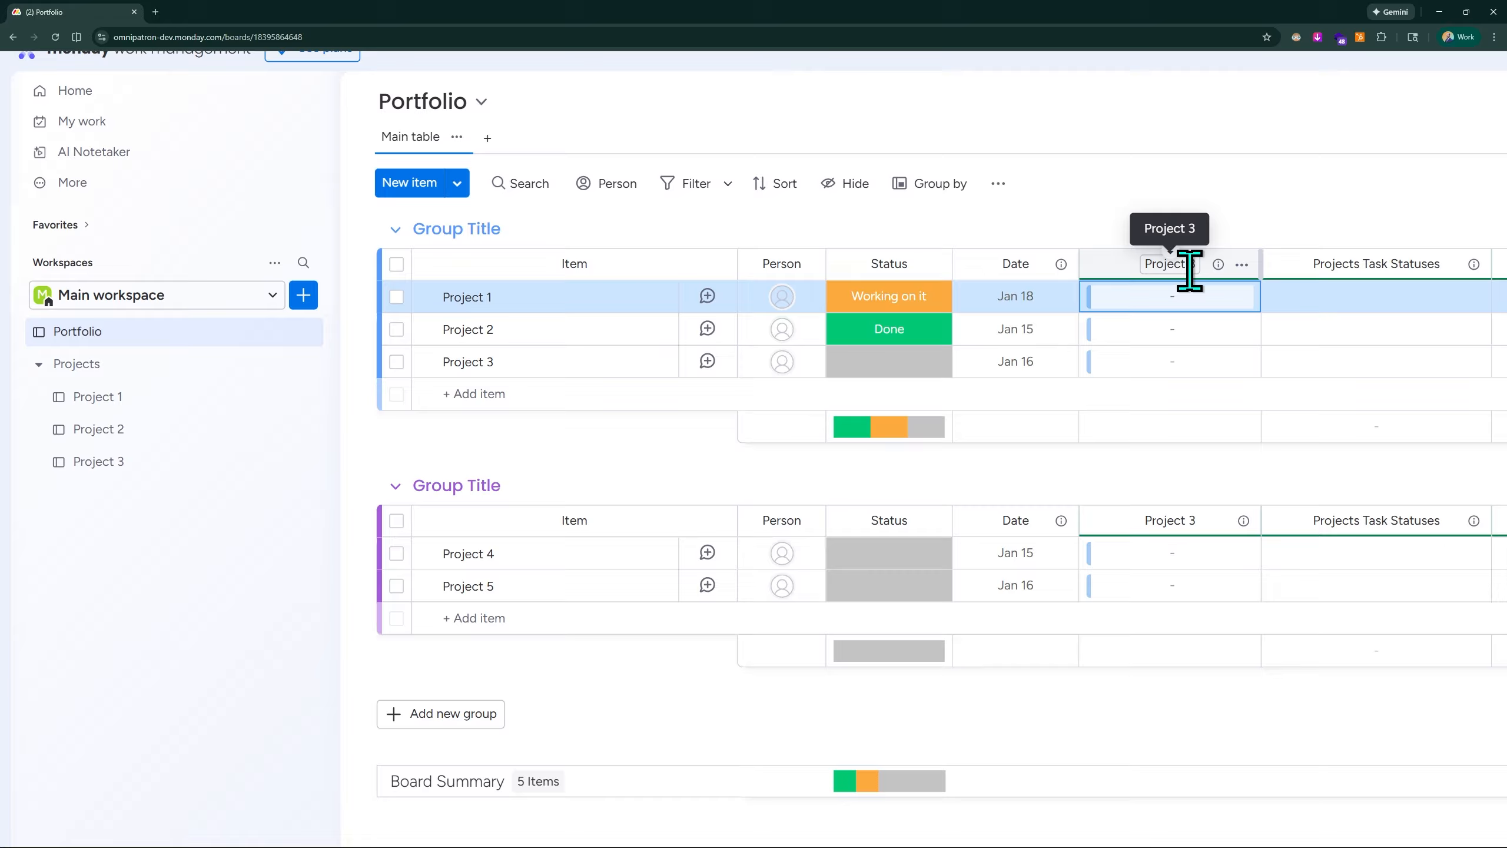
double_click(1190, 268)
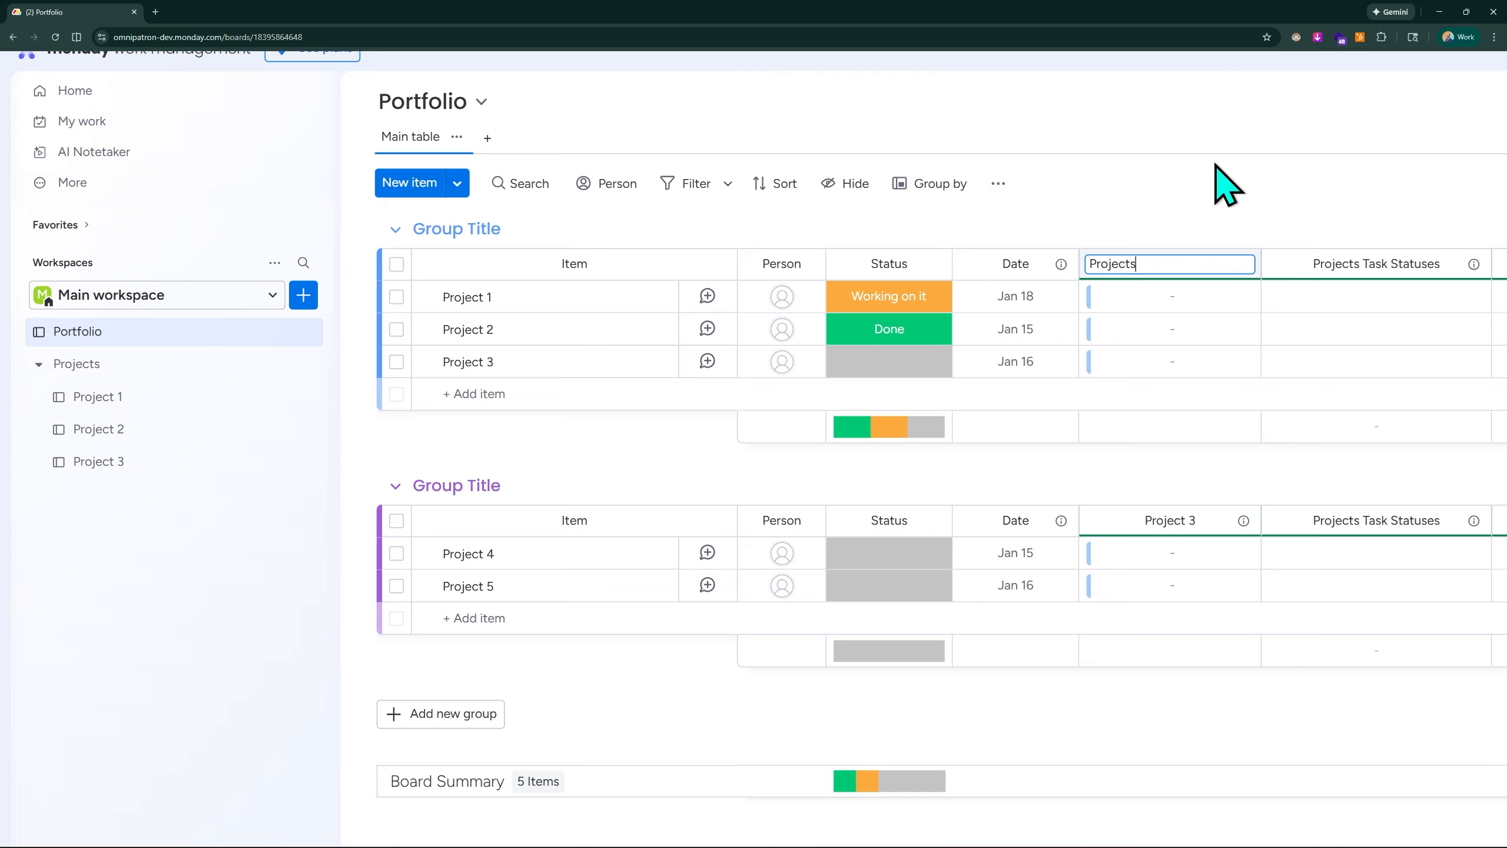
key(Return)
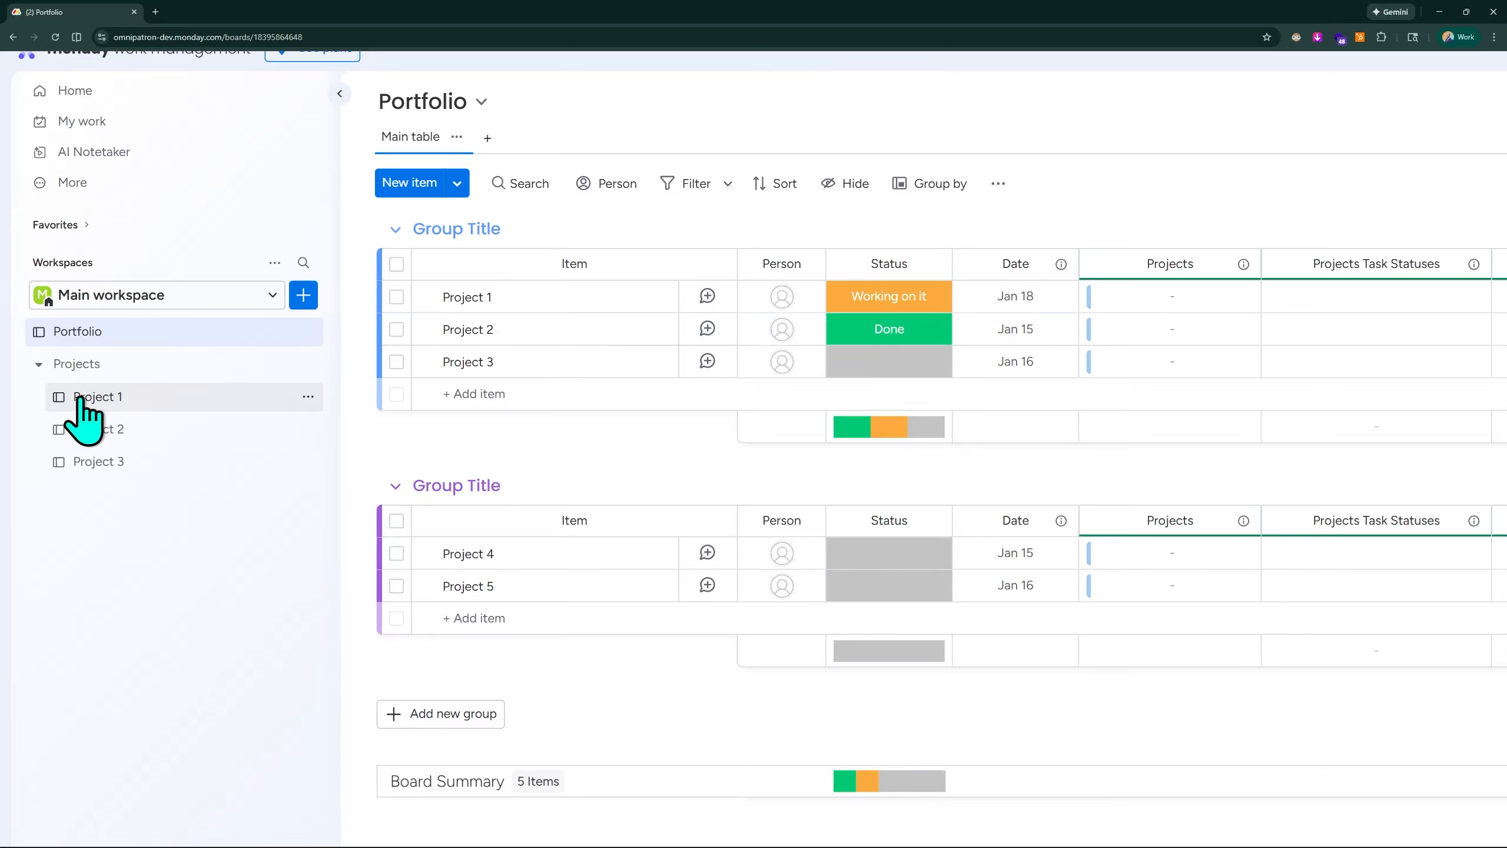
- Link Task 1 through Task 5 from the Project 1 board to the Project 1 item in the Projects column
click(1168, 296)
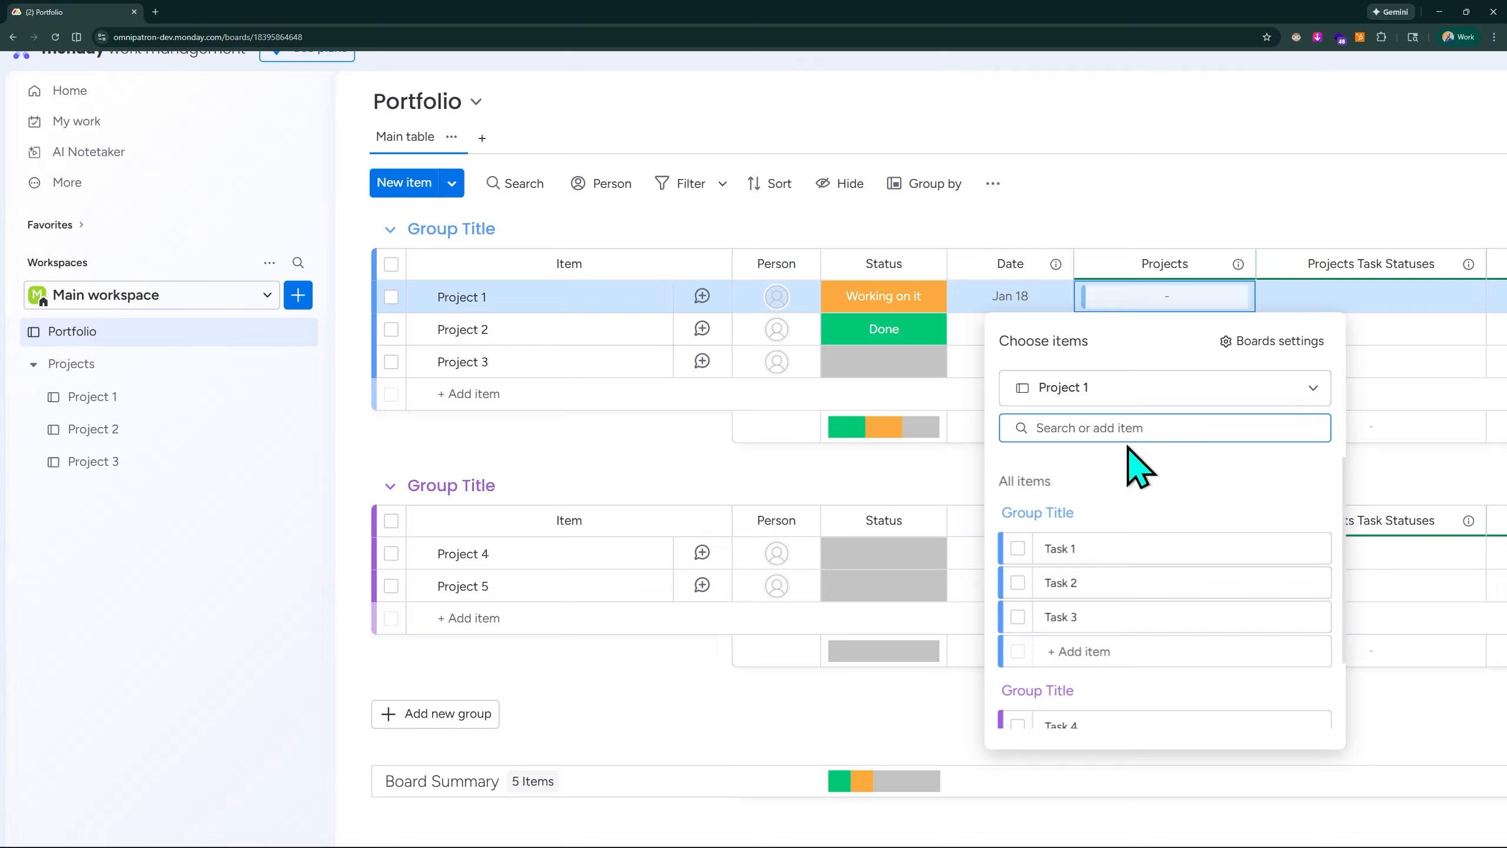
click(1109, 389)
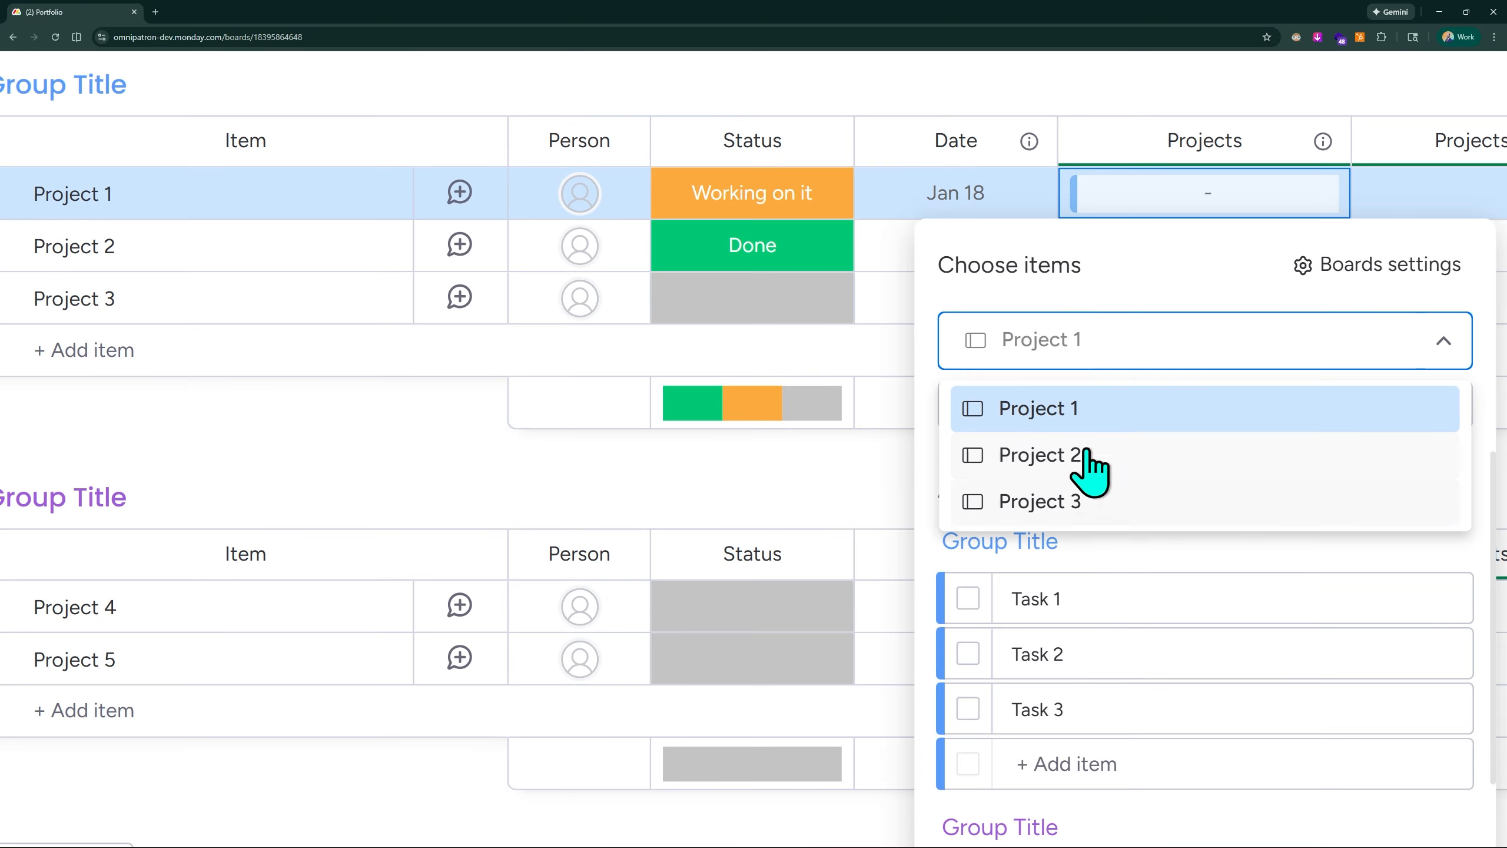
click(1053, 414)
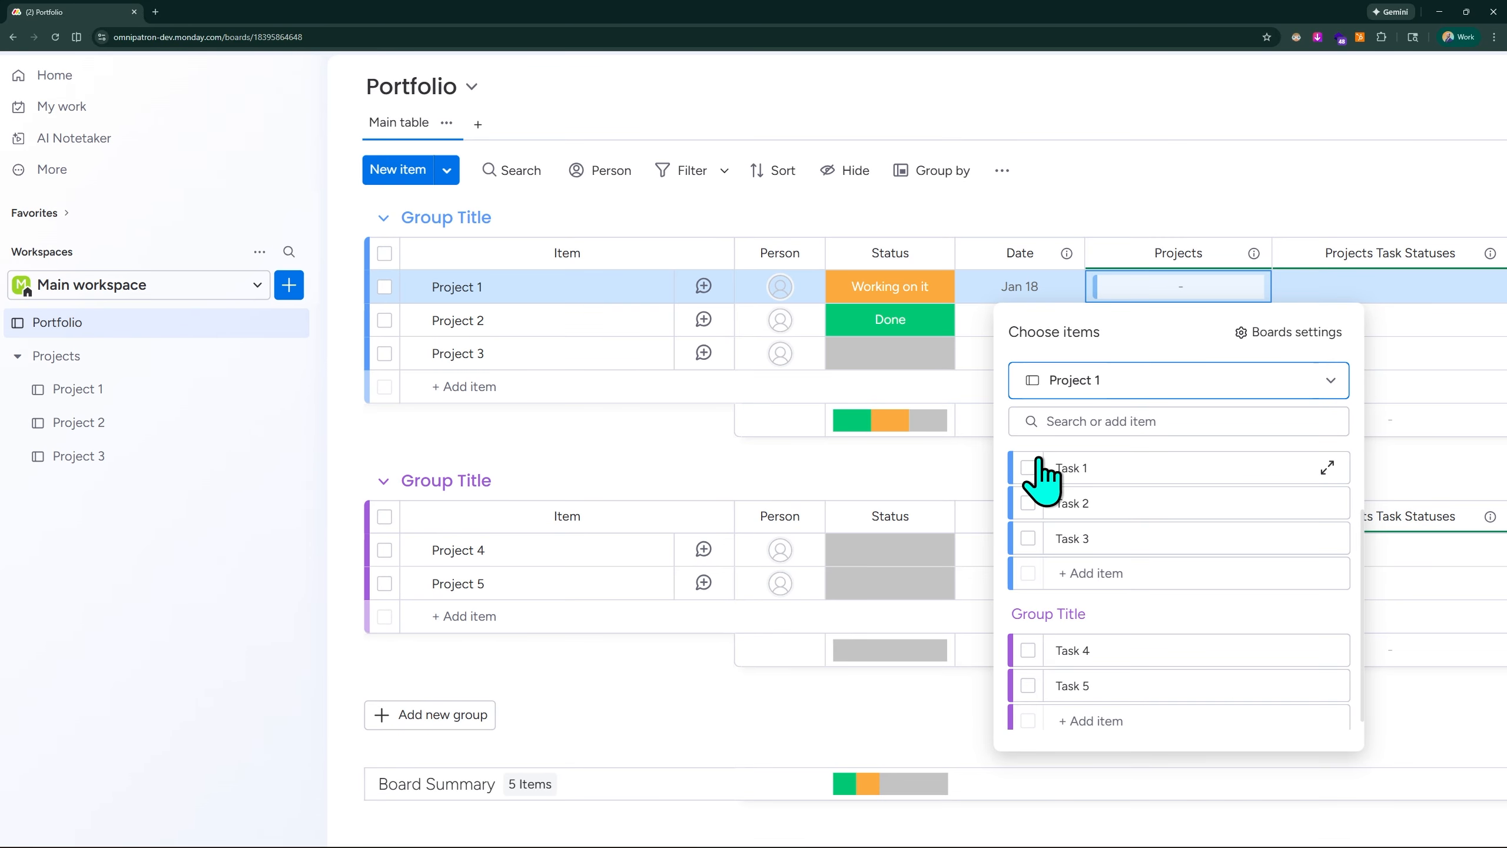
click(1028, 469)
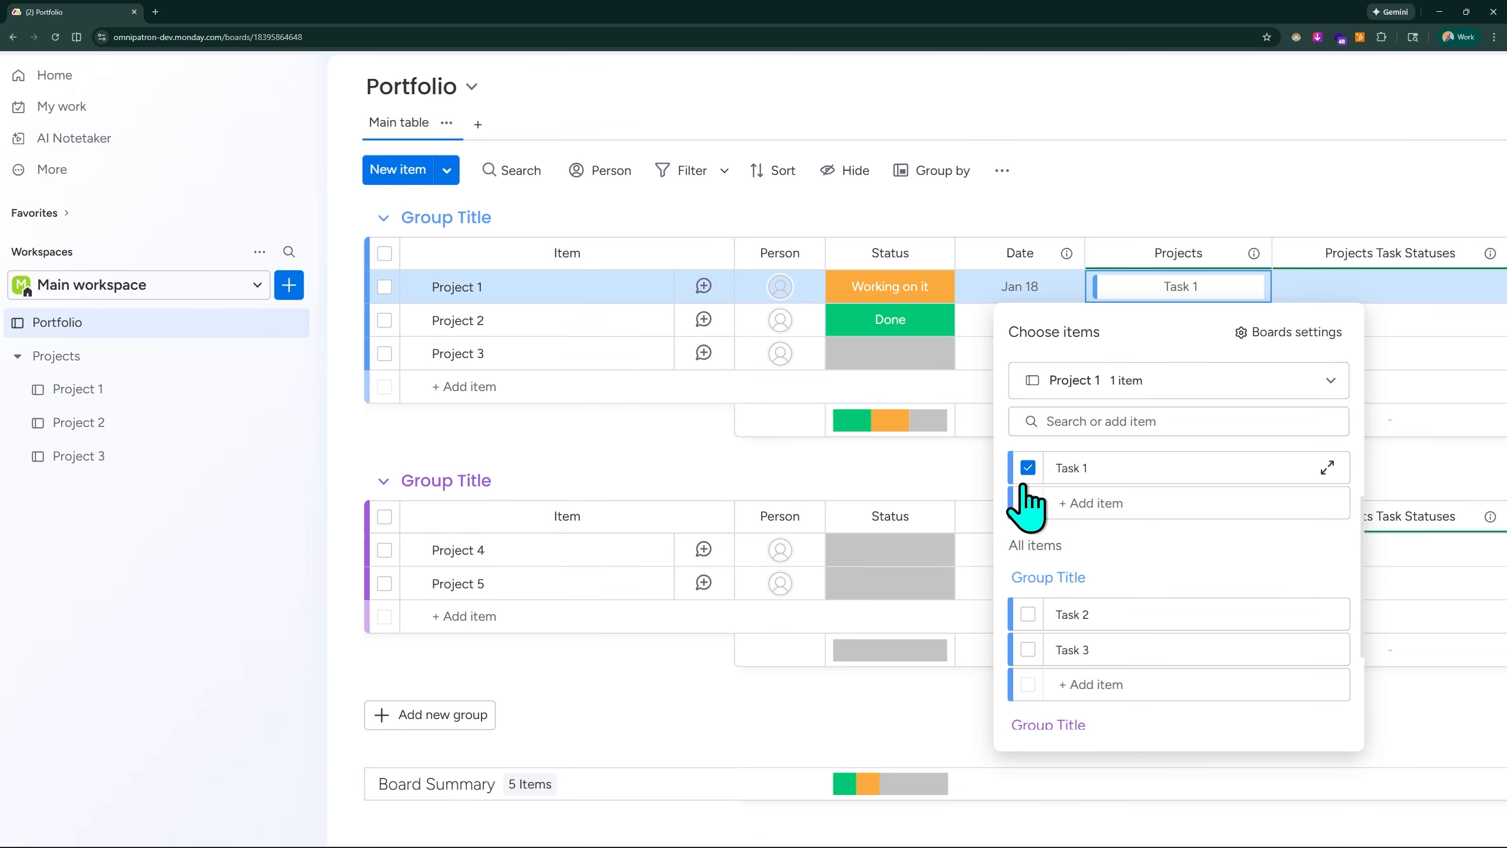
click(1029, 615)
click(1029, 648)
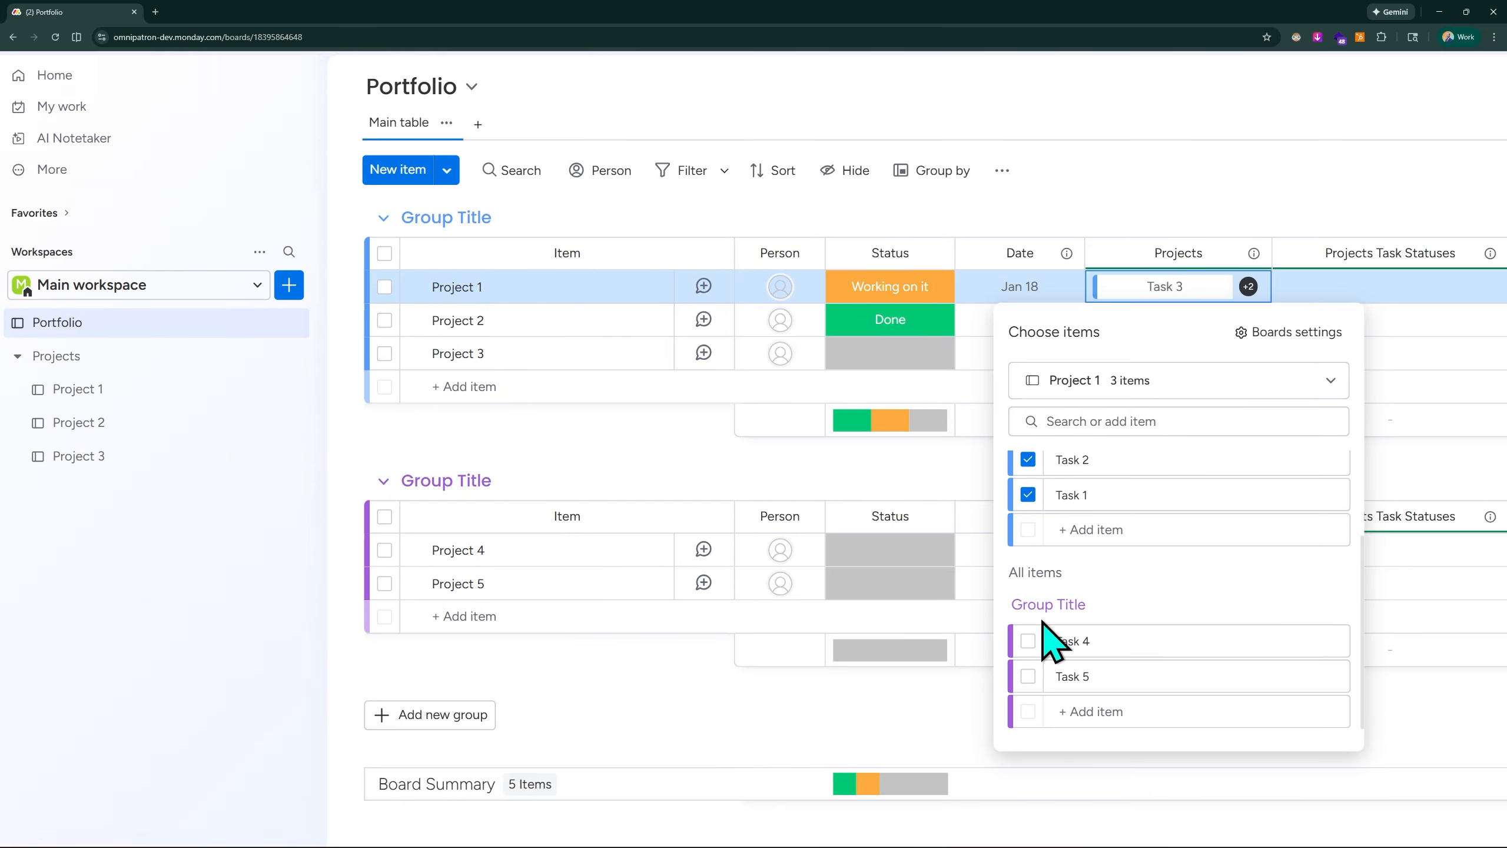
click(1028, 641)
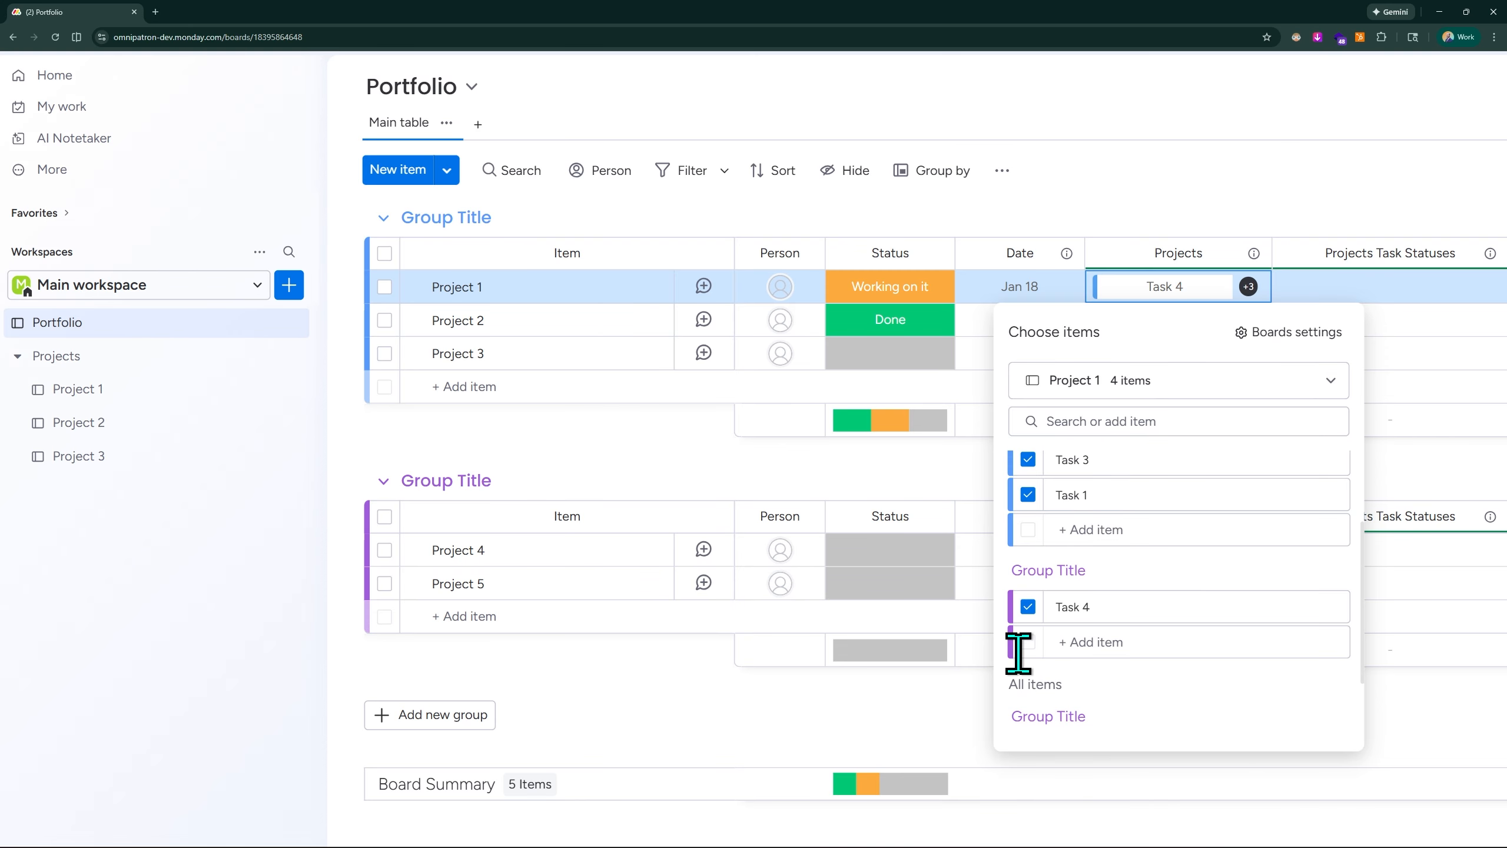
scroll(1059, 586, down, 2)
click(1028, 677)
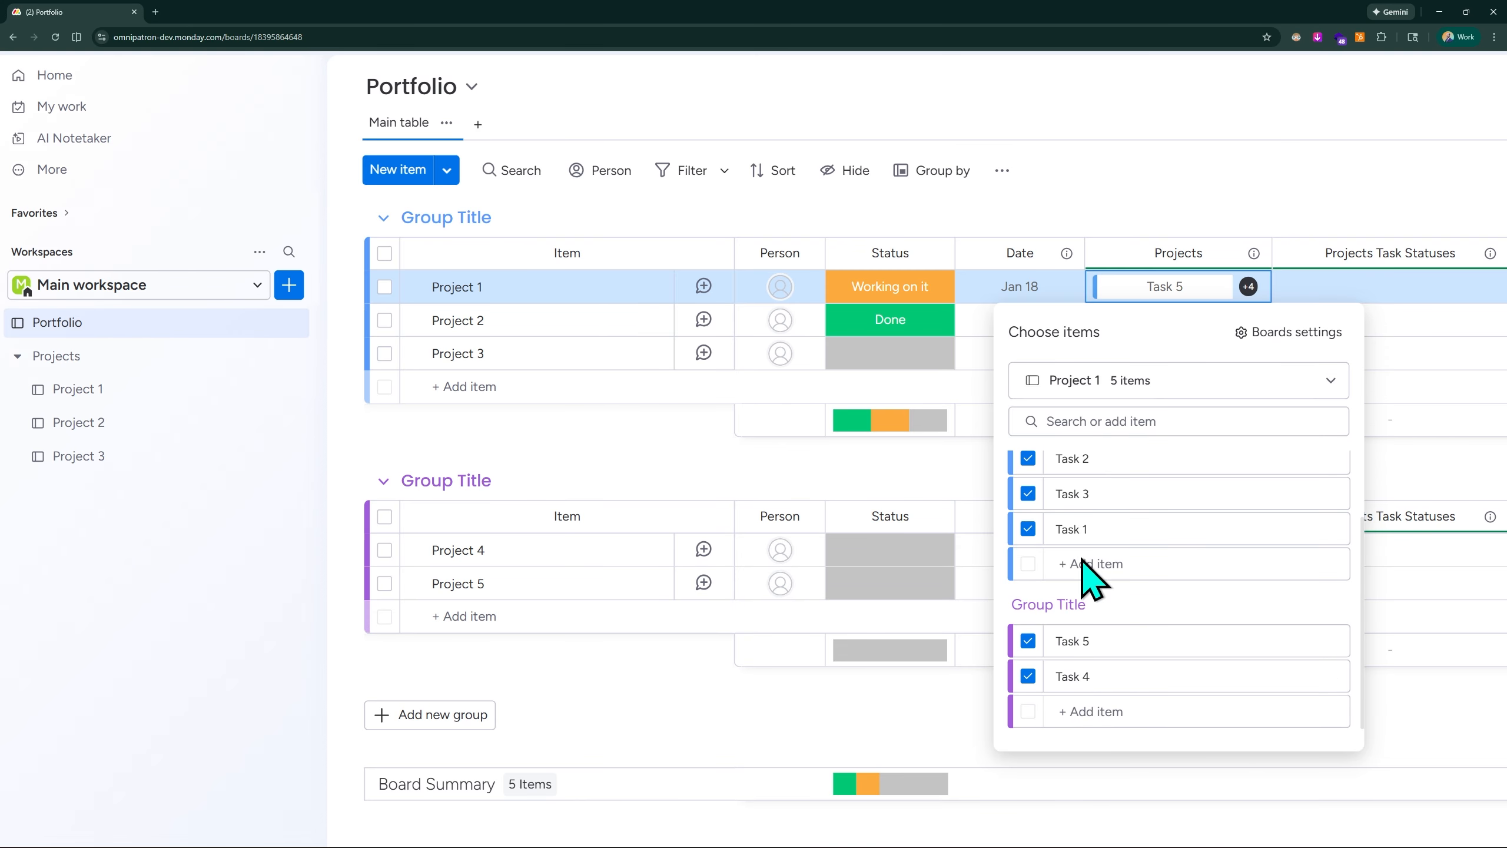
click(1185, 196)
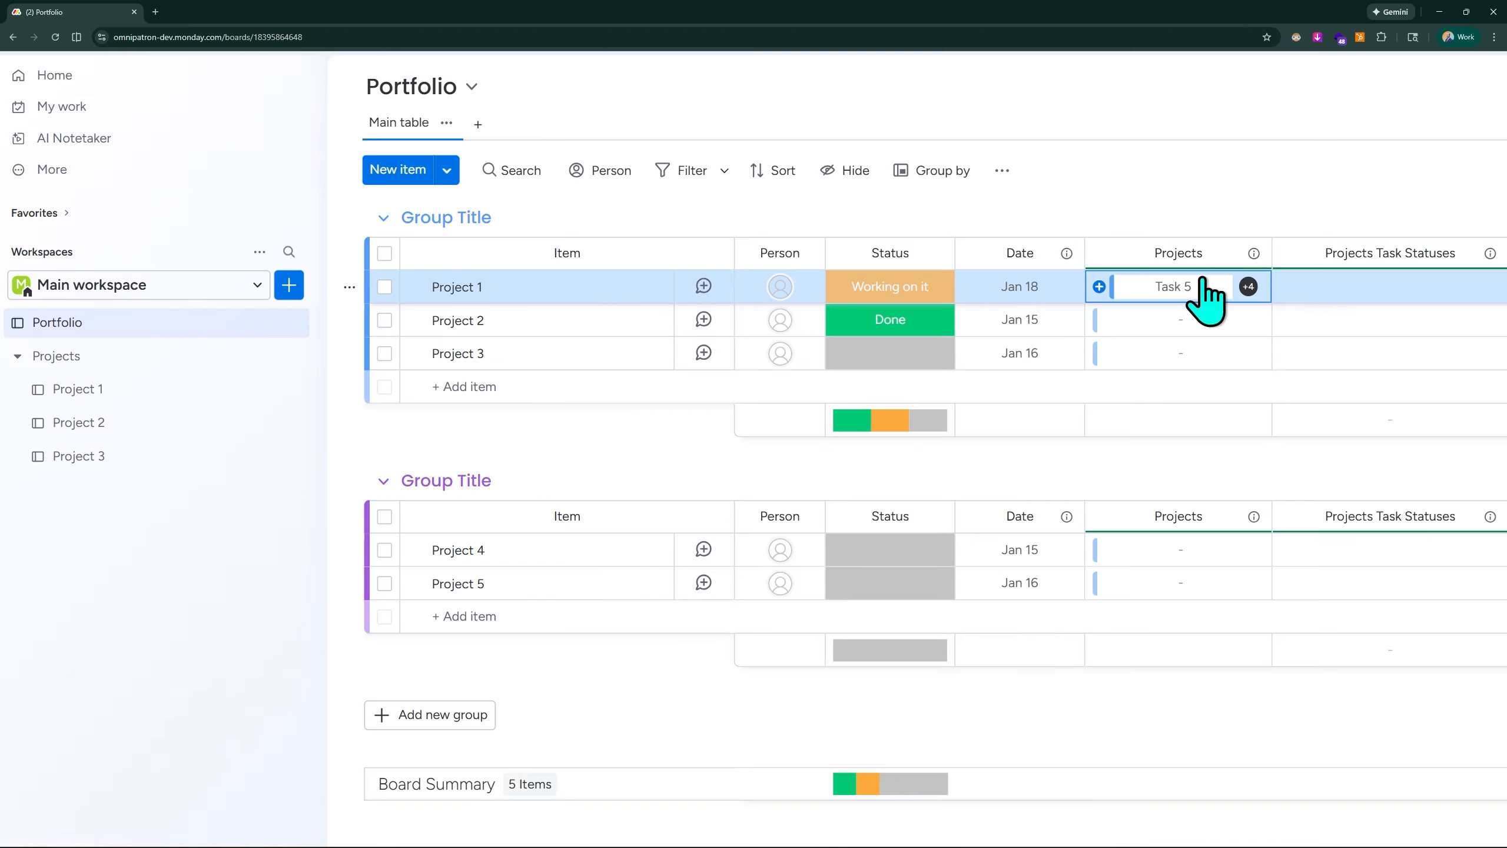
- Widen the second link to Portfolio column on the Project 1 board, and return to the Portfolio board
click(80, 392)
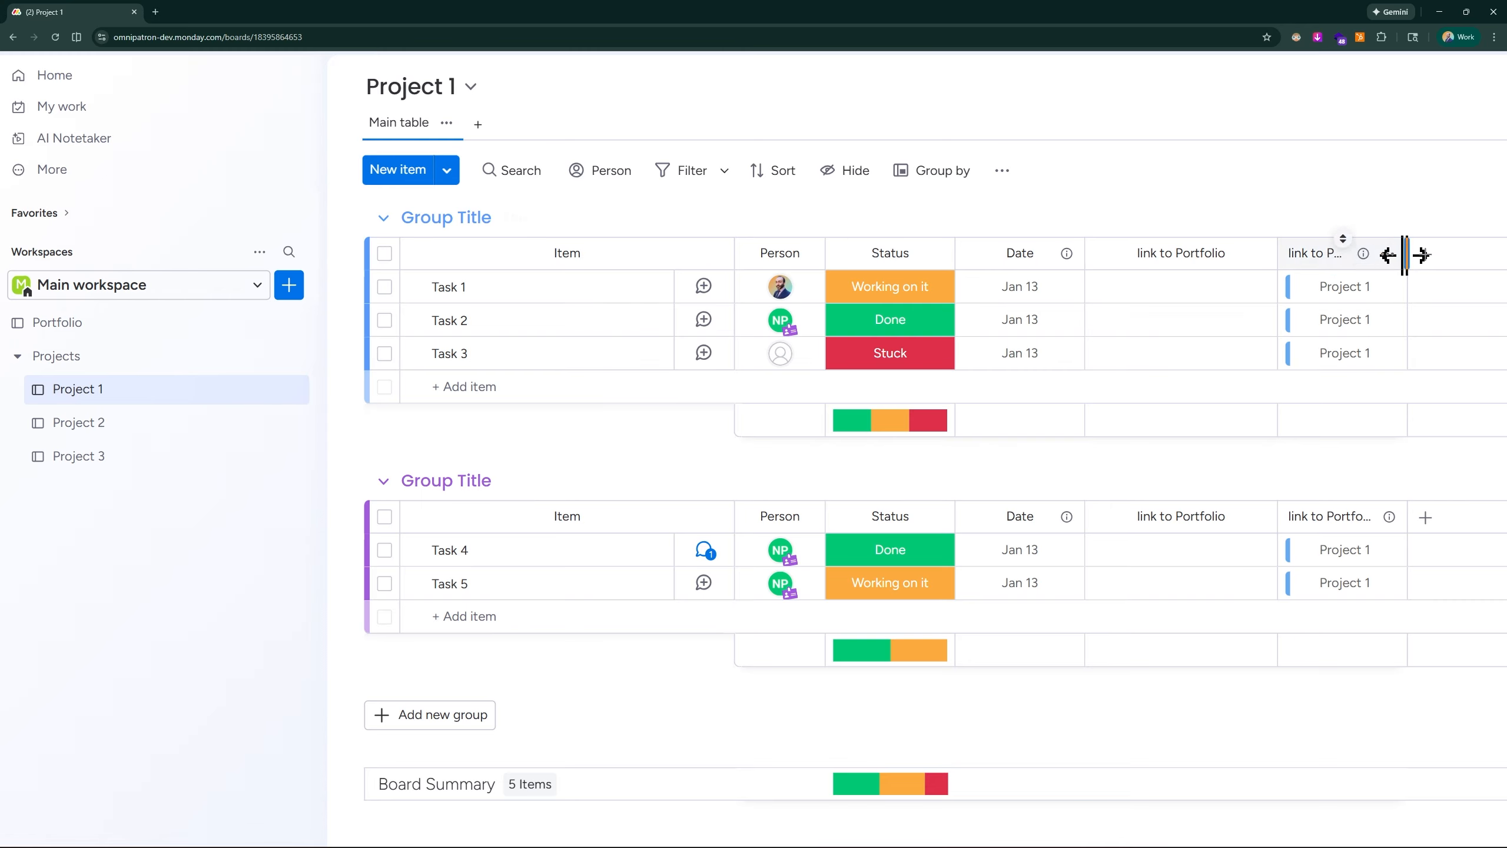
drag(1407, 254, 1467, 256)
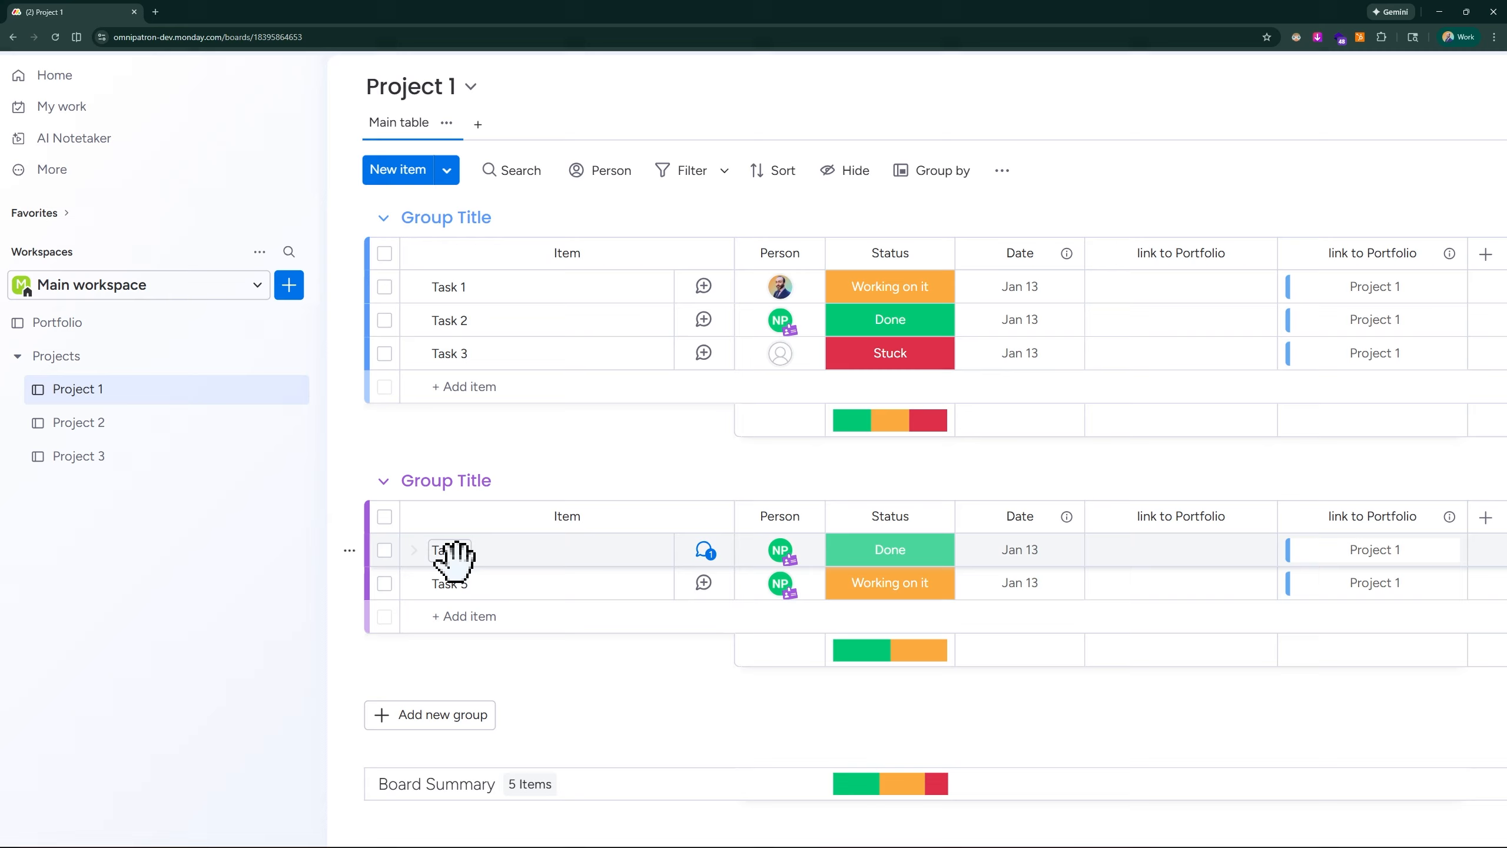
click(113, 327)
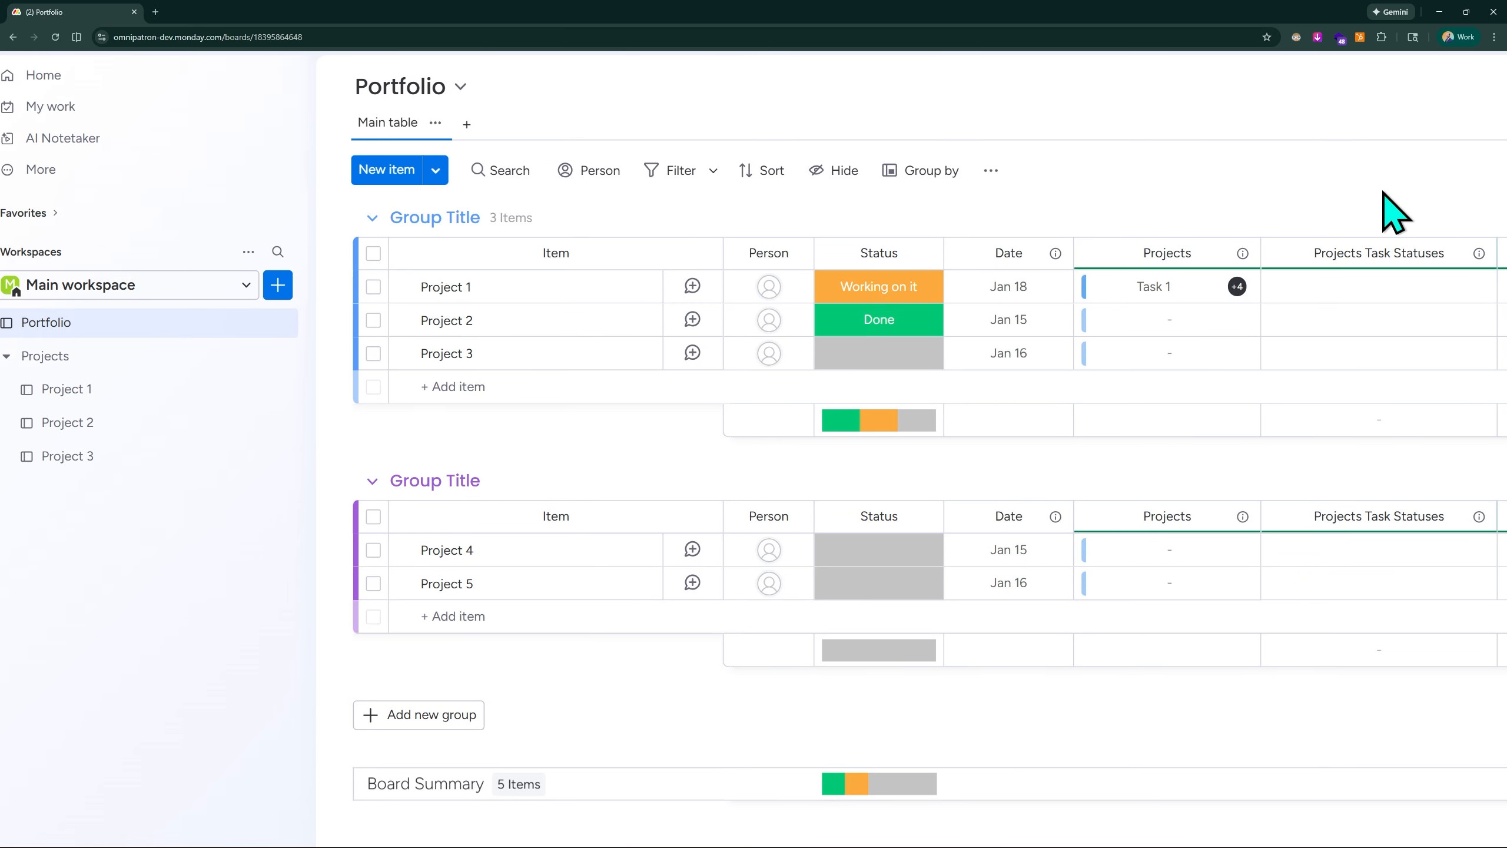
- Set the Projects Task Statuses column to mirror the Status column from the Project 1, Project 2 and Project 3 boards
scroll(126, 207, right, 2)
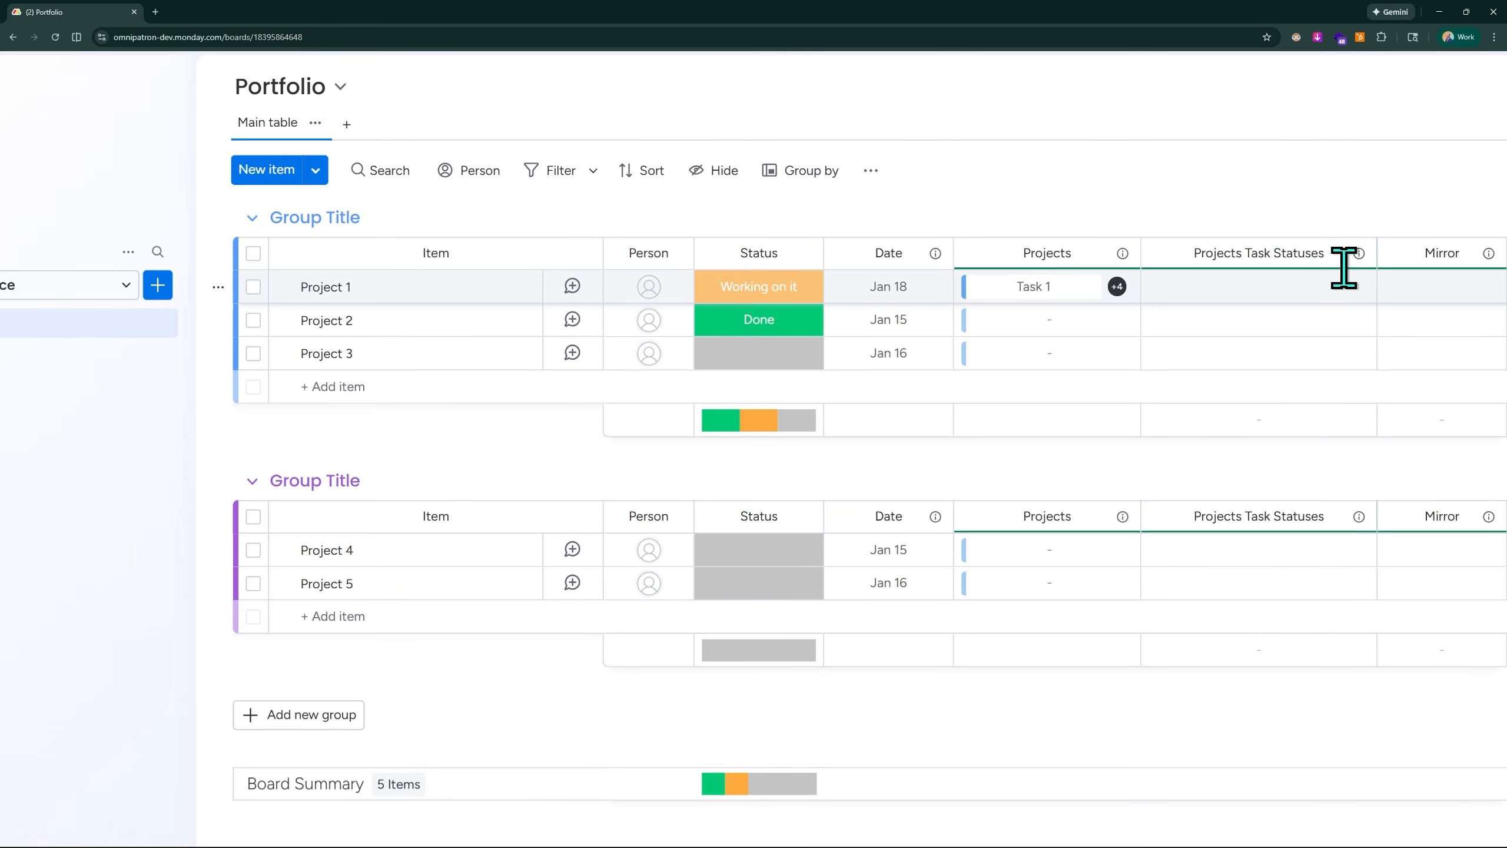
click(1356, 254)
mouse_move(1256, 321)
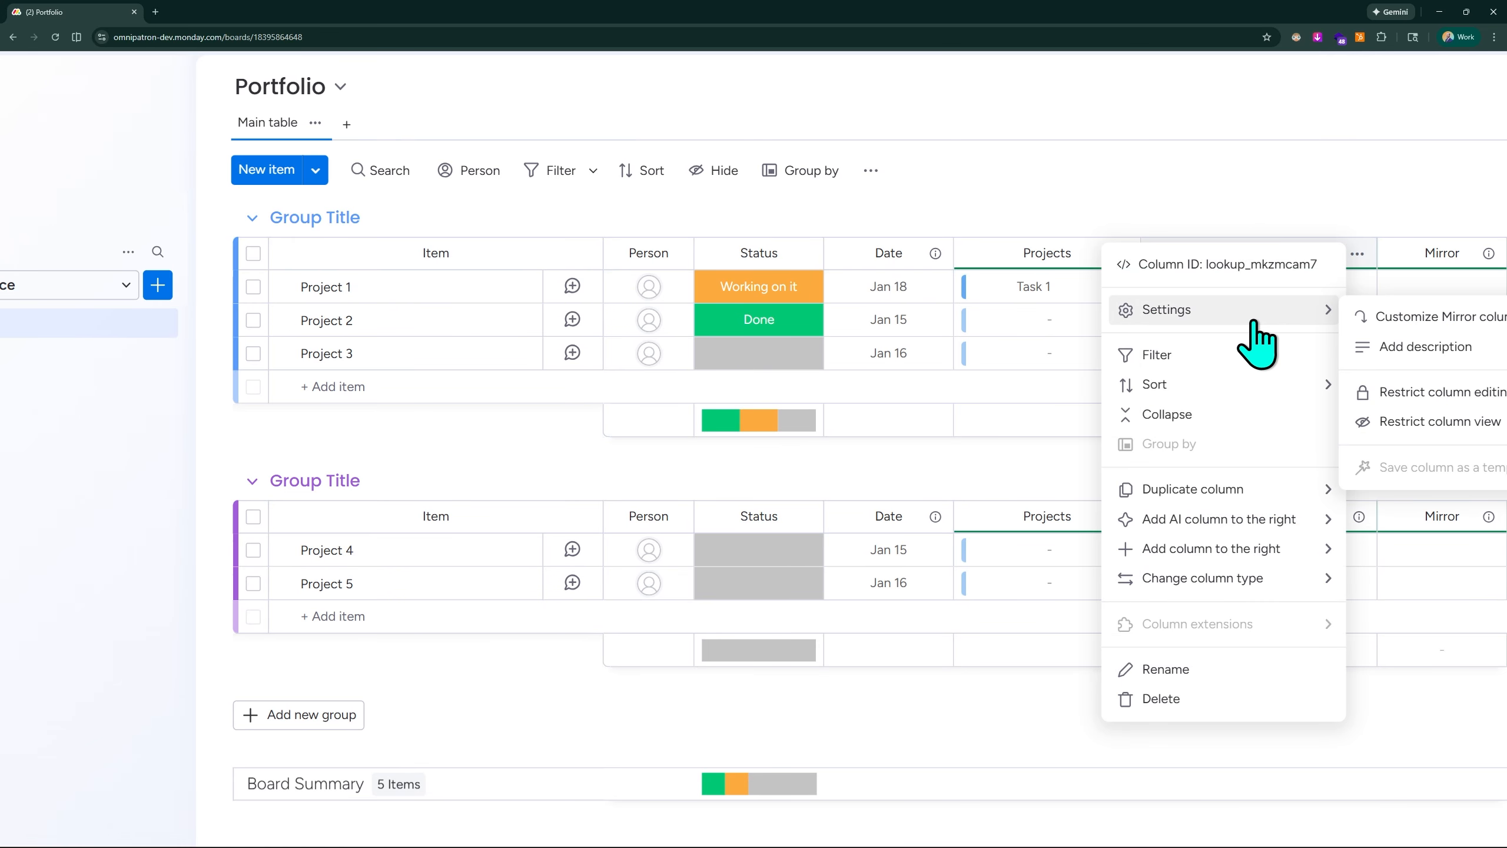
click(1391, 317)
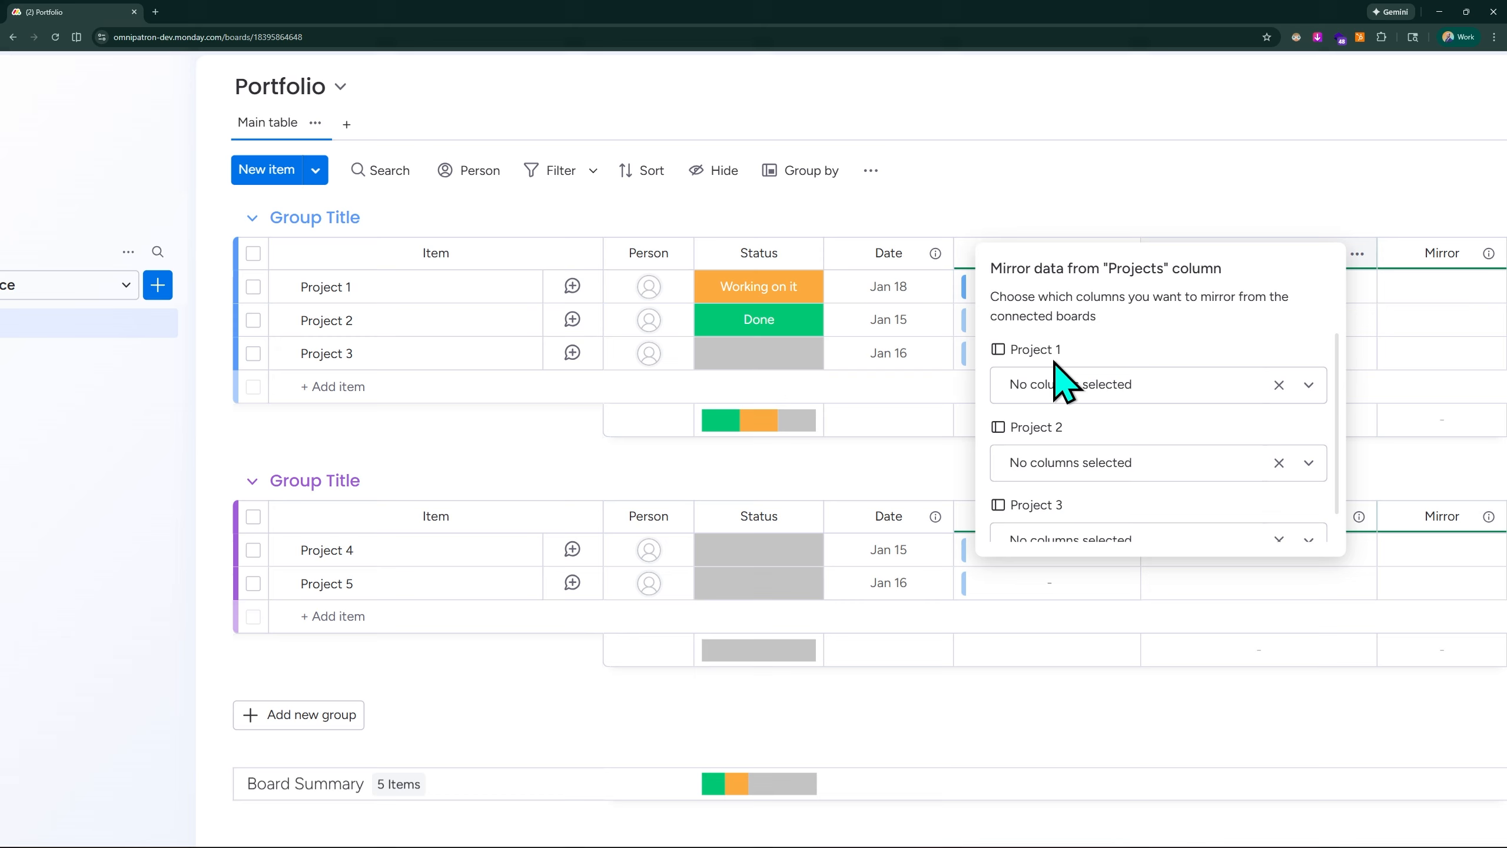
click(1157, 384)
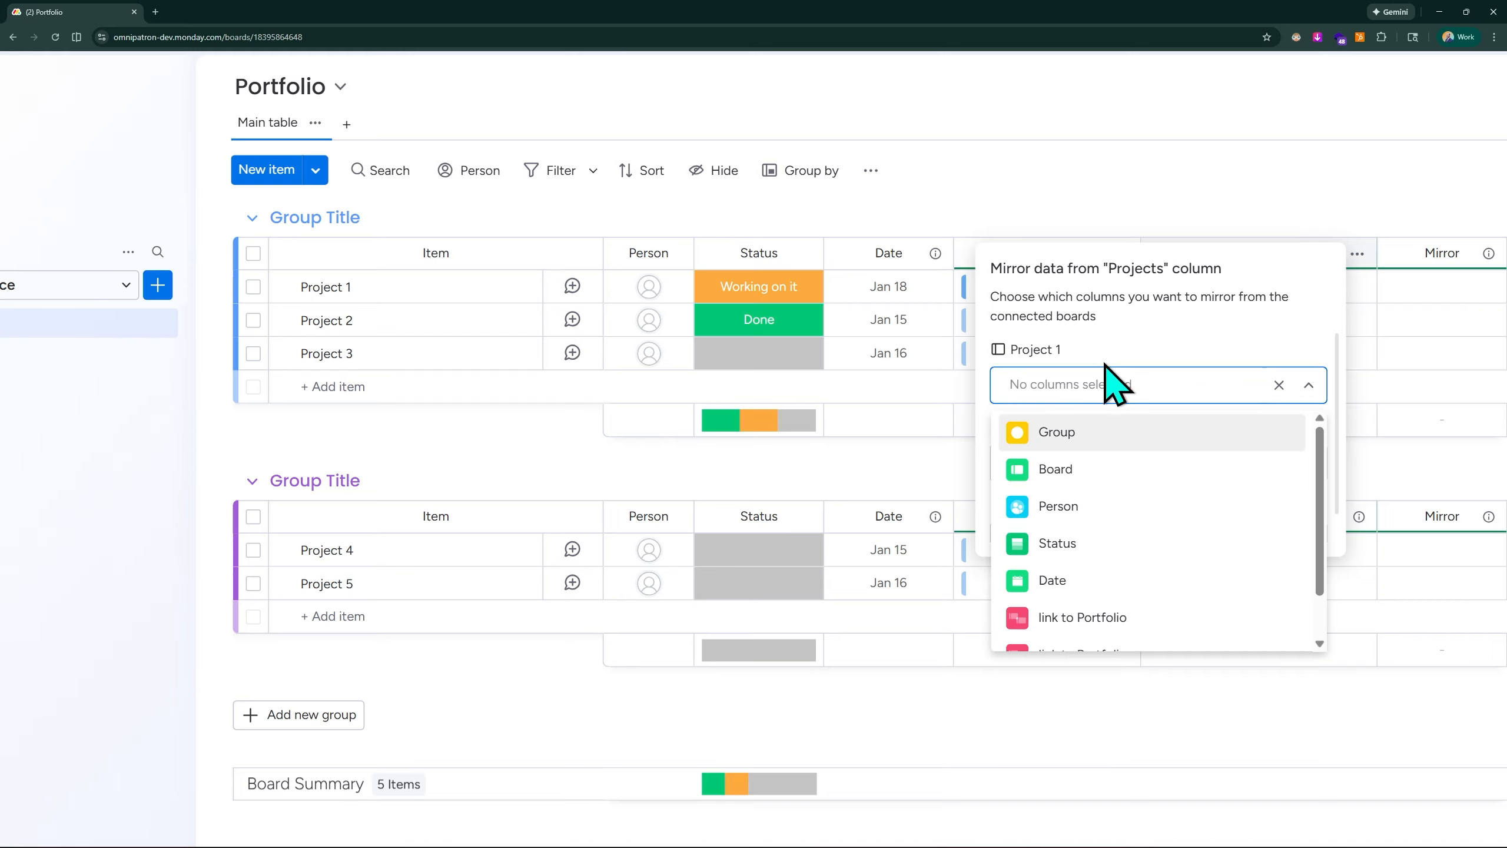
click(1080, 543)
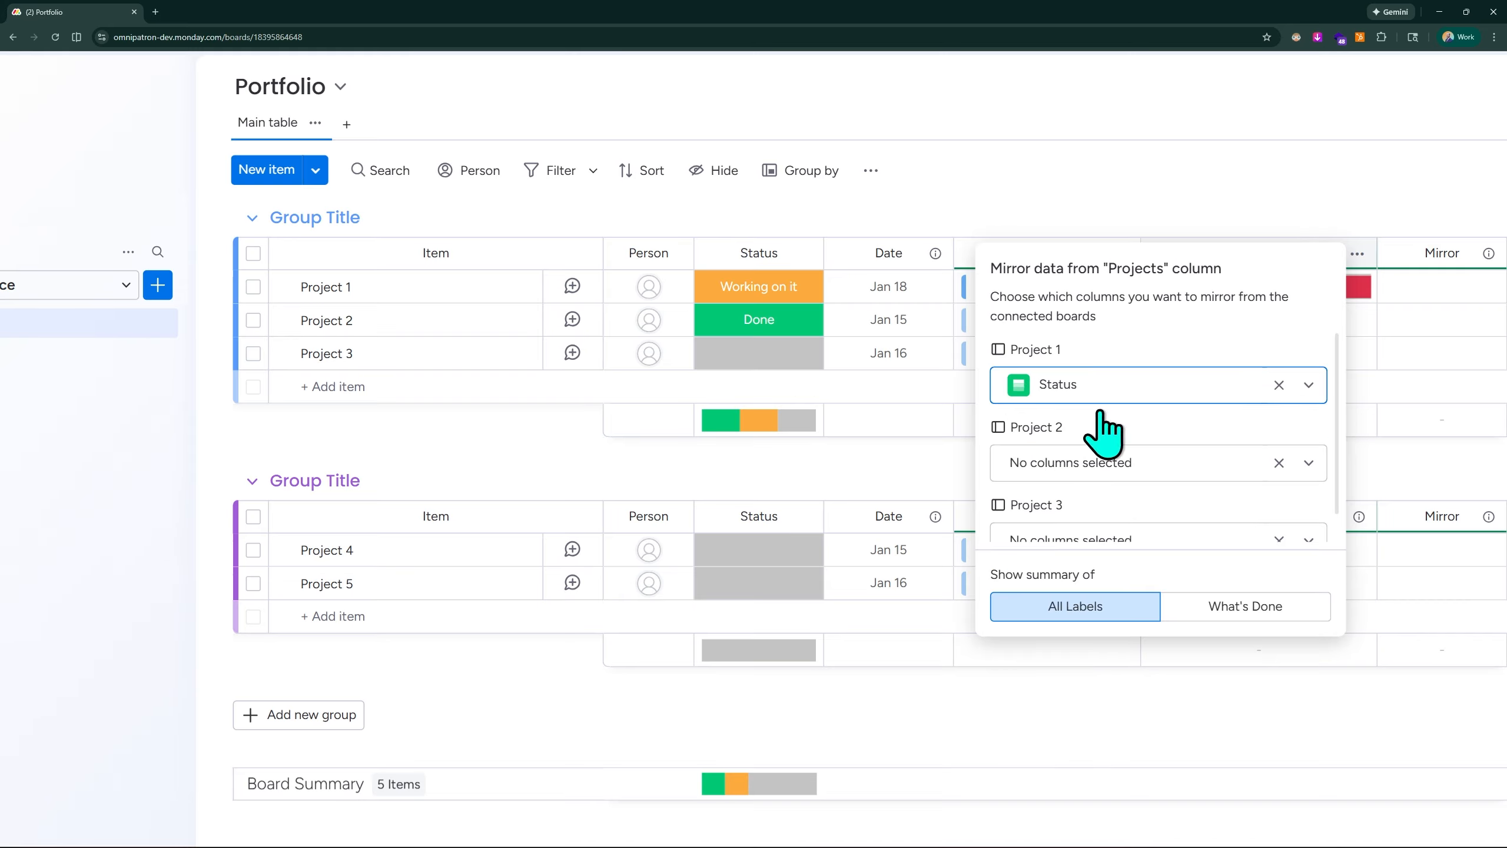
click(1099, 470)
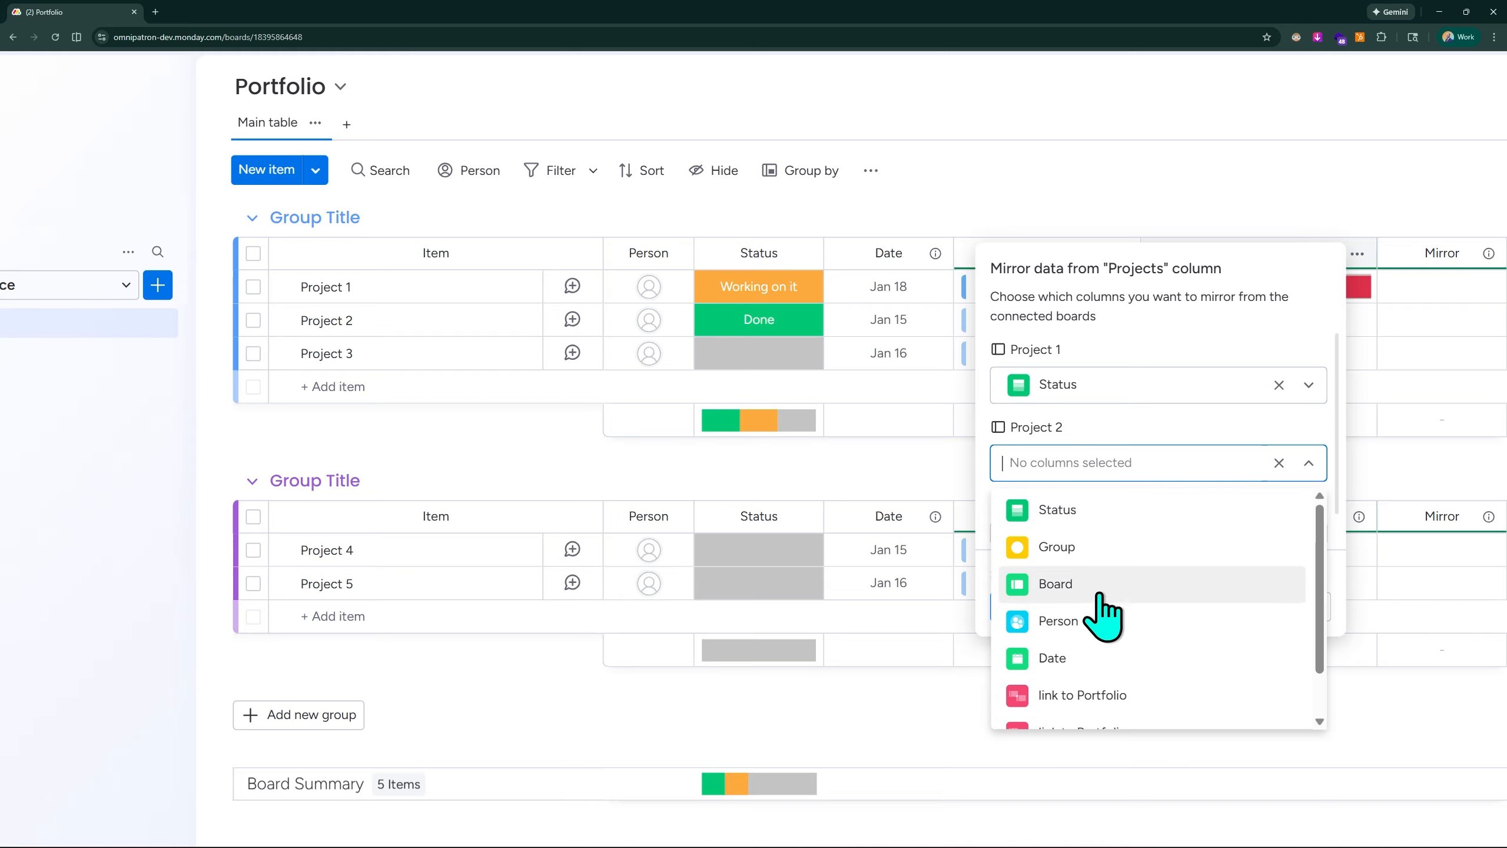
click(1104, 511)
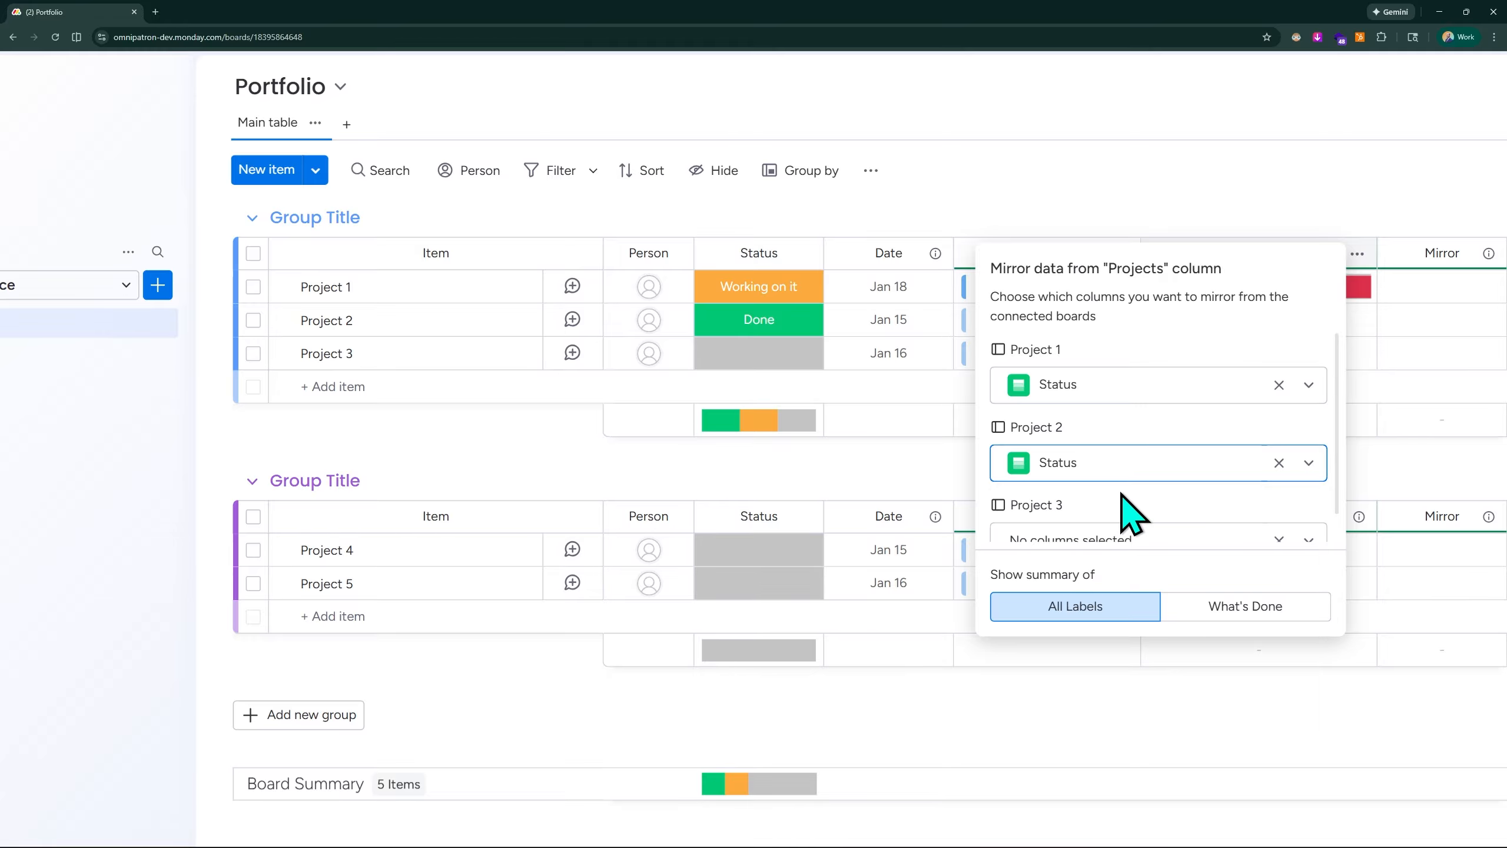
click(1134, 504)
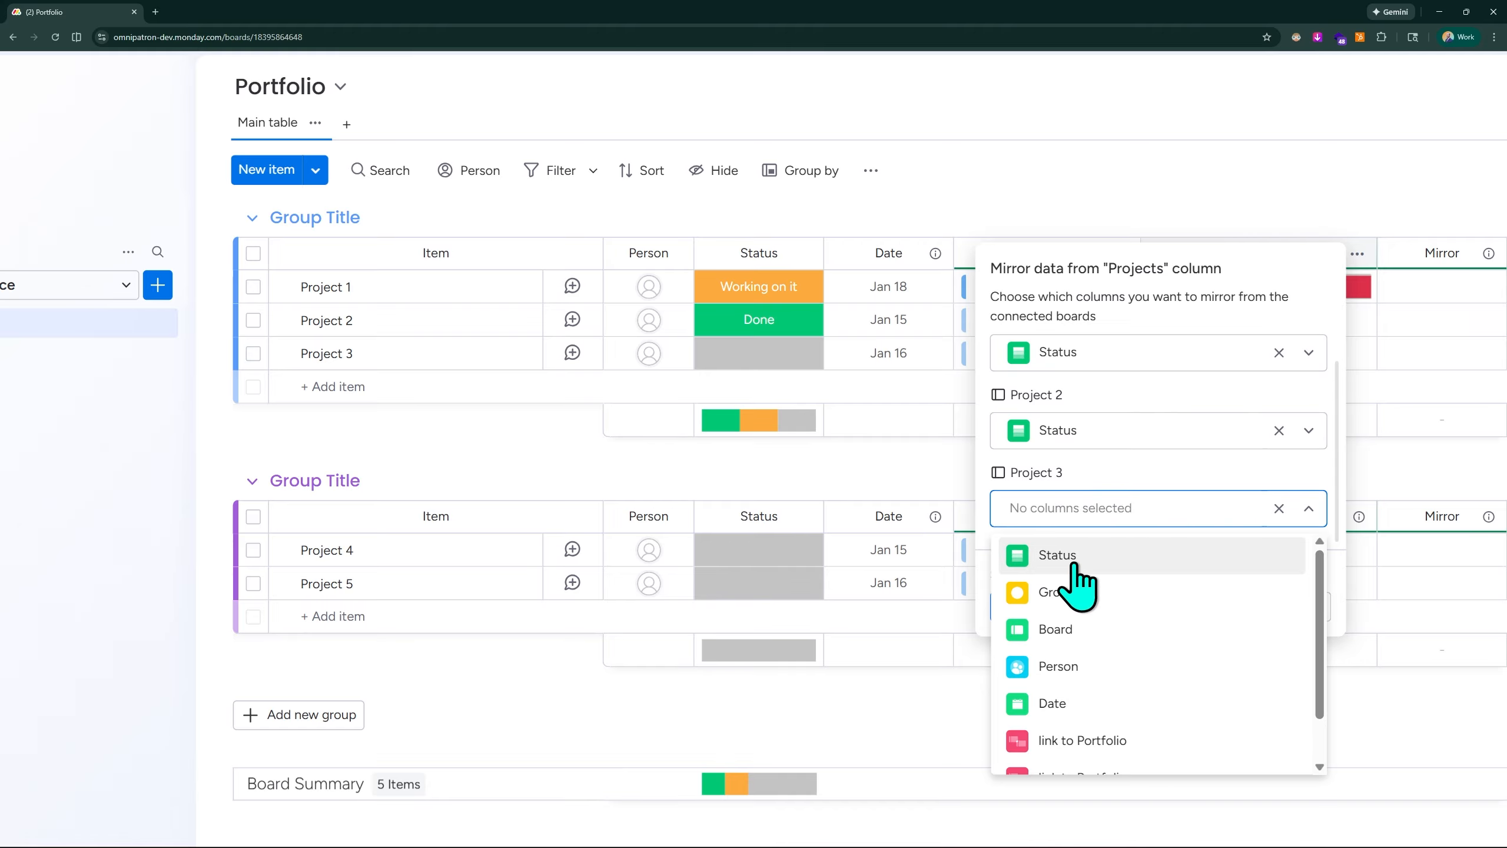
click(1068, 555)
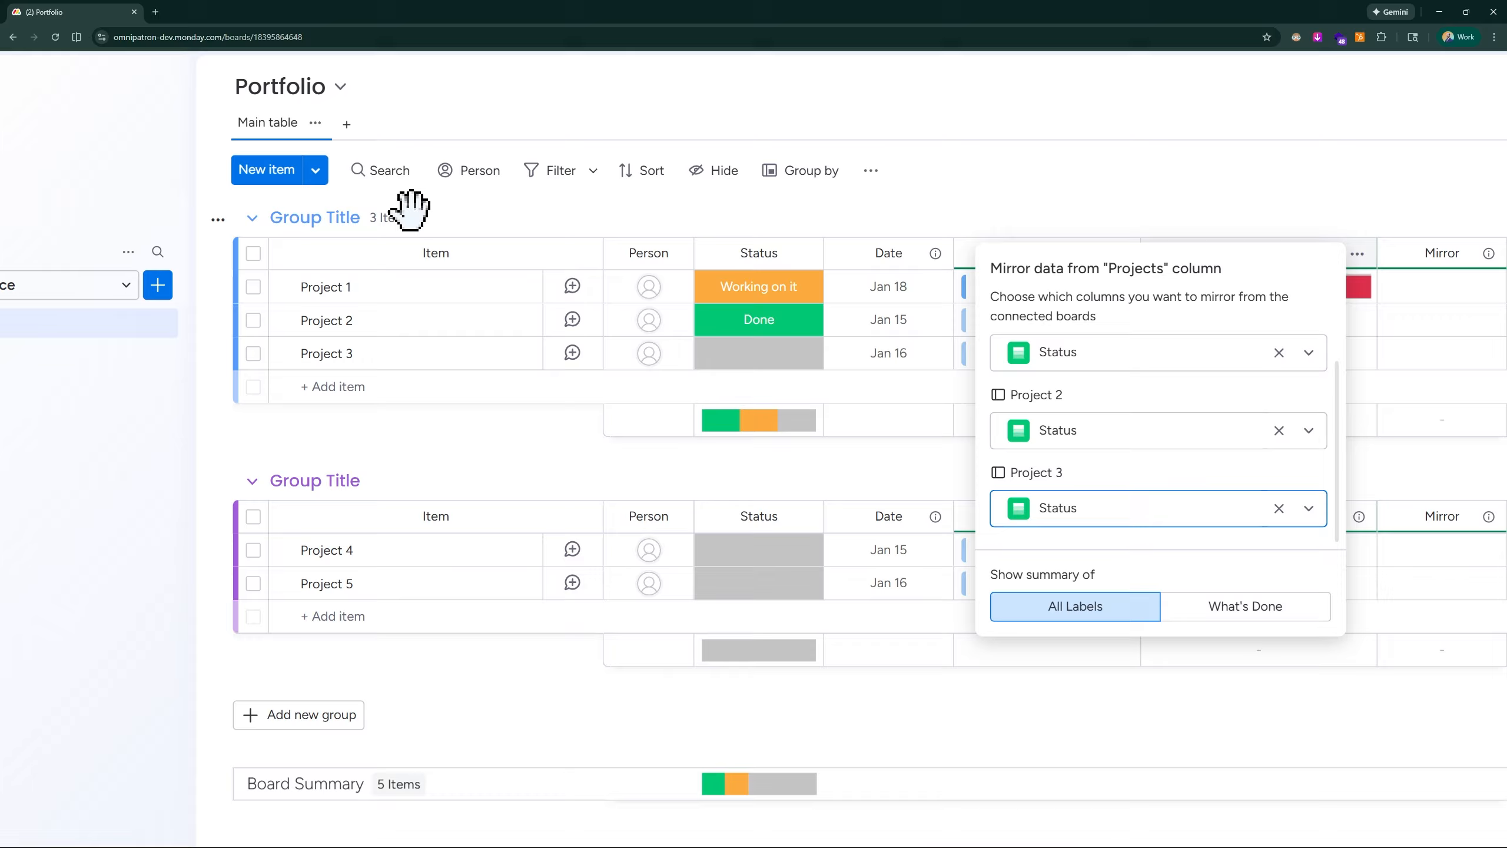
scroll(174, 399, left, 3)
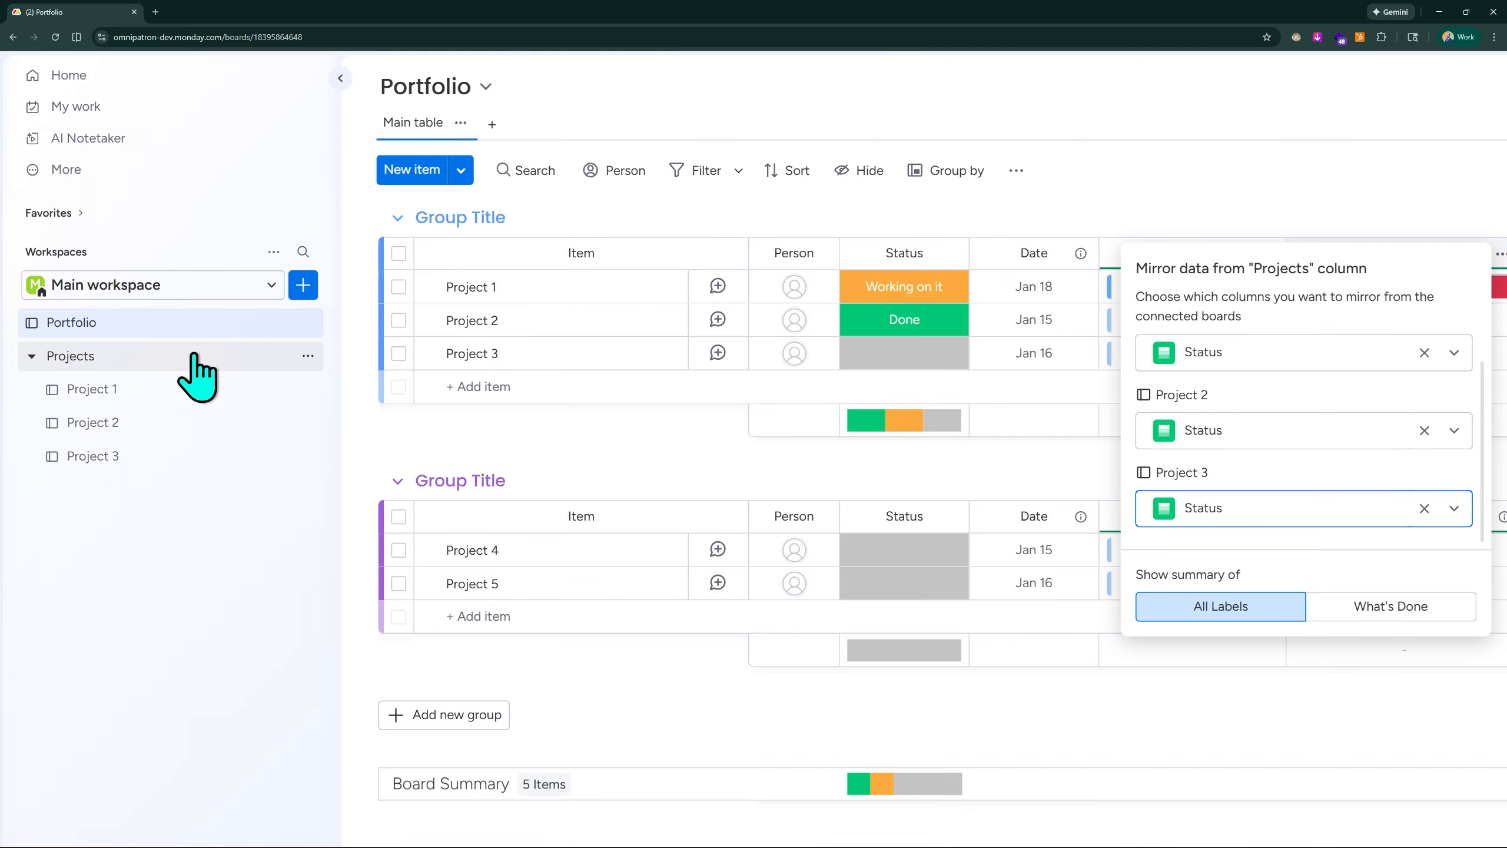
scroll(1245, 328, right, 3)
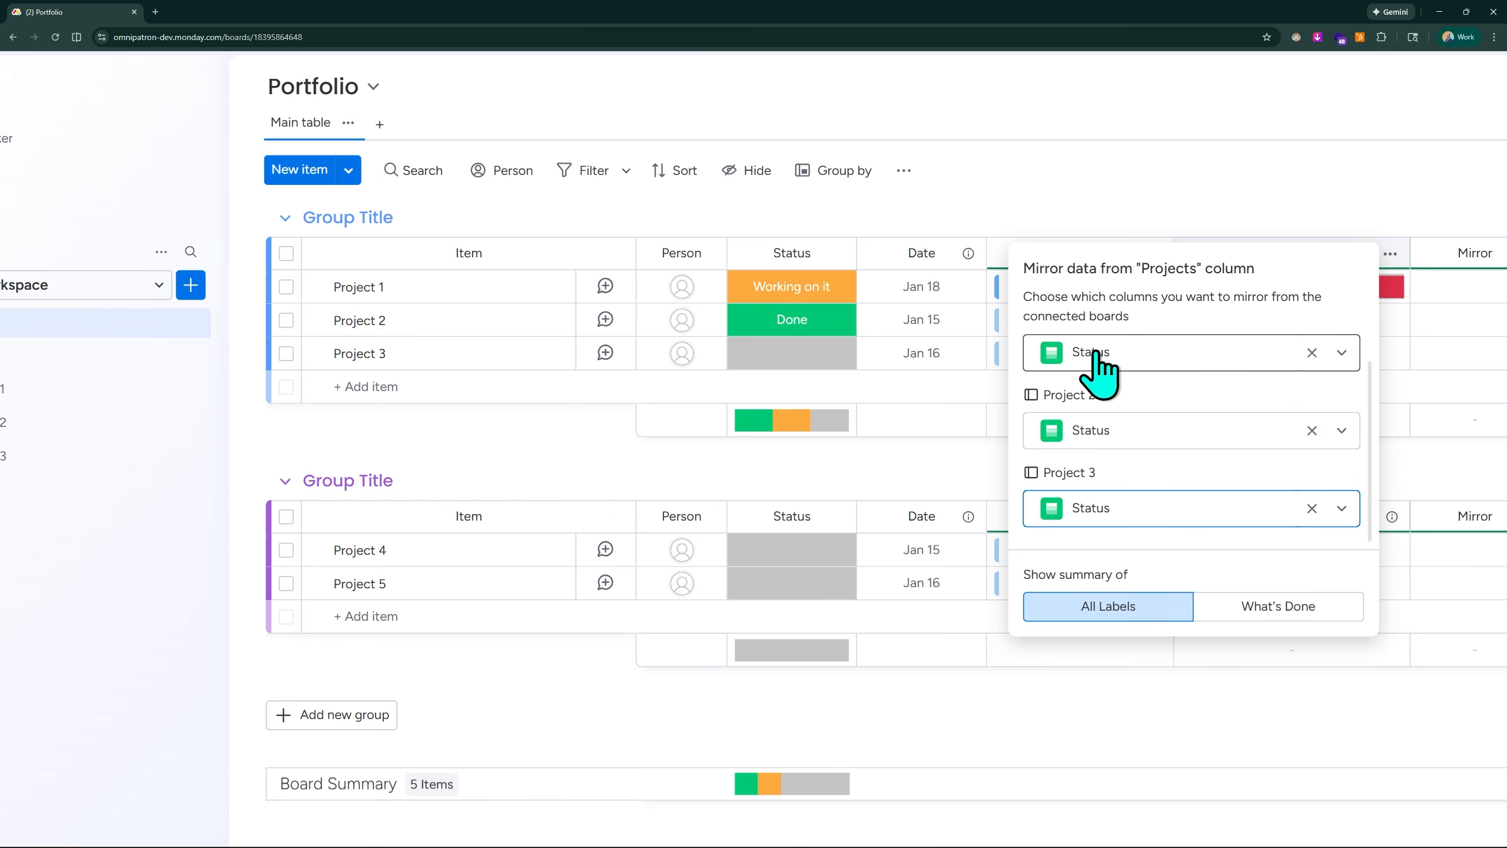
scroll(225, 427, left, 2)
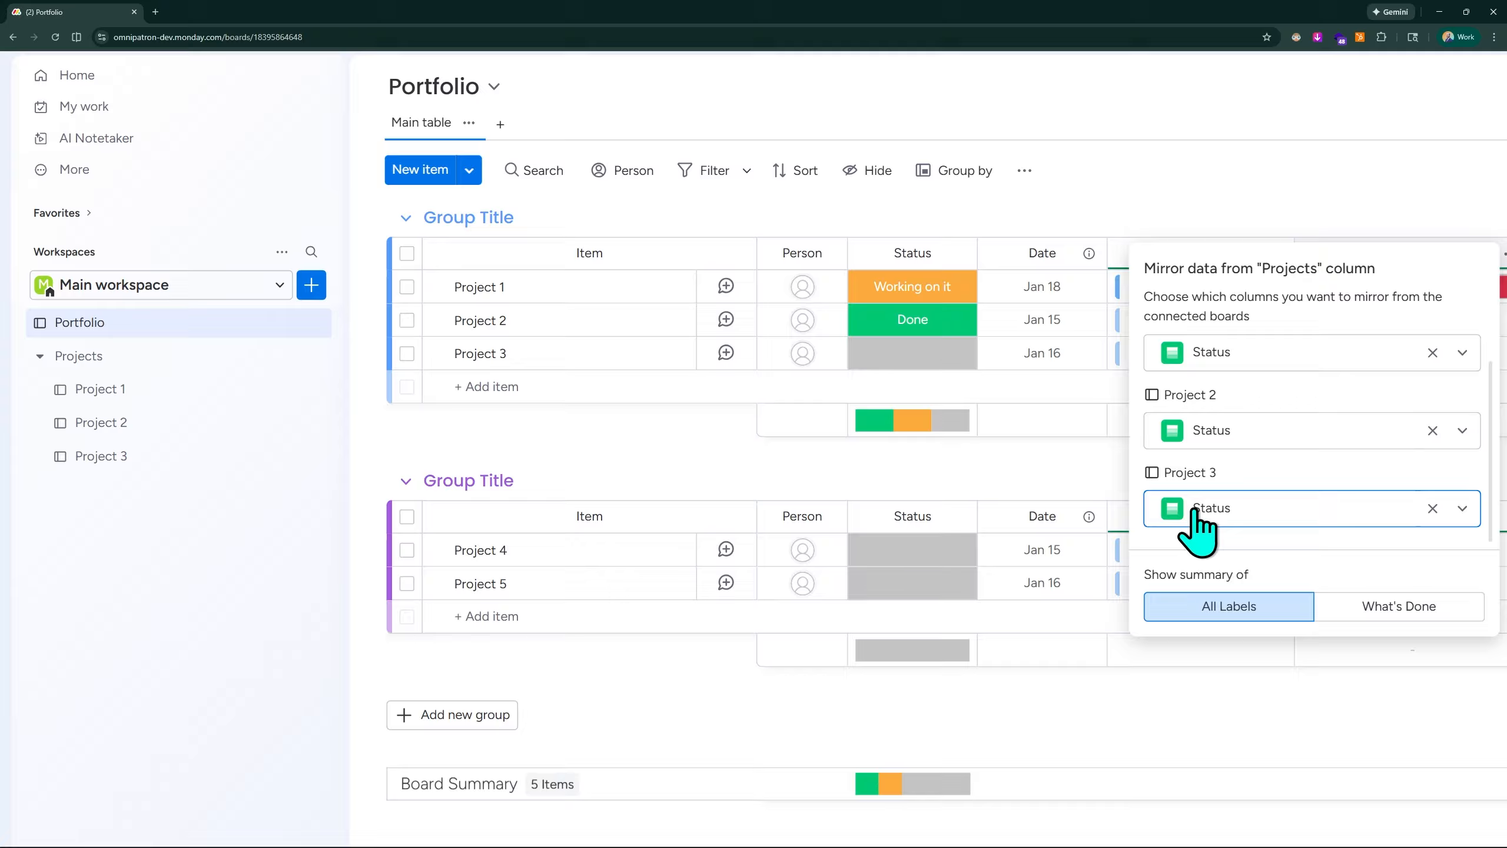
click(1243, 174)
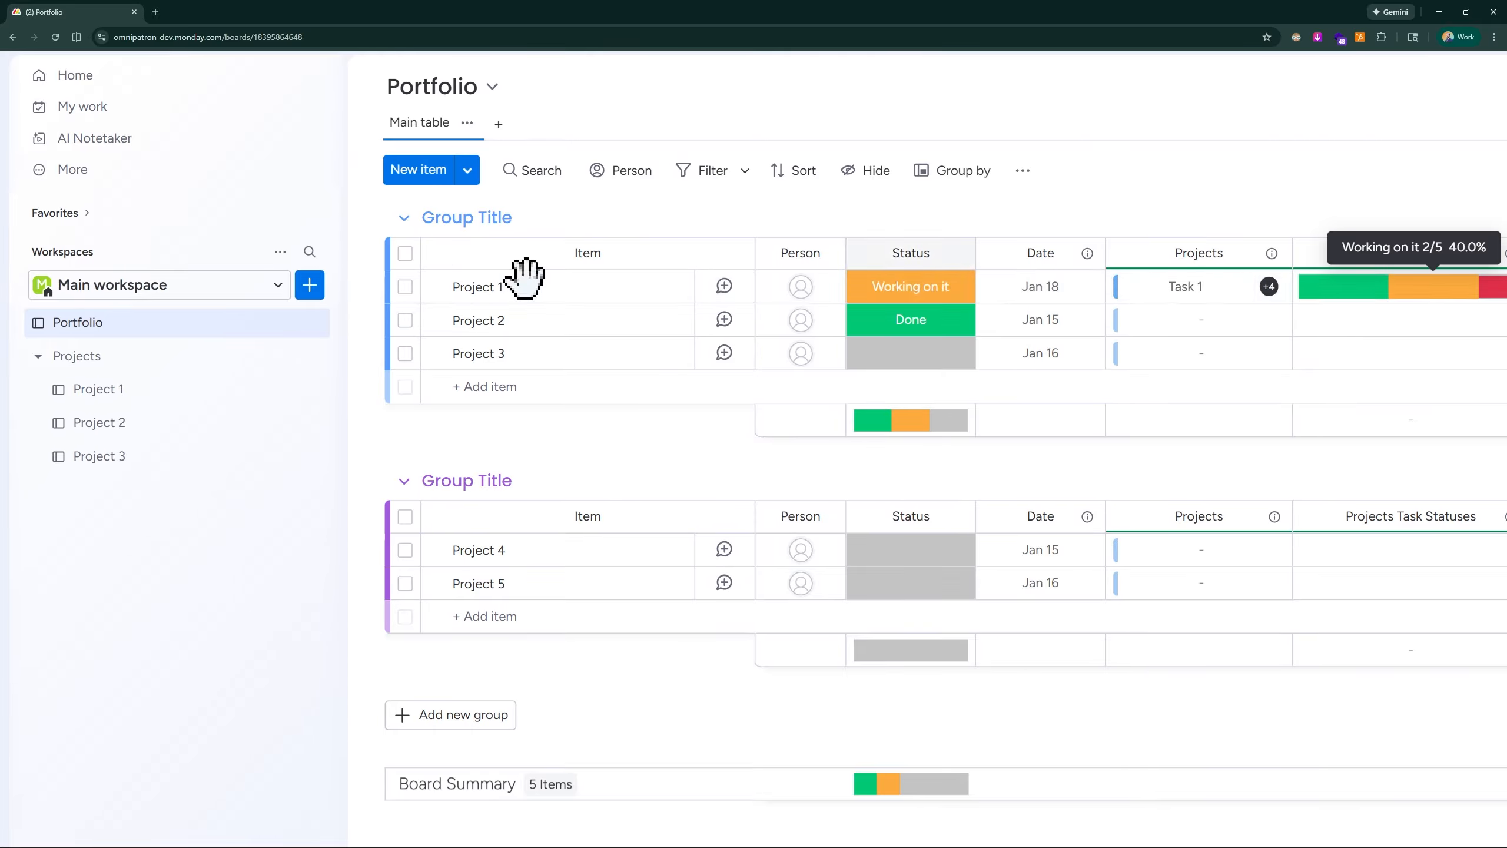
- Examine each status segment in the Project 1 item's Projects Task Statuses bar and its linked tasks in the Projects column
scroll(278, 389, right, 2)
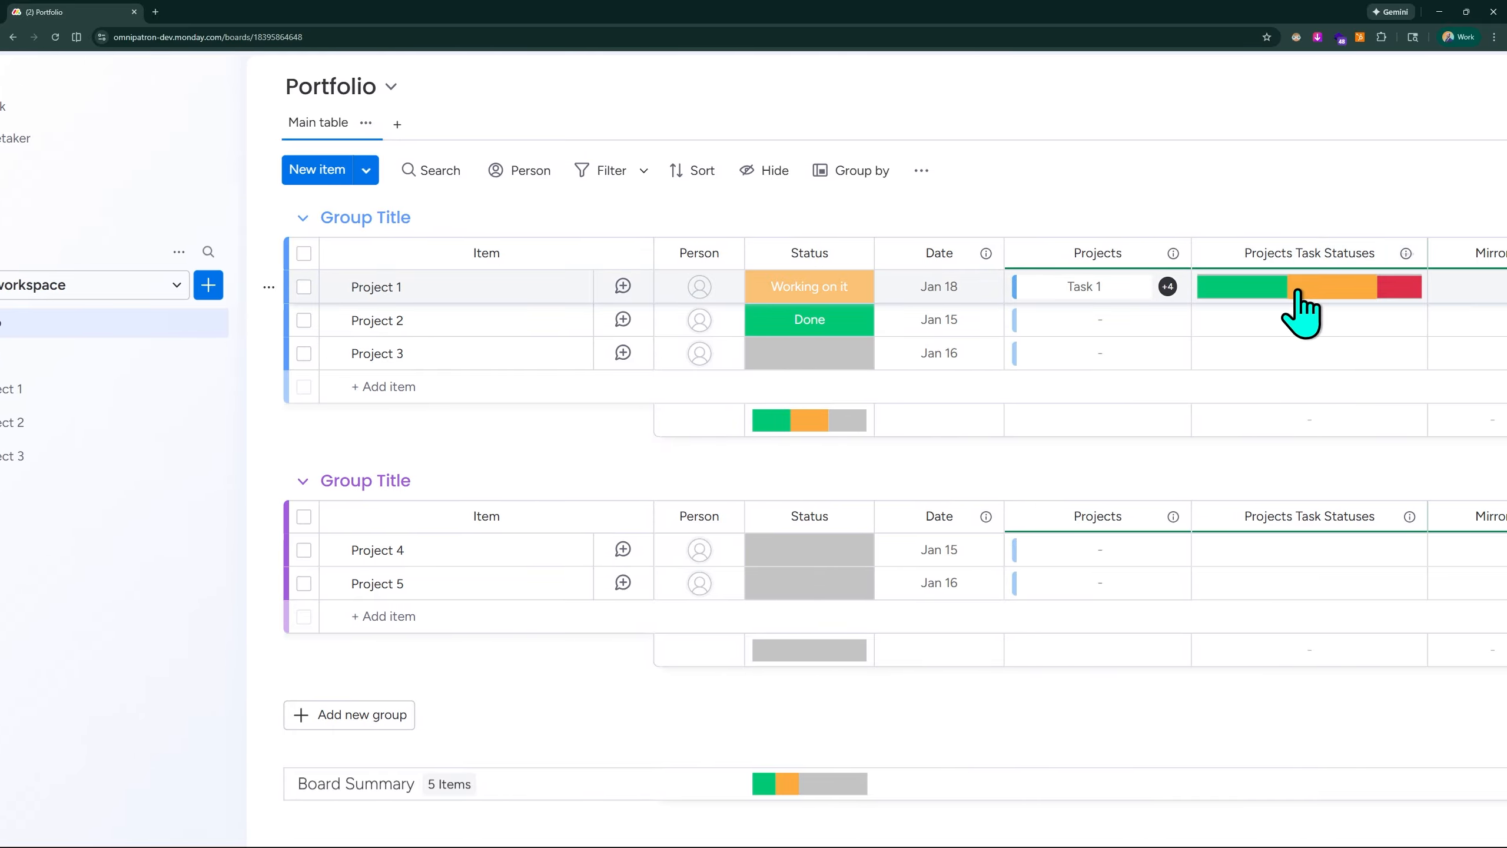
scroll(71, 404, left, 1)
scroll(74, 424, left, 1)
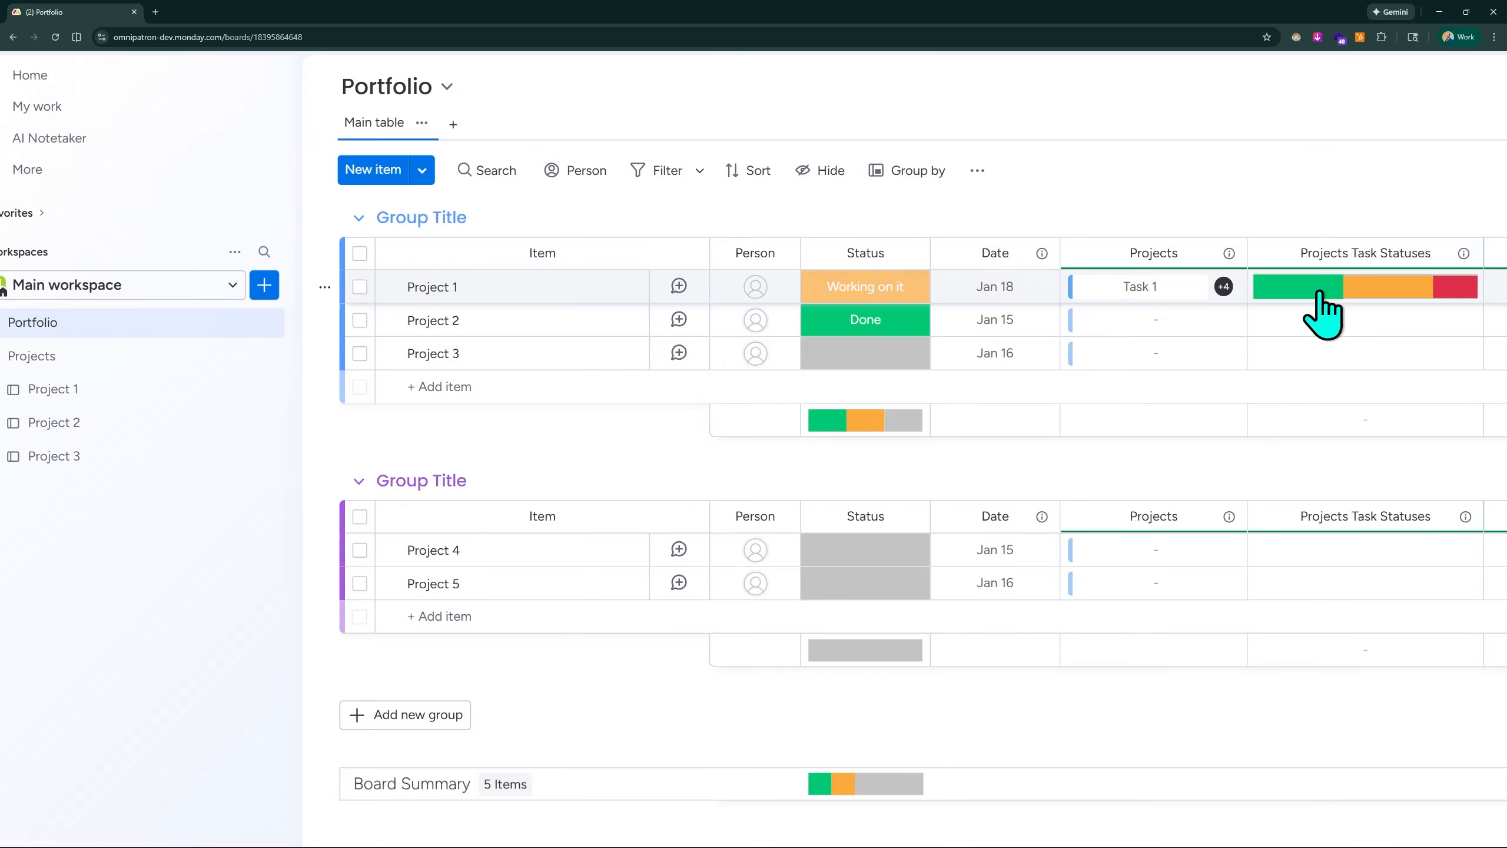
mouse_move(1318, 295)
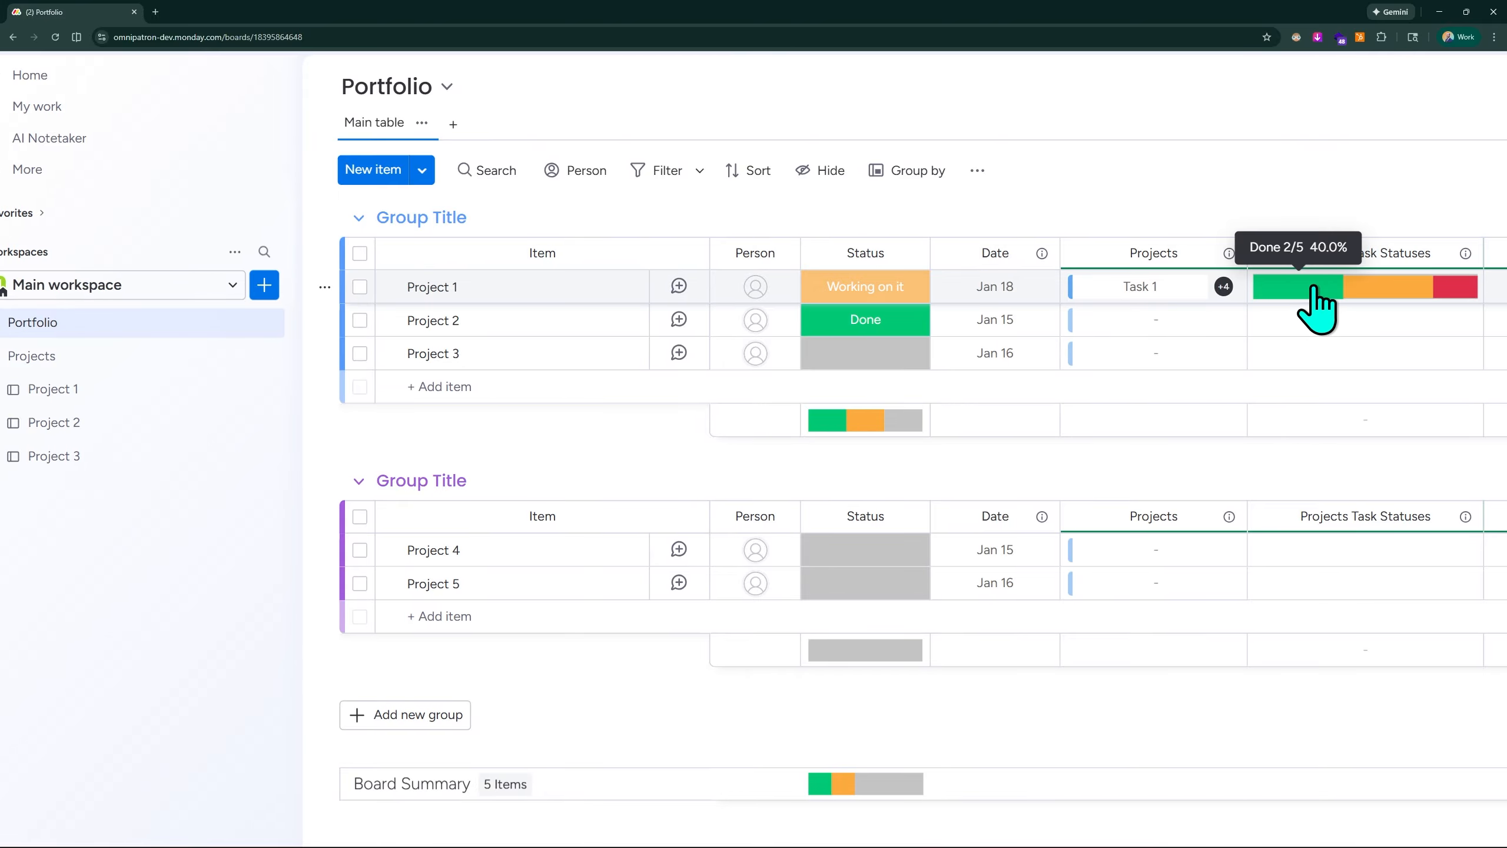
scroll(1314, 287, up, 4)
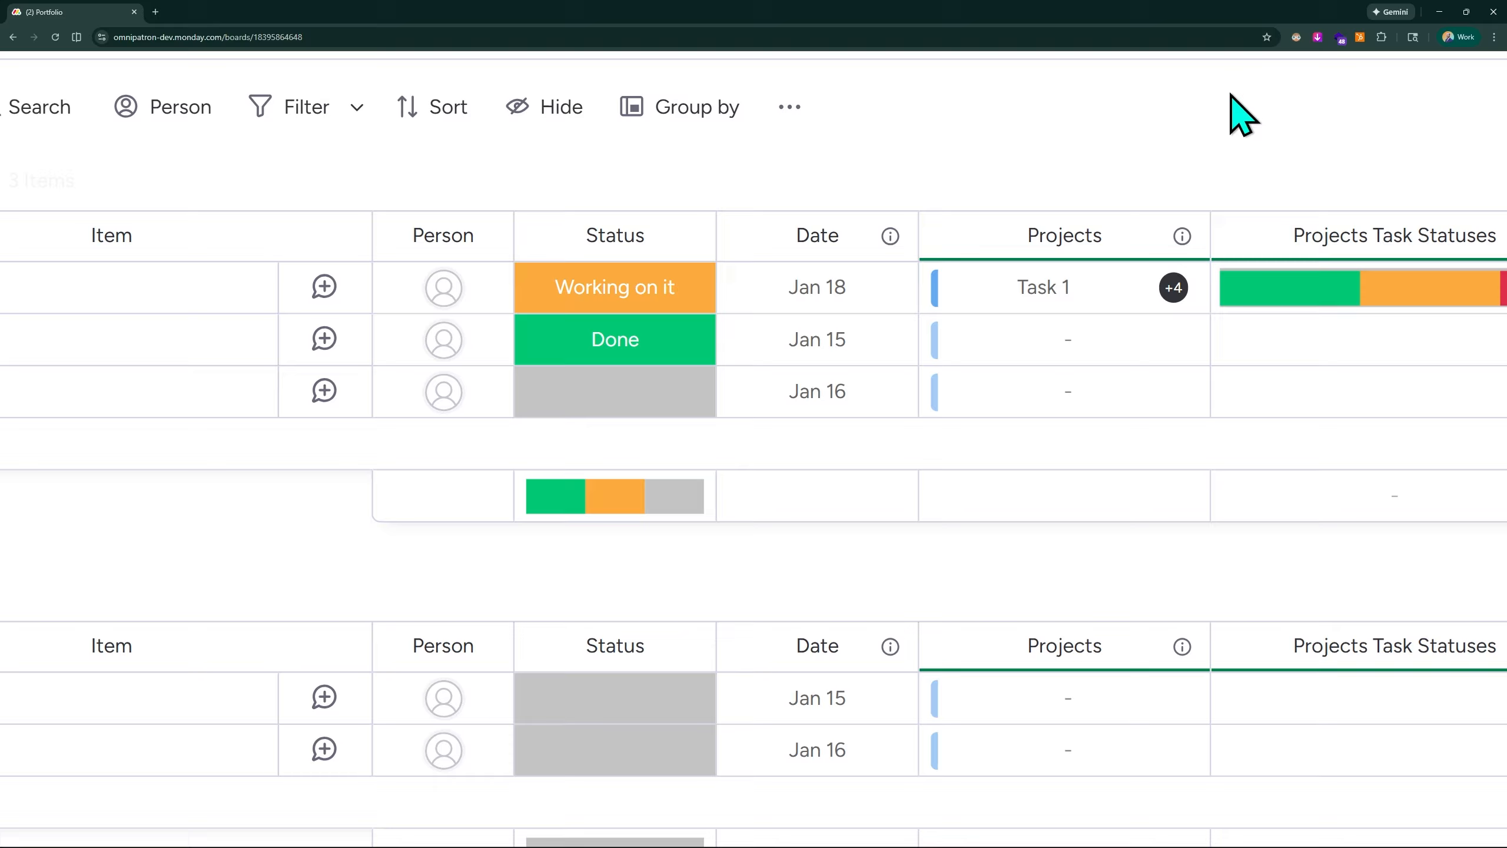
scroll(1231, 95, down, 4)
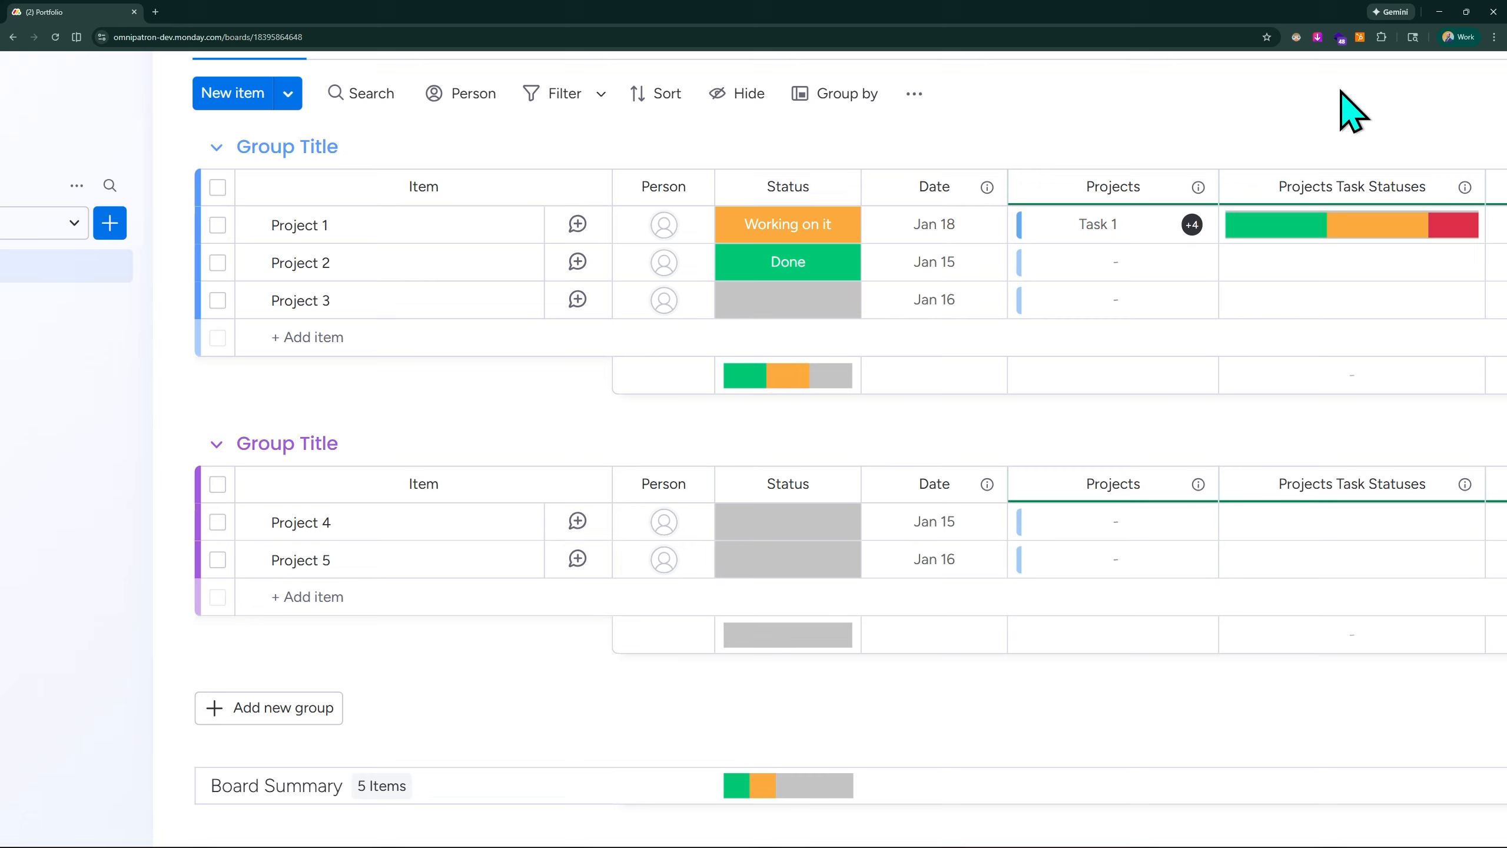
scroll(106, 386, right, 5)
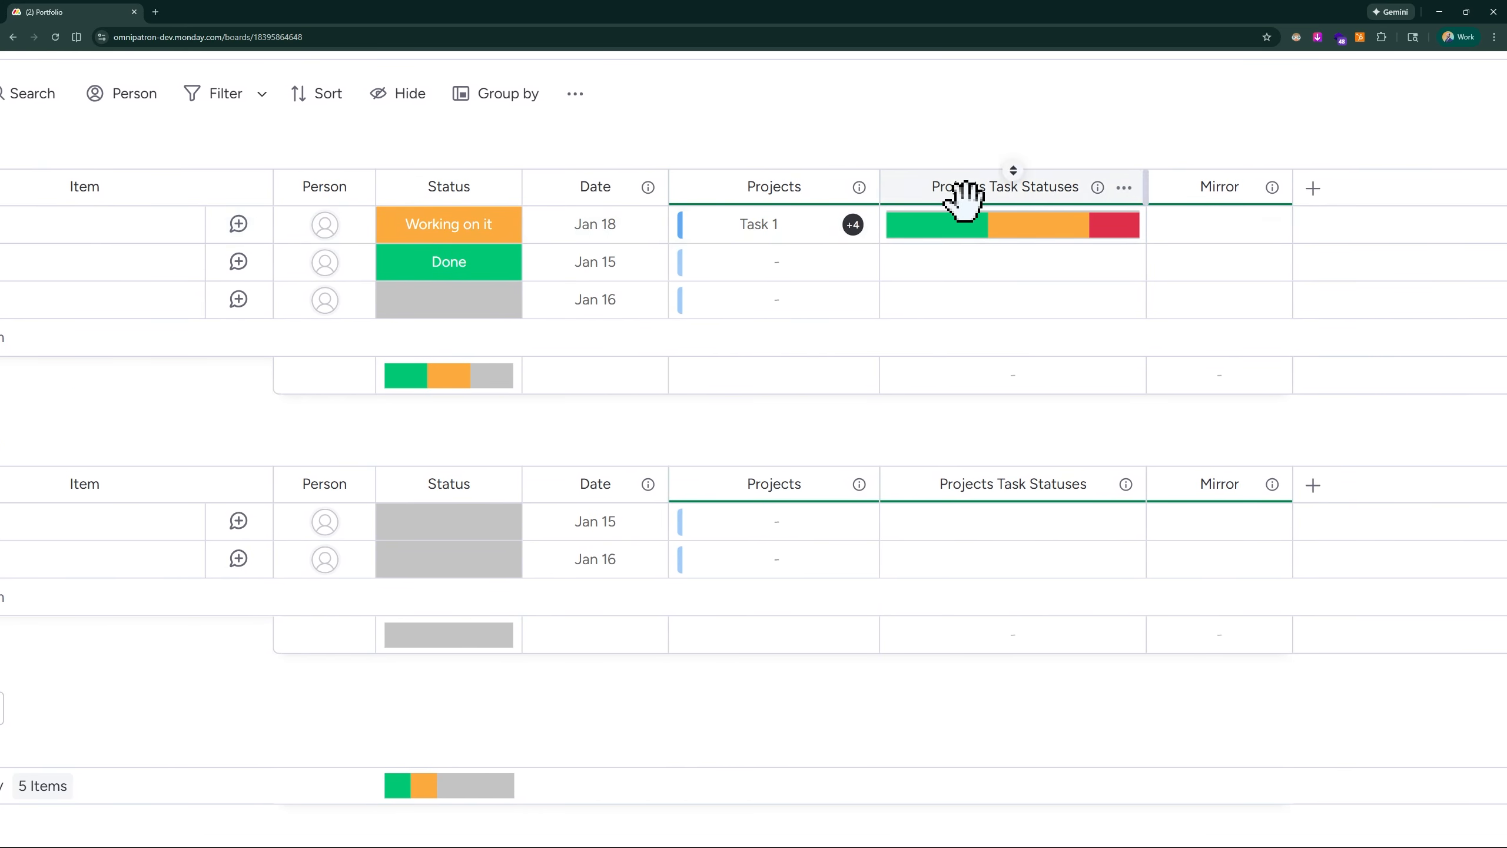
mouse_move(923, 228)
scroll(925, 229, up, 4)
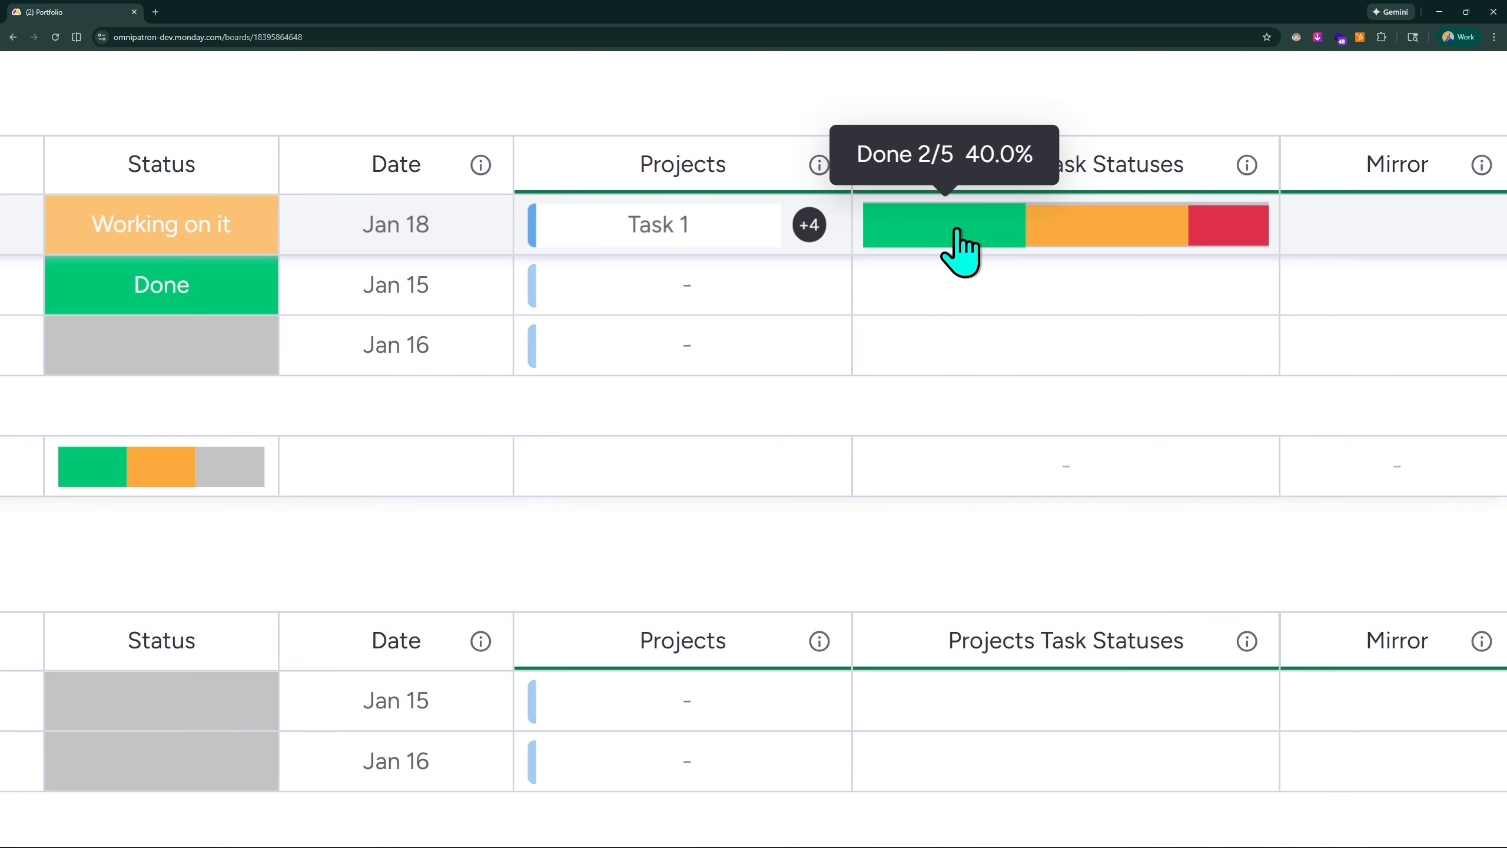
mouse_move(1095, 229)
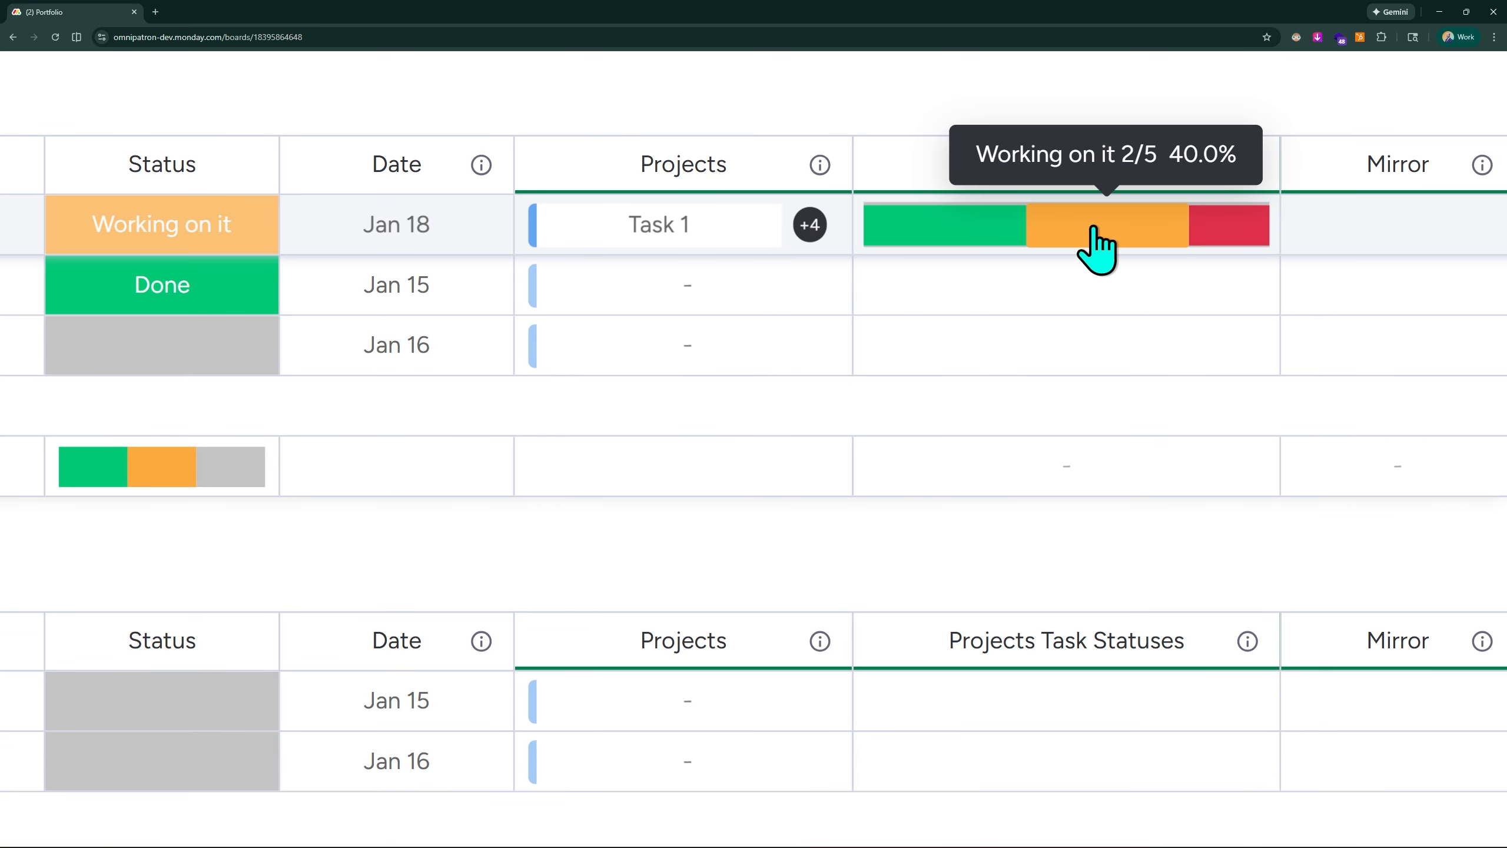
mouse_move(1231, 231)
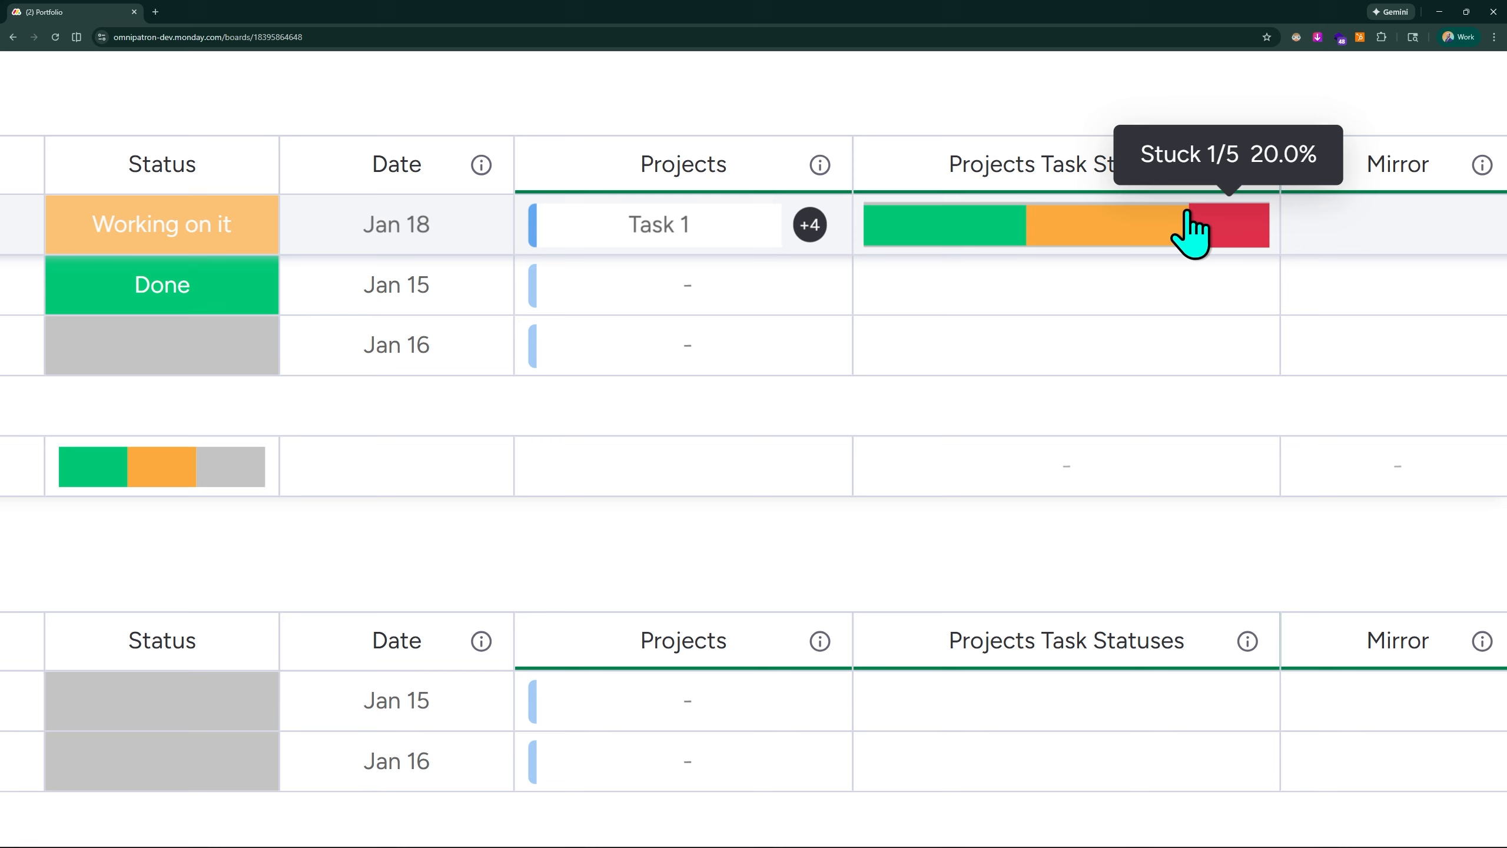
scroll(1187, 228, down, 4)
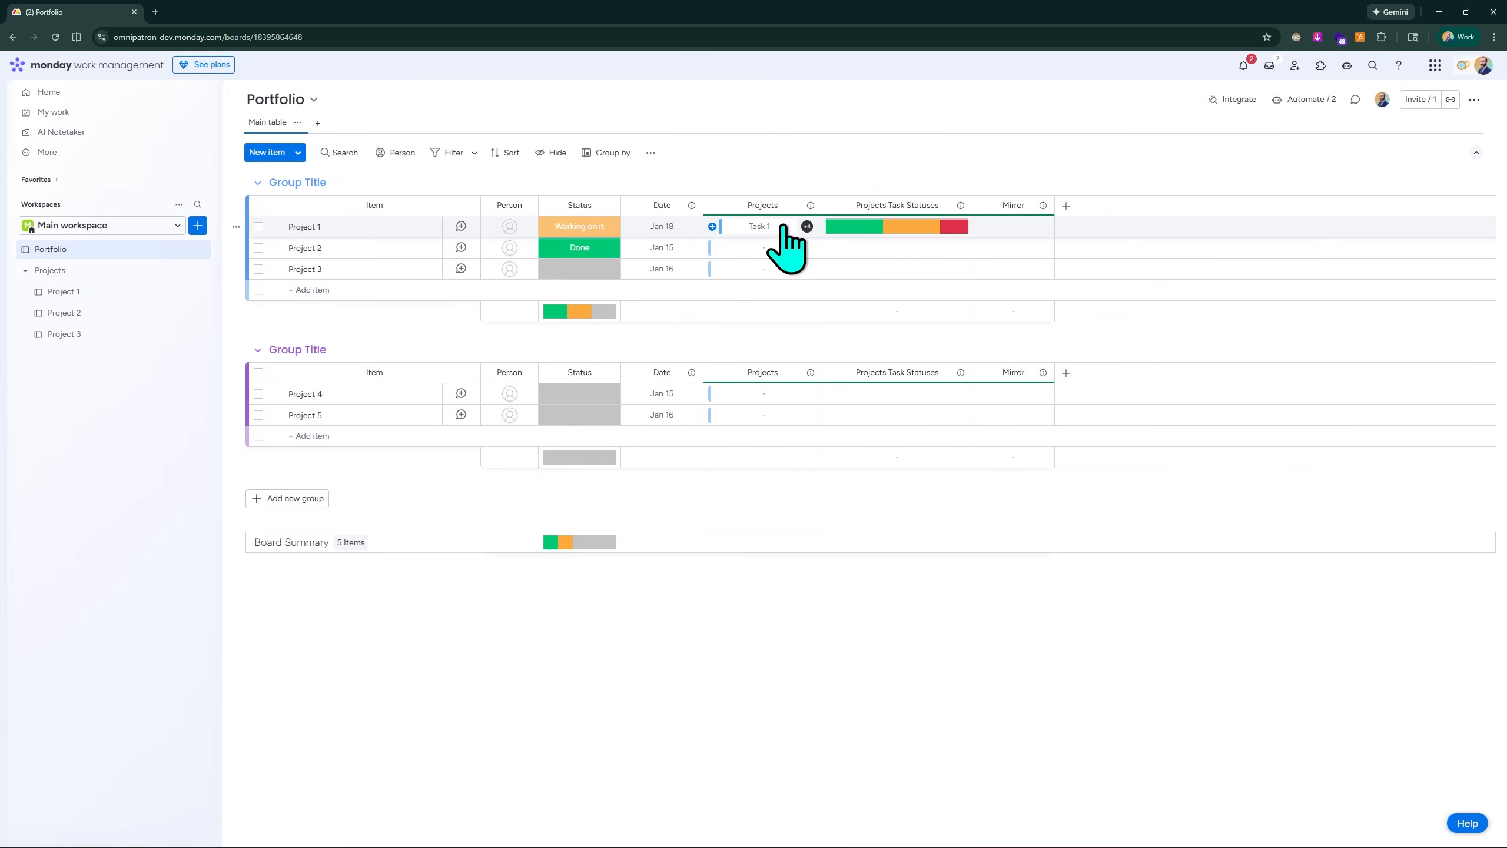
scroll(770, 227, up, 3)
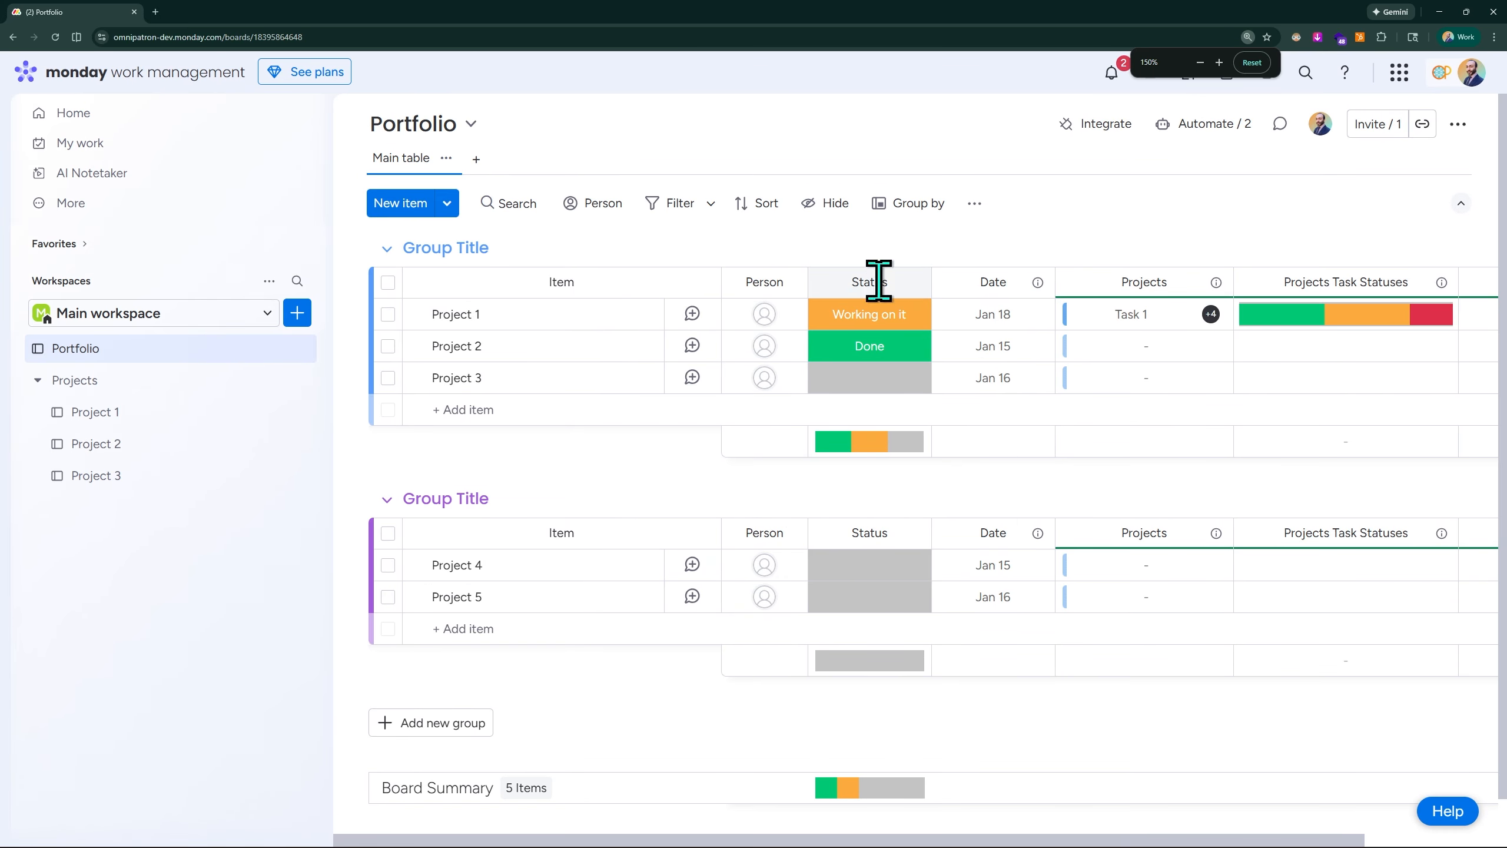
- Unlink Task 1 through Task 5 from the Project 1 item in the Portfolio board's Projects column
click(1068, 314)
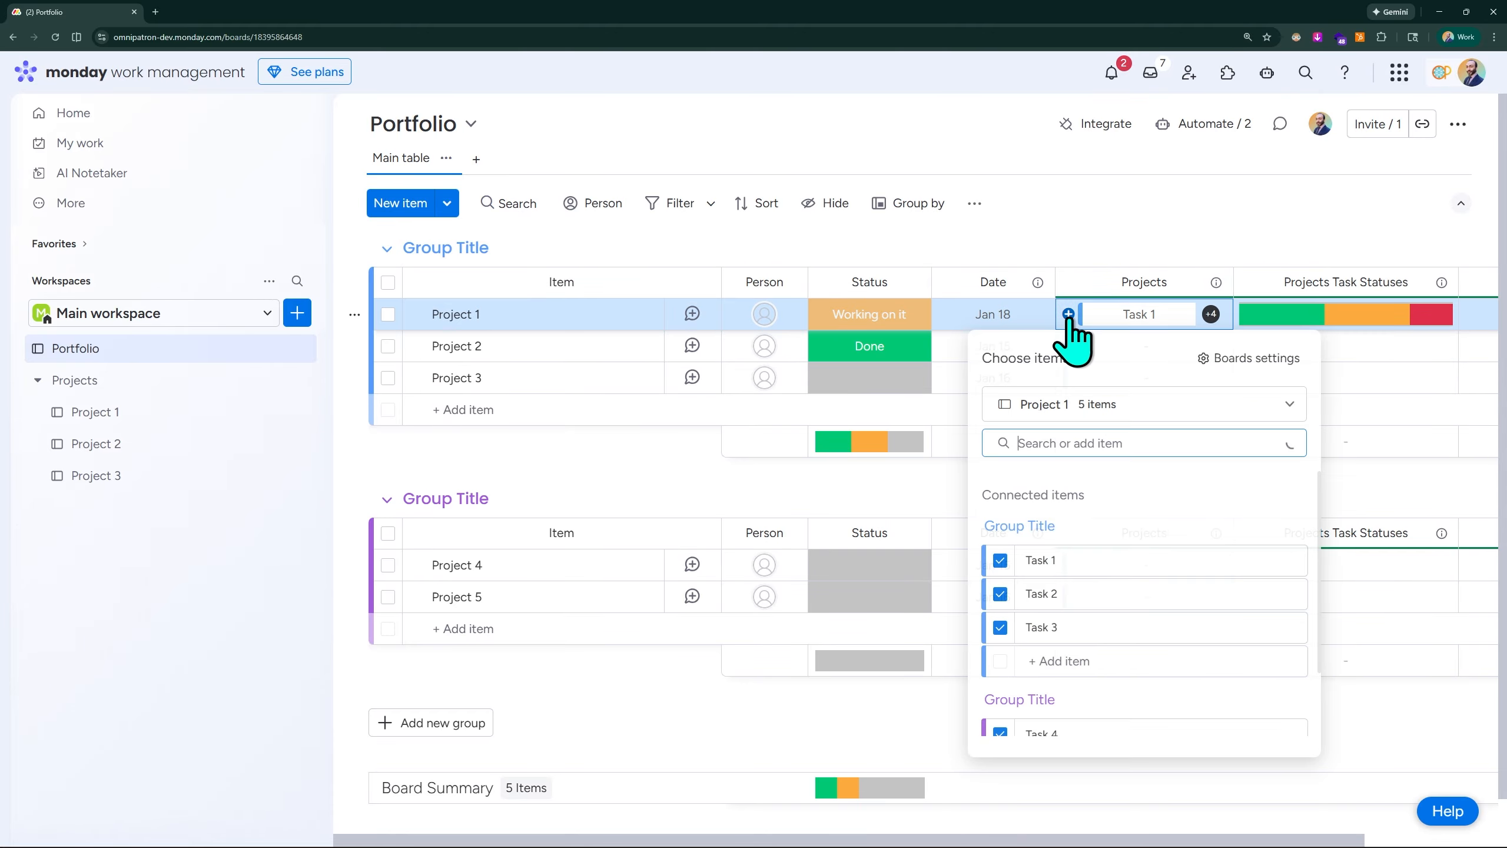
click(1001, 562)
click(1001, 563)
click(1000, 563)
click(1000, 563)
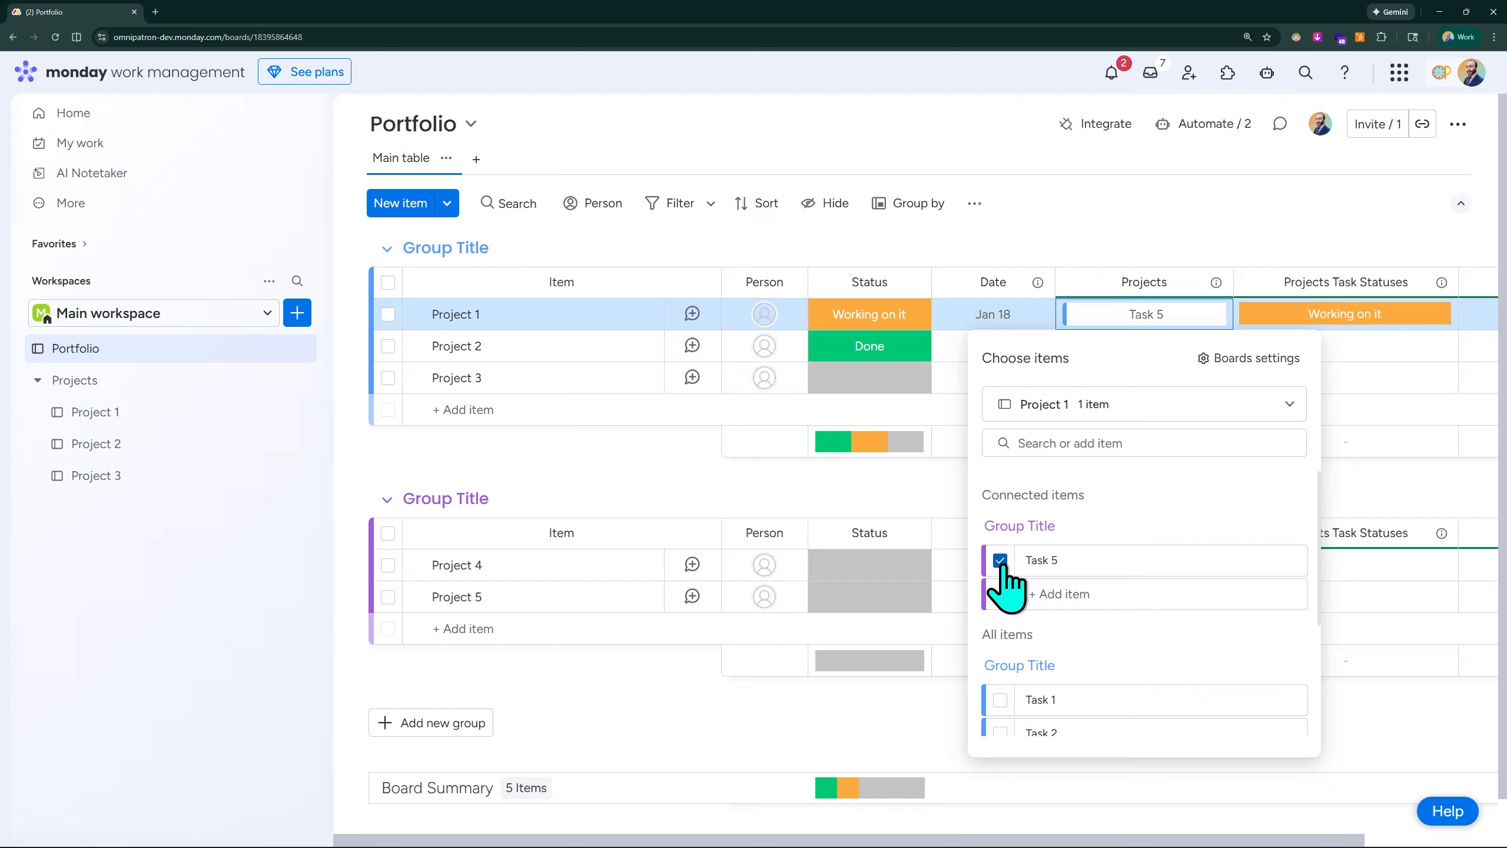
click(1000, 560)
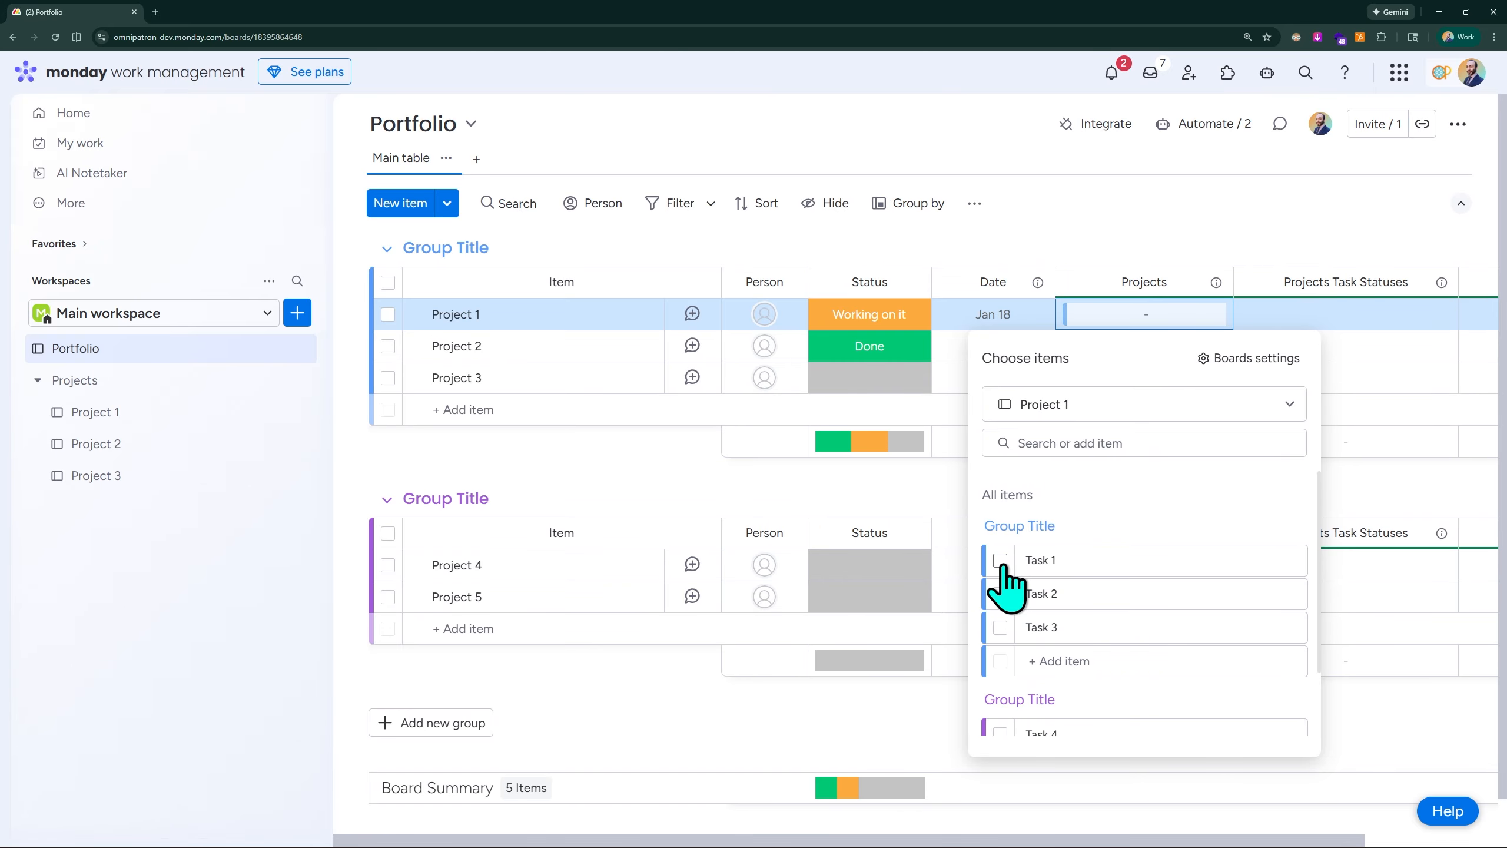
click(1186, 223)
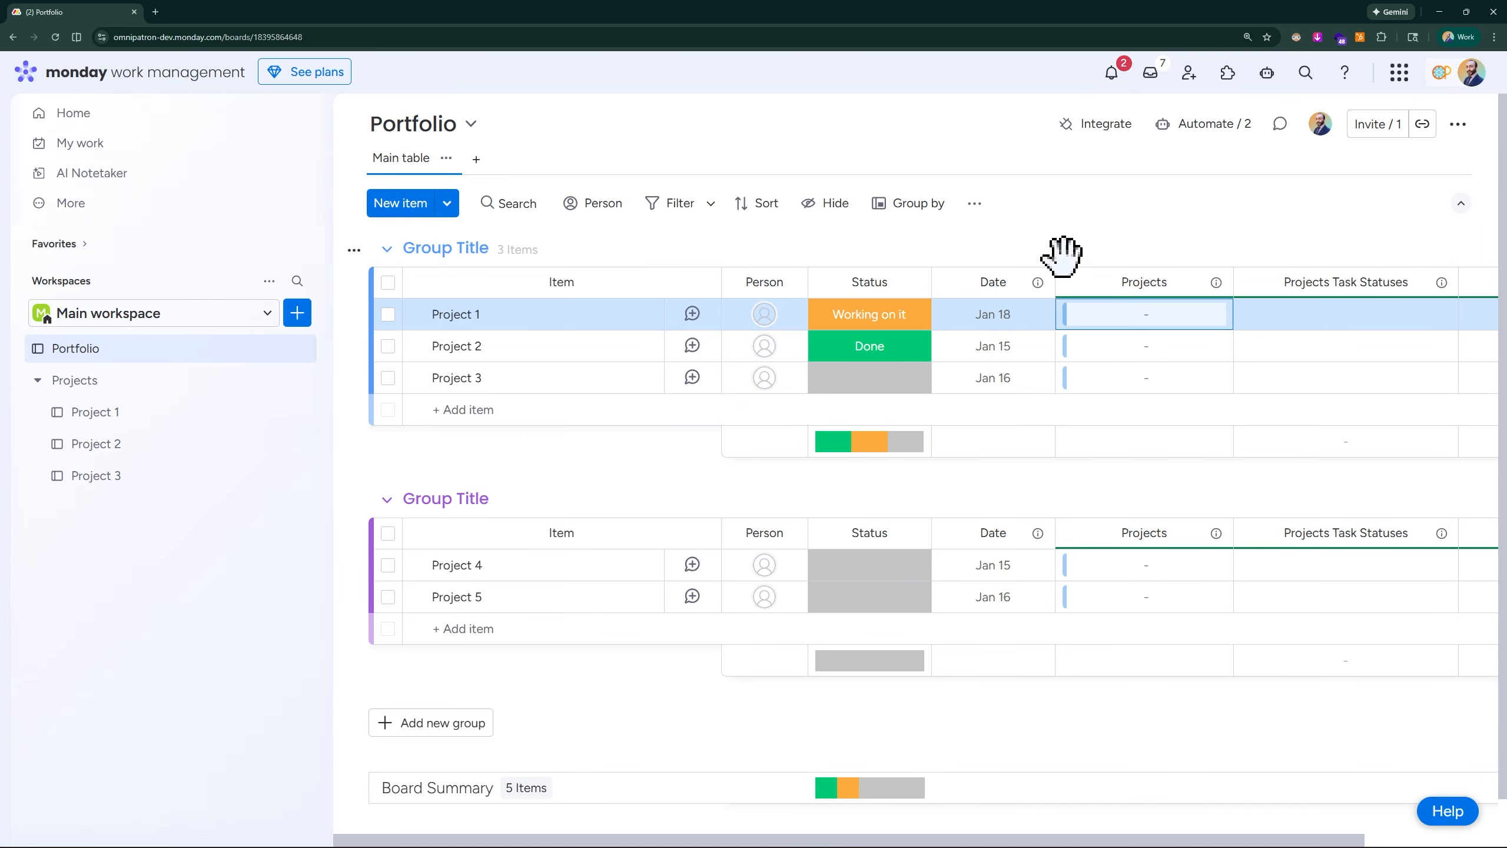
- Examine the link to Portfolio columns on the Project 1 board and the connectable tasks for the Portfolio board's Project 1 item
click(137, 416)
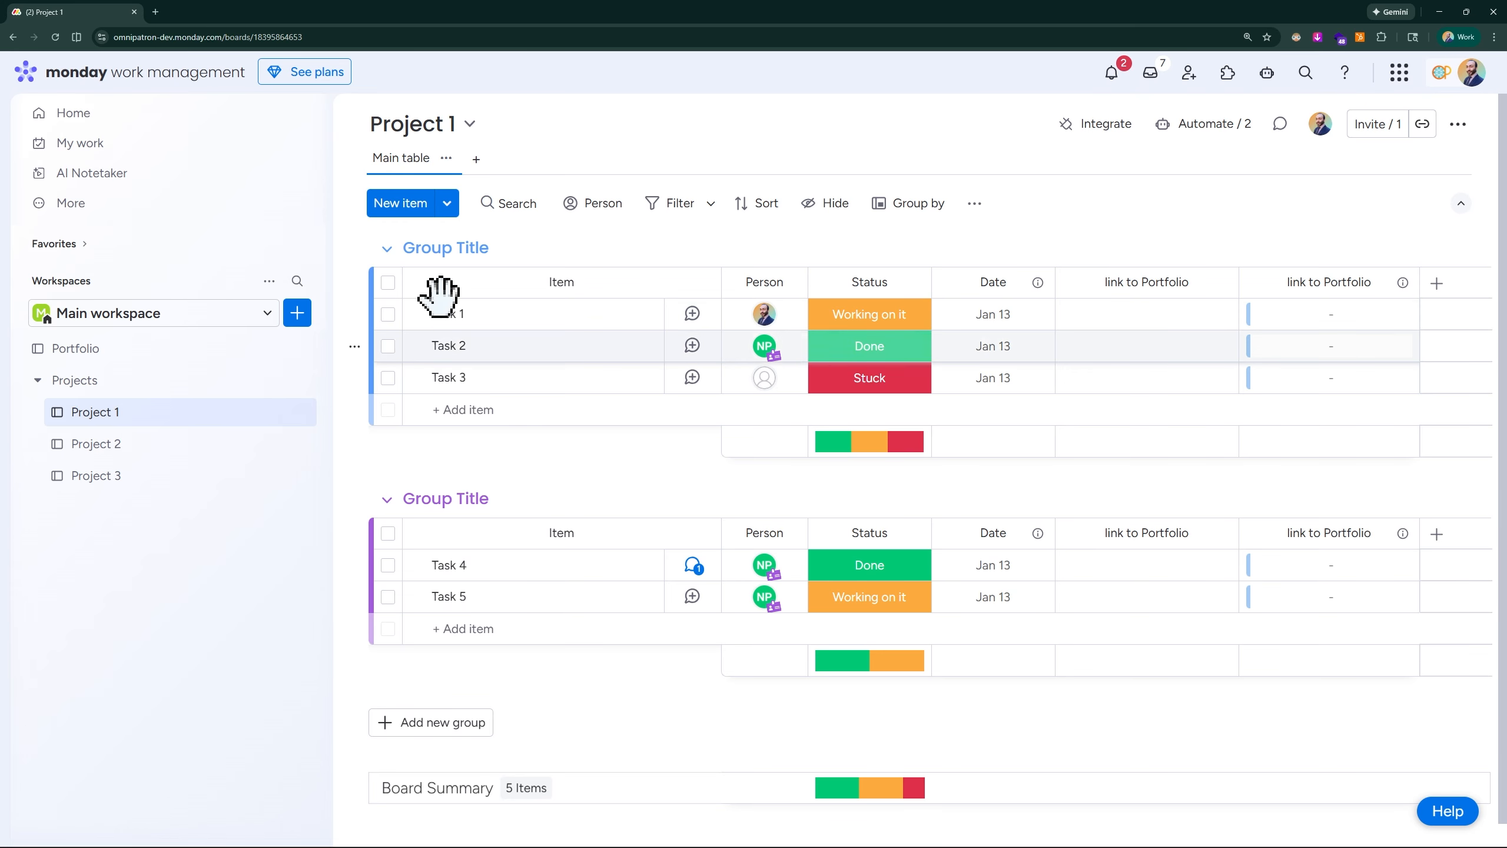
click(107, 350)
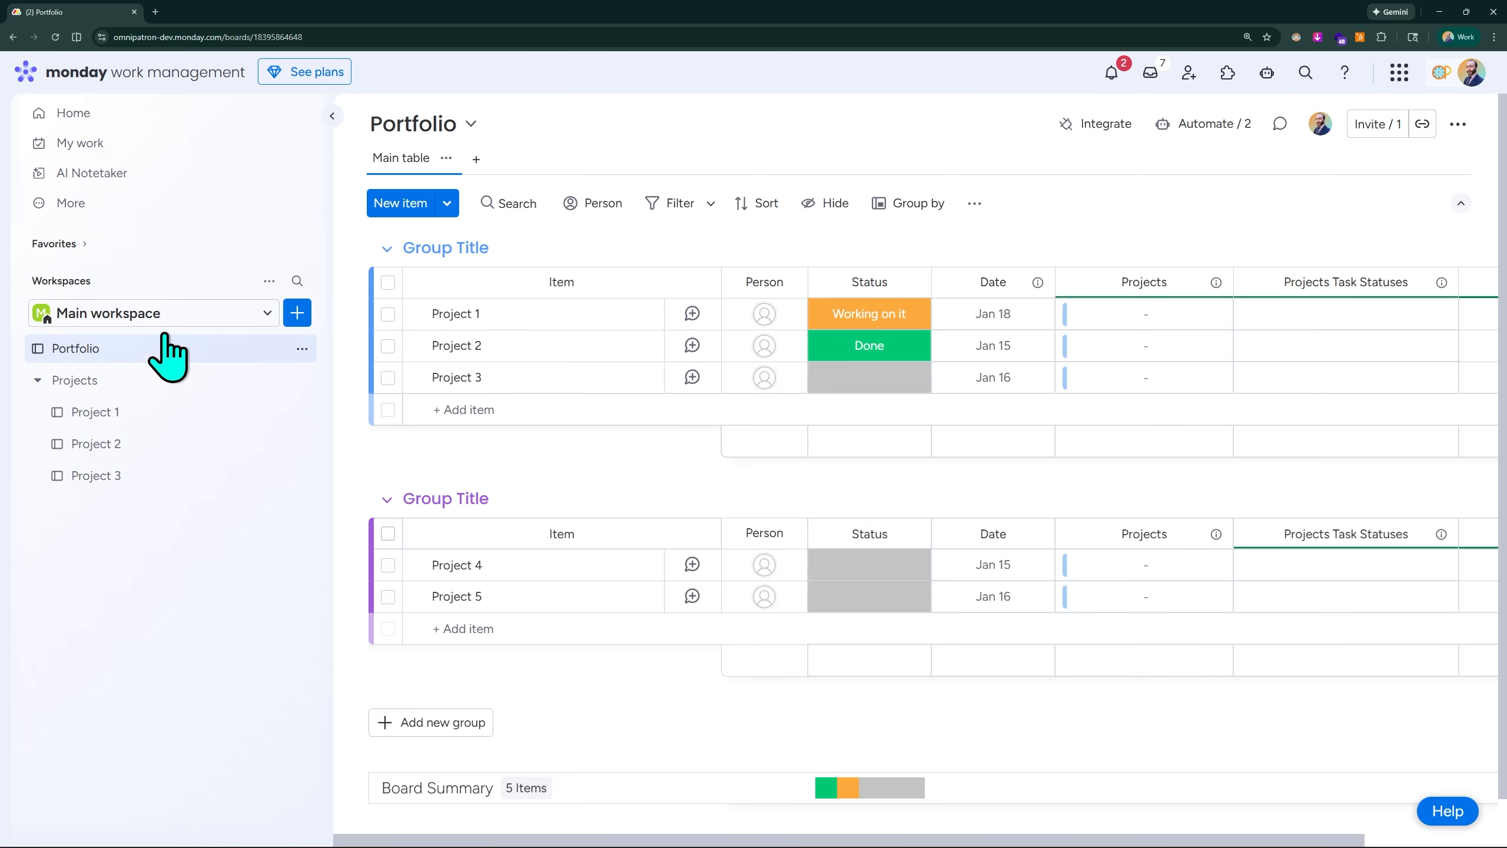
click(1133, 332)
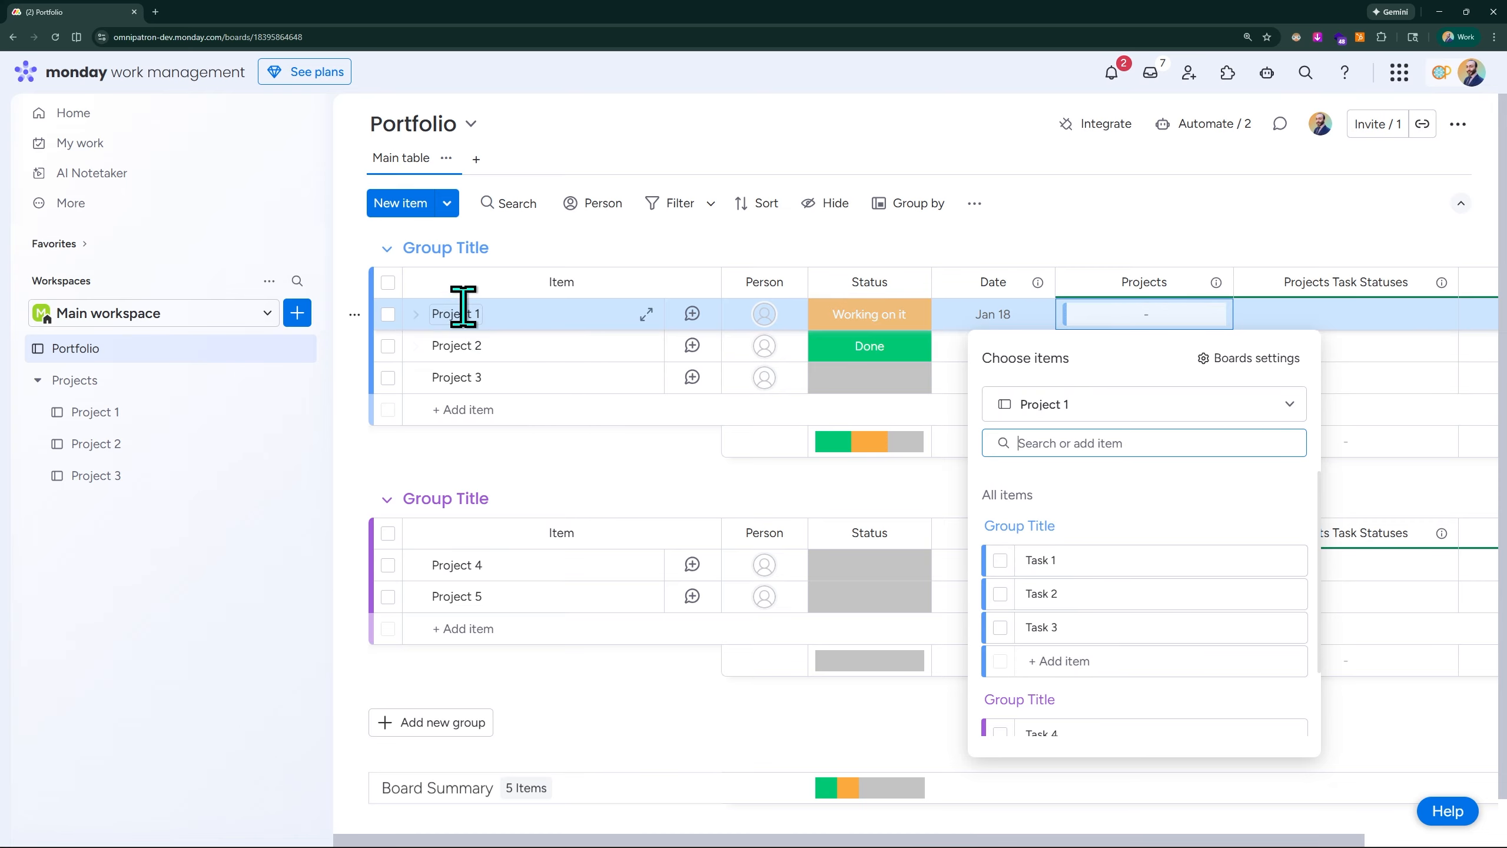
click(1129, 182)
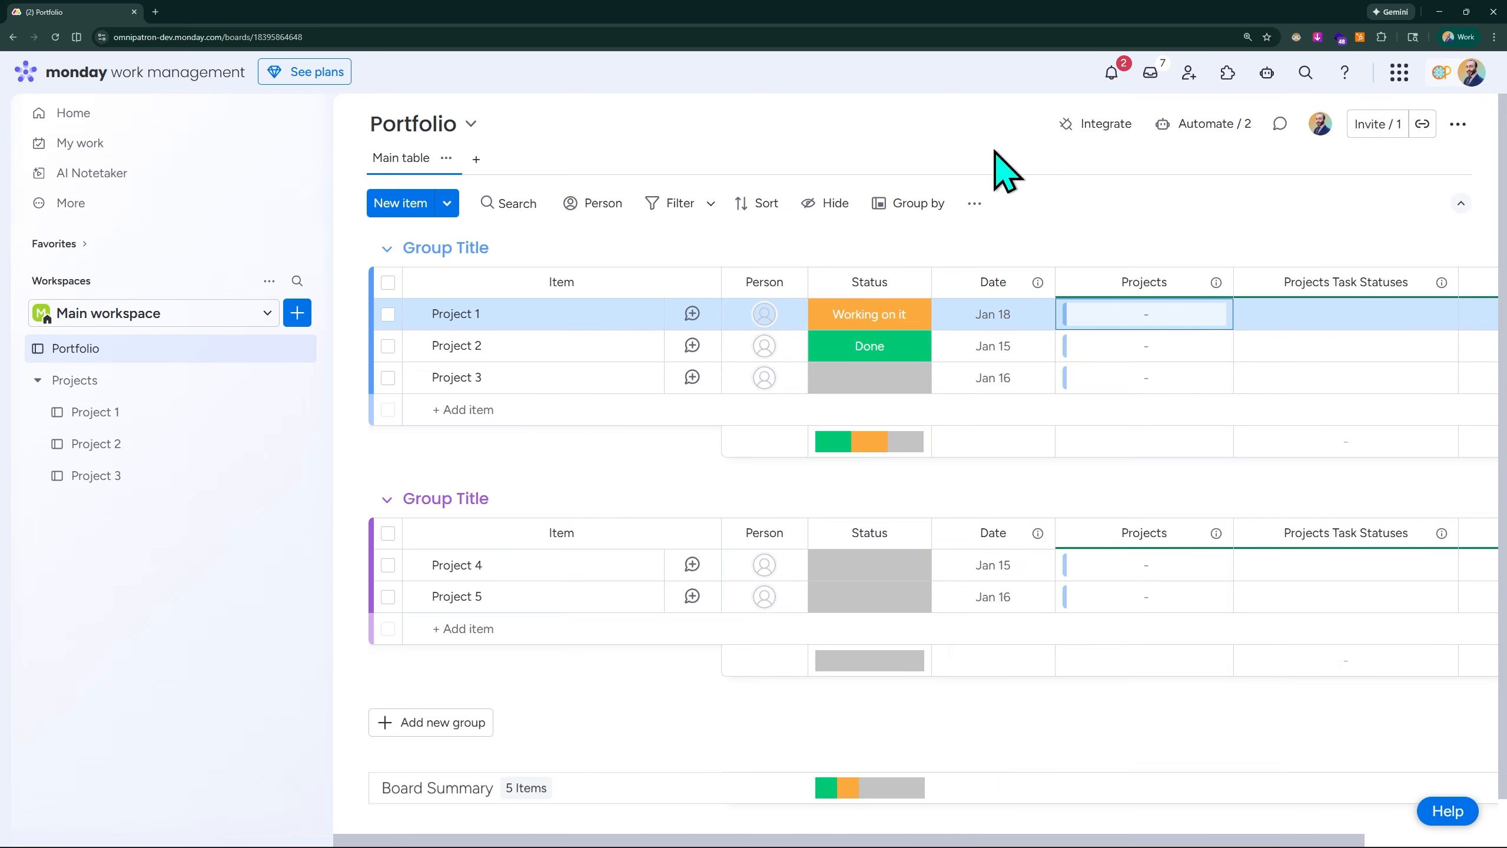
- Select all tasks on the Project 1 board and delete its first, redundant link to Portfolio column
click(106, 420)
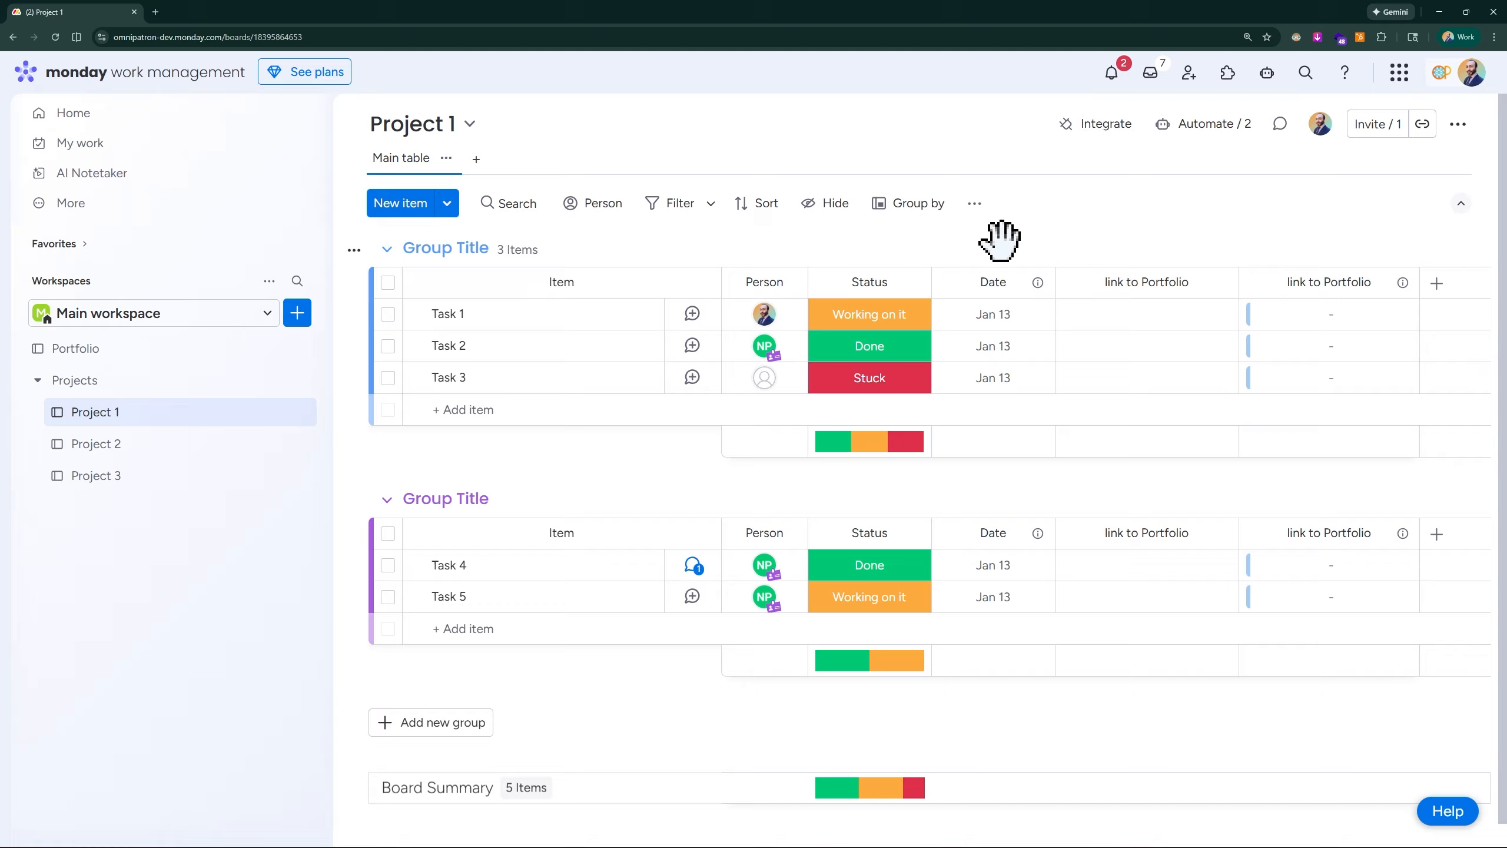
key(ctrl+a)
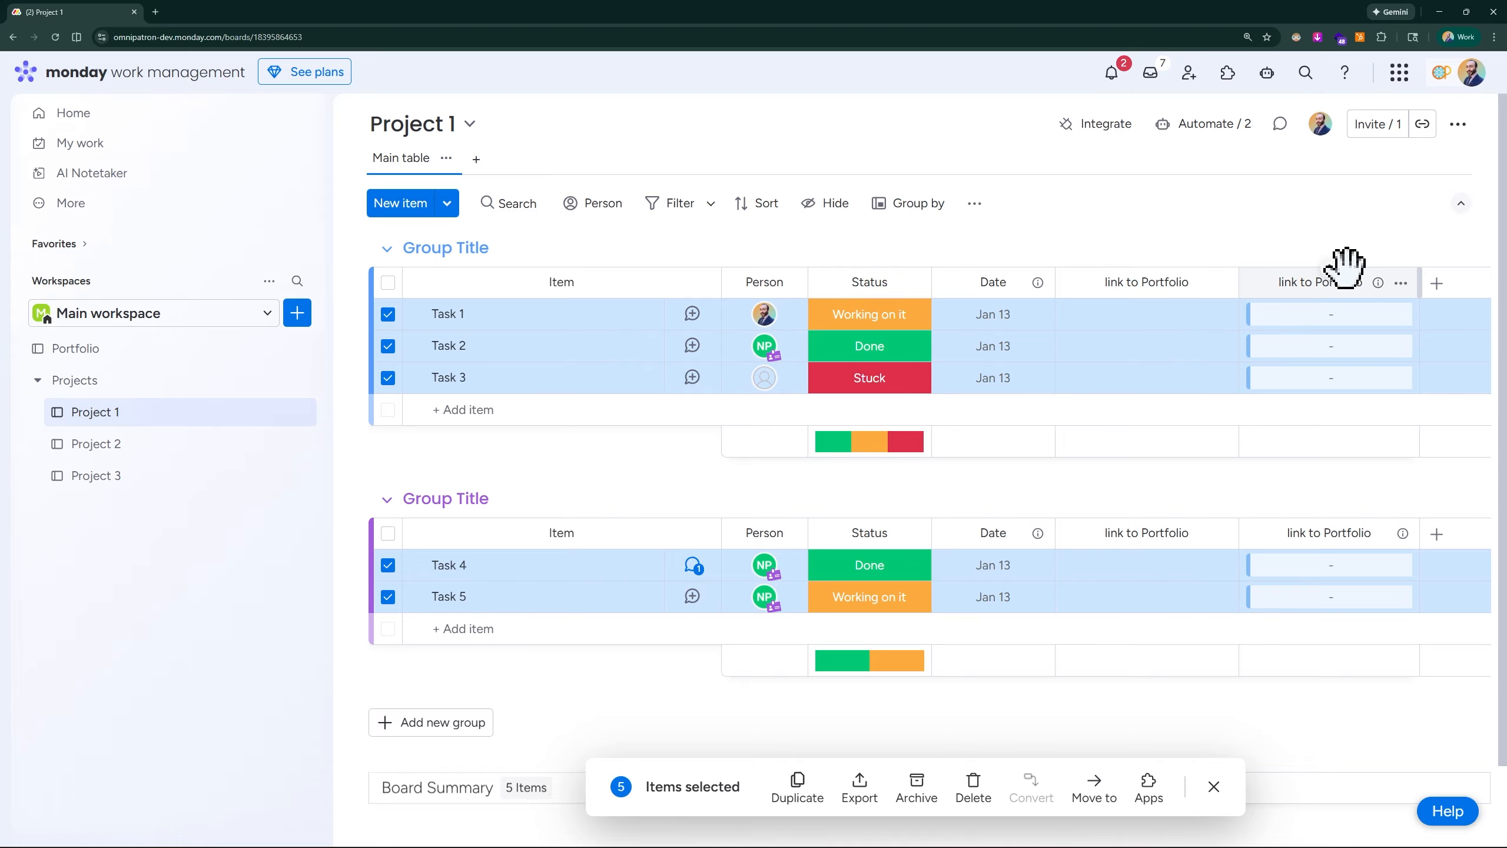
click(1219, 282)
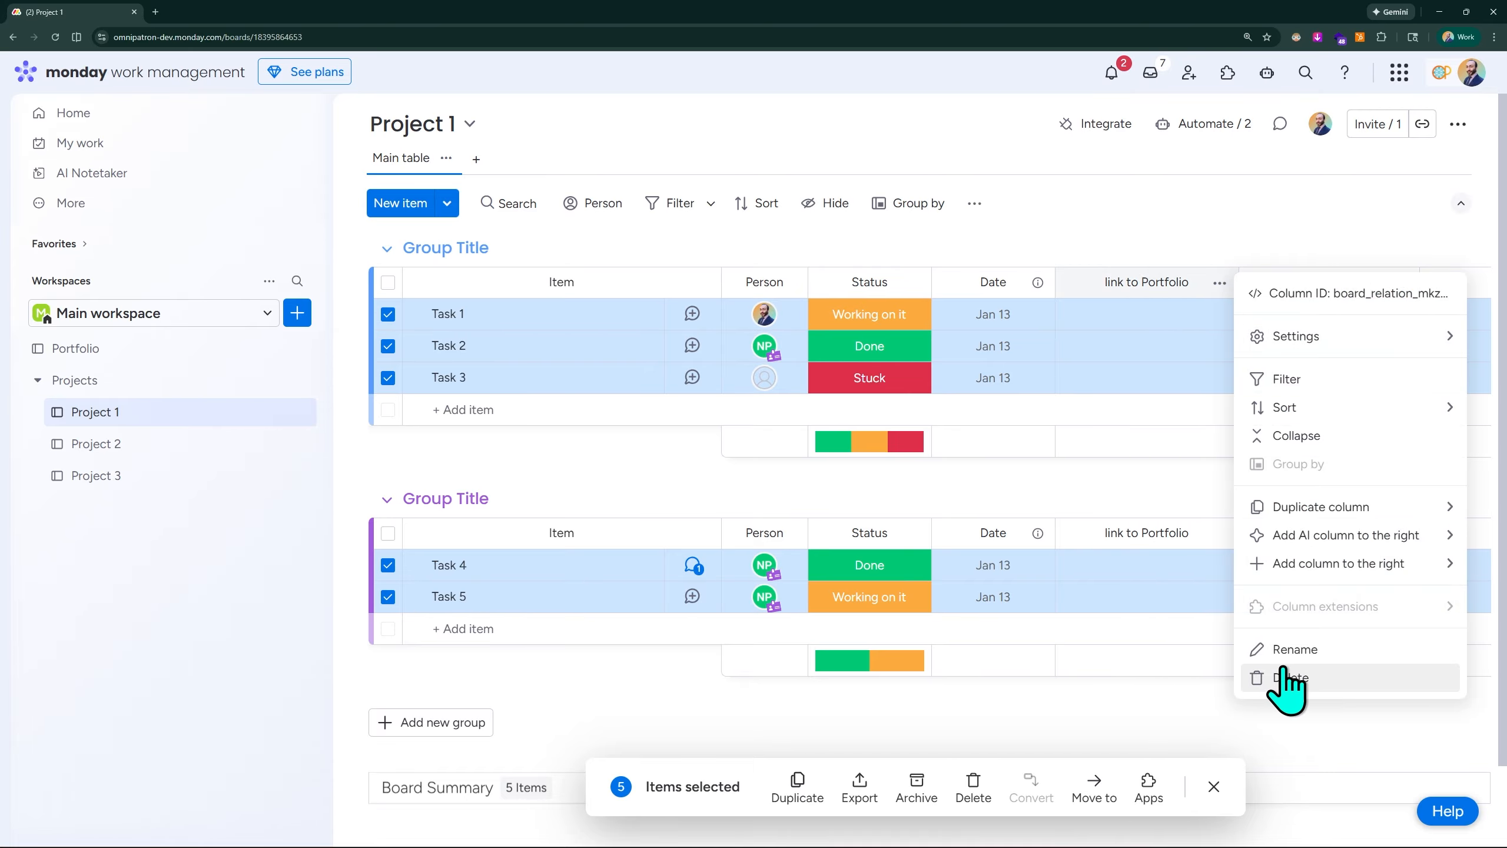
click(1281, 677)
click(963, 209)
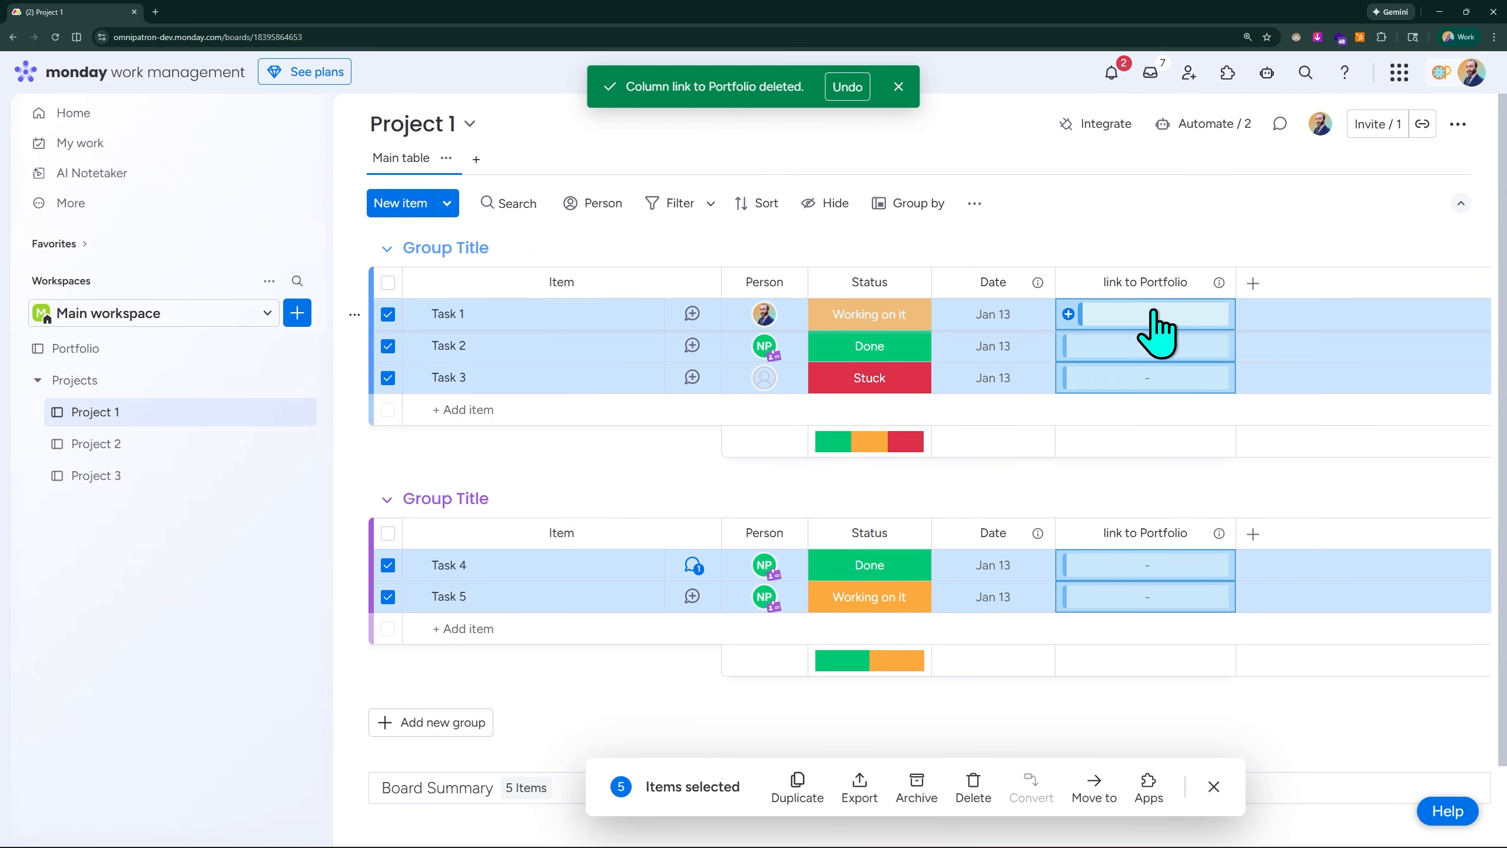
- Link all selected Project 1 tasks to the Portfolio item Project 1 through the link to Portfolio column, and open the Project 2 board
click(1154, 314)
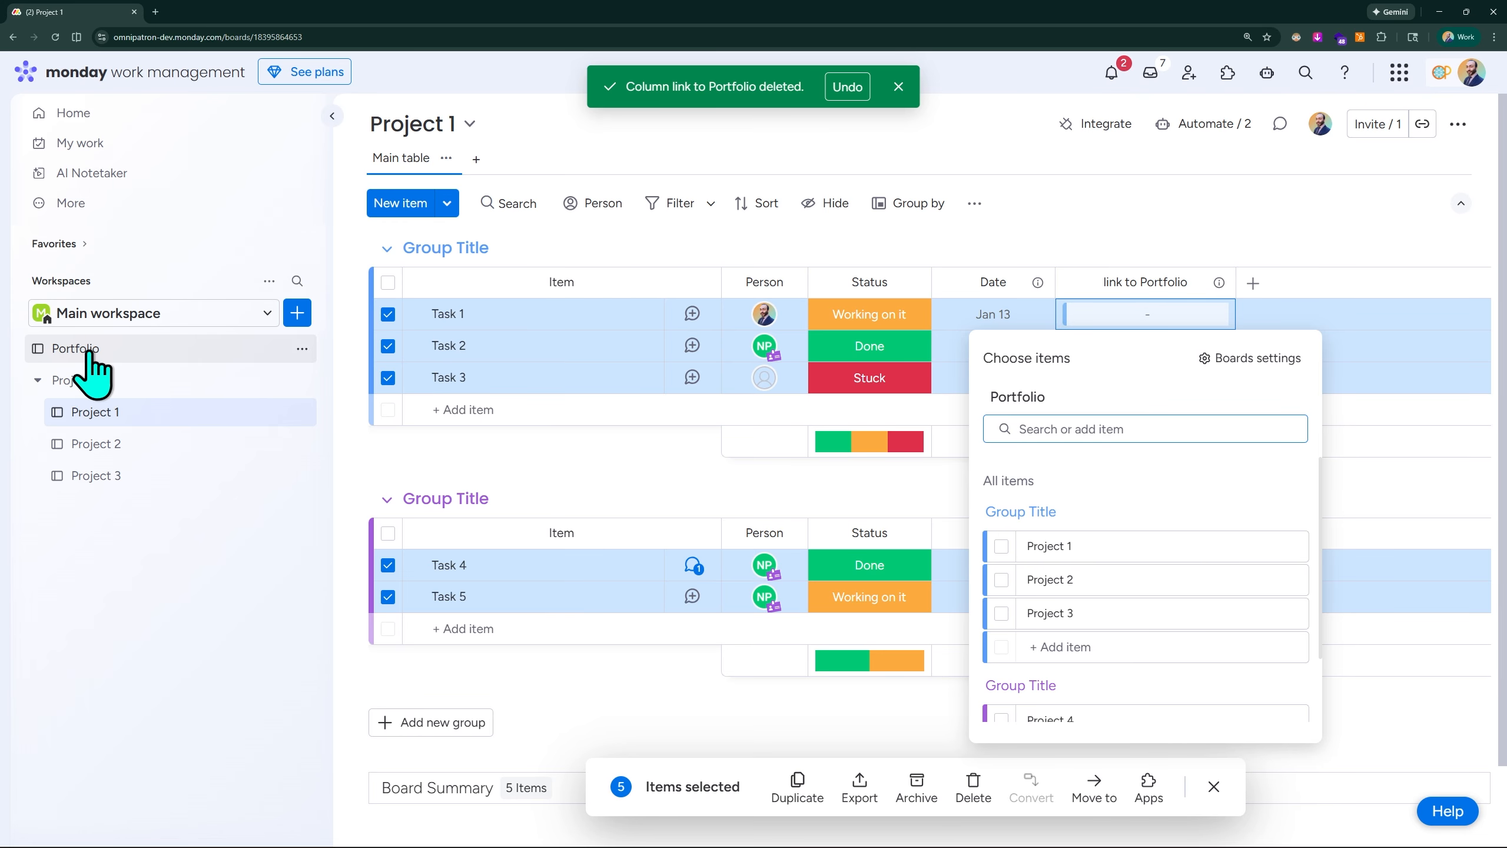
click(1000, 547)
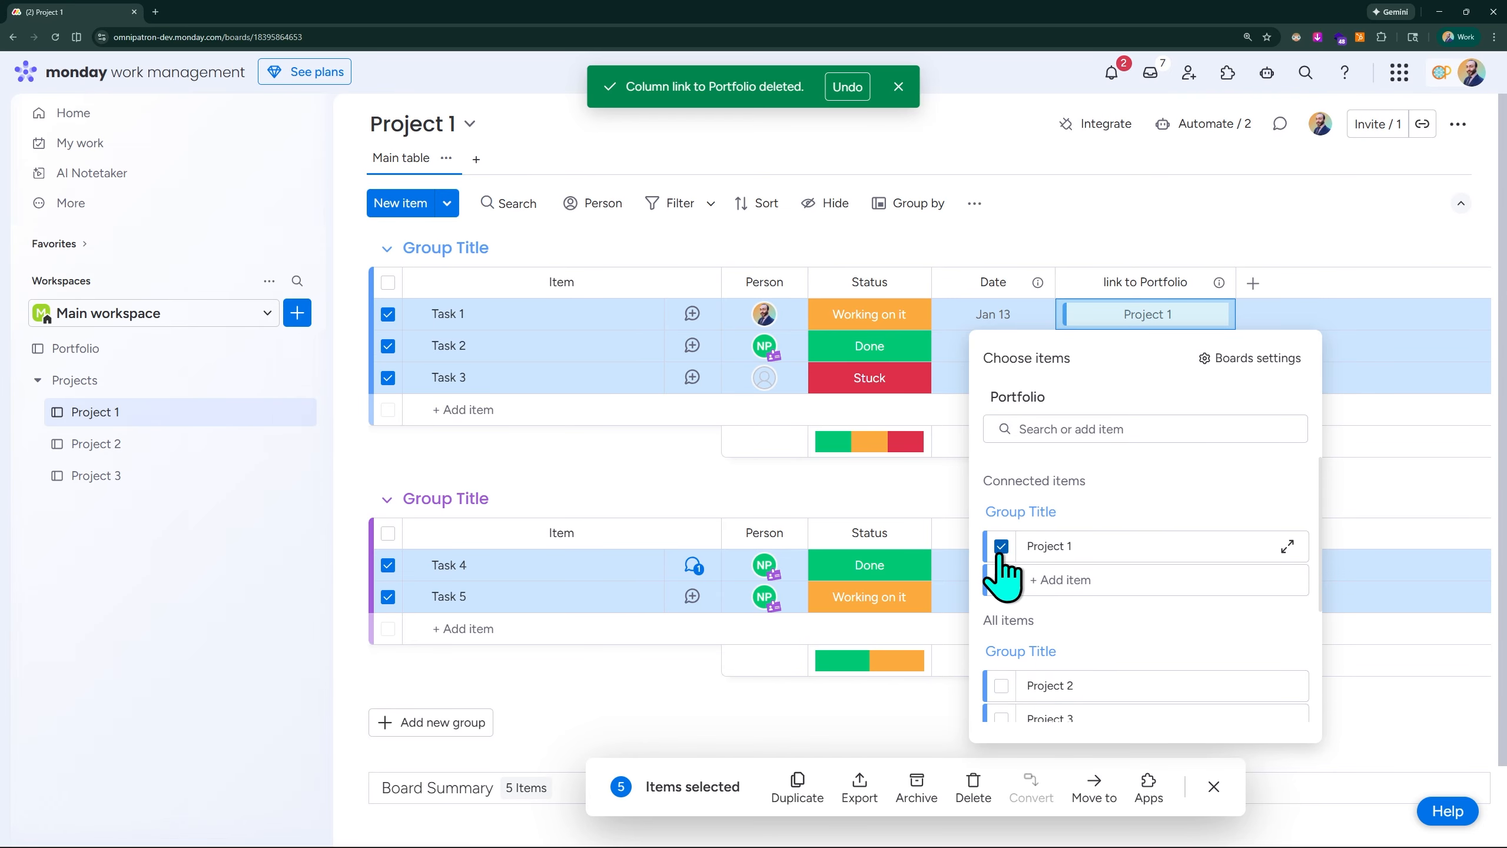
click(1312, 223)
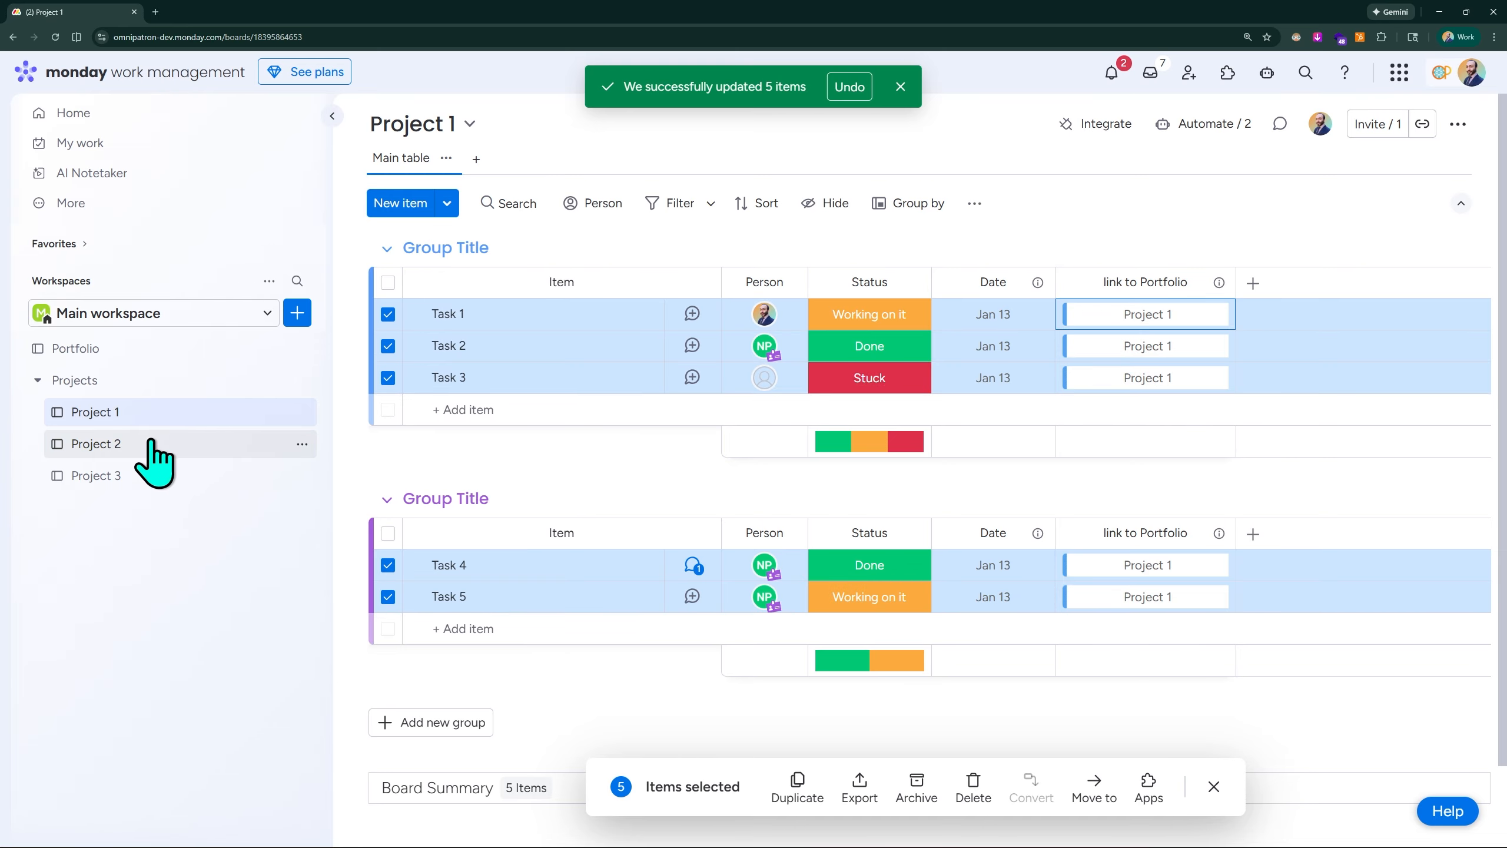
click(96, 444)
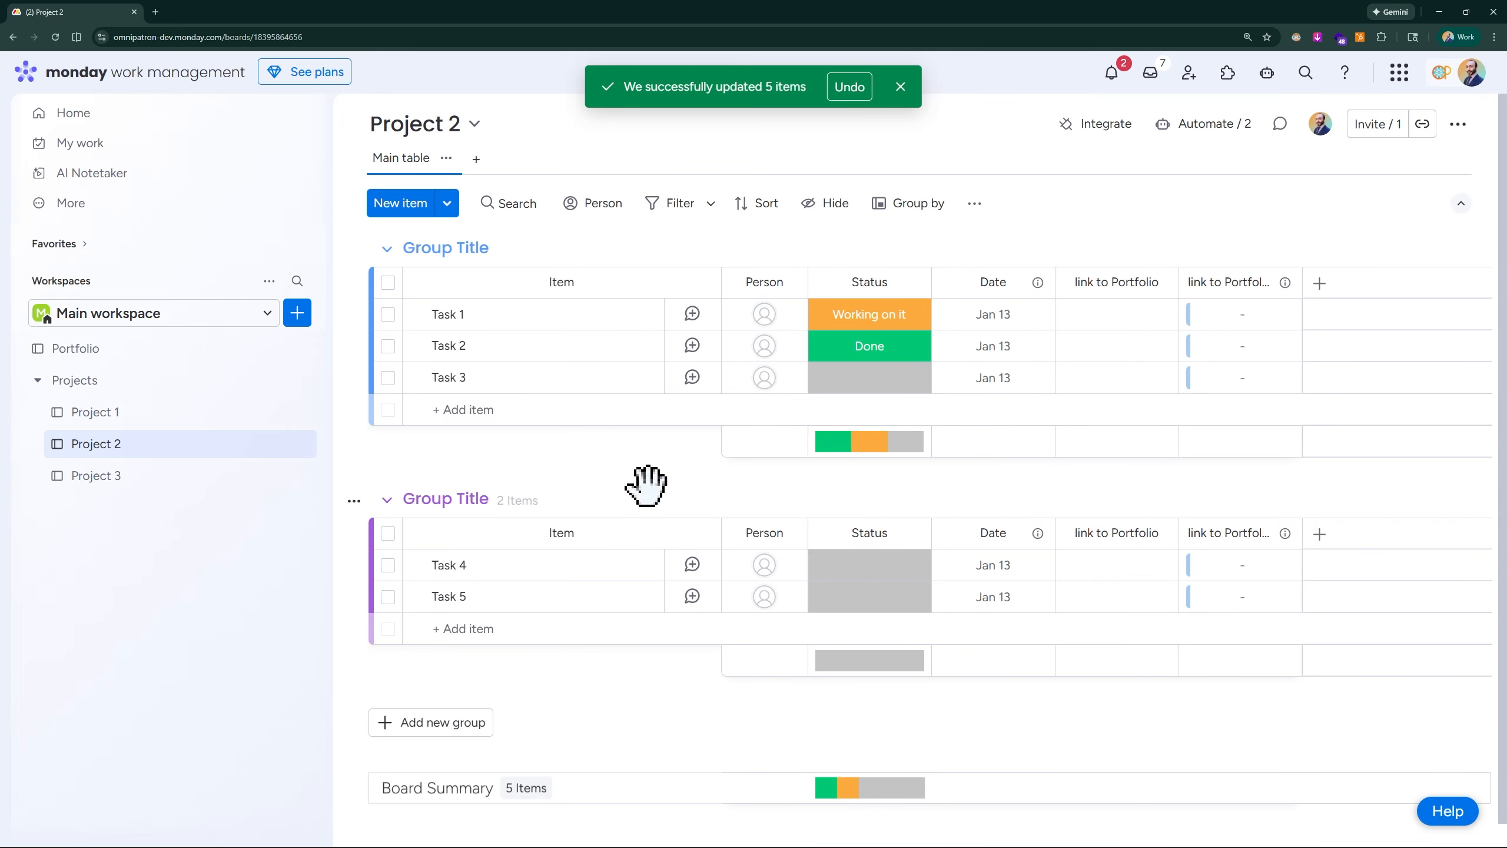
key(ctrl+a)
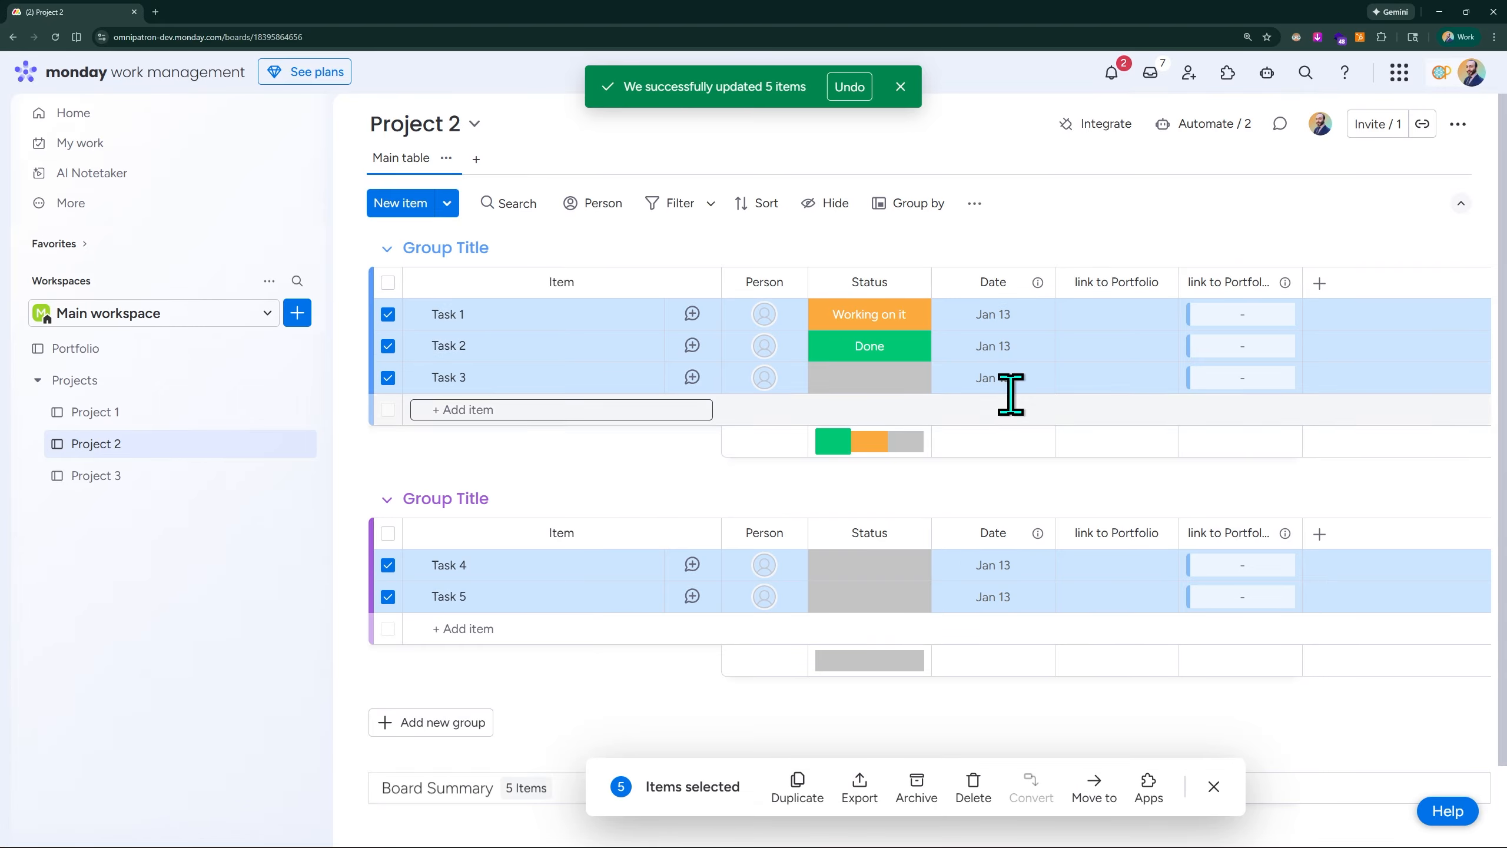
click(1249, 321)
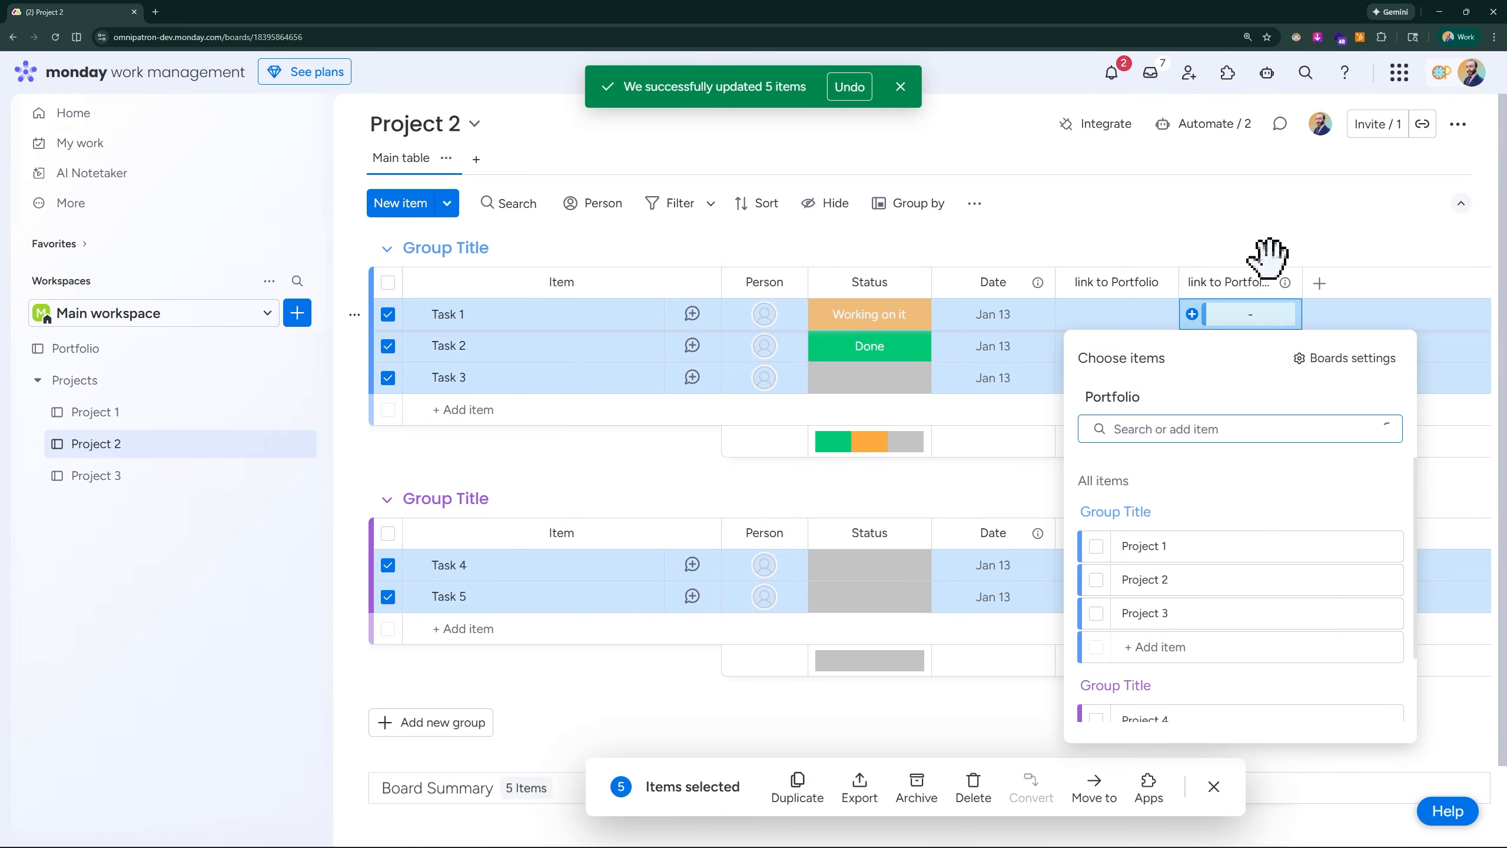
click(1282, 193)
click(1258, 206)
click(1130, 225)
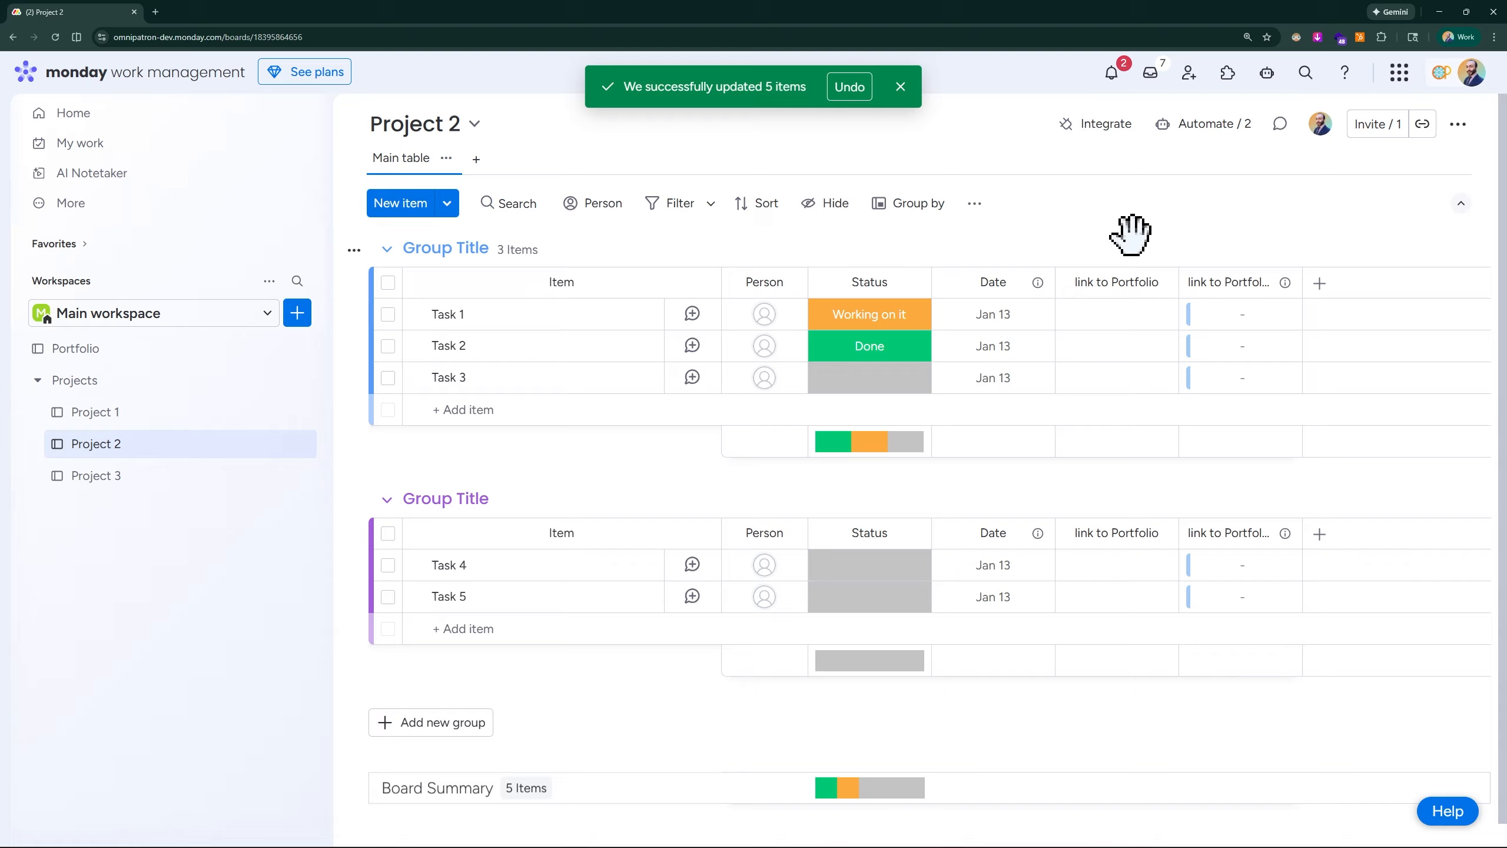
- Delete the first, redundant link to Portfolio column from the Project 2 board
scroll(1248, 228, up, 5)
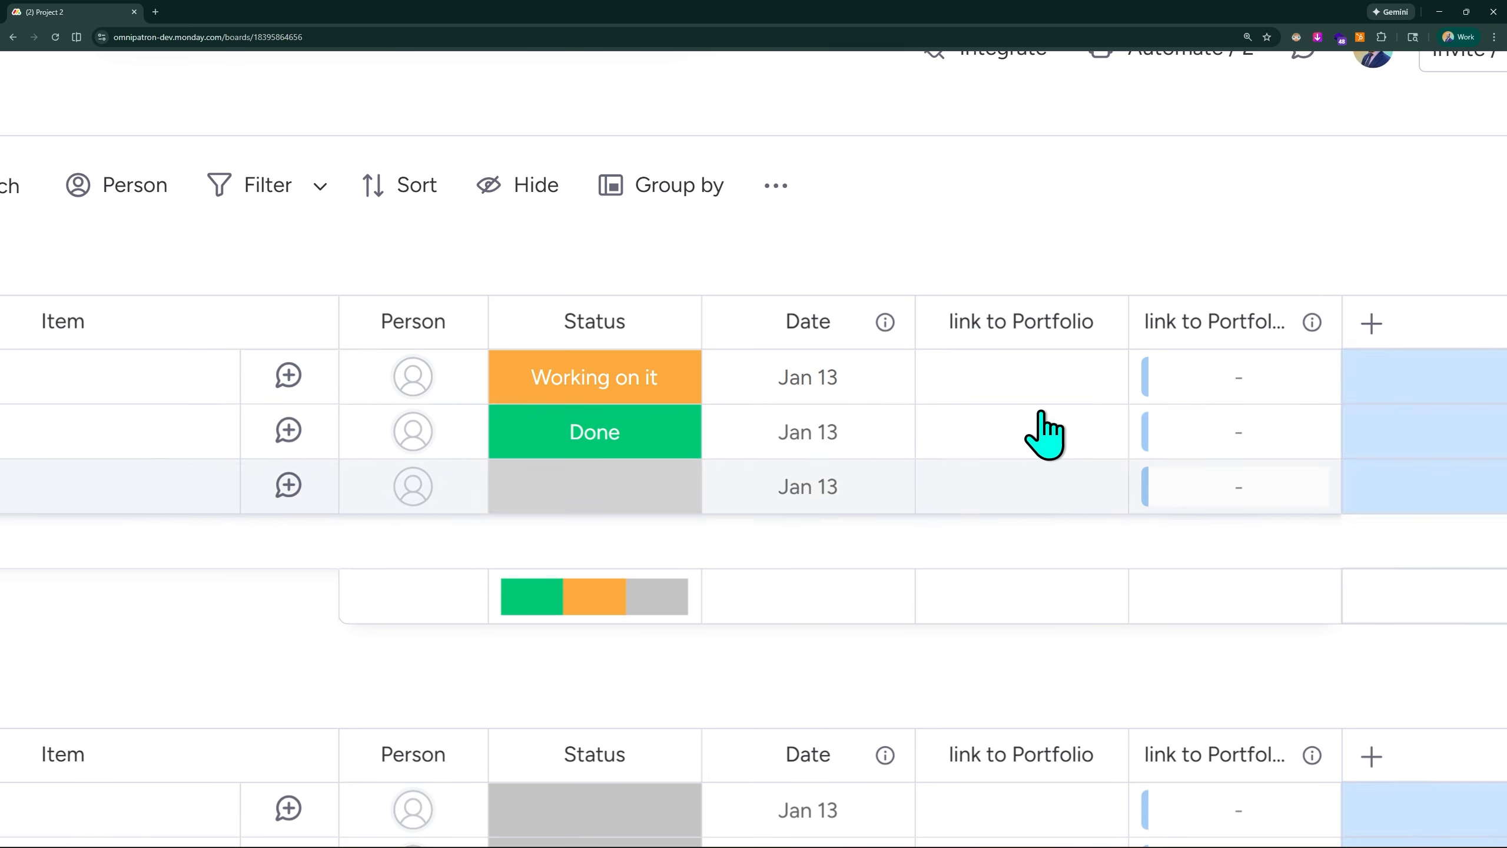
click(1095, 323)
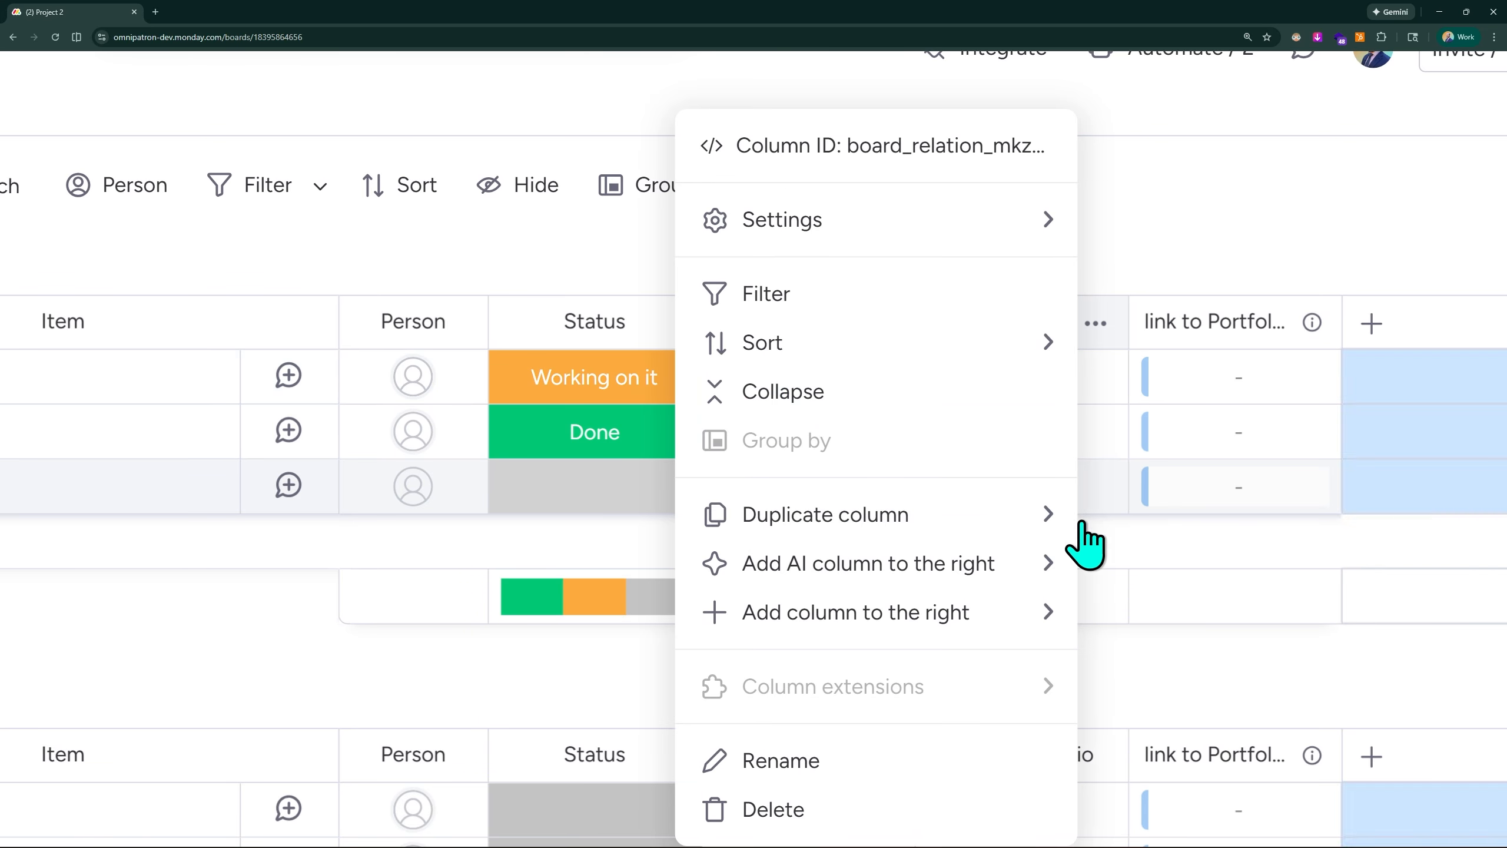
click(870, 825)
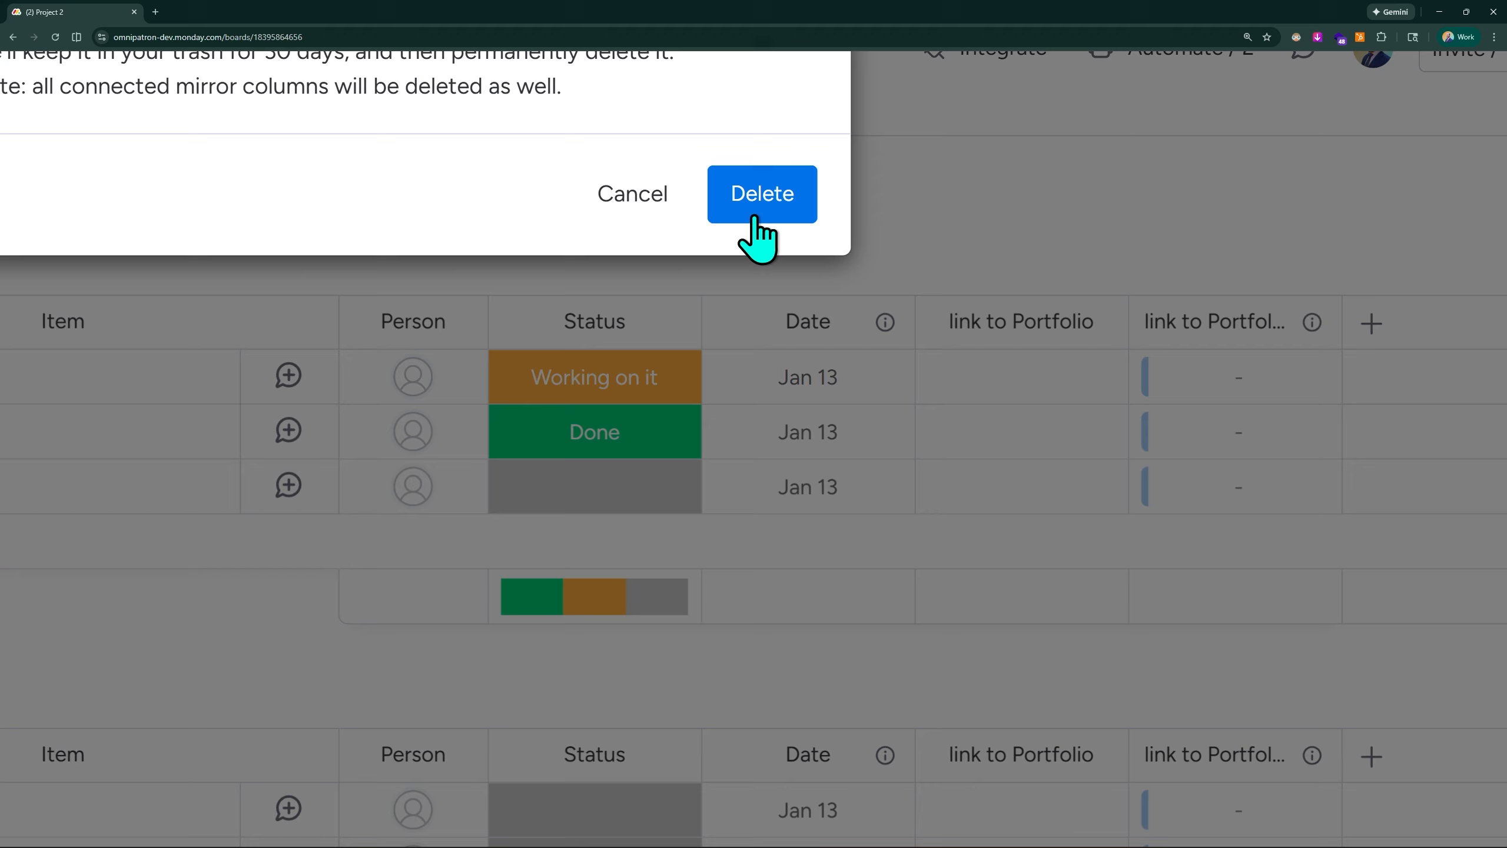
click(762, 214)
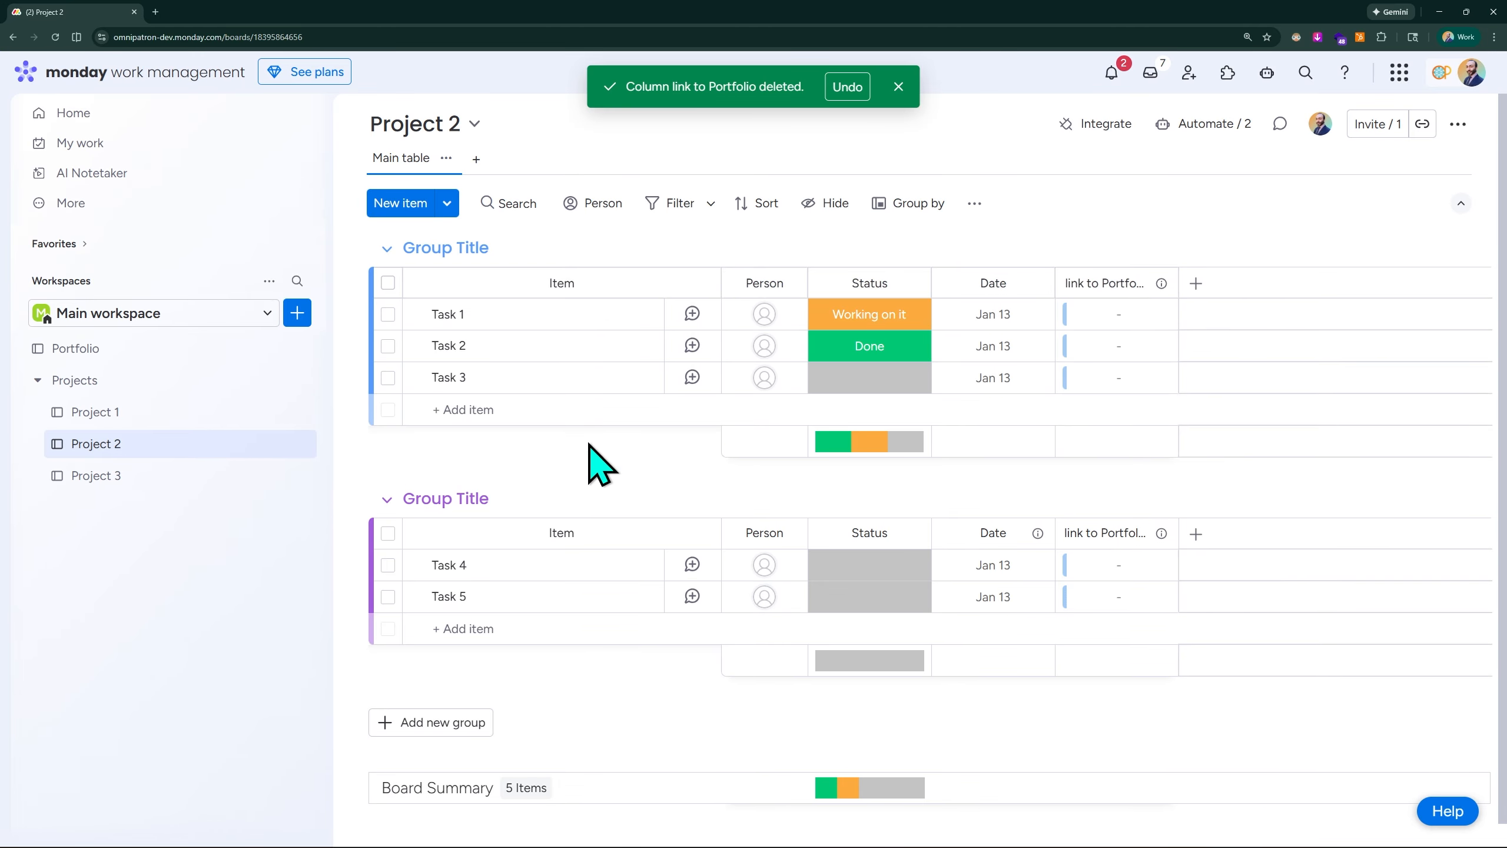
- Link all tasks on the Project 2 board to the Portfolio item Project 2 in a single bulk update
key(ctrl+a)
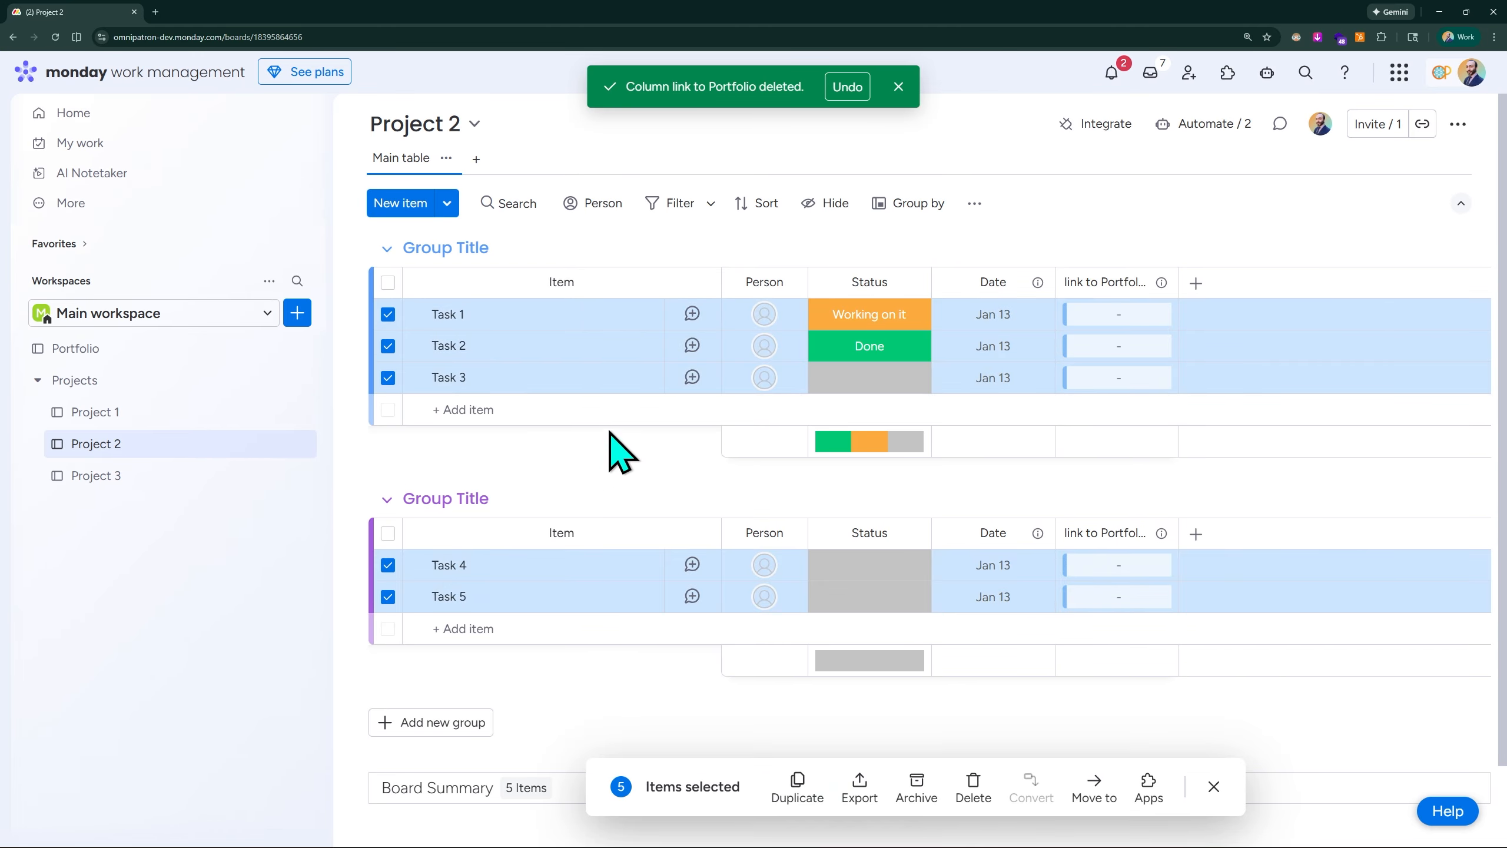
click(1131, 314)
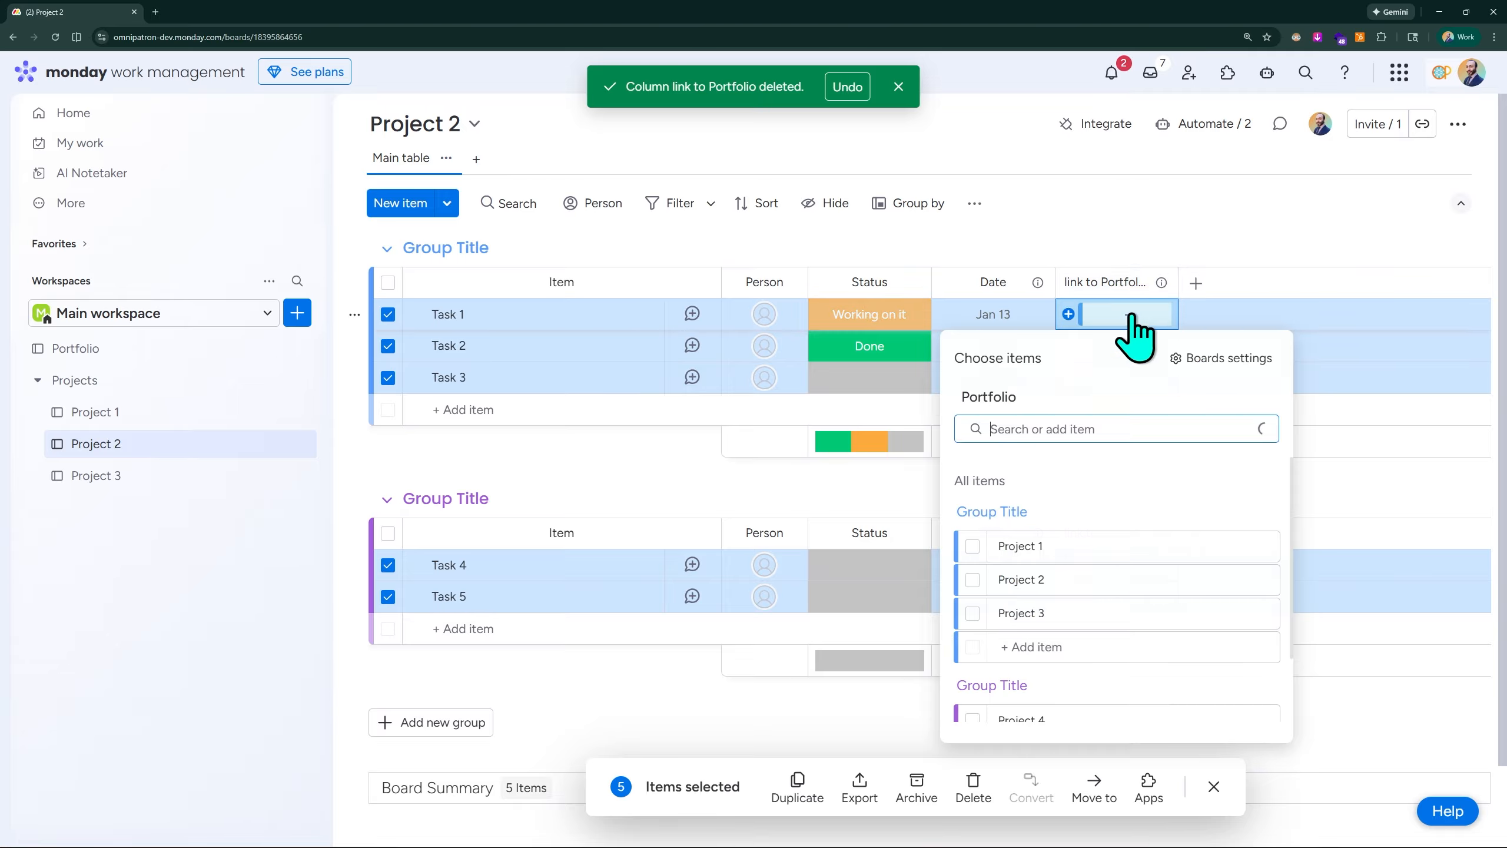
click(972, 580)
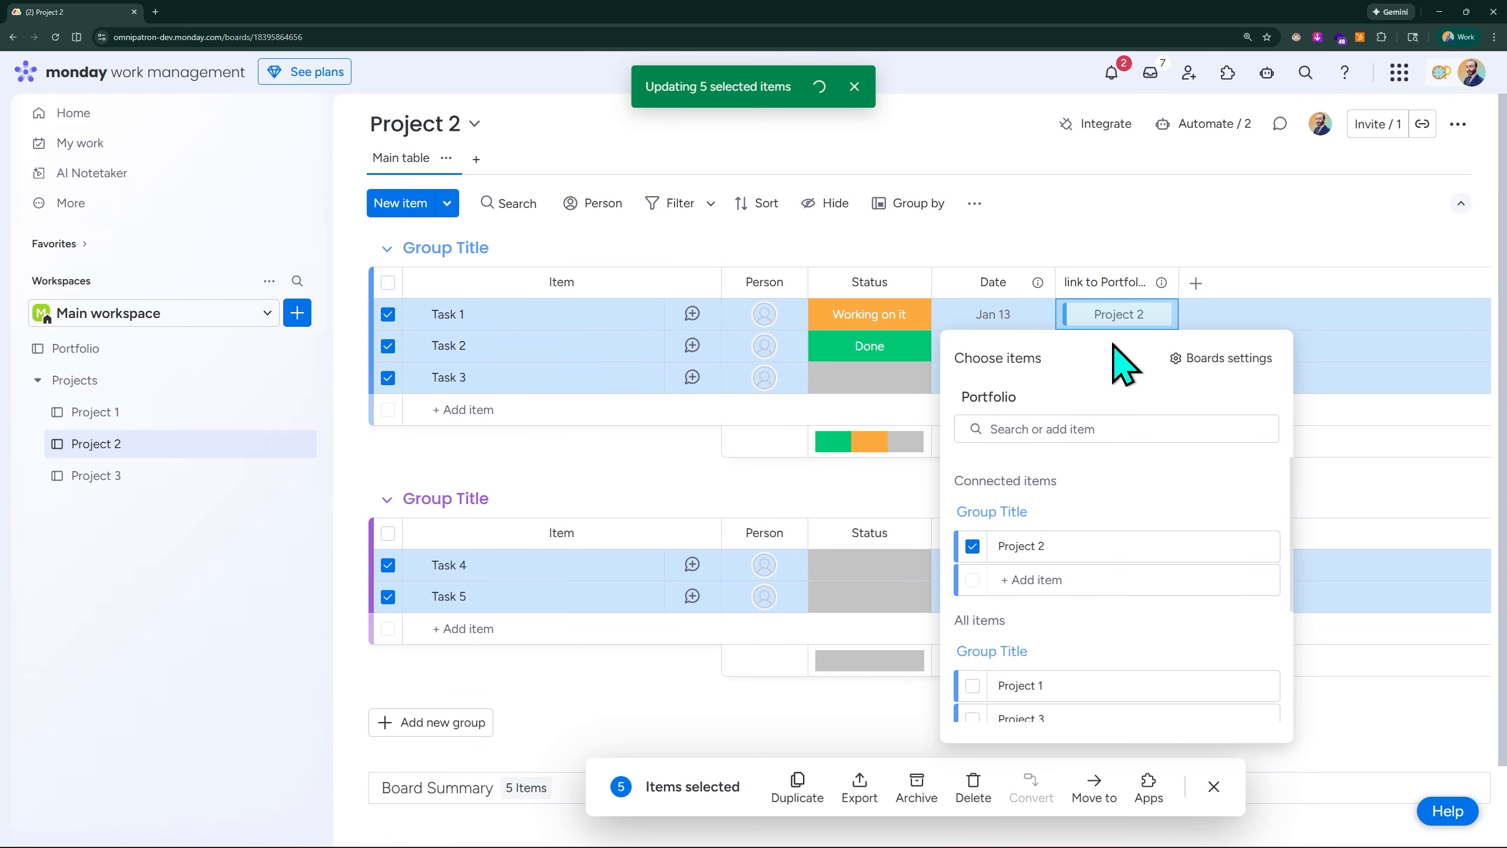
click(1126, 193)
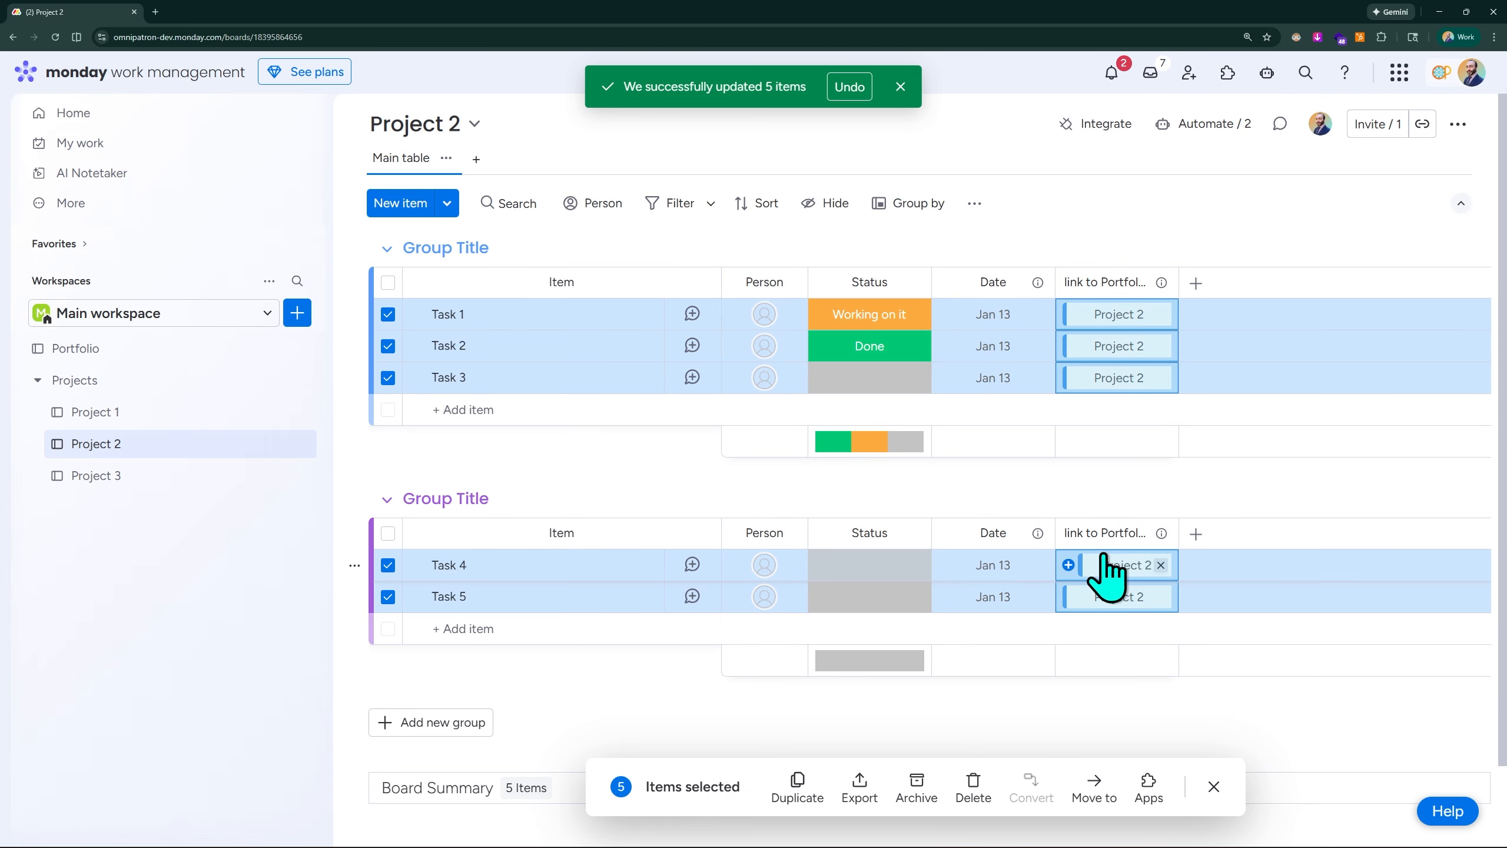
- Link all tasks on the Project 3 board to the Portfolio item Project 3 through the second link to Portfolio column
click(92, 475)
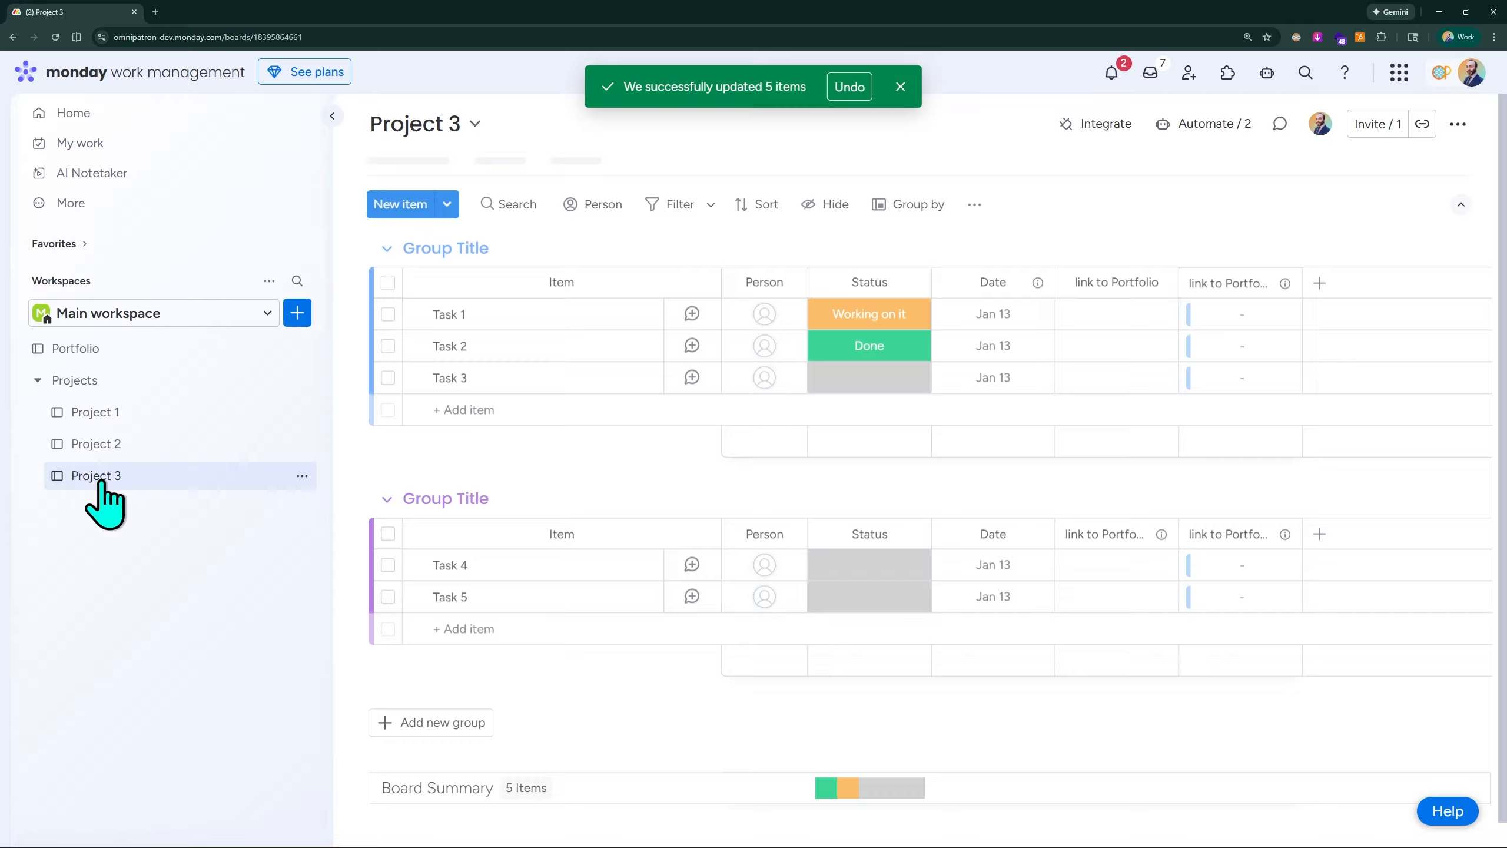
key(ctrl+a)
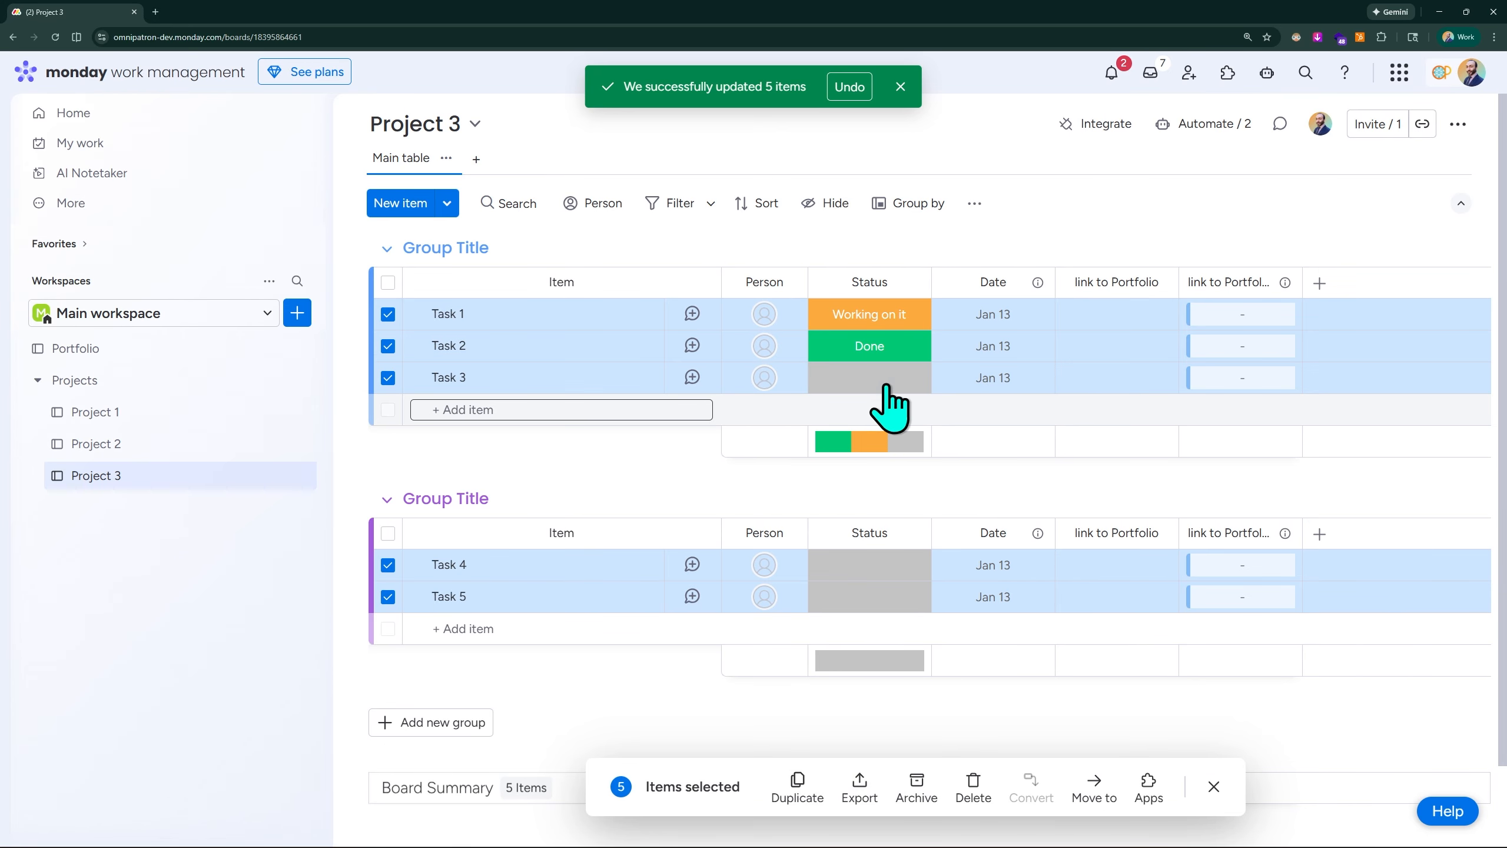
click(1228, 316)
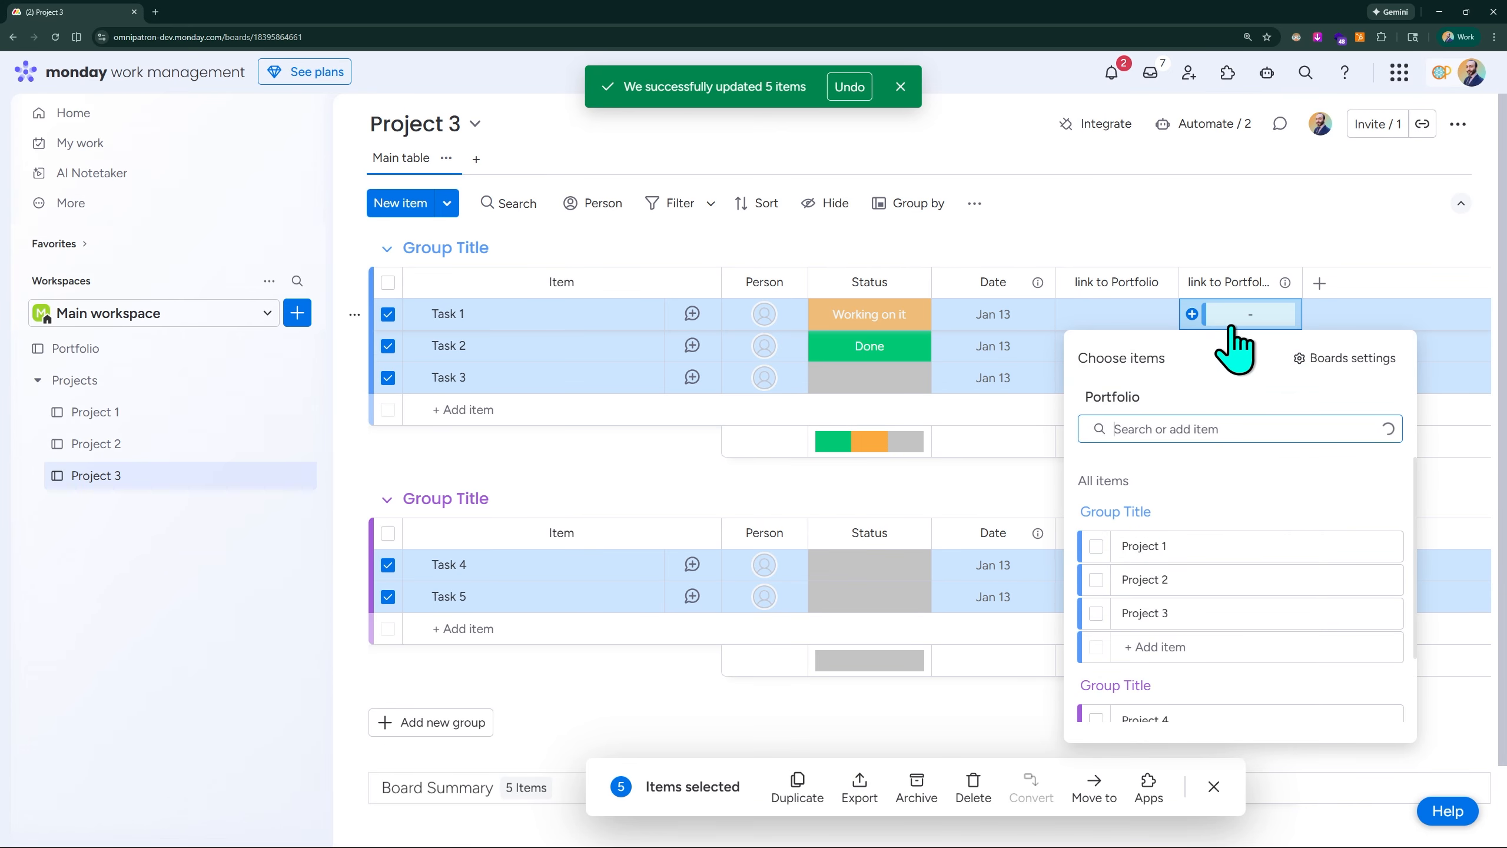
click(1097, 615)
click(1159, 210)
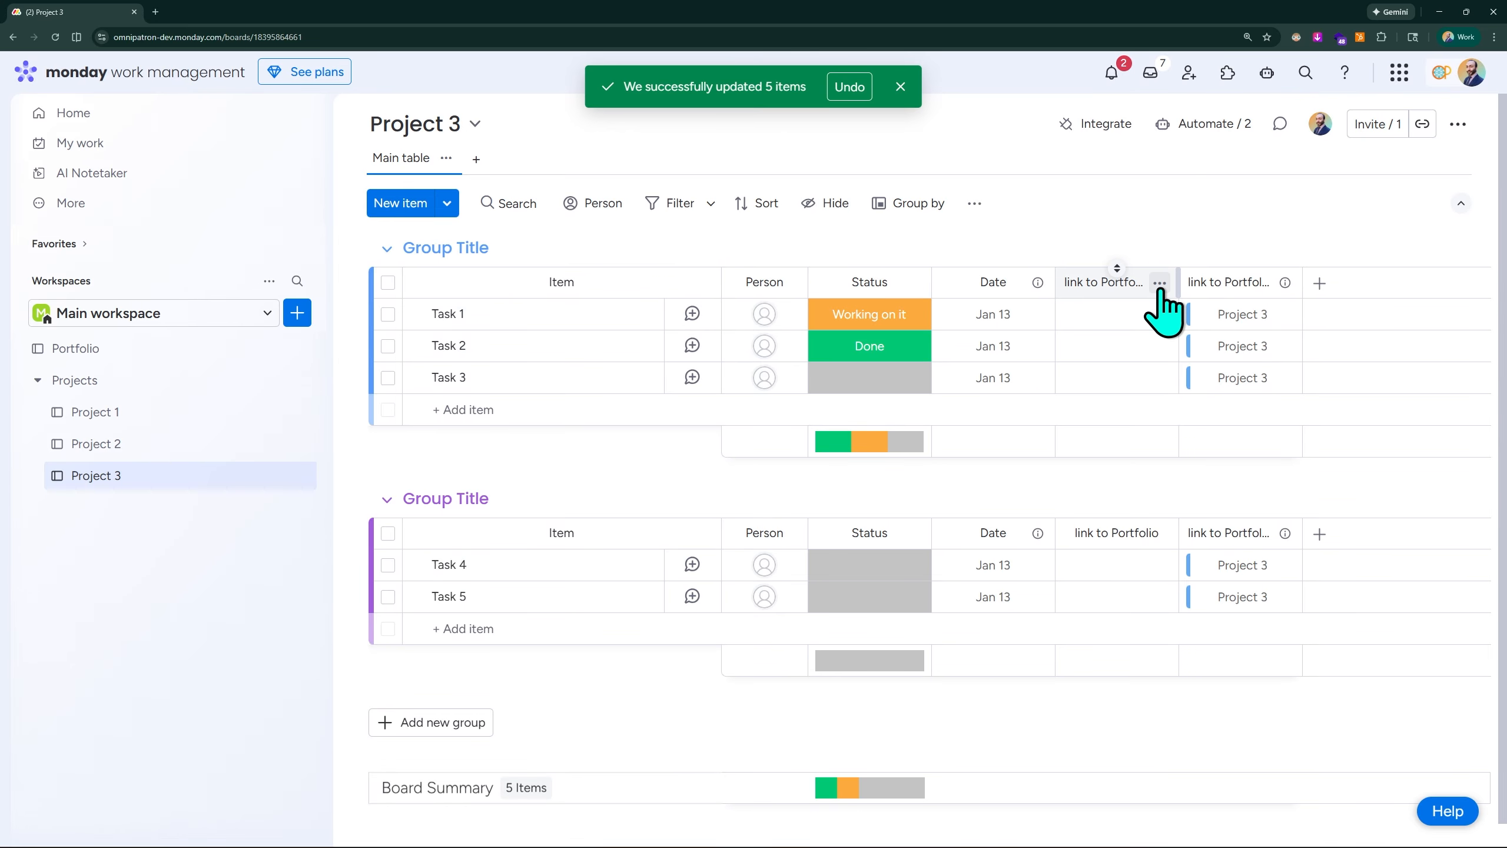
- Delete the first, redundant link to Portfolio column from the Project 3 board, and return to the Project 2 board
click(1159, 283)
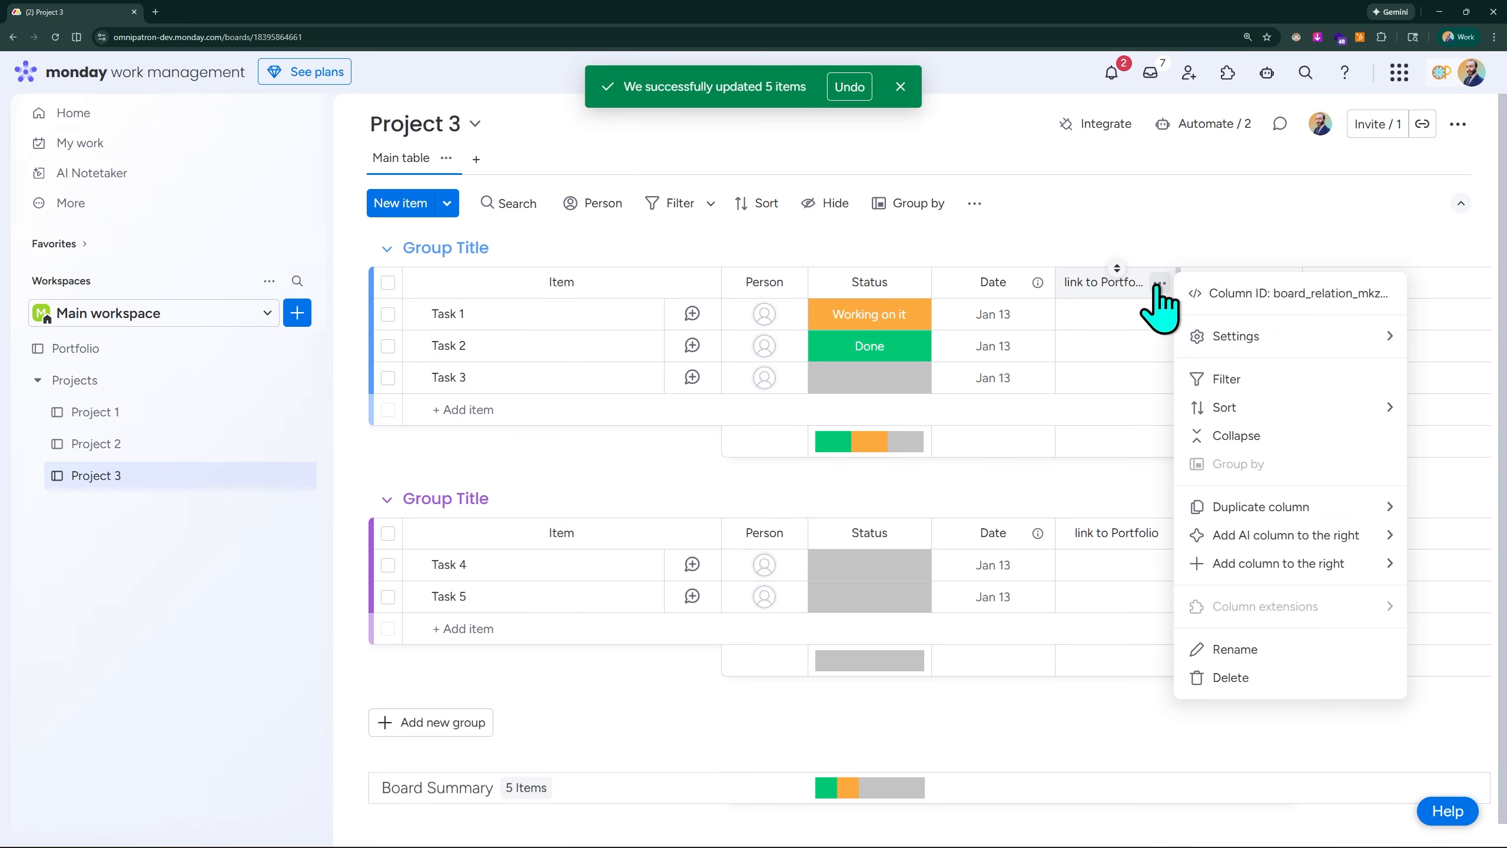
click(1221, 682)
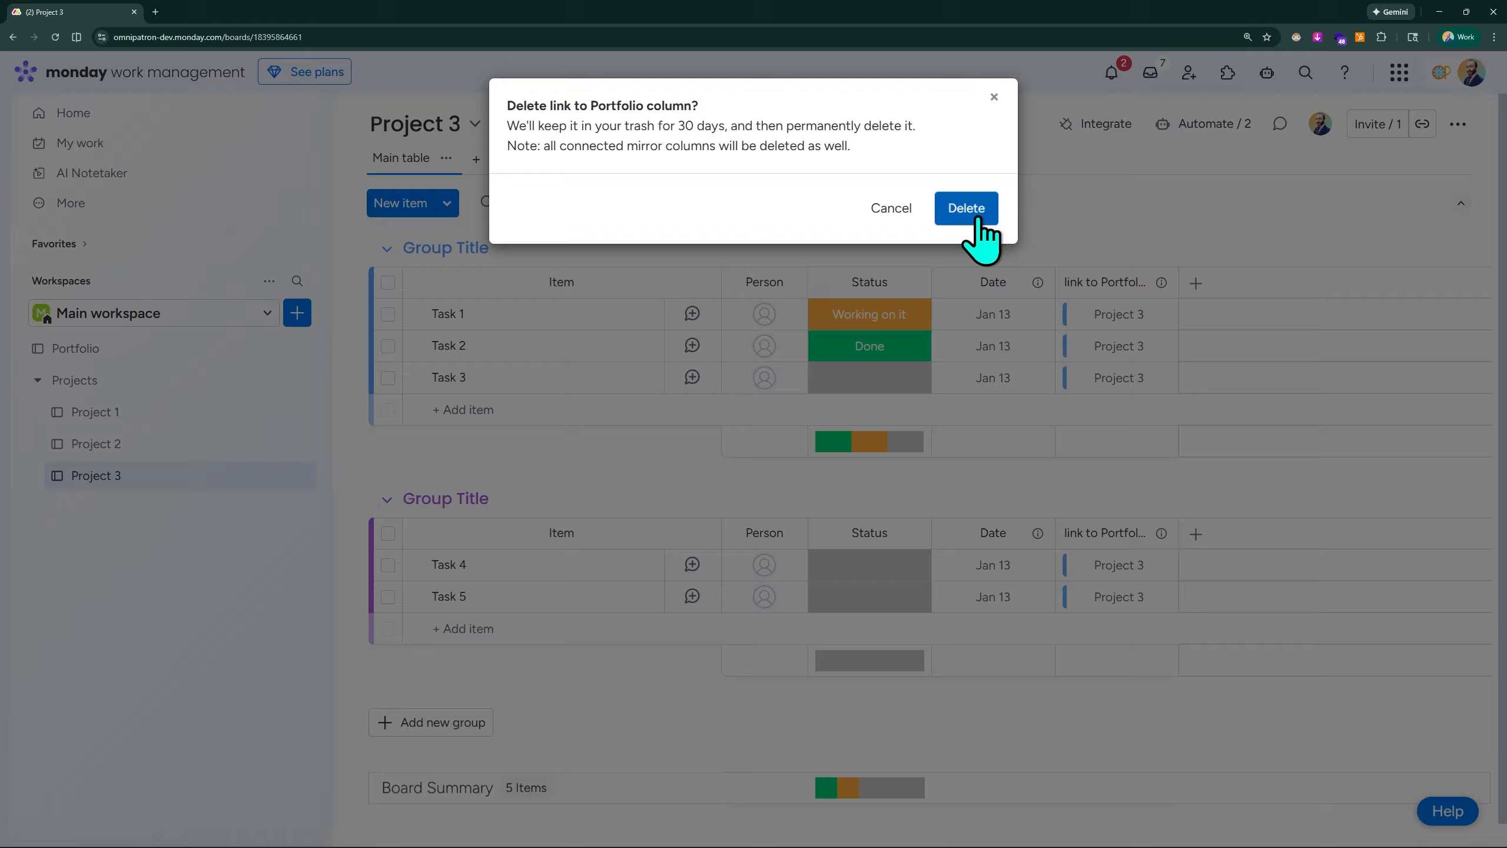
click(976, 212)
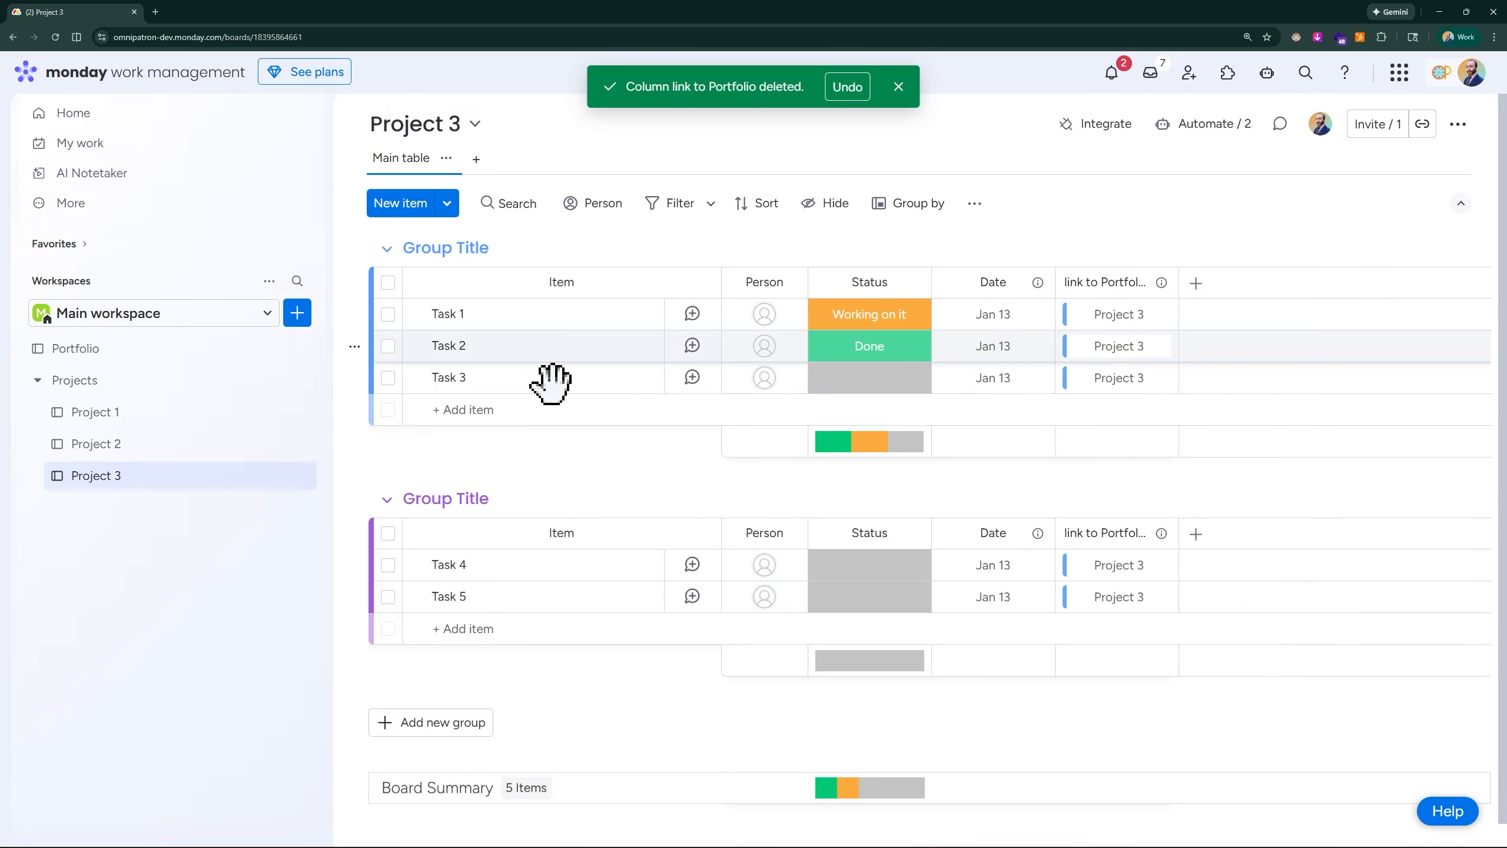
click(137, 444)
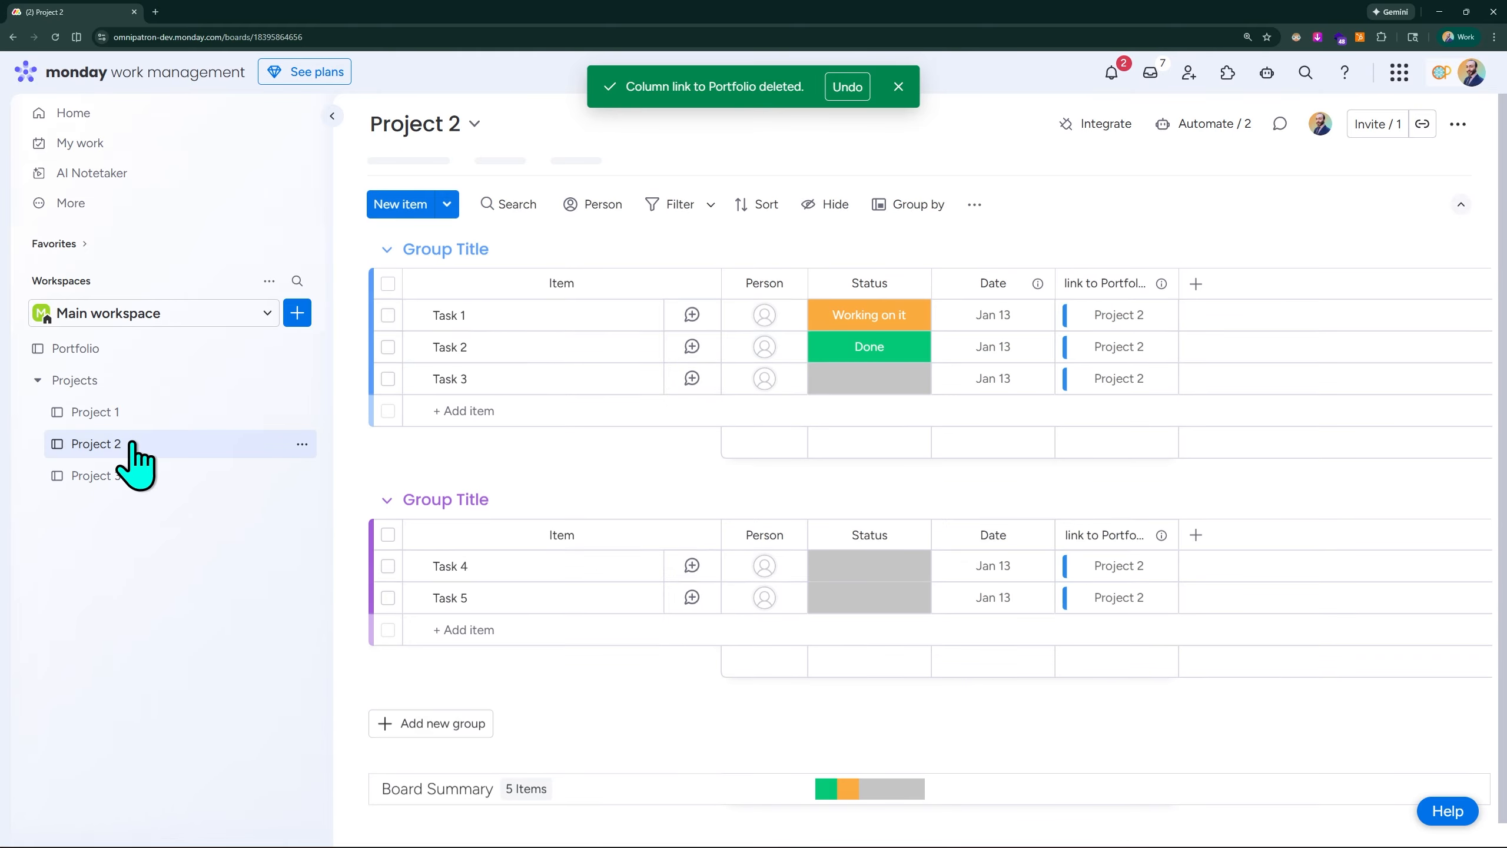
- Open the Project 1 board, then the Portfolio board, and examine the mirrored task statuses of Projects 1 to 3
click(144, 415)
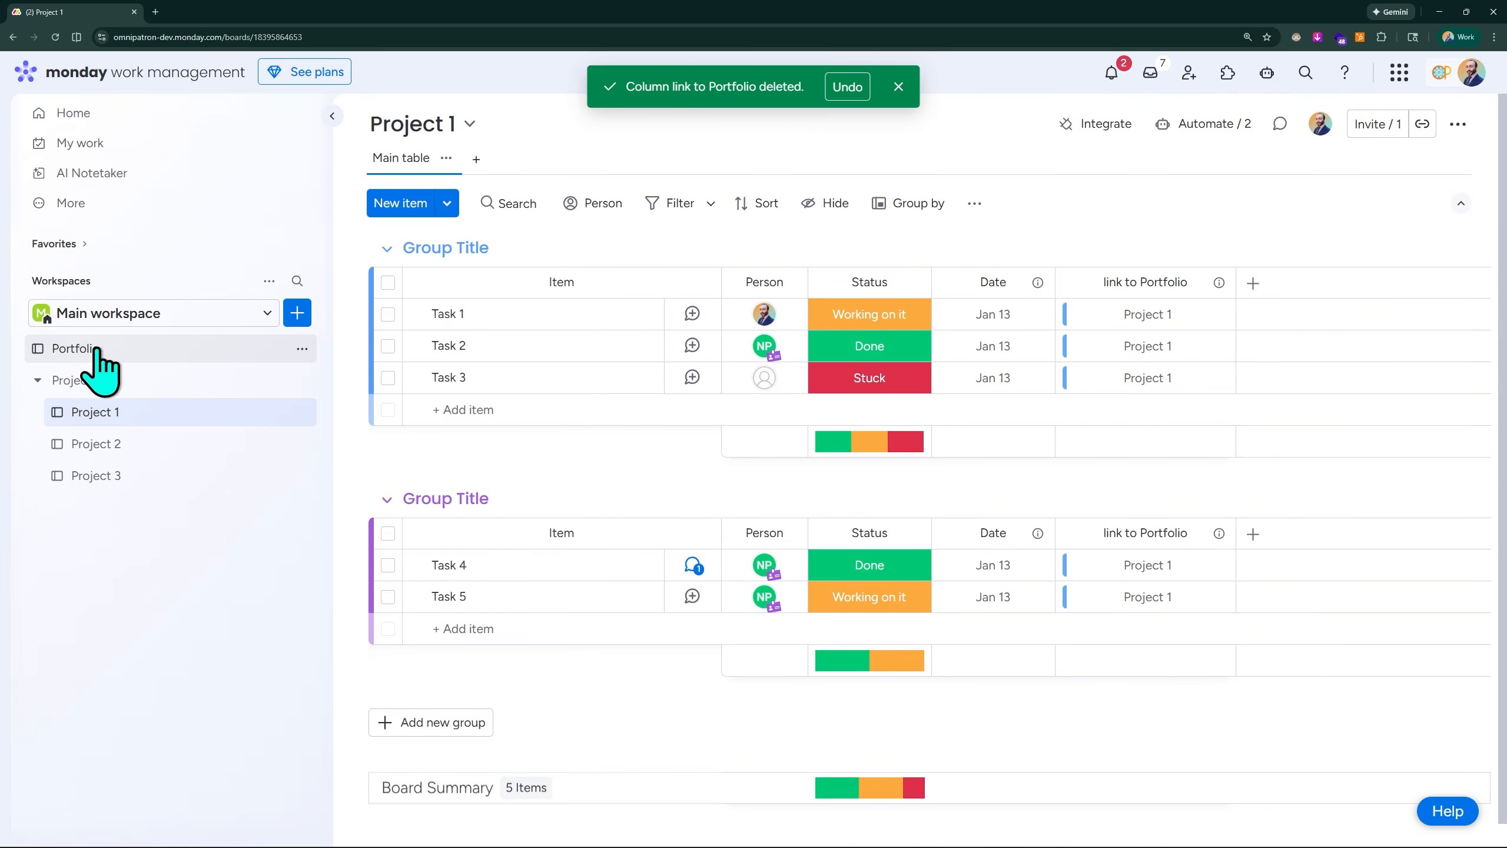
click(115, 352)
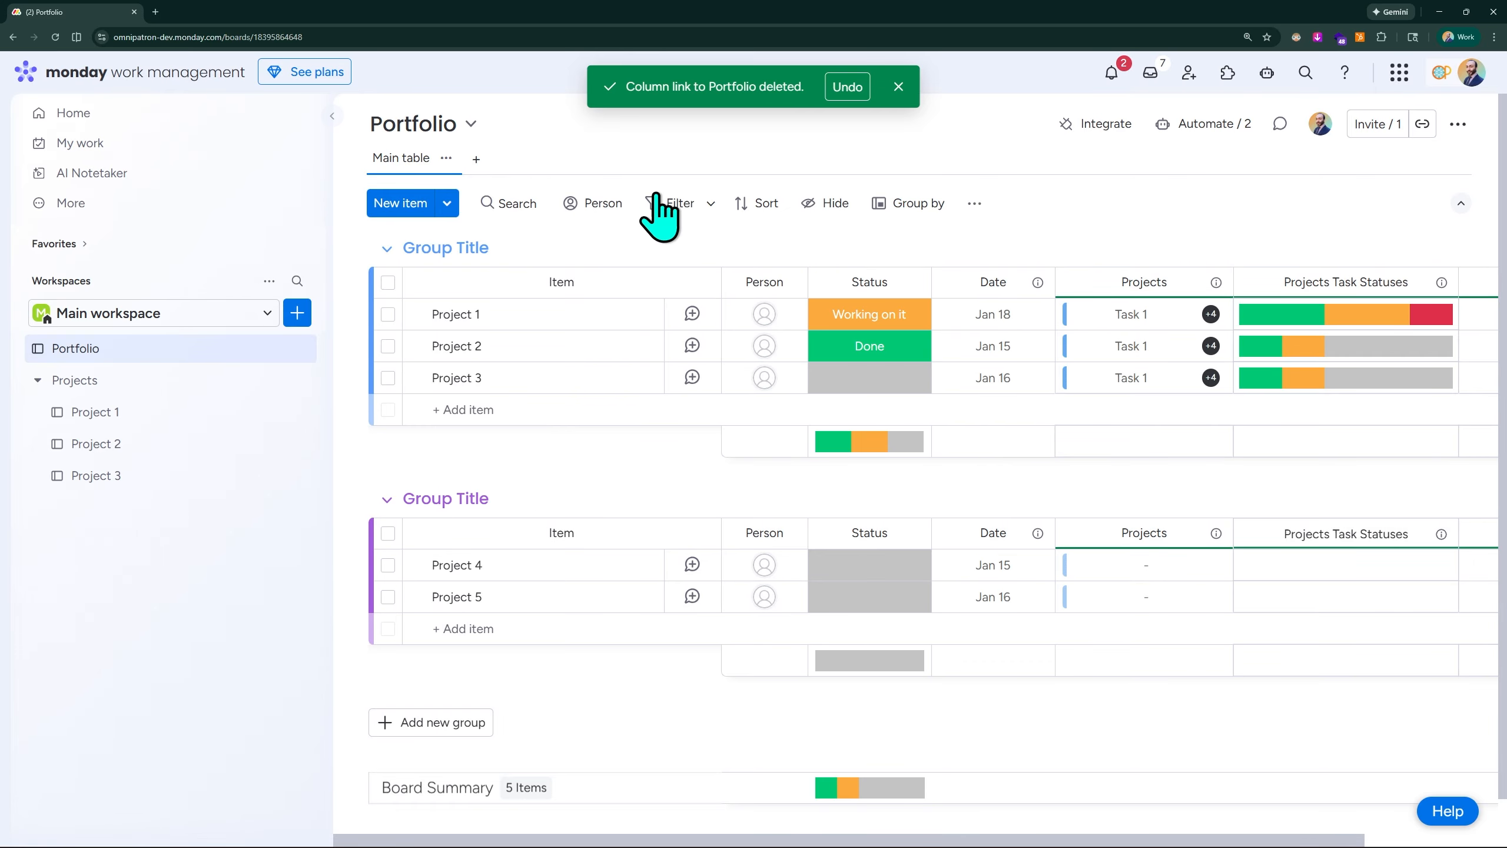
scroll(1299, 205, right, 1)
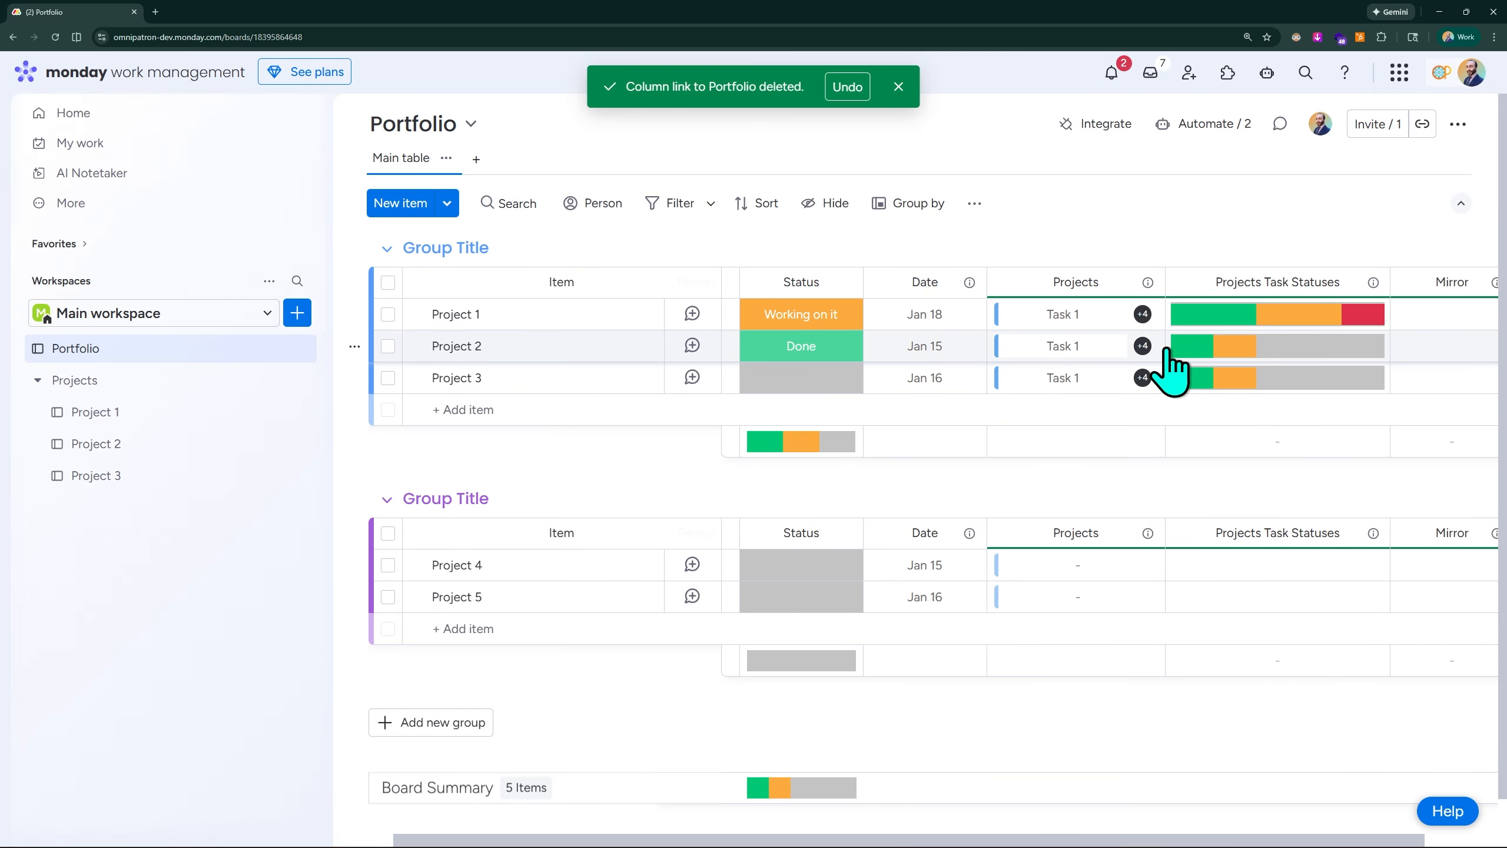
mouse_move(1369, 343)
scroll(1180, 358, left, 2)
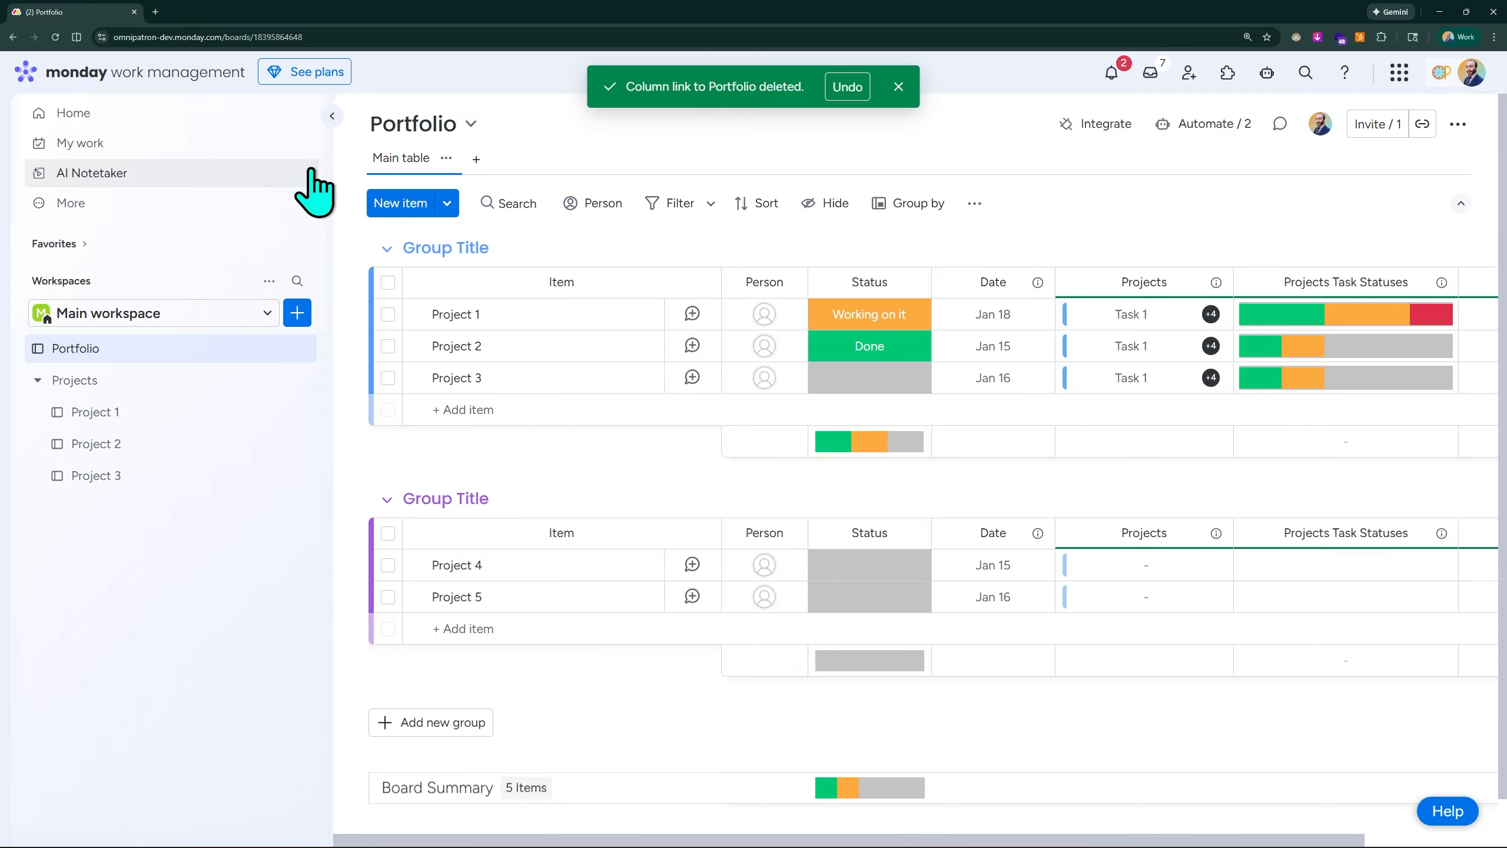
- Place the Portfolio board's window on one half of the screen and open the same board in a second window beside it
key(super+Left)
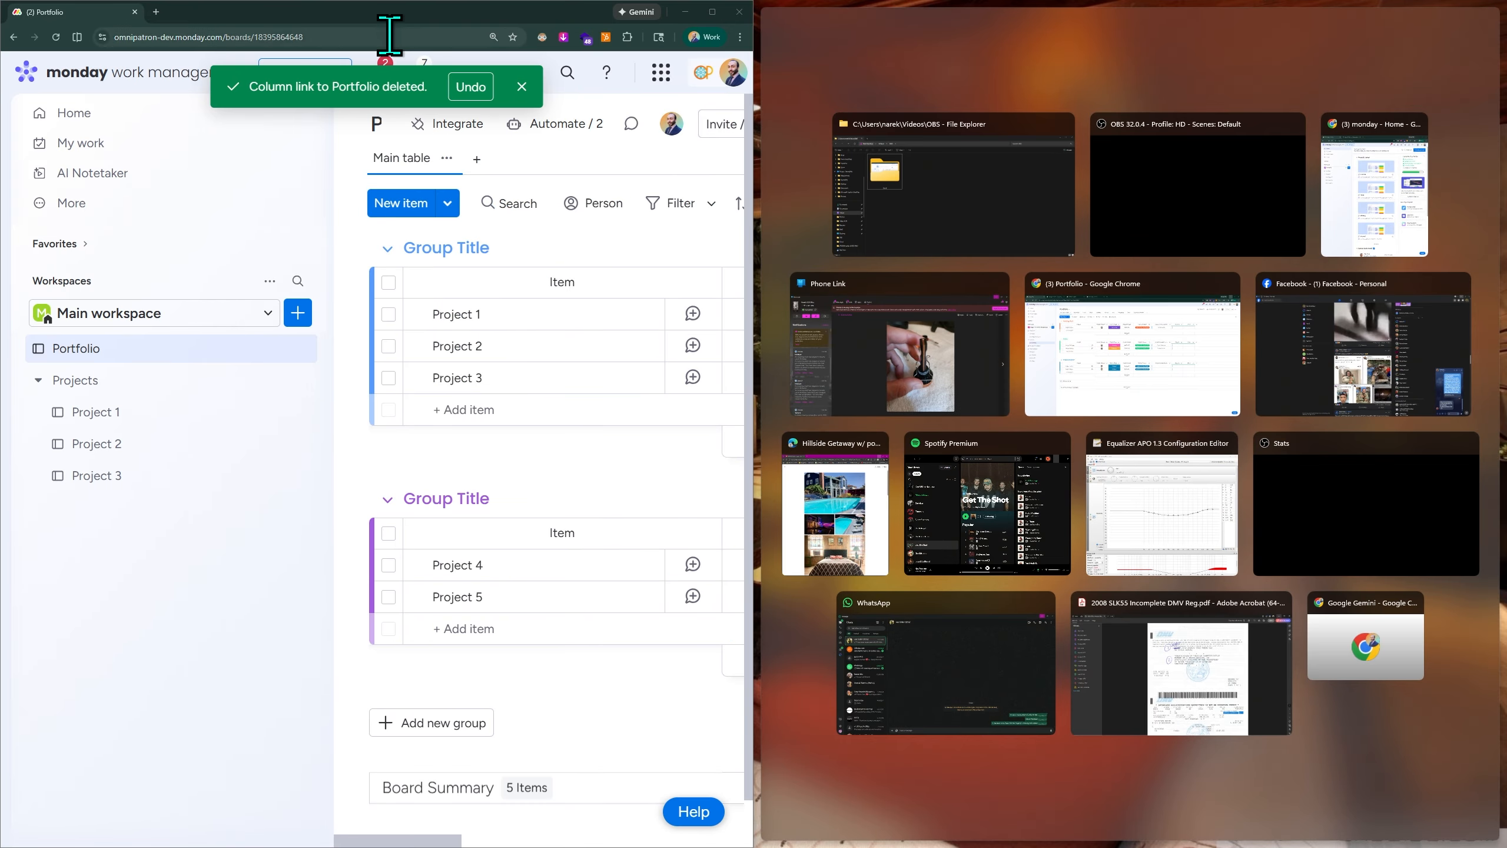
click(176, 35)
key(ctrl+c)
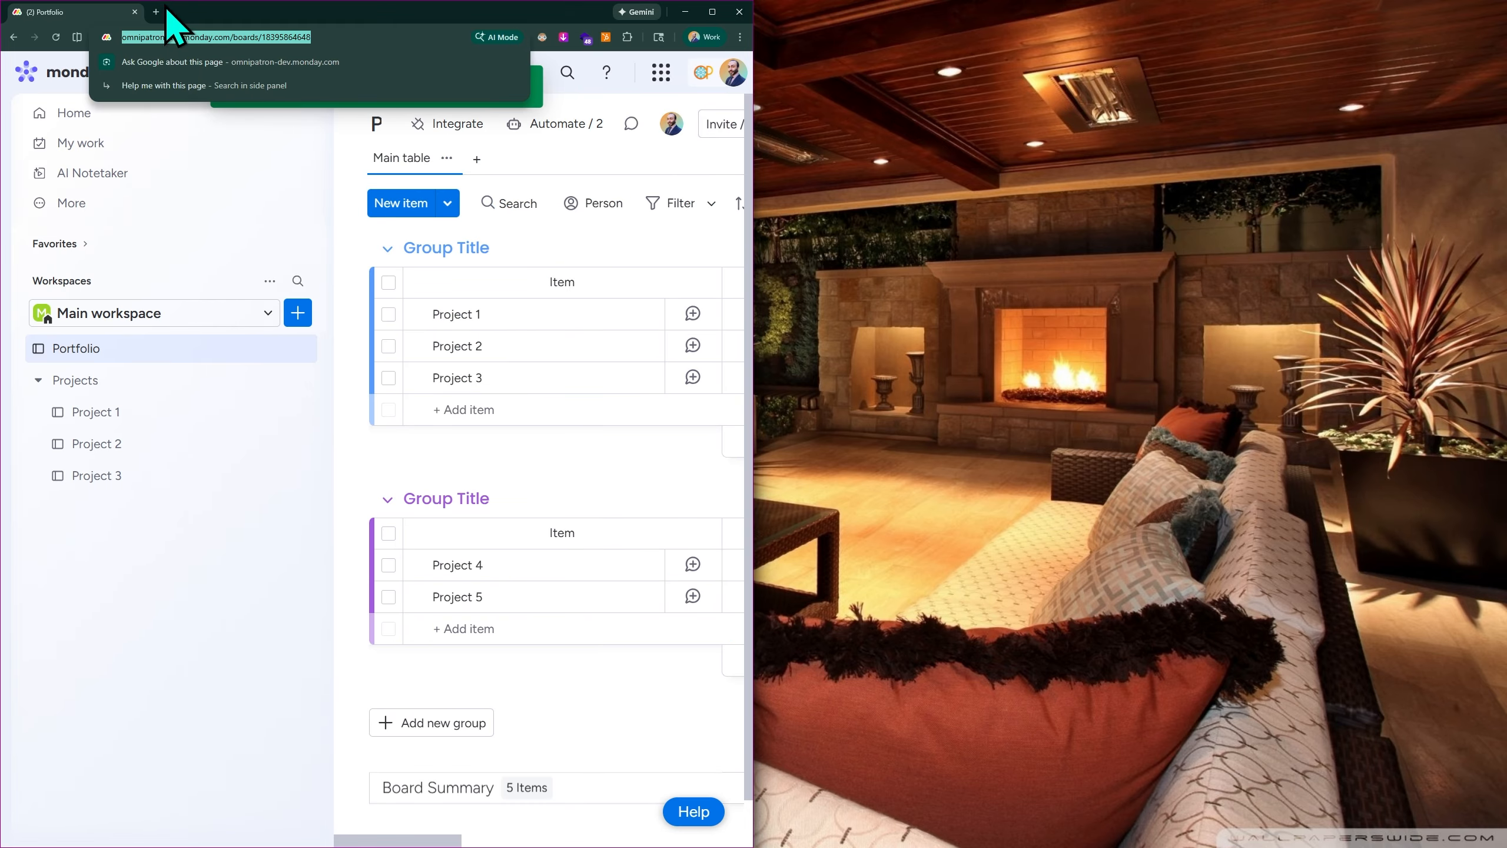
key(Escape)
click(155, 12)
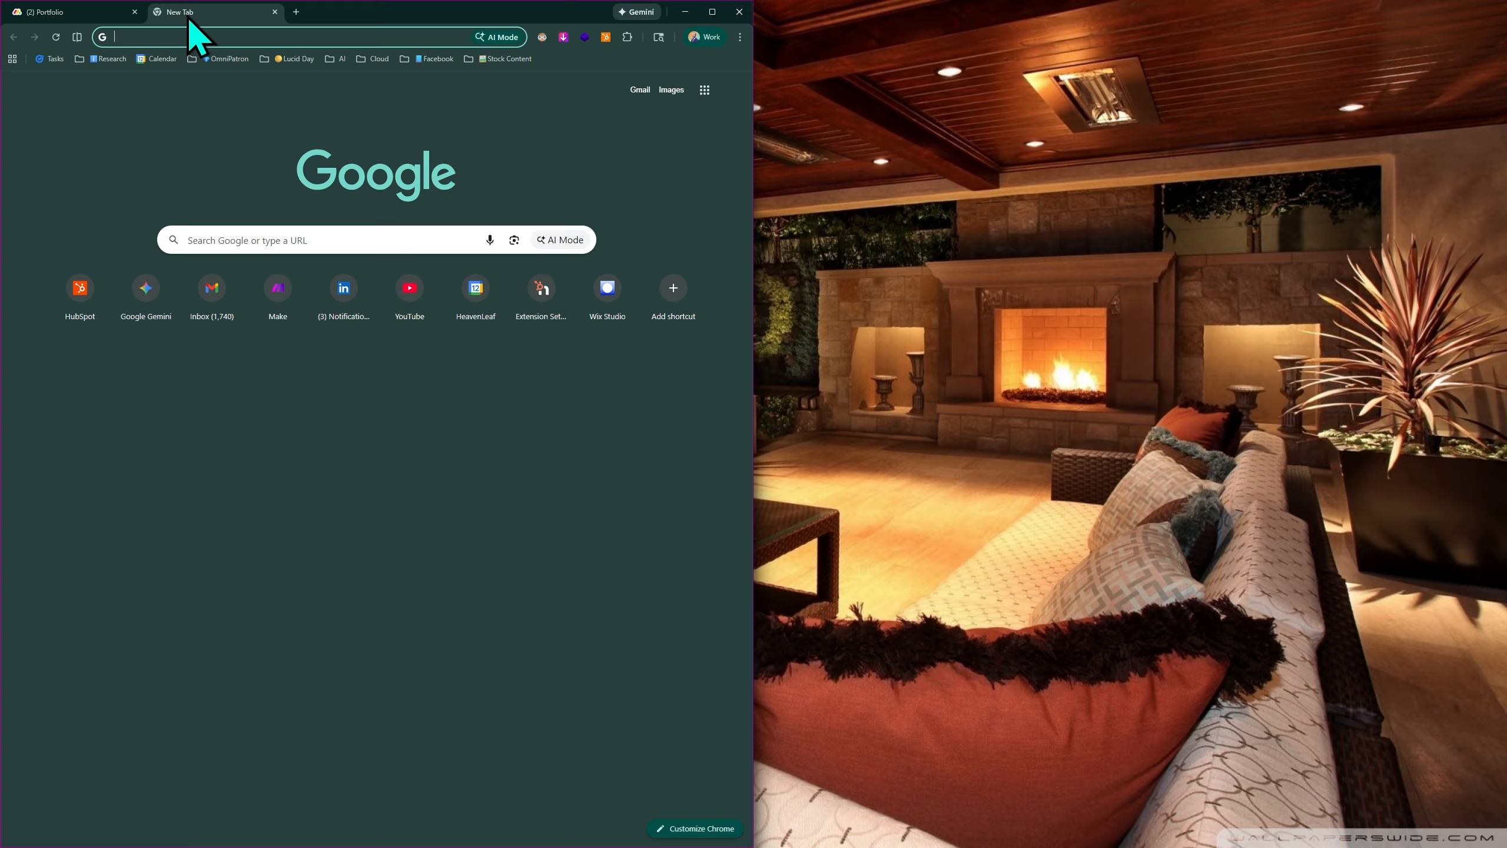
drag(187, 13, 1501, 314)
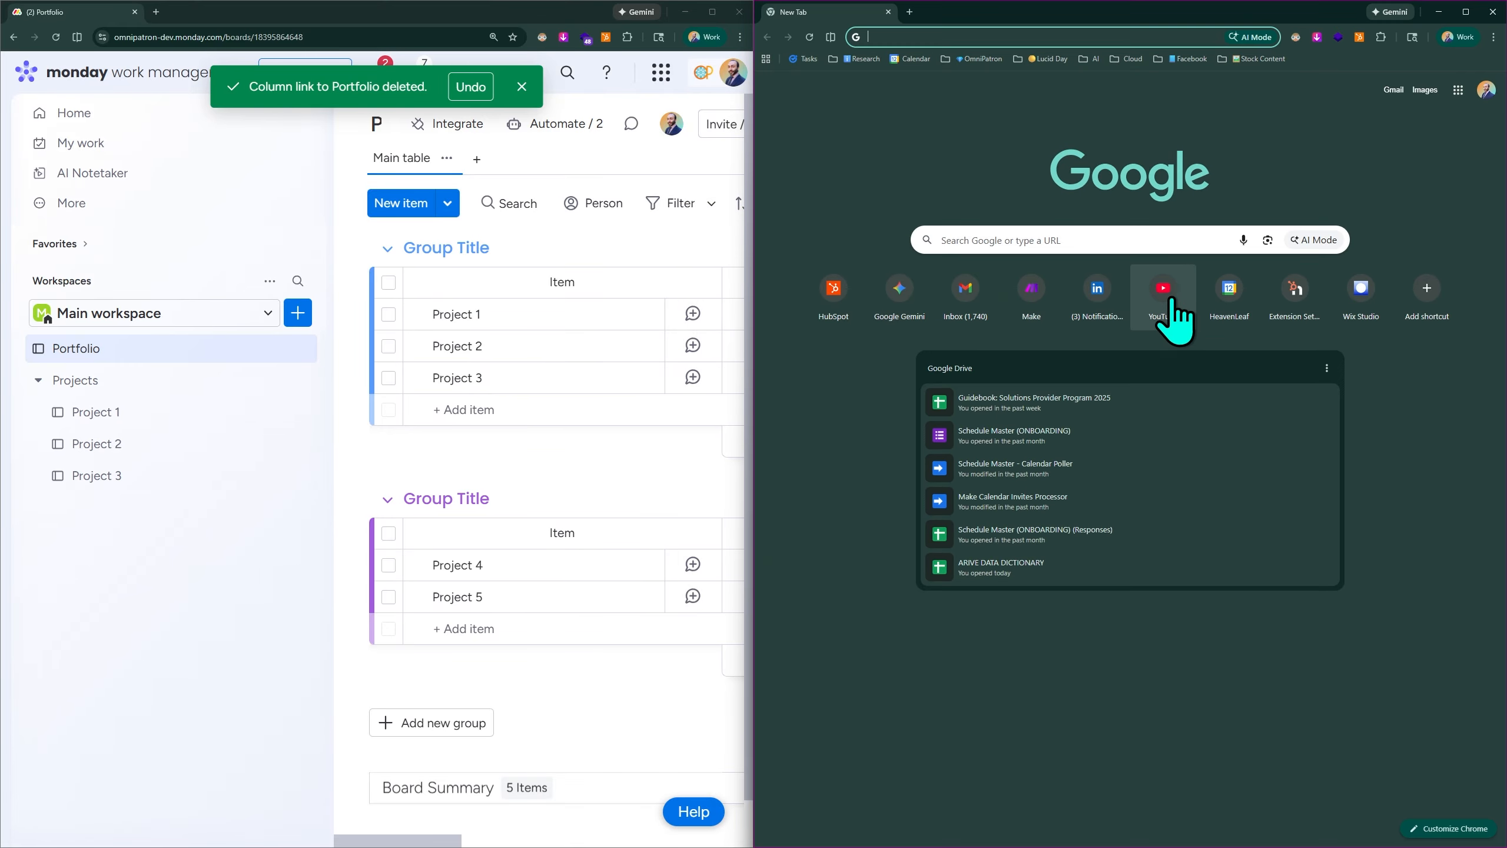
click(870, 34)
key(ctrl+v)
key(Return)
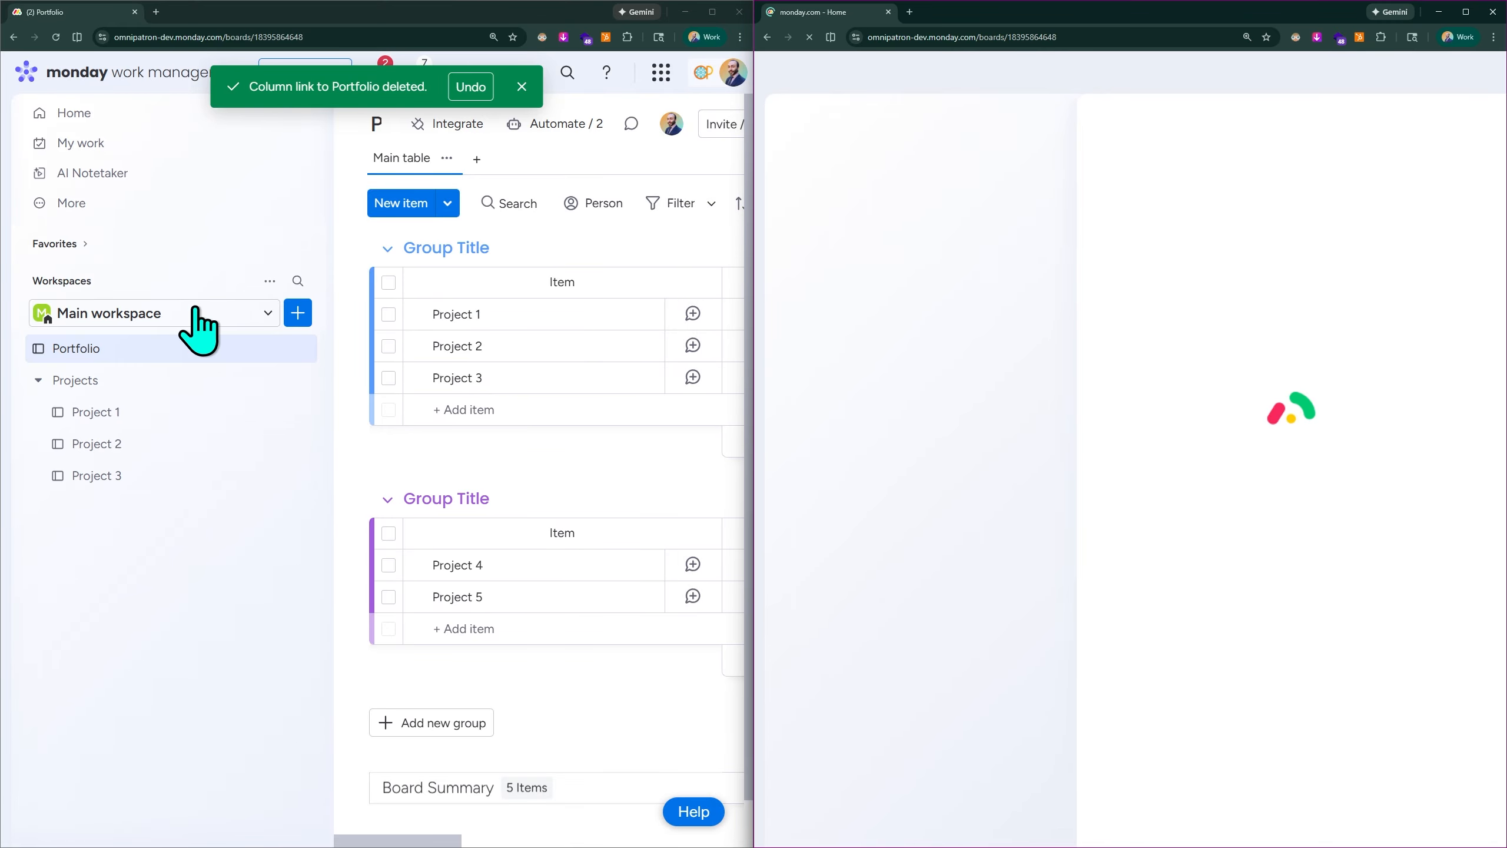
- Narrow the Item column and the sidebar of the first Portfolio window to bring the Projects Task Statuses column into view
scroll(45, 589, down, 2)
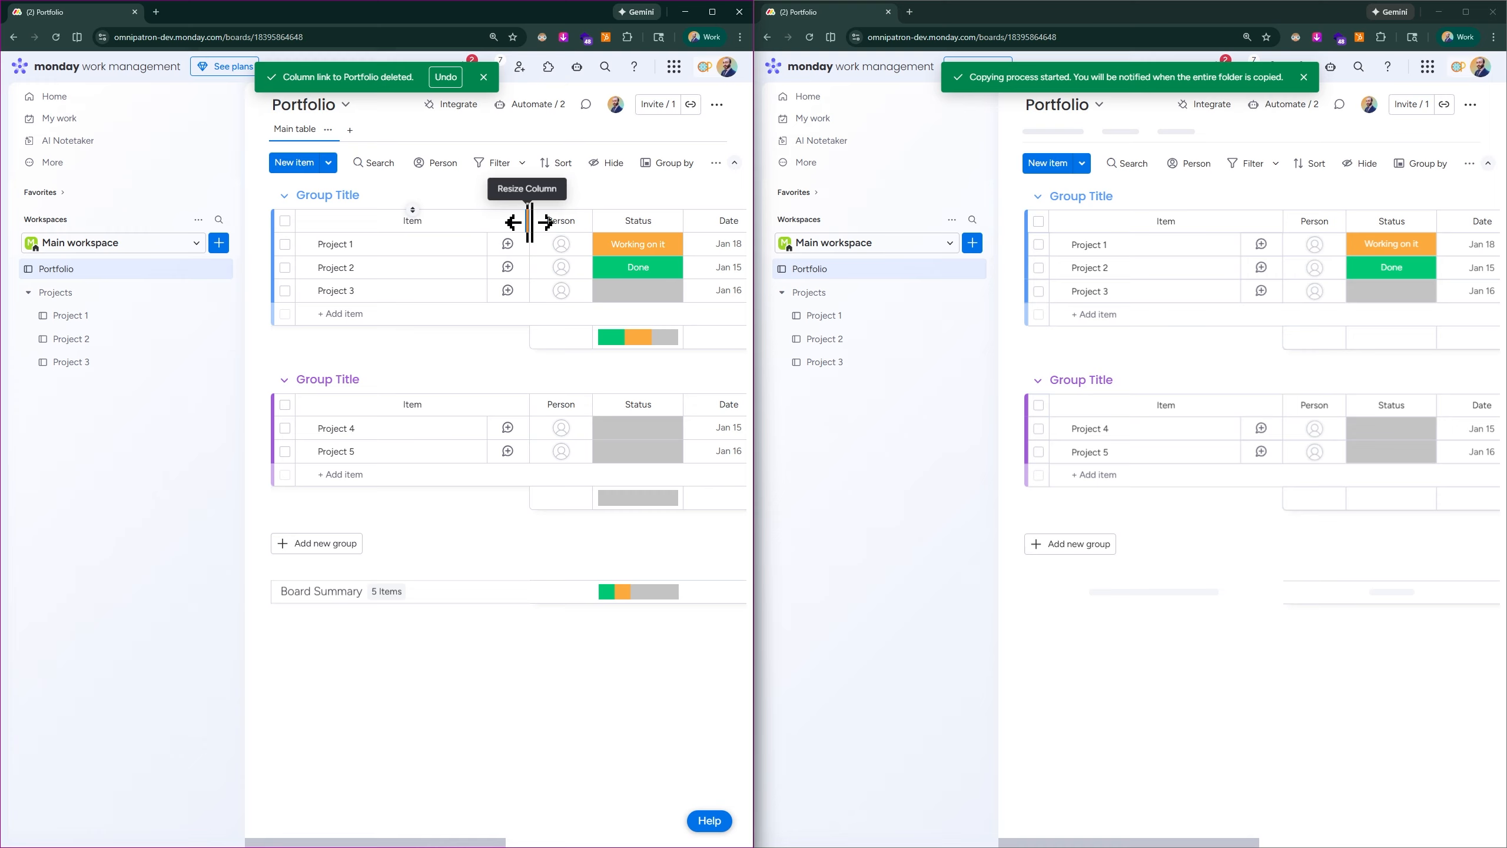
drag(525, 221, 413, 221)
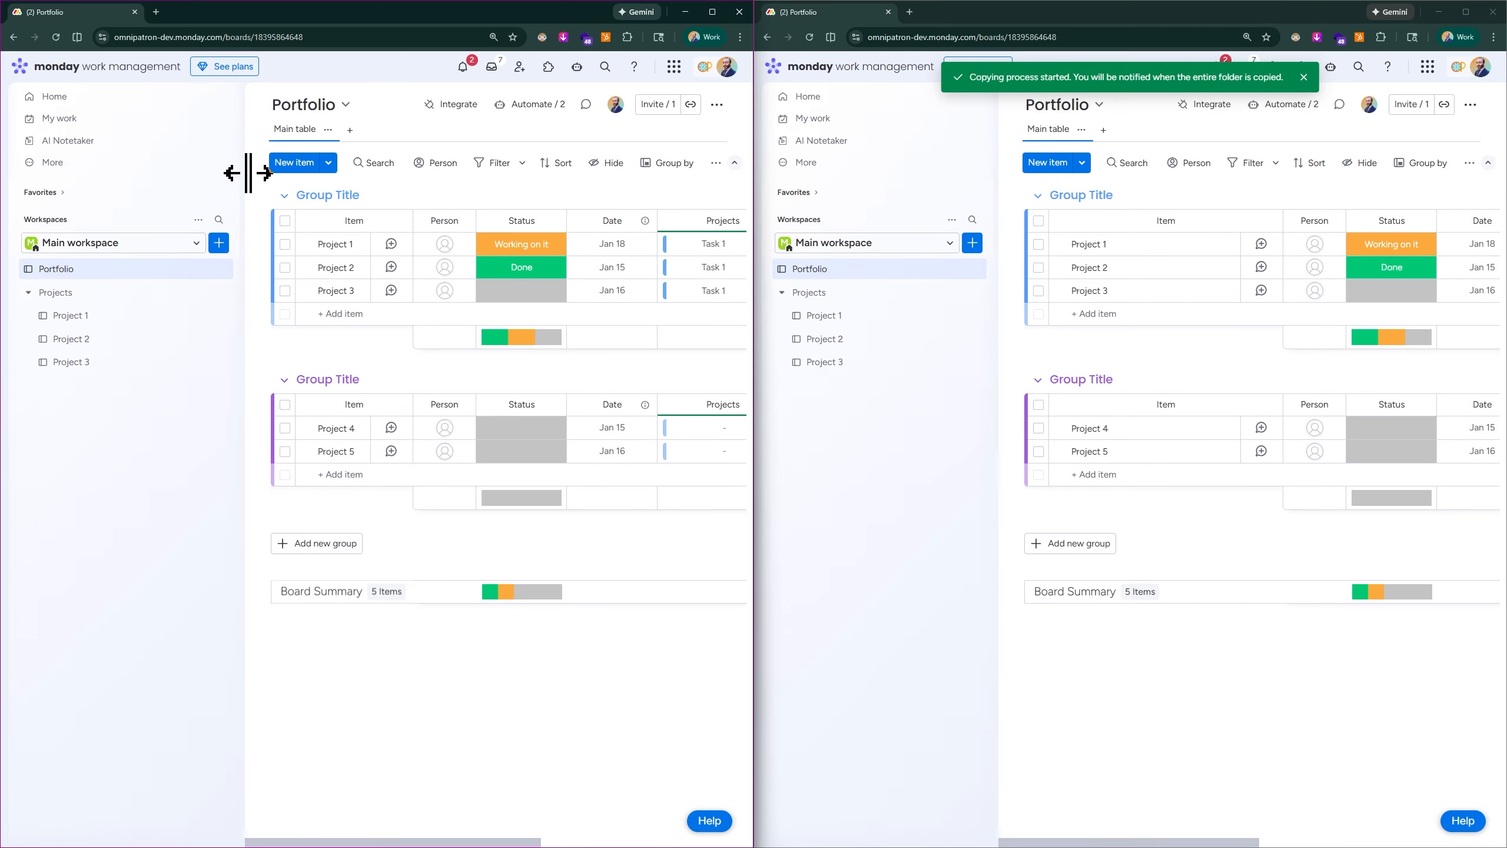
drag(211, 173, 122, 175)
scroll(625, 193, right, 5)
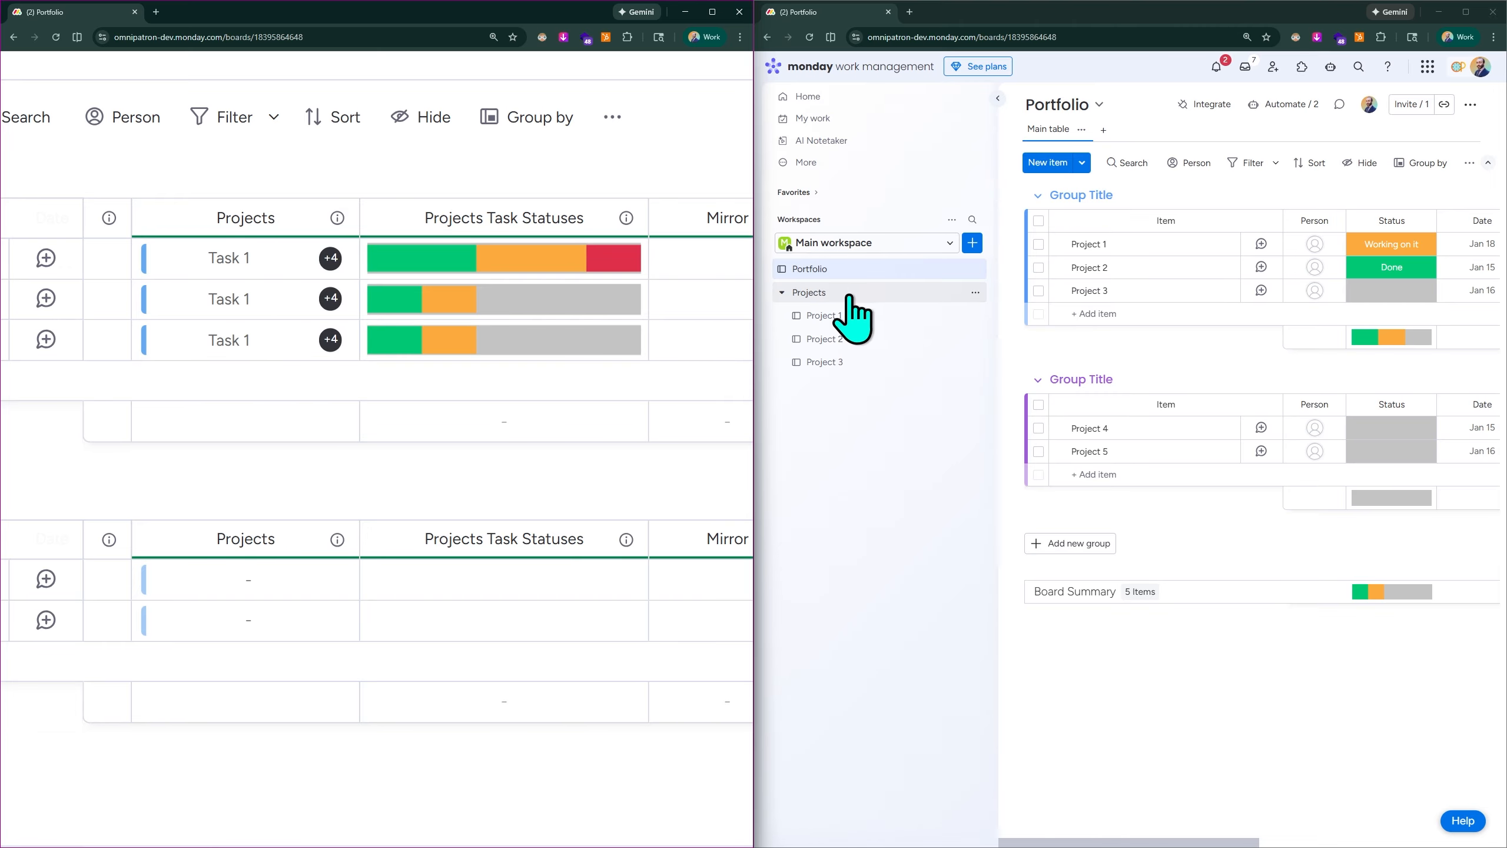
- Open the Project 2 board in the second window and set the status of Task 3 to Stuck
click(838, 340)
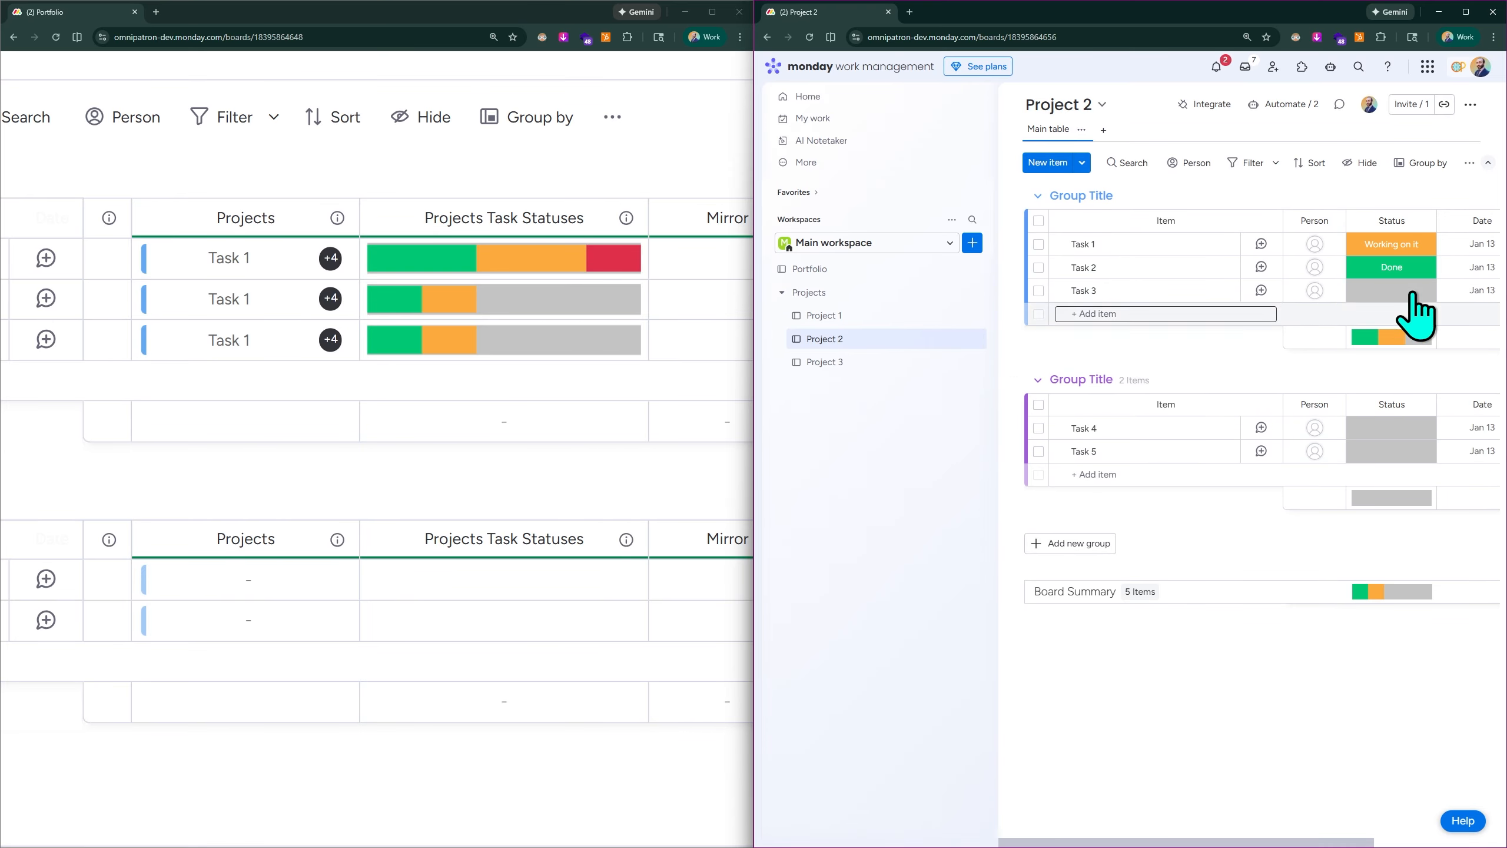
mouse_move(538, 301)
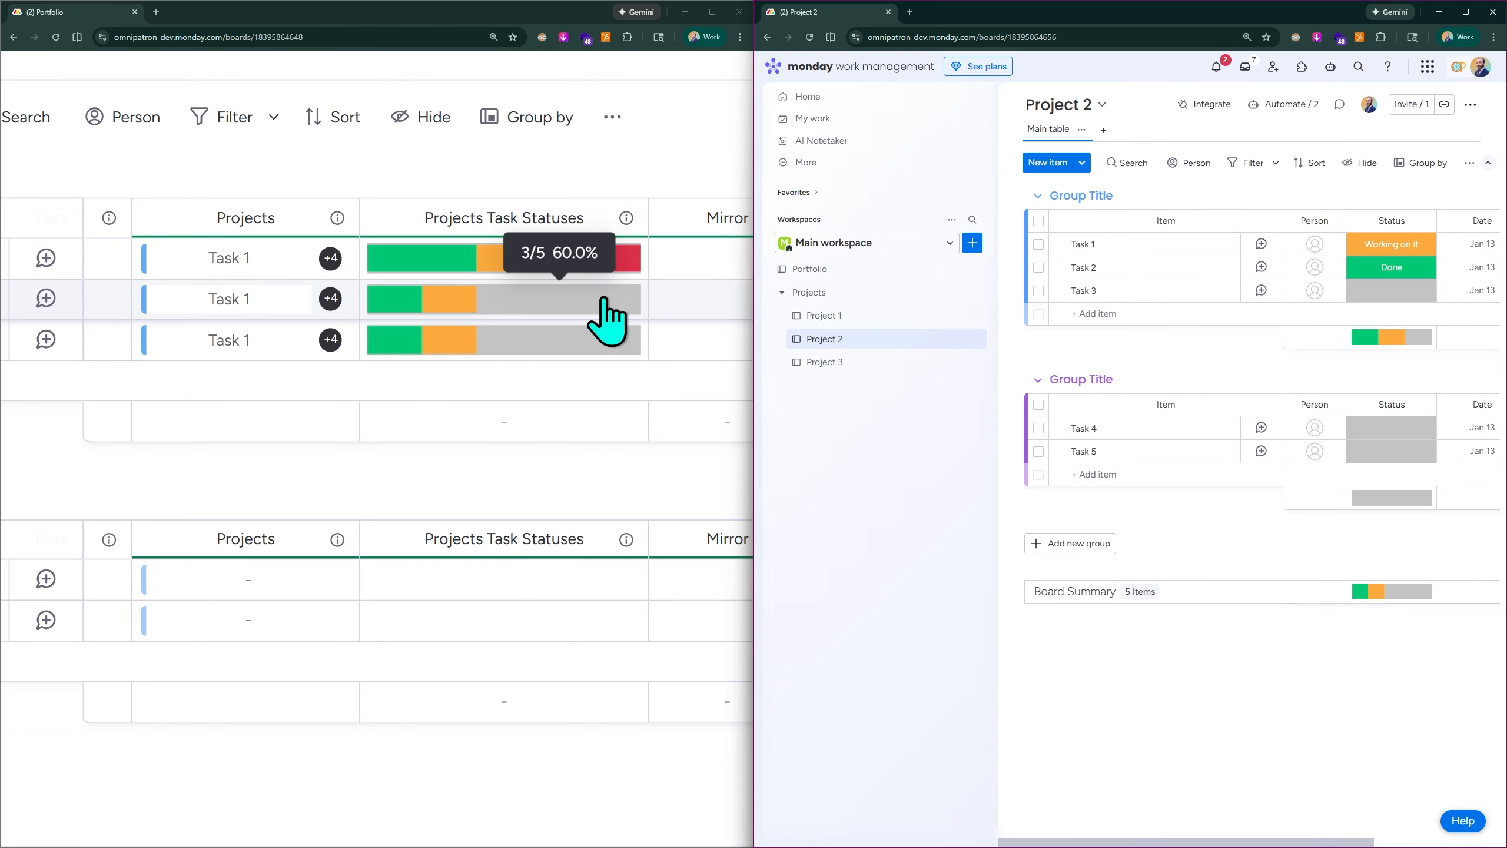
click(1388, 298)
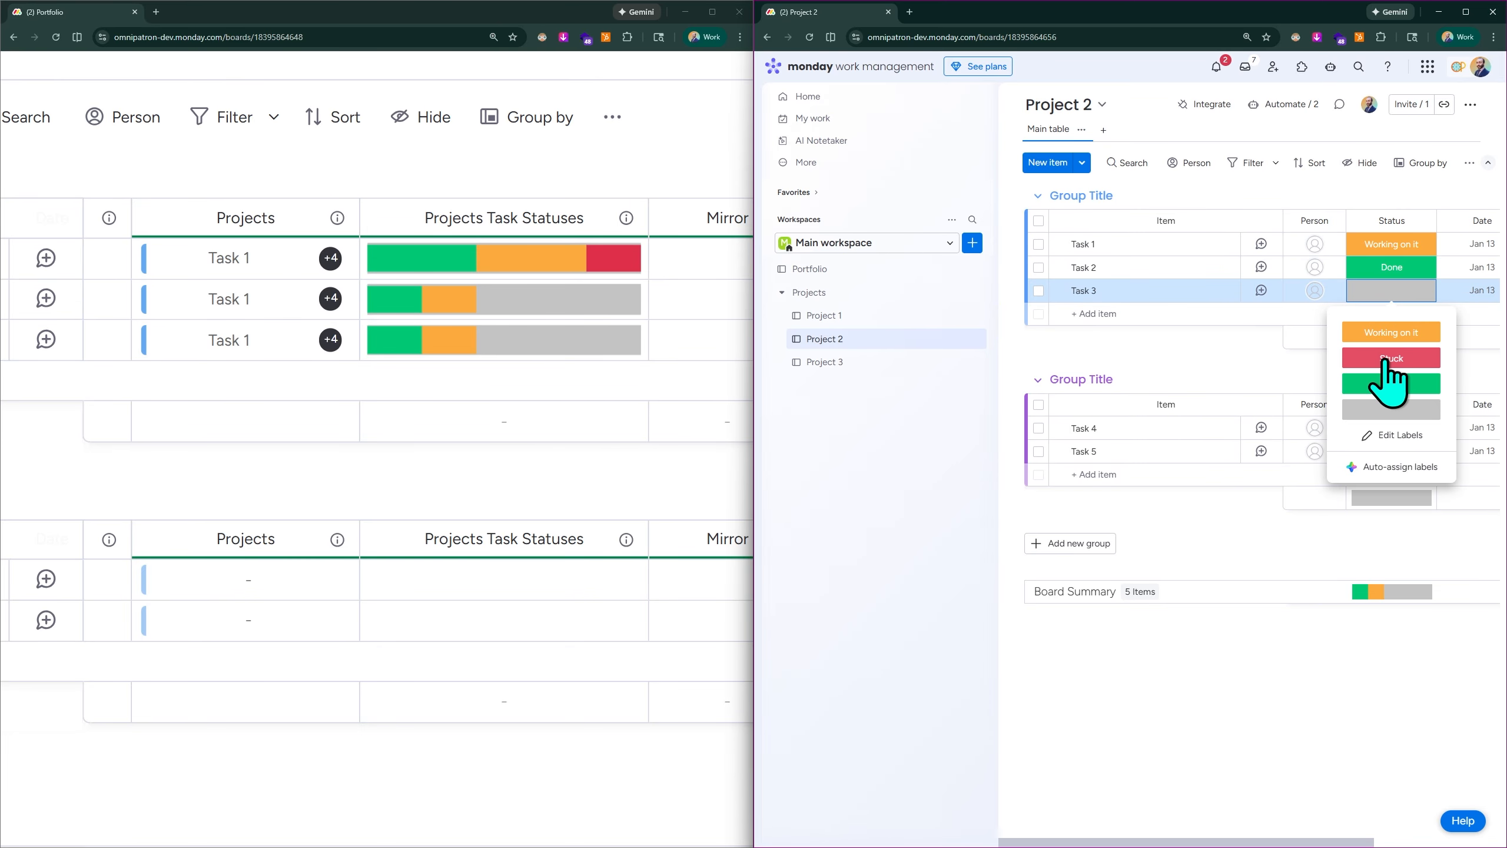
mouse_move(522, 327)
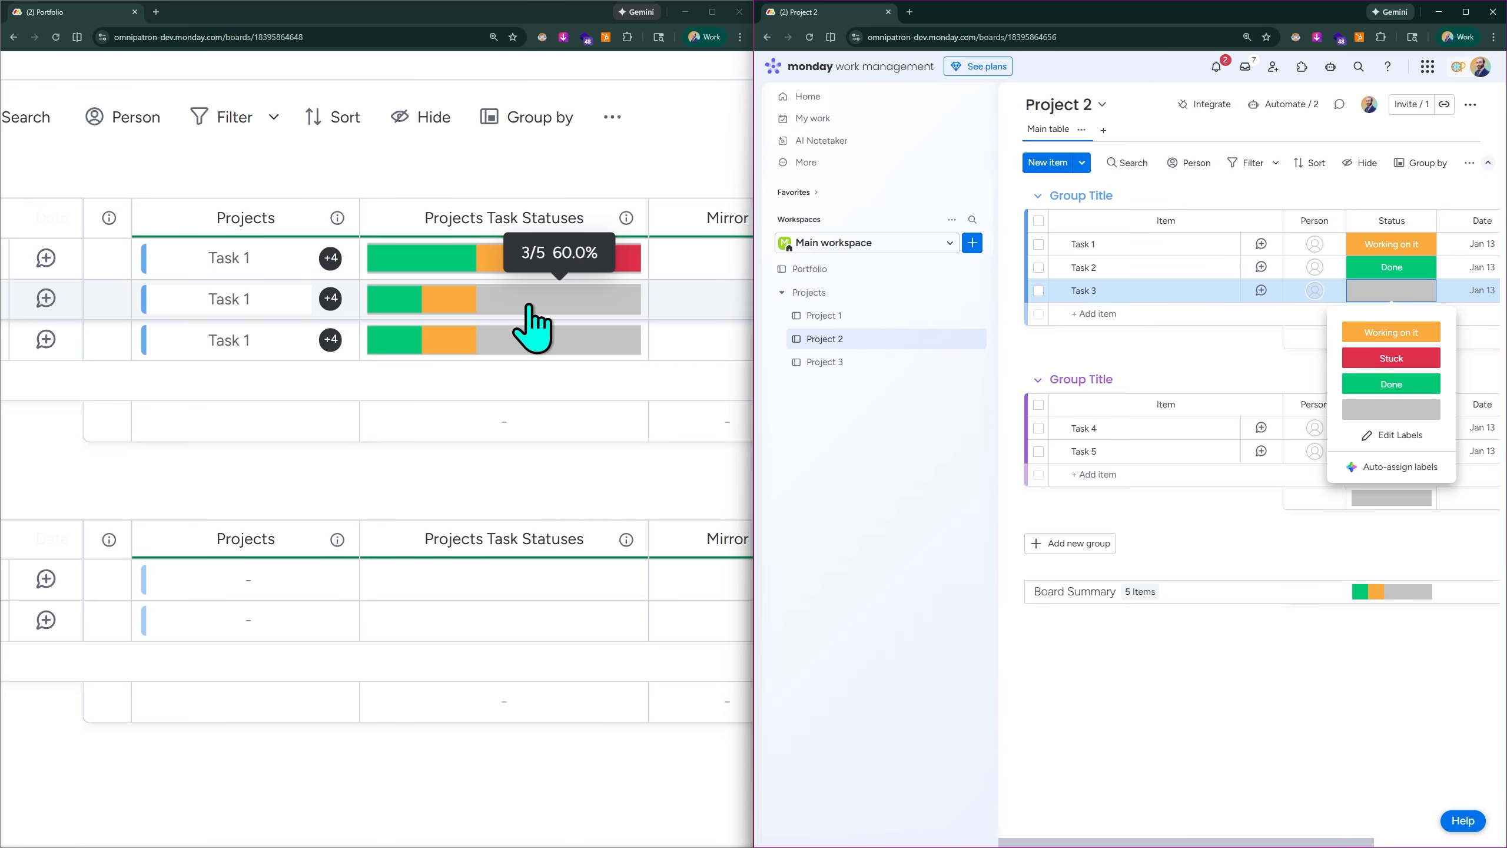
click(1390, 358)
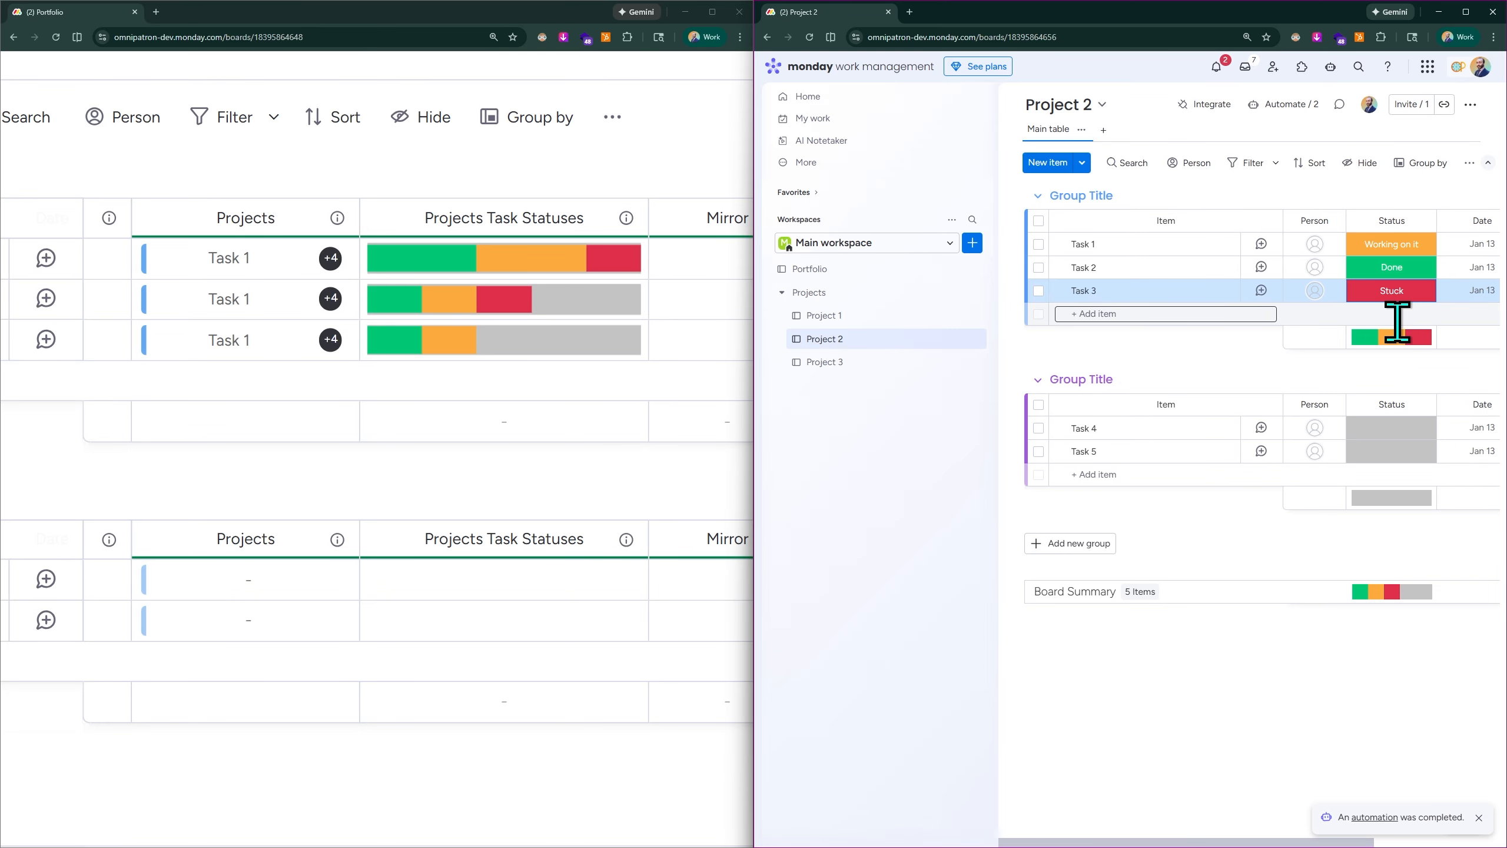
- Set the statuses of Task 4 and Task 5 on the Project 2 board to Stuck
click(1378, 440)
click(1384, 509)
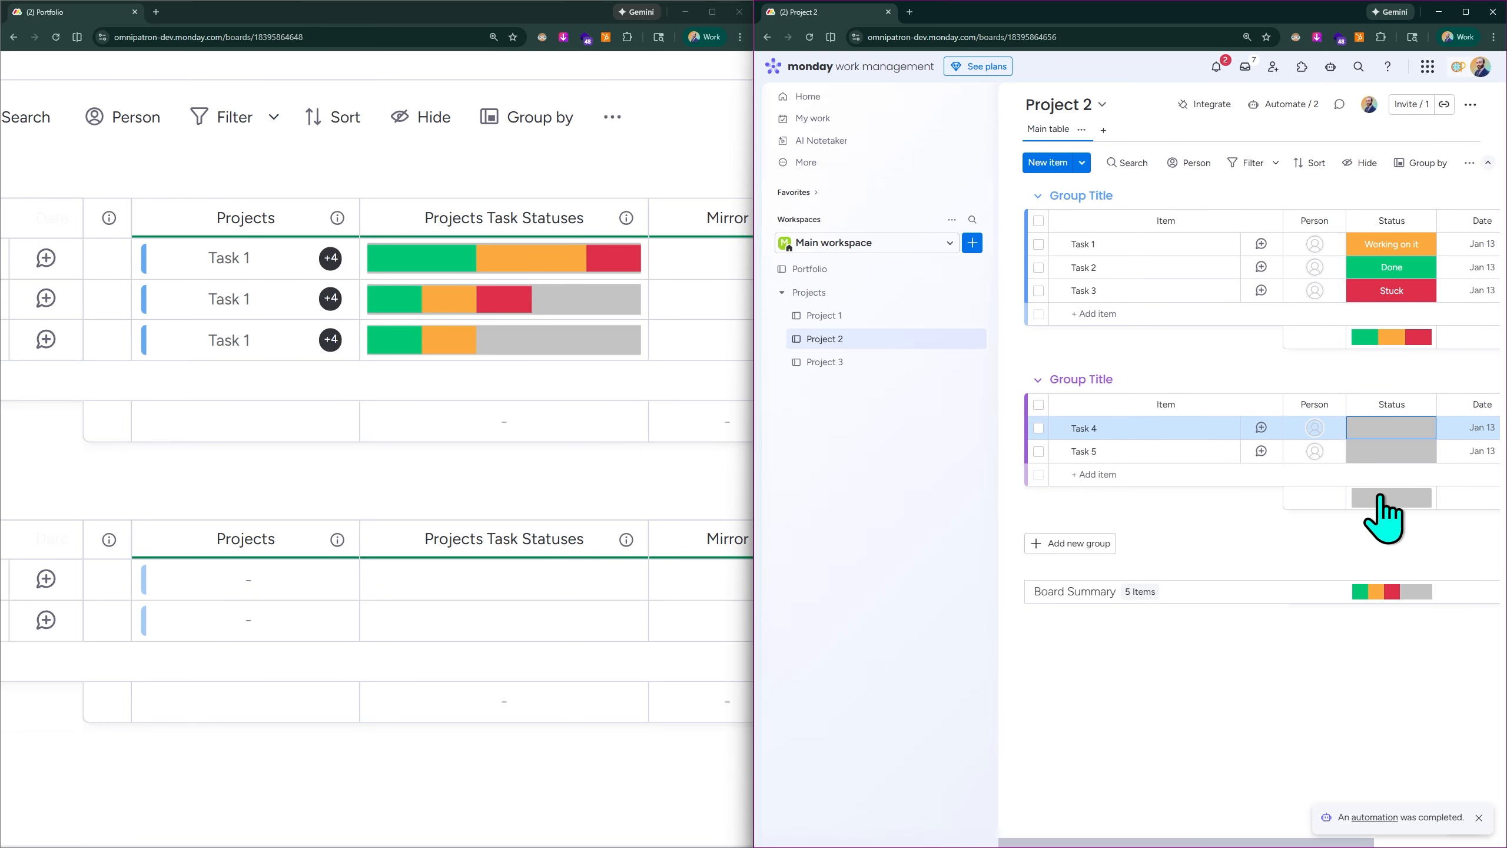
click(1379, 442)
click(1392, 495)
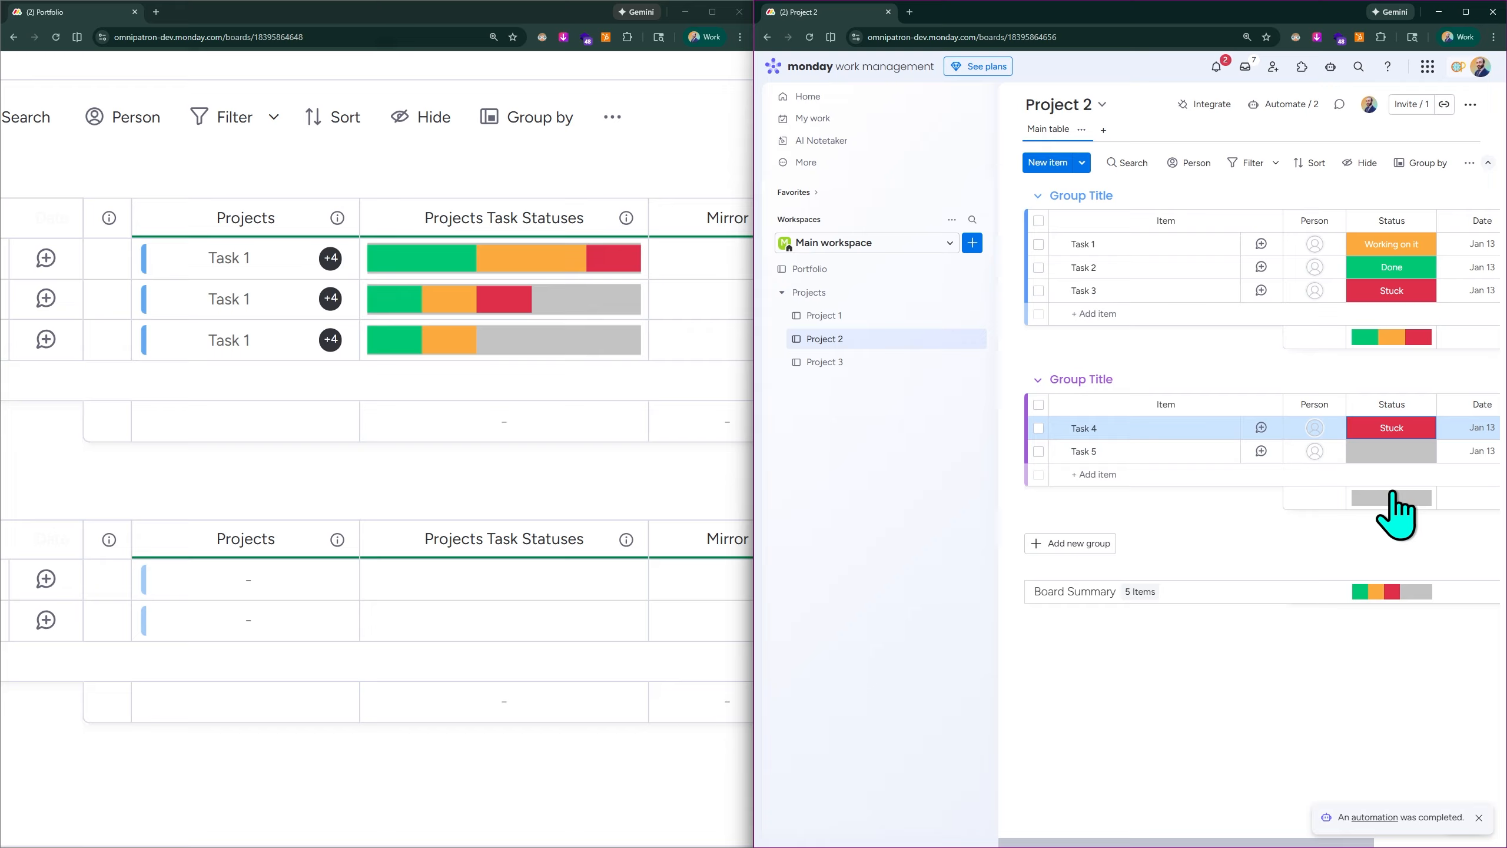
click(1390, 454)
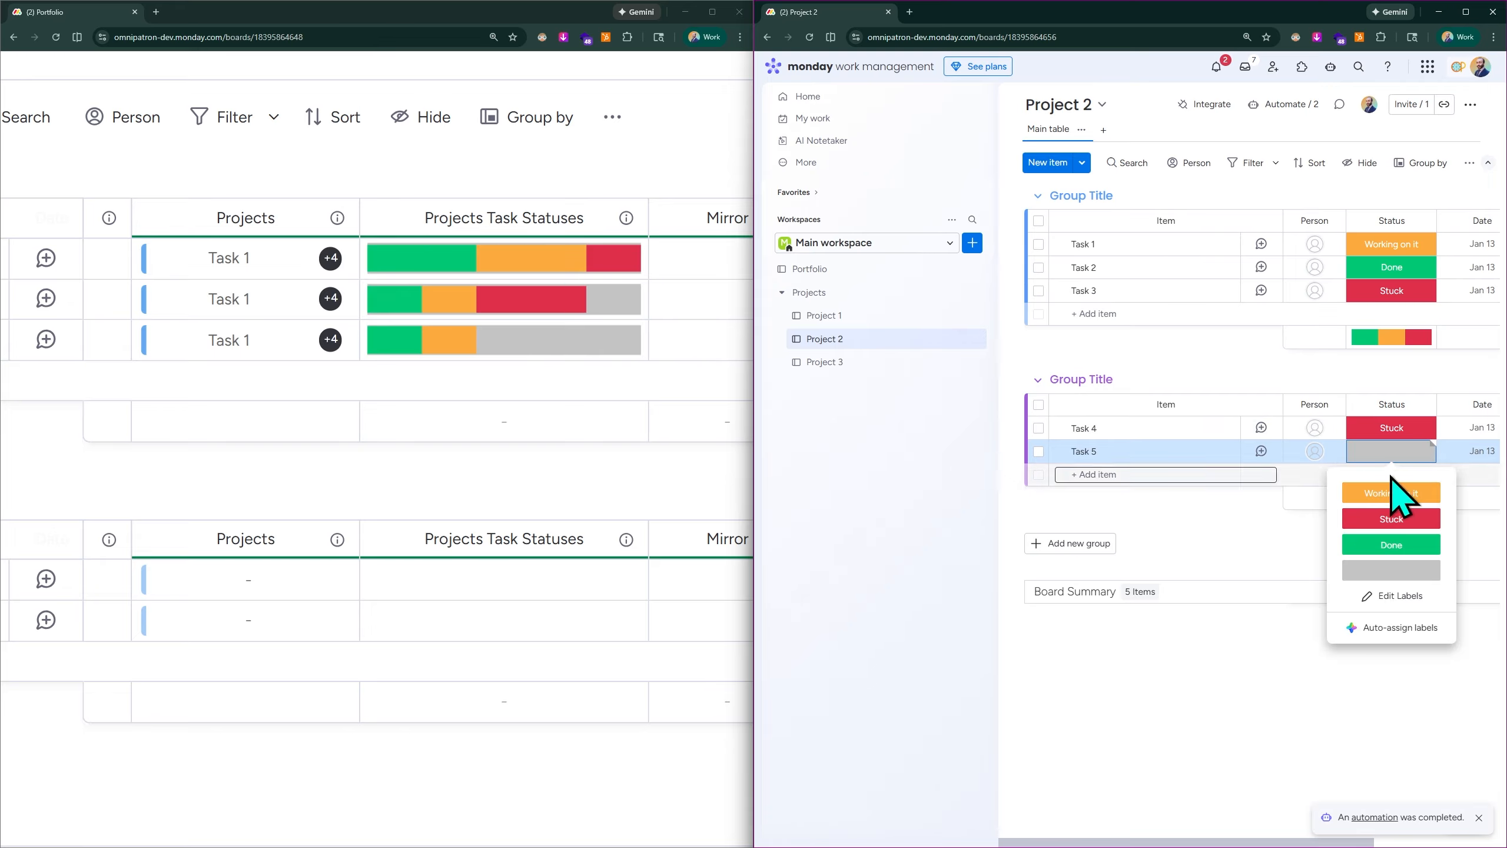
click(1390, 520)
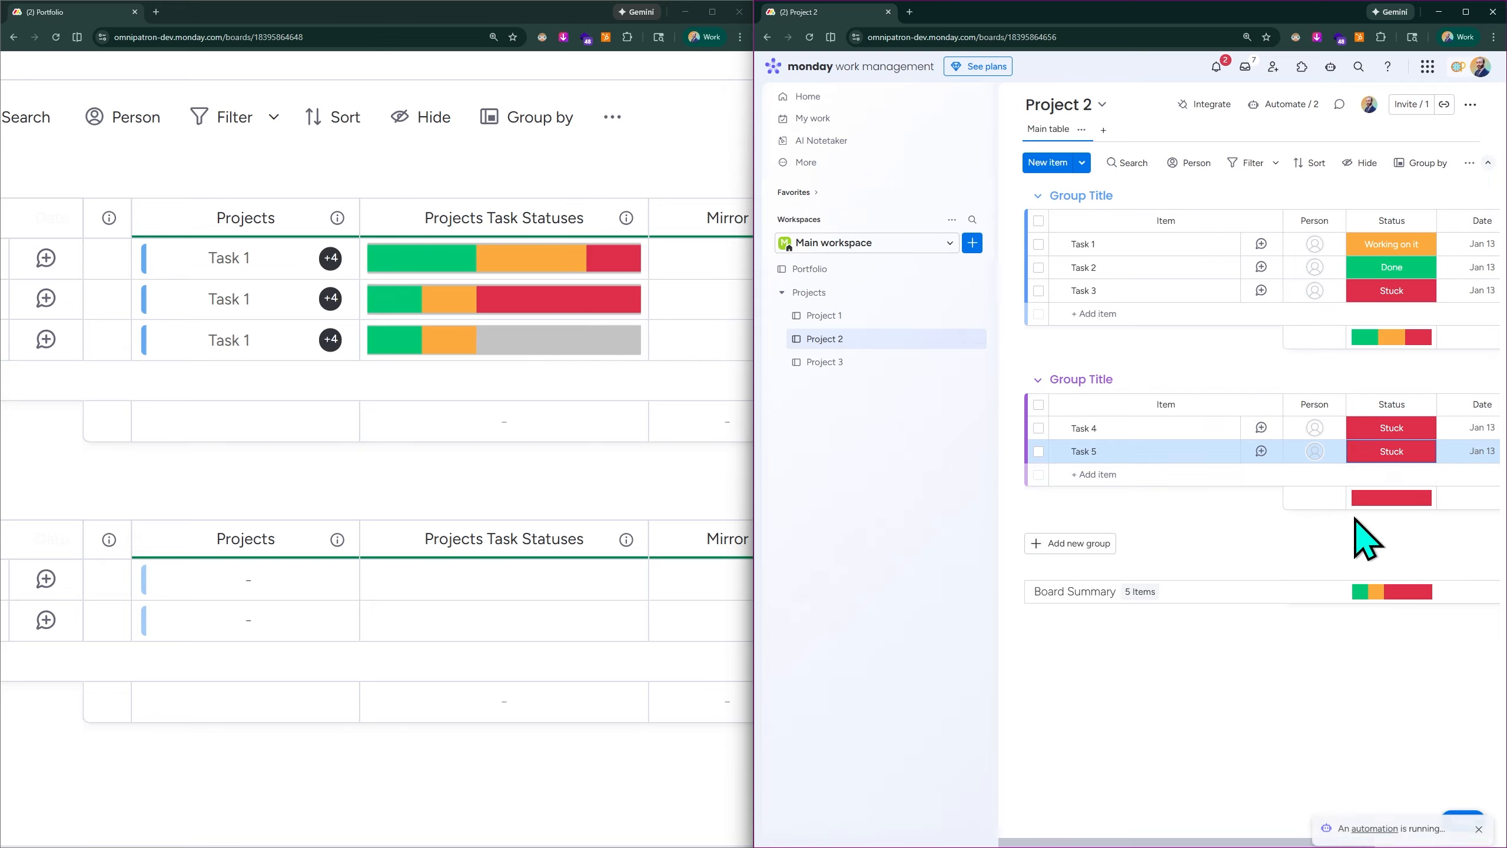
mouse_move(561, 310)
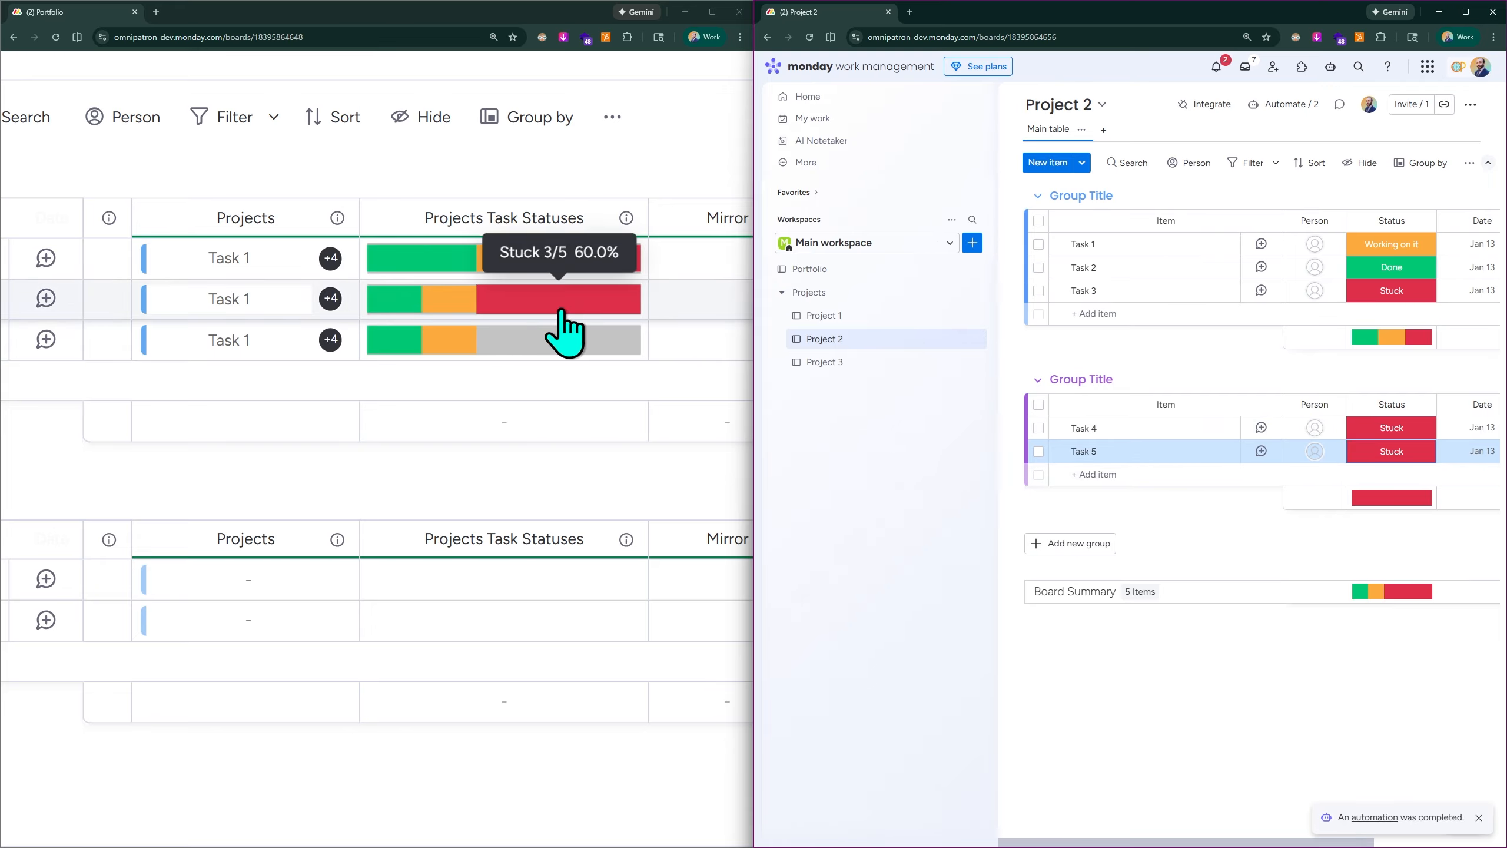
- Open the Project 3 board in the second window and set the statuses of Task 1 and Task 3 to Done
click(826, 361)
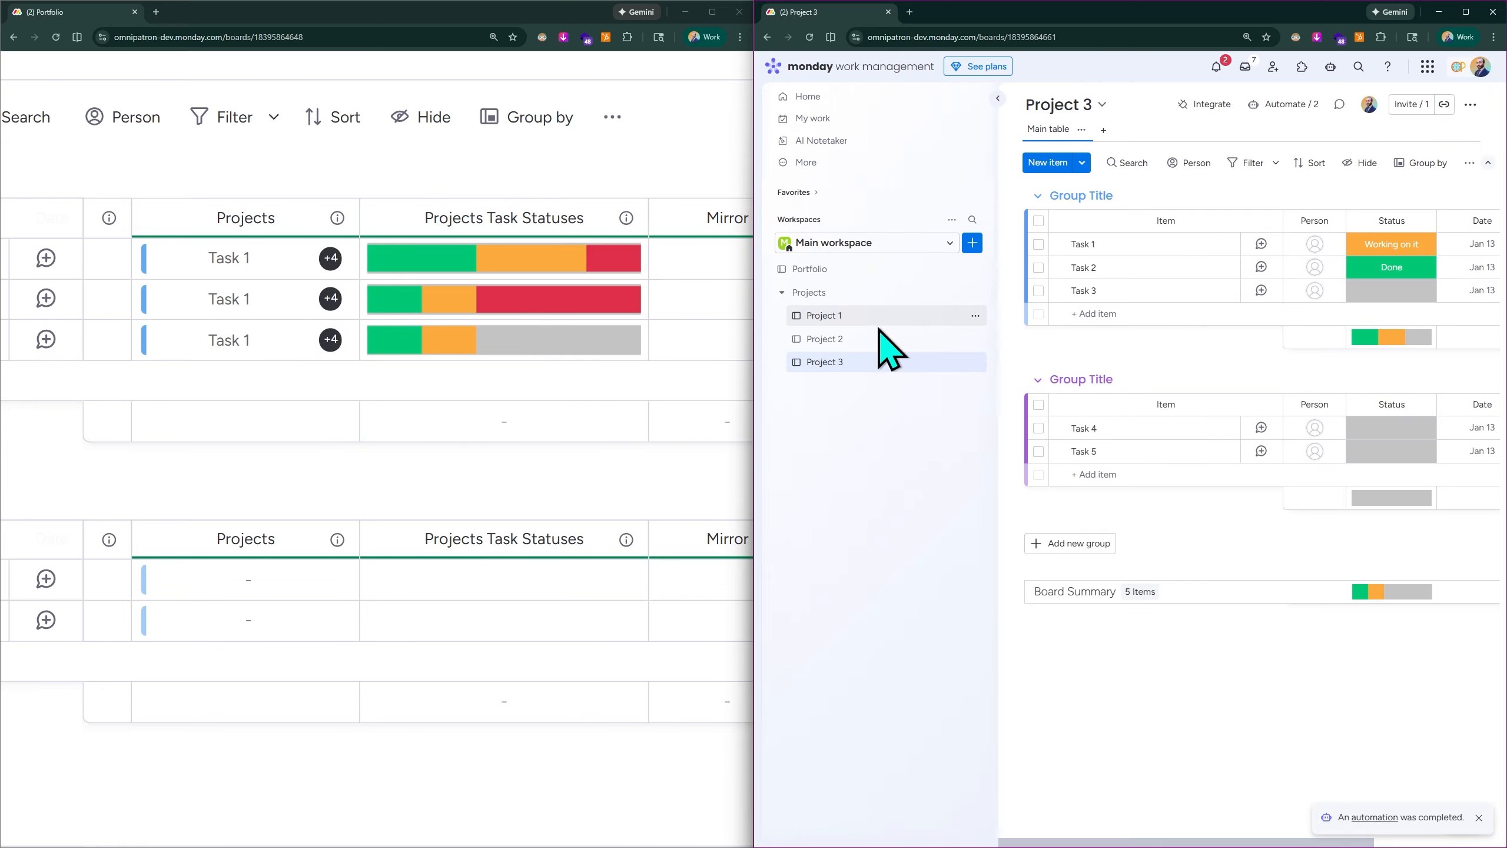
click(1385, 246)
click(1398, 342)
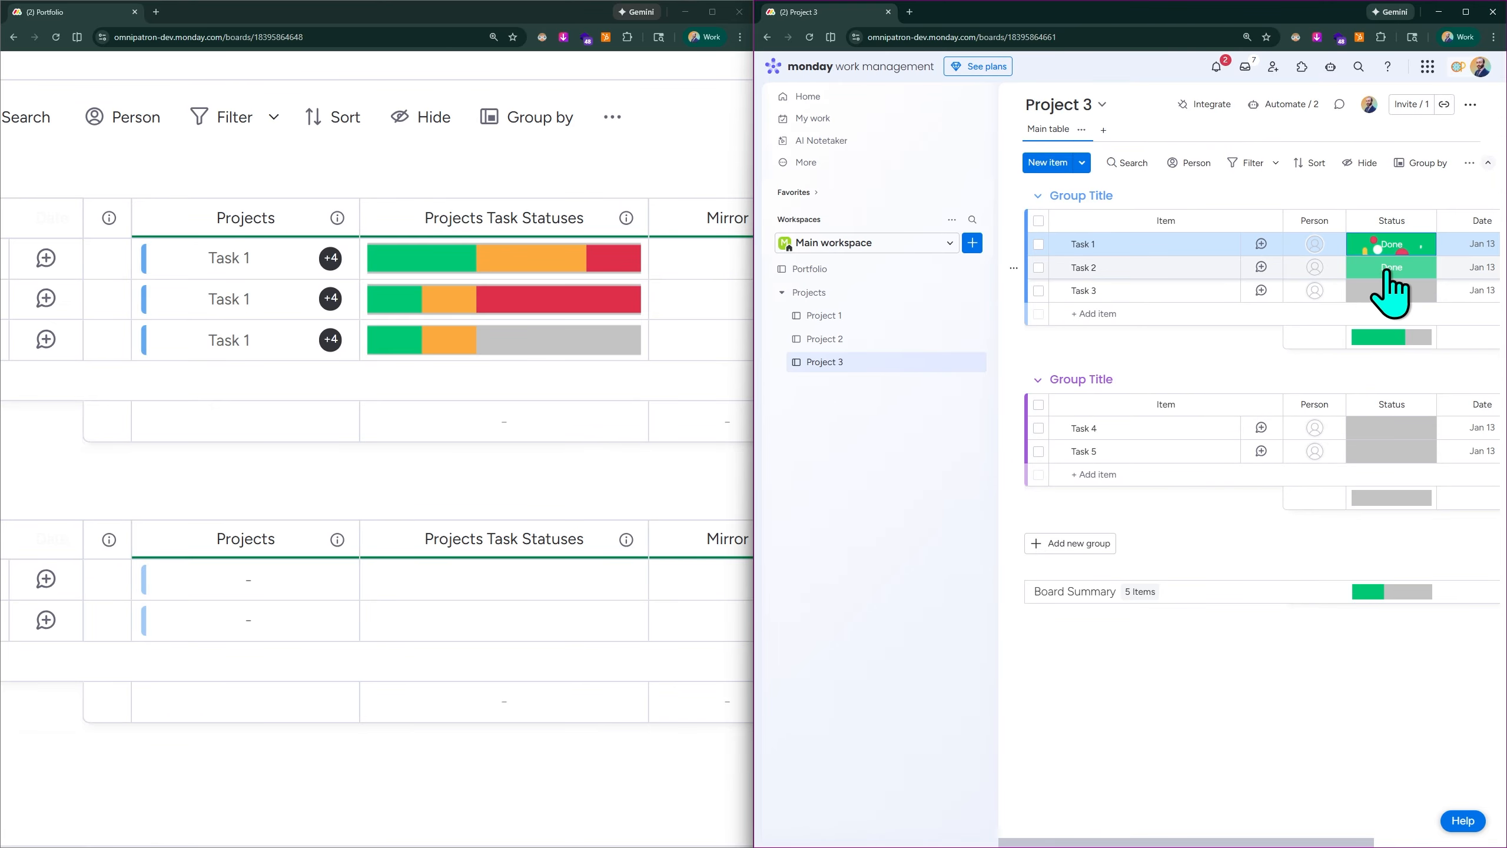
click(1391, 290)
click(1409, 386)
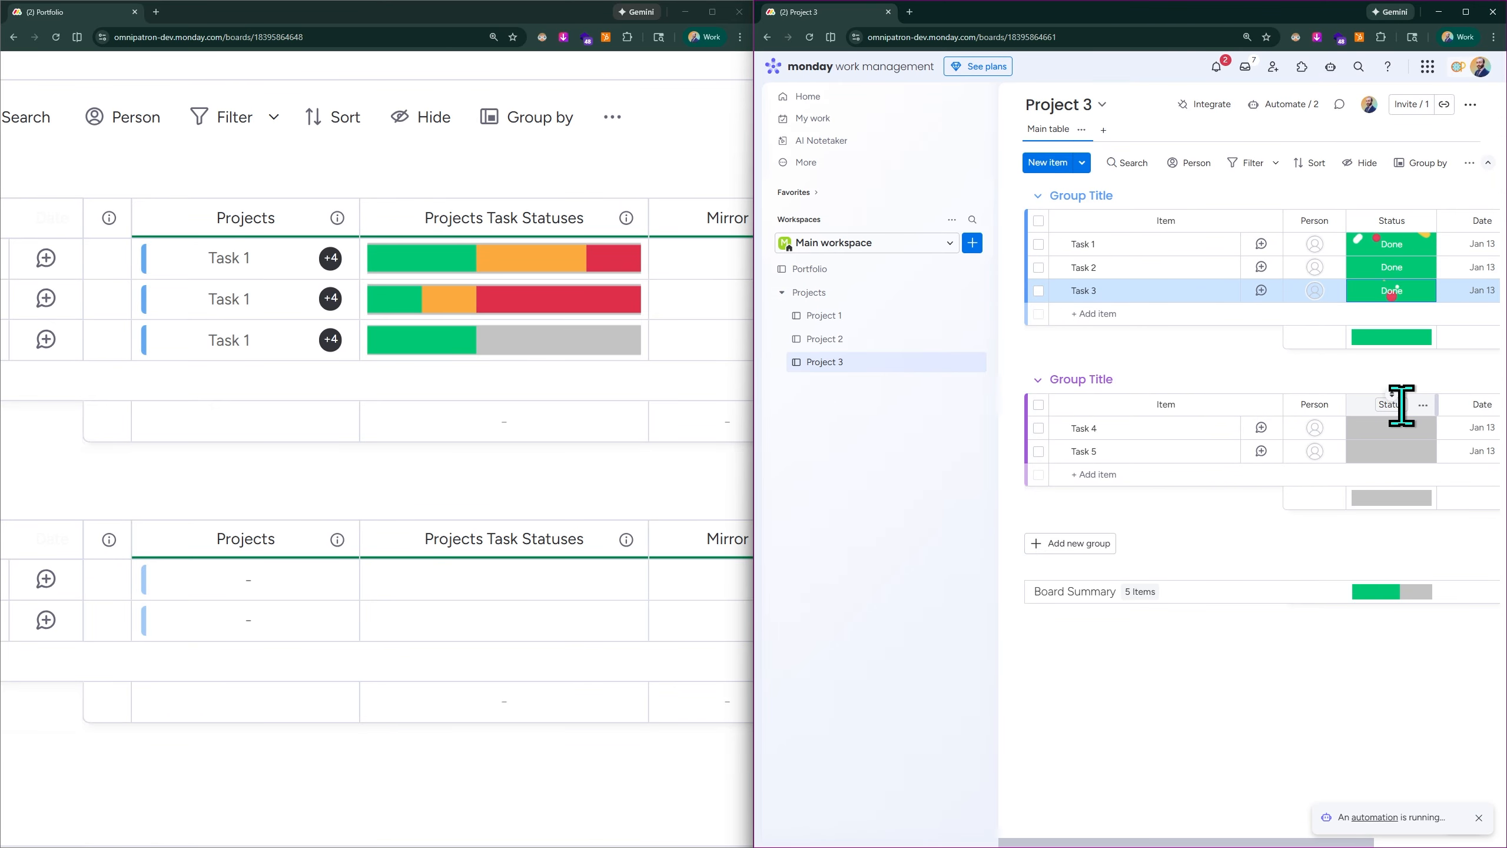
- Set the statuses of Task 4 and Task 5 on the Project 3 board to Done
click(1391, 428)
click(1391, 521)
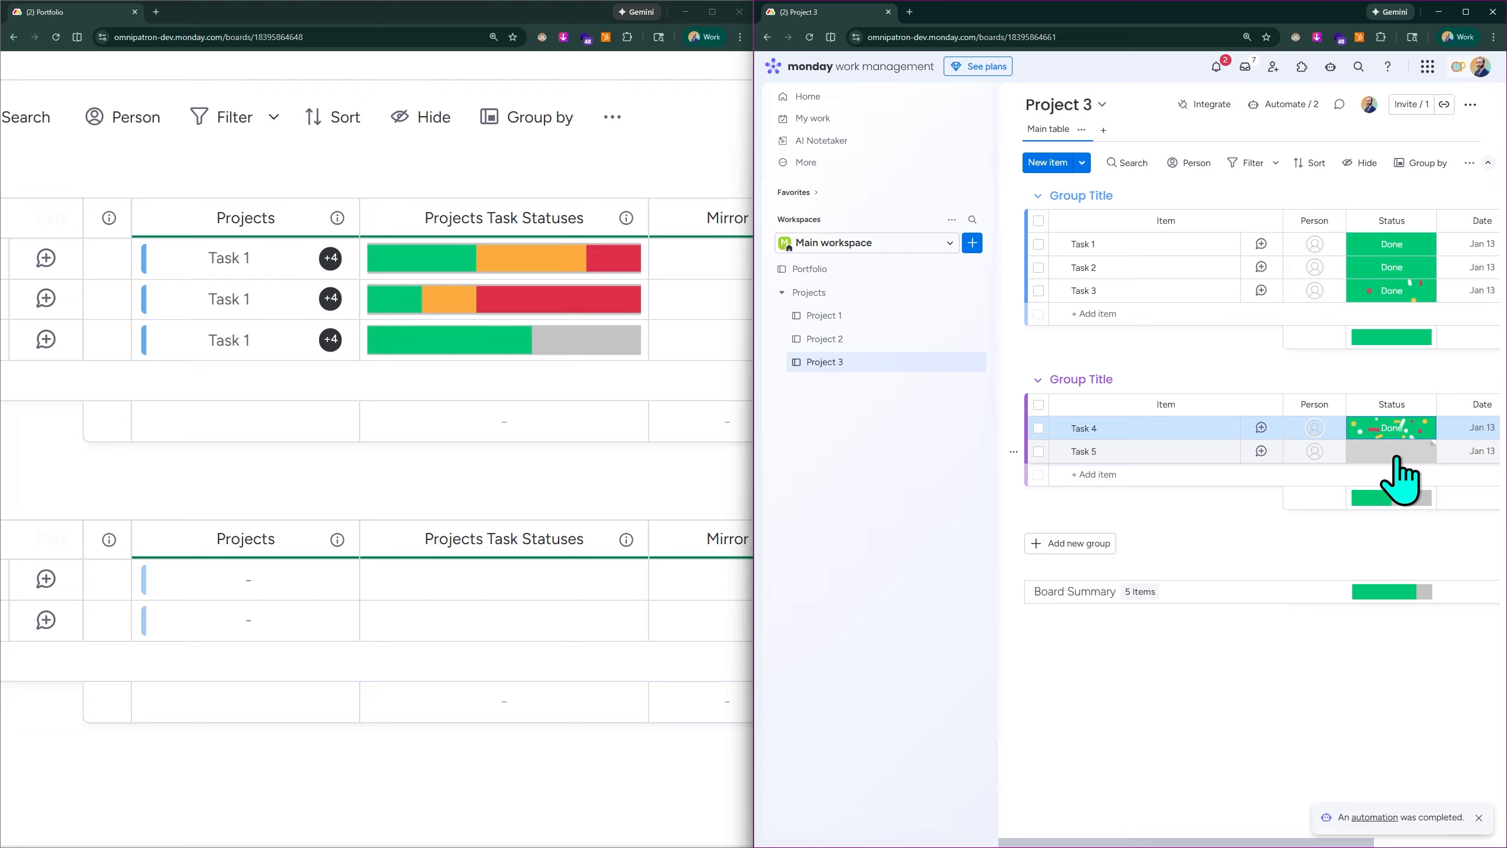
click(1394, 456)
click(1396, 565)
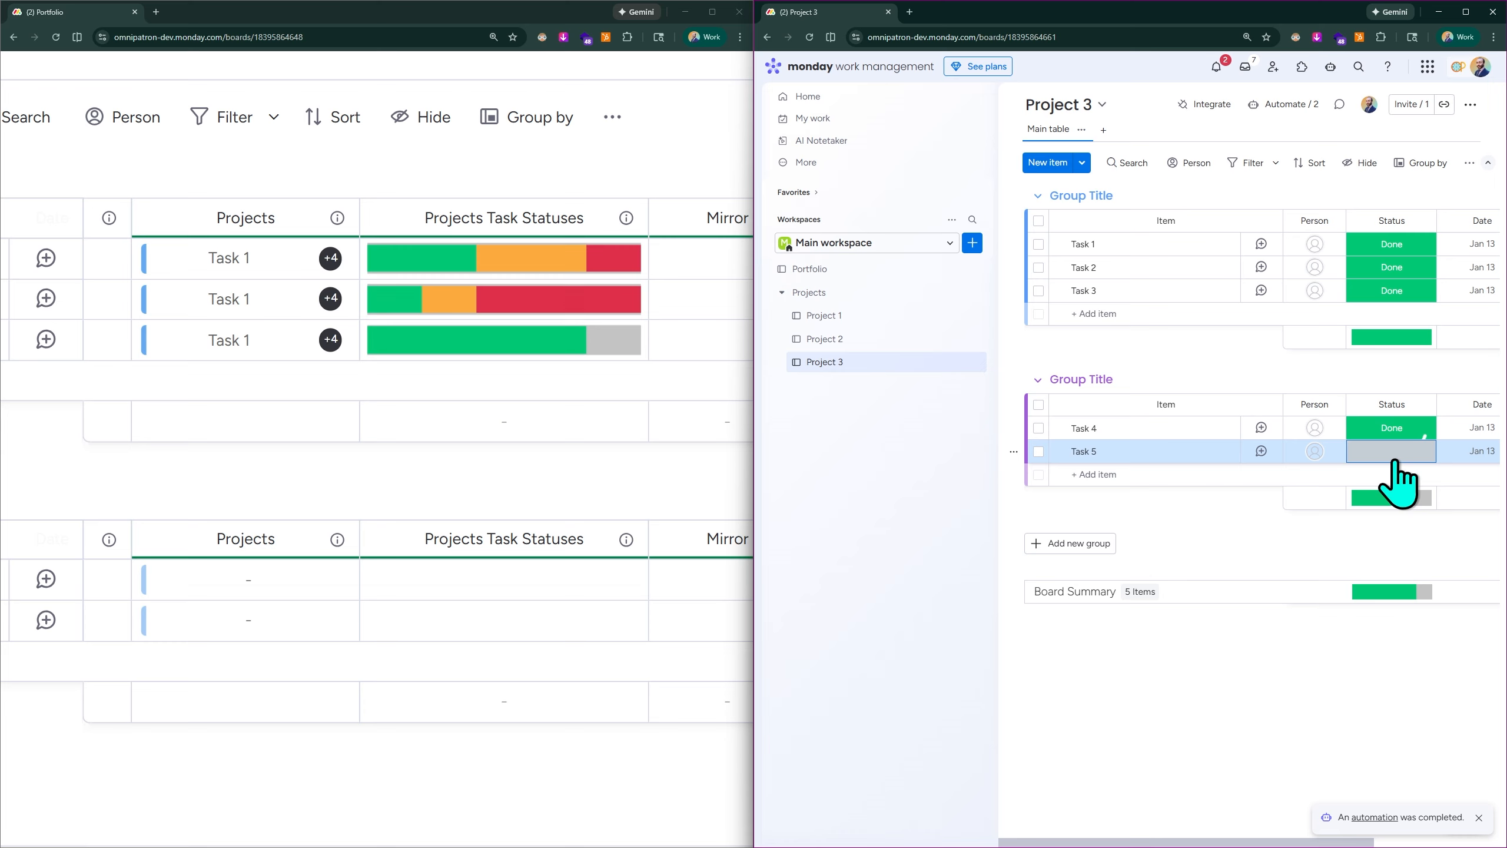
click(1392, 453)
click(1398, 541)
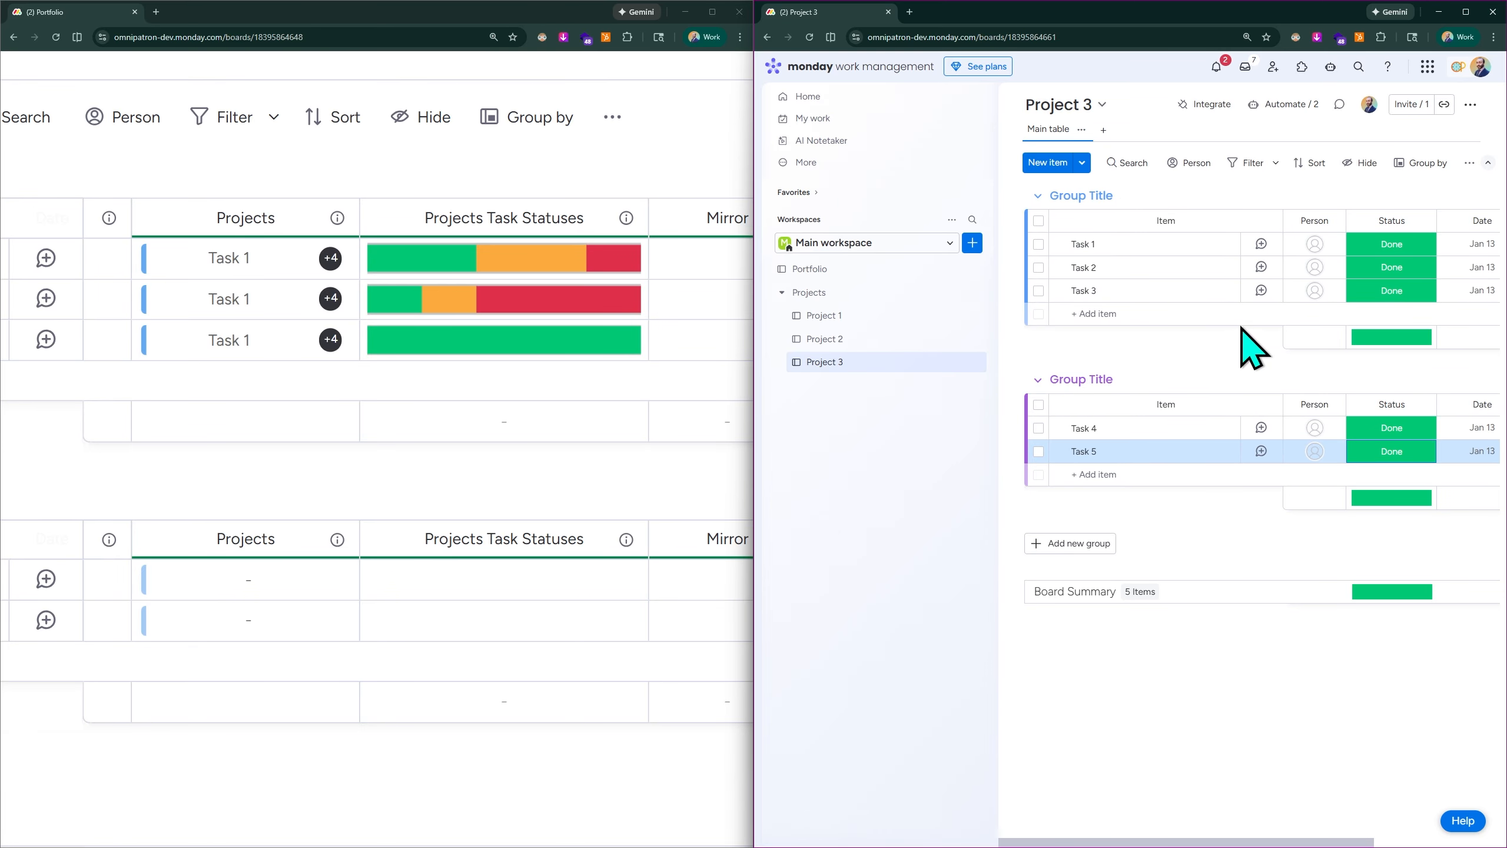
- Compare the Project 3 board's Status and link to Portfolio columns with the Portfolio board's Projects Task Statuses column
scroll(1432, 245, right, 5)
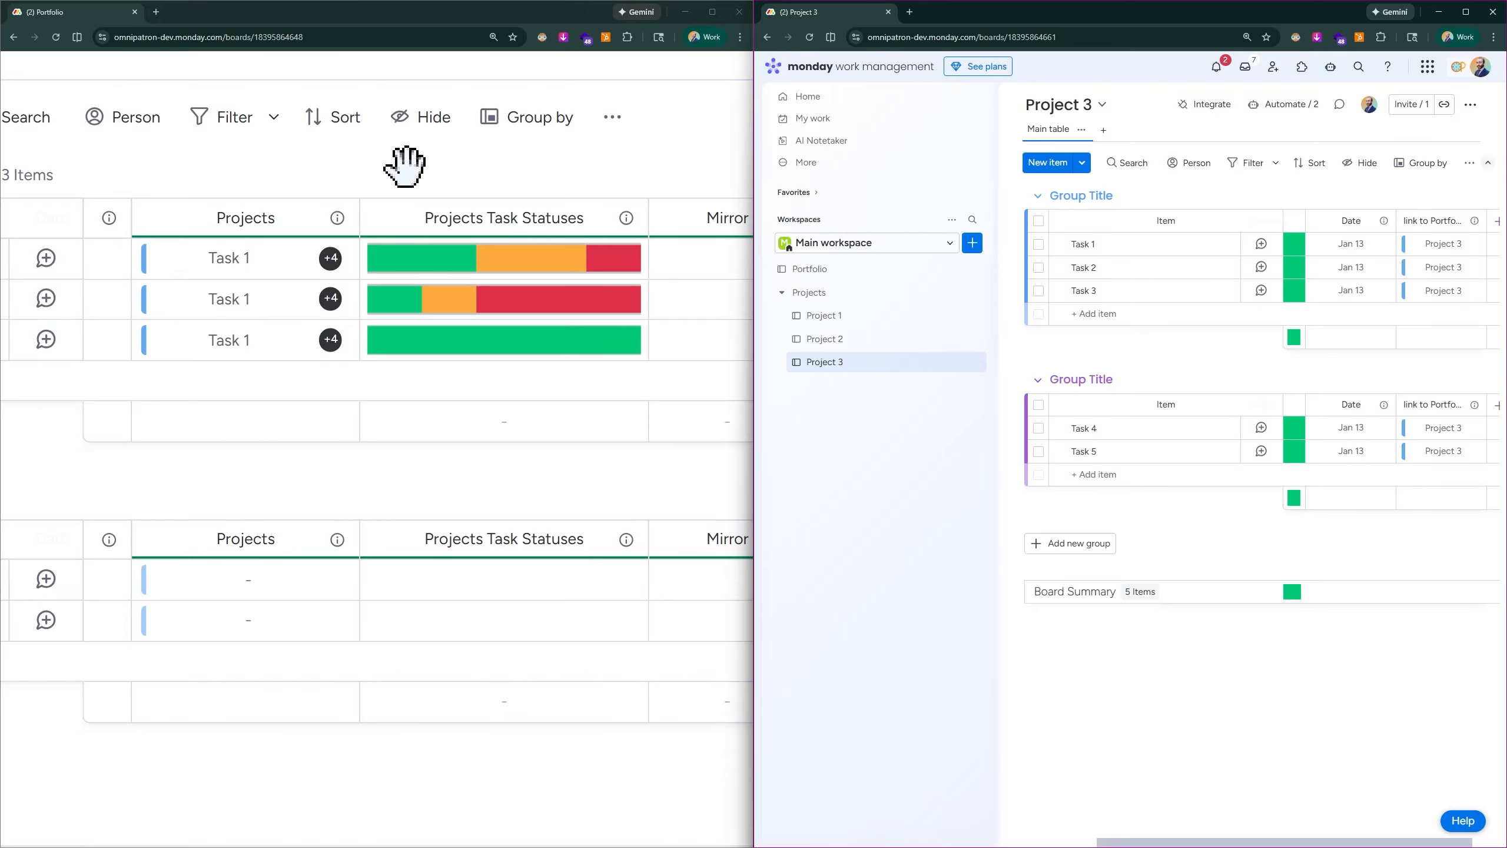
scroll(405, 166, down, 5)
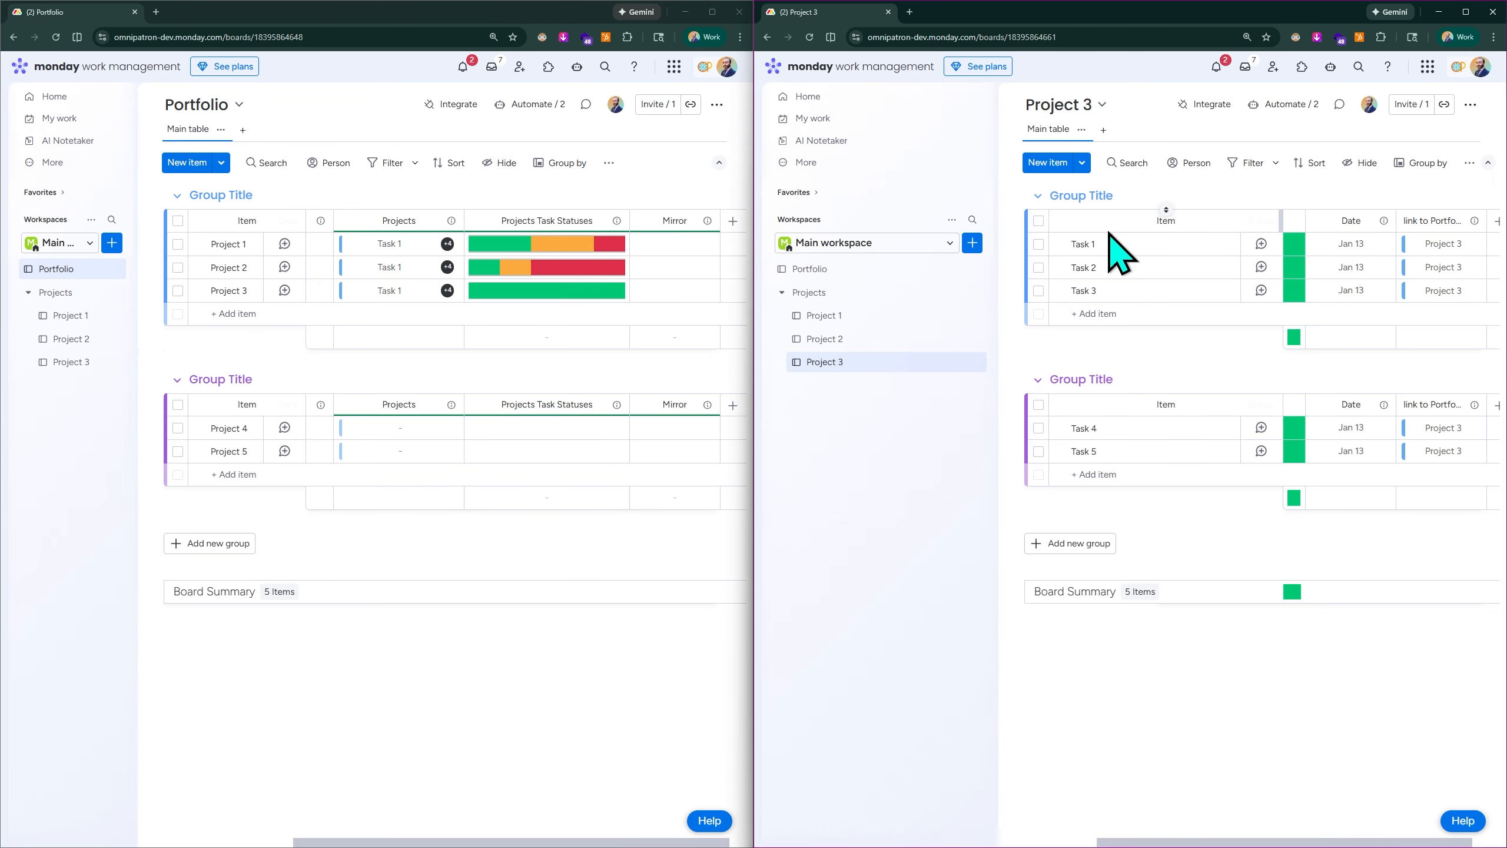
scroll(1384, 260, left, 2)
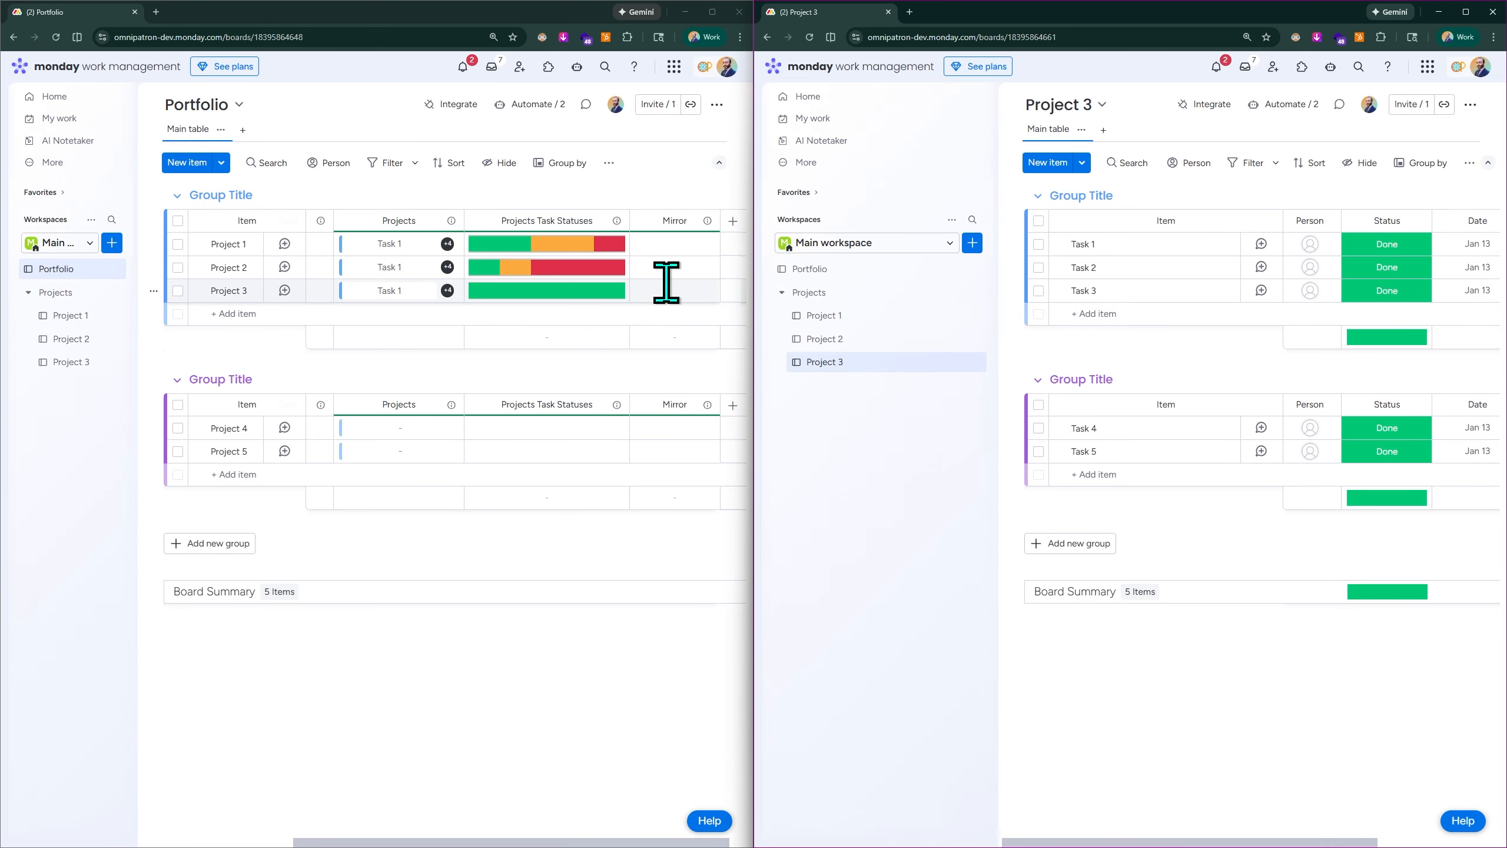
mouse_move(549, 269)
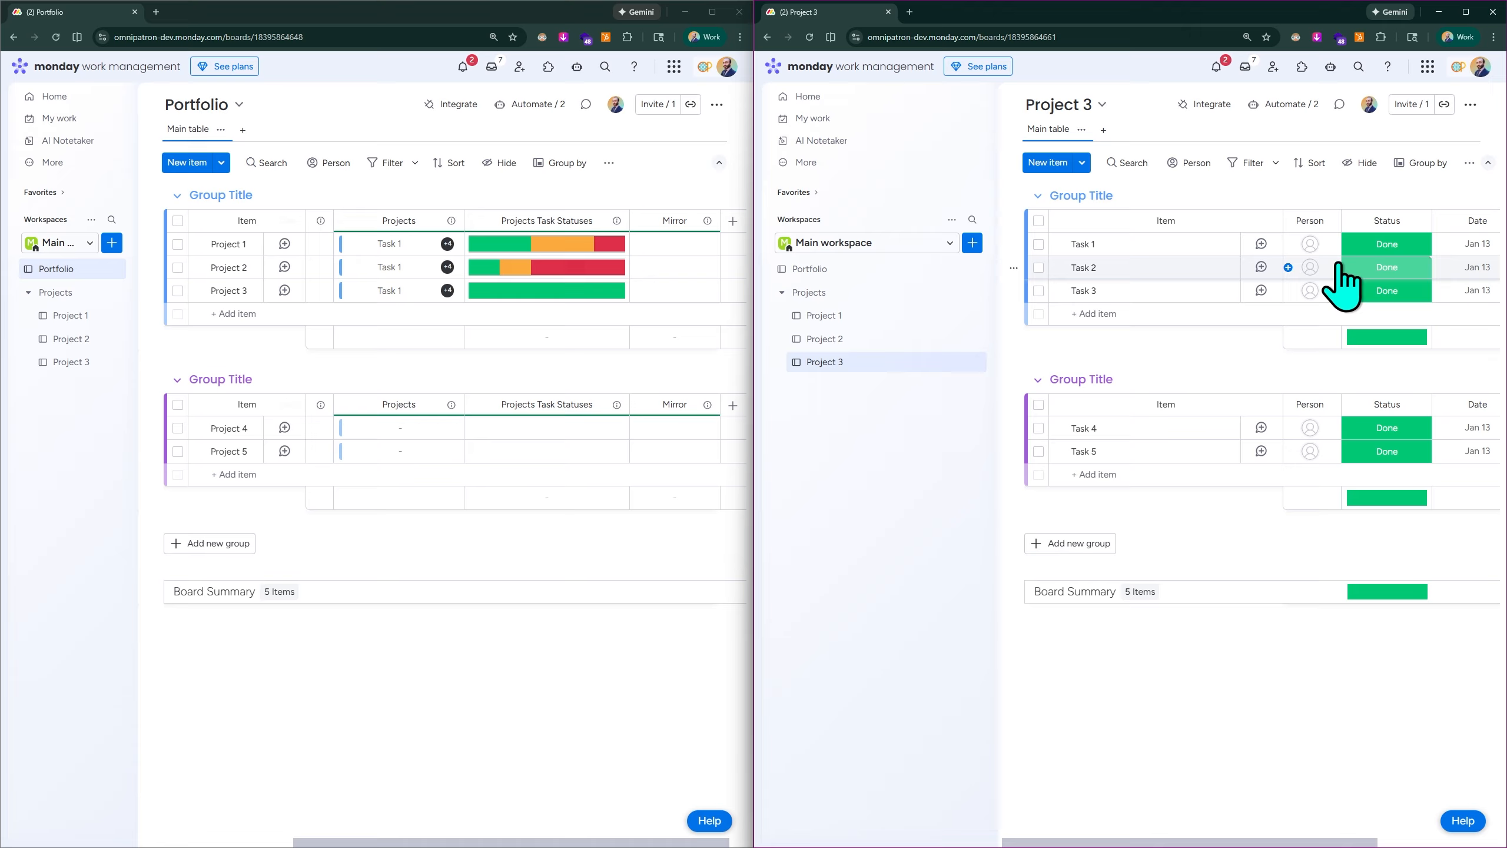
scroll(1375, 231, right, 2)
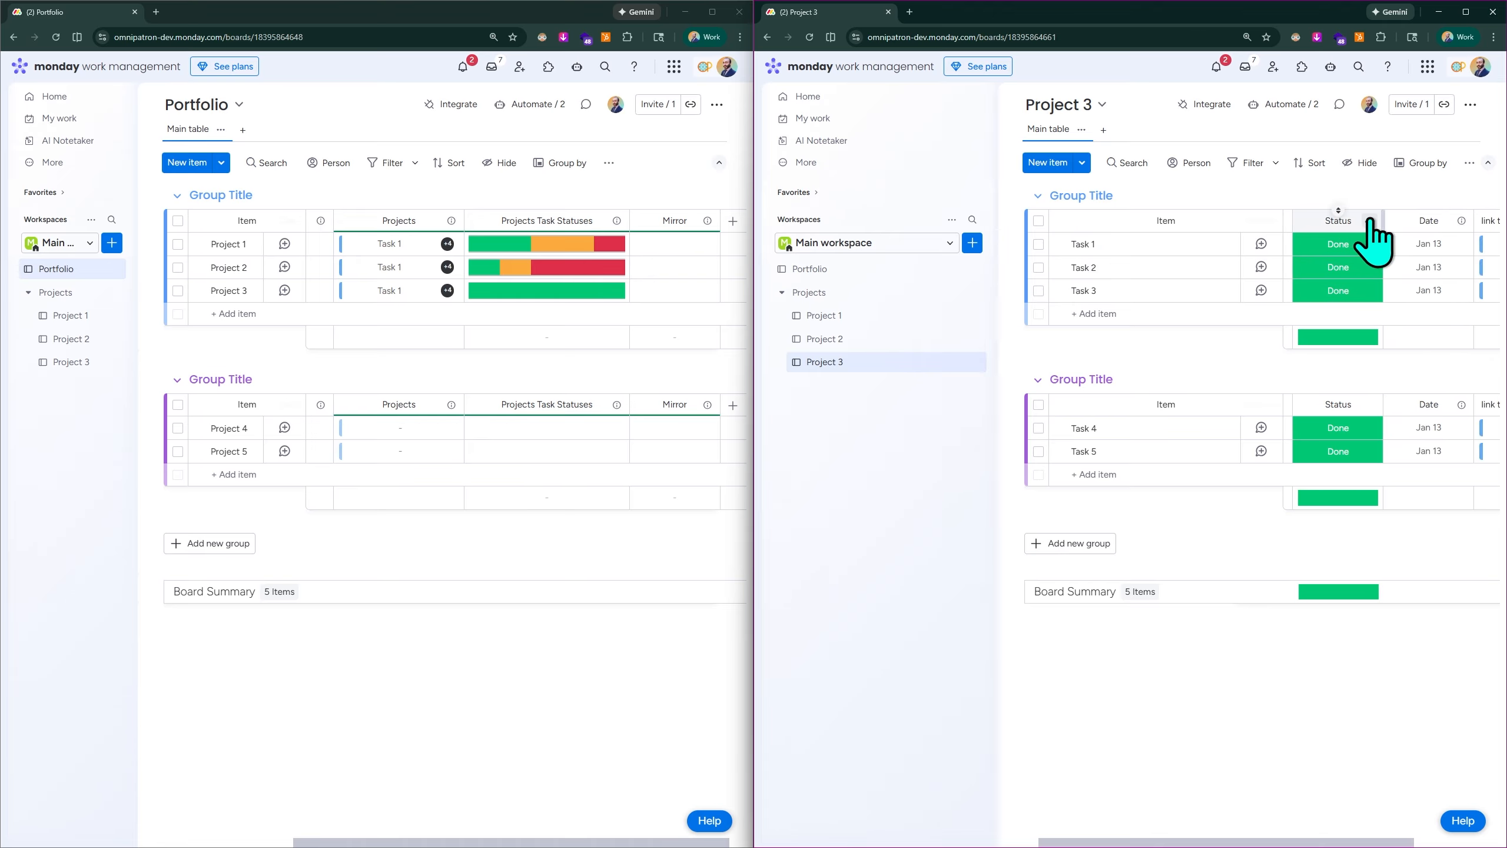
scroll(1400, 285, right, 2)
scroll(1352, 288, left, 2)
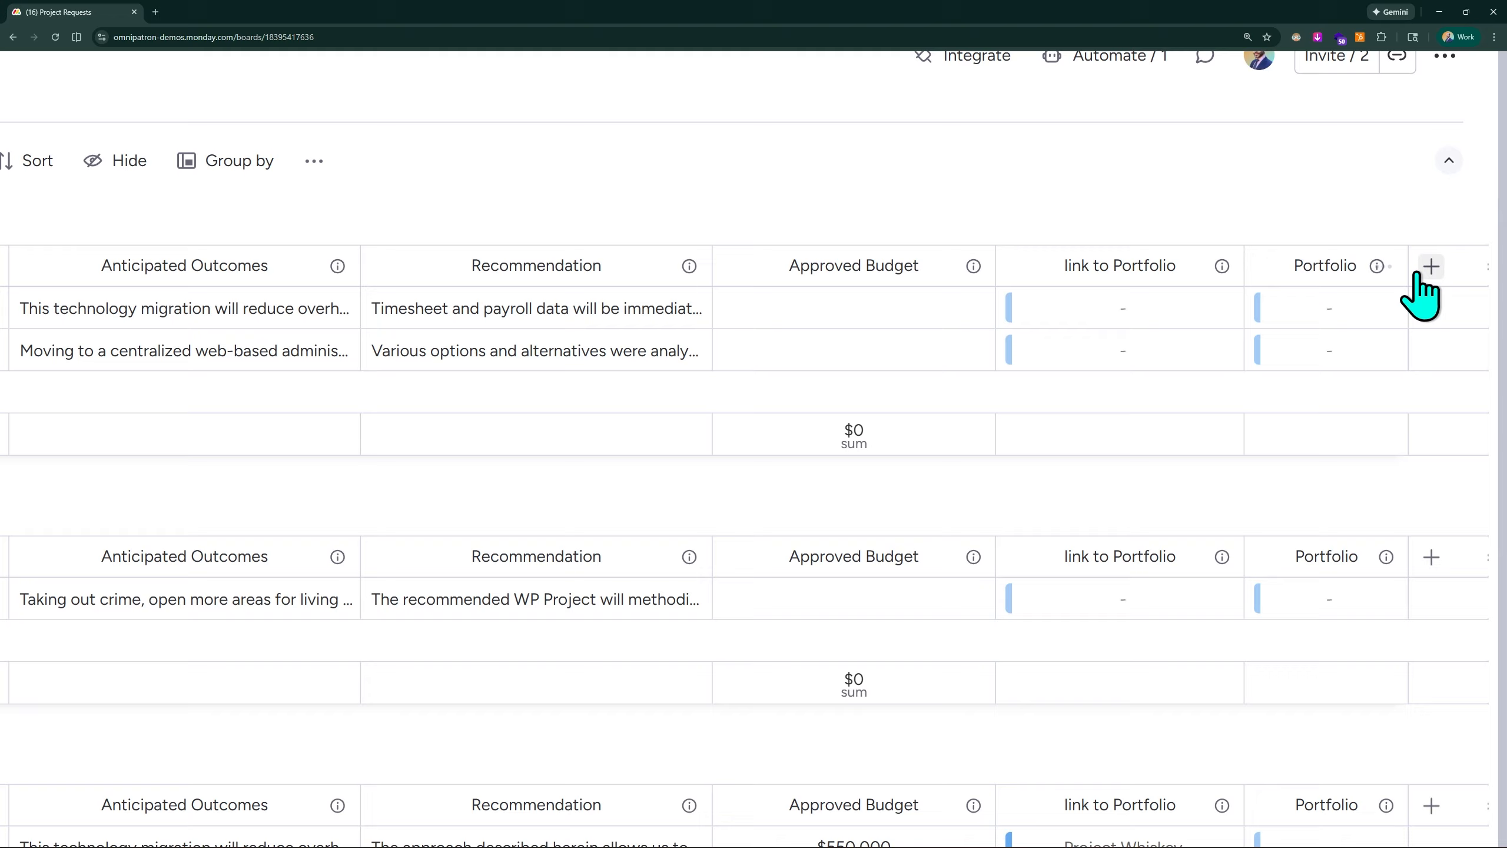
- Add a Connect boards column to Project Requests and select the Portfolio board, leaving the connection dialog without connecting
click(1431, 268)
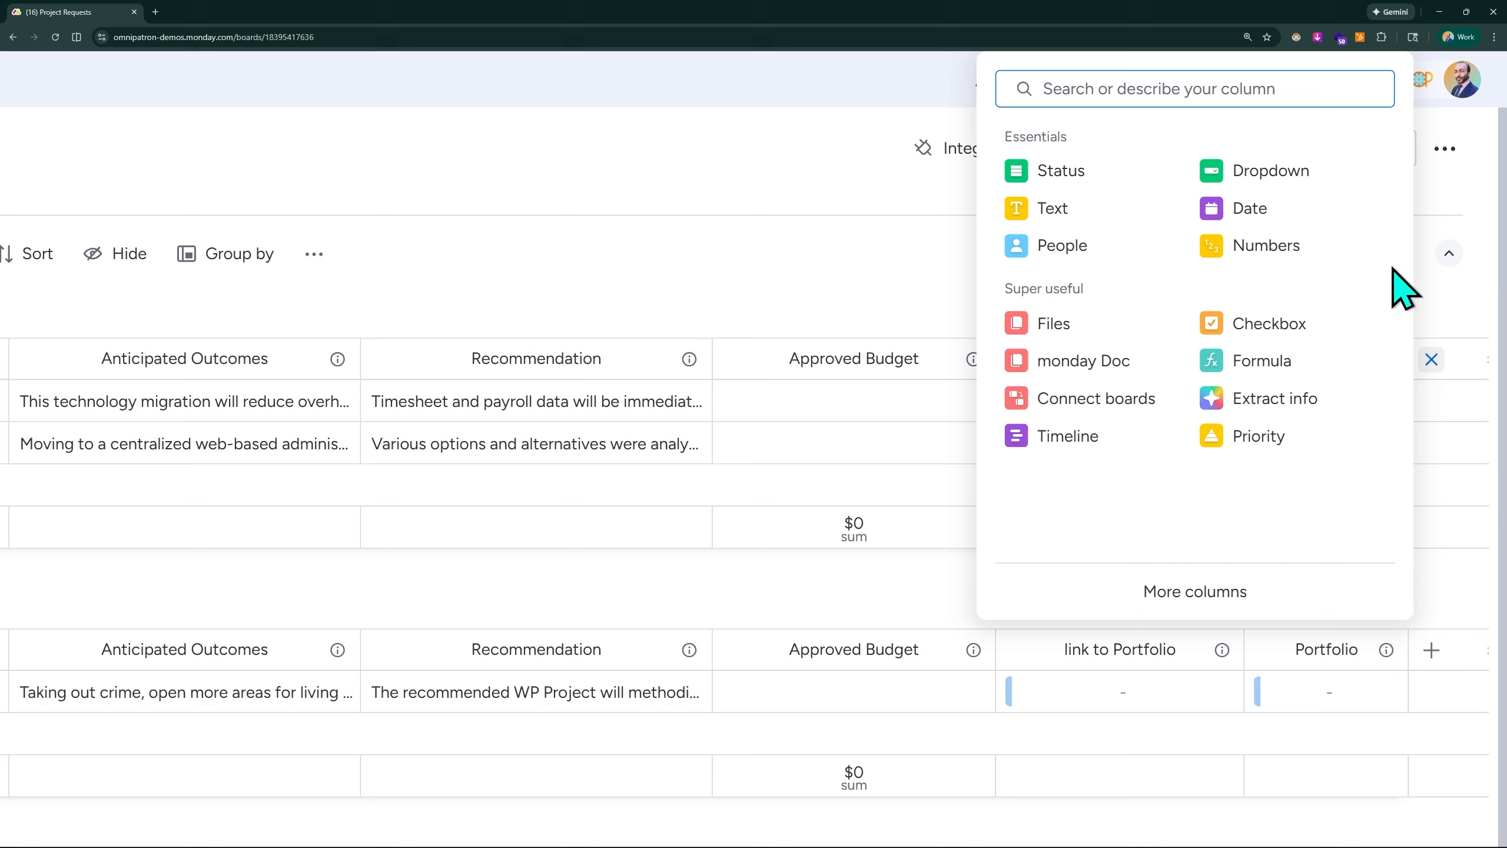
click(1102, 410)
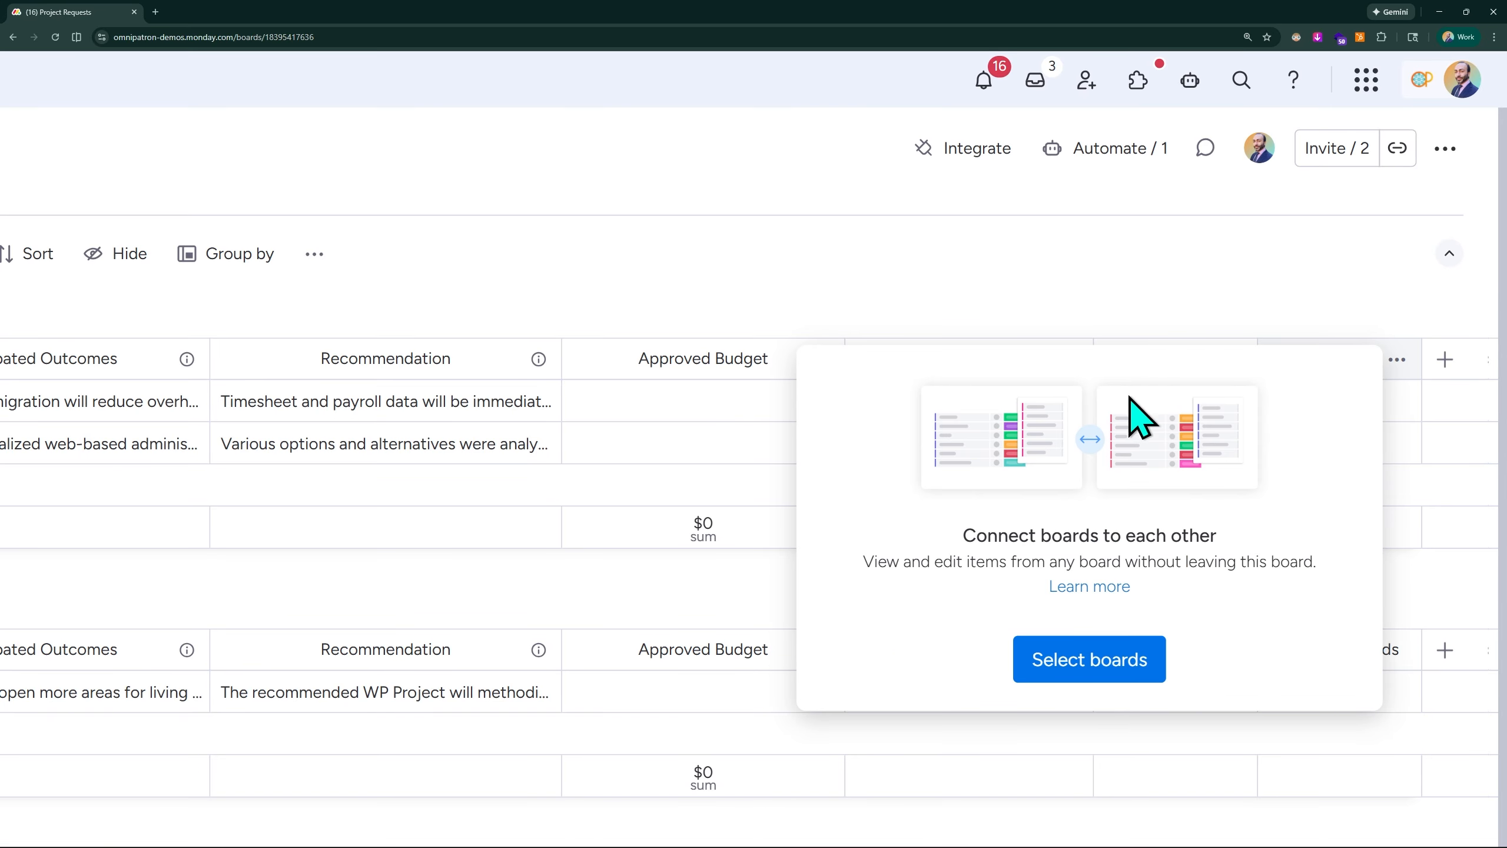
click(1131, 615)
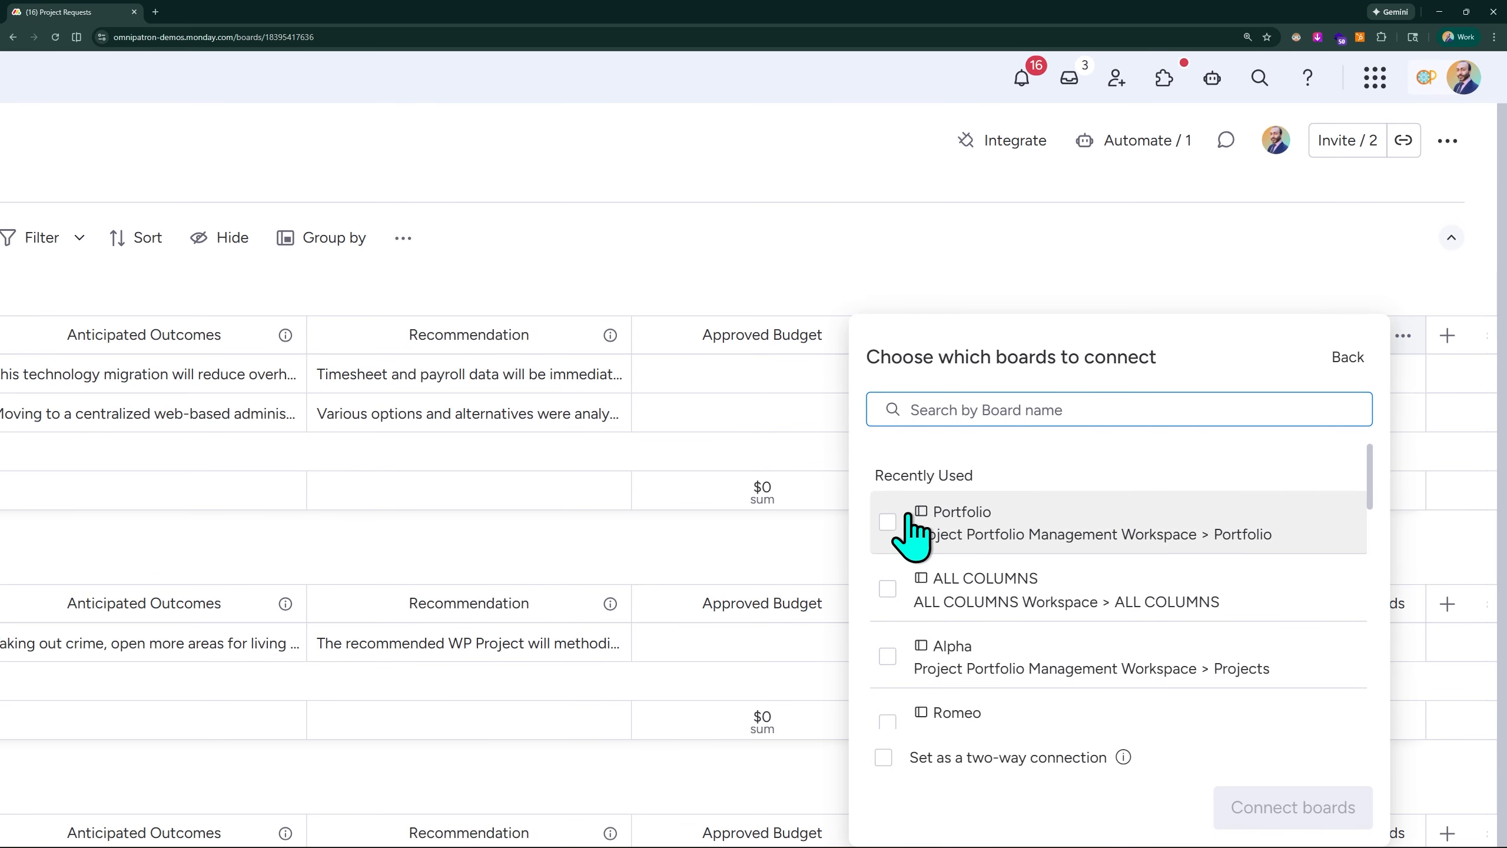
click(888, 522)
scroll(1026, 471, down, 1)
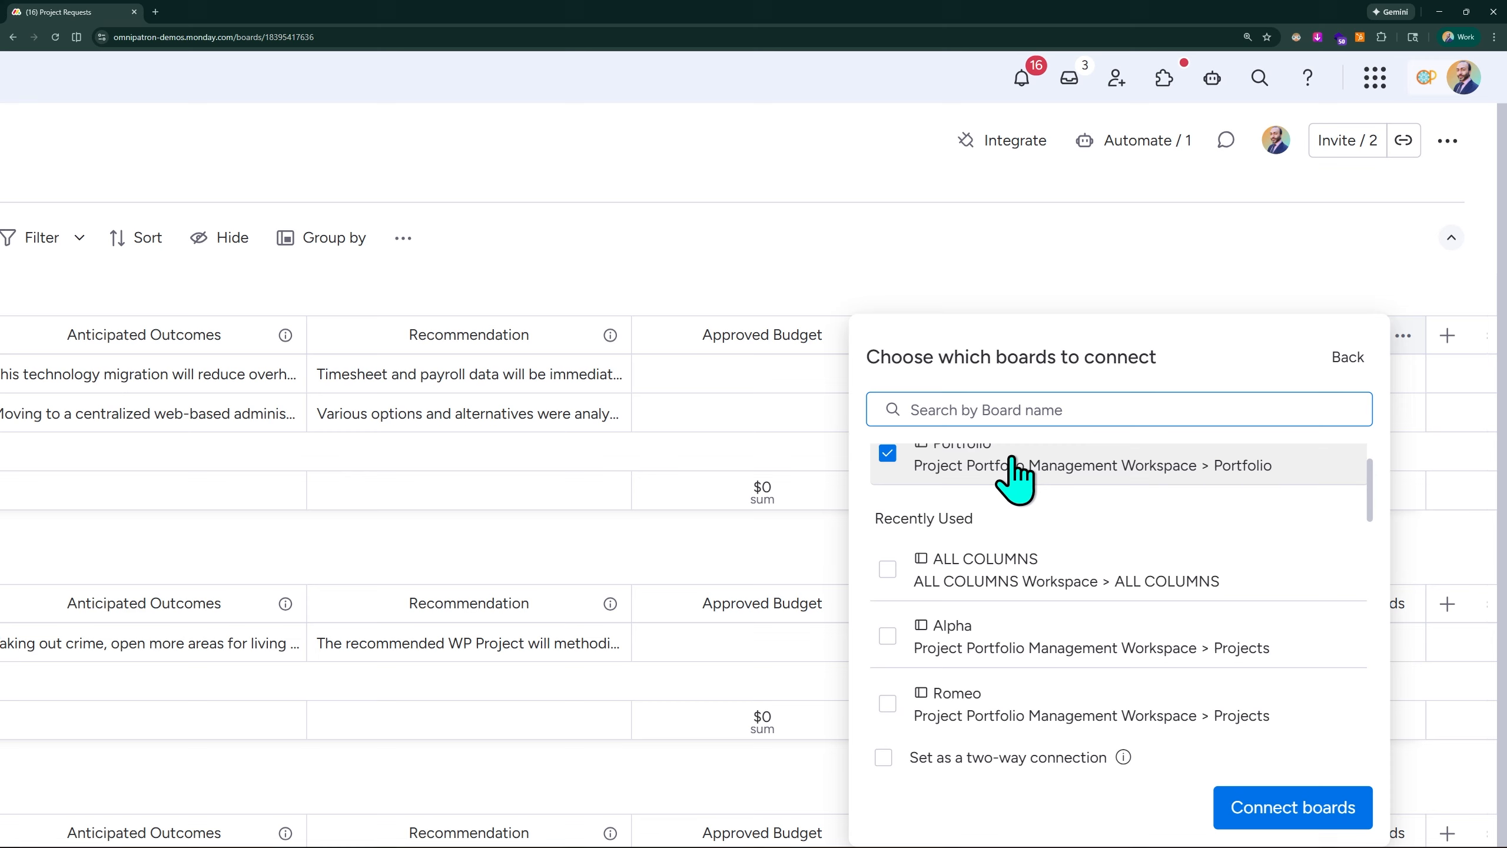
scroll(1016, 470, up, 1)
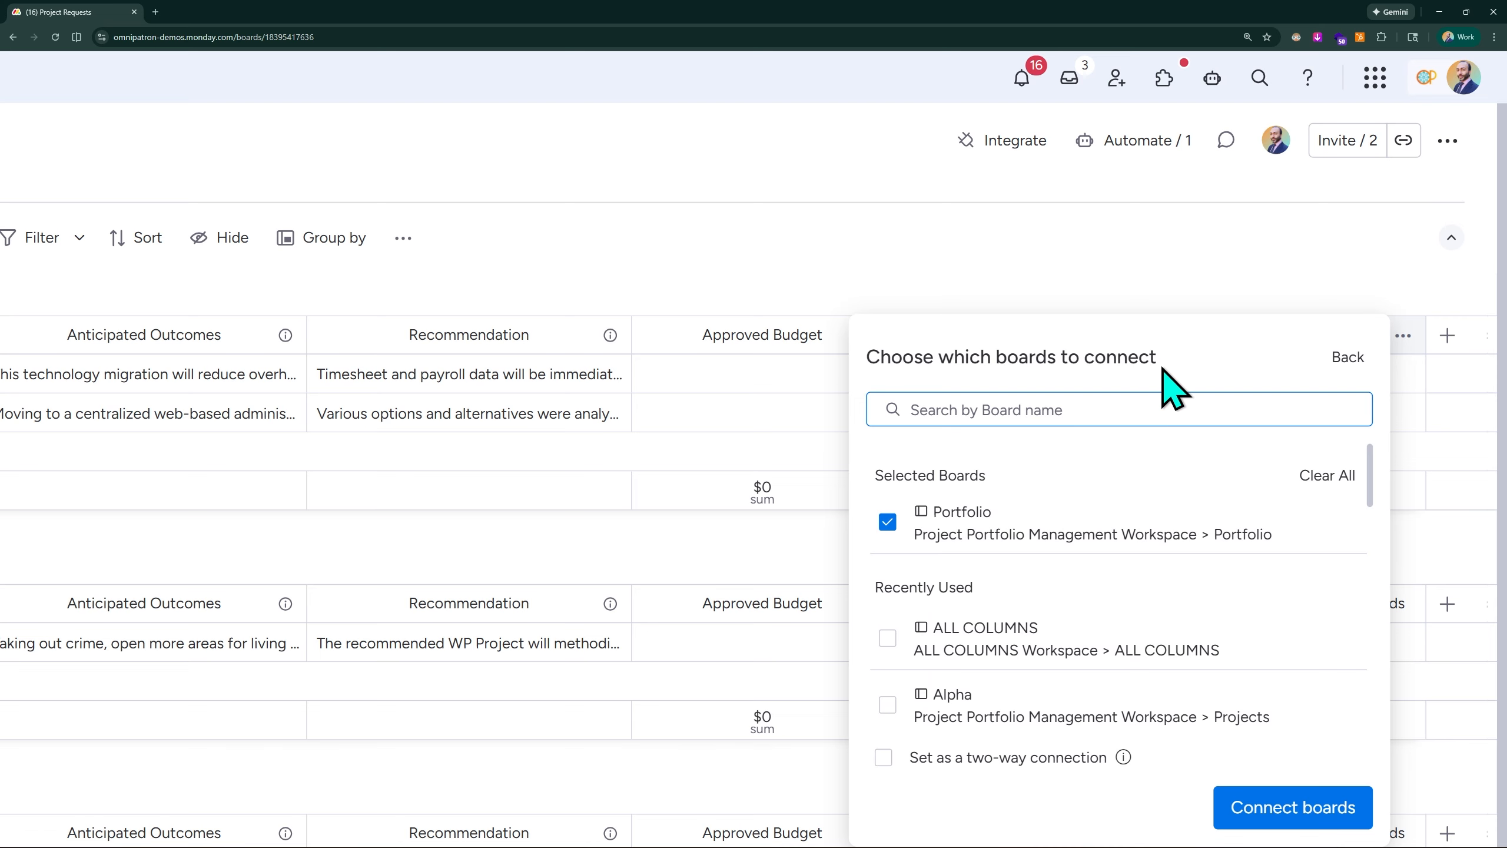
scroll(1200, 356, down, 2)
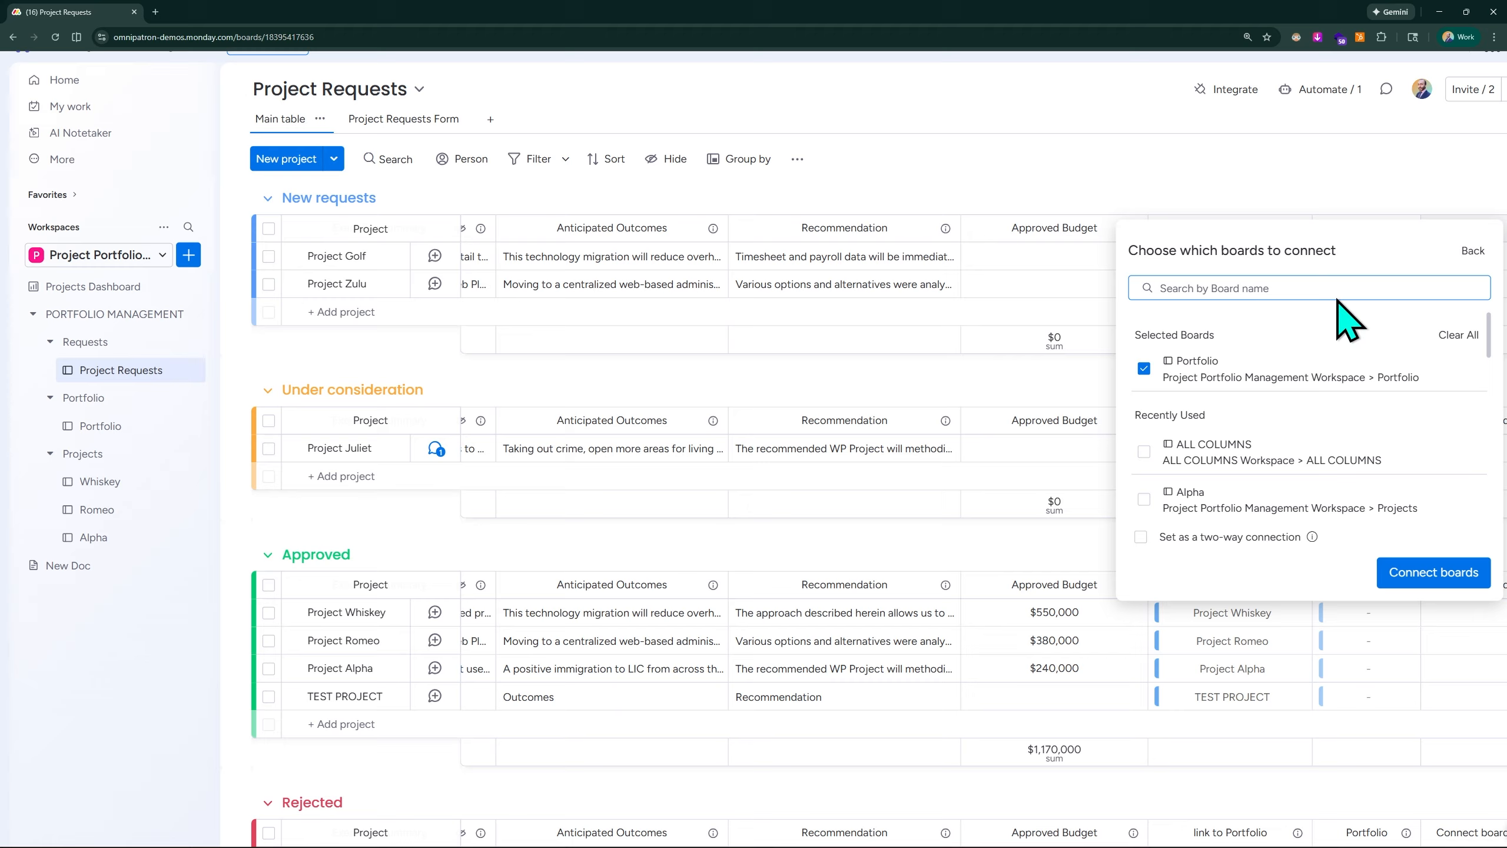
click(1437, 174)
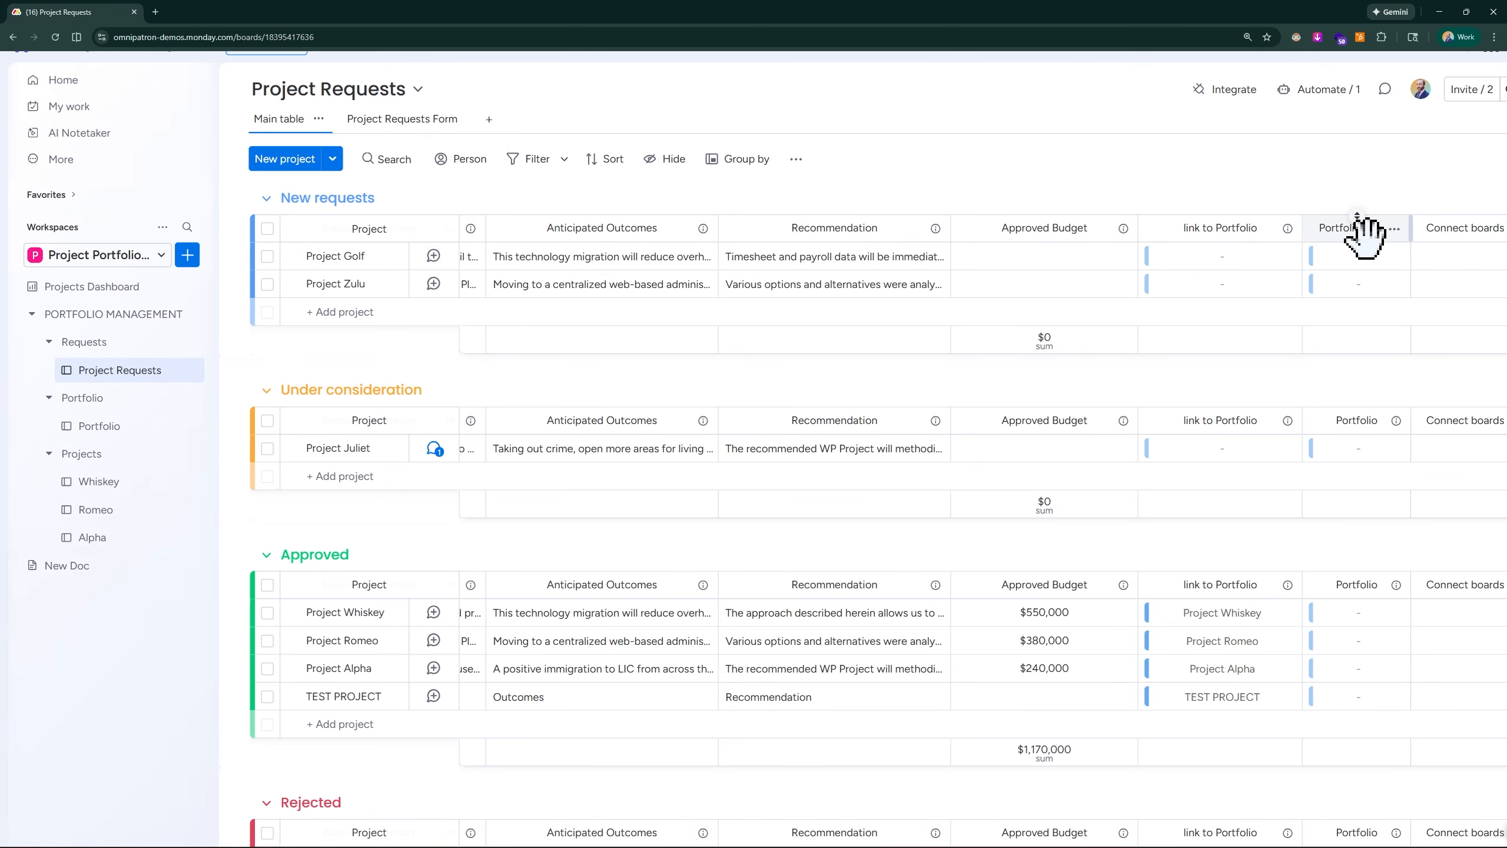
- Open the Portfolio board and examine its existing columns, including Project Request Board, Projects and Mirror
click(153, 457)
scroll(1295, 276, right, 5)
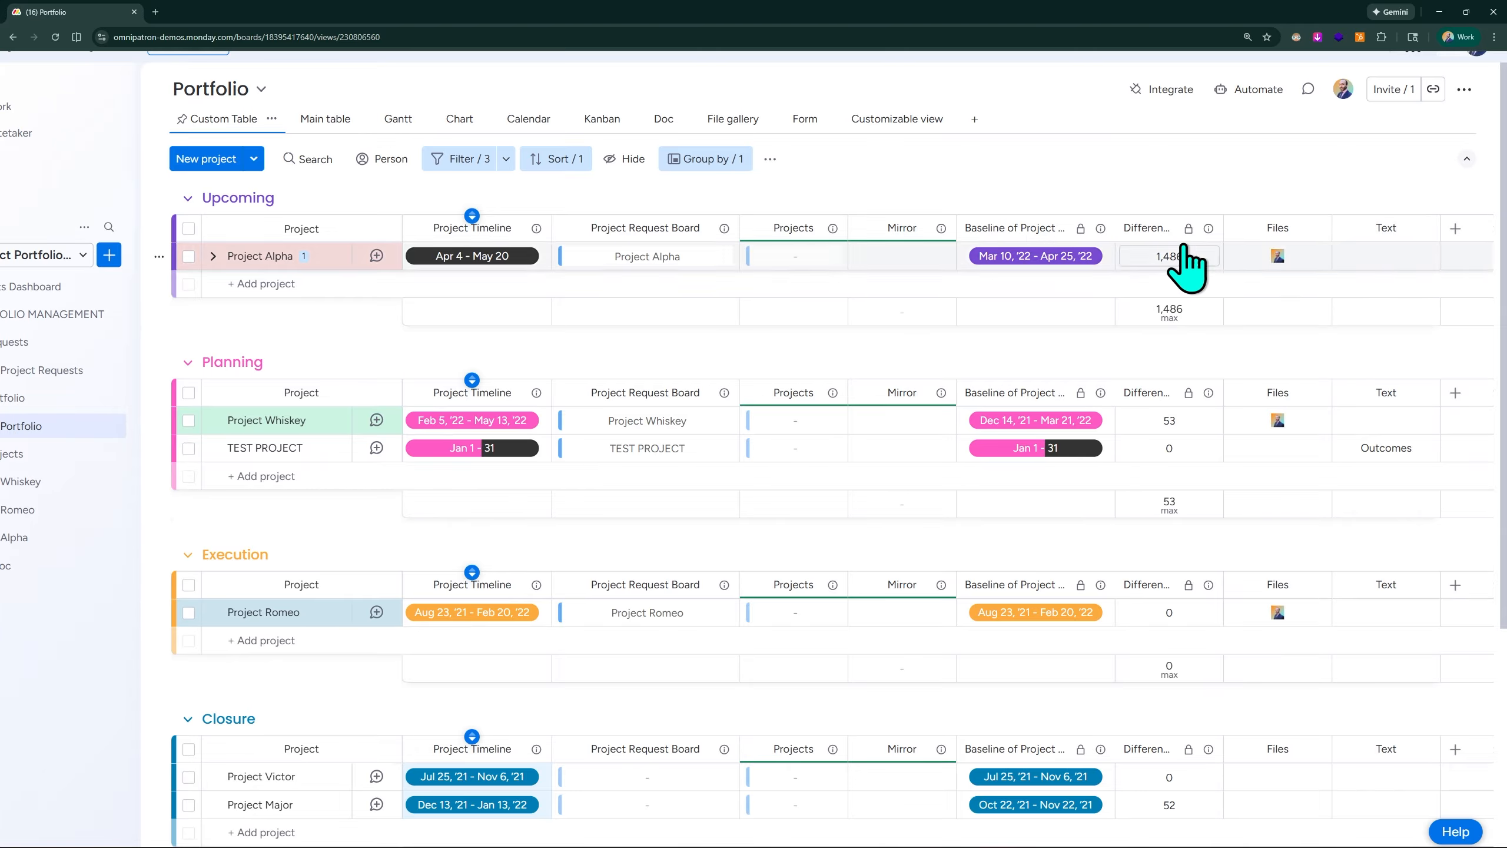
scroll(1160, 235, left, 3)
scroll(1160, 234, left, 3)
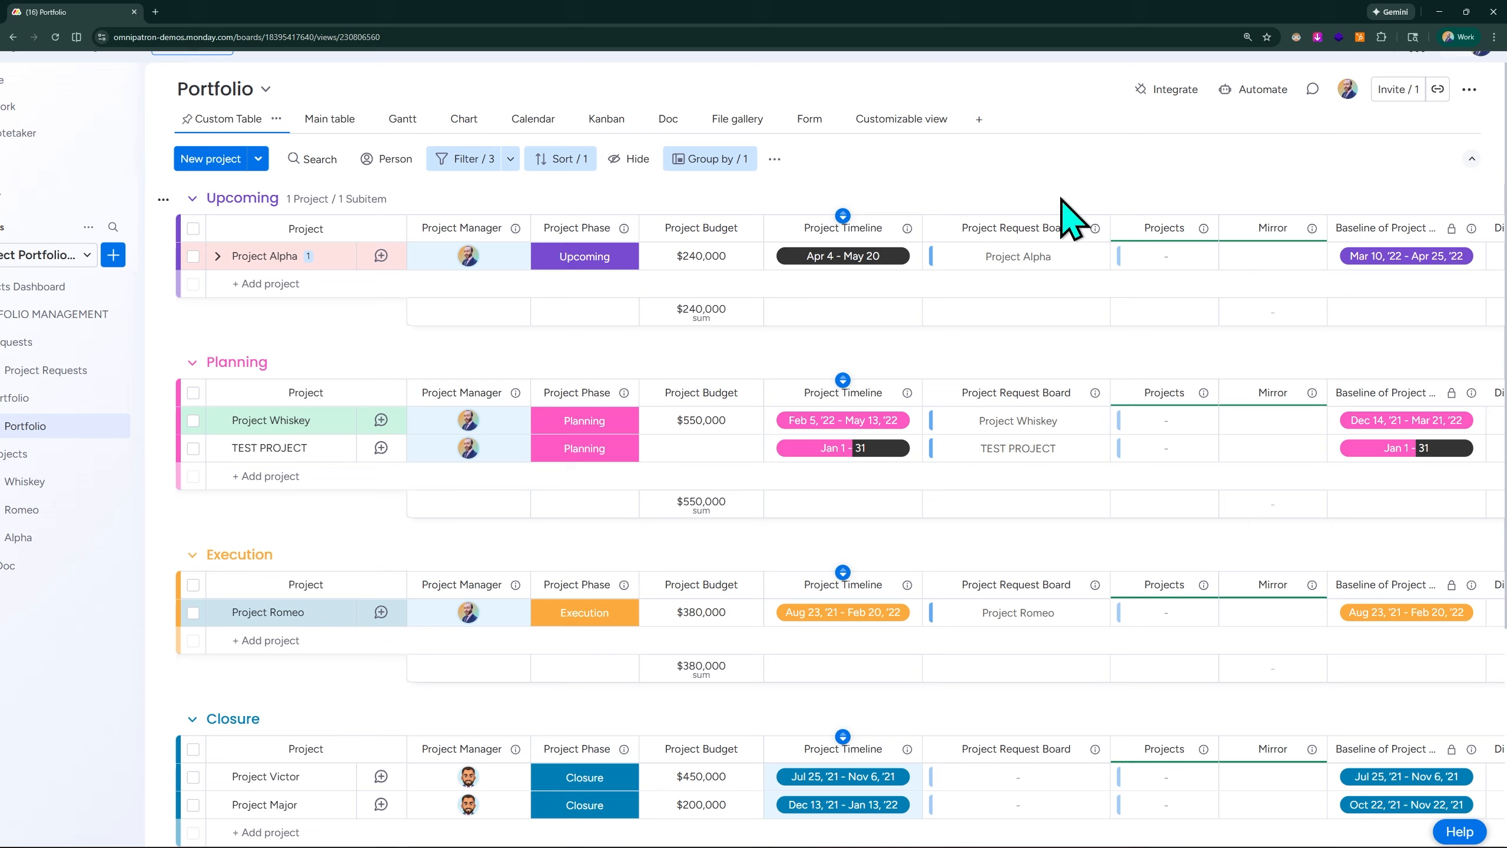
scroll(139, 390, left, 2)
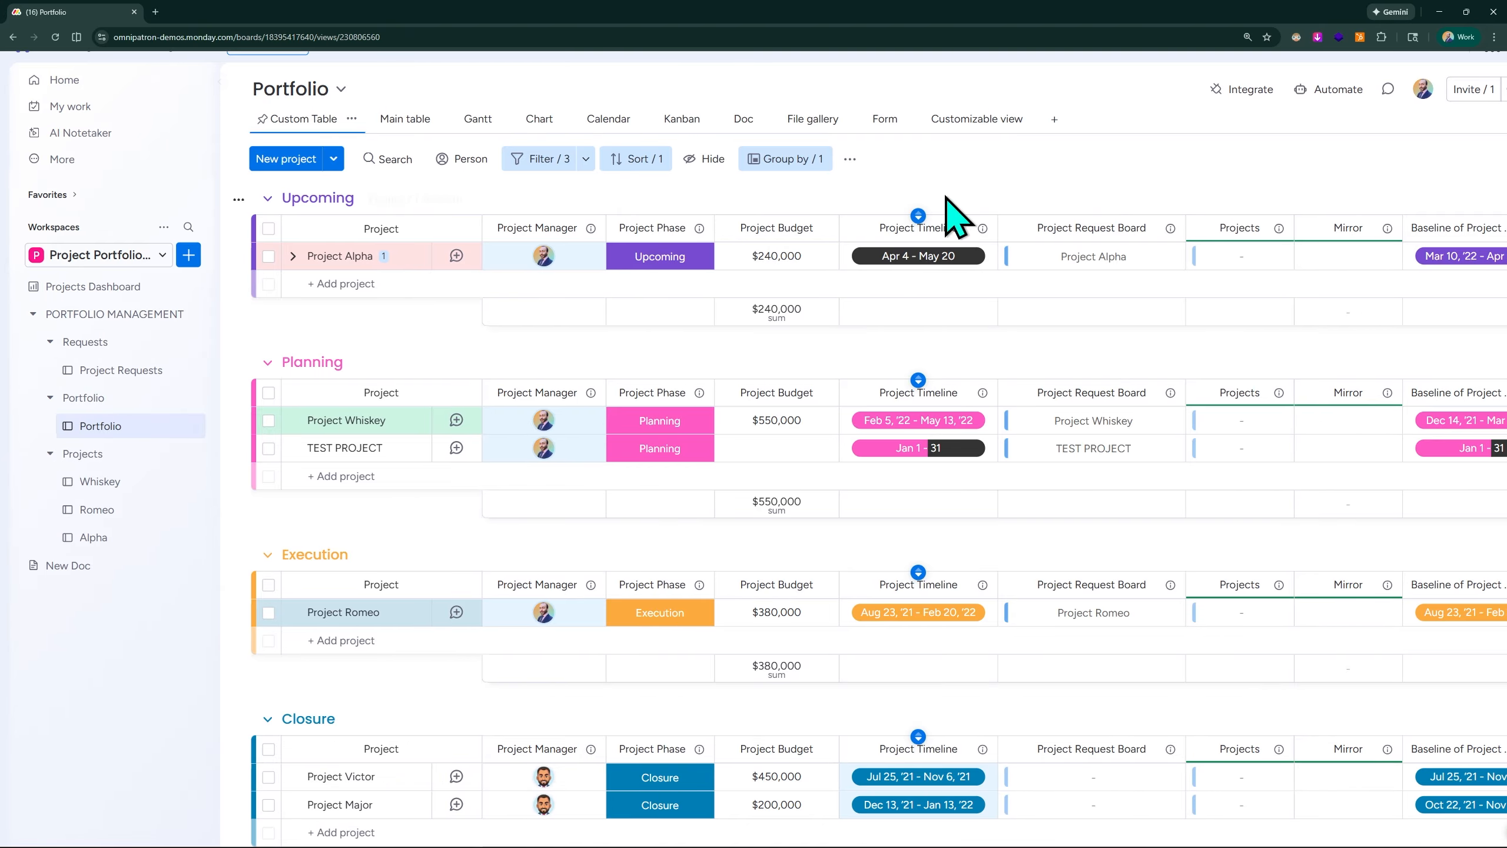
scroll(1314, 226, right, 3)
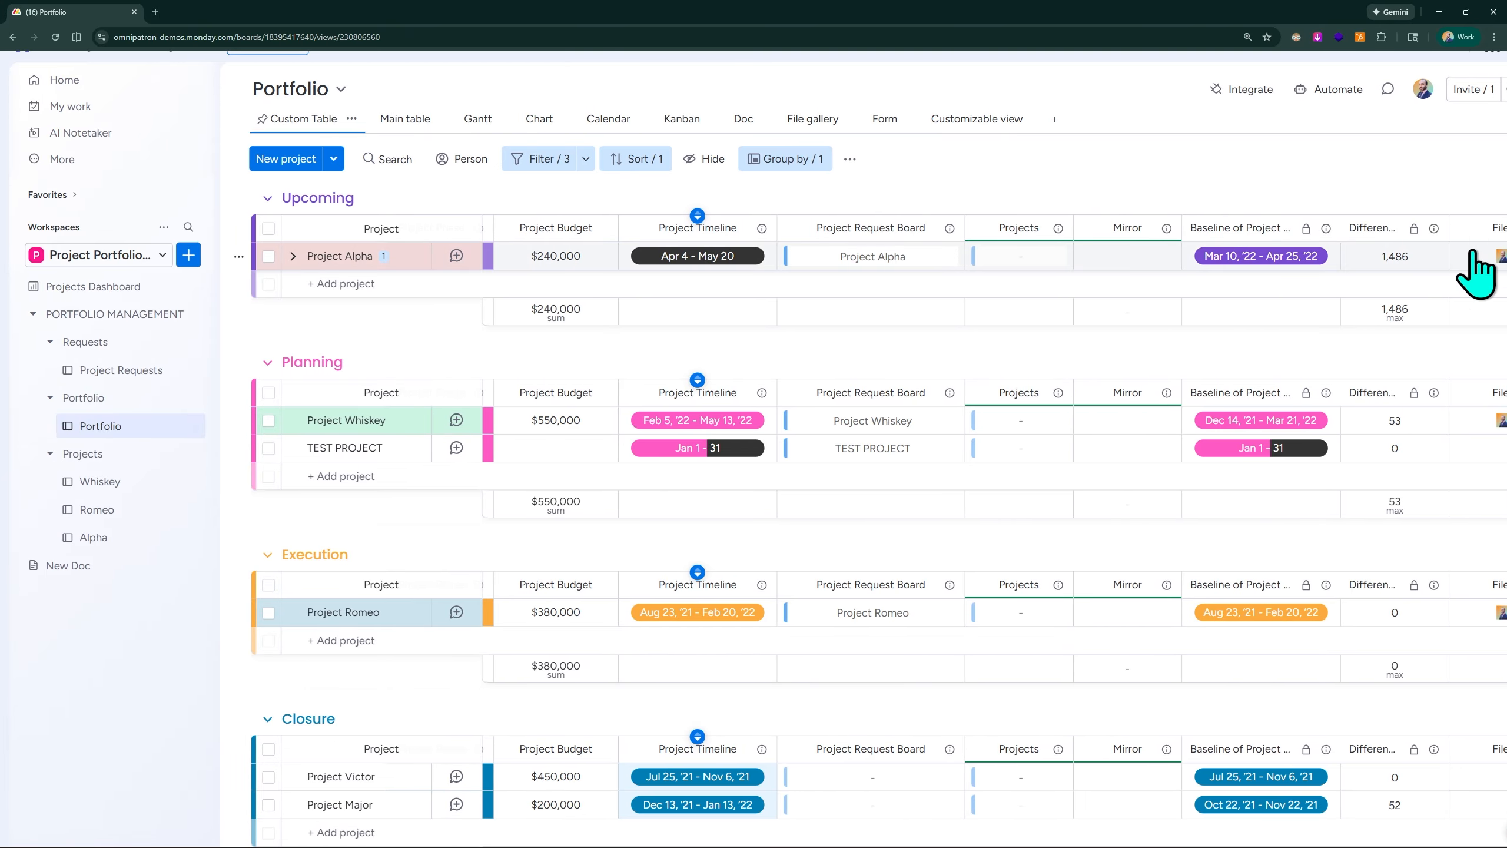
scroll(1445, 237, right, 2)
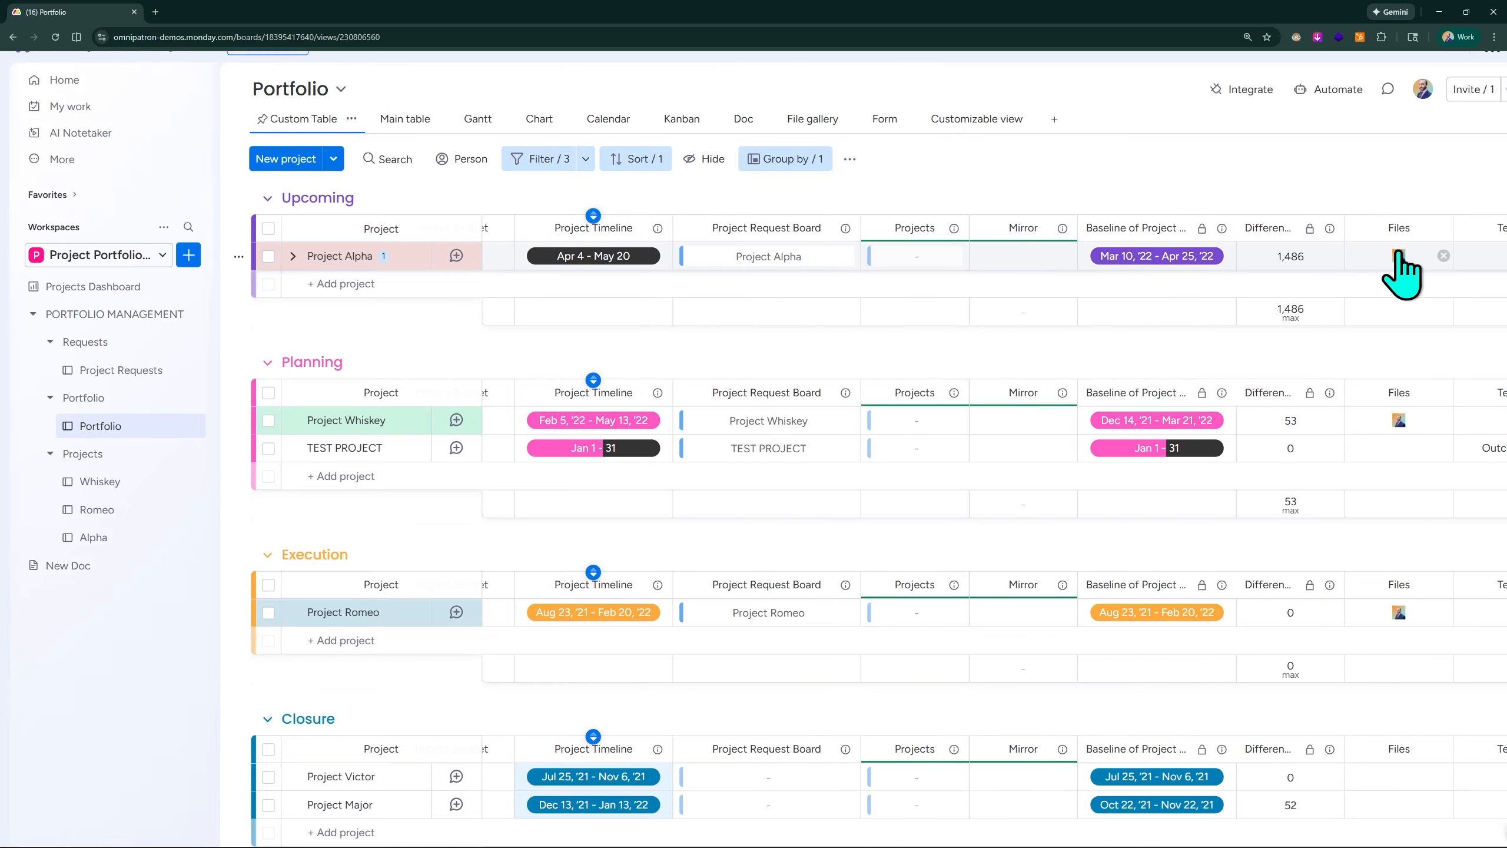
- Return to the Project Requests board and delete the unconfigured Connect boards column
click(154, 374)
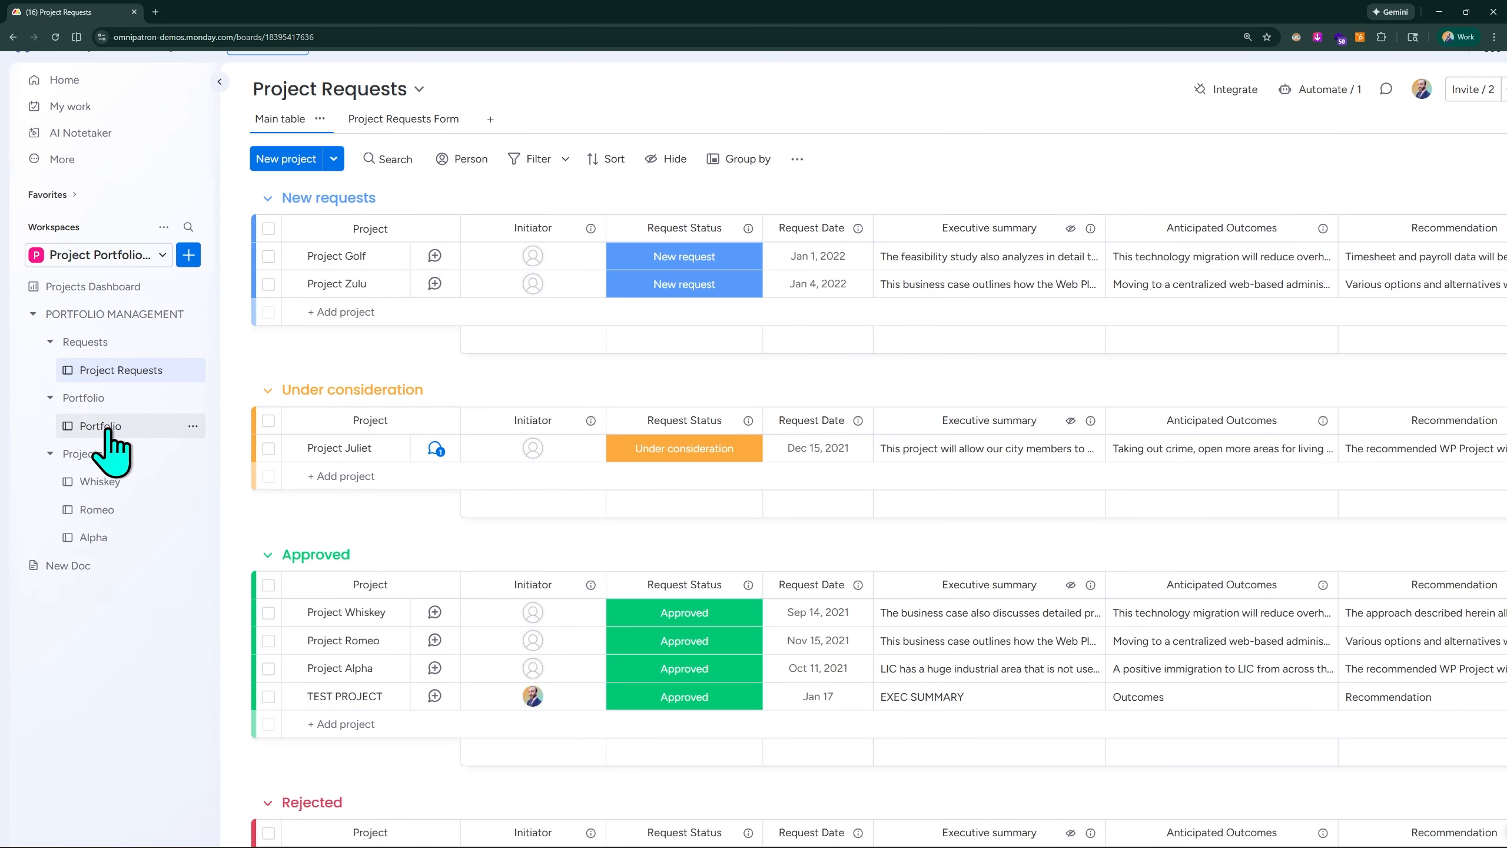
scroll(1198, 161, right, 5)
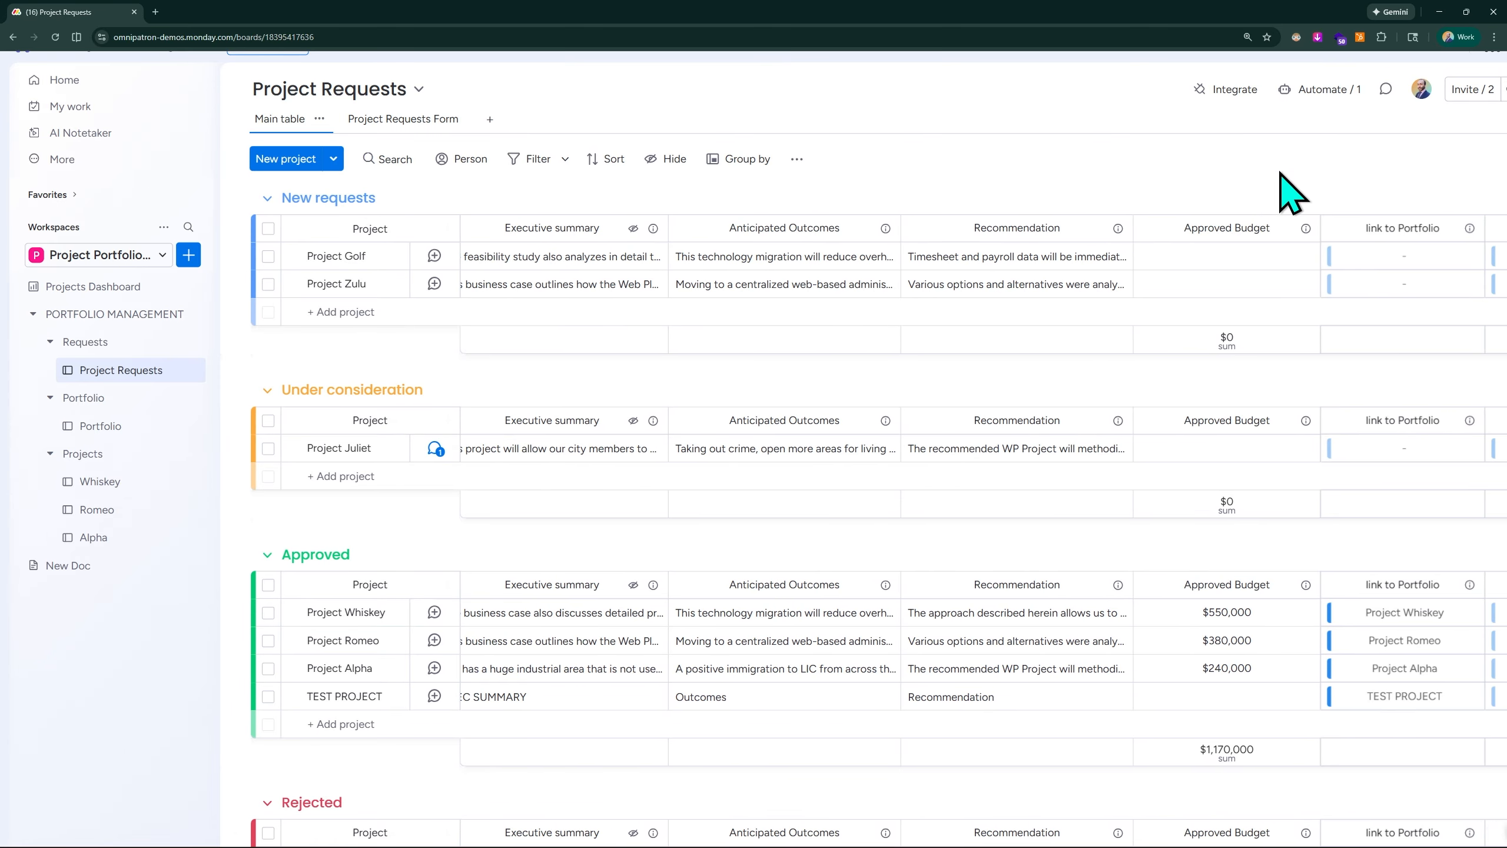
scroll(1280, 172, right, 3)
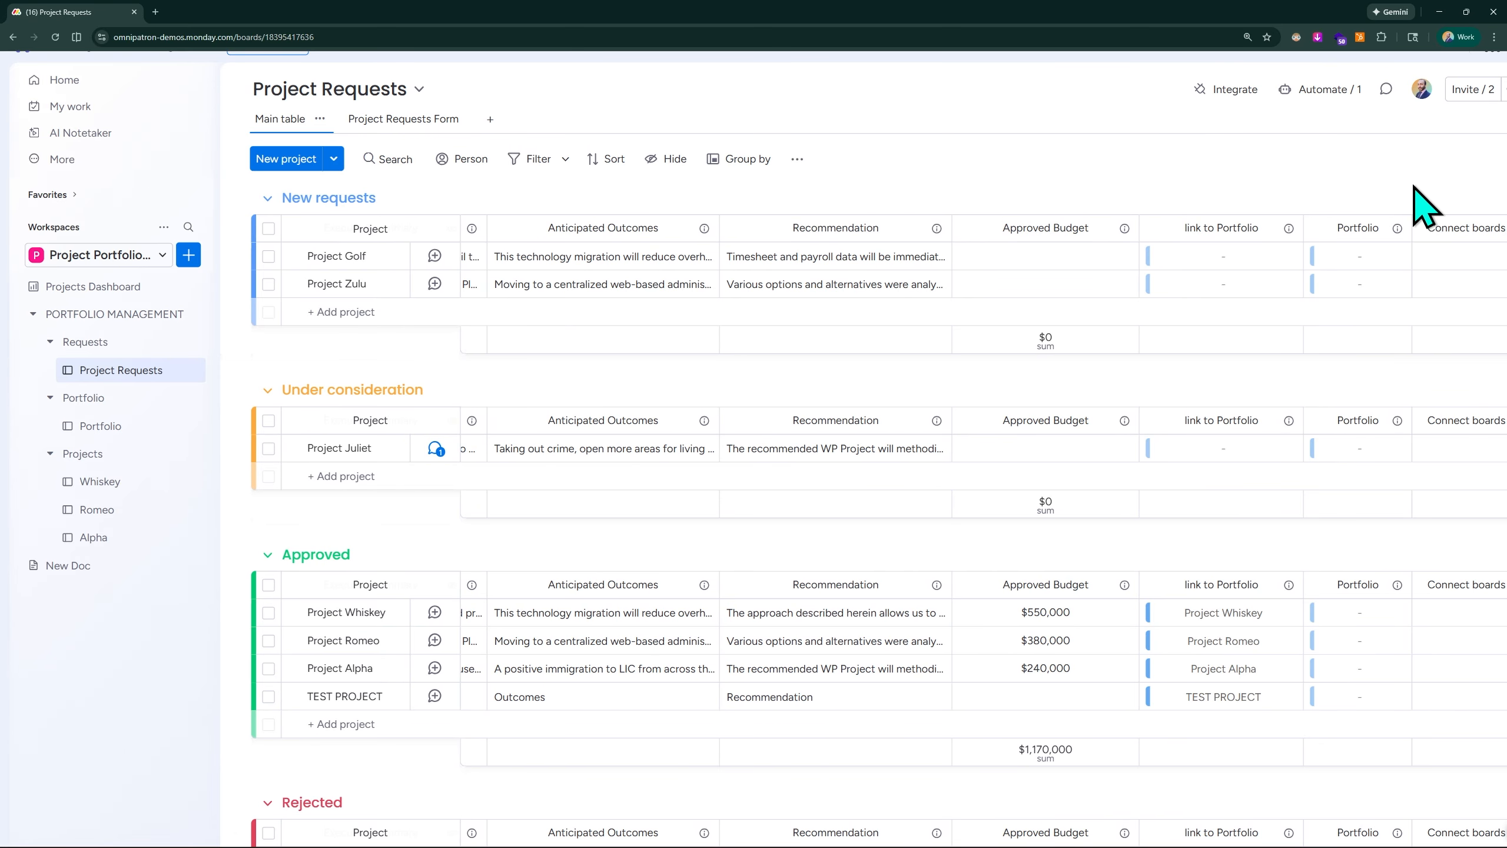
scroll(1429, 219, right, 1)
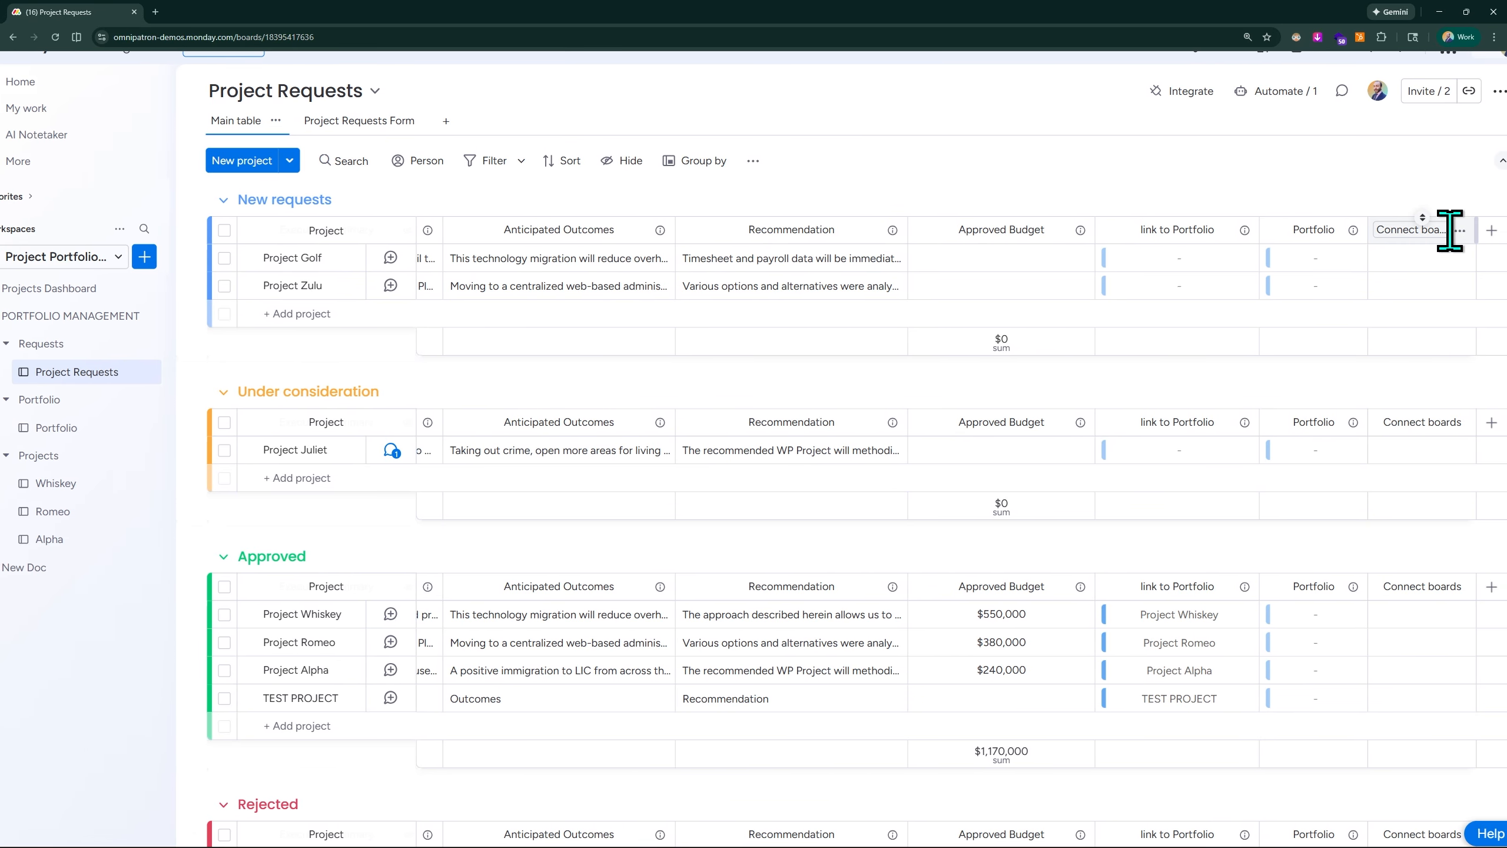
click(1459, 231)
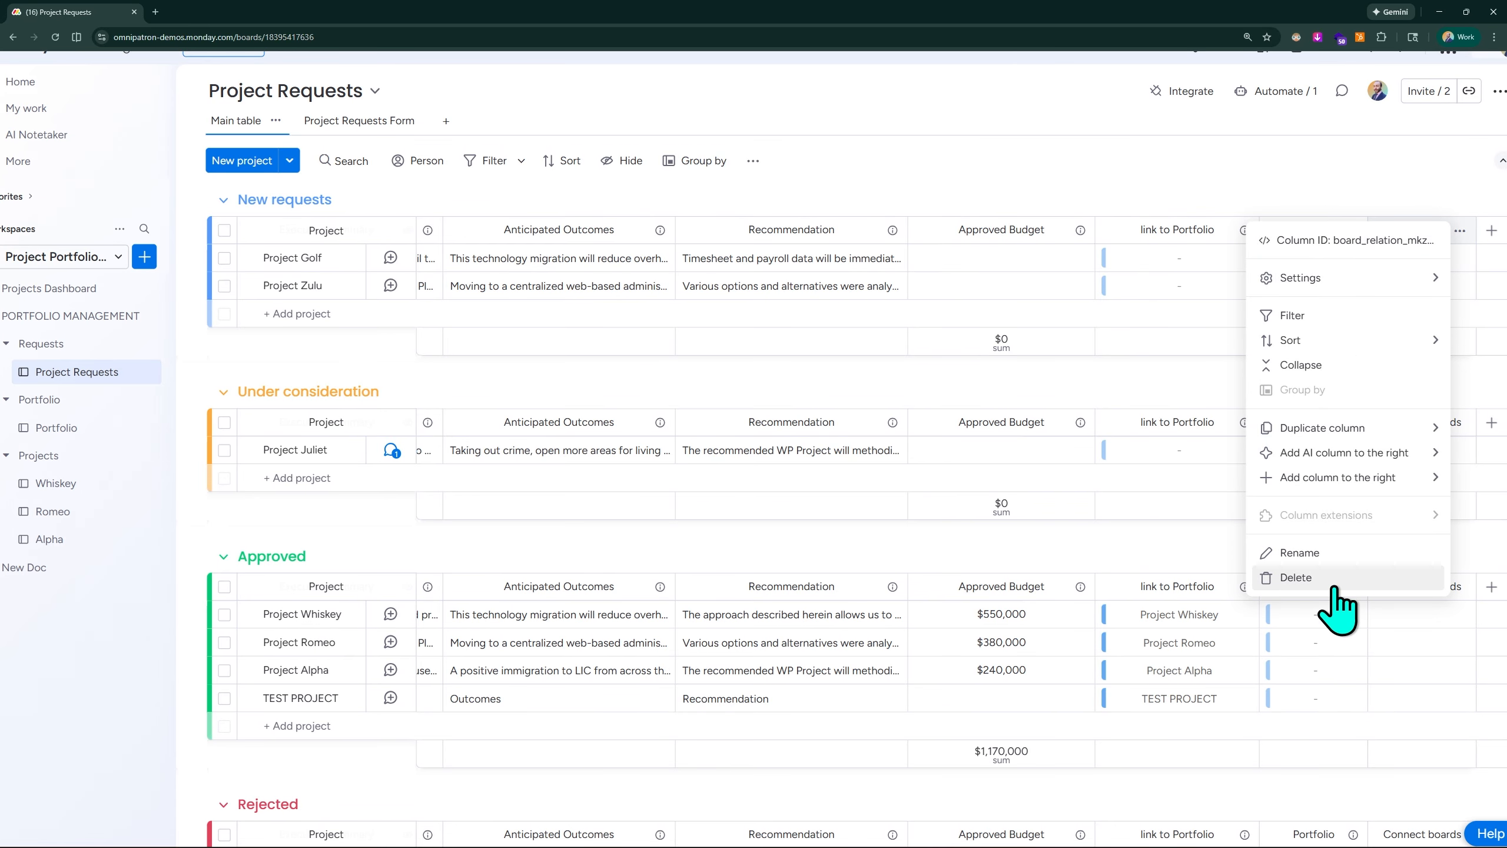
click(1296, 577)
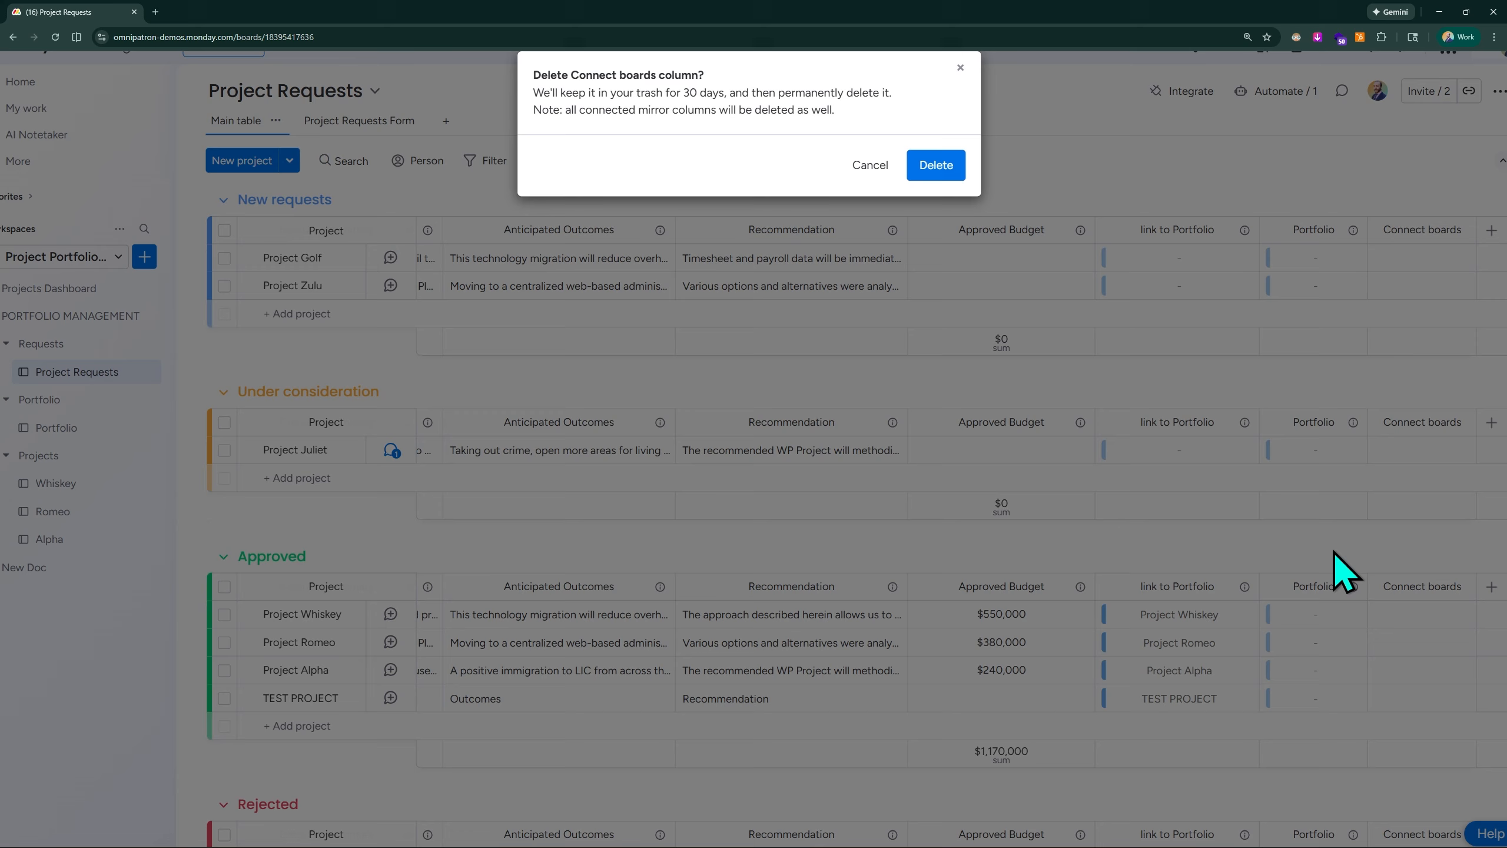
click(939, 166)
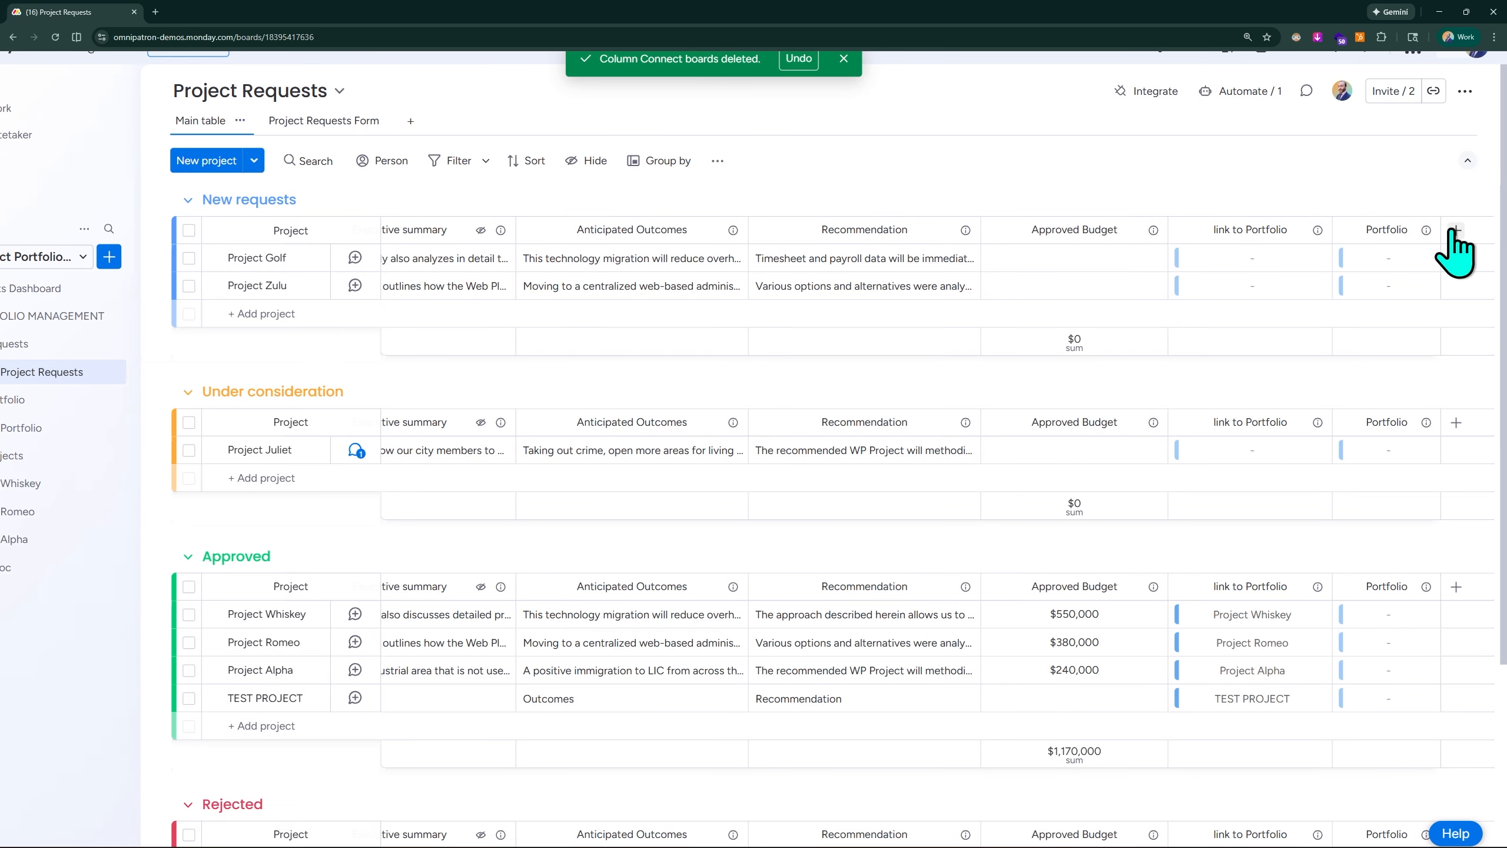
- Add a Connect boards column to Project Requests linked one-way to the Portfolio board, without creating a mirror column
click(1455, 231)
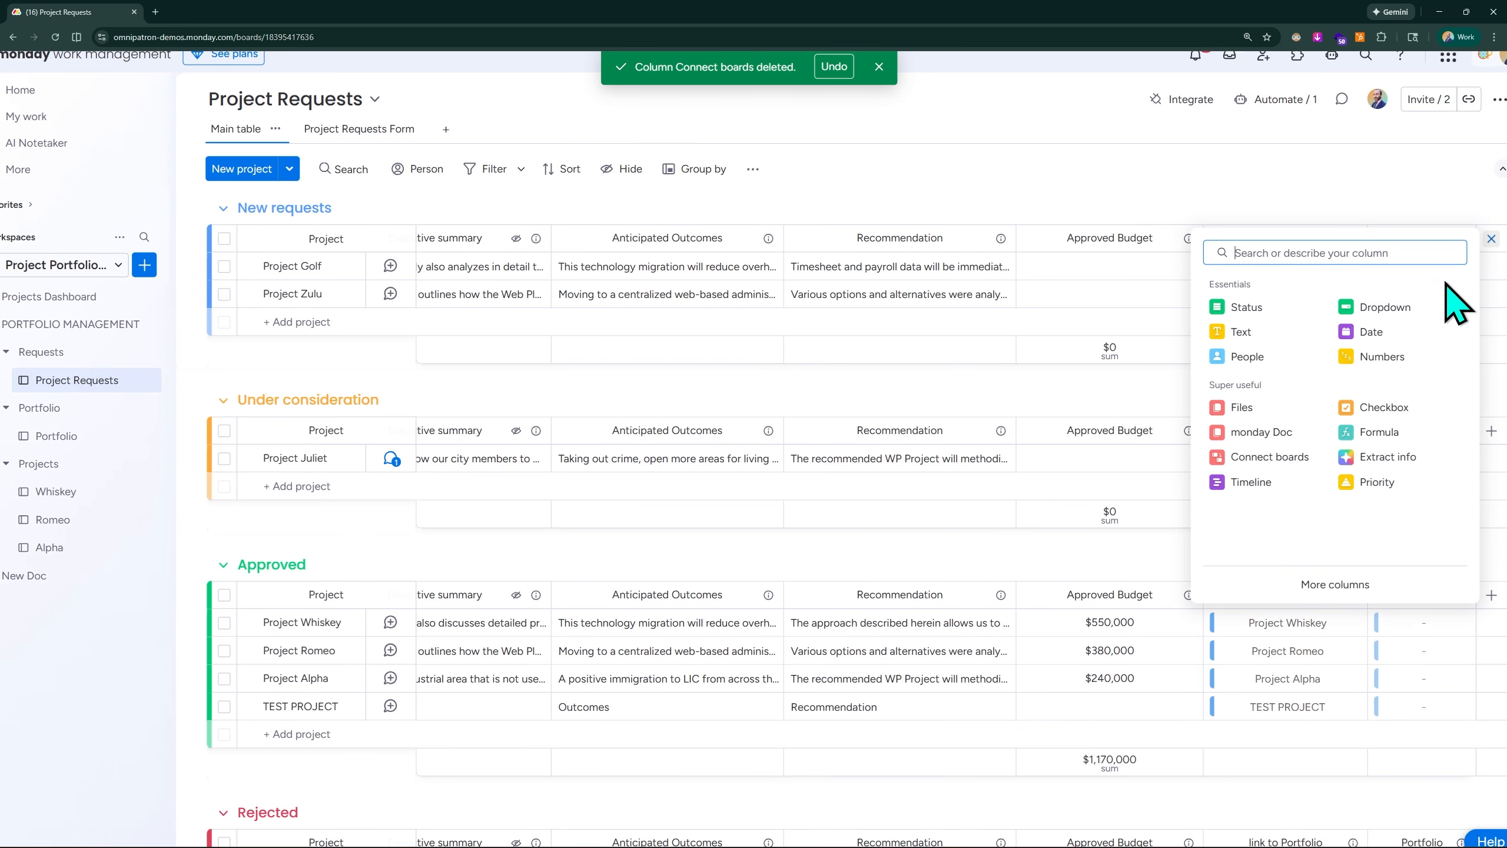
click(1264, 464)
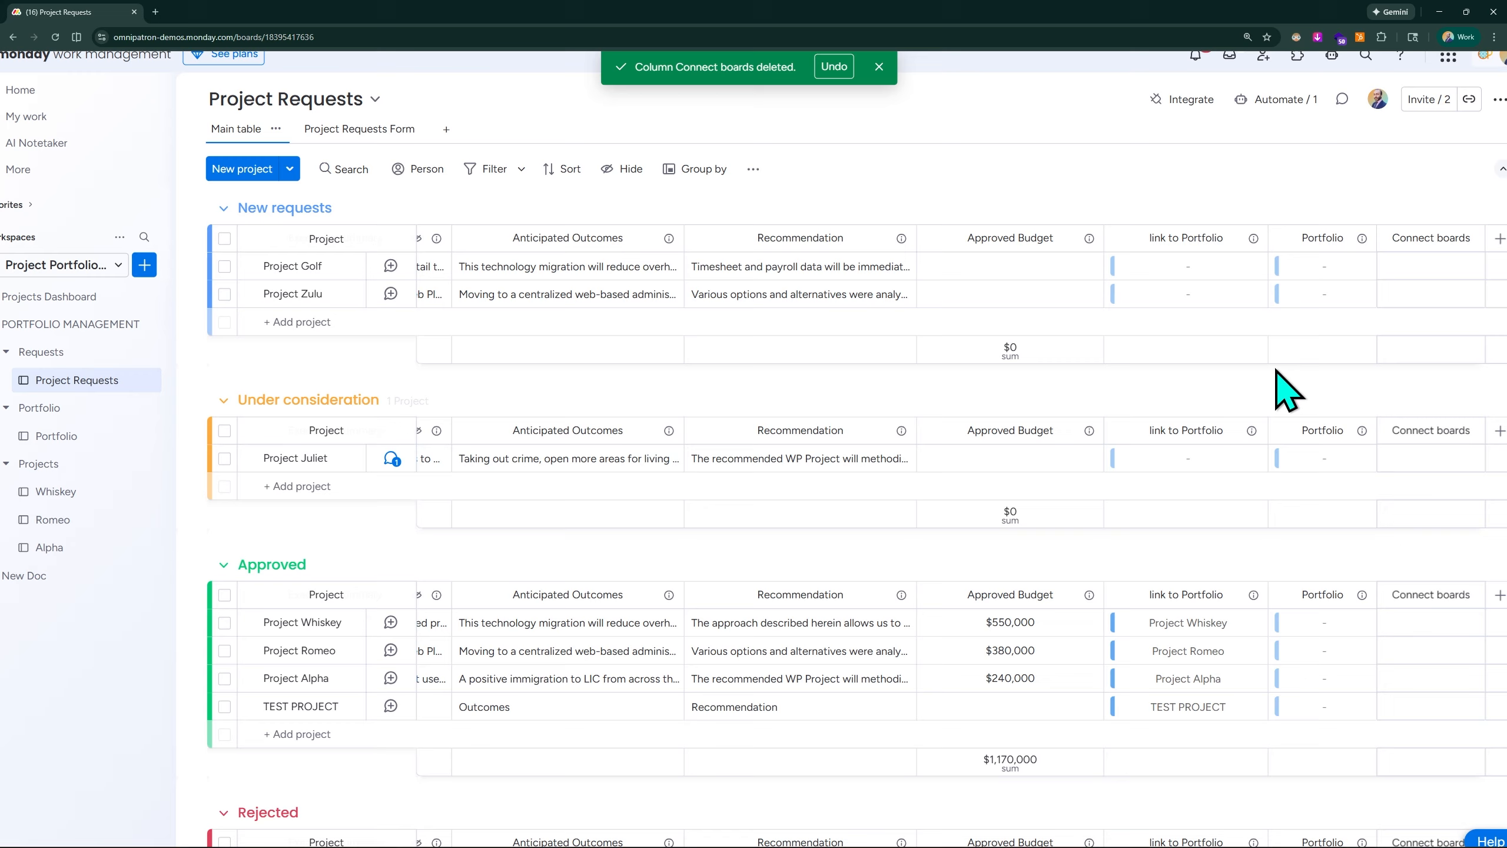
click(1262, 450)
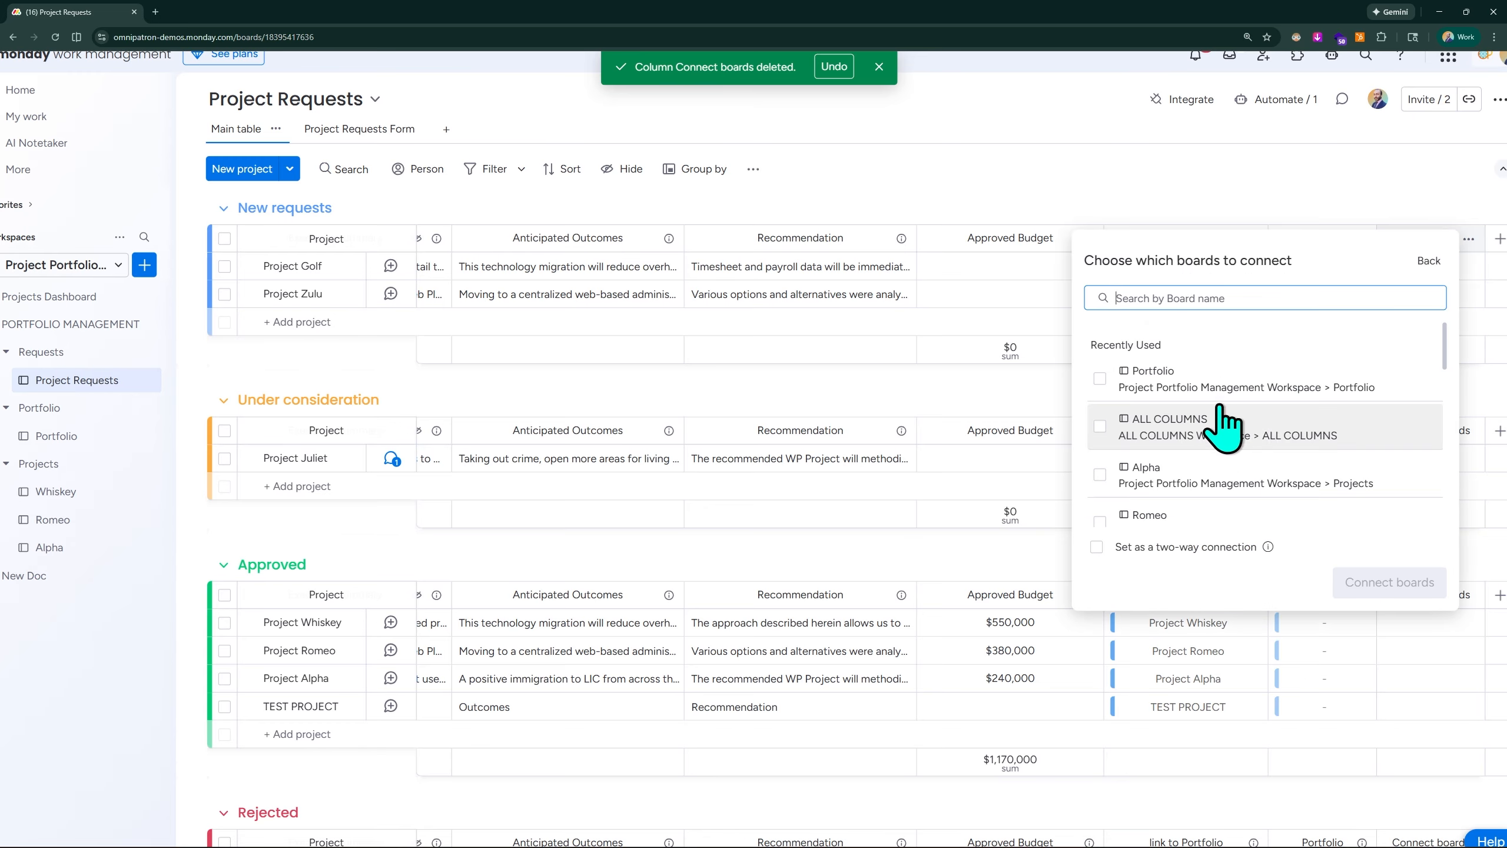
click(1117, 381)
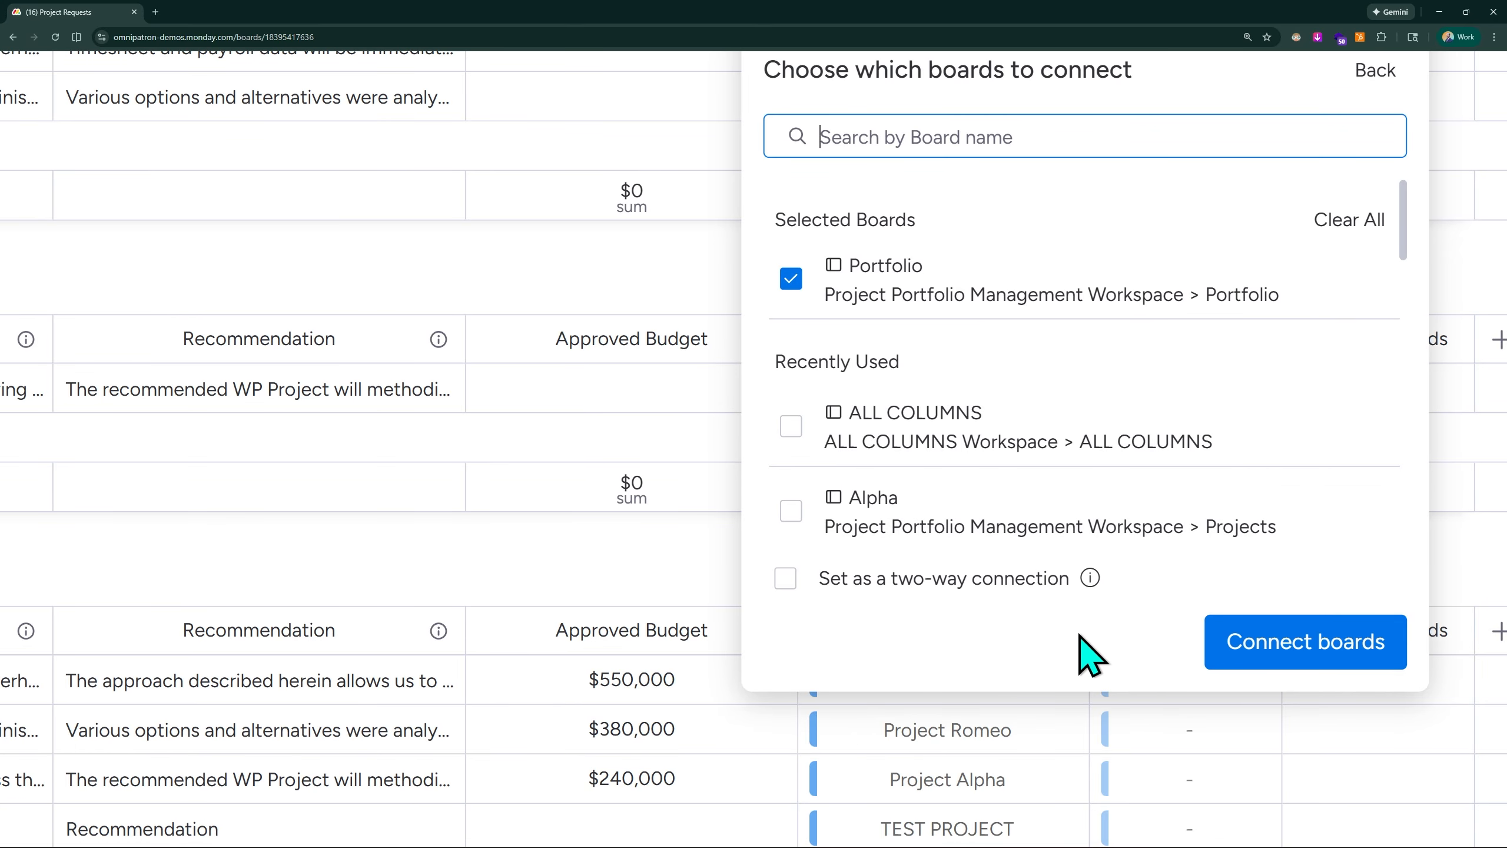
key(ctrl+minus)
key(ctrl+minus)
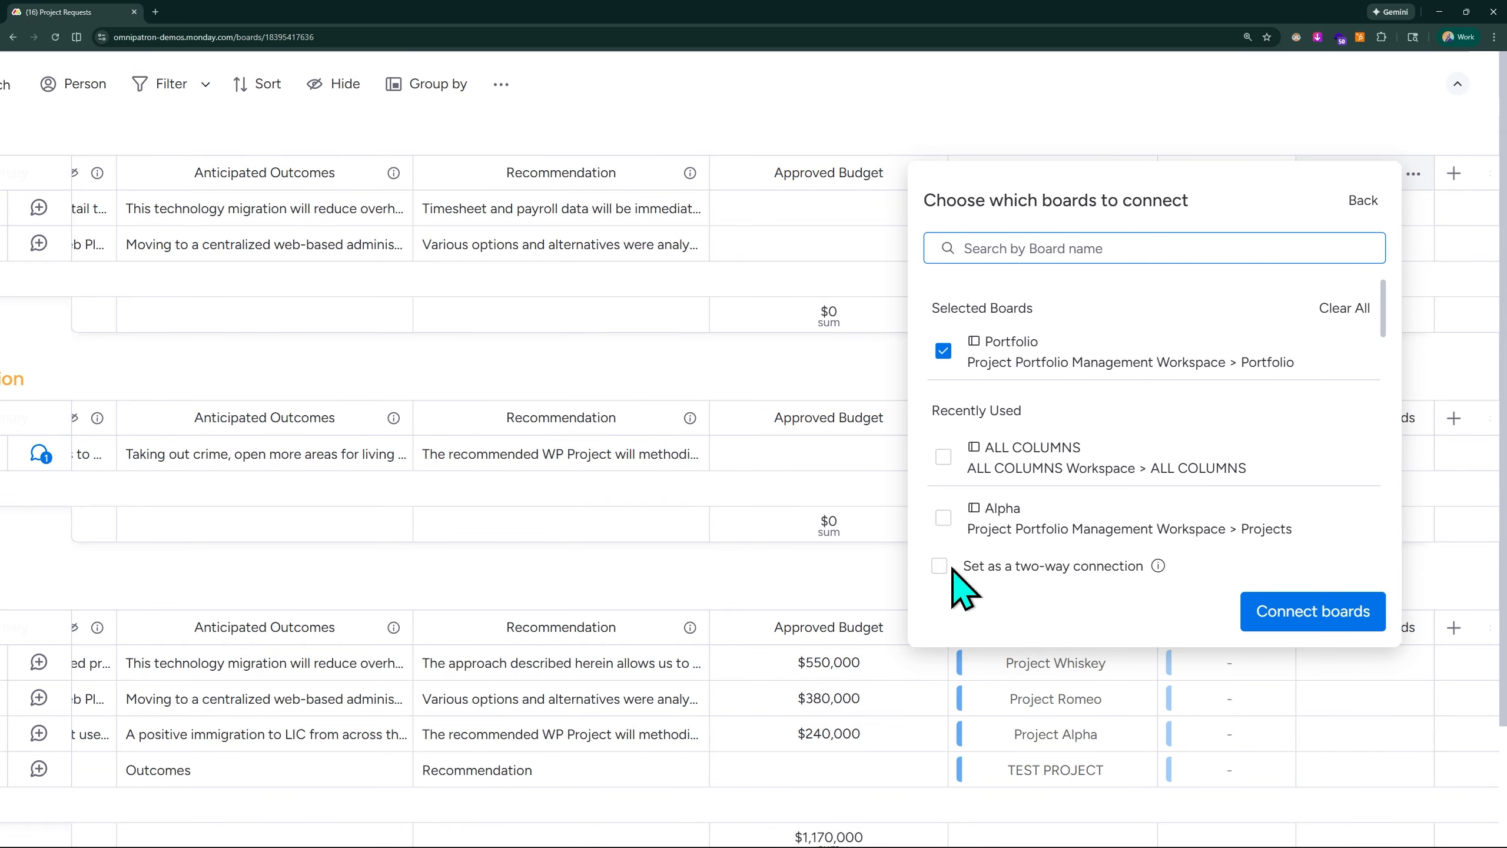
click(1331, 638)
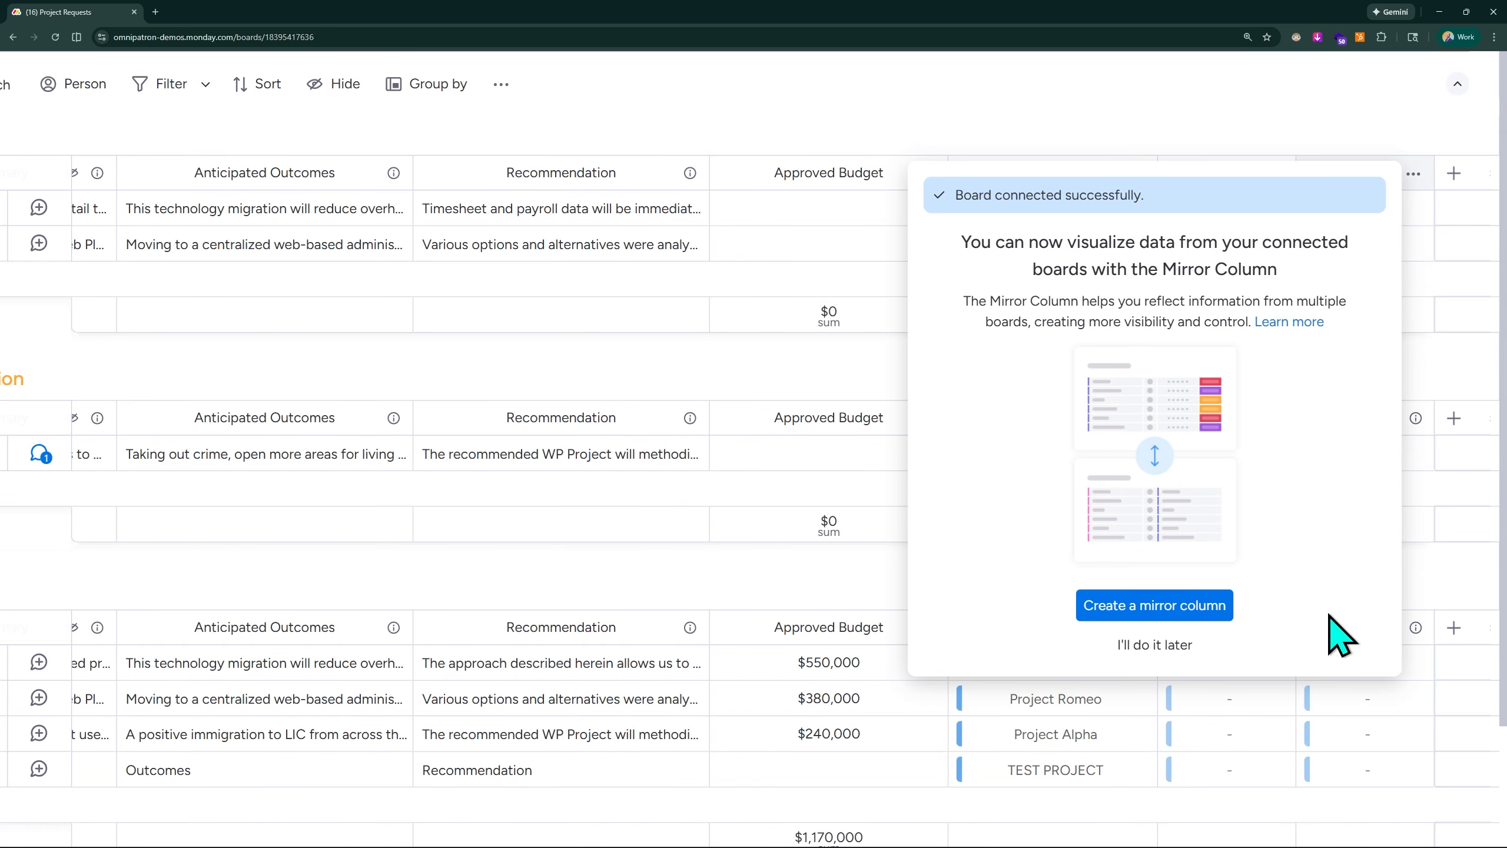
click(1145, 650)
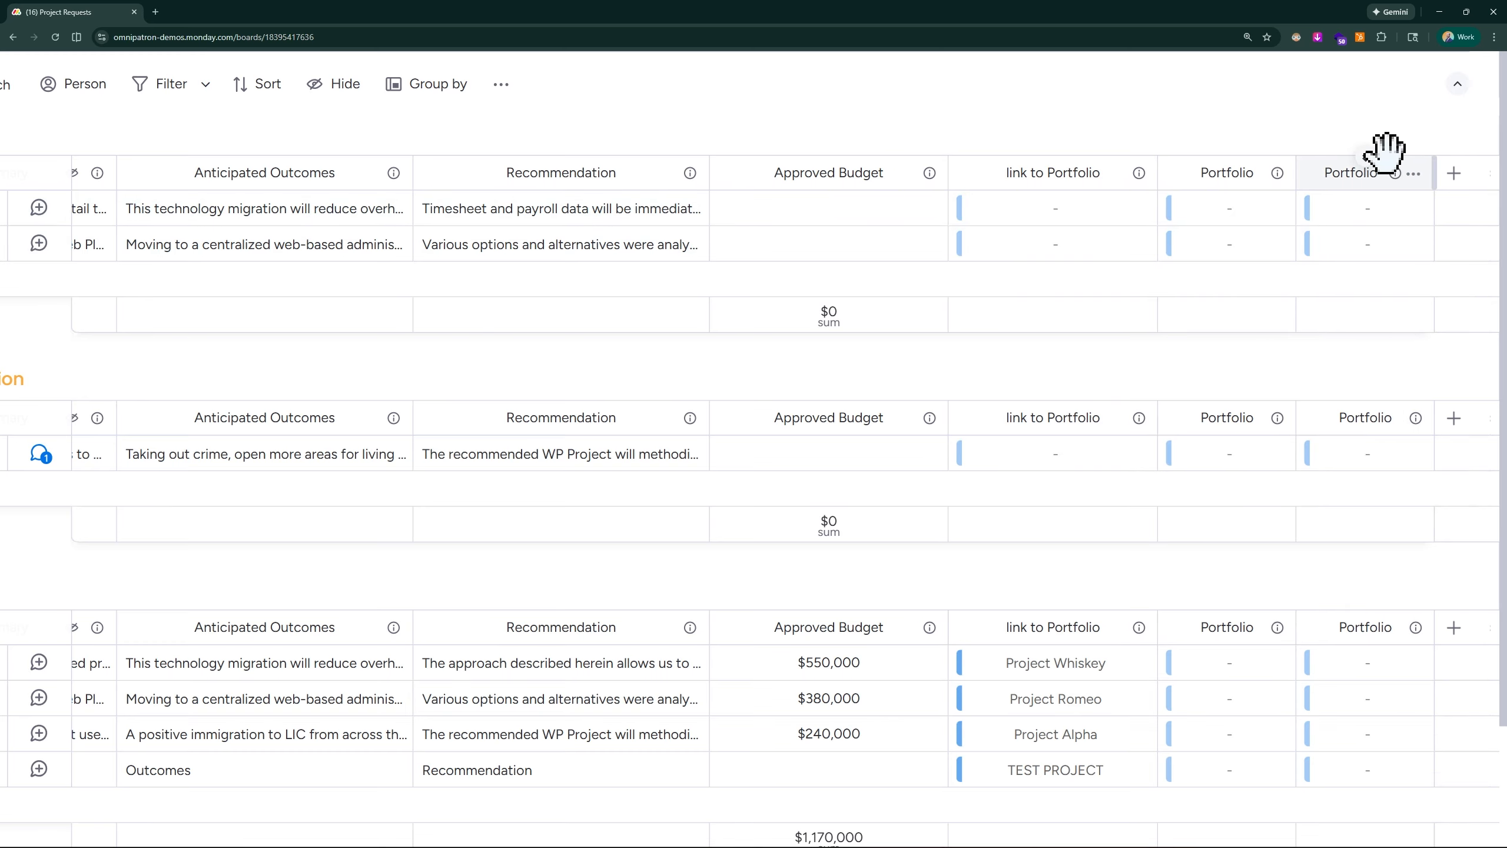
- Delete the older duplicate Portfolio column directly after link to Portfolio on the Project Requests board
scroll(1399, 141, up, 2)
scroll(1399, 141, up, 1)
scroll(1389, 123, up, 2)
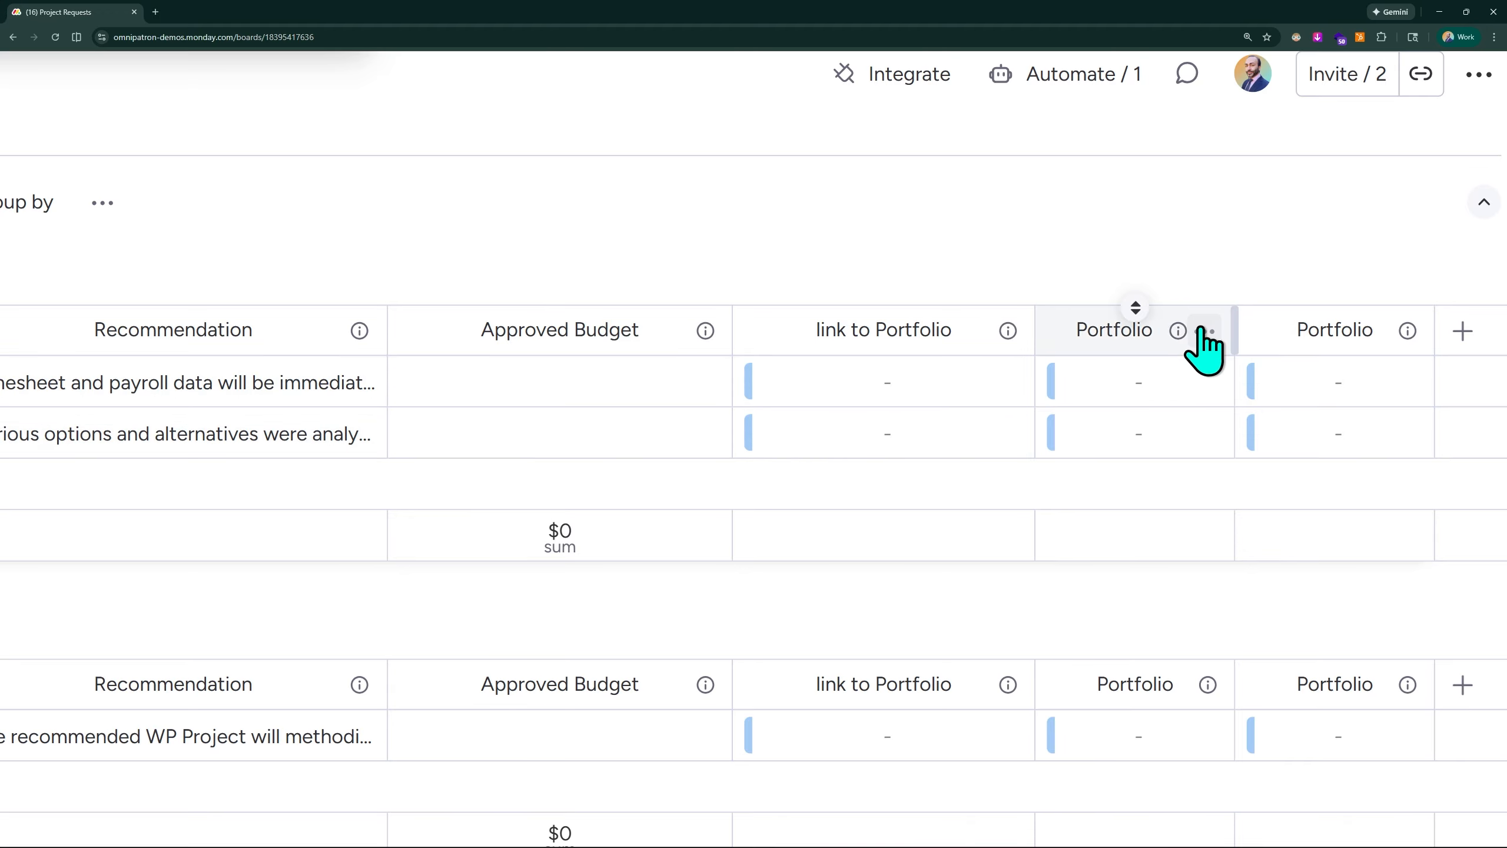
click(1204, 331)
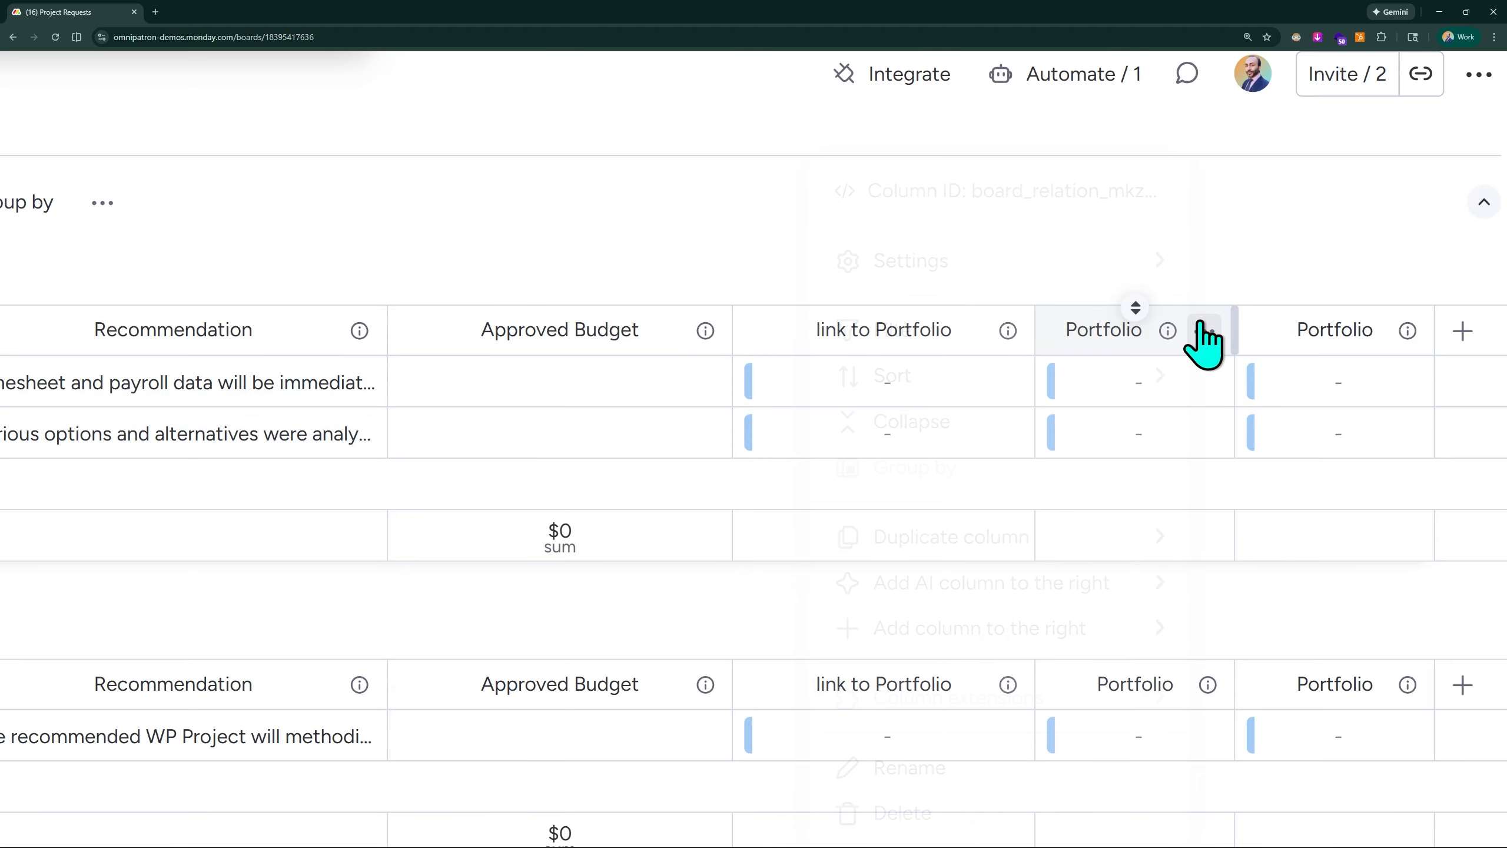
click(951, 813)
click(422, 209)
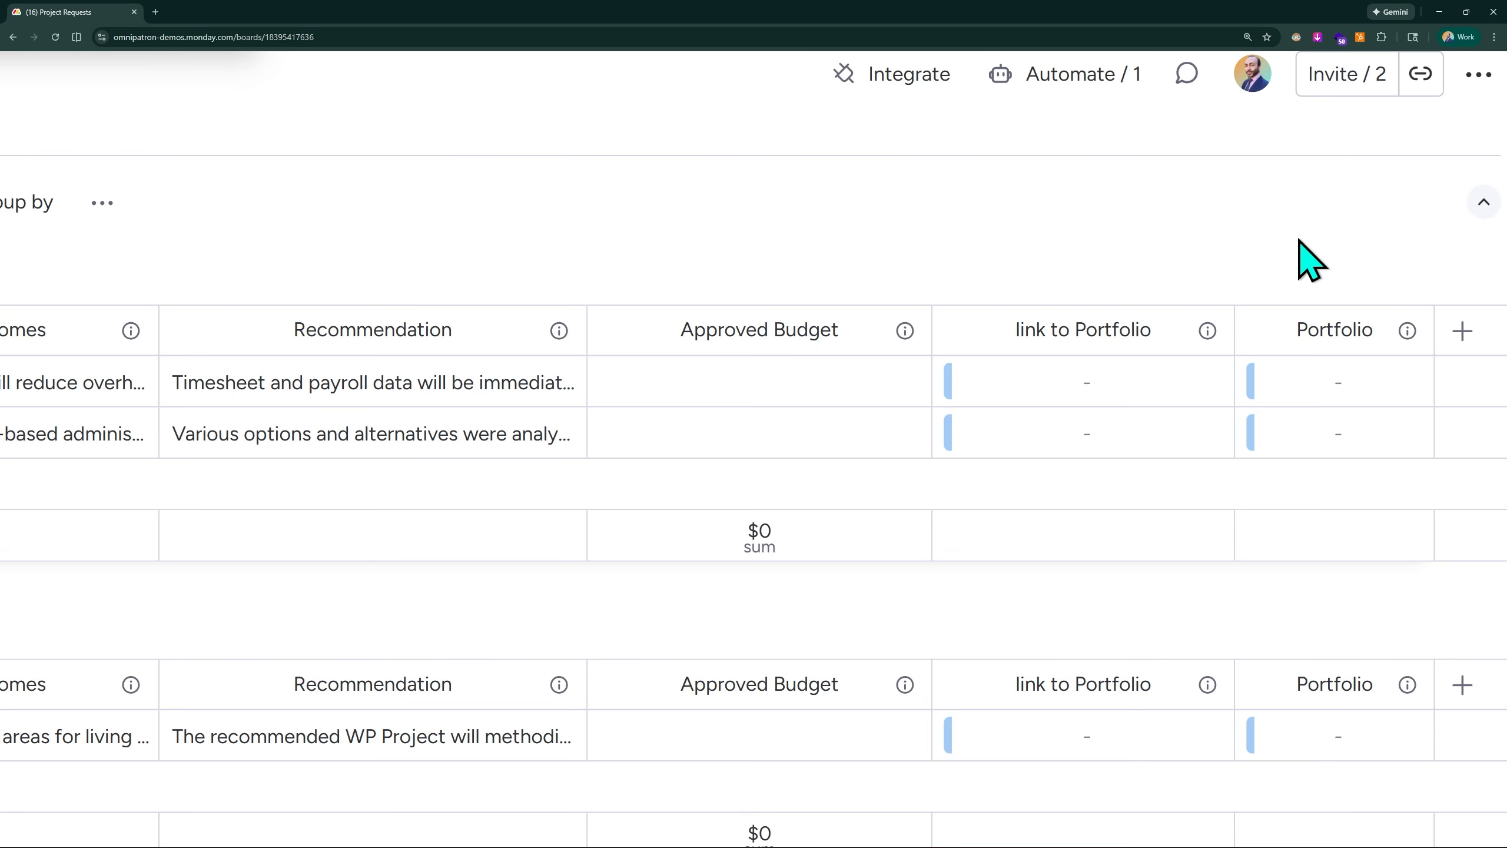
key(ctrl+minus)
key(ctrl+minus)
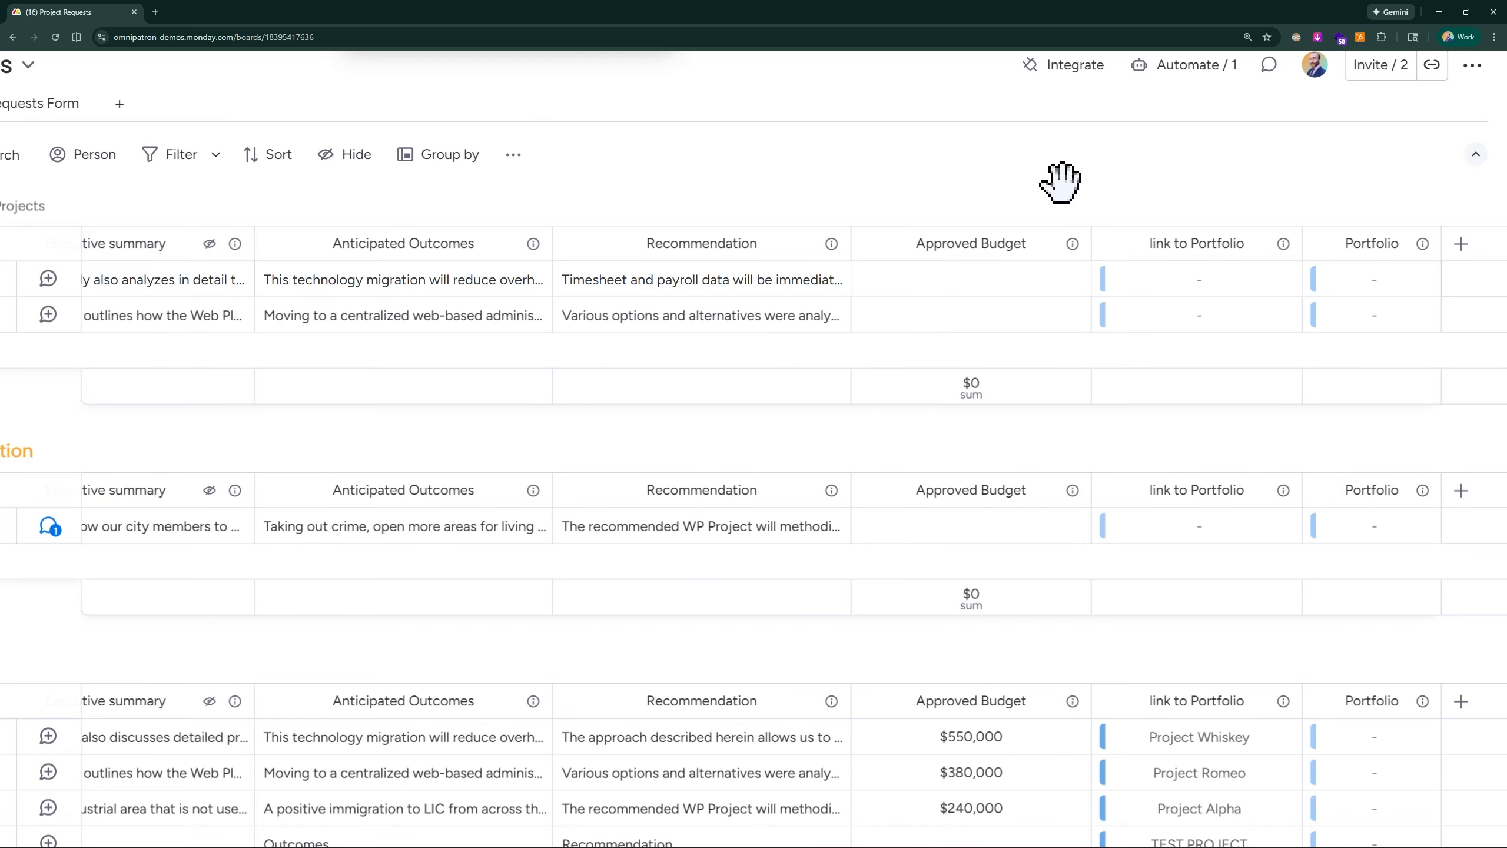
- Open the Portfolio board and check whether its columns include a link back from the new one-way connection
scroll(1040, 98, down, 3)
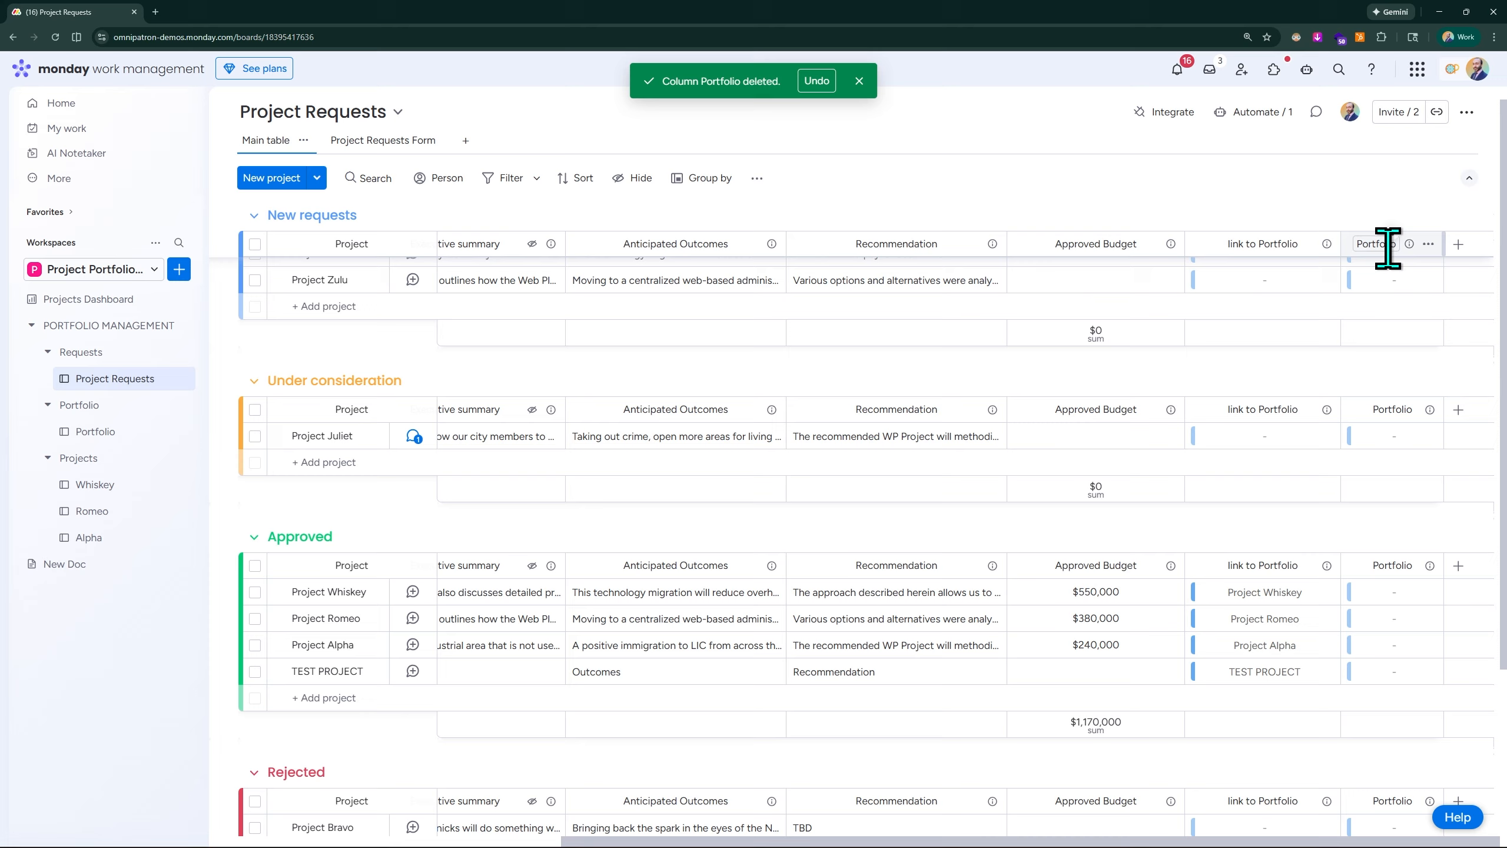
click(104, 440)
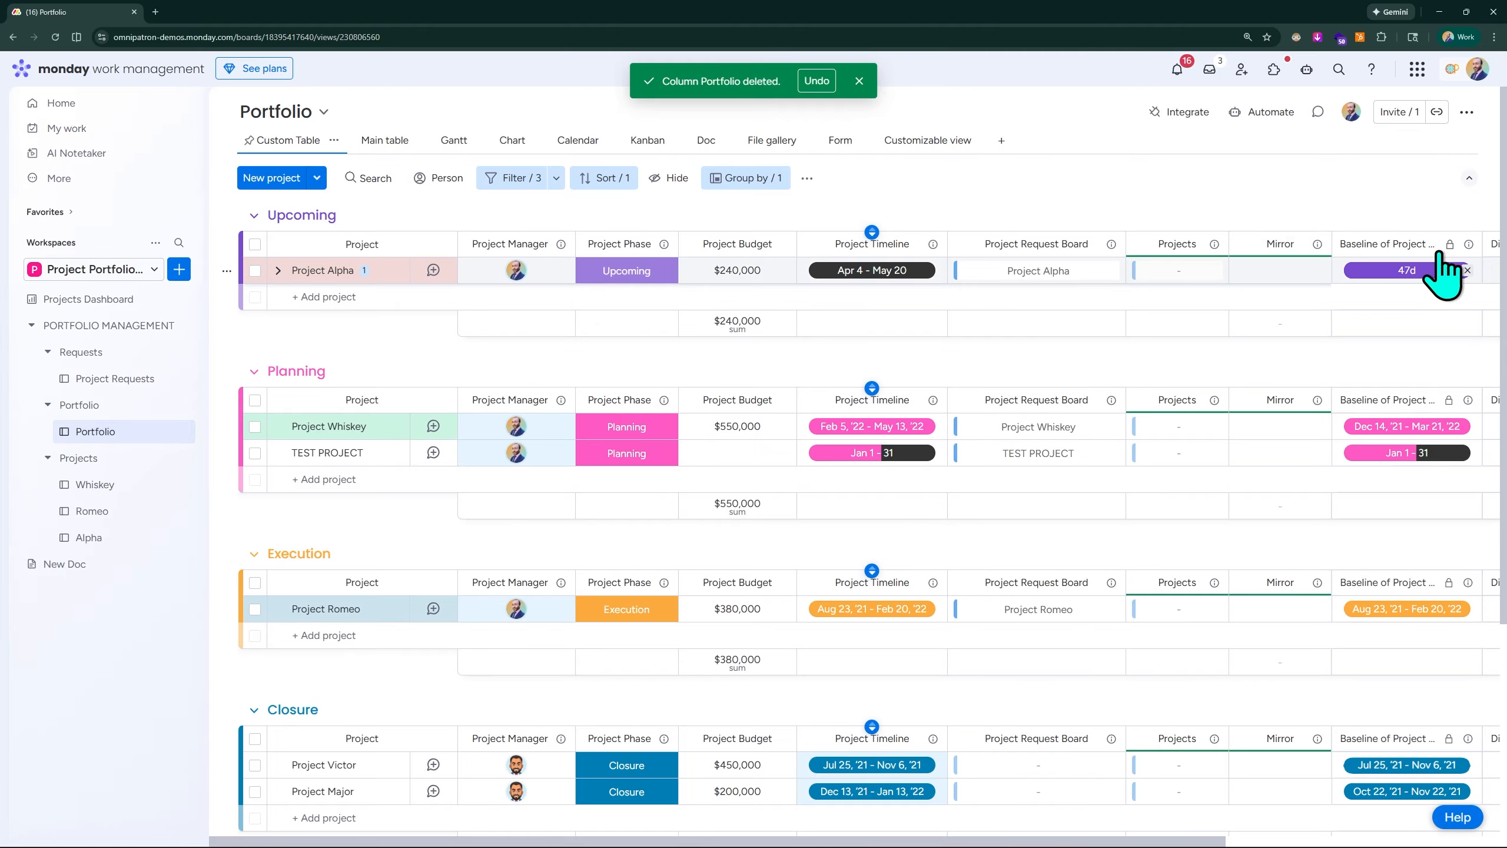
scroll(1423, 267, right, 5)
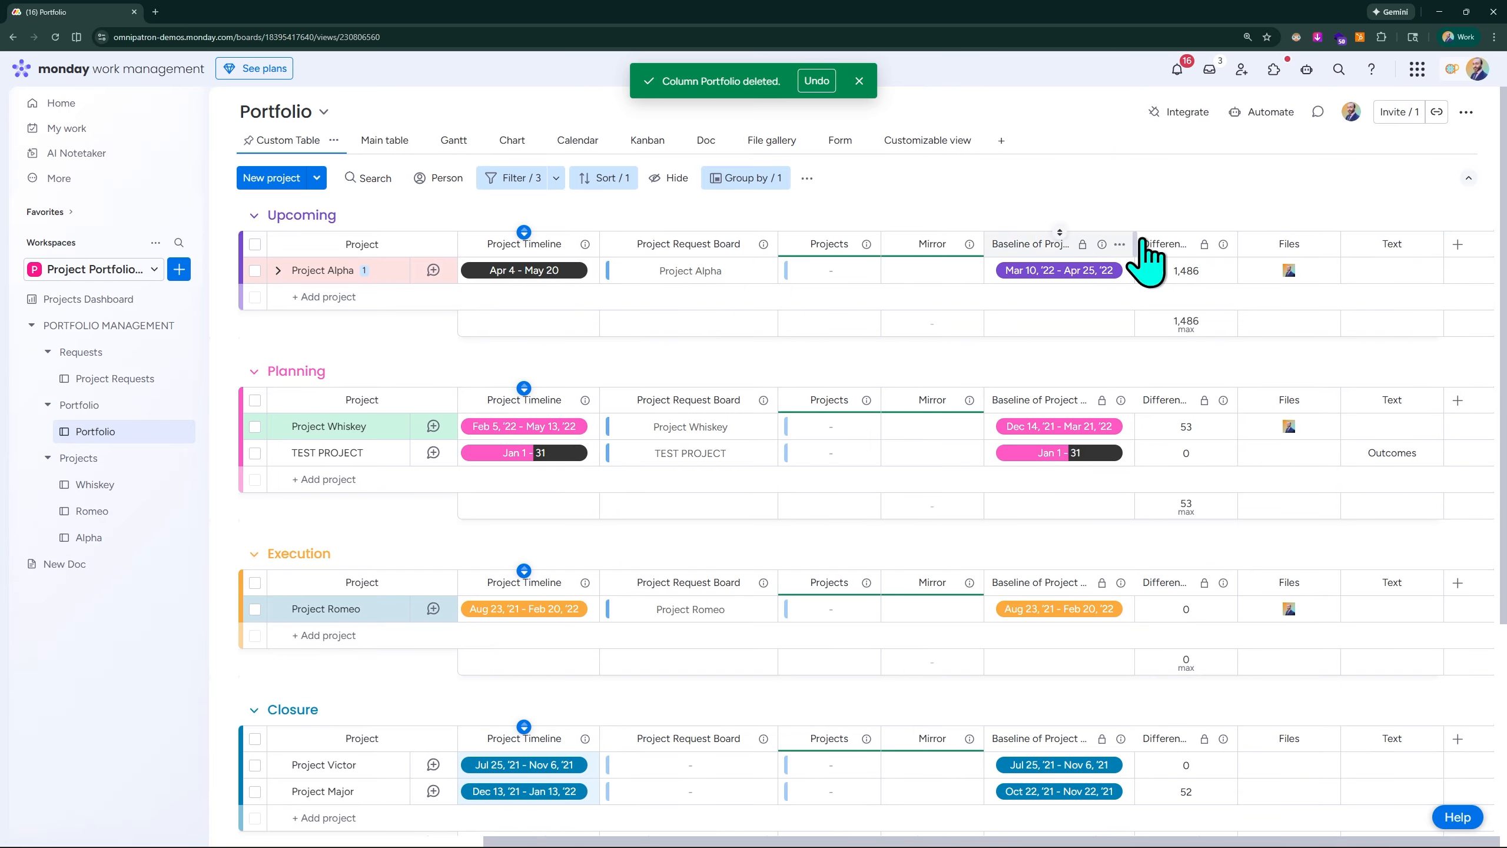
scroll(1468, 254, up, 5)
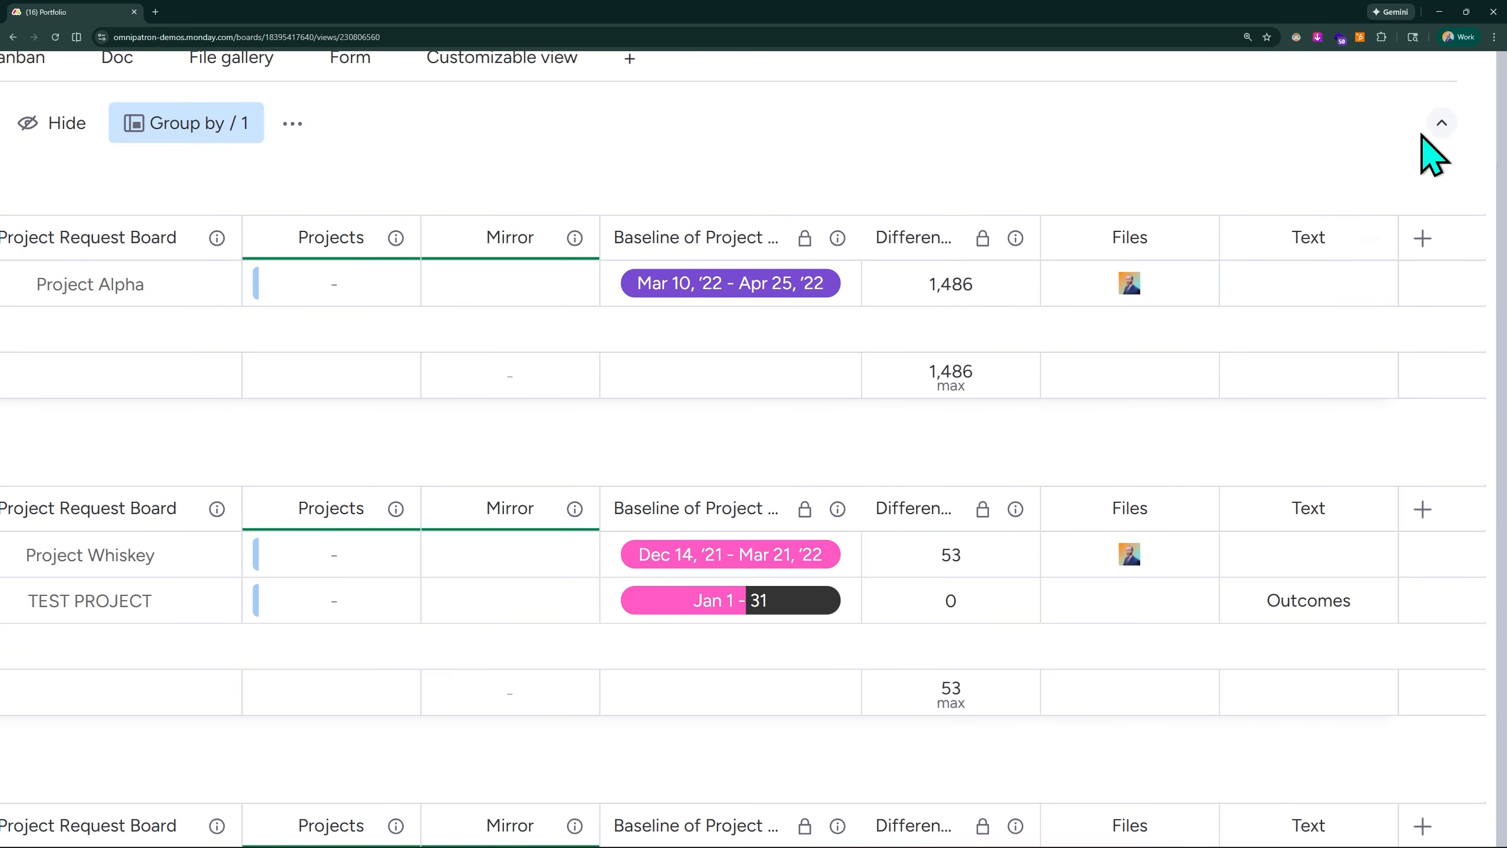
scroll(1314, 265, down, 3)
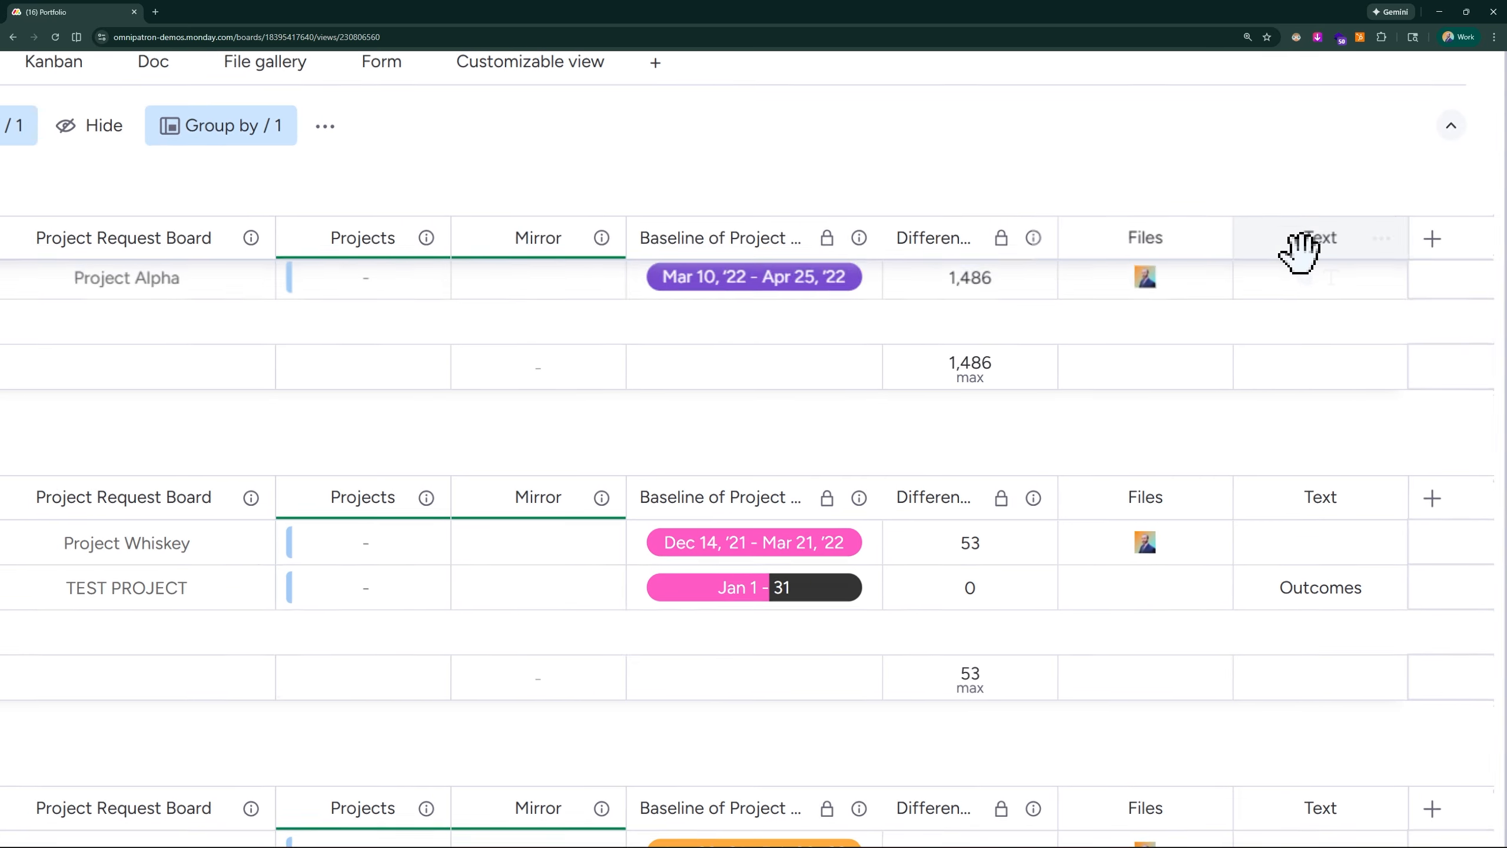
scroll(1209, 186, down, 1)
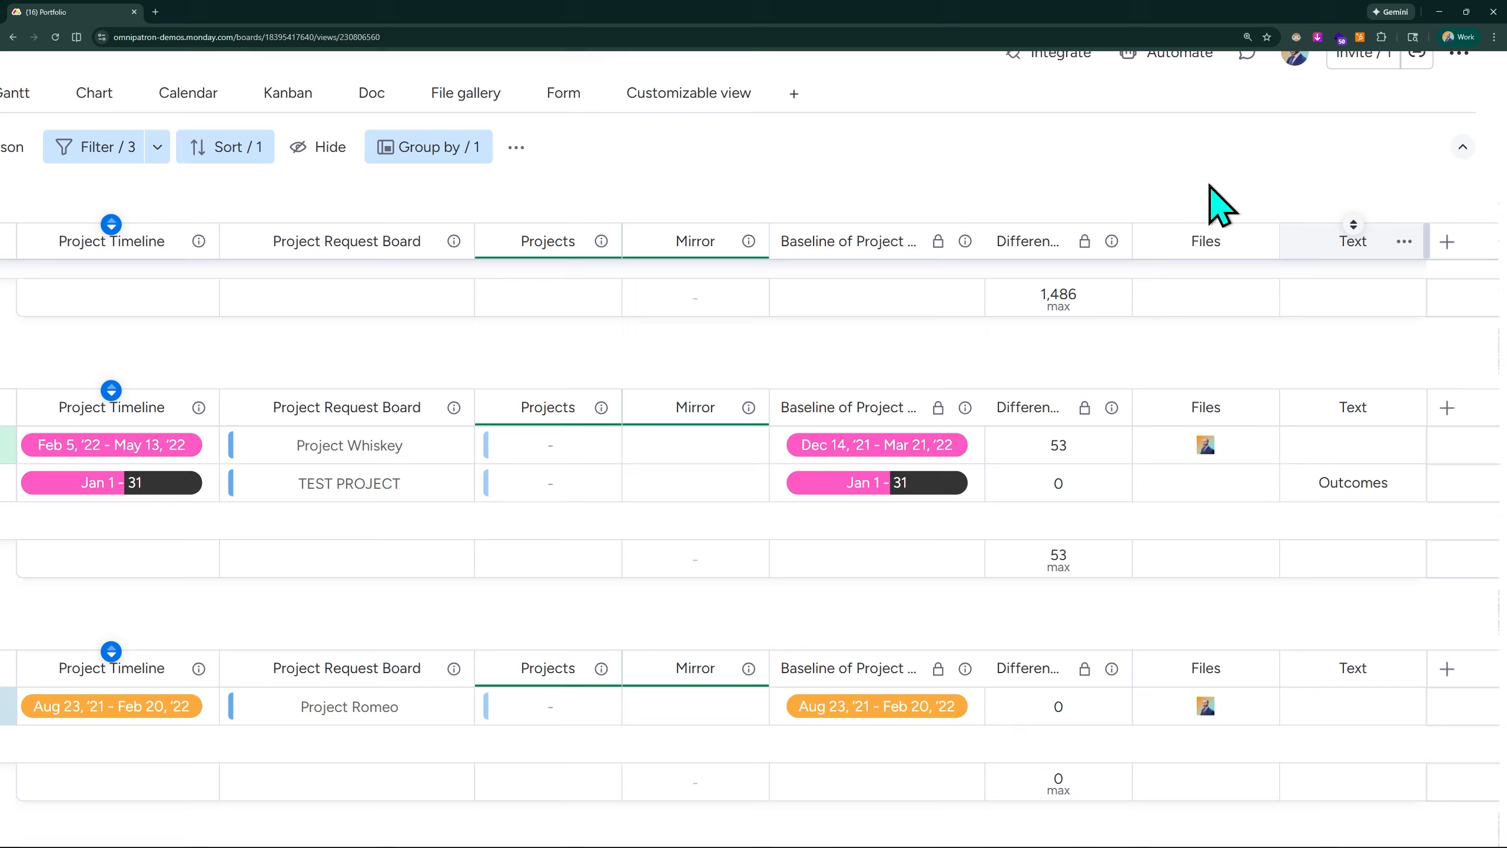
scroll(1196, 78, down, 2)
scroll(1332, 296, up, 1)
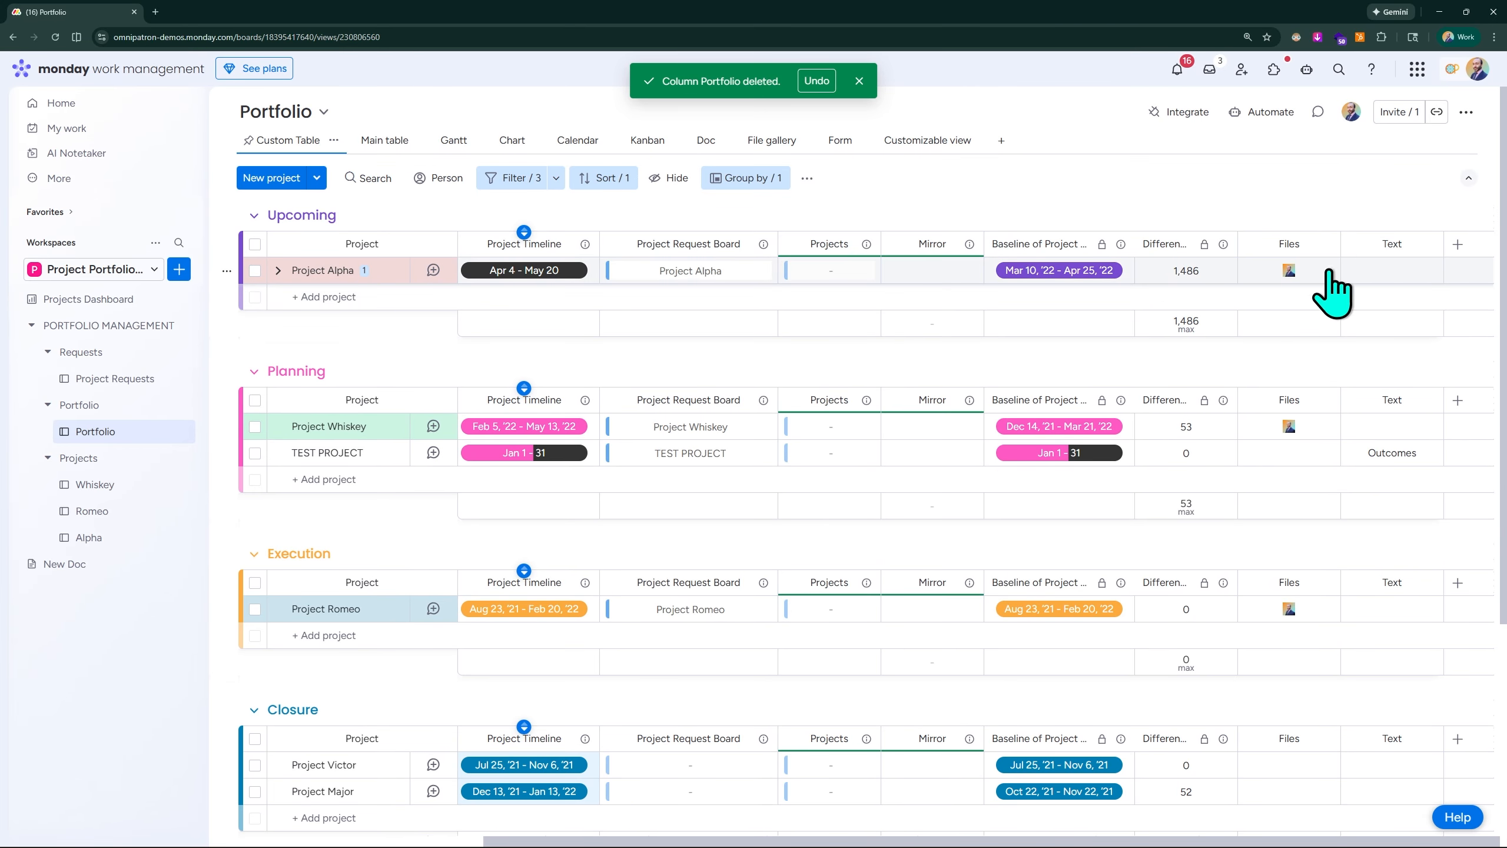
- Return to the Project Requests board and open the Portfolio column's Connect boards settings to read the explanation of the two-way connection option
click(130, 384)
scroll(1396, 302, right, 5)
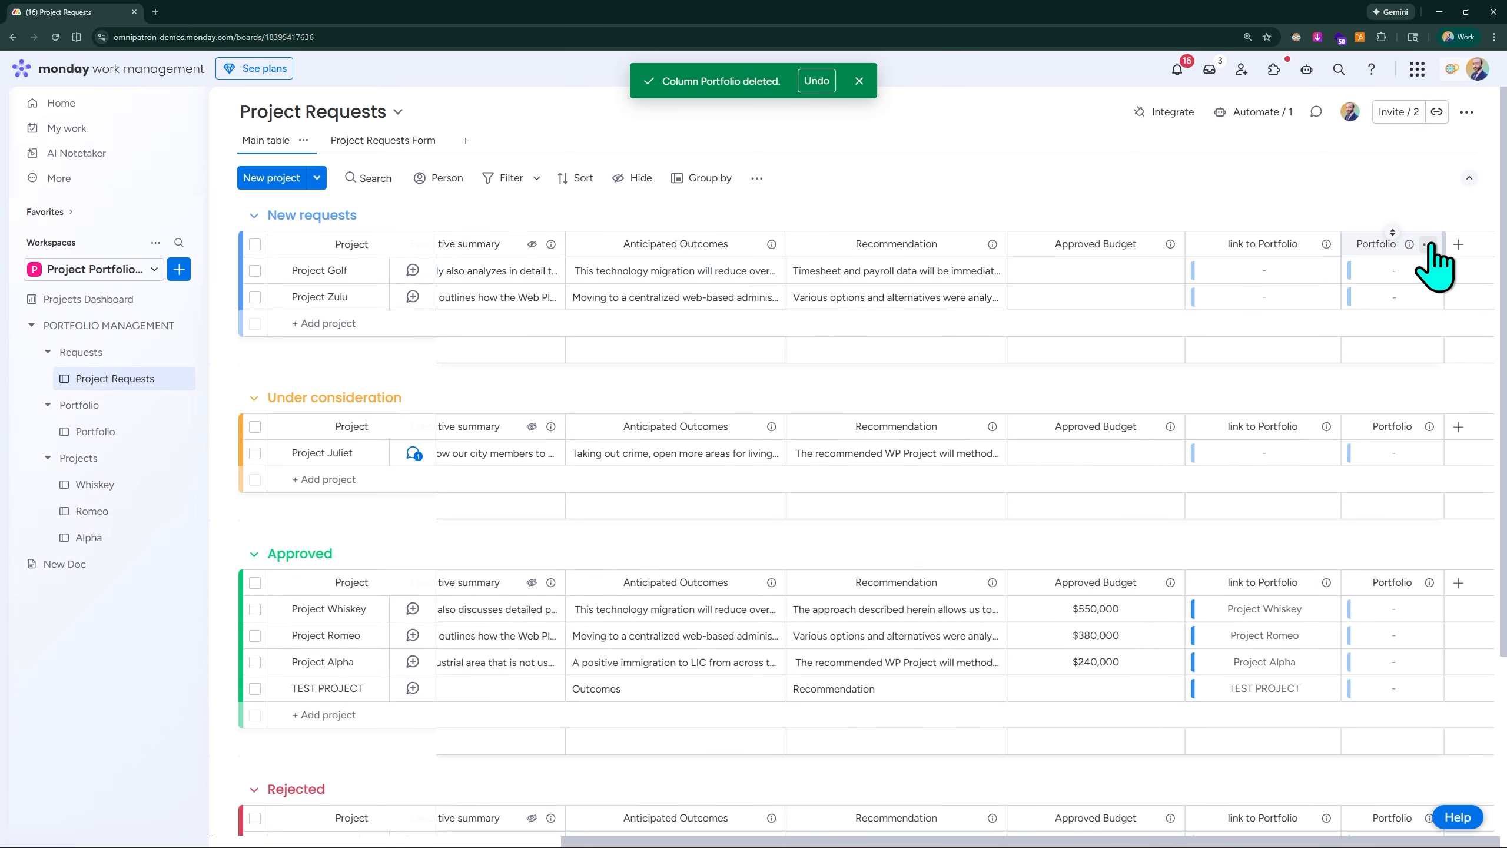
scroll(1431, 243, up, 5)
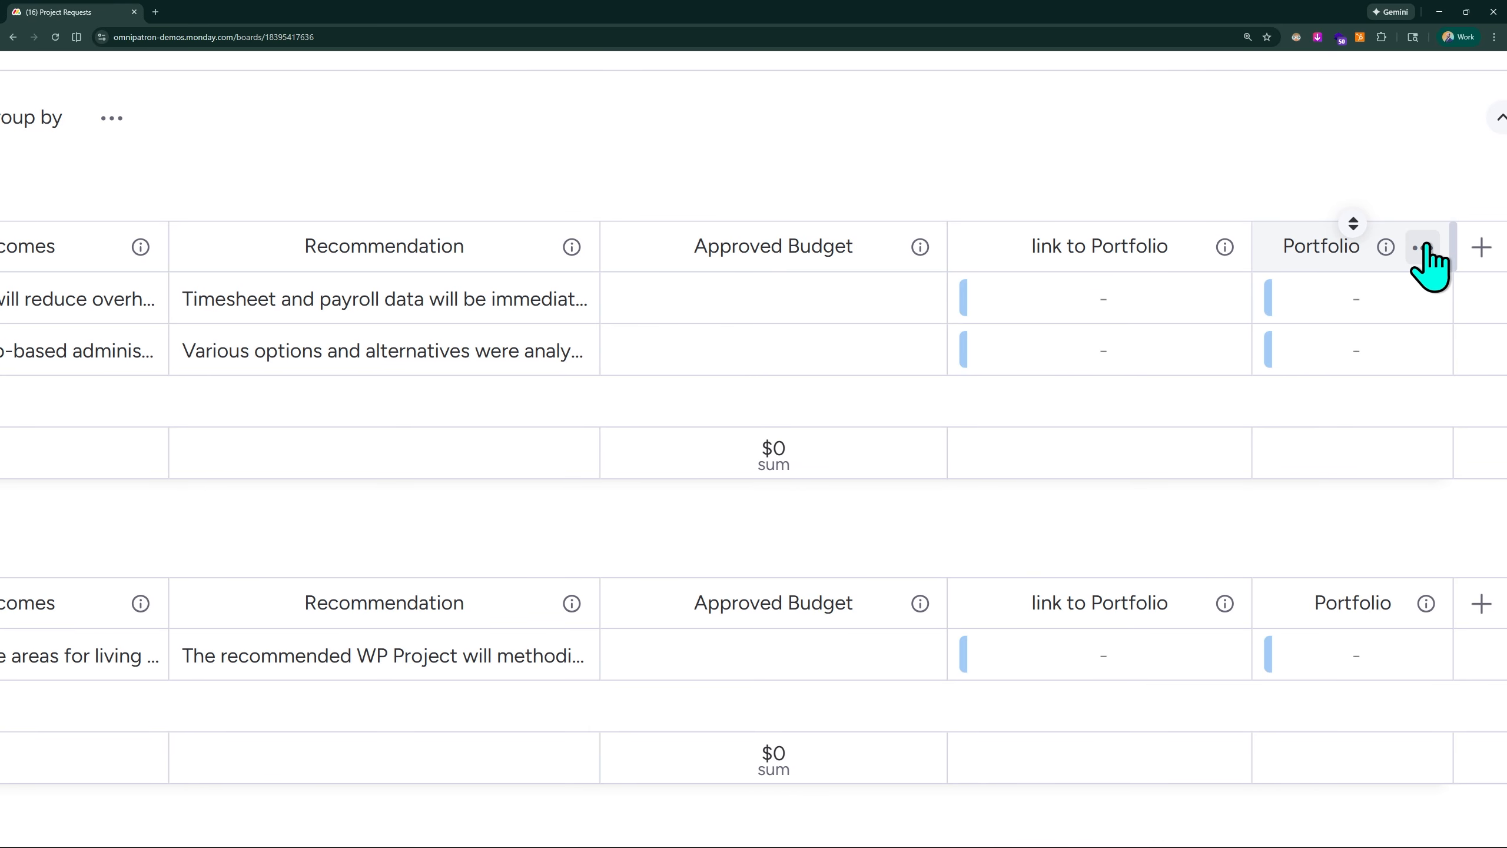
click(1421, 248)
mouse_move(1326, 246)
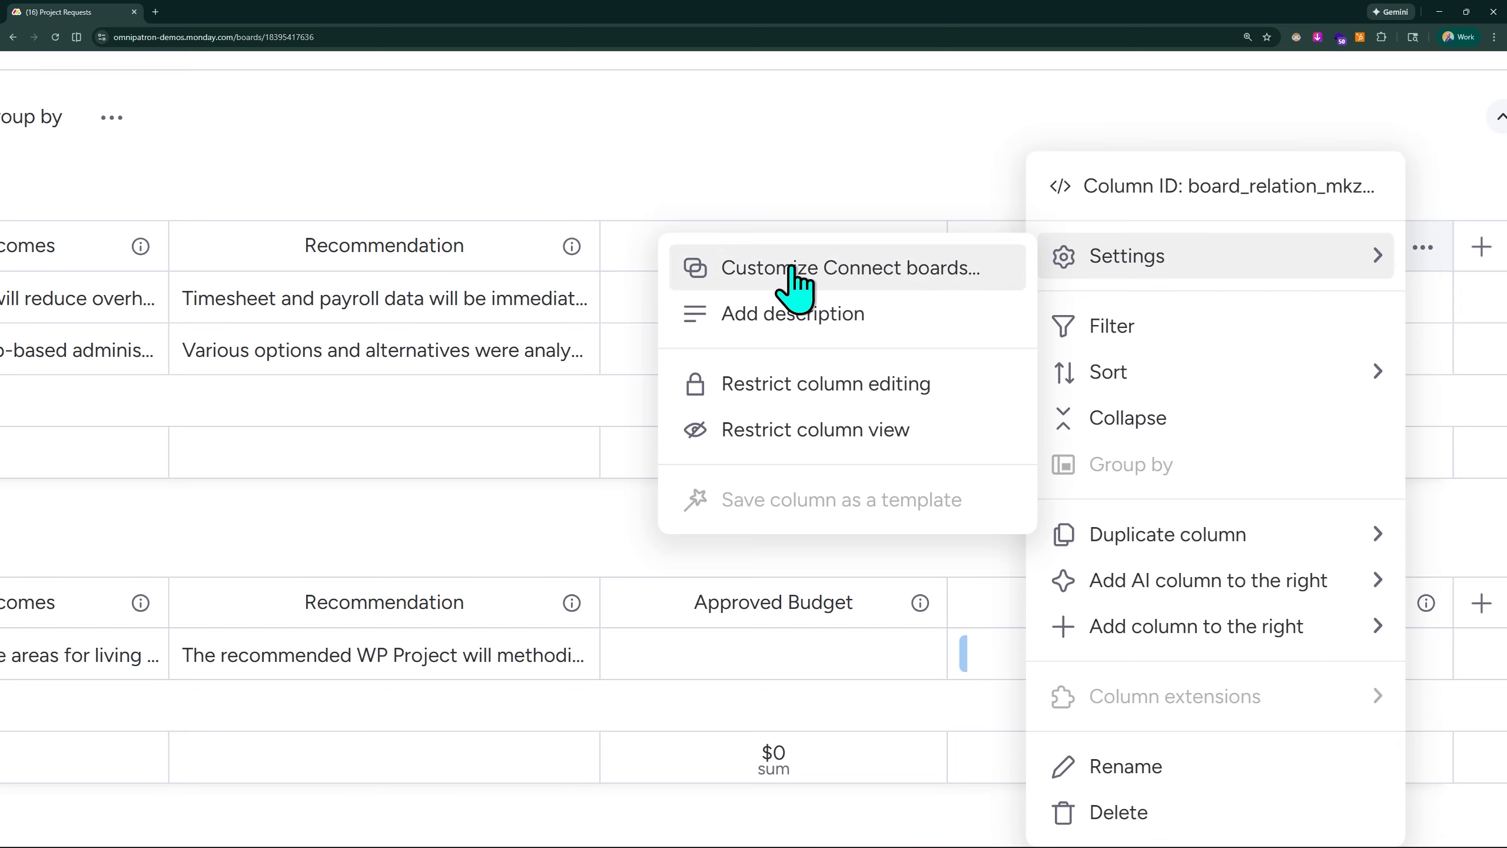
click(855, 273)
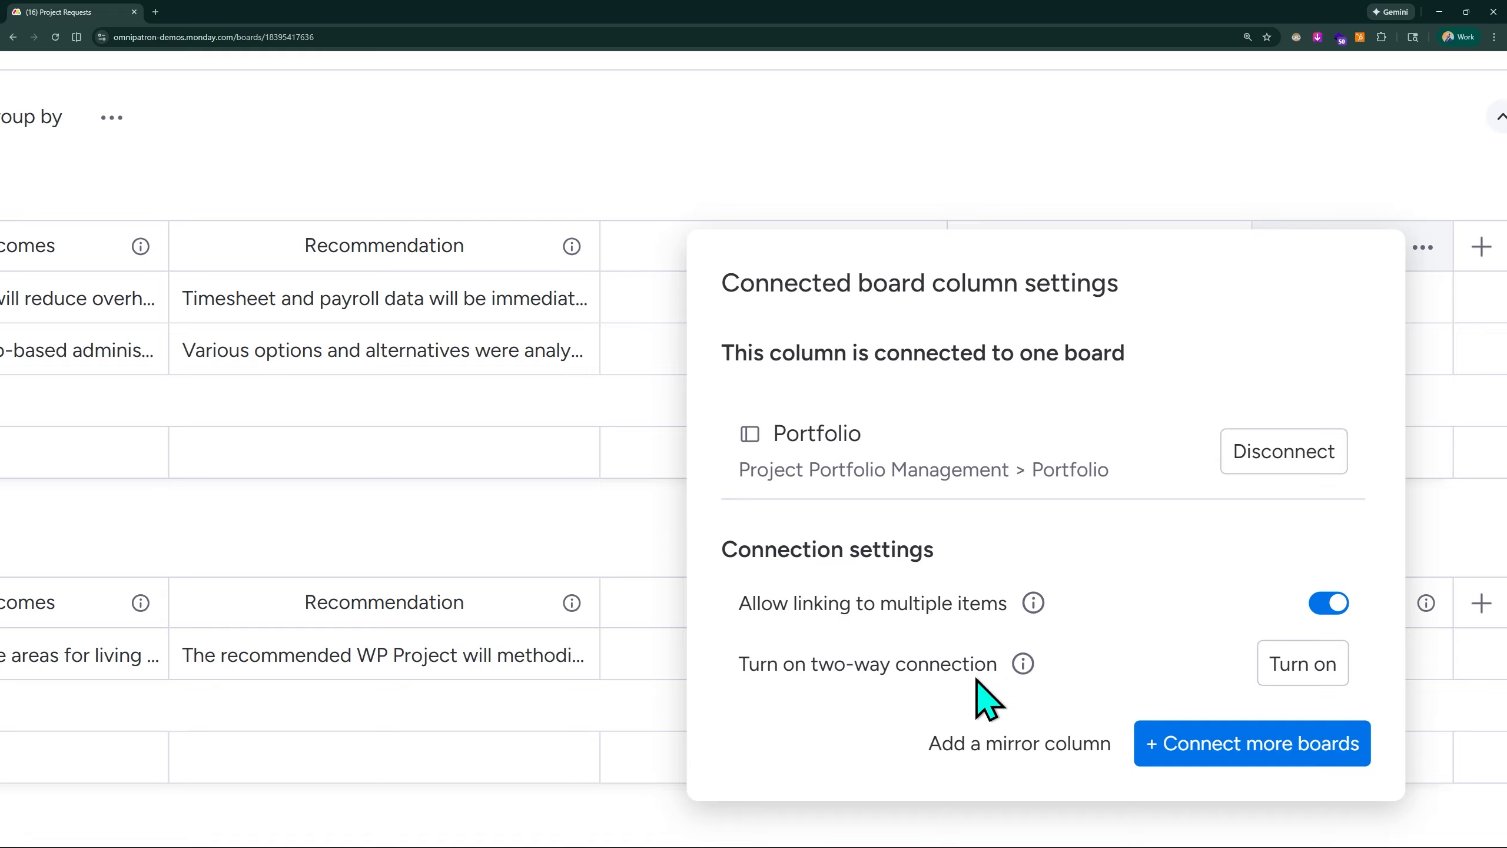
mouse_move(1023, 664)
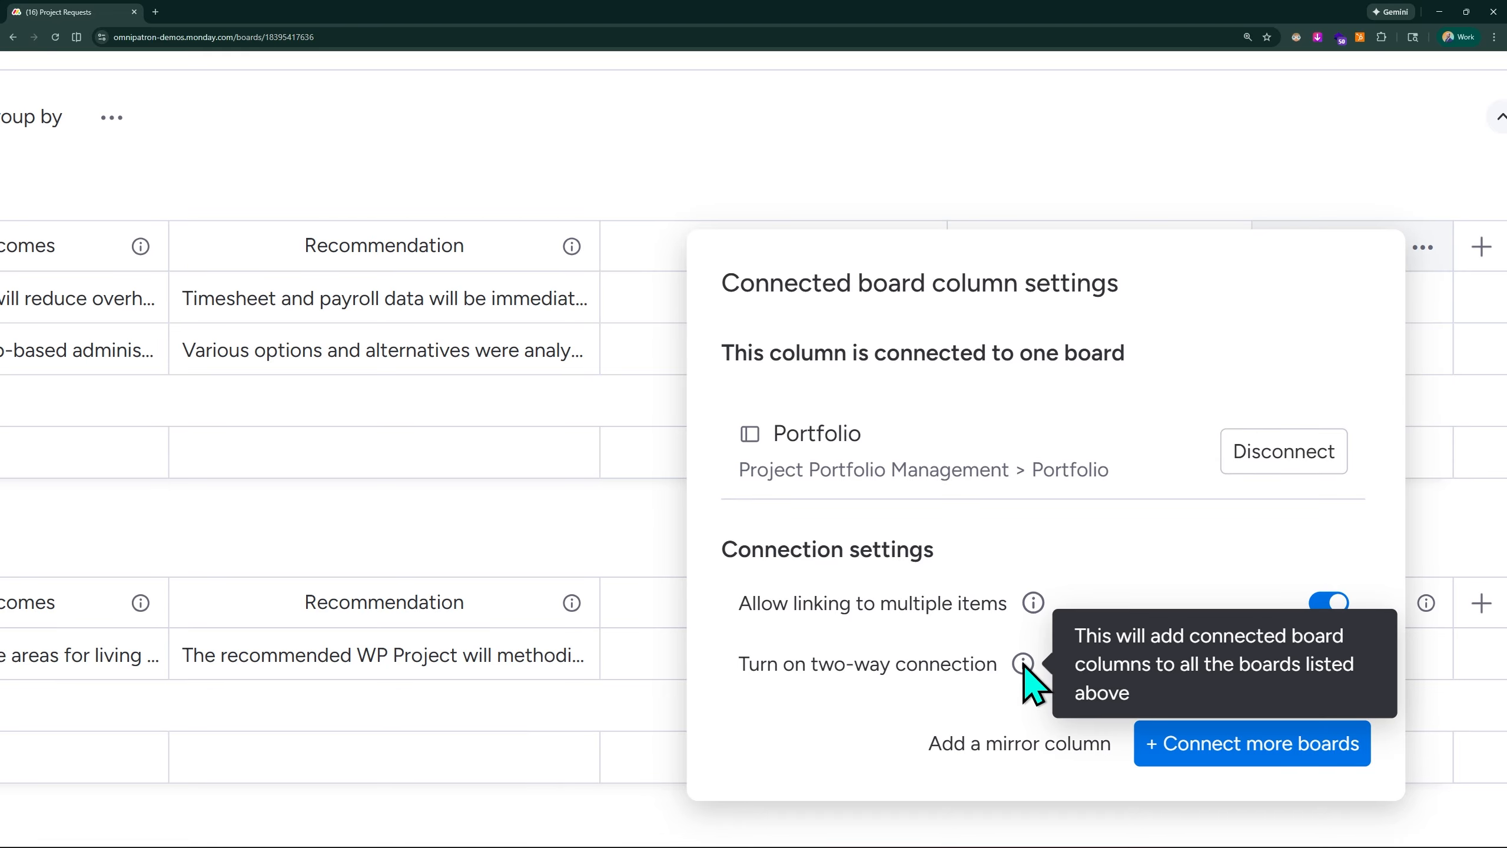
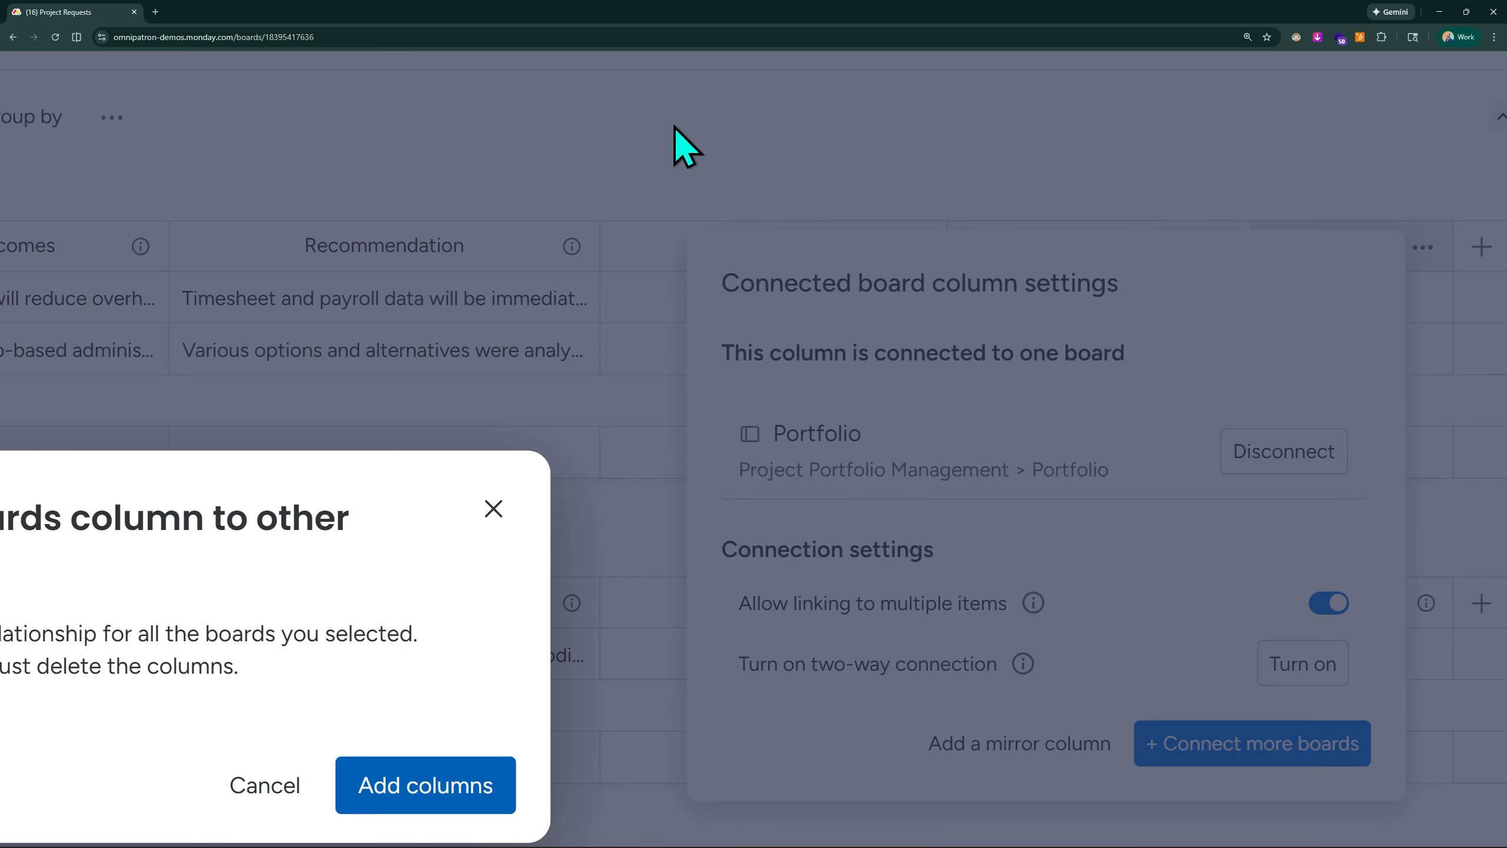
- Turn on the two-way connection for the Portfolio column by adding connect boards columns to the connected board
key(ctrl+0)
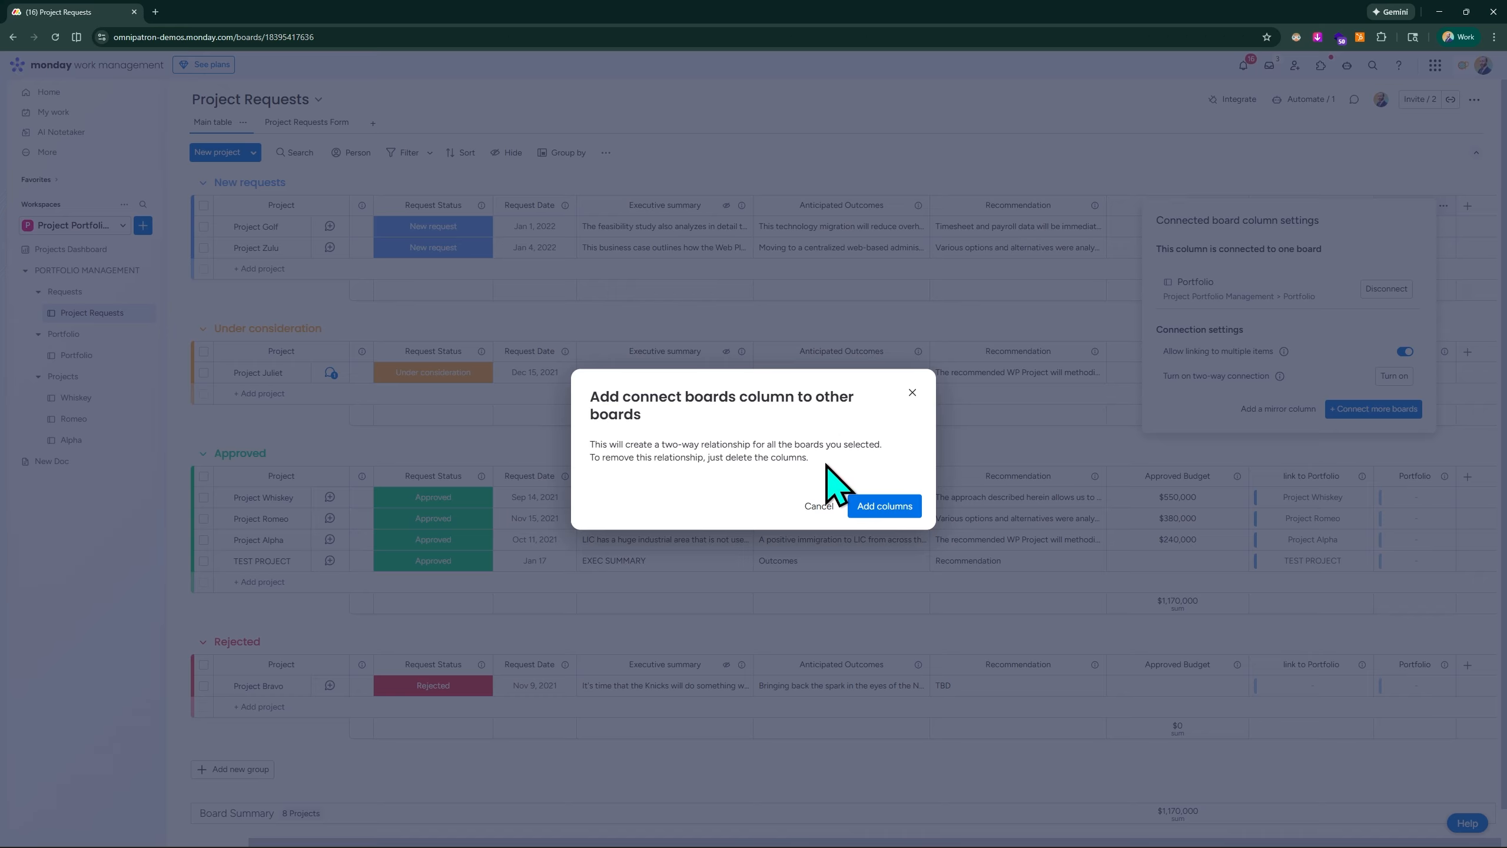
drag(824, 466, 768, 467)
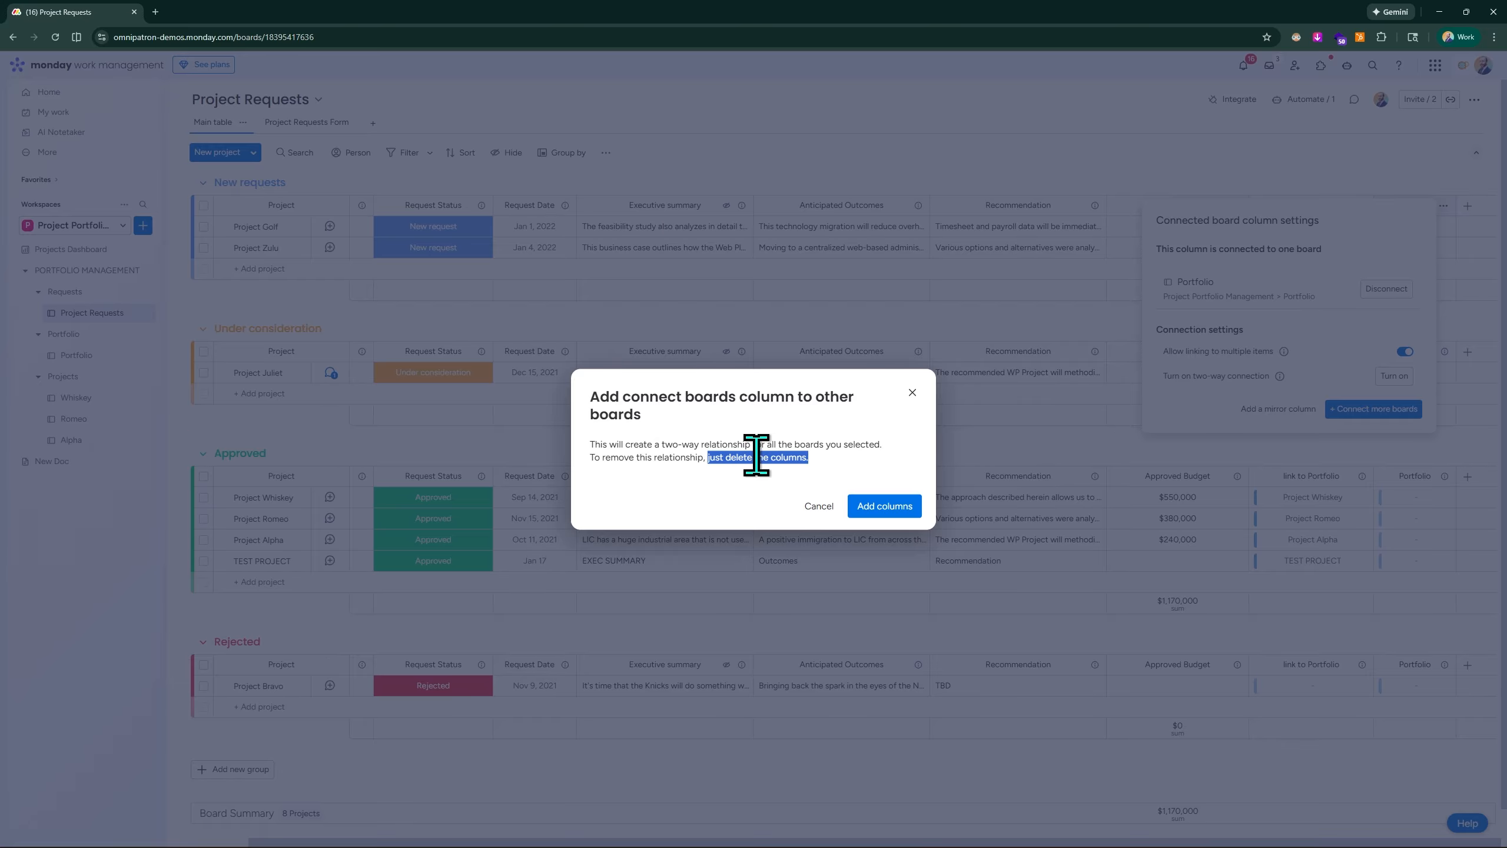
click(880, 505)
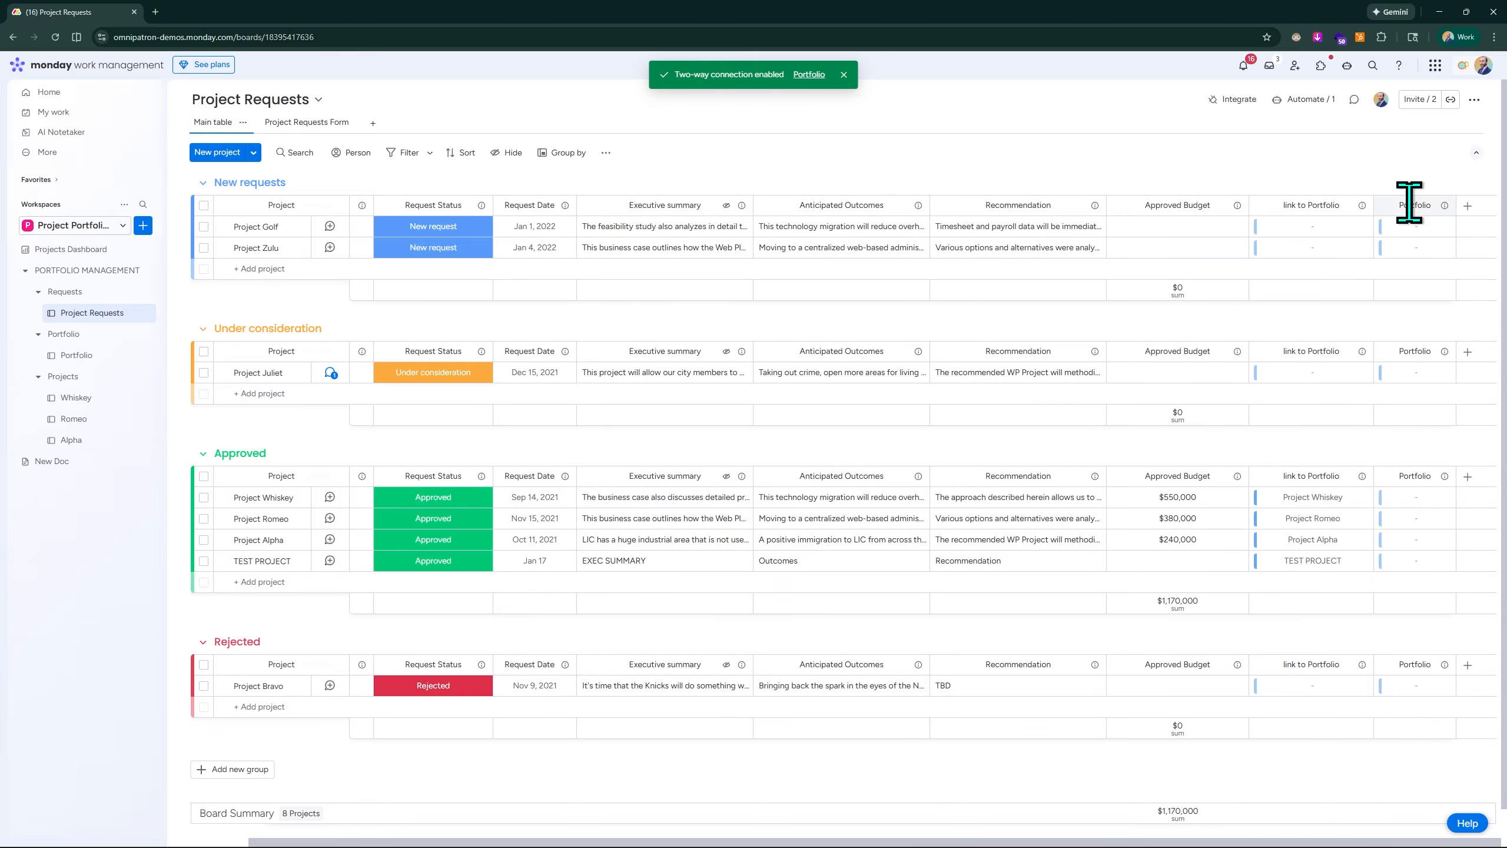
scroll(1447, 181, up, 3)
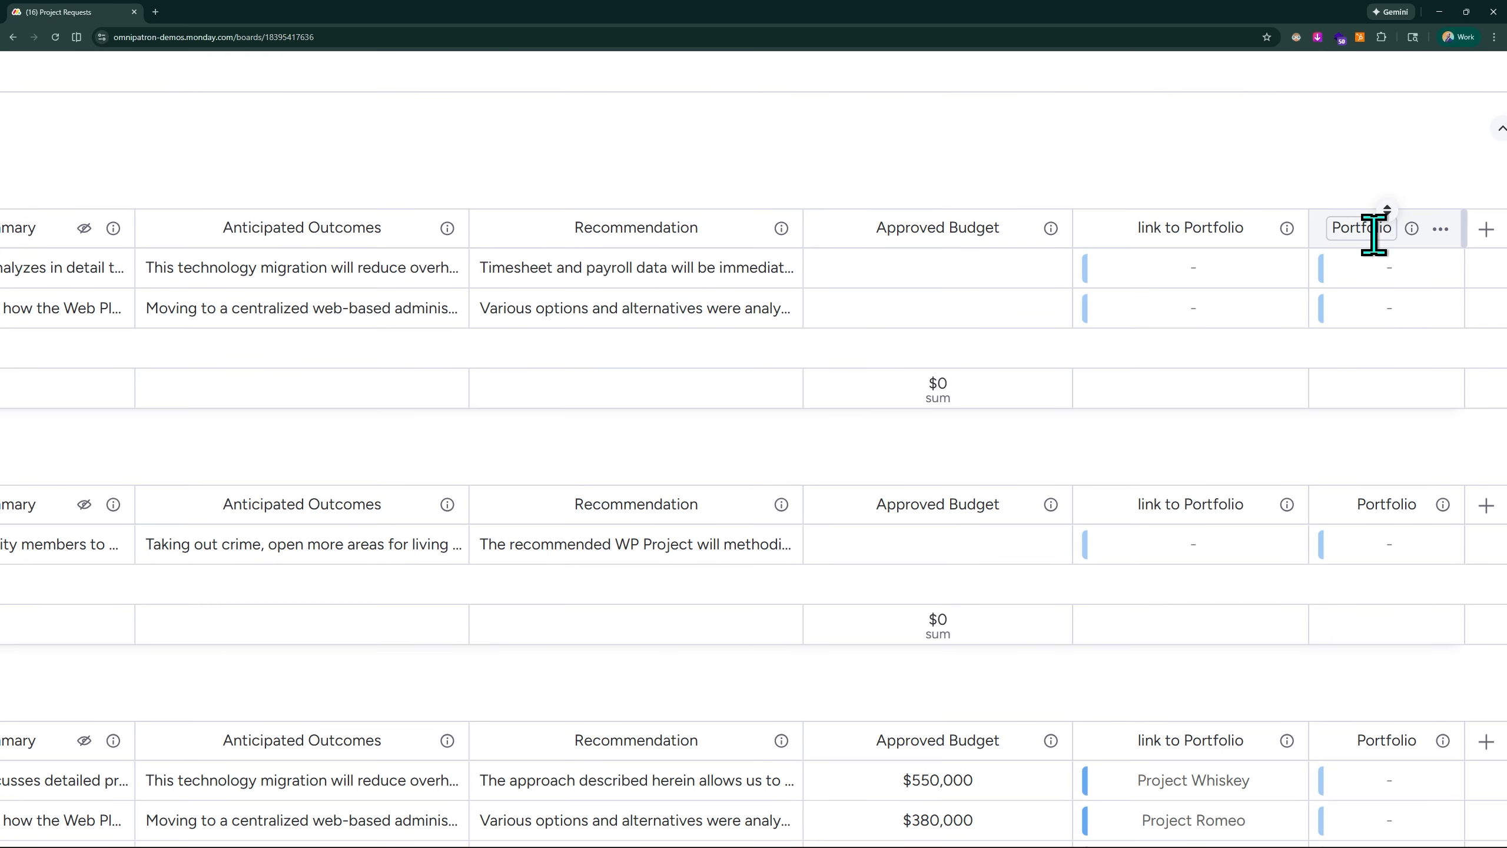
scroll(1388, 117, down, 1)
scroll(1388, 116, down, 5)
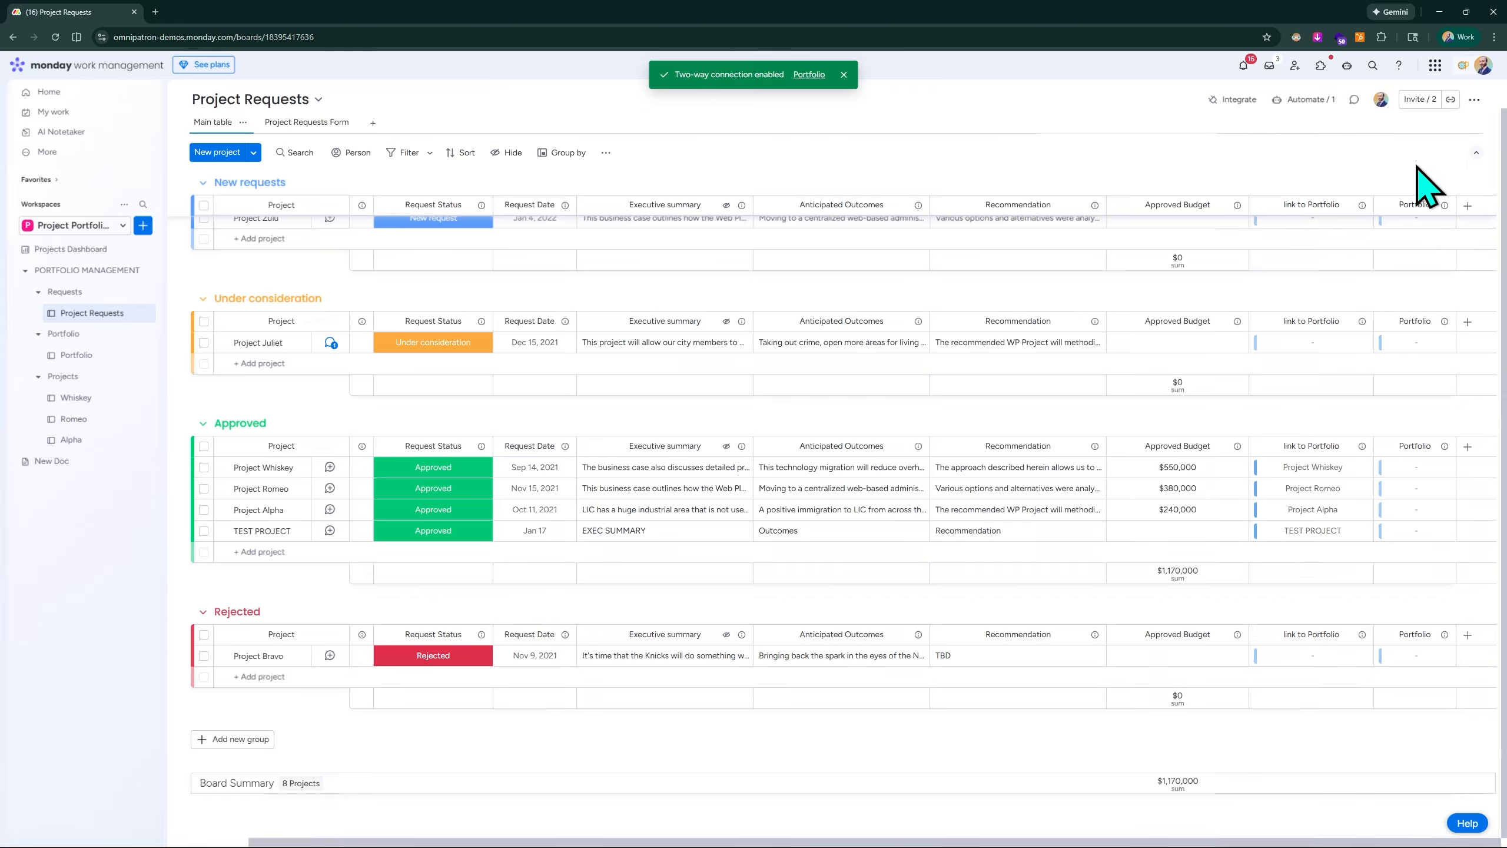
scroll(1400, 211, up, 1)
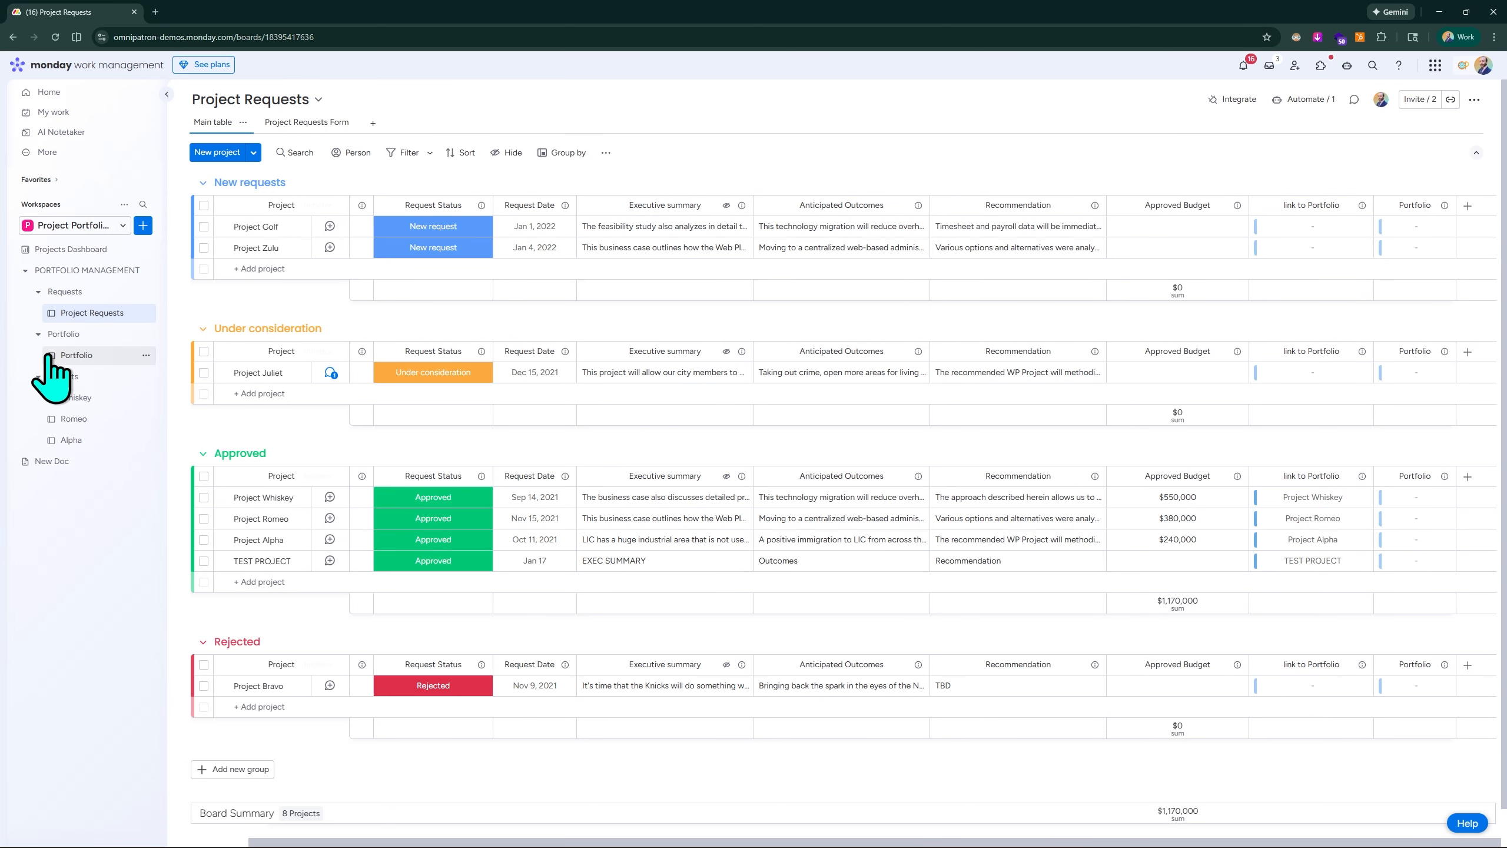
- Open the Portfolio board and widen the link to Project Requests column so its full name fits
click(98, 356)
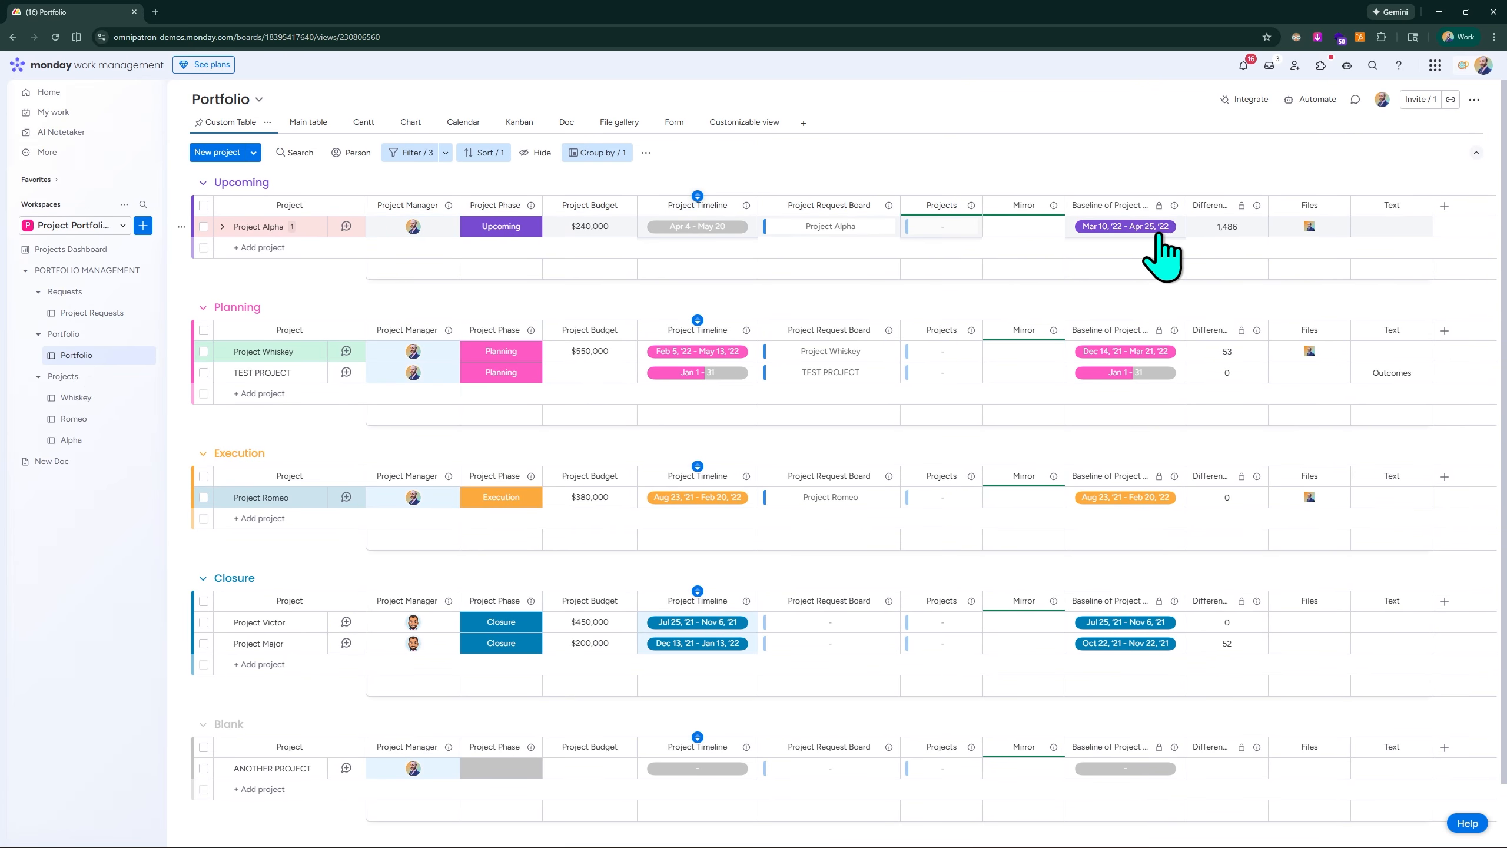
scroll(1160, 228, right, 1)
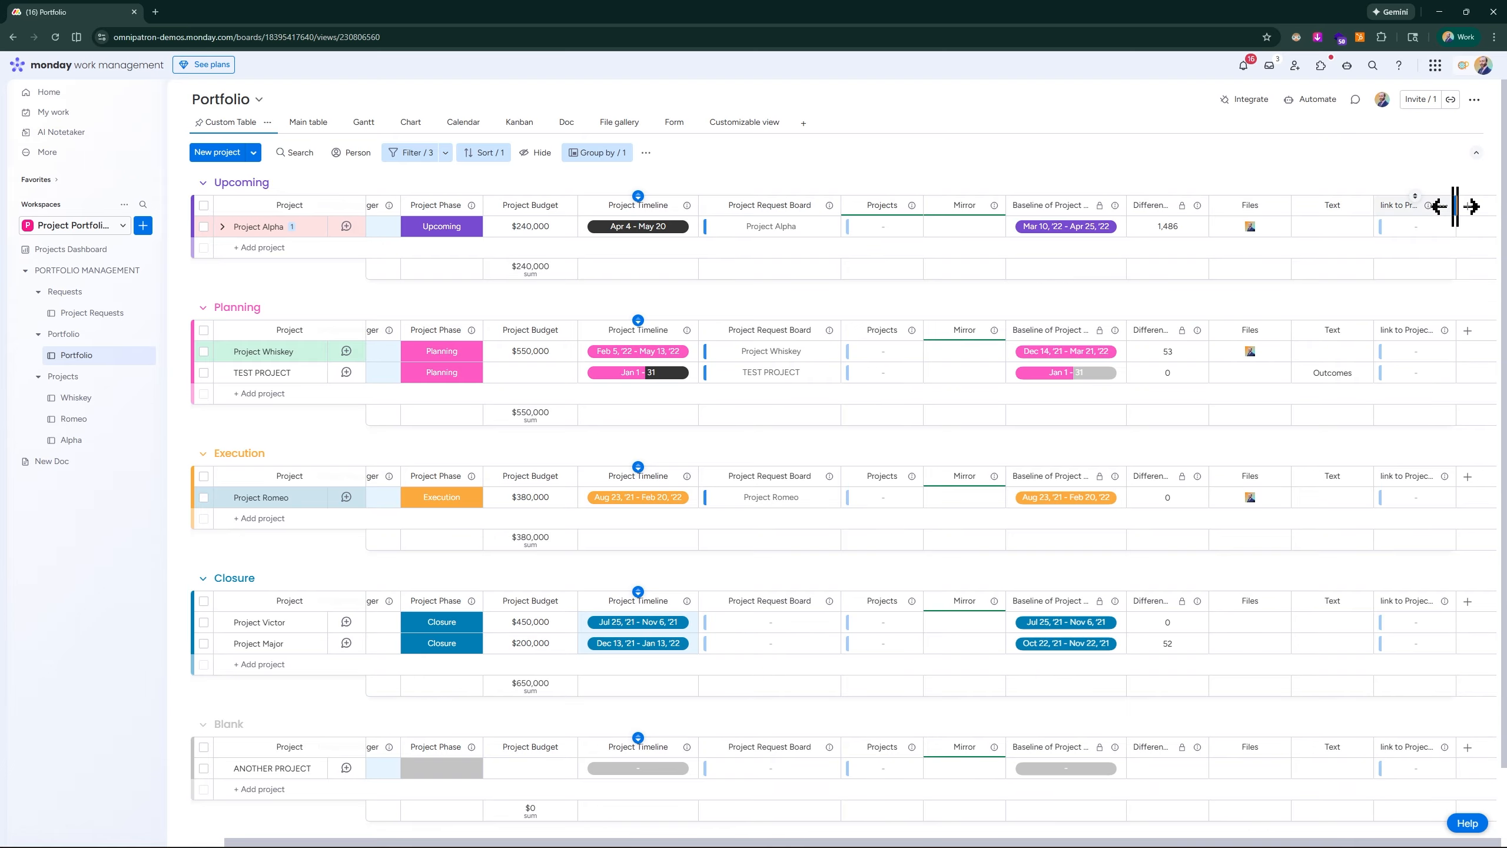
drag(1454, 208, 1506, 207)
scroll(1445, 222, right, 1)
scroll(1496, 65, up, 5)
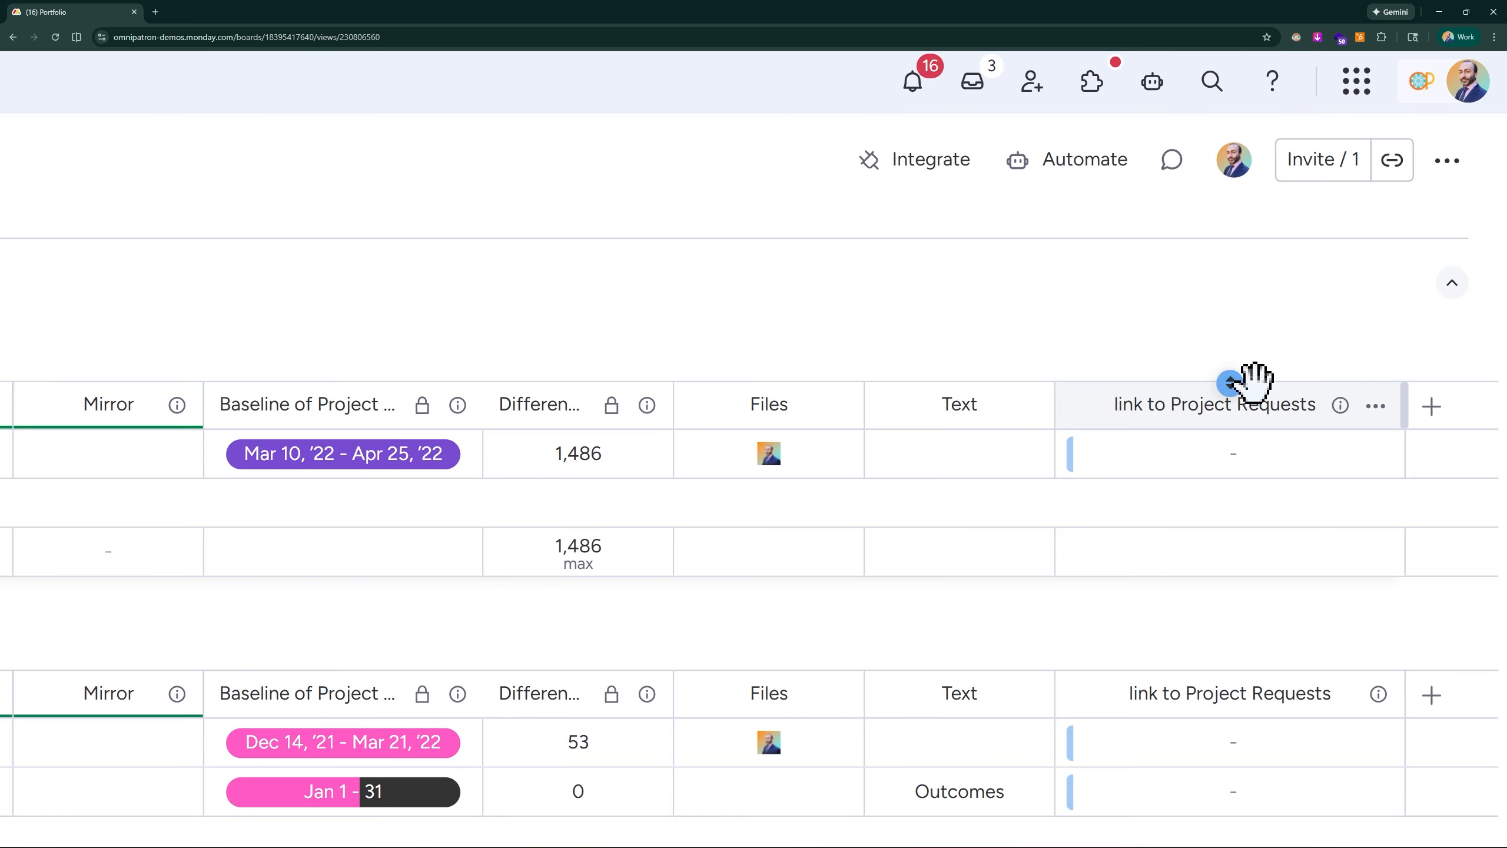
scroll(809, 65, down, 5)
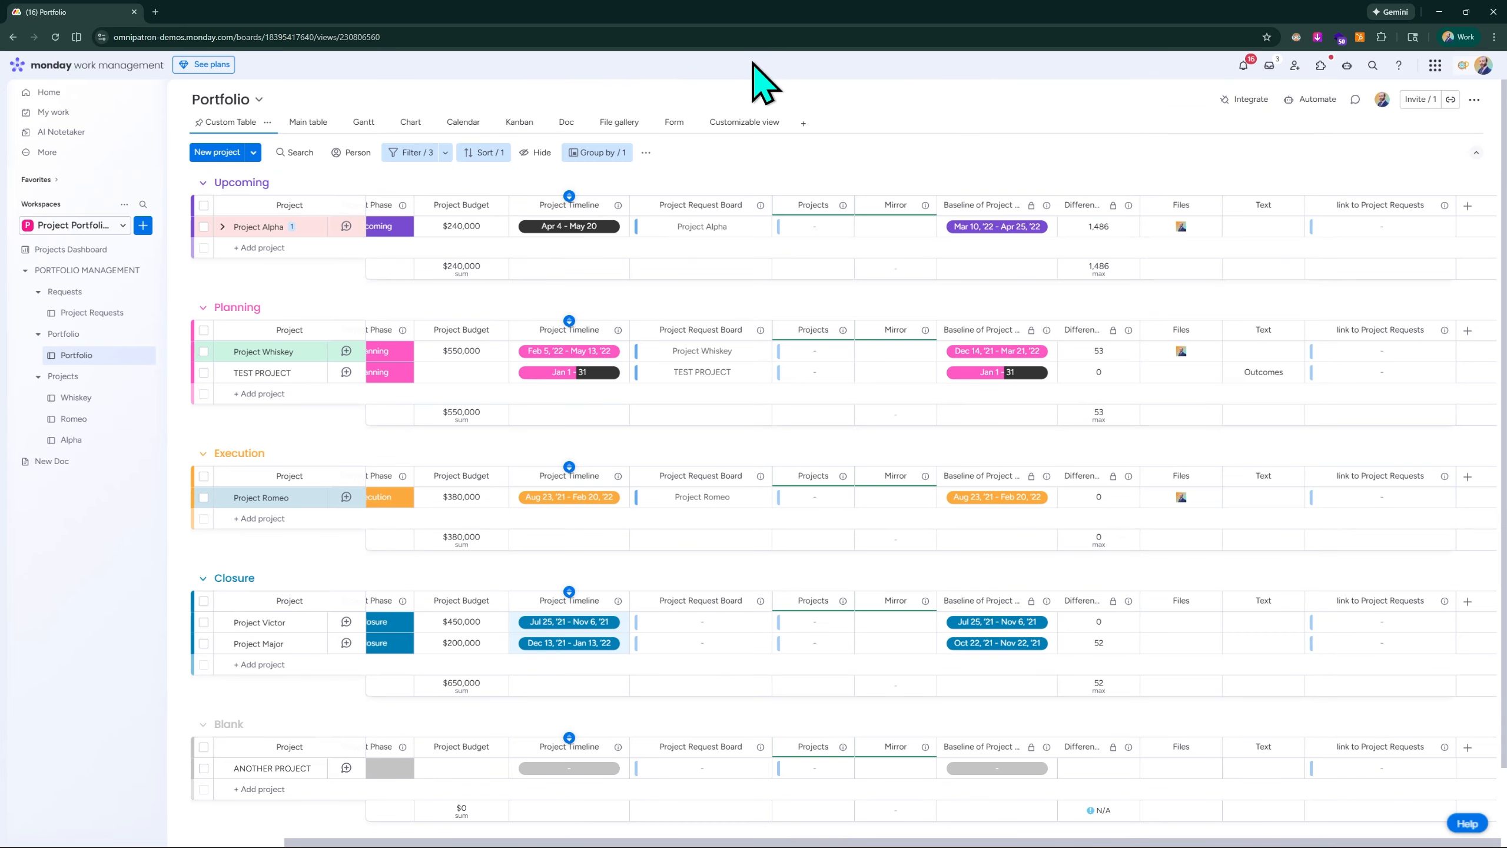
scroll(89, 505, up, 3)
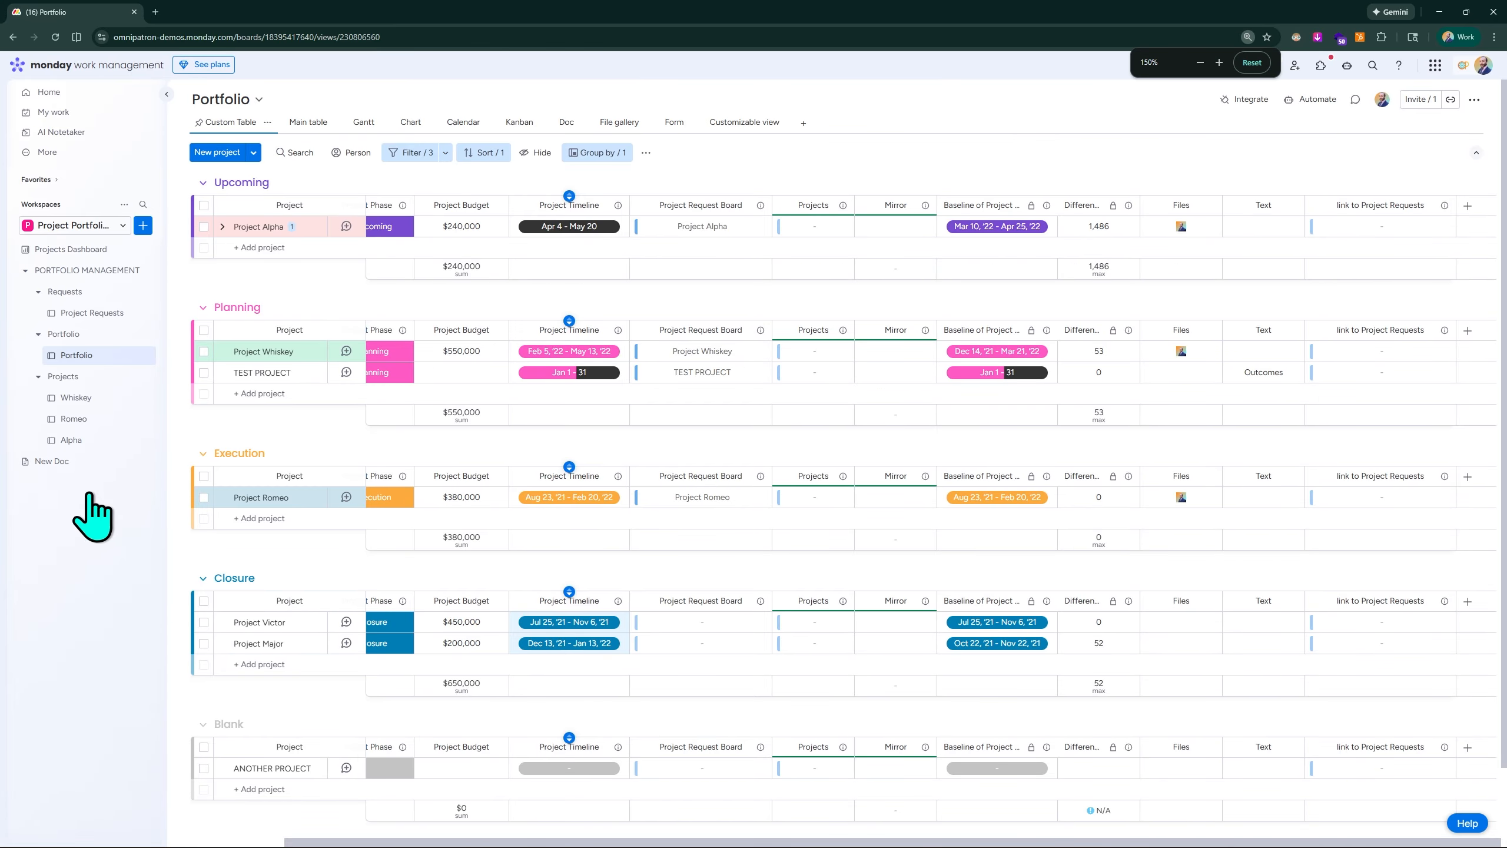
scroll(86, 501, up, 1)
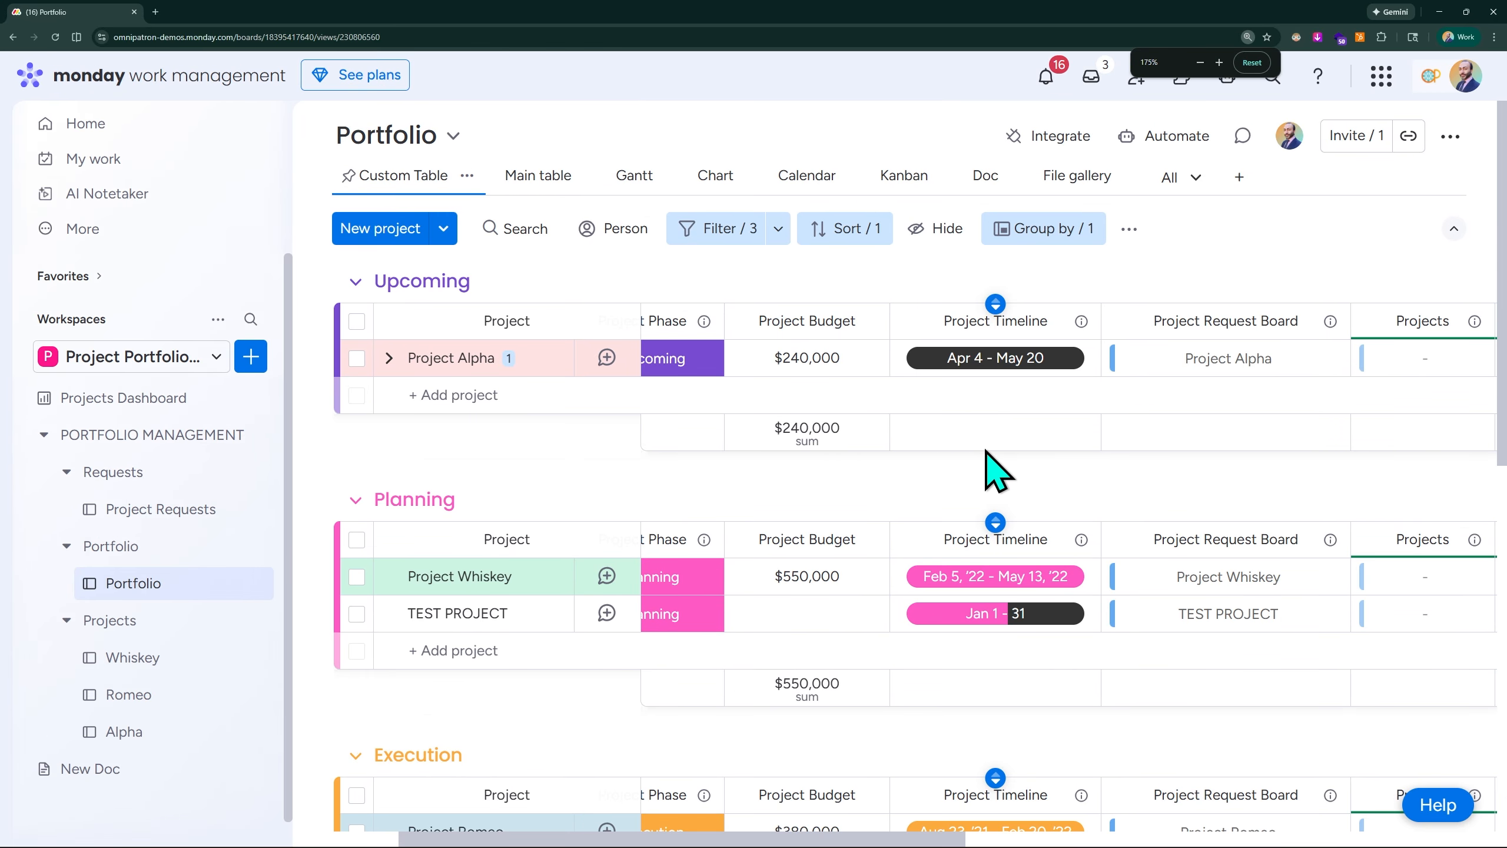
scroll(996, 451, right, 10)
scroll(1010, 450, right, 5)
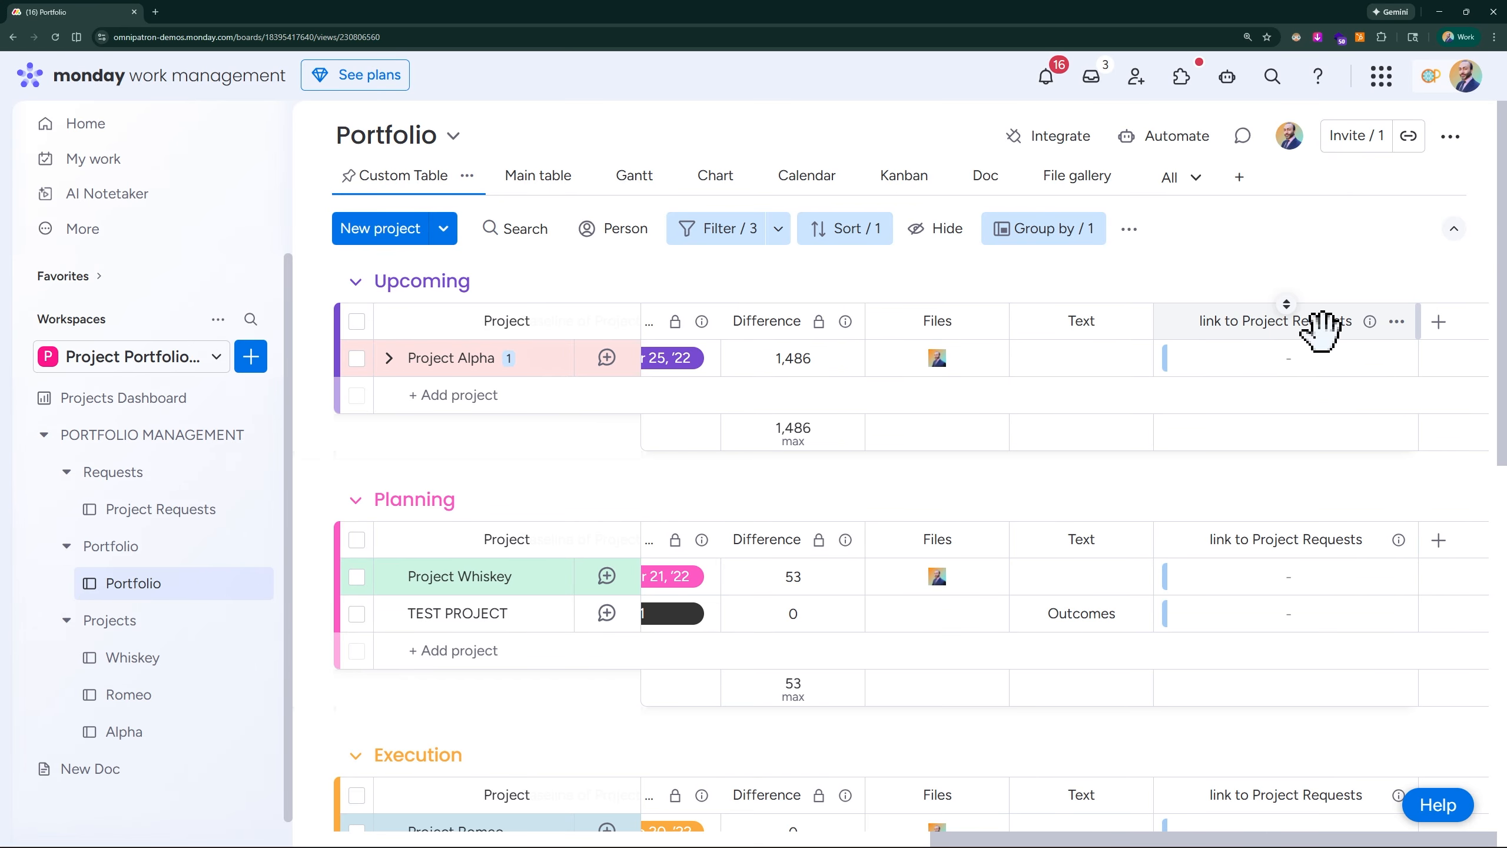
- Return to the Project Requests board and check the two-way status in the Portfolio column's Connect boards settings
click(189, 511)
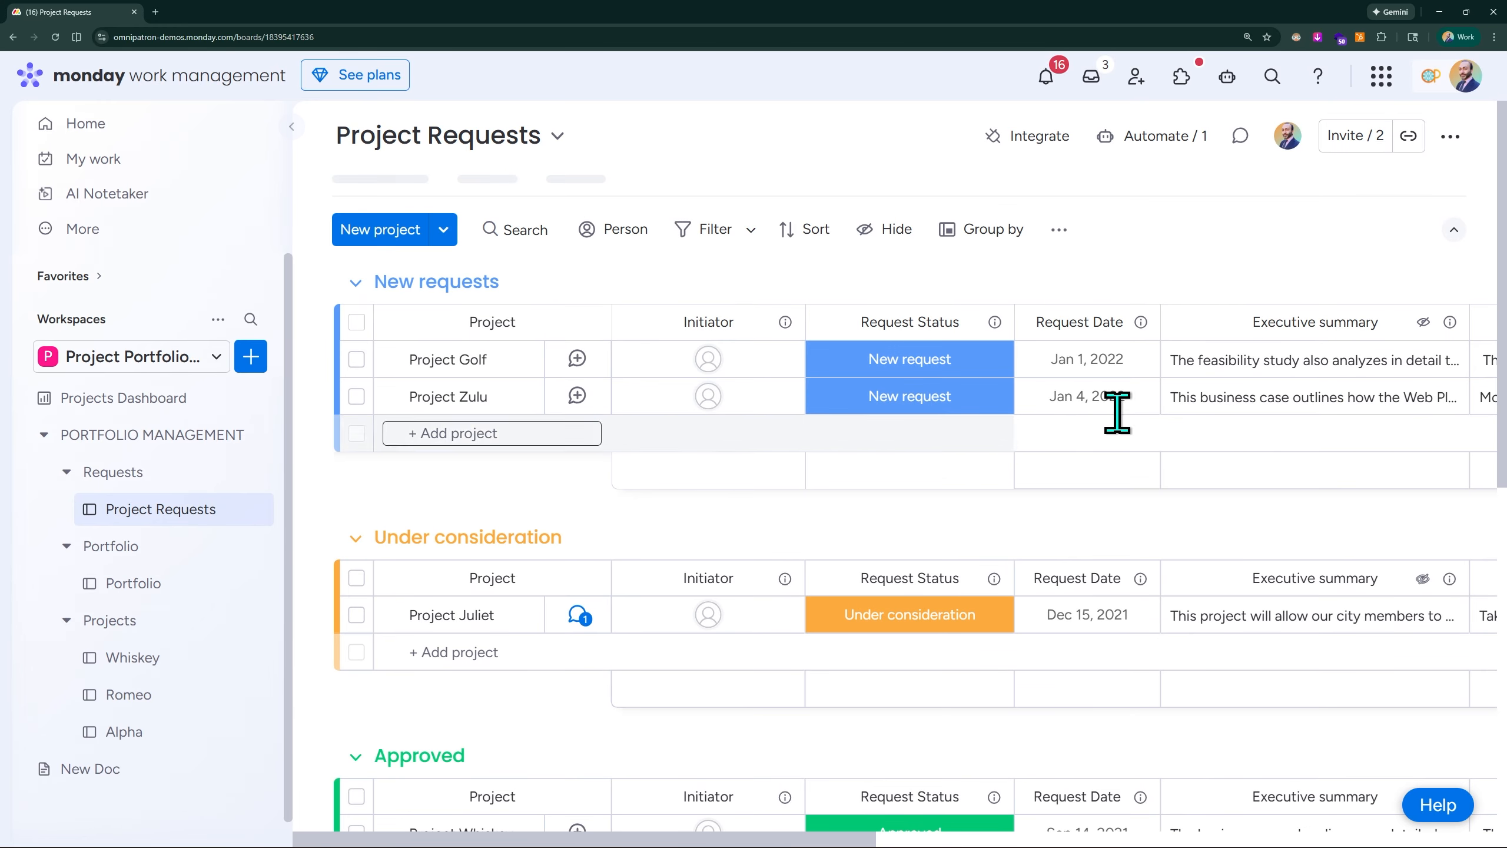
scroll(1252, 391, right, 10)
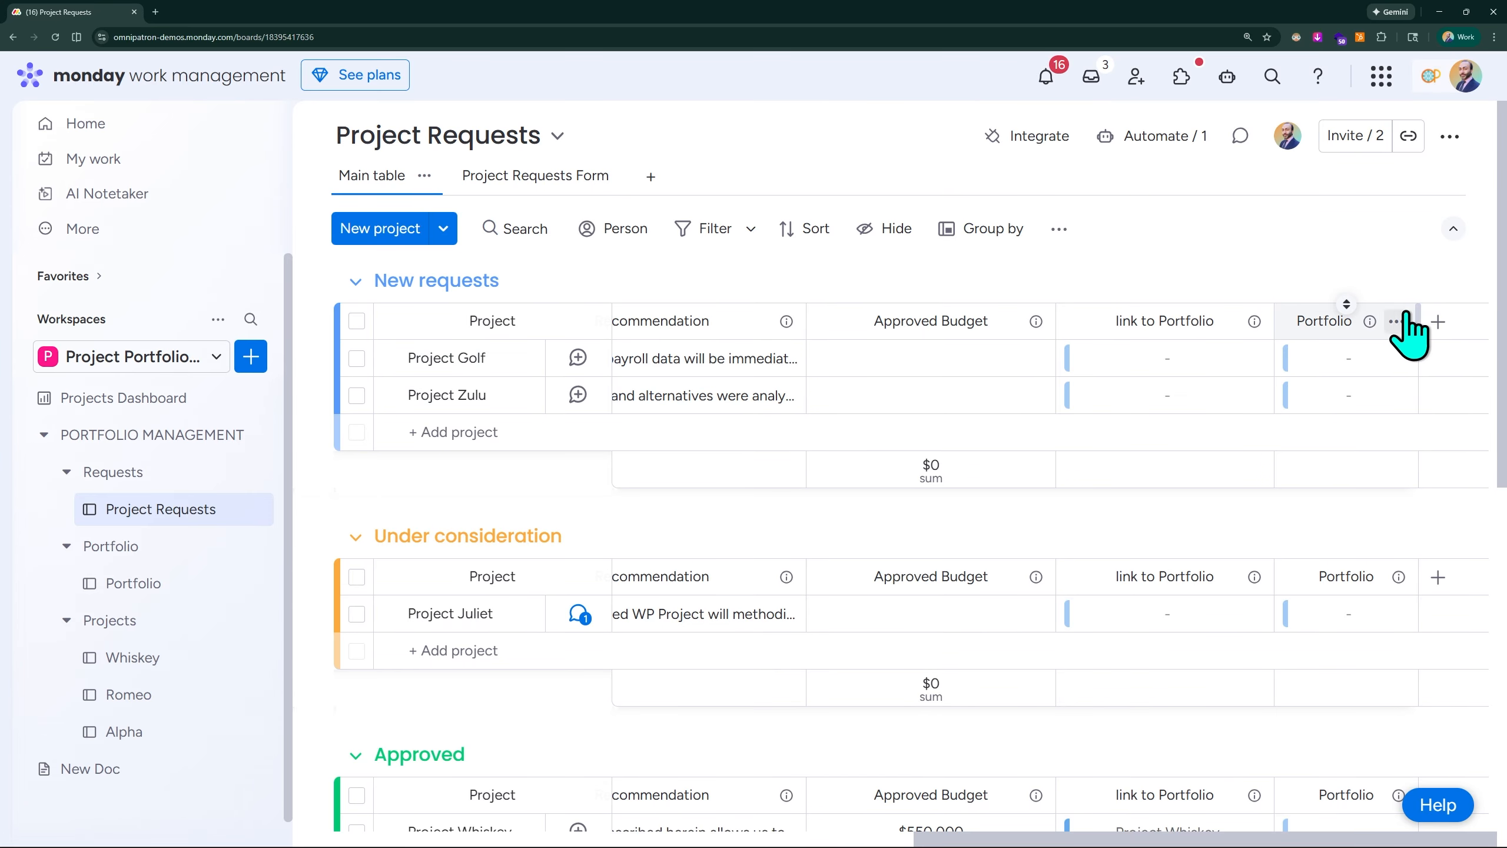
click(1398, 322)
mouse_move(1293, 384)
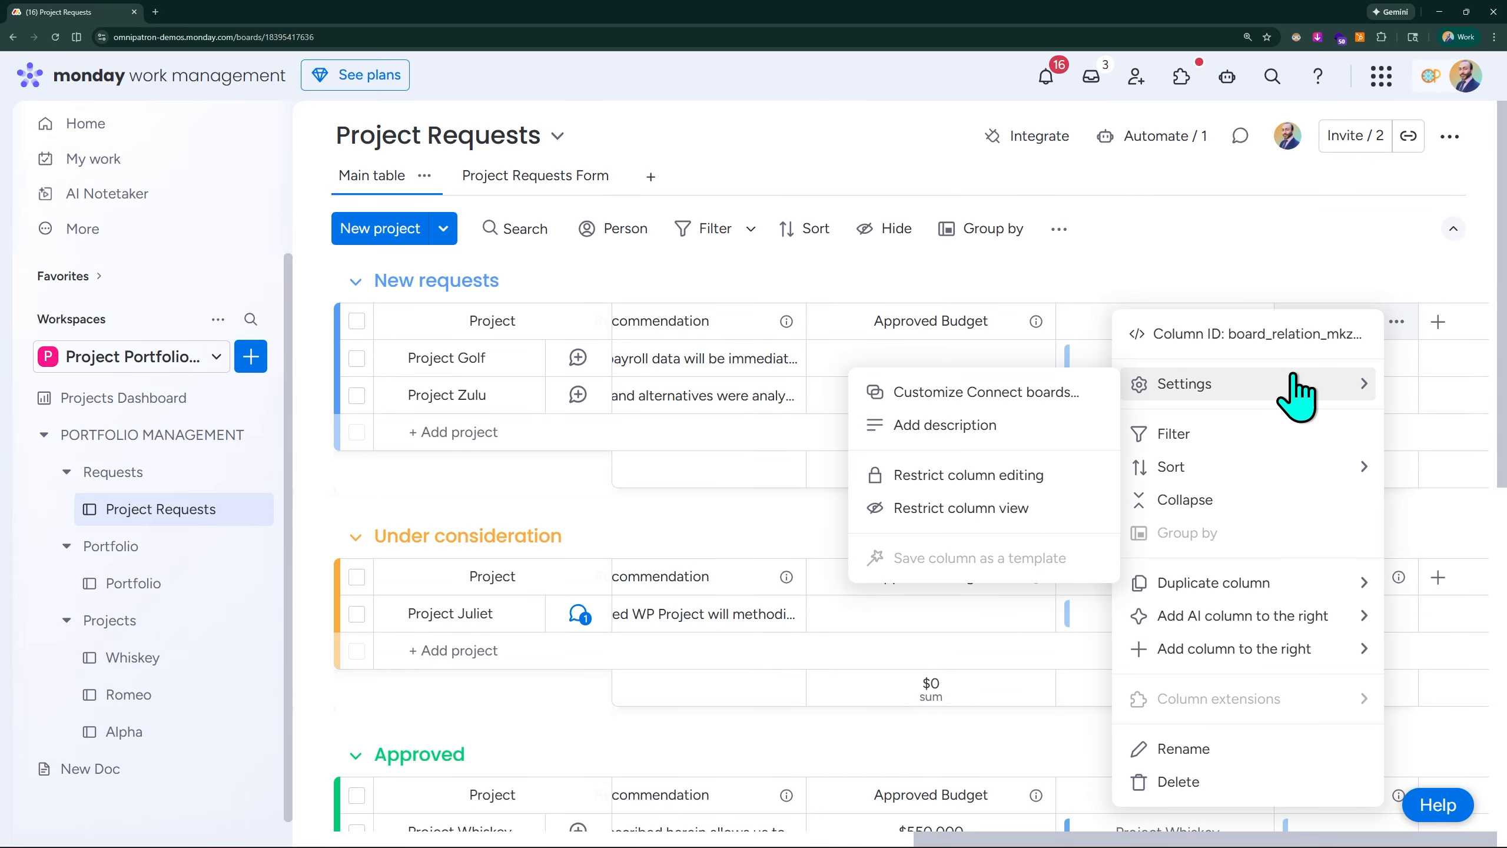
click(1045, 398)
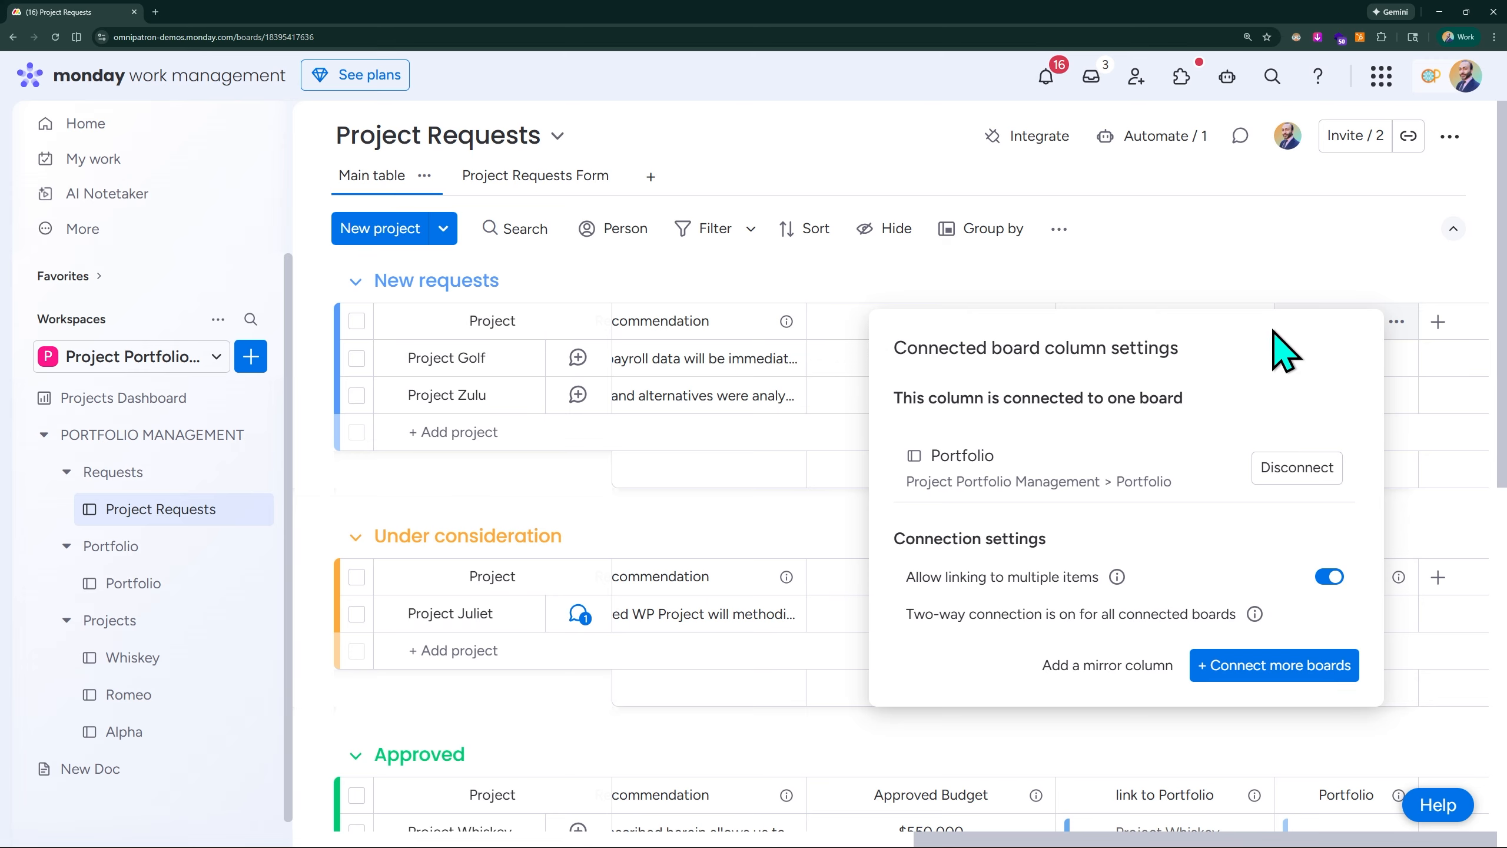
click(1334, 264)
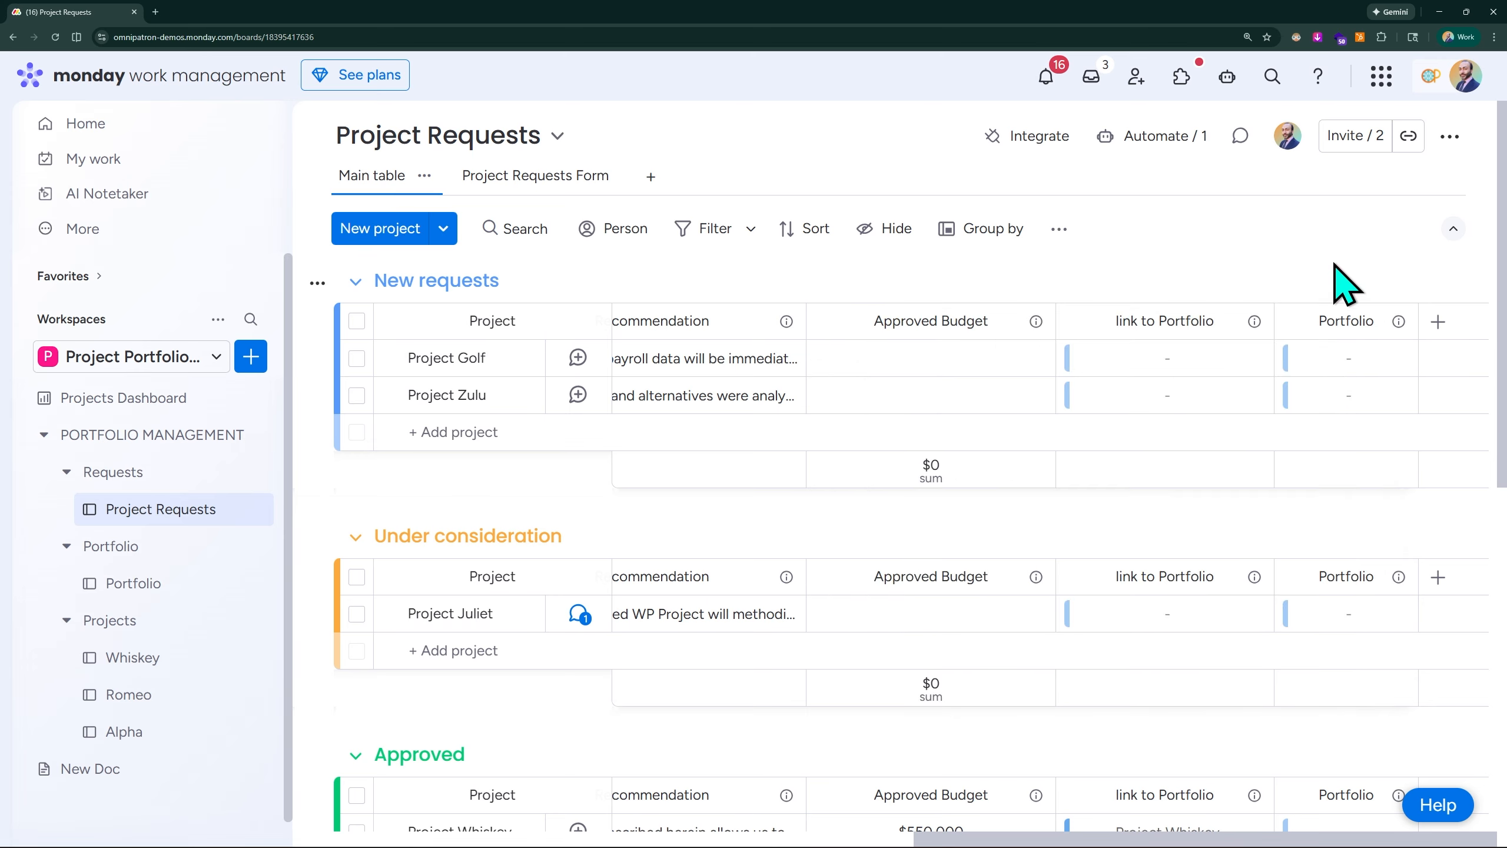
- Delete the link to Project Requests column from the Portfolio board
click(160, 586)
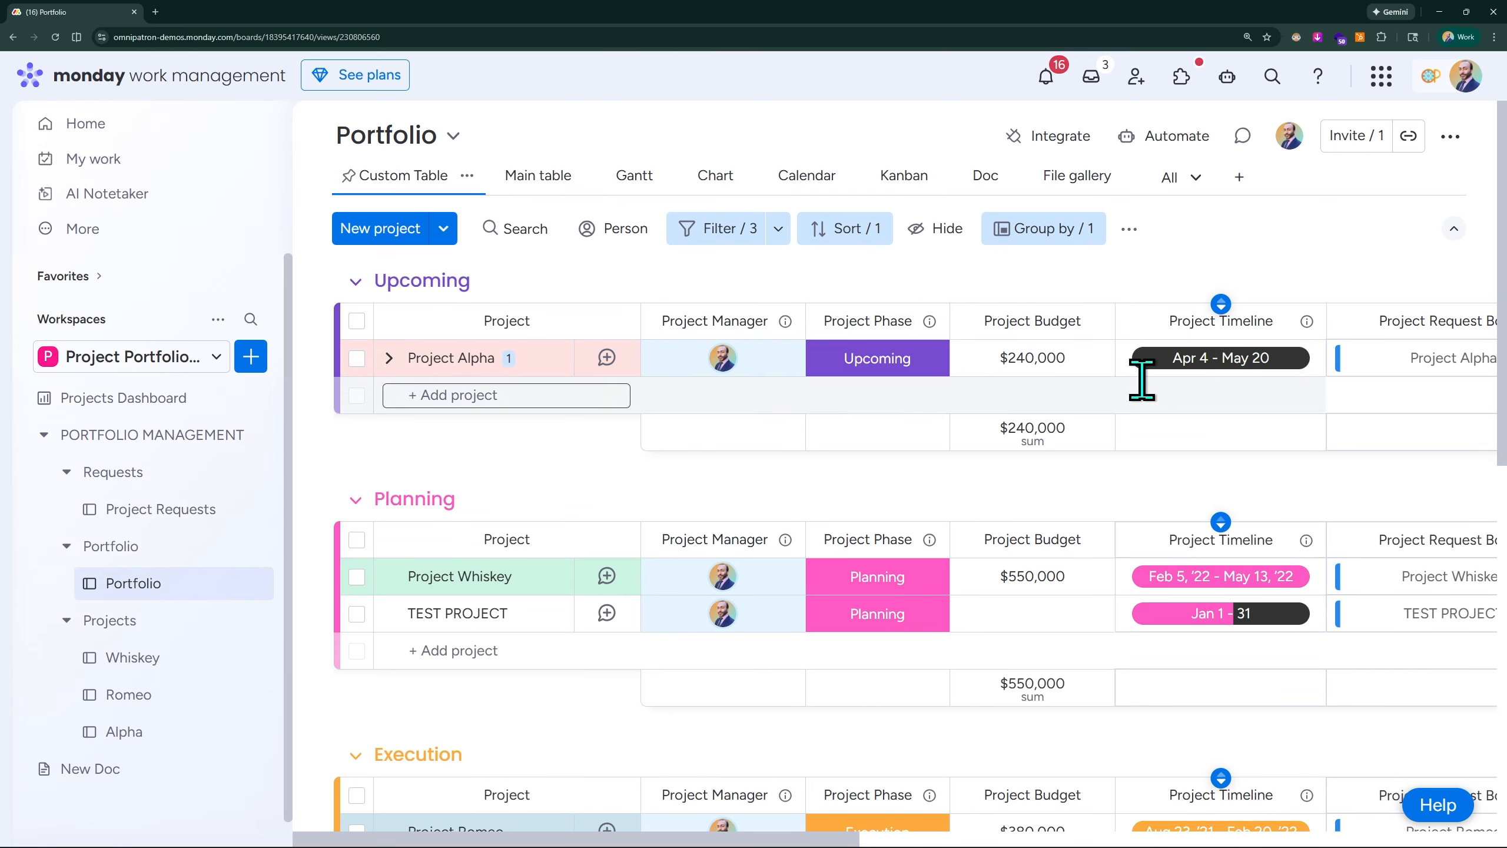
scroll(1141, 380, right, 10)
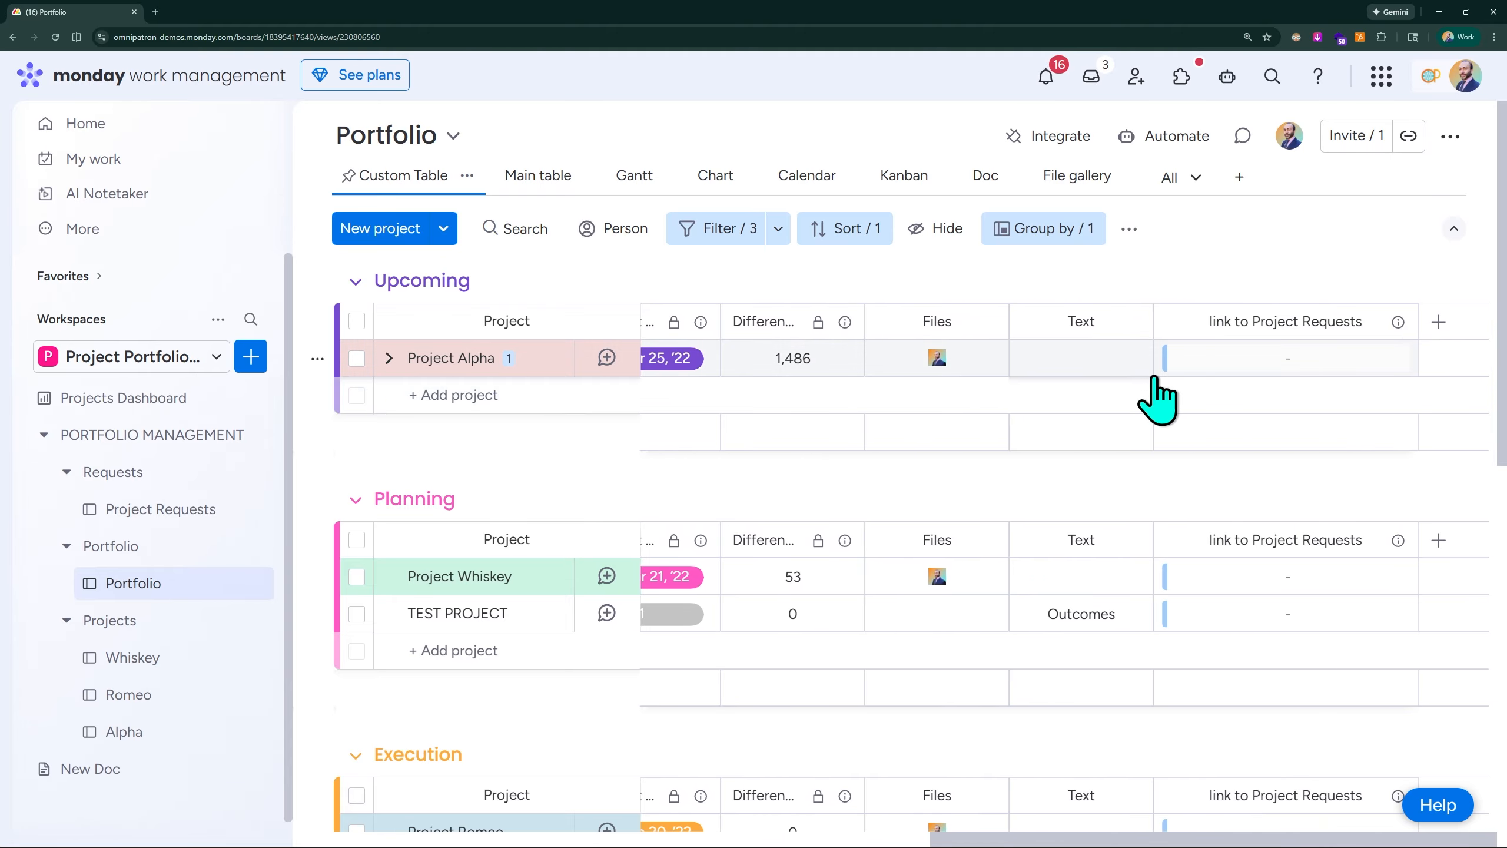
click(1395, 324)
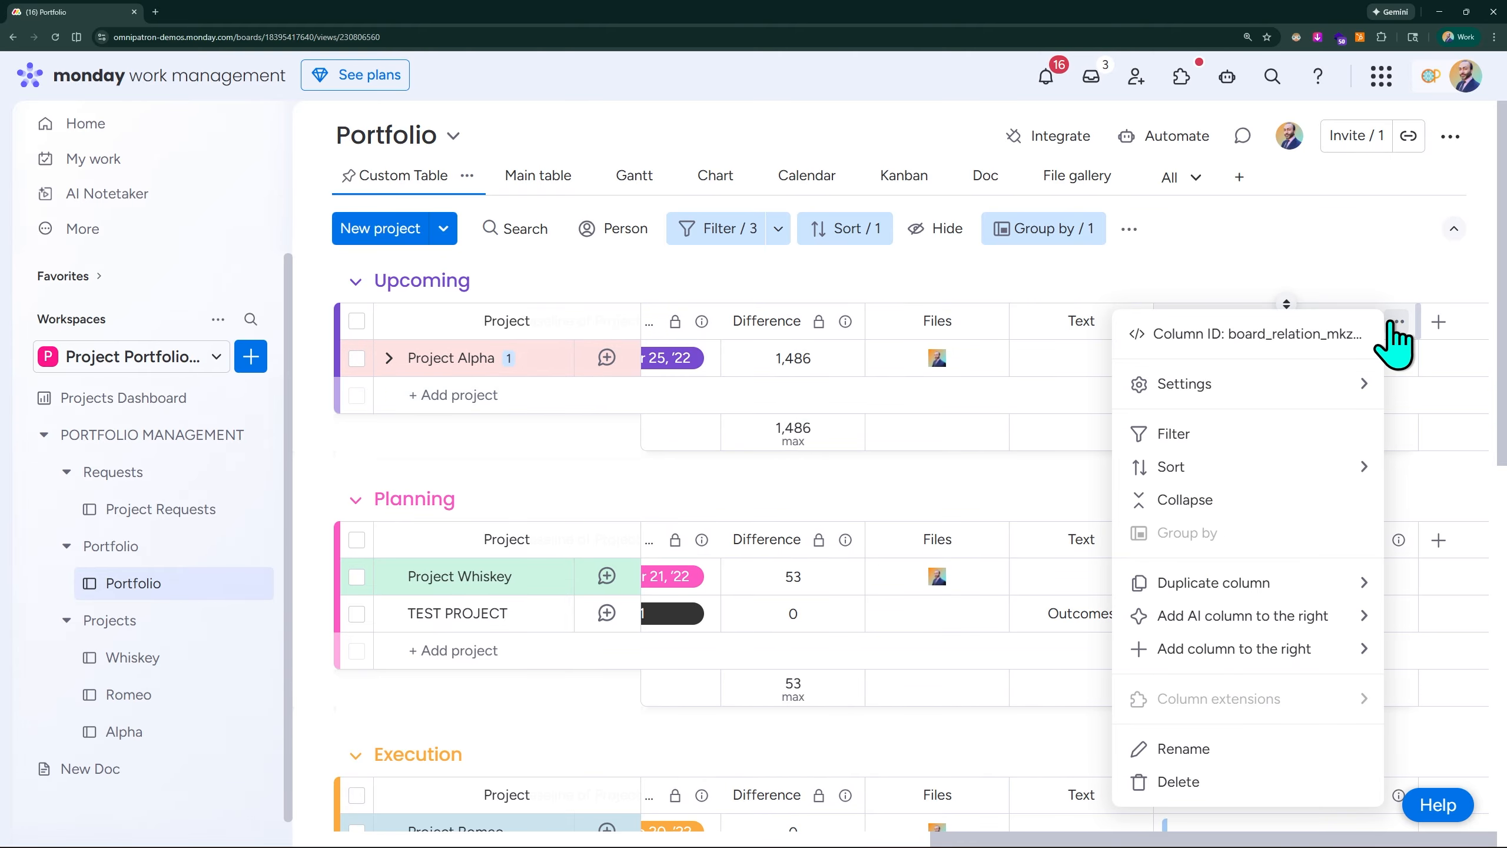
click(1213, 783)
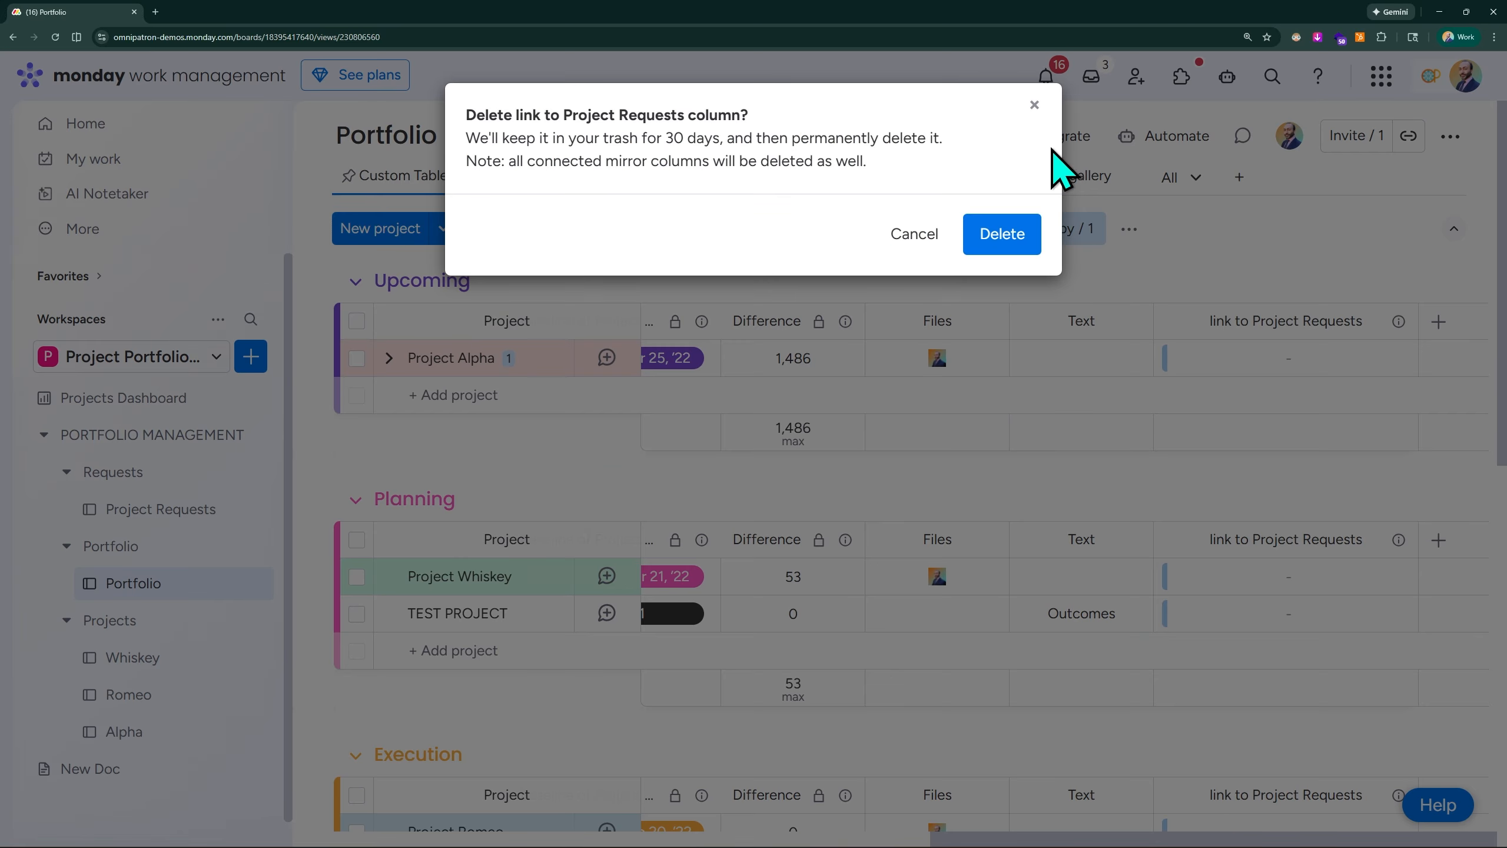
click(1006, 234)
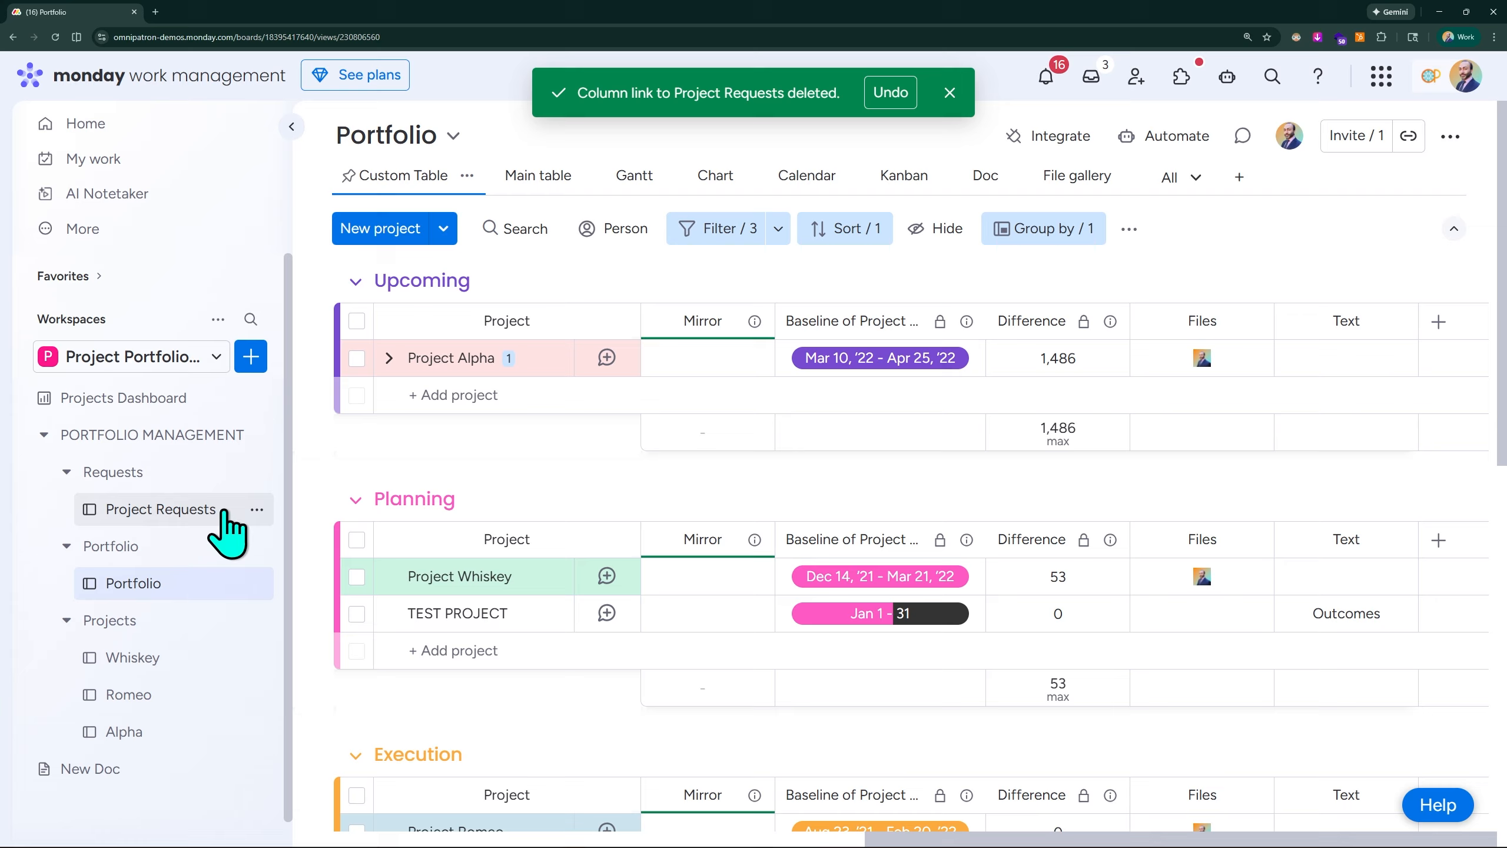
- Check the Project Requests board and the Portfolio board for the connection columns remaining on each side
click(169, 514)
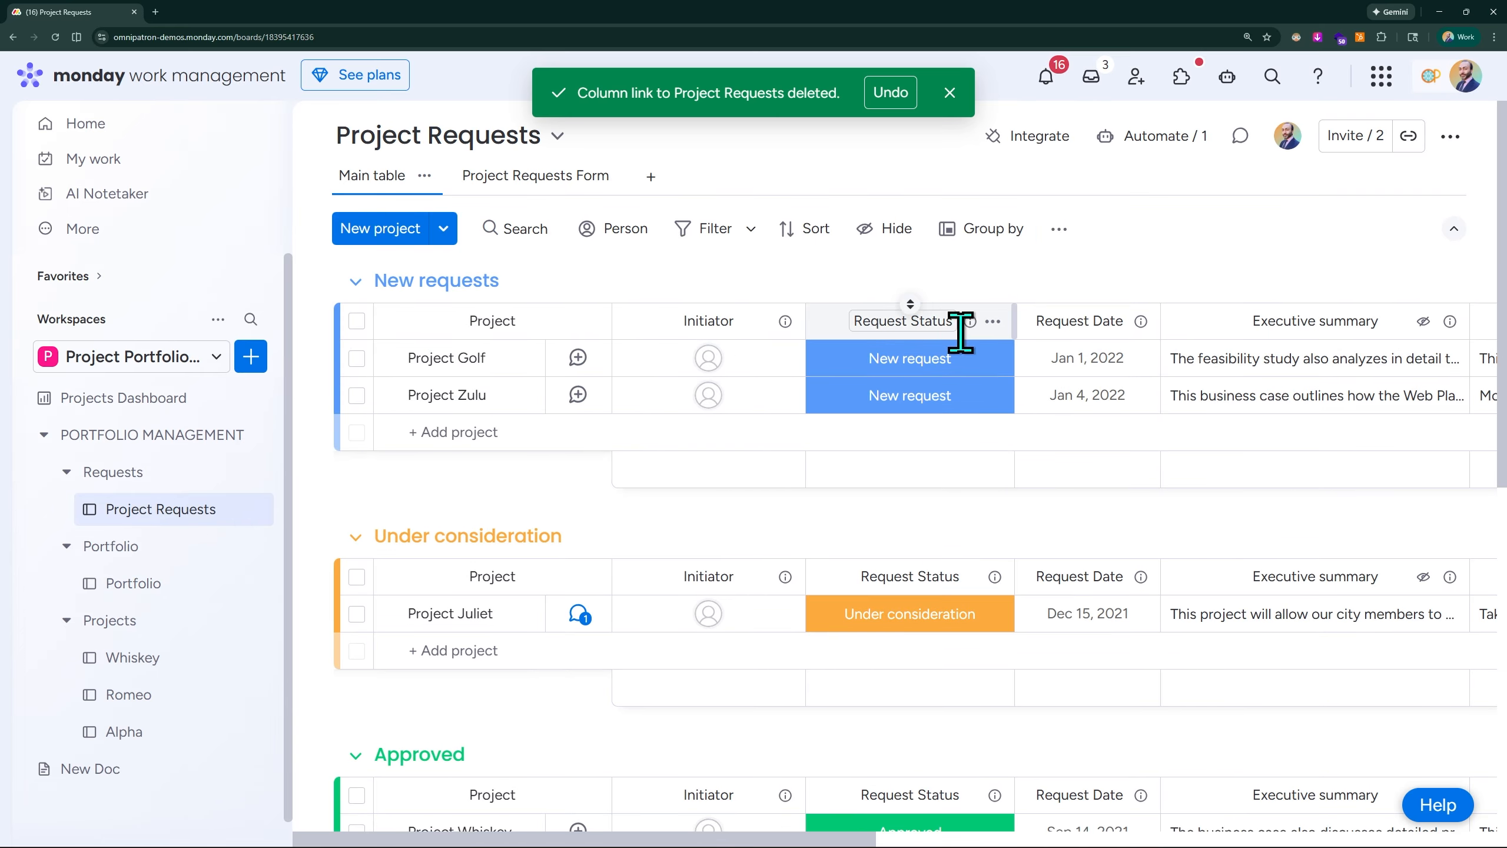
scroll(1038, 356, right, 15)
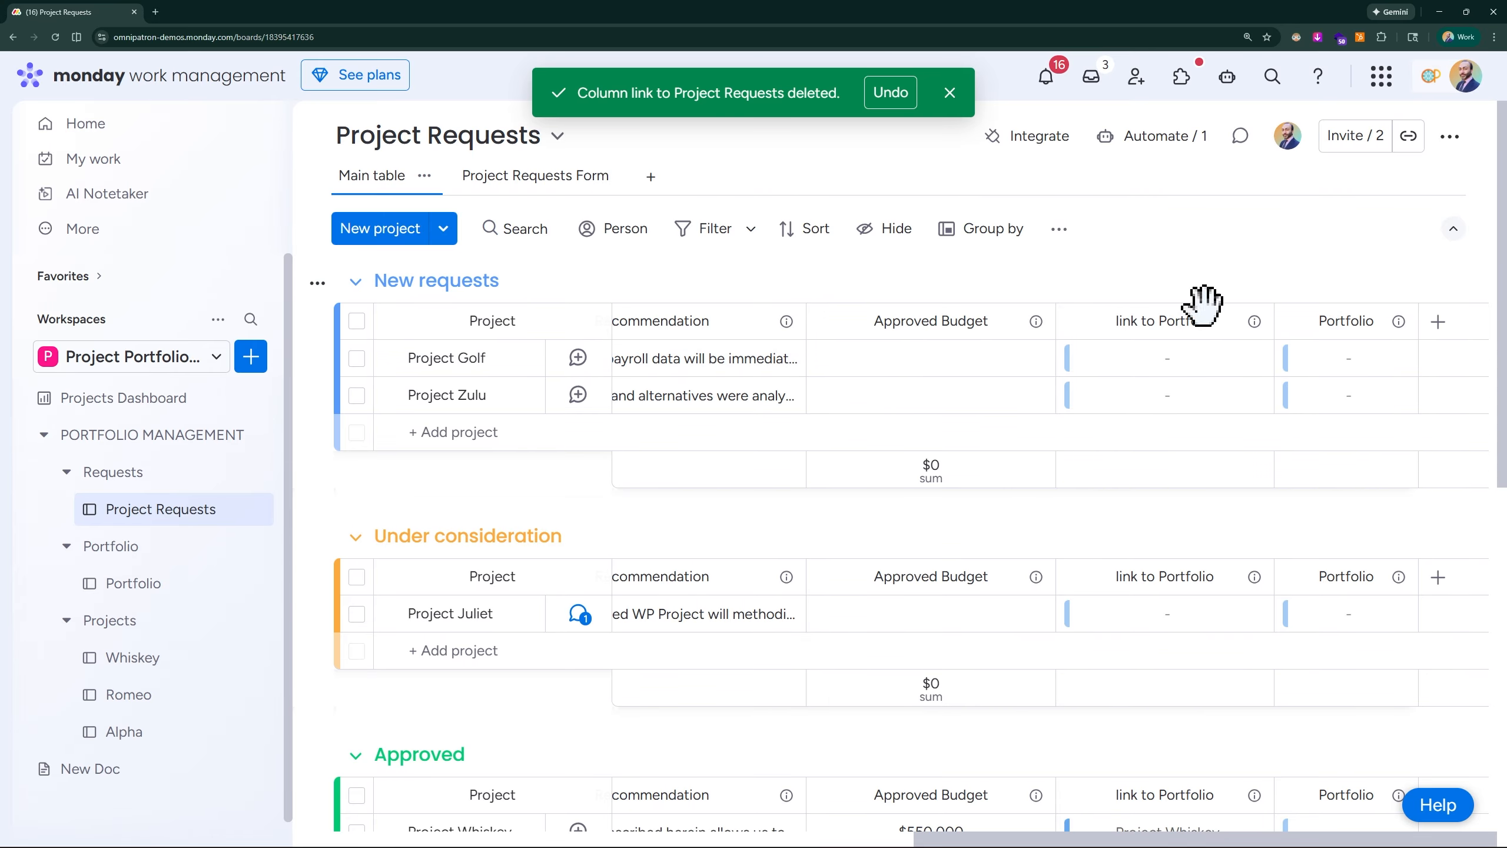
click(165, 594)
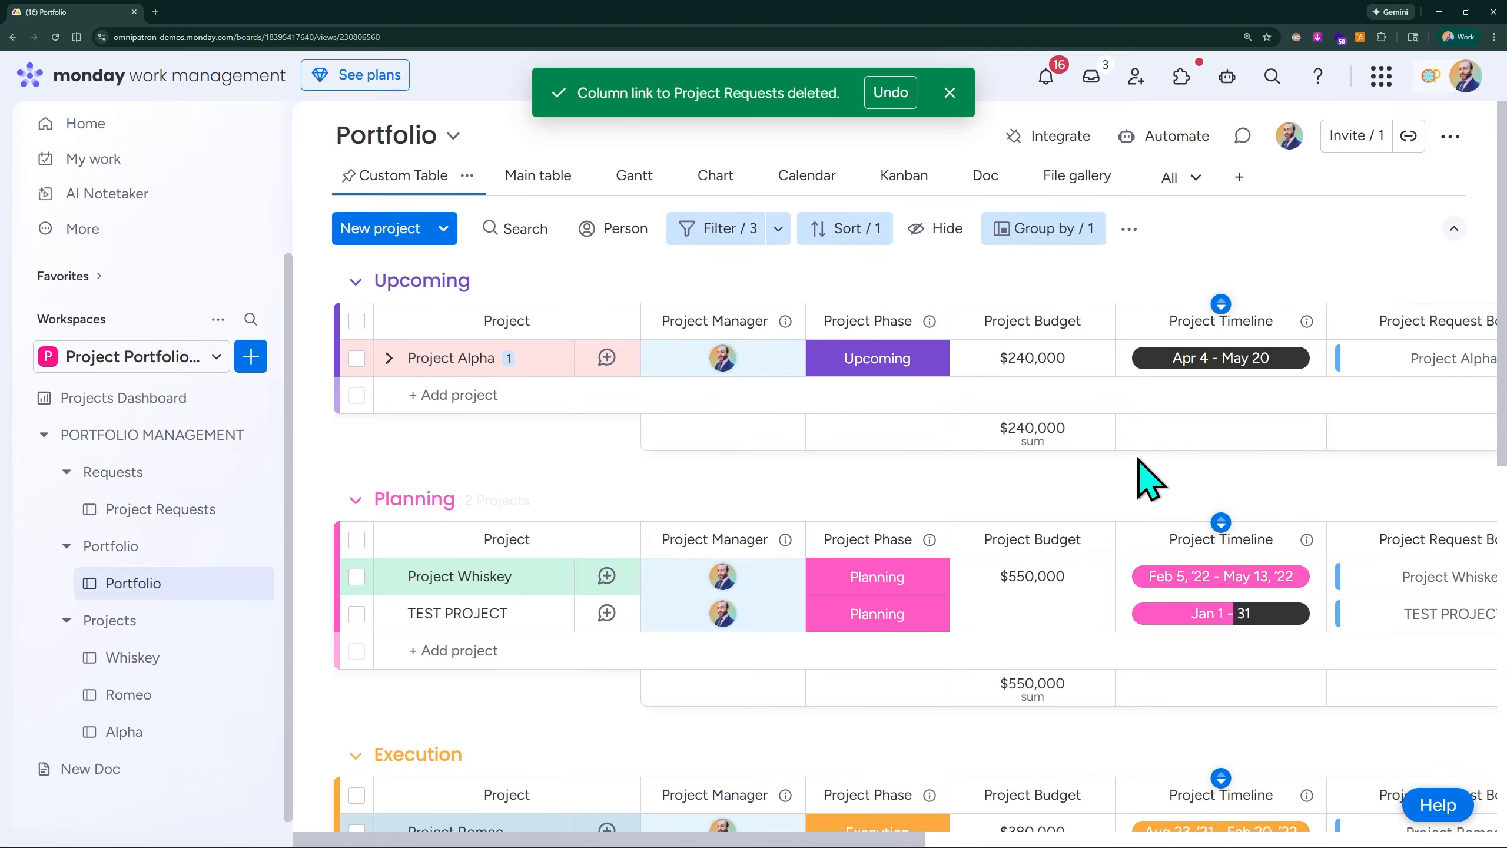
scroll(1210, 445, right, 10)
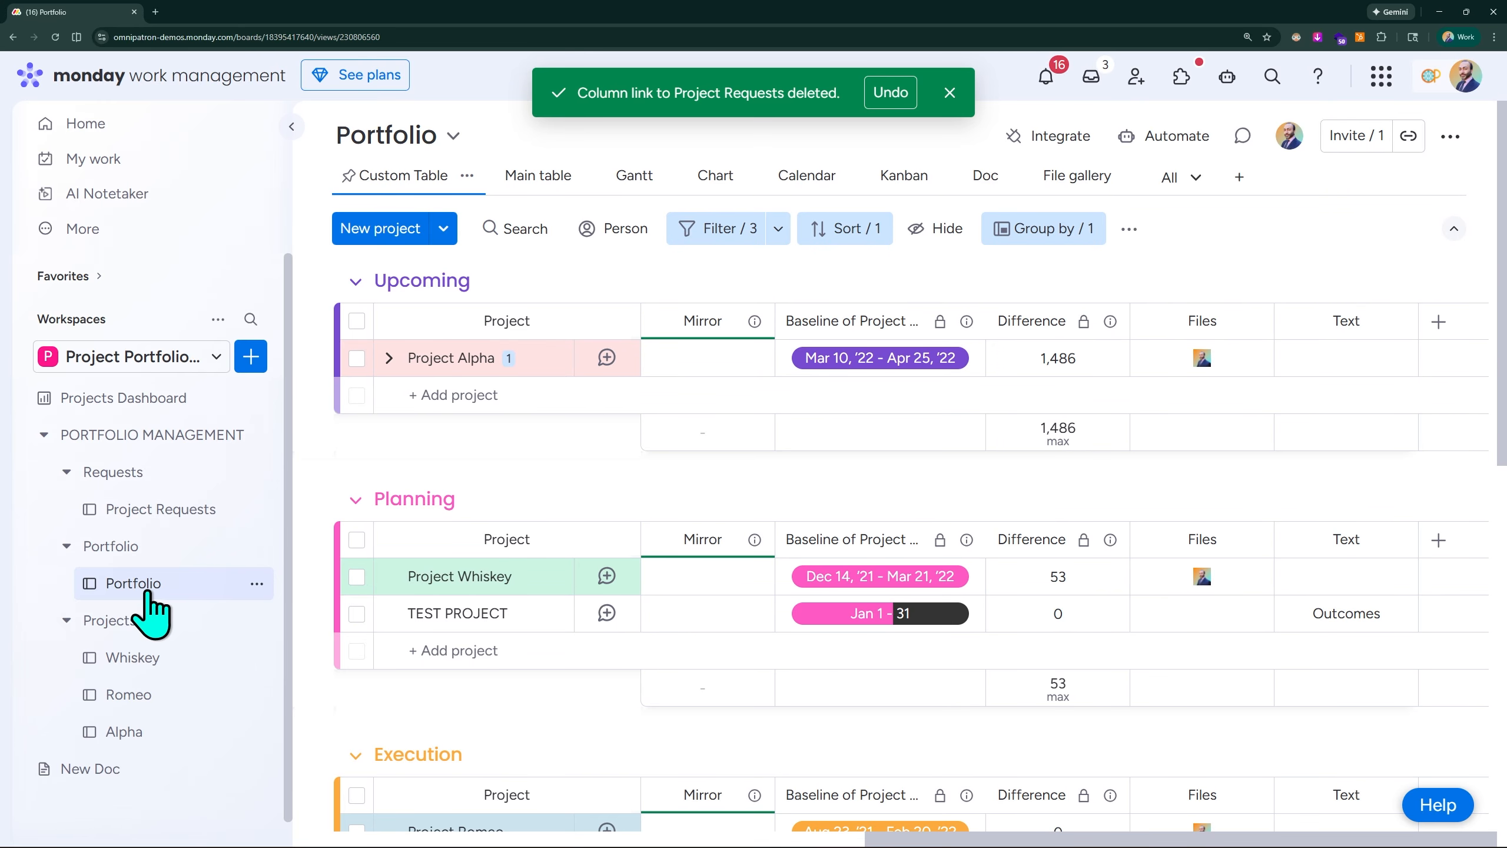
- Go back to Project Requests and inspect the Portfolio column's Connect boards settings for the two-way connection status after the deletion
click(174, 515)
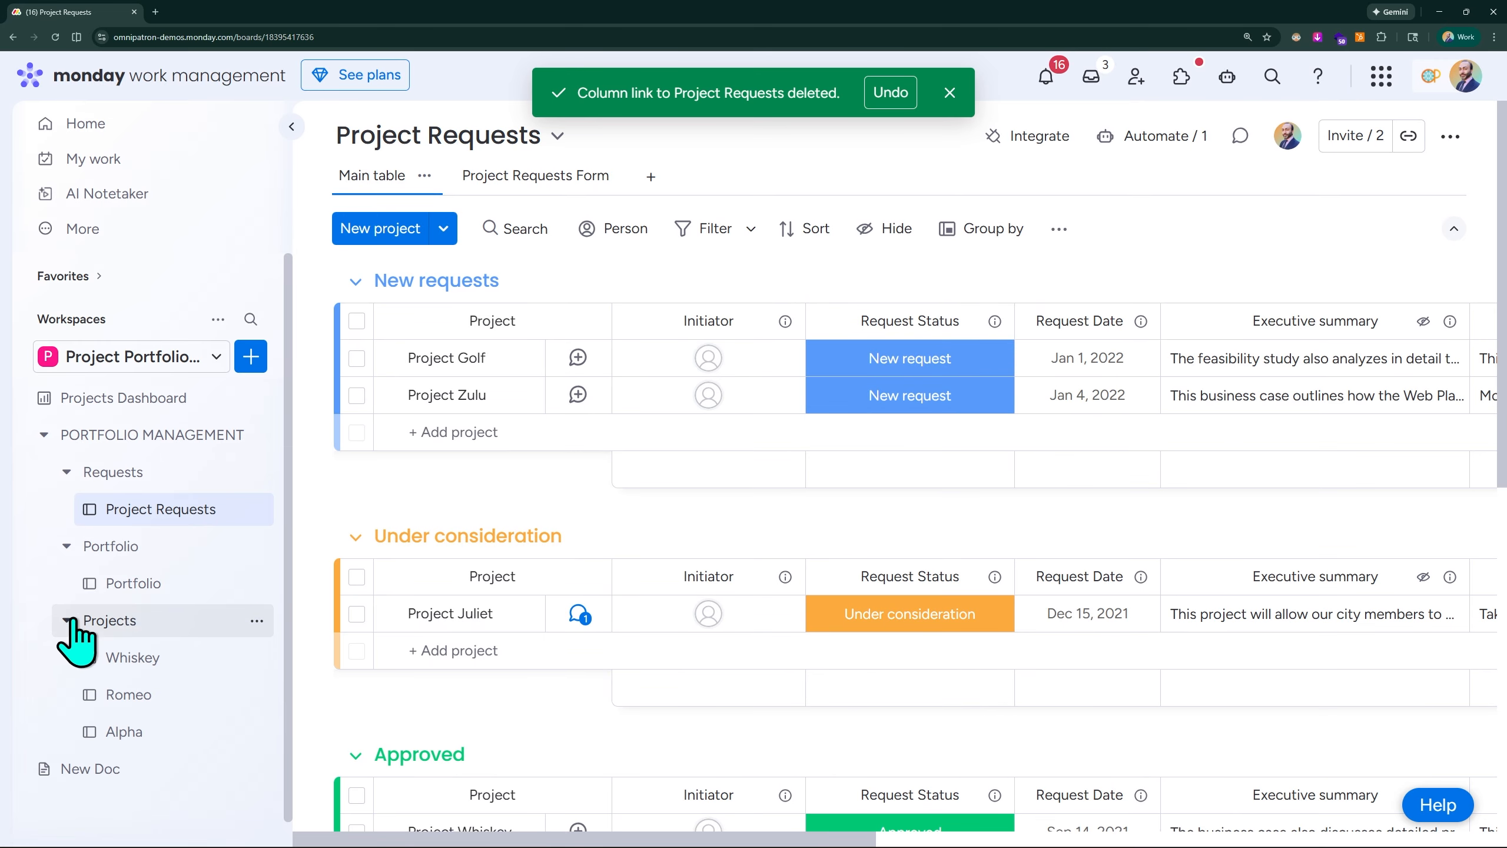
scroll(1282, 354, right, 10)
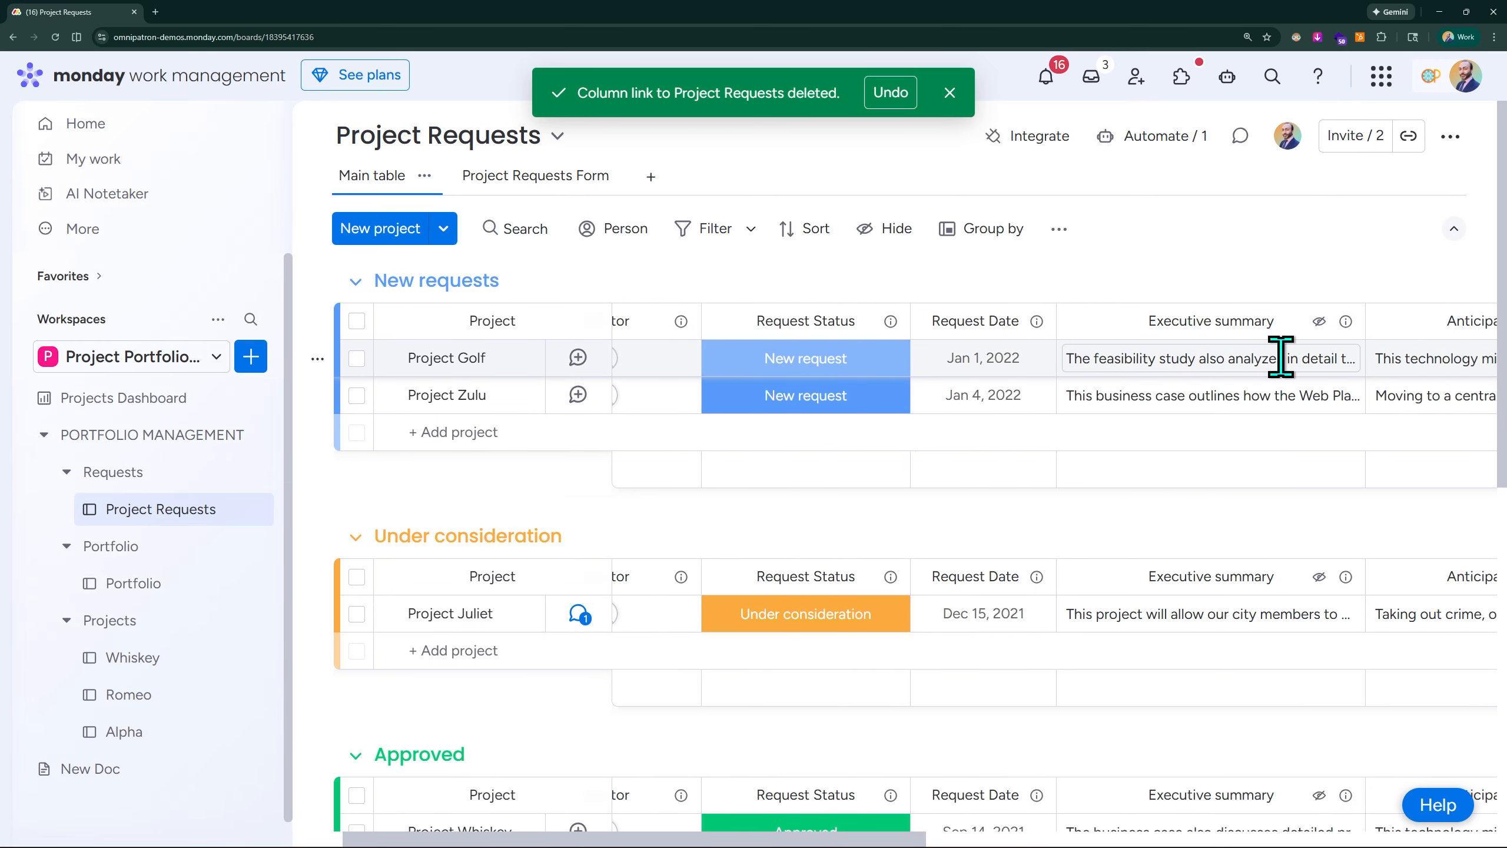
scroll(1268, 380, right, 5)
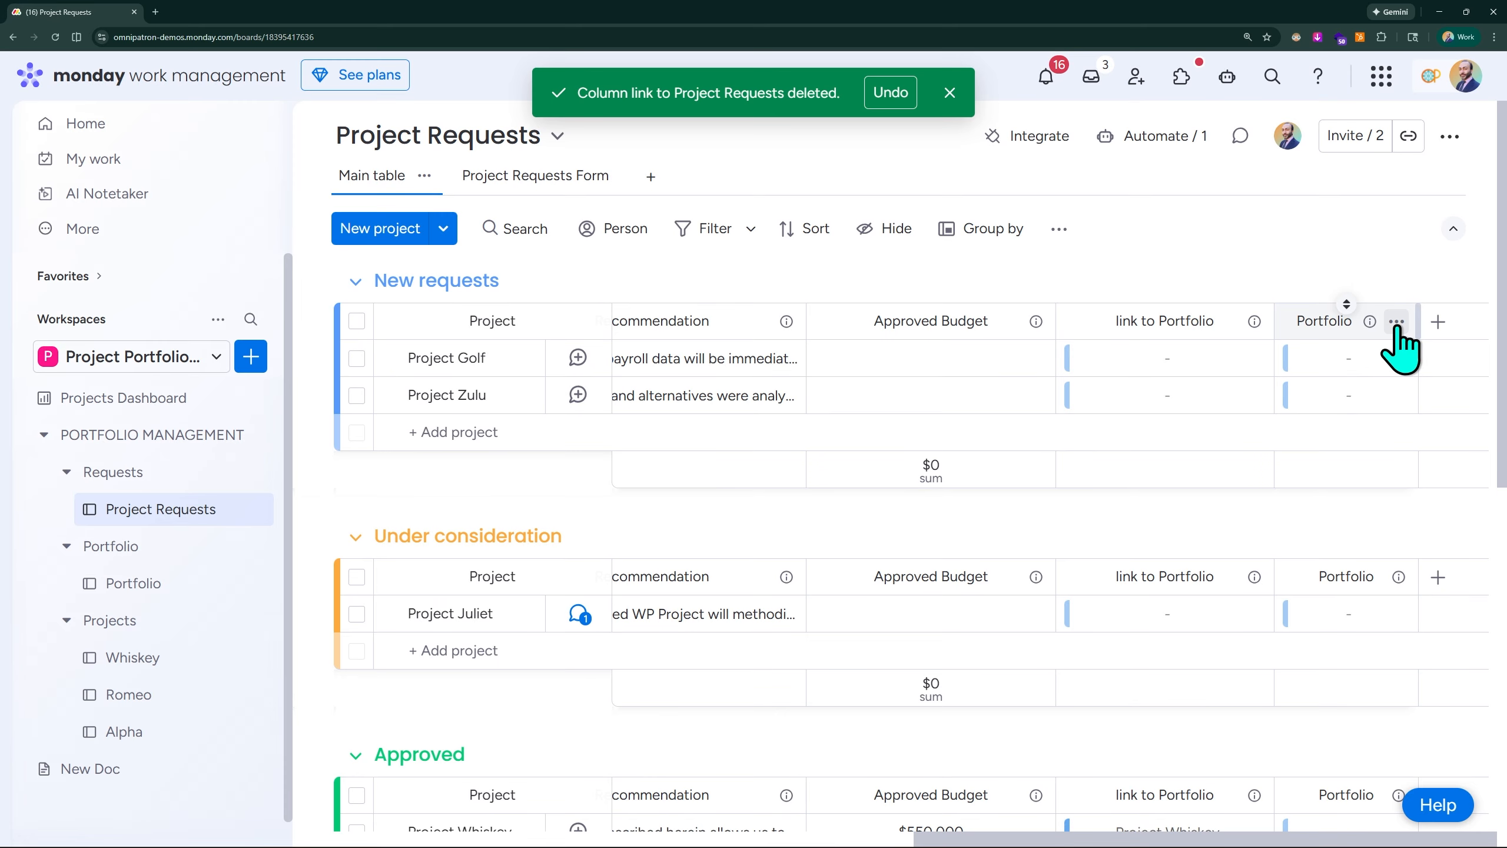
click(1397, 323)
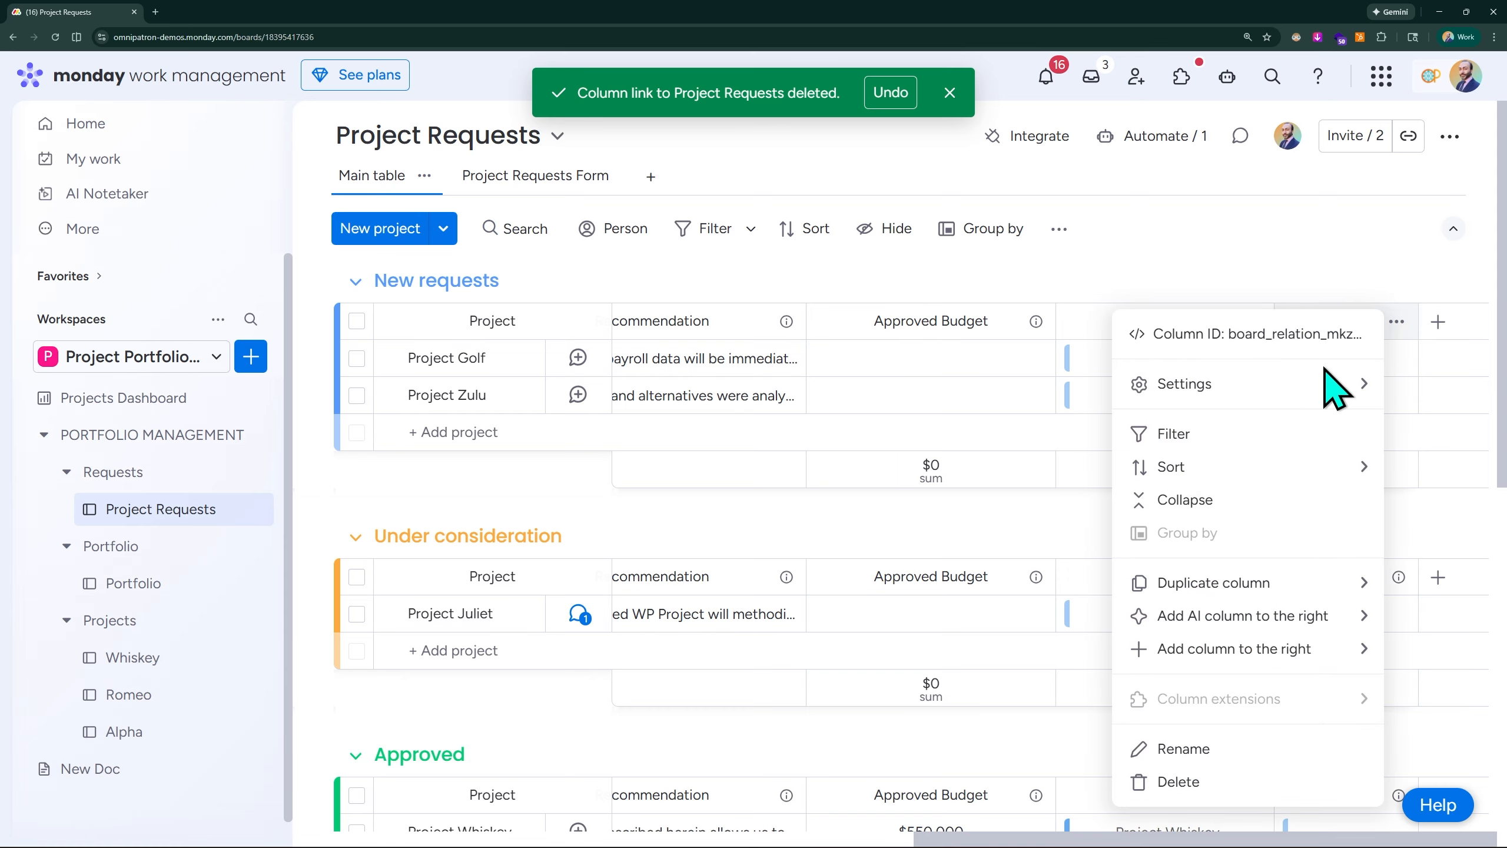
mouse_move(1231, 392)
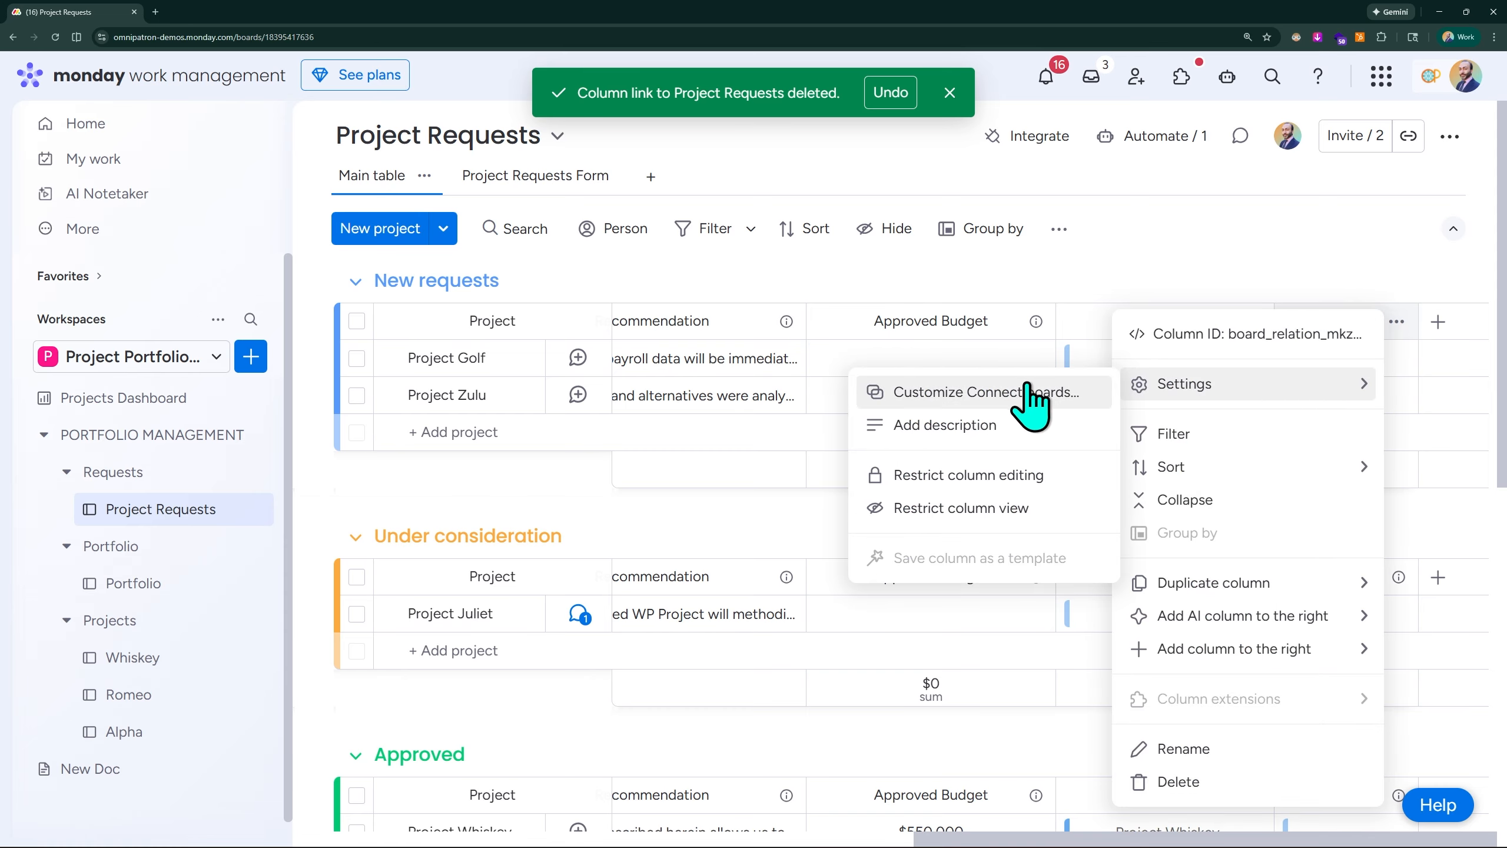
click(1006, 392)
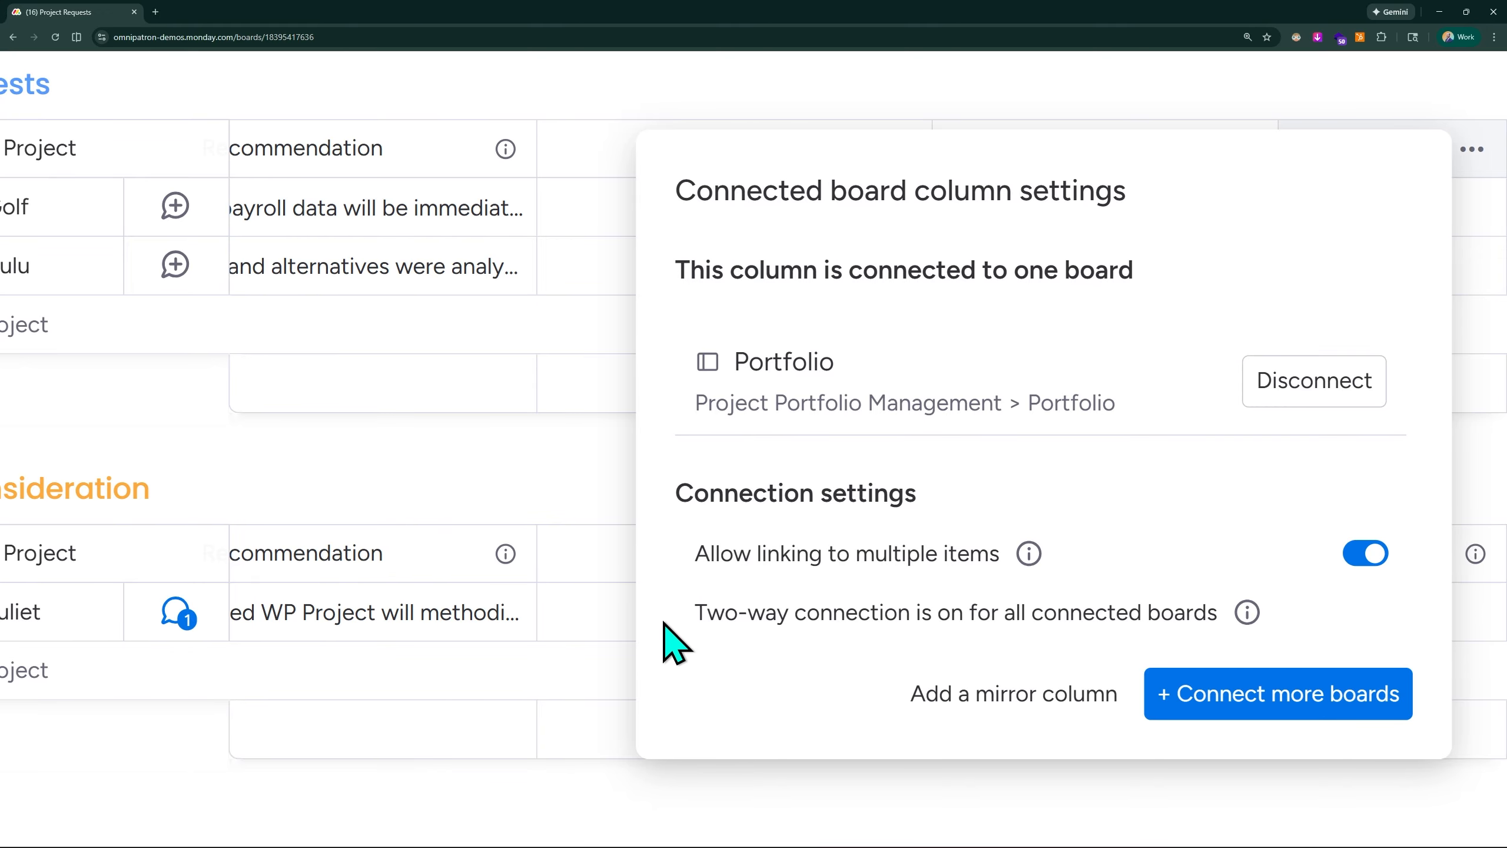
key(ctrl+minus)
key(ctrl+minus)
key(ctrl+minus)
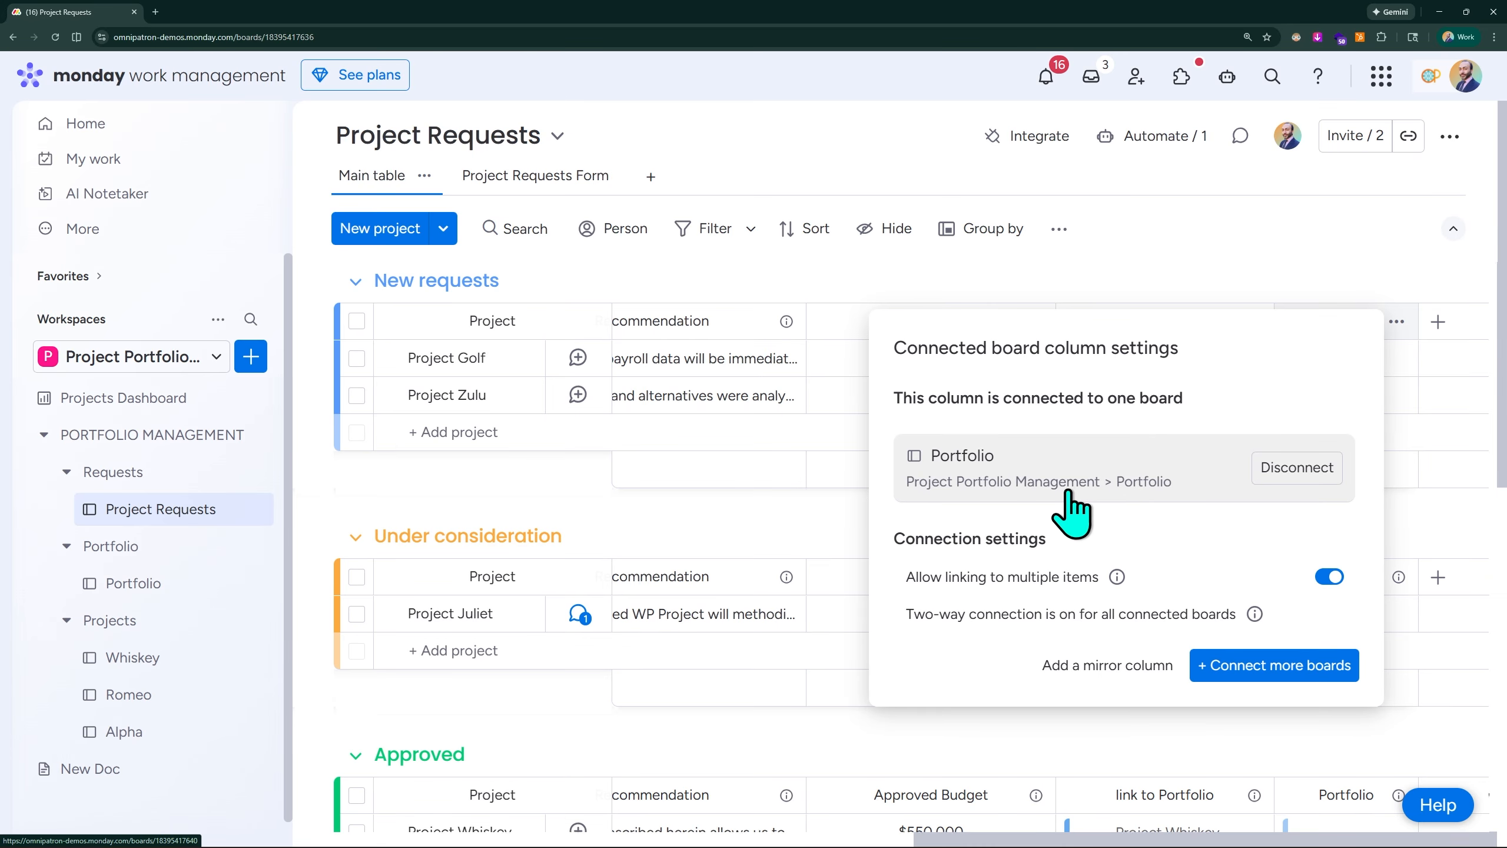
click(1270, 254)
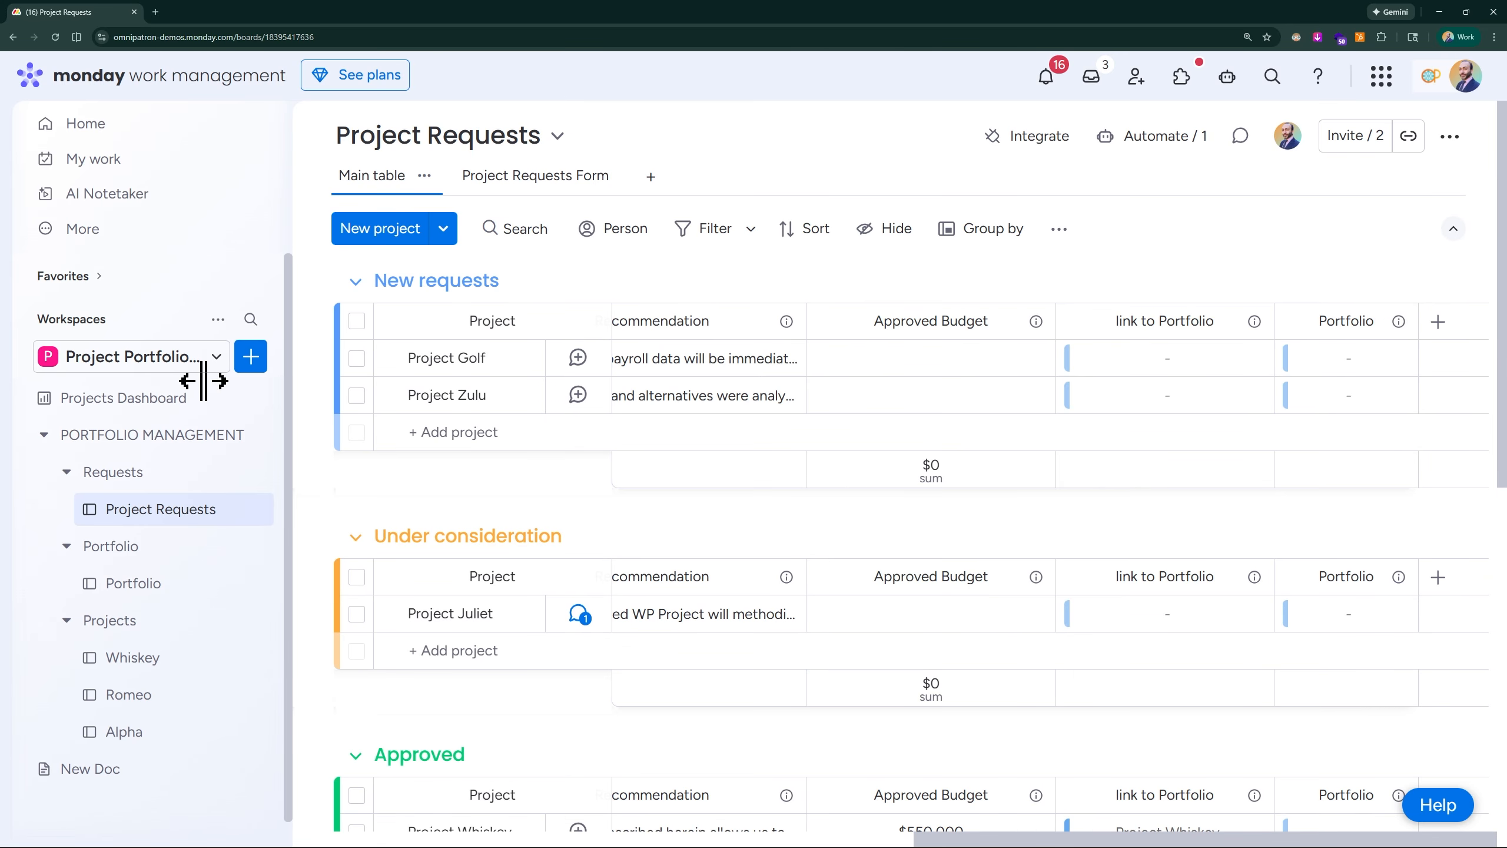
- Restore the deleted link to Project Requests column from the Portfolio board's trash and find it back on the board
click(133, 584)
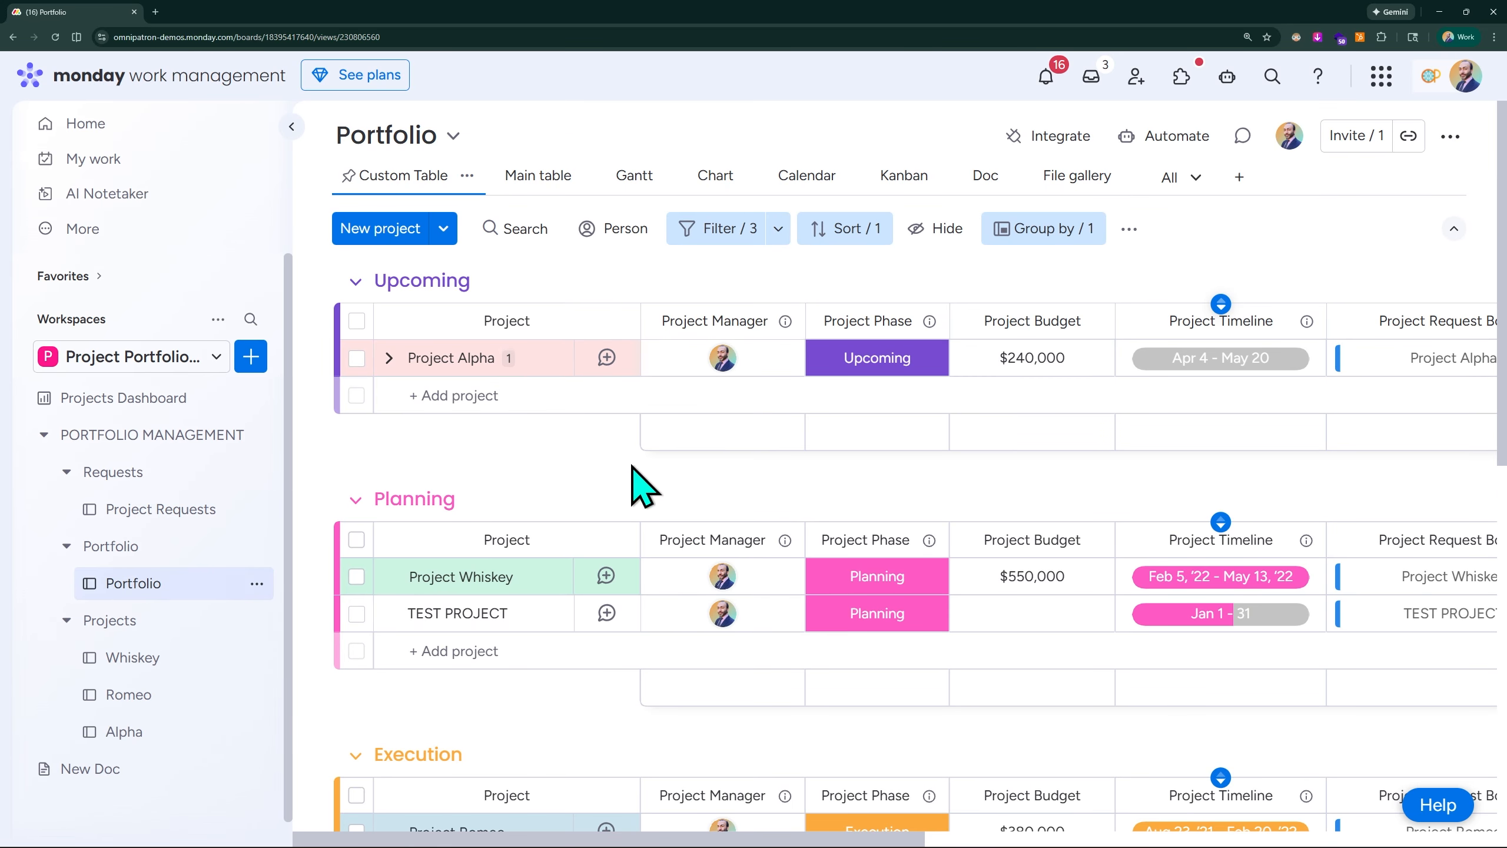
scroll(1382, 384, right, 10)
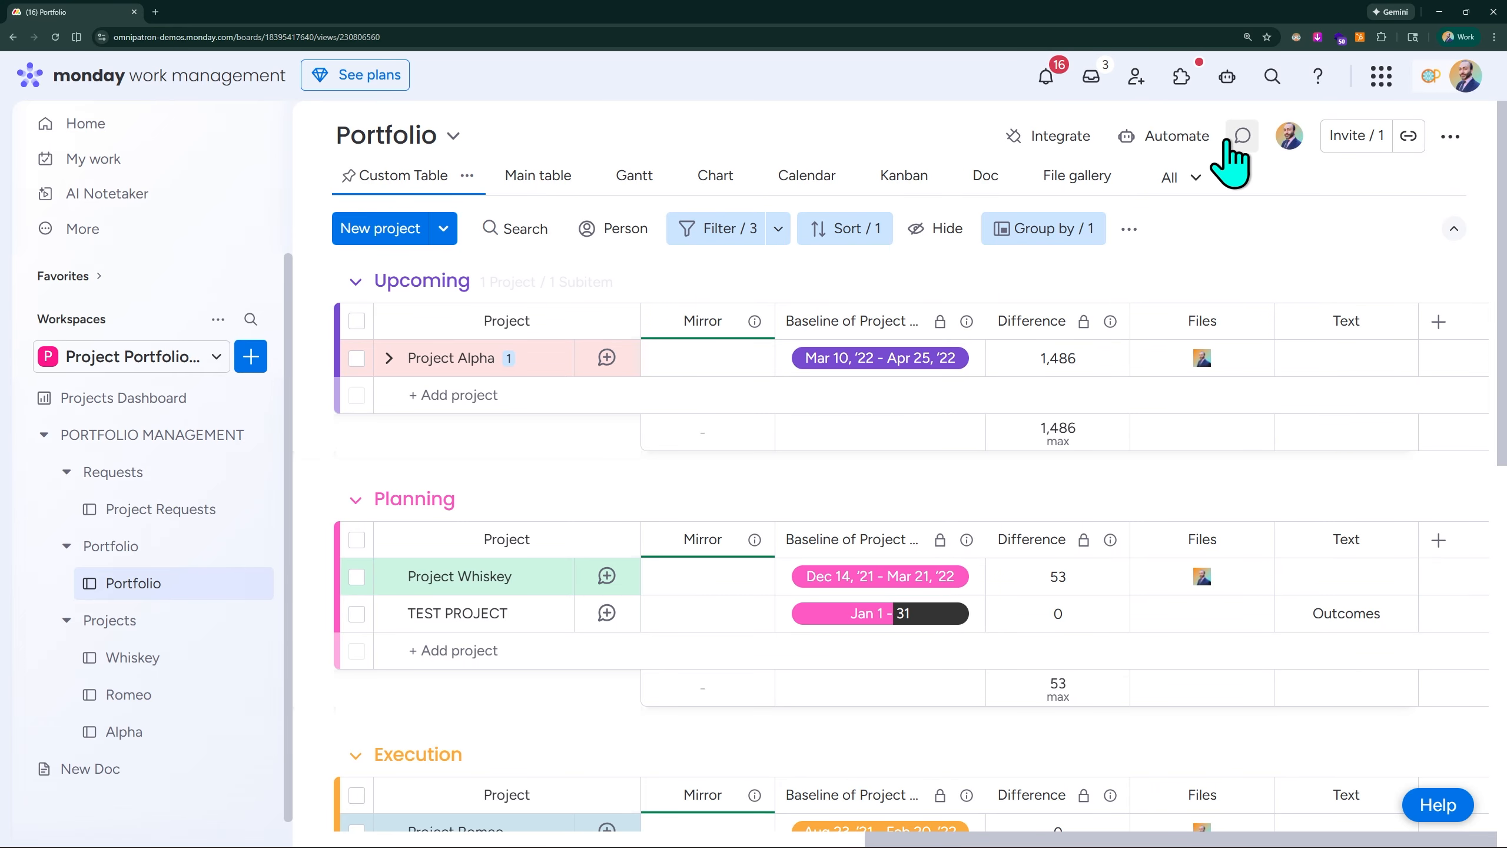
click(1451, 137)
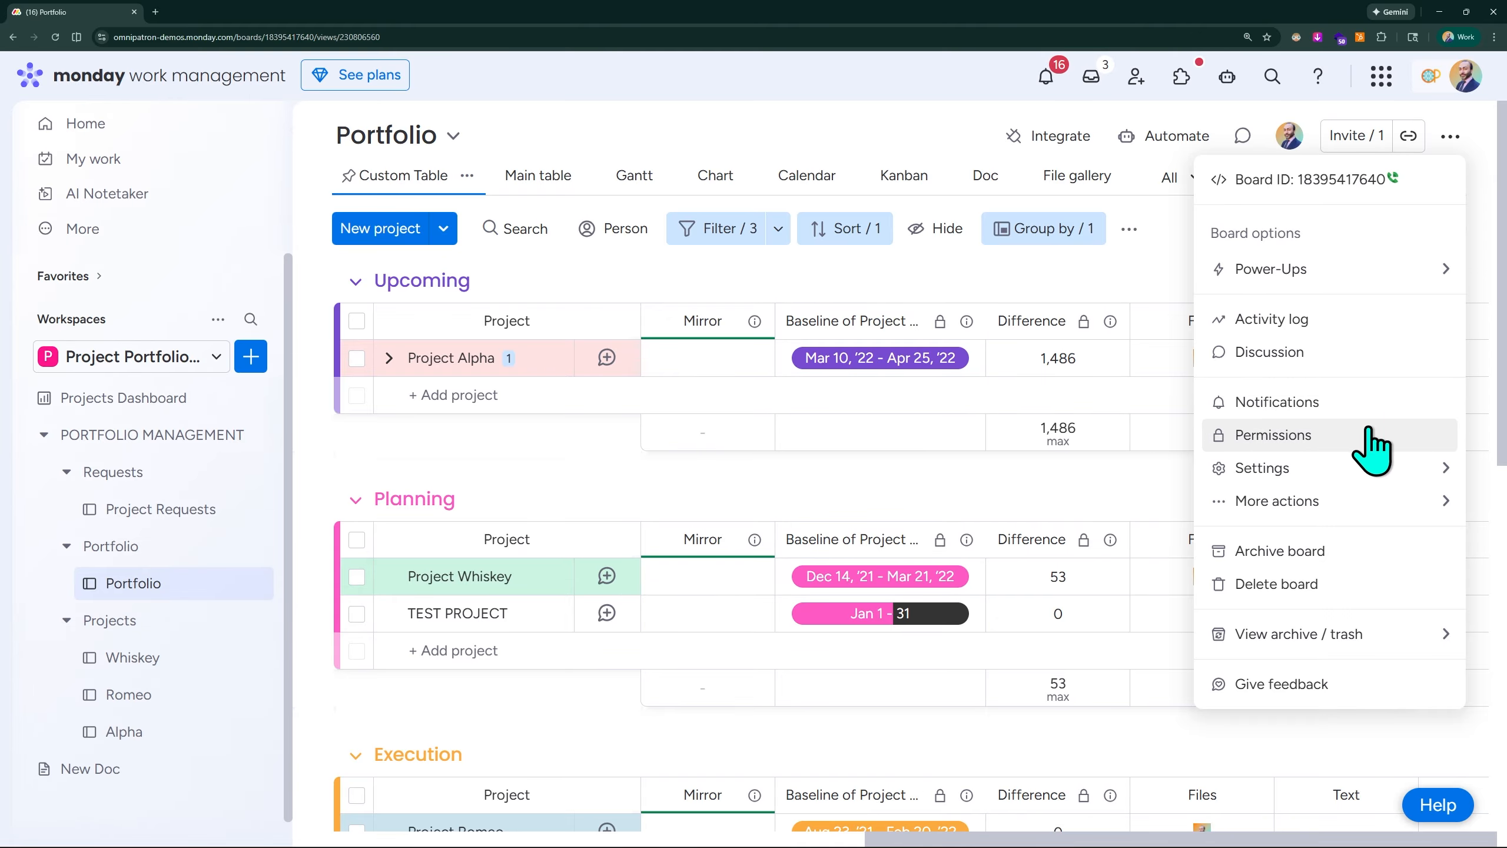
mouse_move(1280, 644)
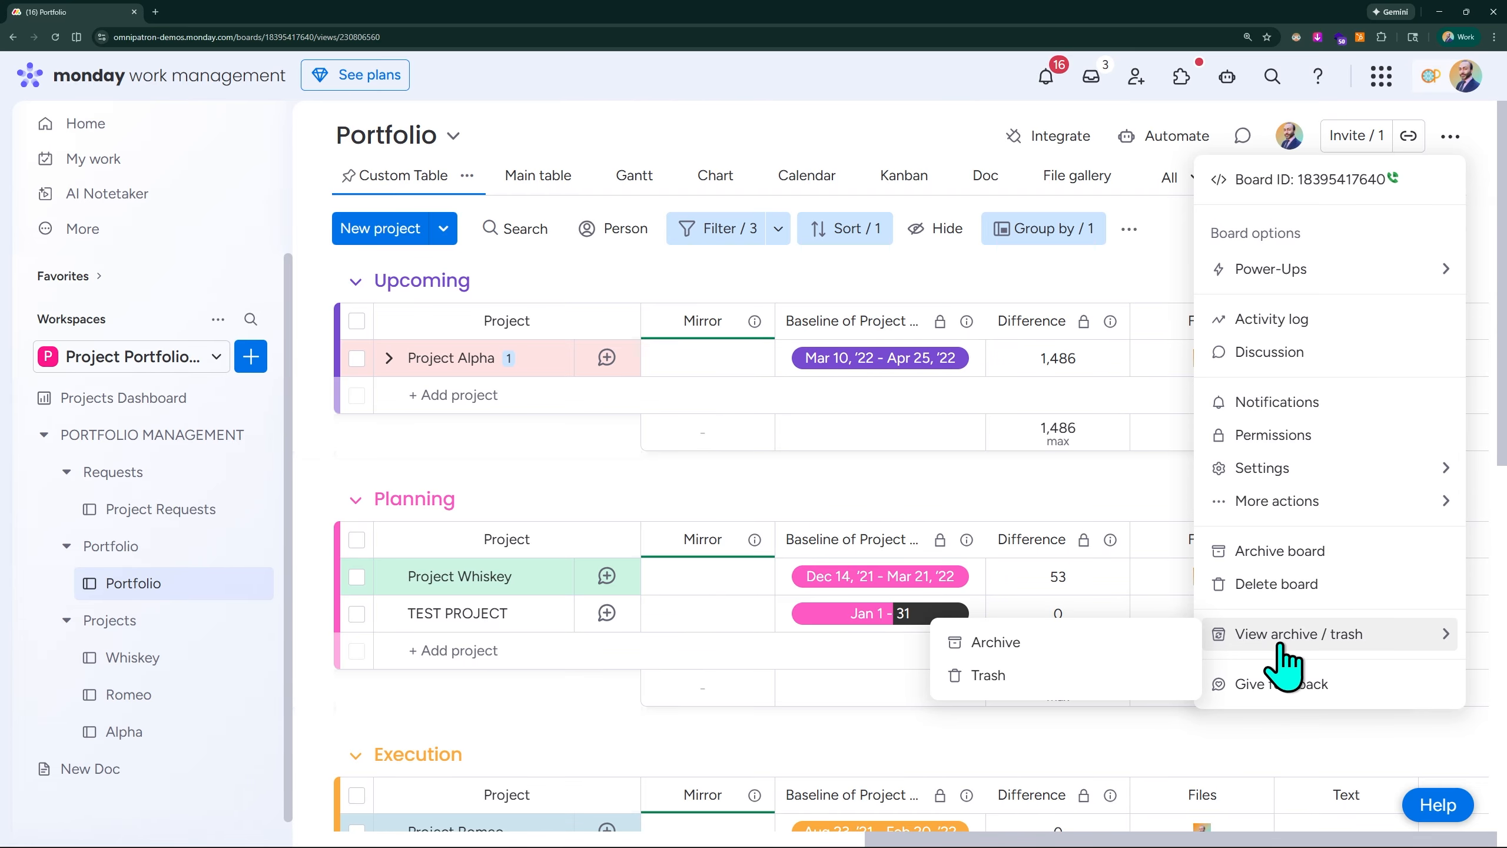
click(1080, 678)
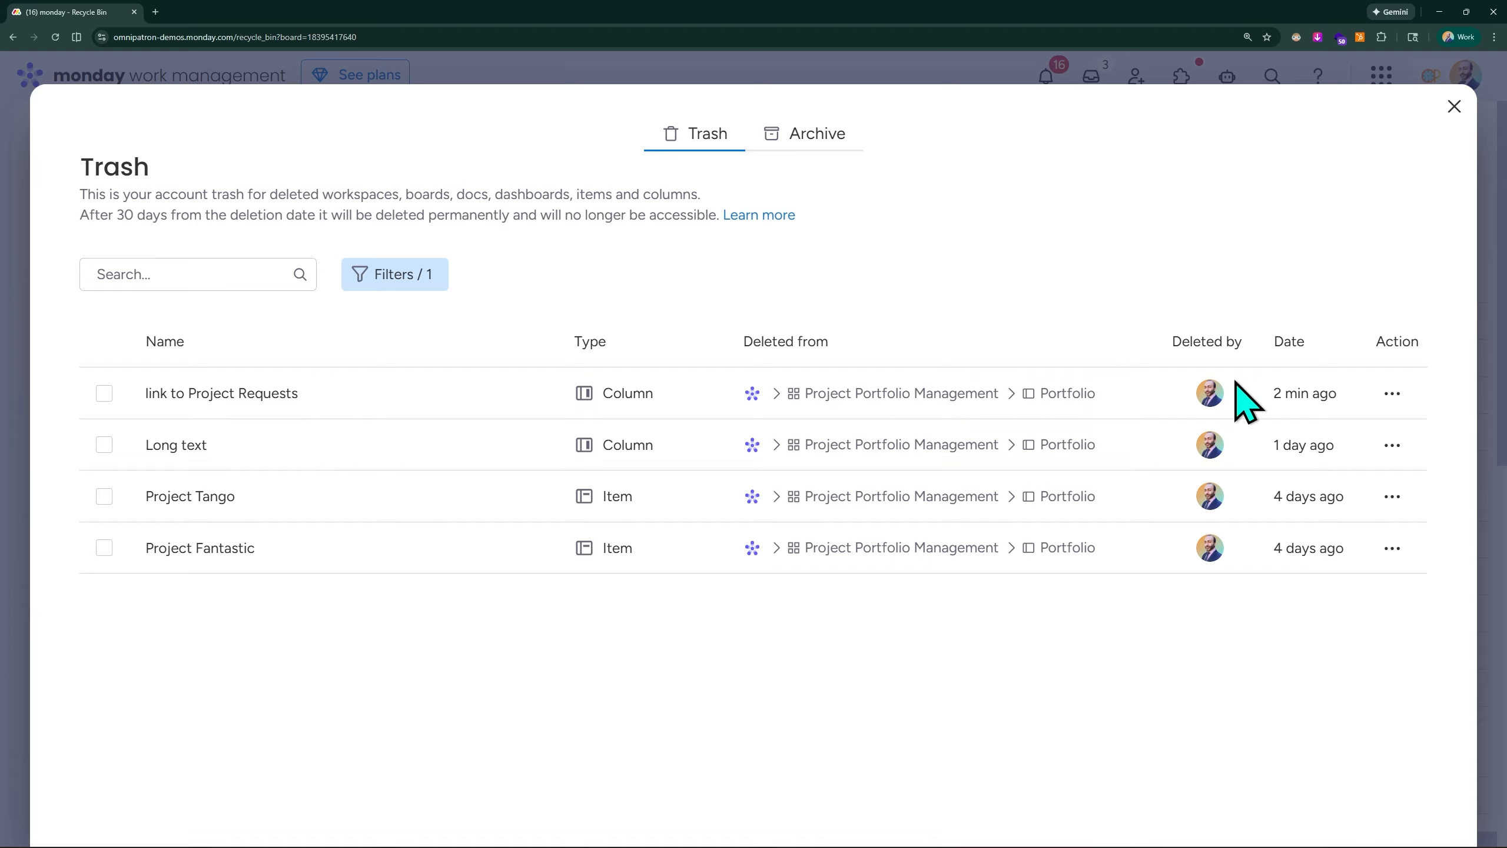
click(1392, 394)
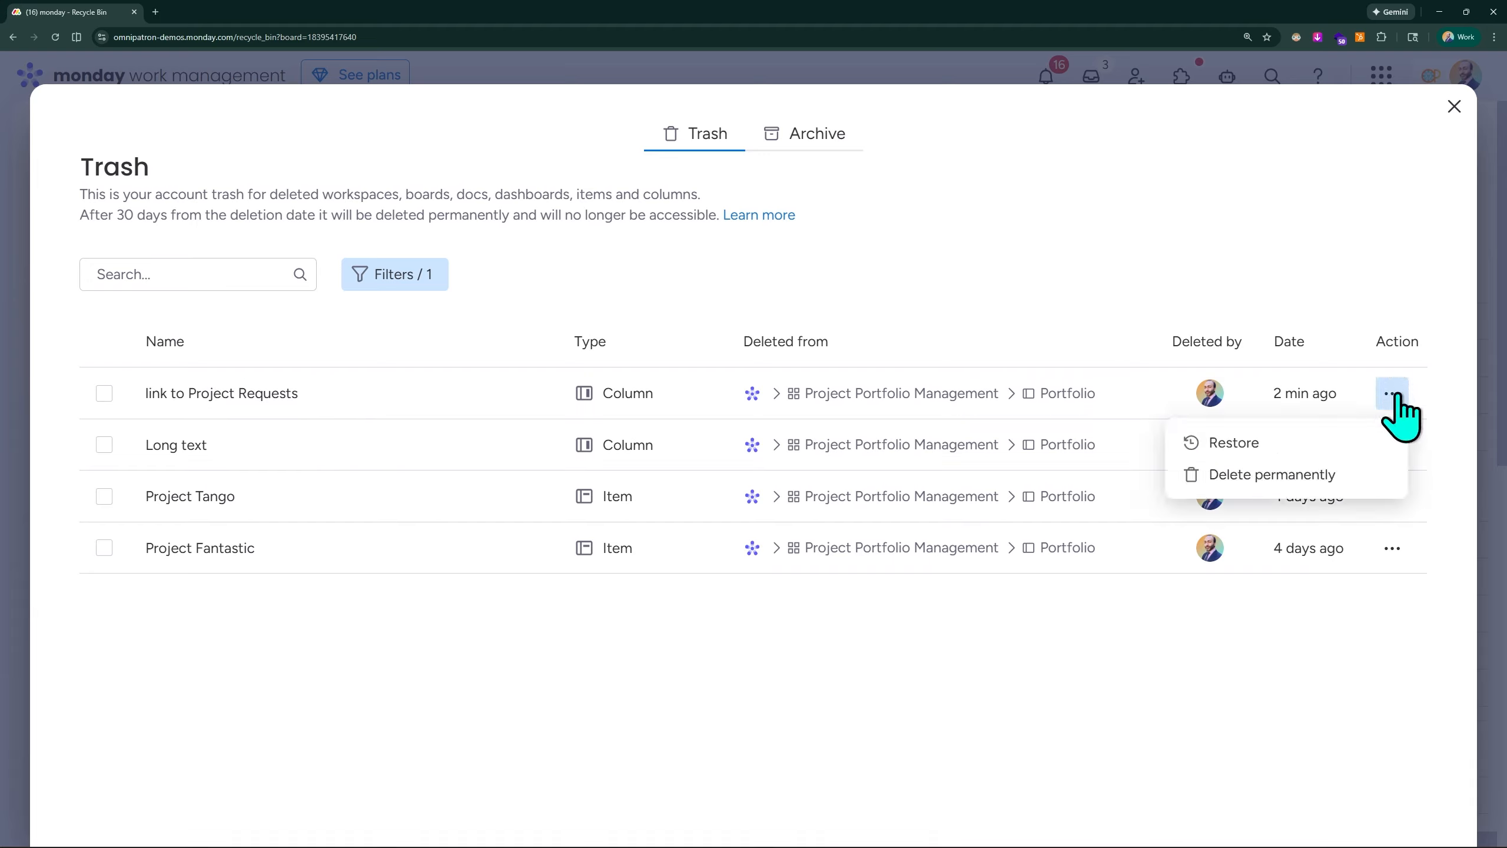
click(1234, 443)
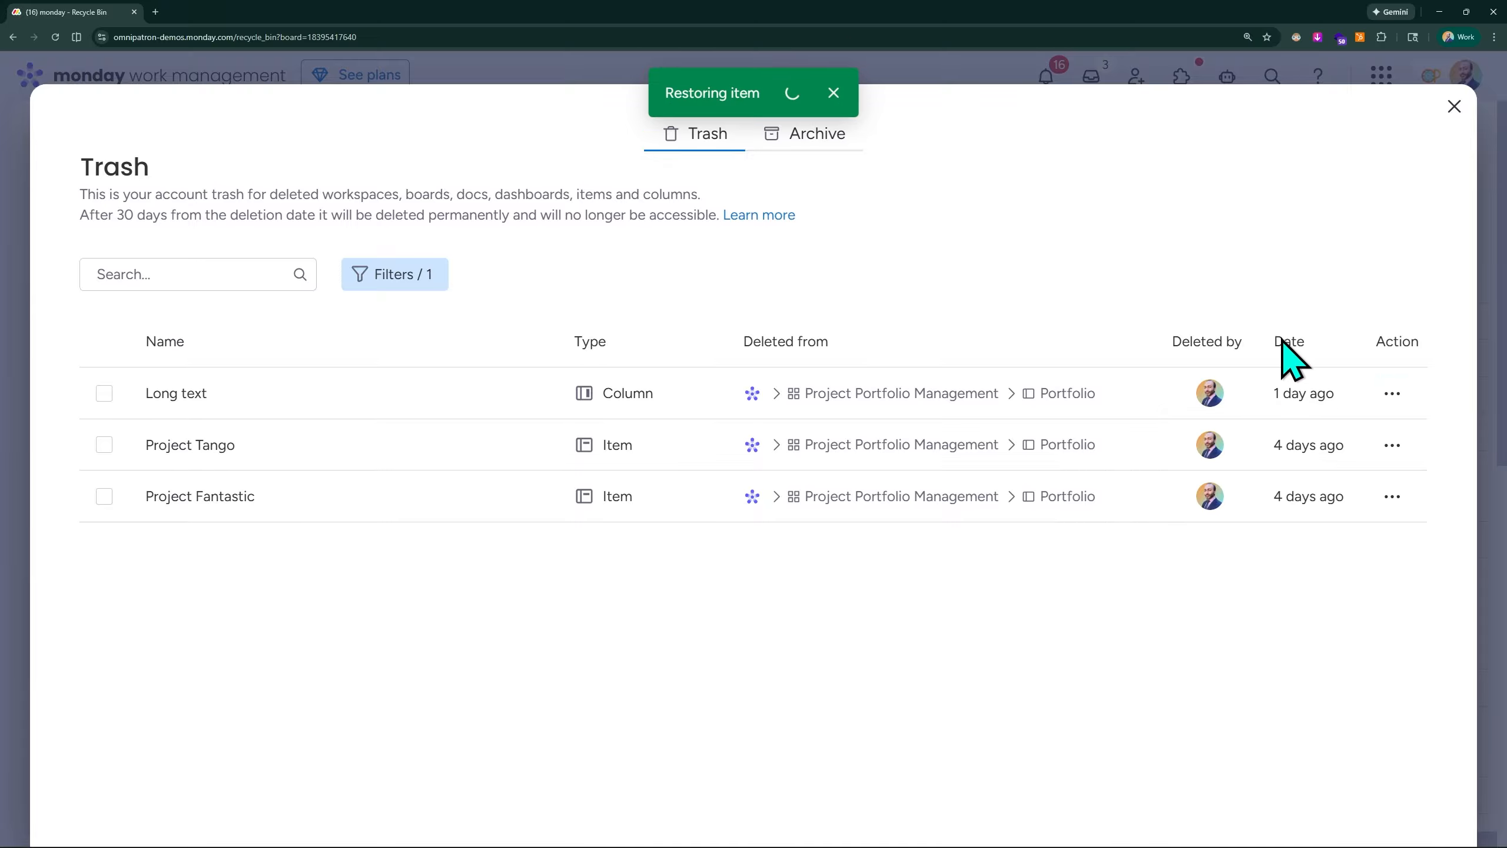
click(1454, 102)
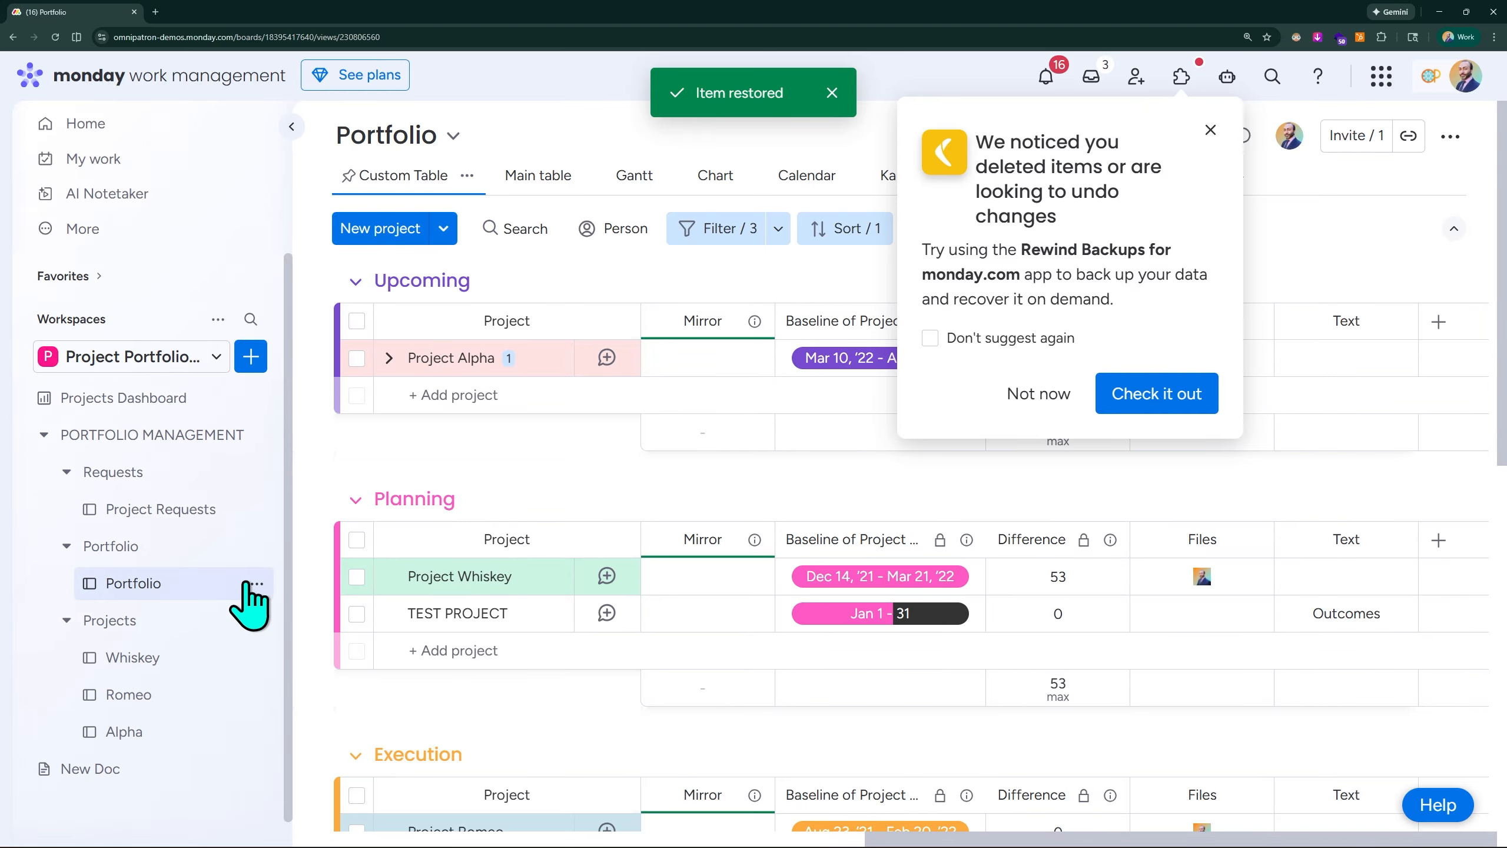
click(1210, 130)
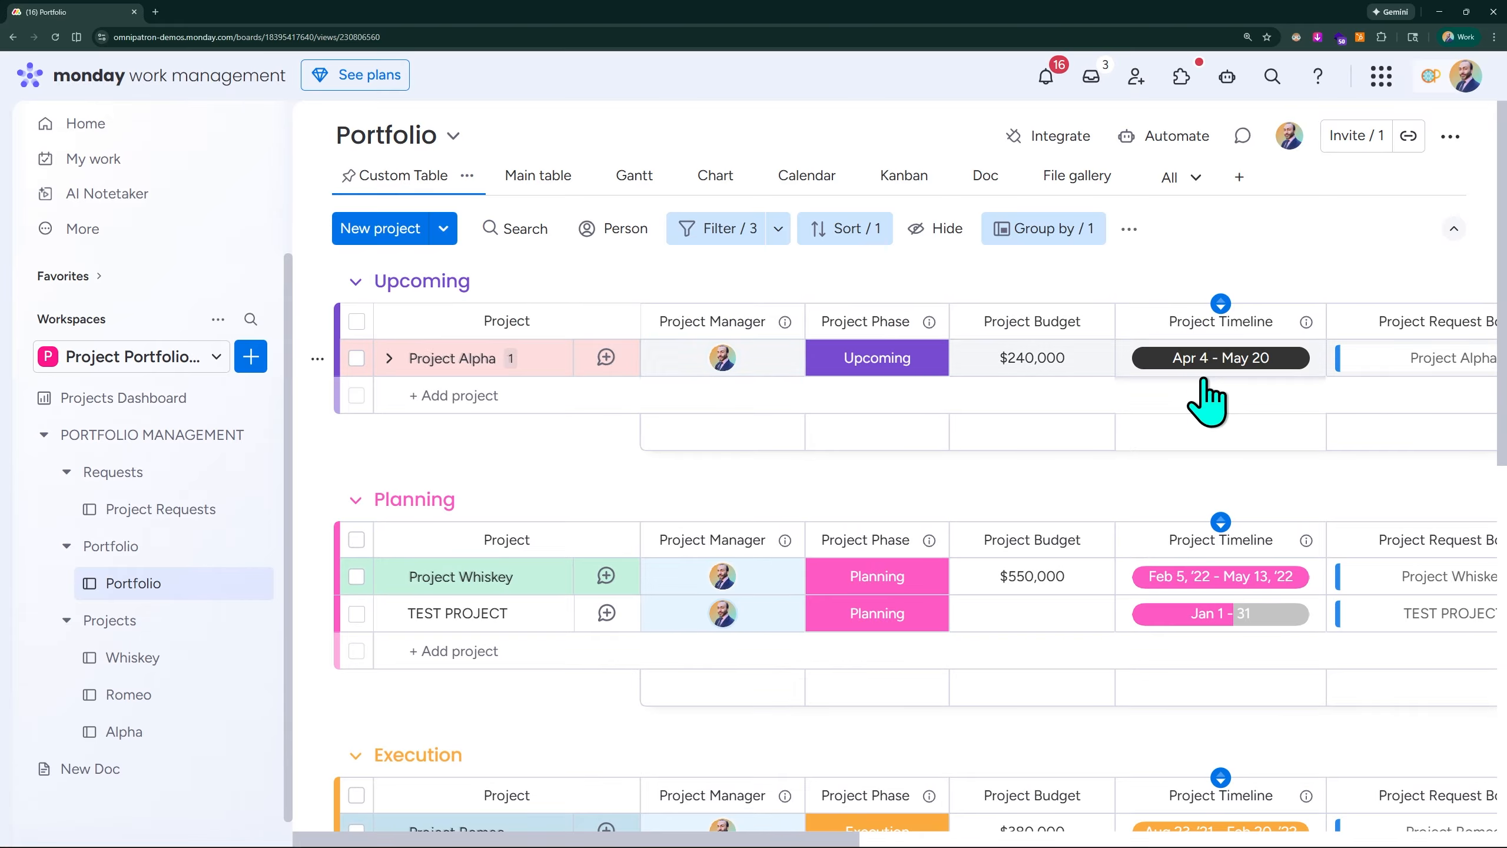
scroll(1312, 415, right, 15)
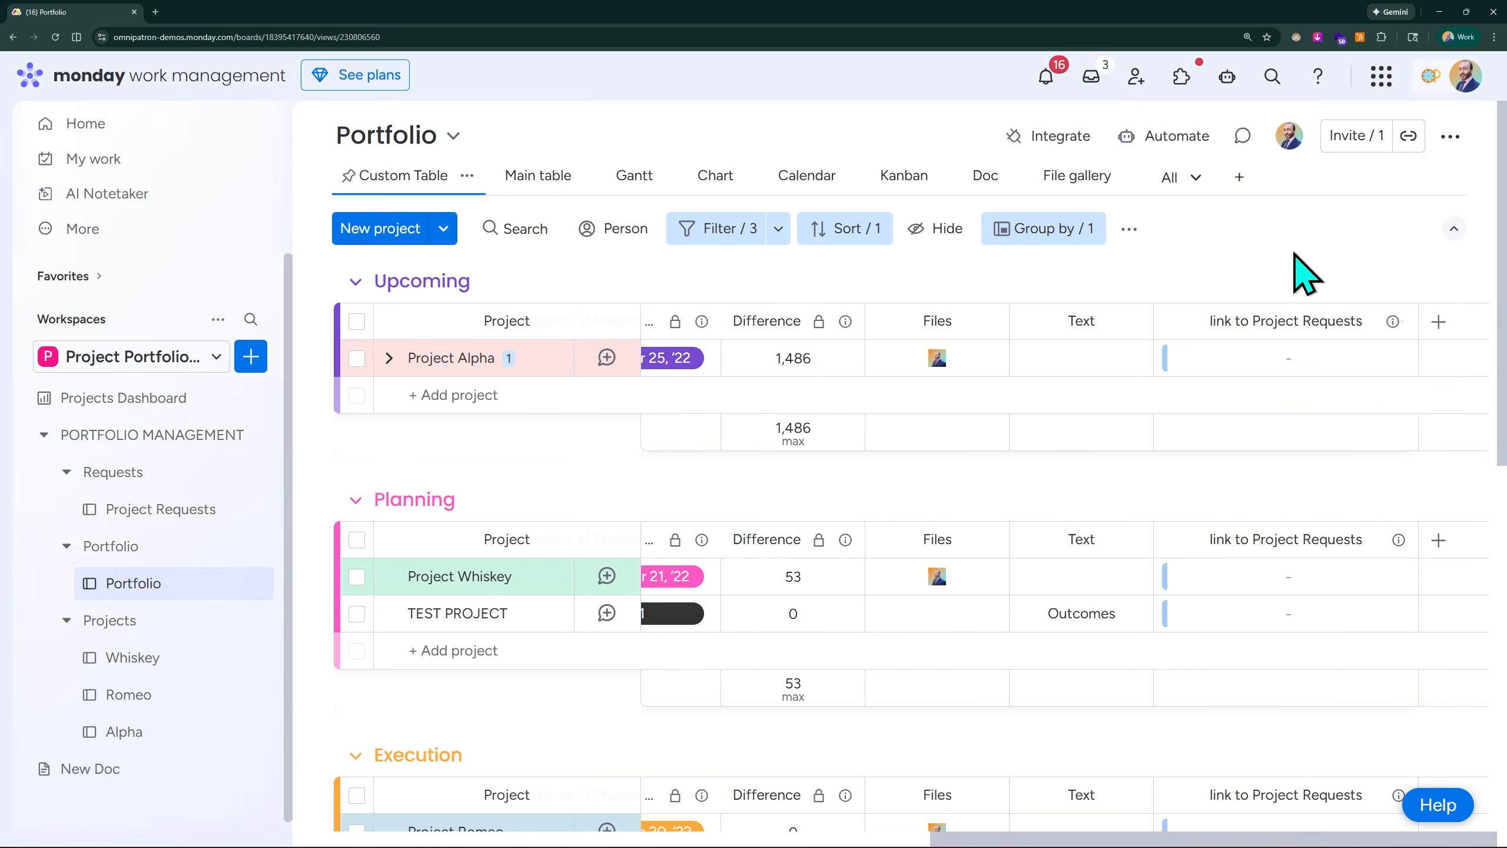
click(1450, 138)
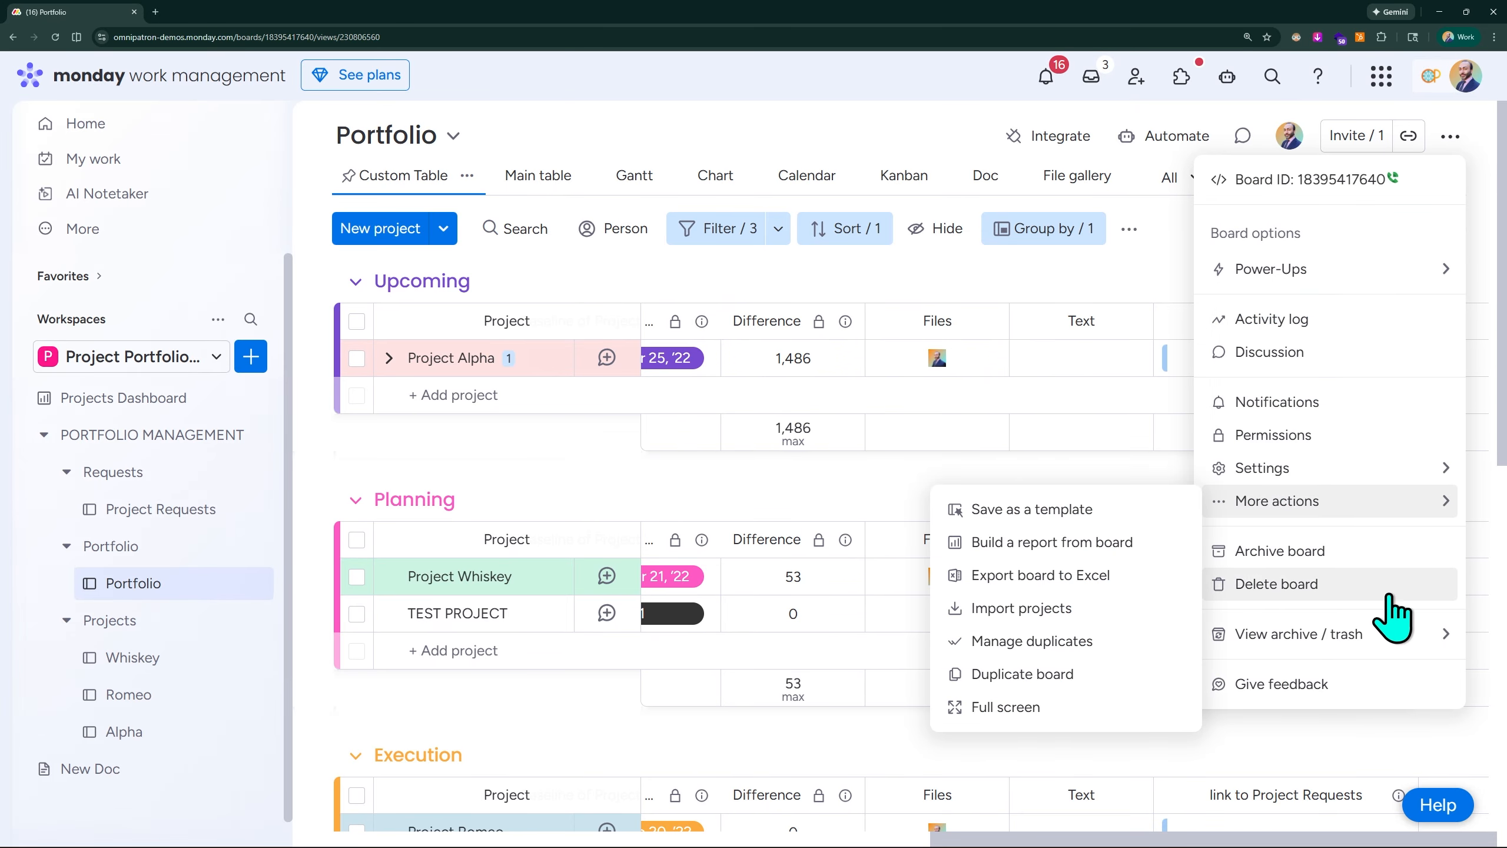
mouse_move(1385, 647)
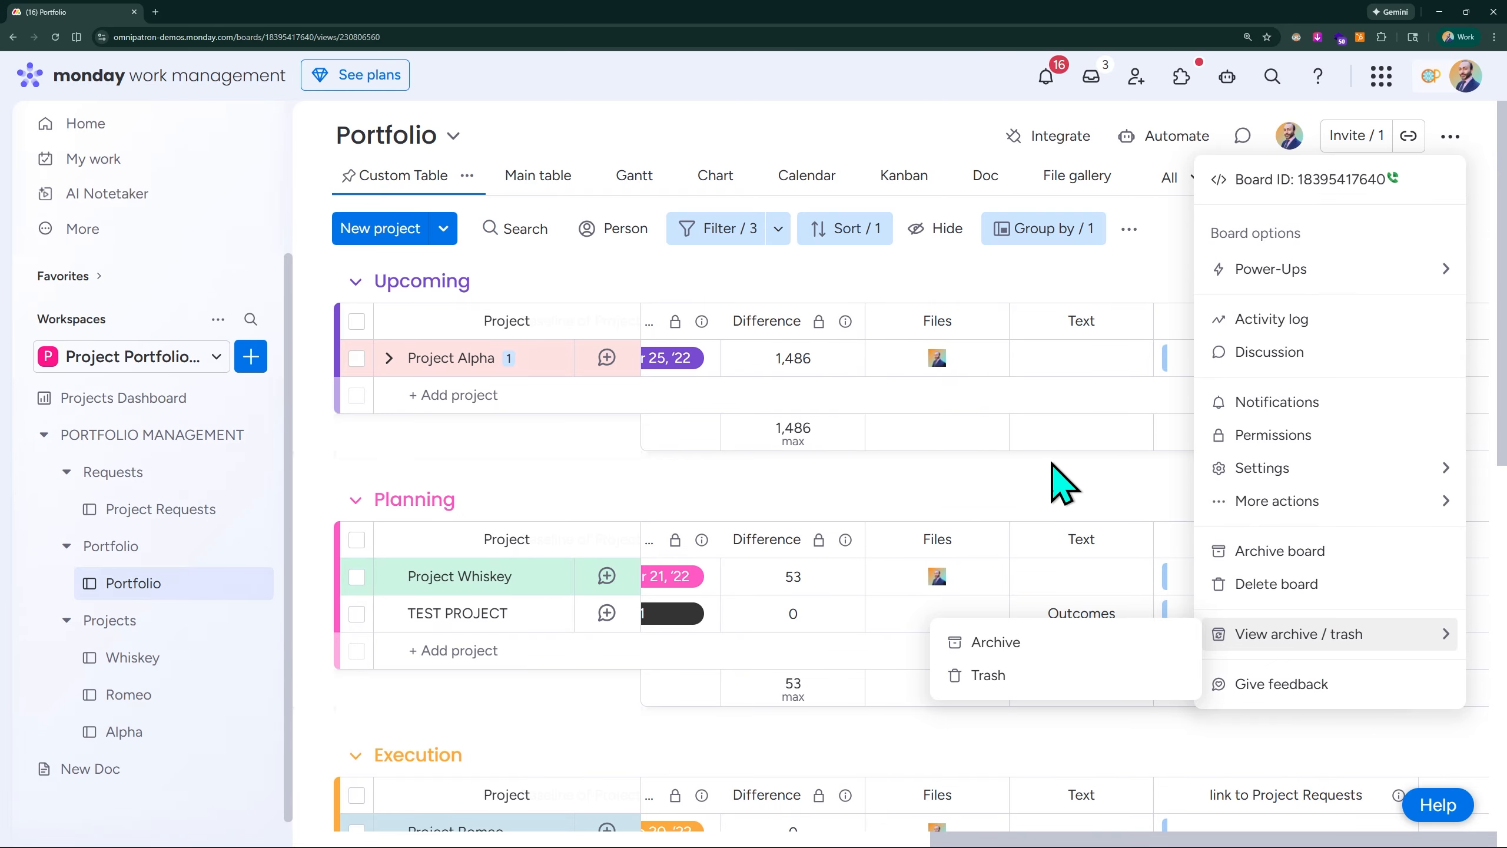
click(1056, 498)
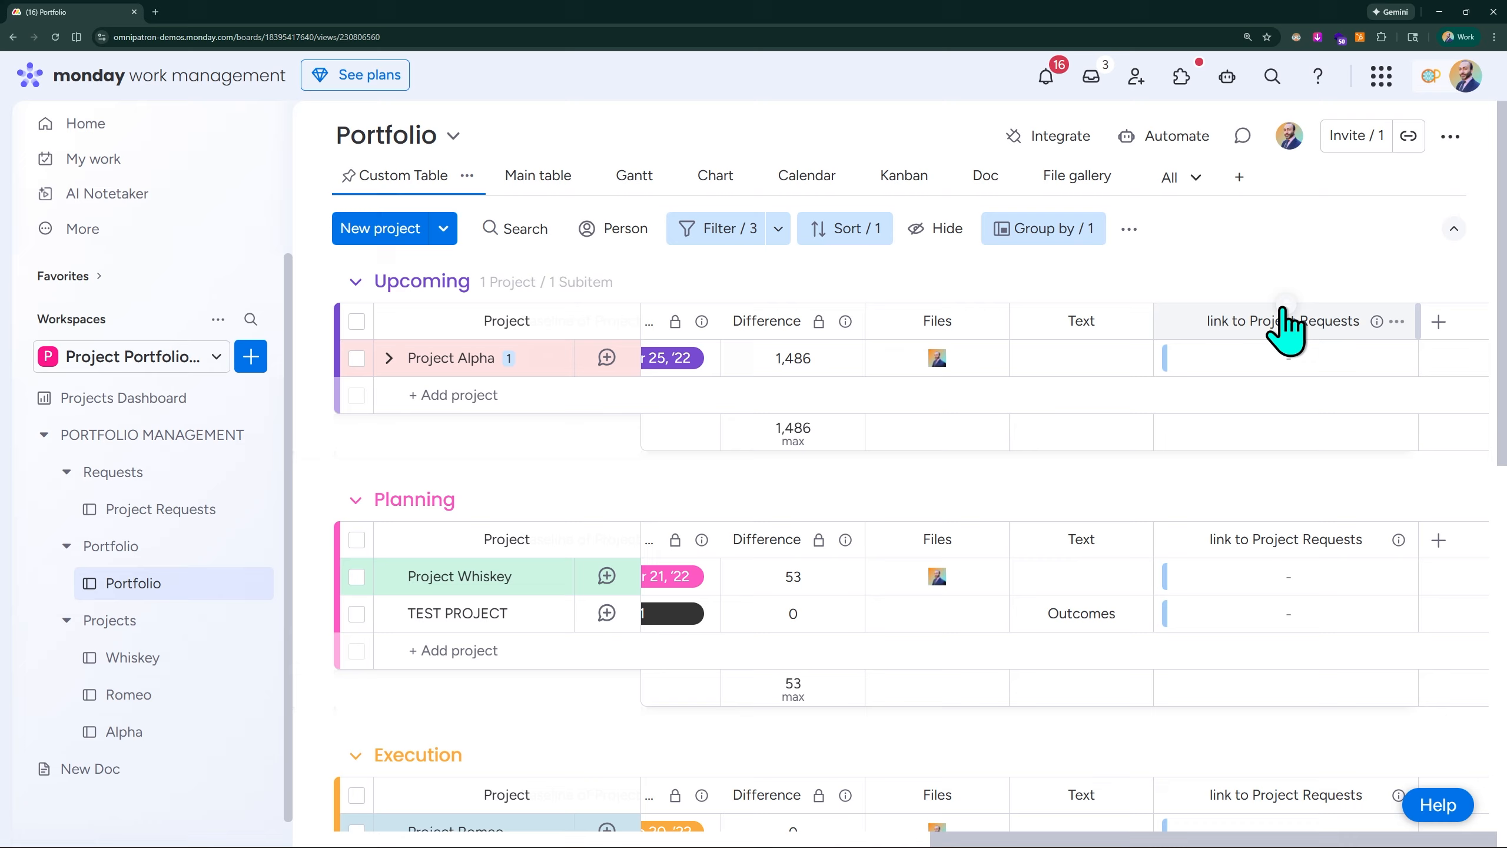
- Check the two-way connection status in the restored link to Project Requests column's Connect boards settings
click(1395, 322)
mouse_move(1261, 397)
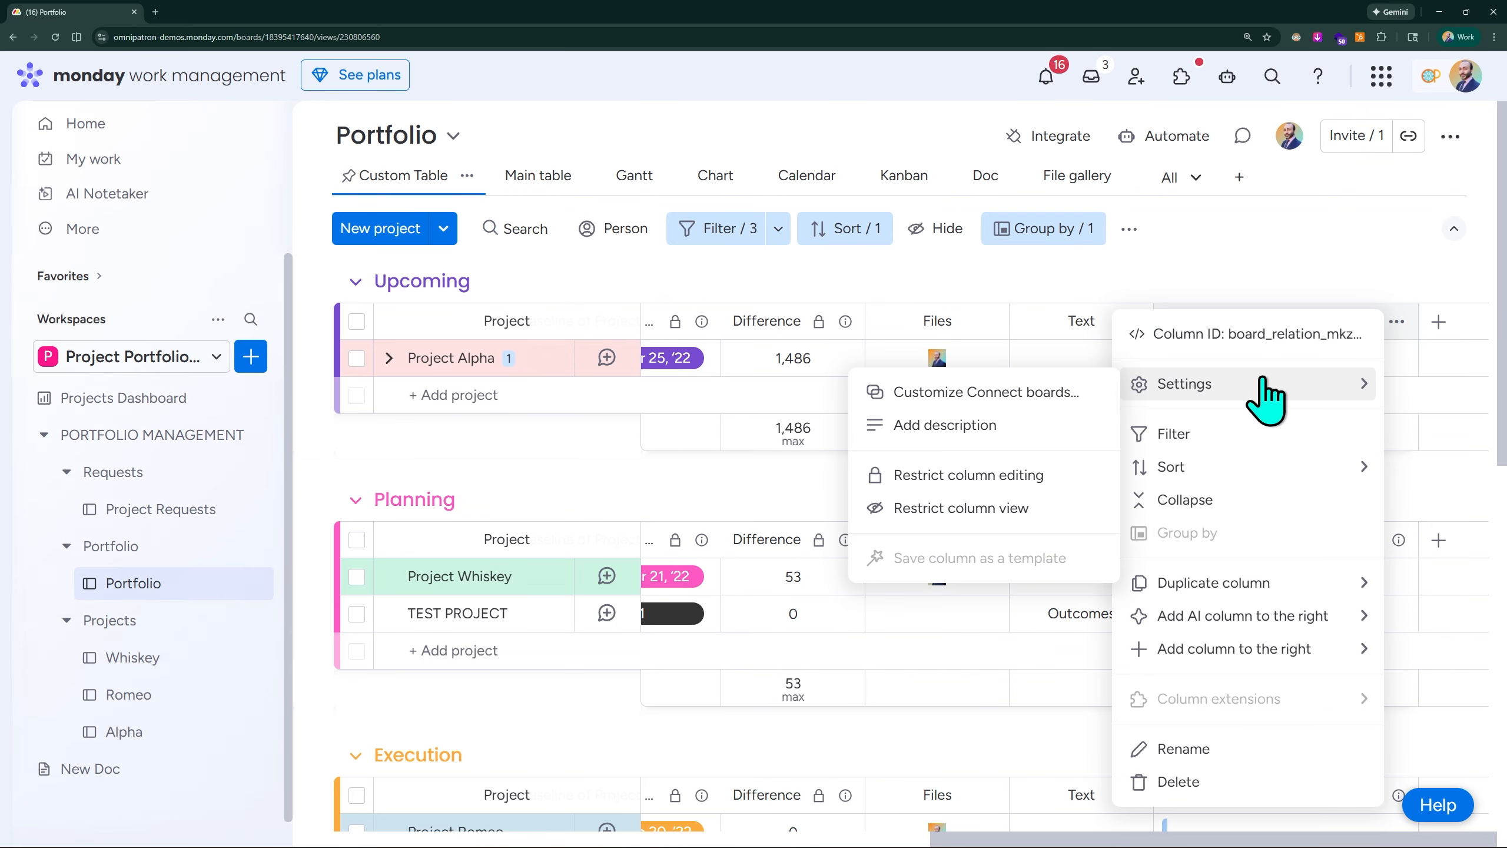
click(993, 396)
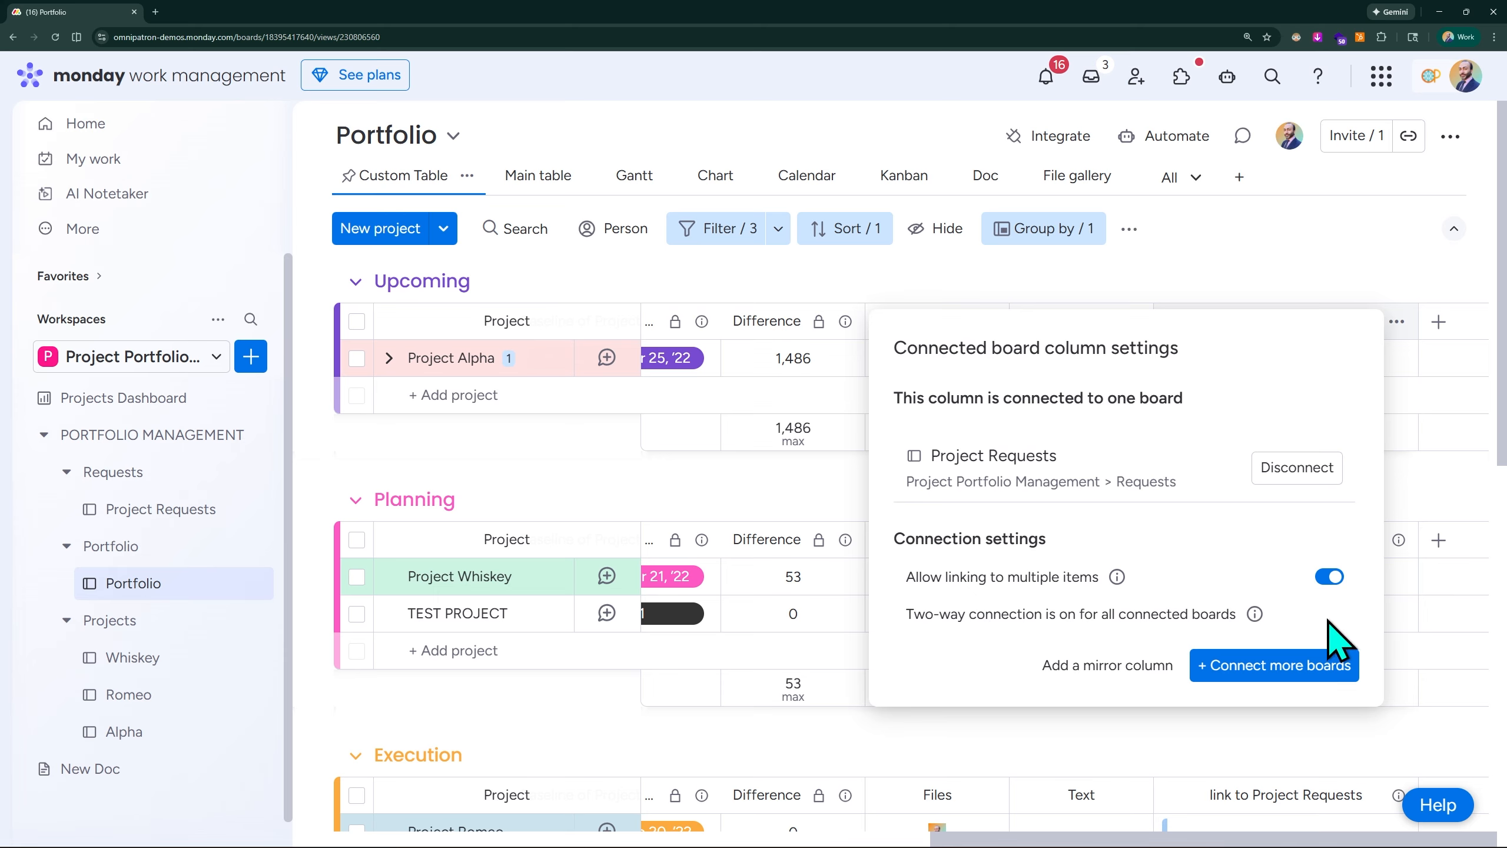
click(1348, 251)
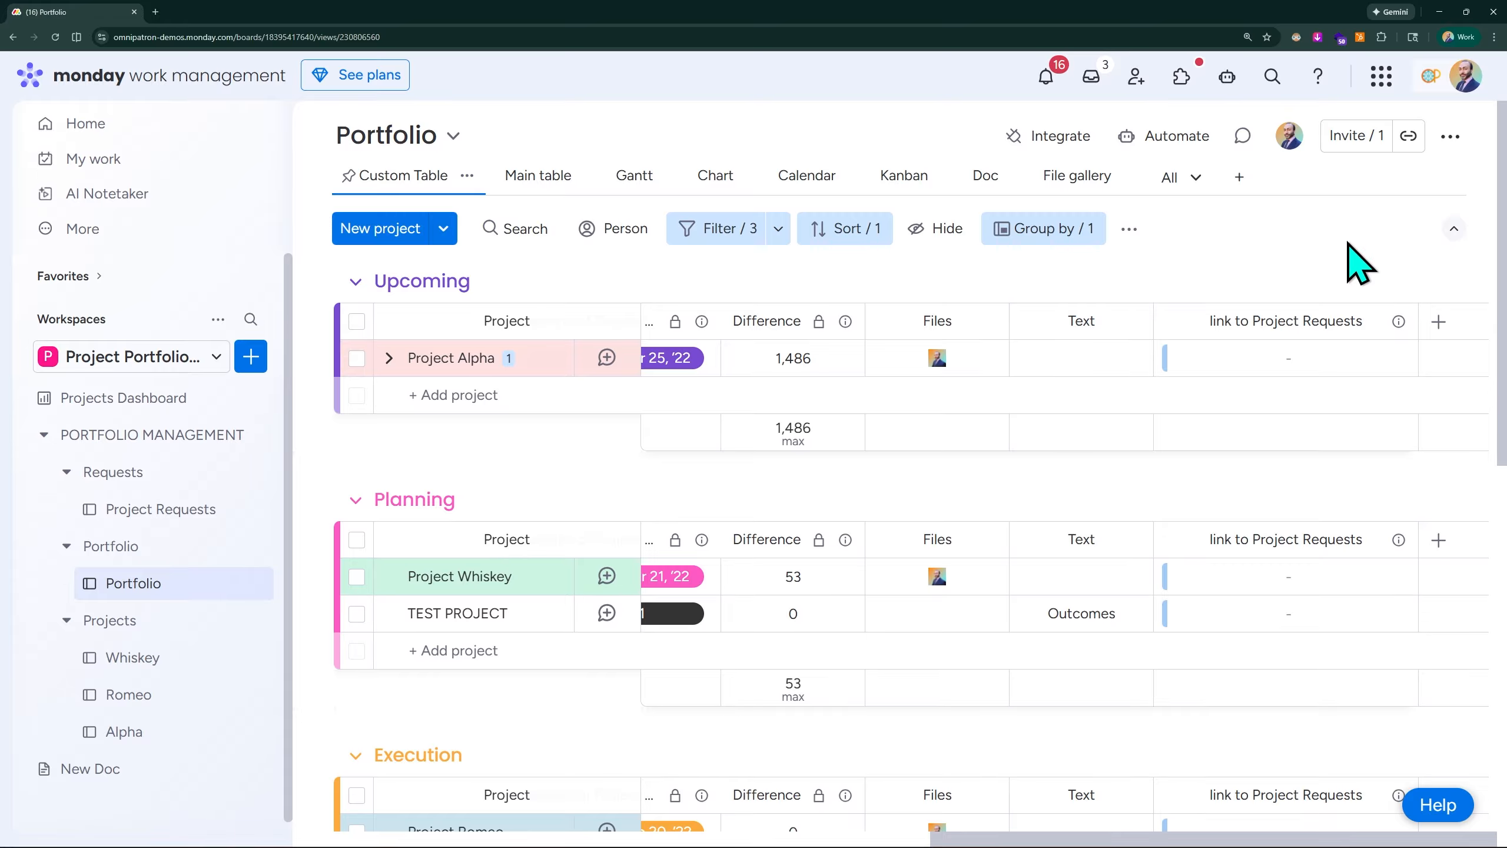